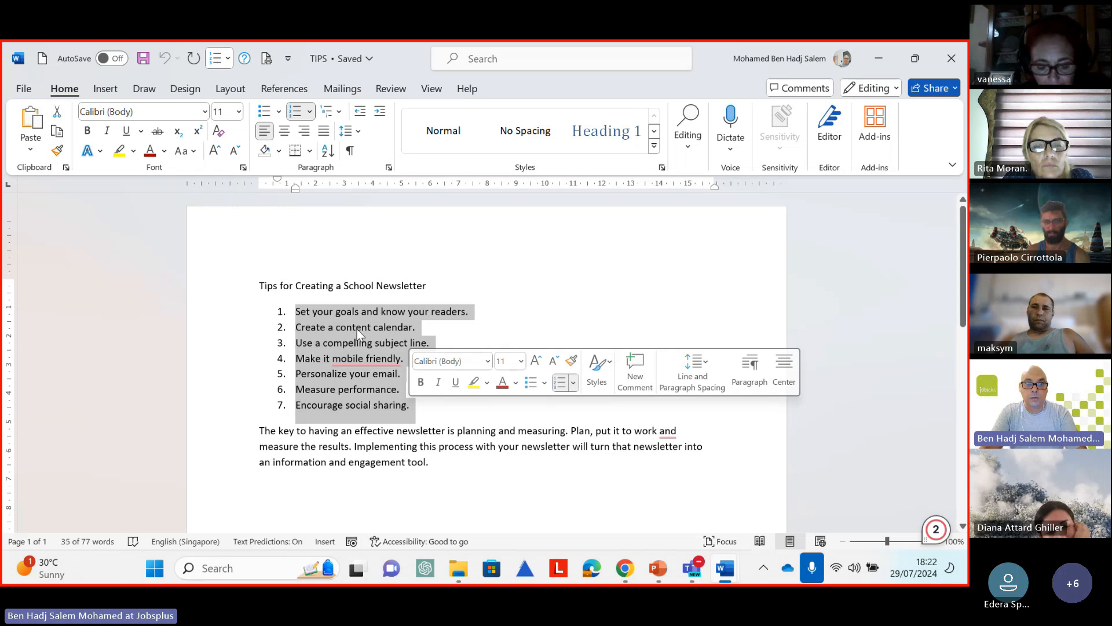
Copy all seven items of the numbered list in the TIPS document
{"action": "left_click", "coordinate": [298, 313]}
{"action": "left_click_drag", "start_coordinate": [298, 313], "coordinate": [424, 410]}
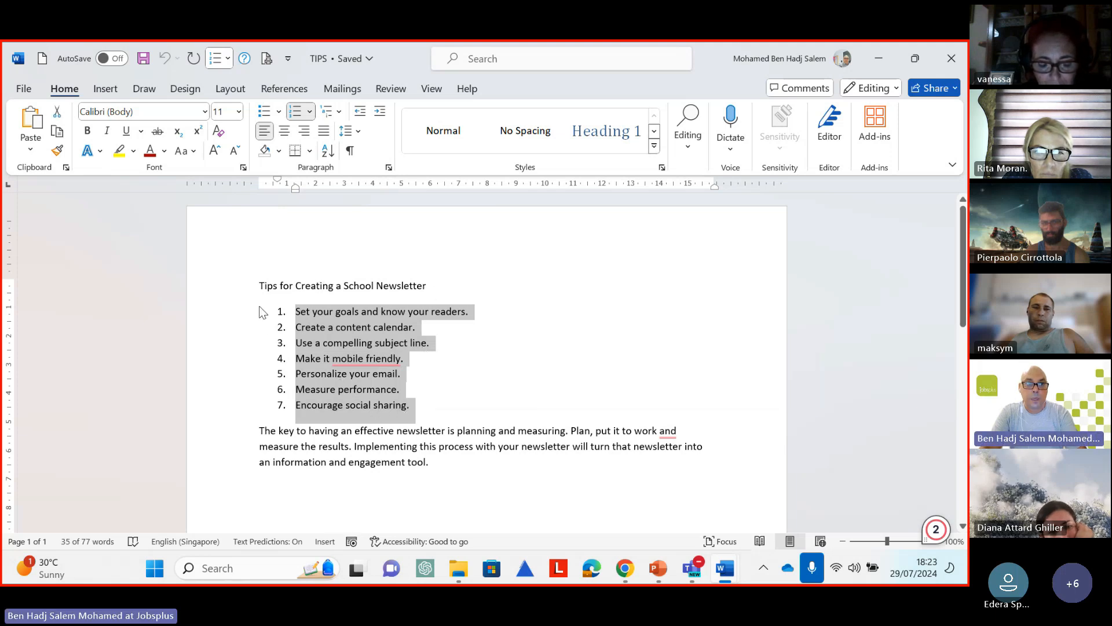
{"action": "left_click", "coordinate": [58, 132]}
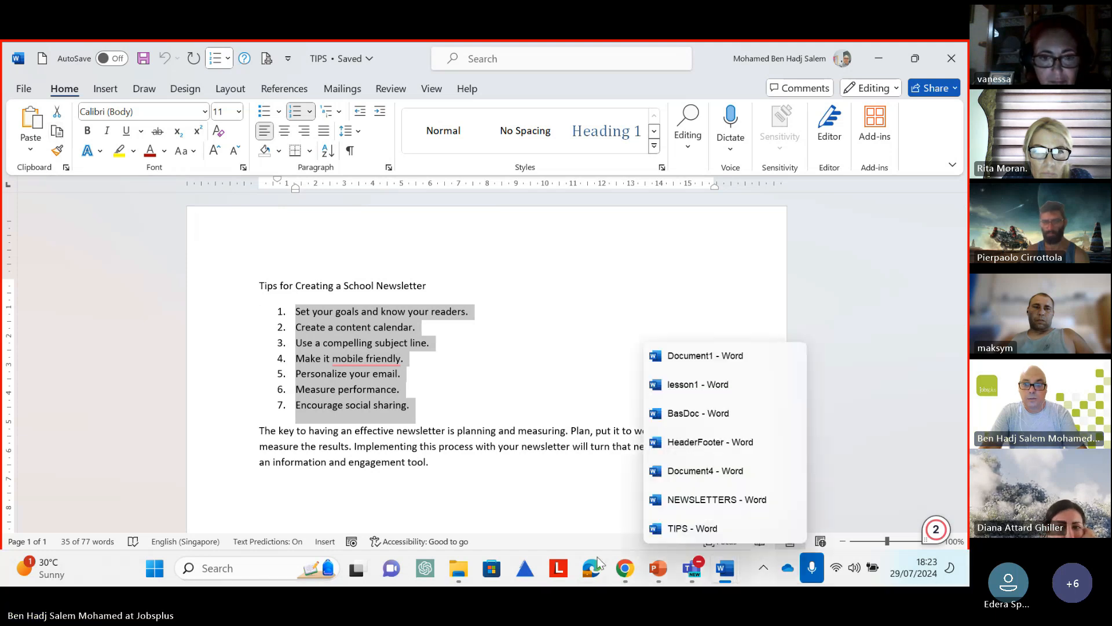
Switch to the NEWSLETTERS document and paste the copied list inside the blank table
{"action": "mouse_move", "coordinate": [725, 571]}
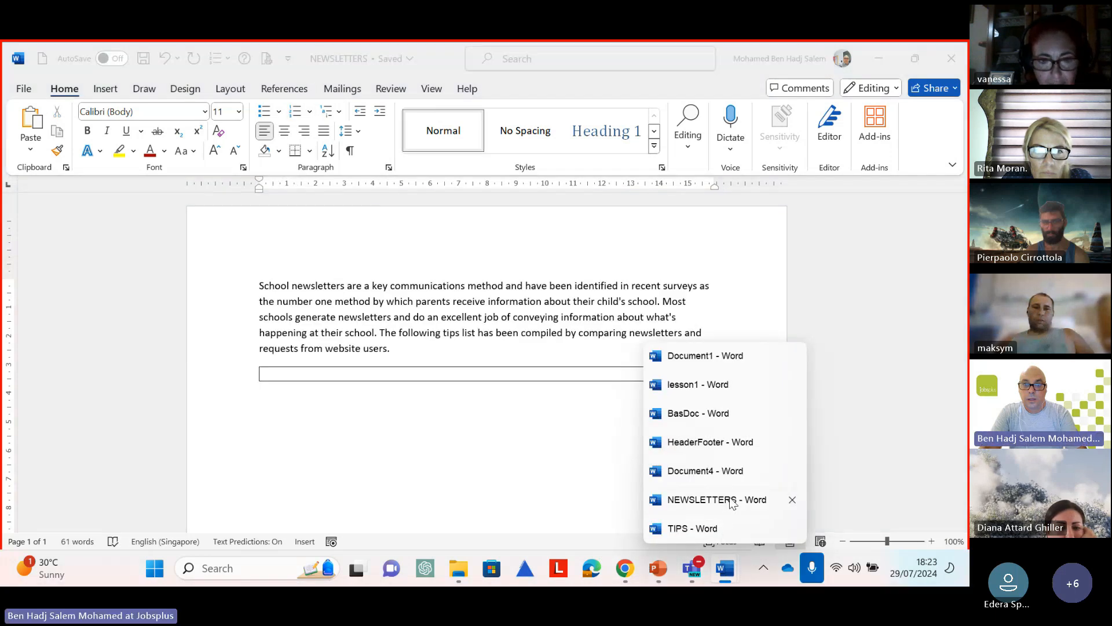
{"action": "left_click", "coordinate": [727, 500]}
{"action": "left_click", "coordinate": [278, 371]}
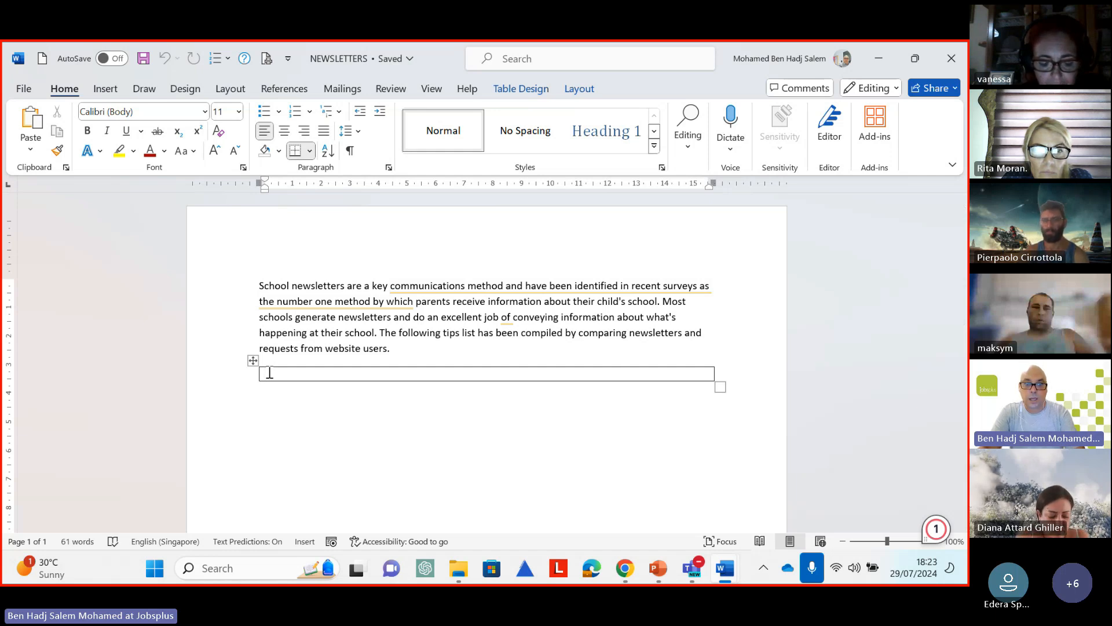
{"action": "right_click", "coordinate": [270, 374]}
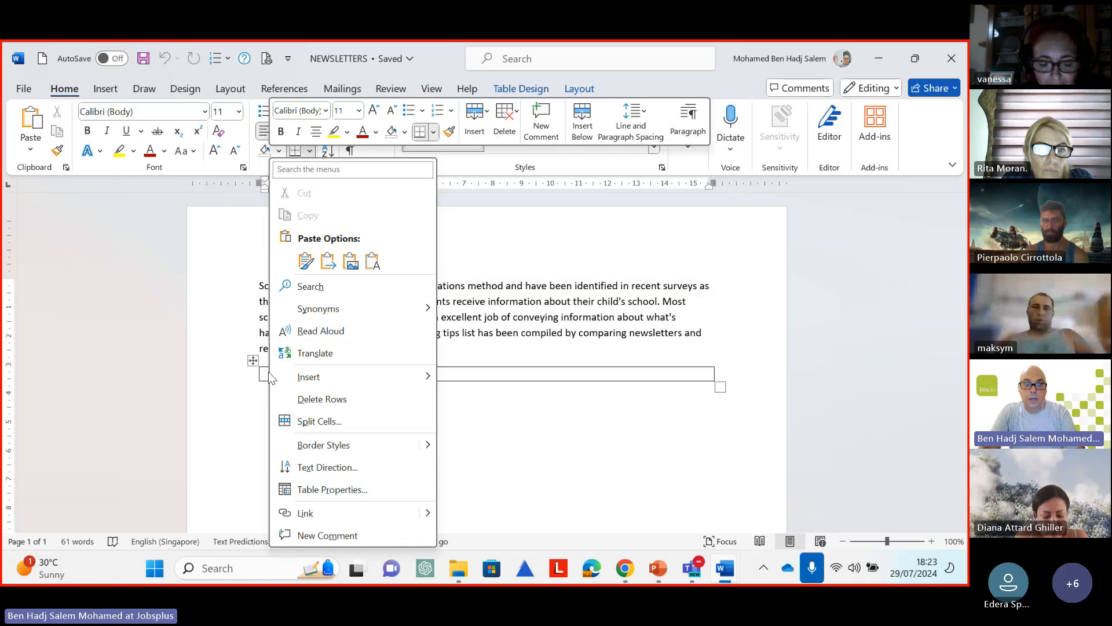
{"action": "left_click", "coordinate": [267, 375]}
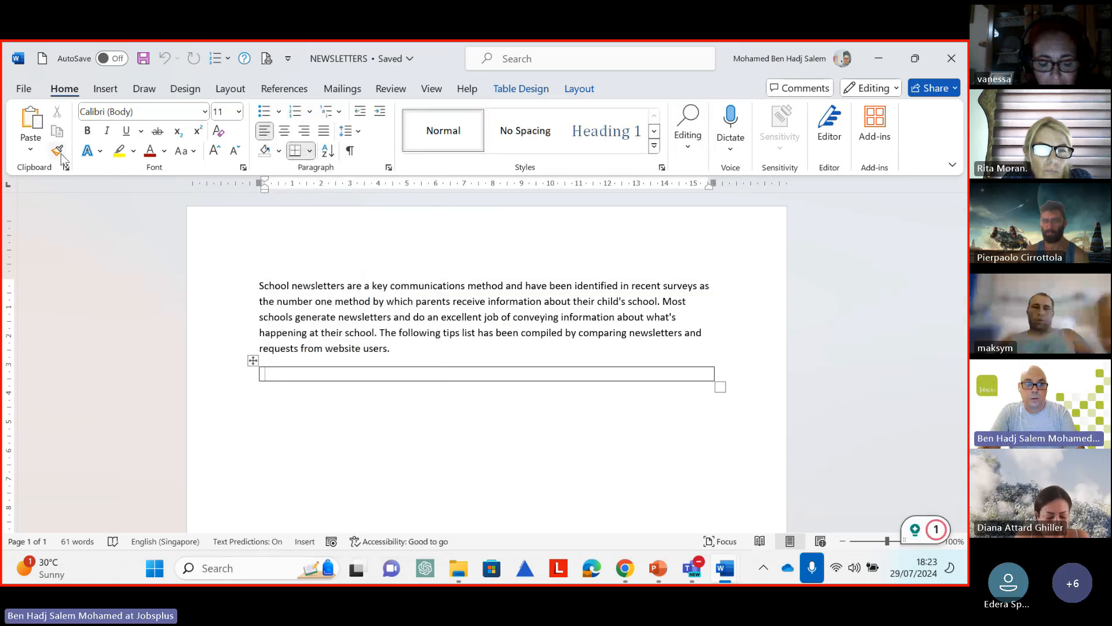
{"action": "left_click", "coordinate": [35, 120]}
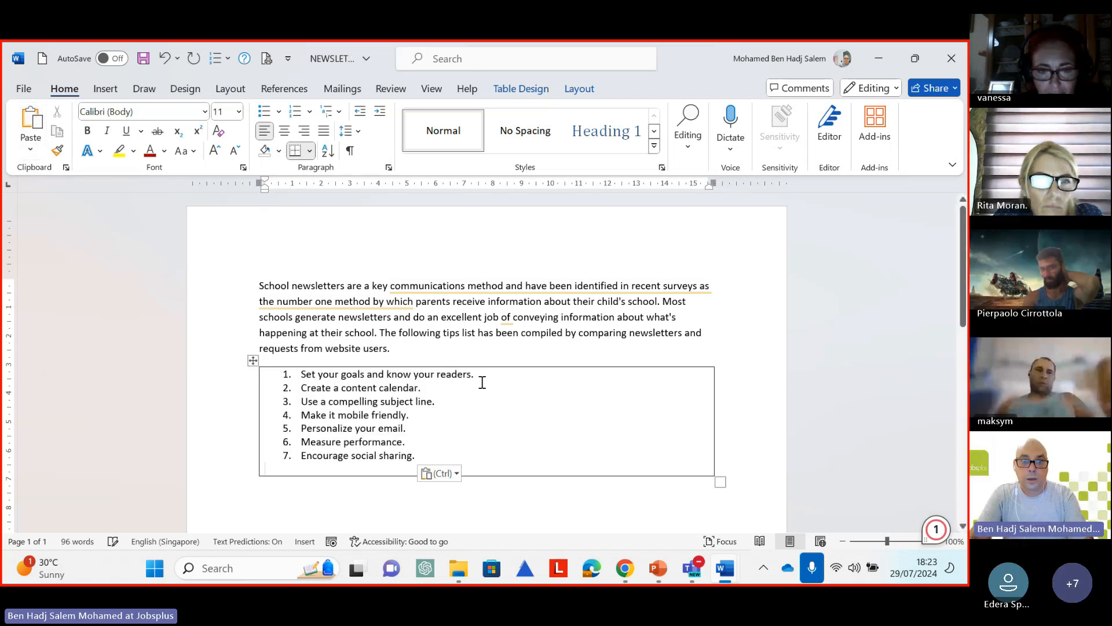
{"action": "left_click_drag", "start_coordinate": [488, 379], "coordinate": [308, 449]}
{"action": "left_click", "coordinate": [404, 388]}
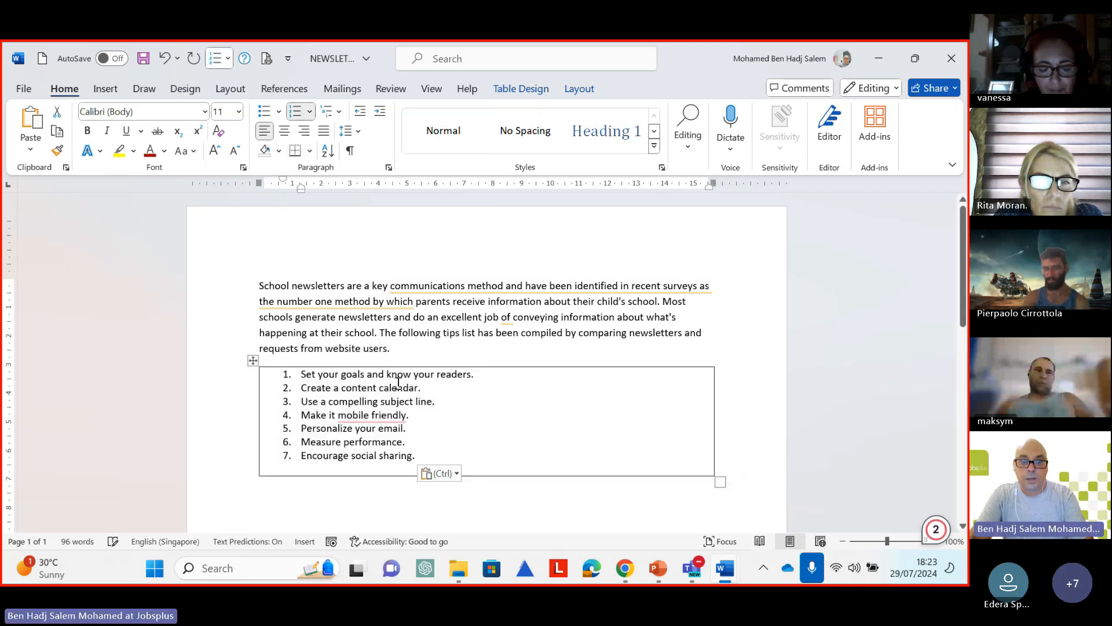
{"action": "left_click_drag", "start_coordinate": [417, 455], "coordinate": [277, 371]}
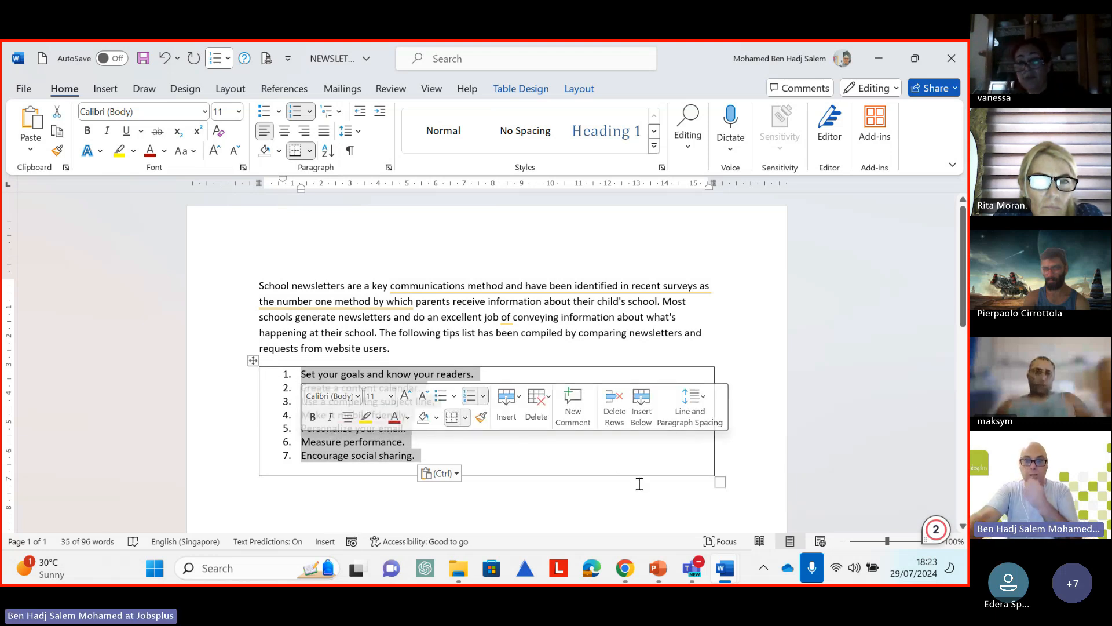
Switch to the PowerPoint presentation and check the cut, copy and paste exercise and the following Undo, Redo and Repeat slide
{"action": "mouse_move", "coordinate": [659, 569]}
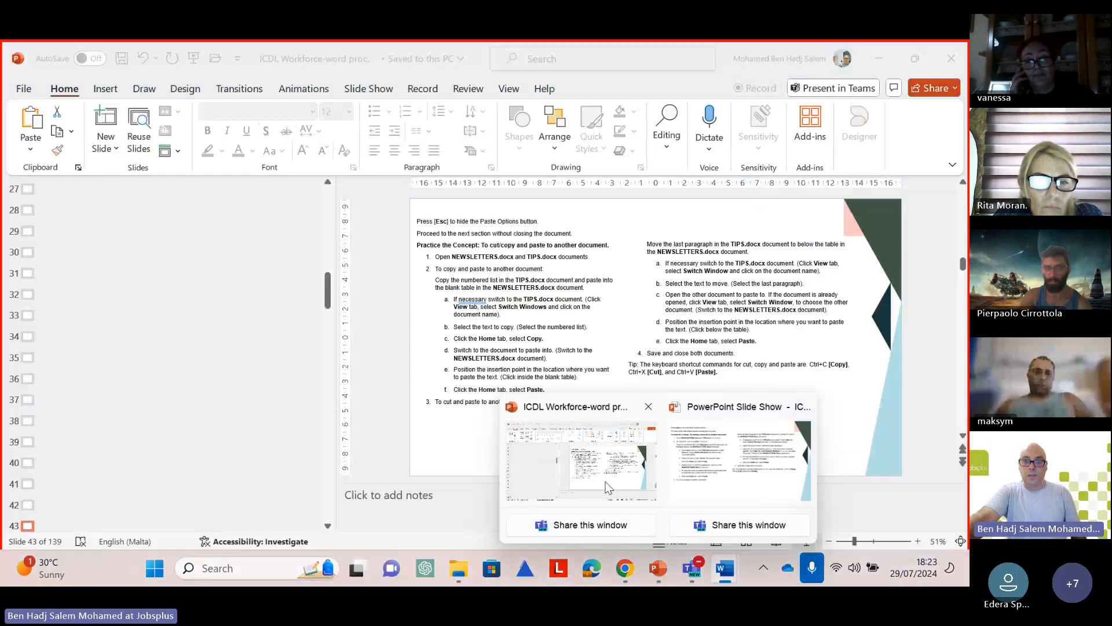
{"action": "left_click", "coordinate": [607, 488]}
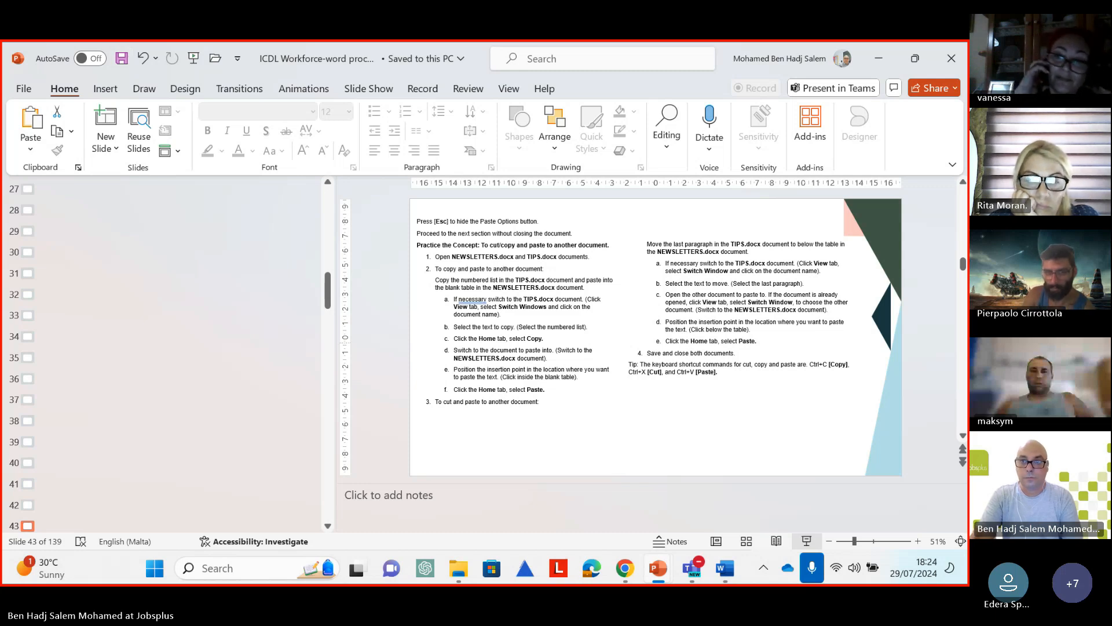
{"action": "left_click", "coordinate": [487, 339]}
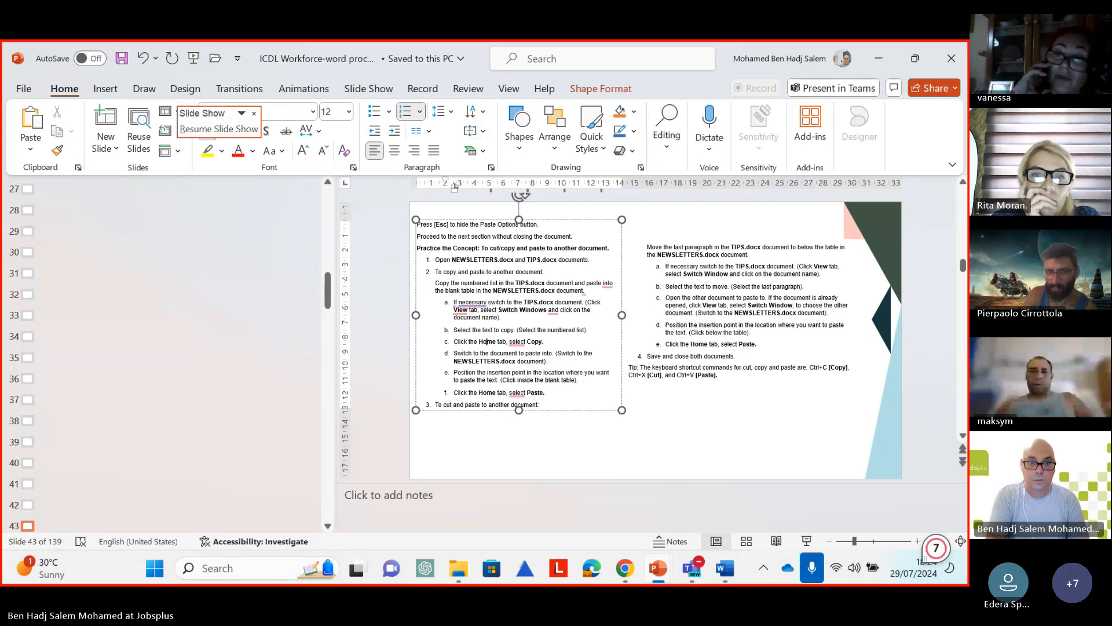
{"action": "scroll", "coordinate": [655, 339], "scroll_direction": "down", "scroll_amount": 1}
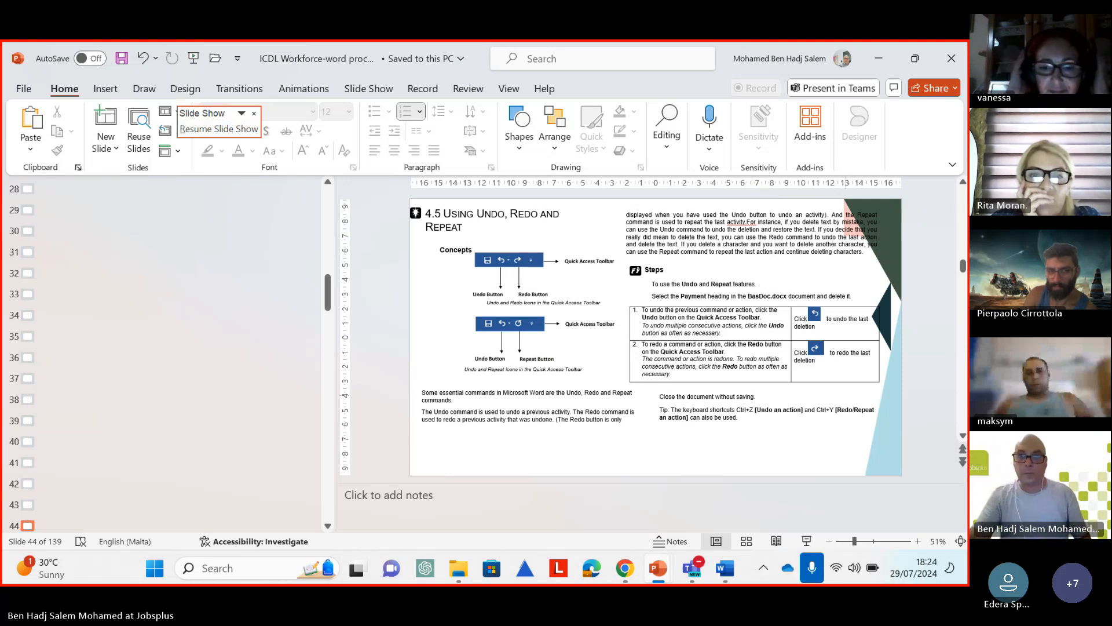
{"action": "left_click", "coordinate": [688, 567]}
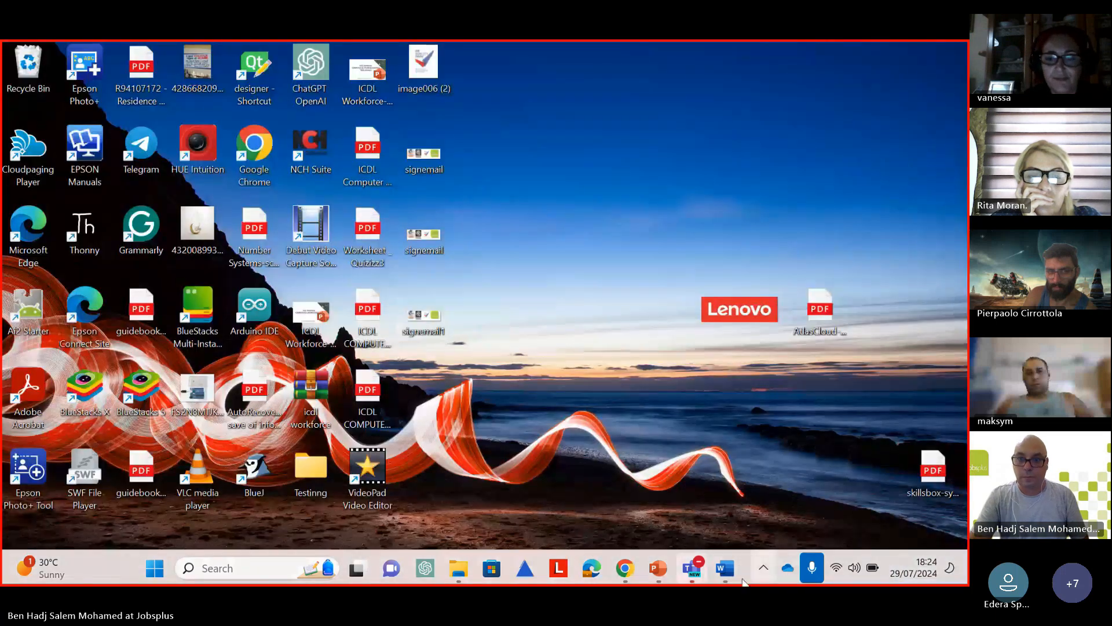
Switch to the NEWSLETTERS document in Word and try moving the opening paragraph below the table, undoing both the paste and the cut
{"action": "mouse_move", "coordinate": [725, 568]}
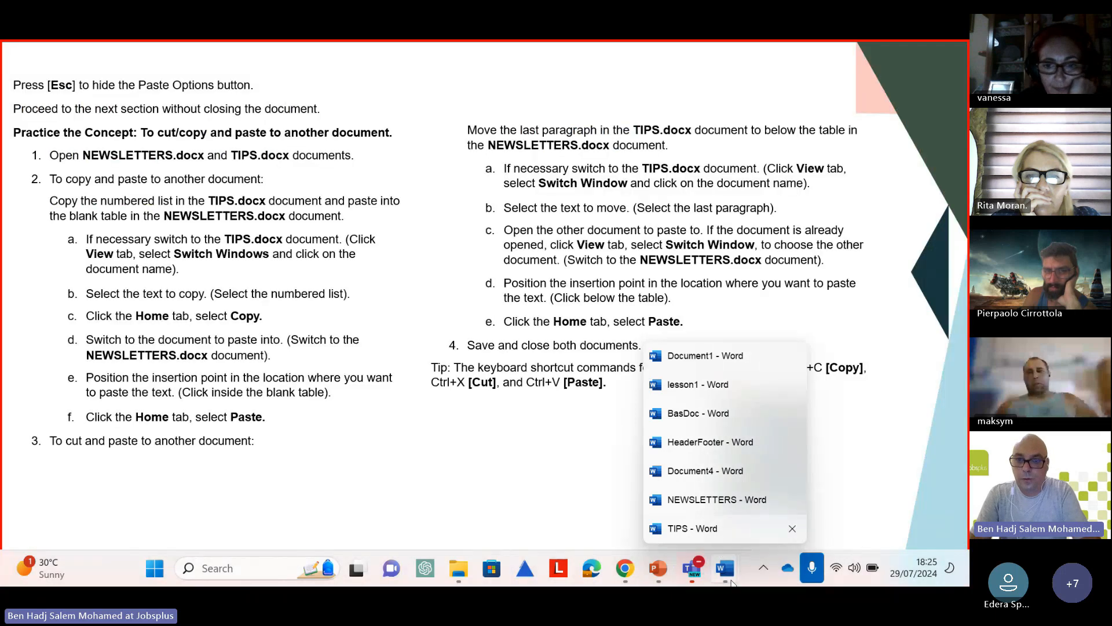
{"action": "left_click", "coordinate": [753, 499]}
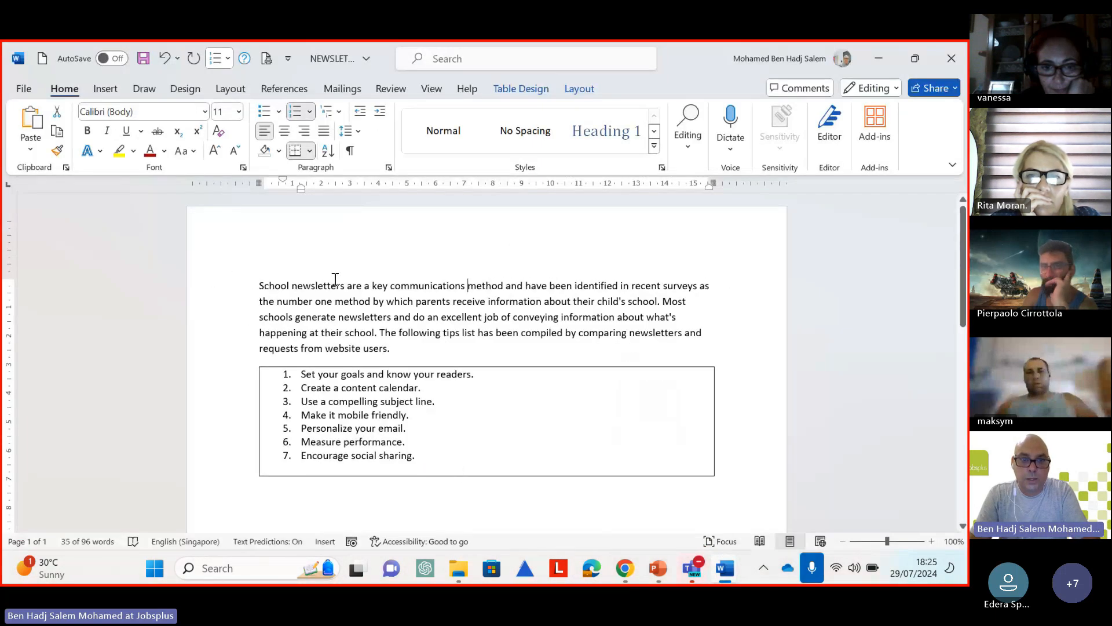
{"action": "scroll", "coordinate": [335, 278], "scroll_direction": "down", "scroll_amount": 2}
{"action": "left_click", "coordinate": [262, 211]}
{"action": "left_click_drag", "start_coordinate": [262, 211], "coordinate": [391, 276]}
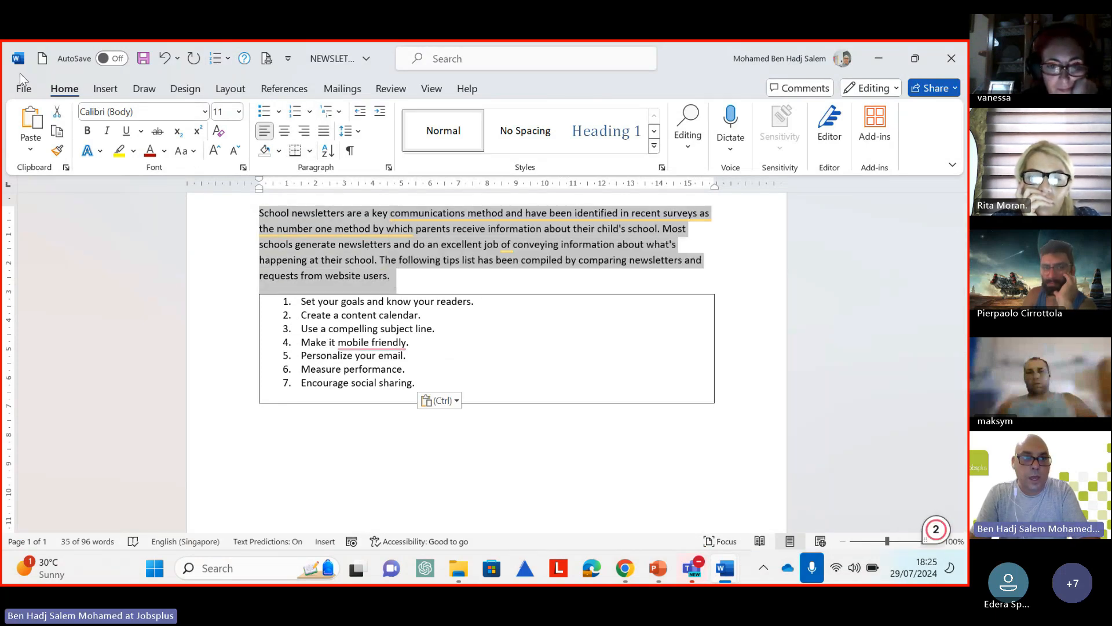
{"action": "left_click", "coordinate": [57, 115]}
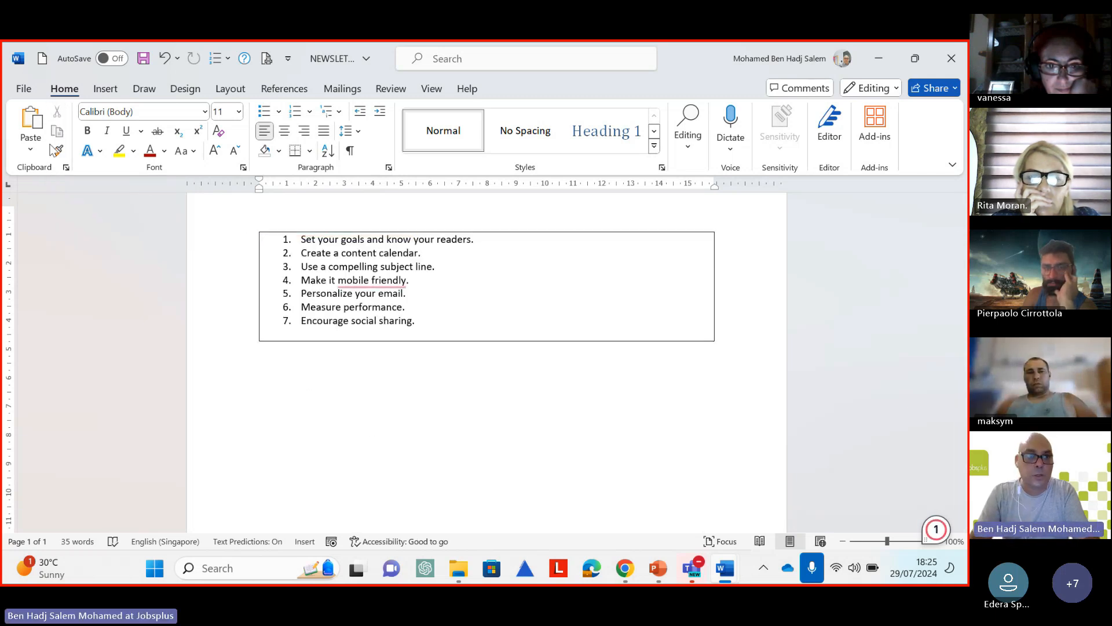
{"action": "left_click", "coordinate": [38, 122]}
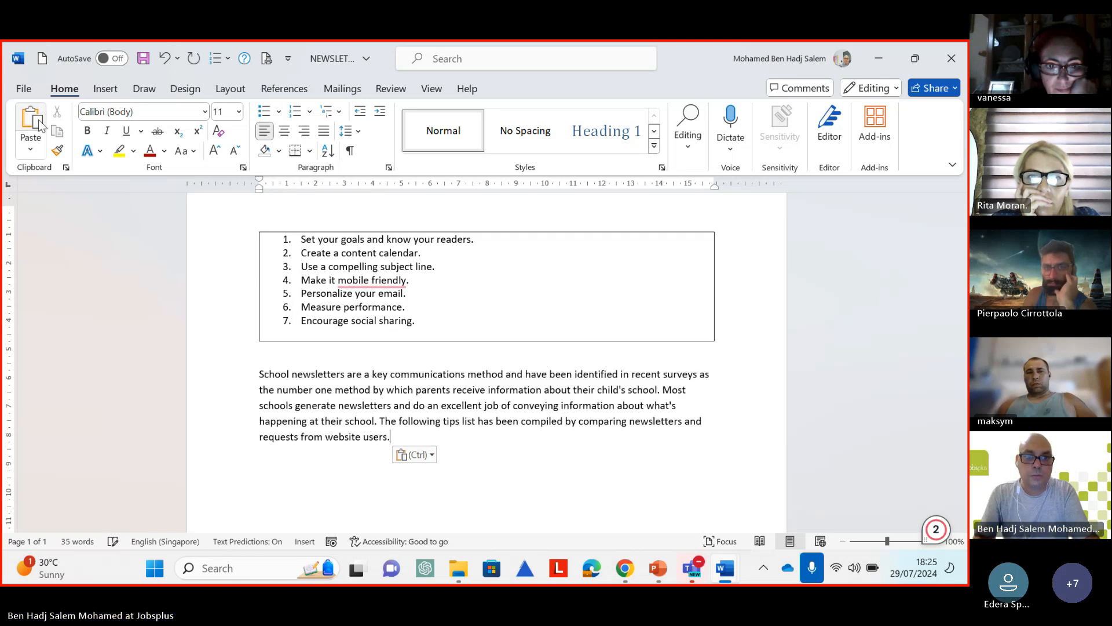
{"action": "left_click", "coordinate": [164, 60]}
{"action": "left_click", "coordinate": [164, 59]}
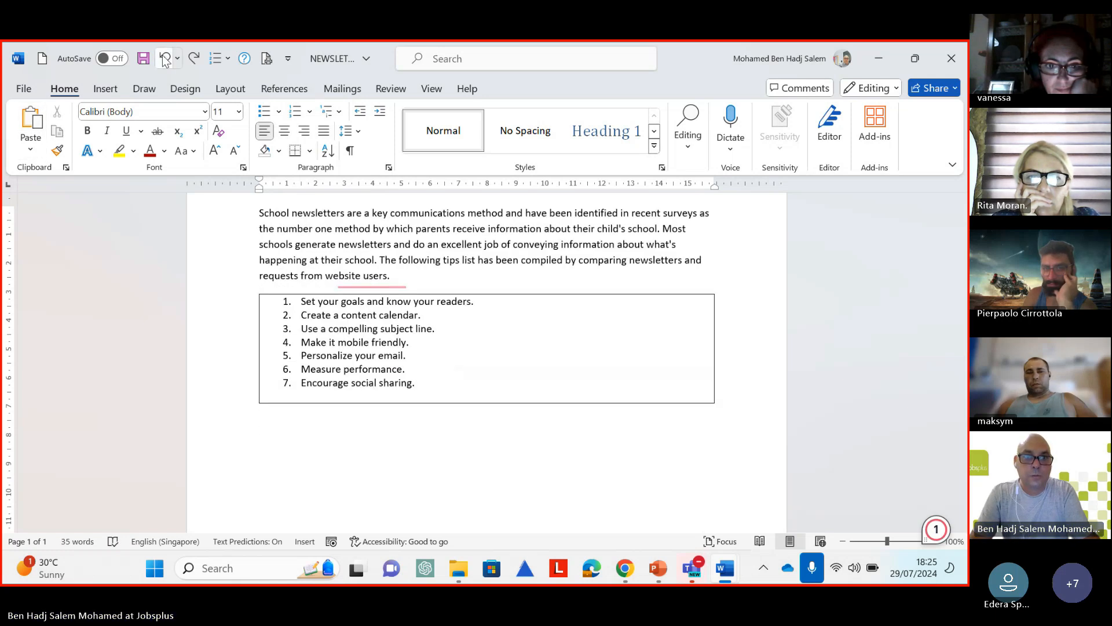
Cut the opening "School newsletters" paragraph and paste it below the table
{"action": "left_click", "coordinate": [259, 214]}
{"action": "left_click_drag", "start_coordinate": [259, 214], "coordinate": [400, 284]}
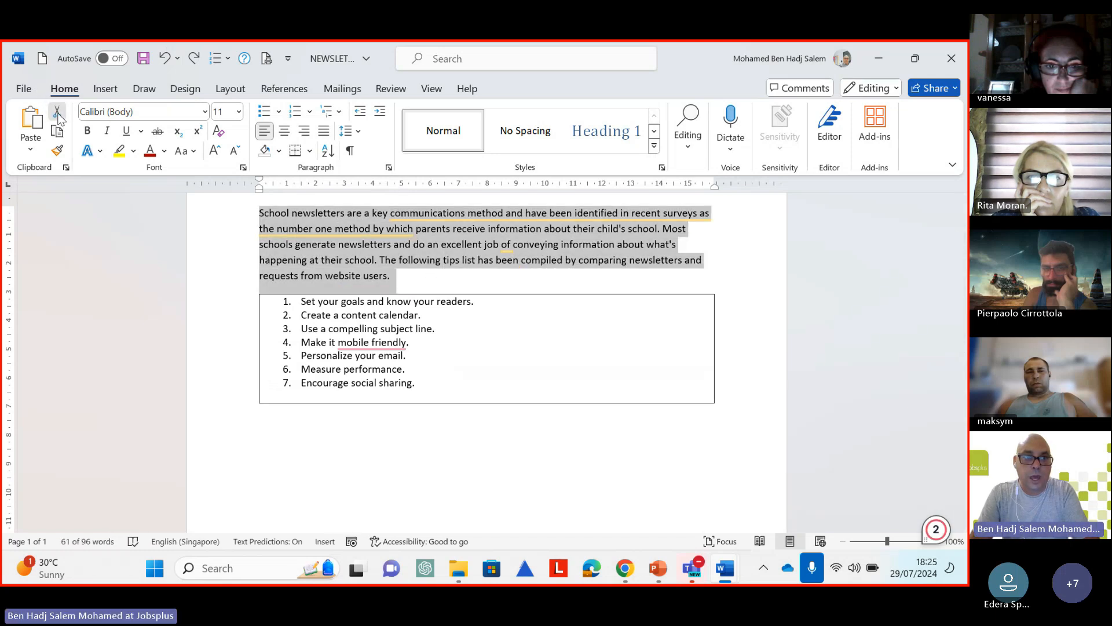
{"action": "left_click", "coordinate": [57, 114]}
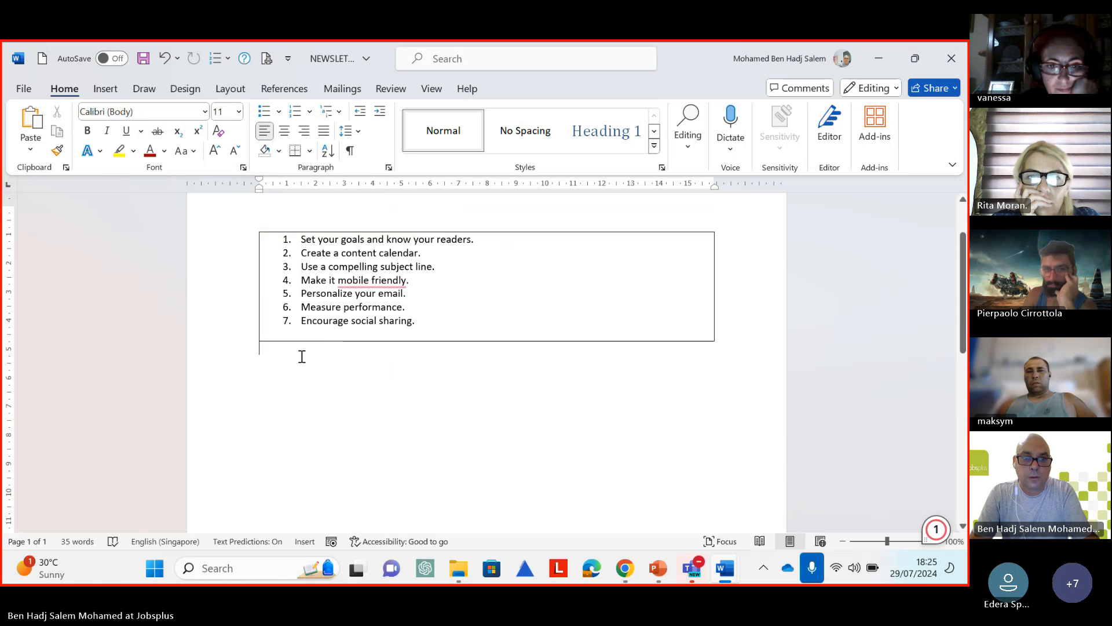
{"action": "left_click", "coordinate": [291, 398]}
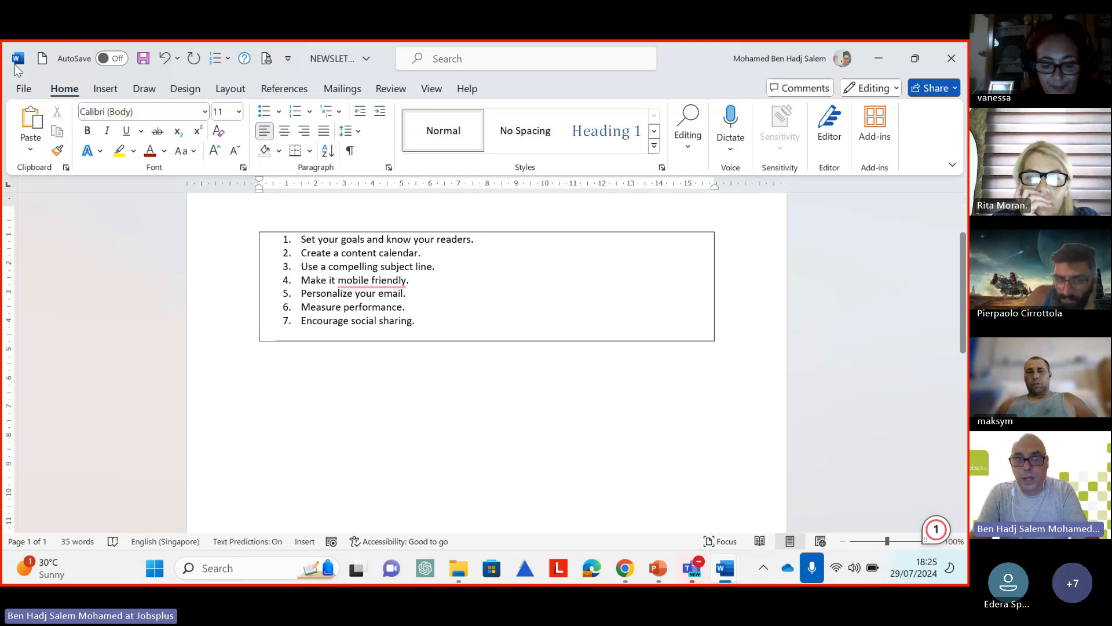
{"action": "left_click", "coordinate": [34, 123]}
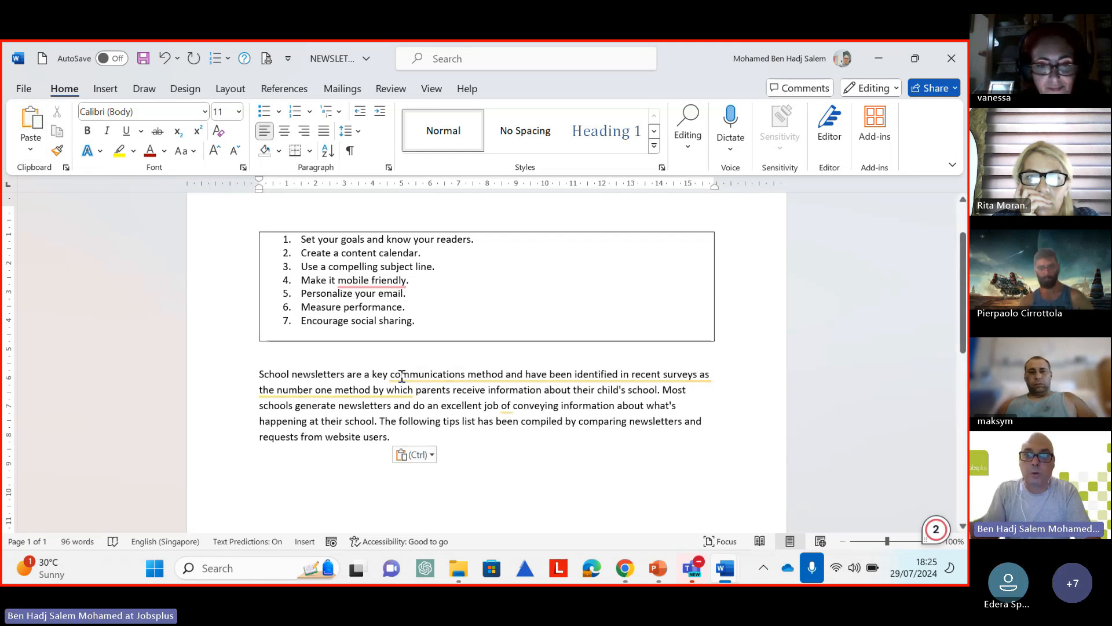
{"action": "left_click", "coordinate": [902, 358]}
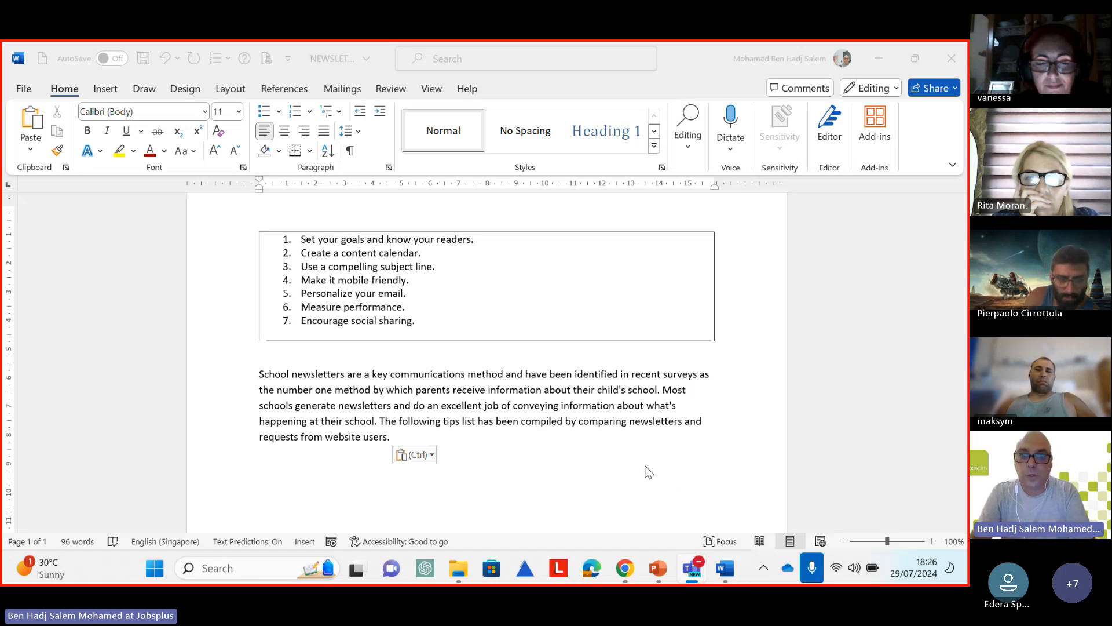
Switch to the PowerPoint slide show, review the cut and paste exercise, and advance to section 4.5 on Undo, Redo and Repeat
{"action": "mouse_move", "coordinate": [655, 565]}
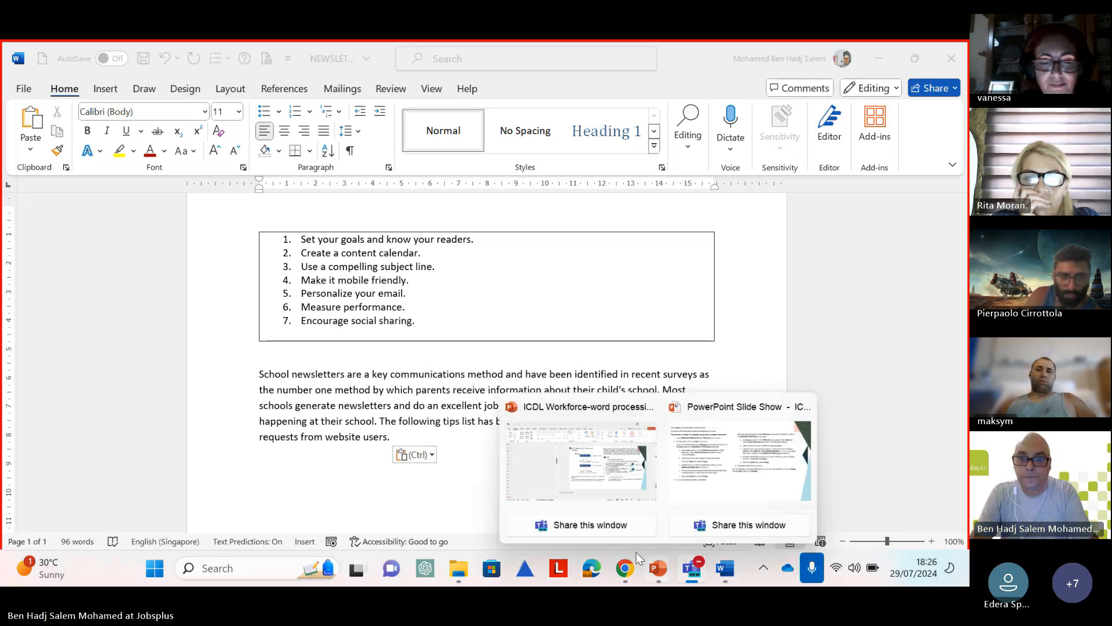
{"action": "left_click", "coordinate": [725, 457]}
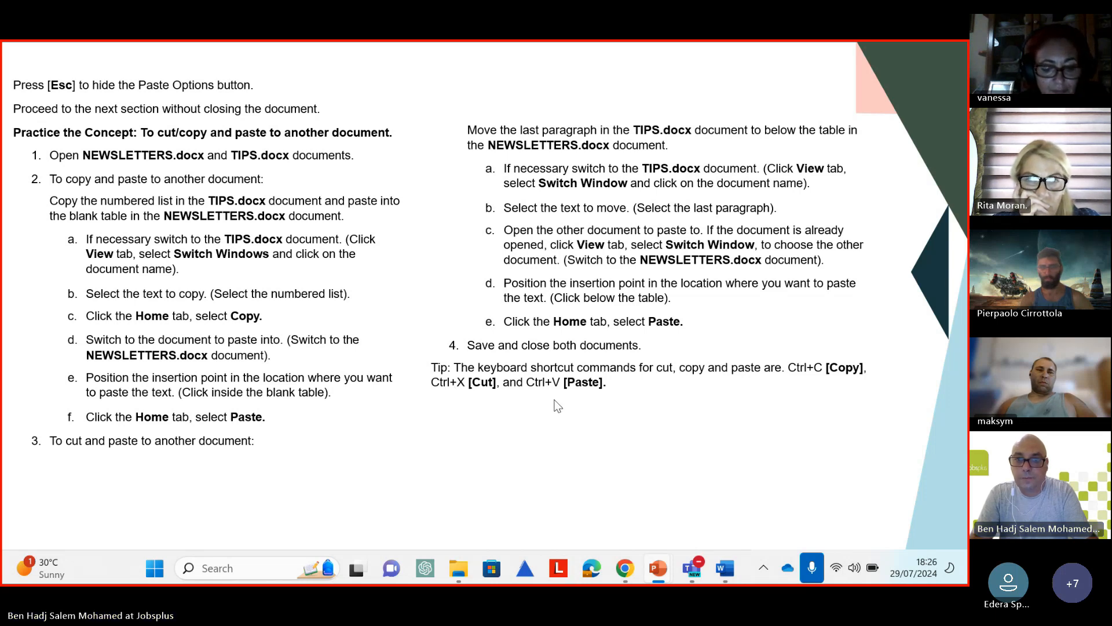
{"action": "left_click", "coordinate": [718, 369]}
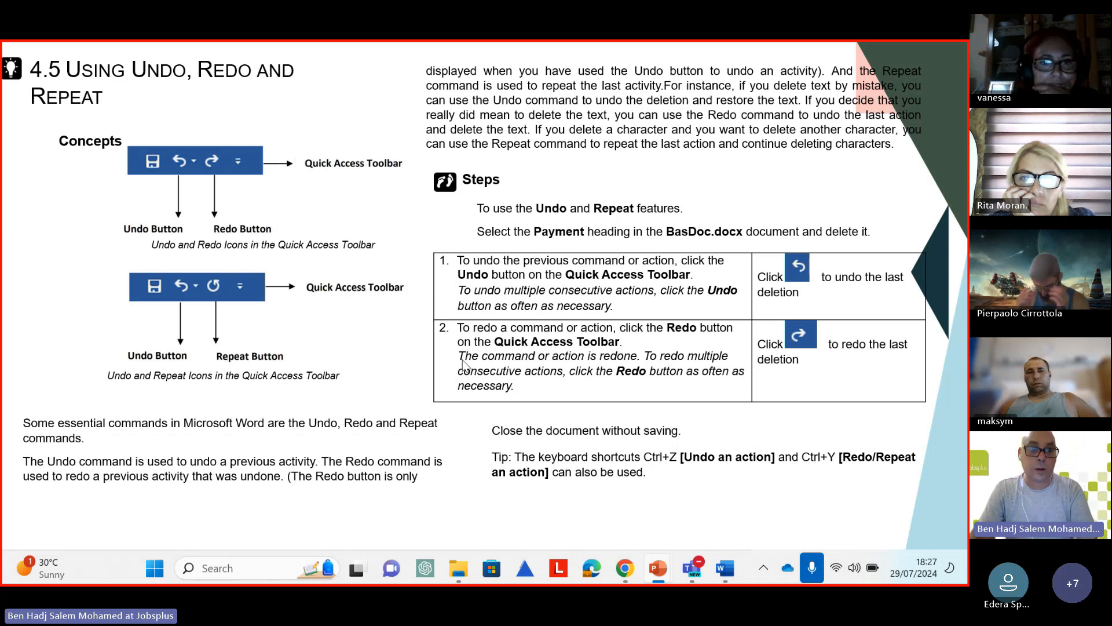
Switch to the NEWSLETTERS document in Word and delete the word "sharing." from the seventh list item
{"action": "mouse_move", "coordinate": [739, 567]}
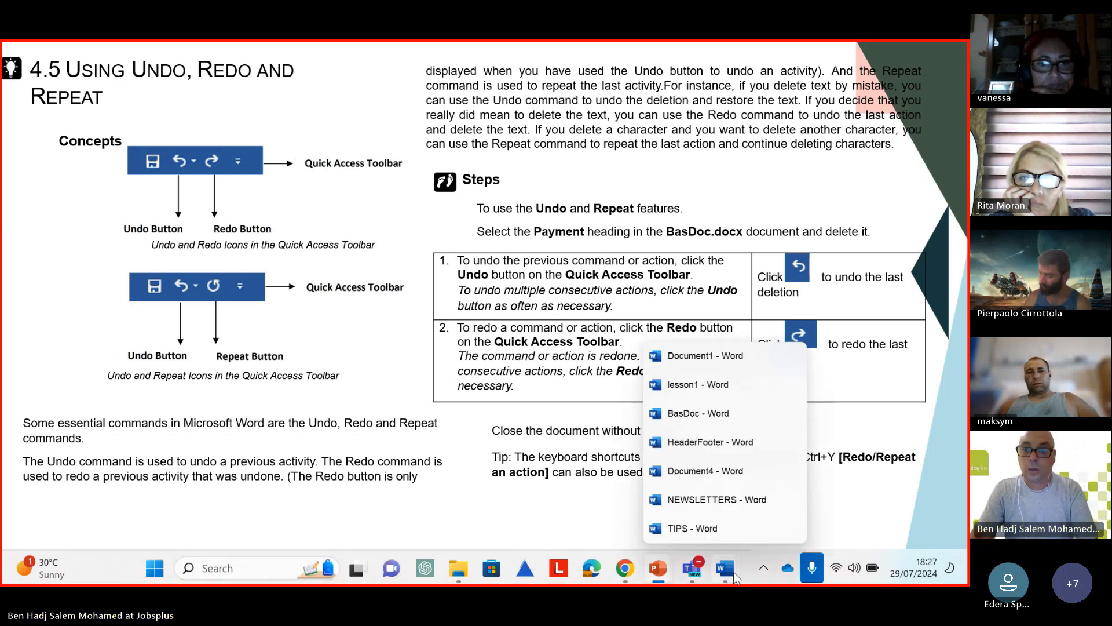
{"action": "left_click", "coordinate": [744, 500]}
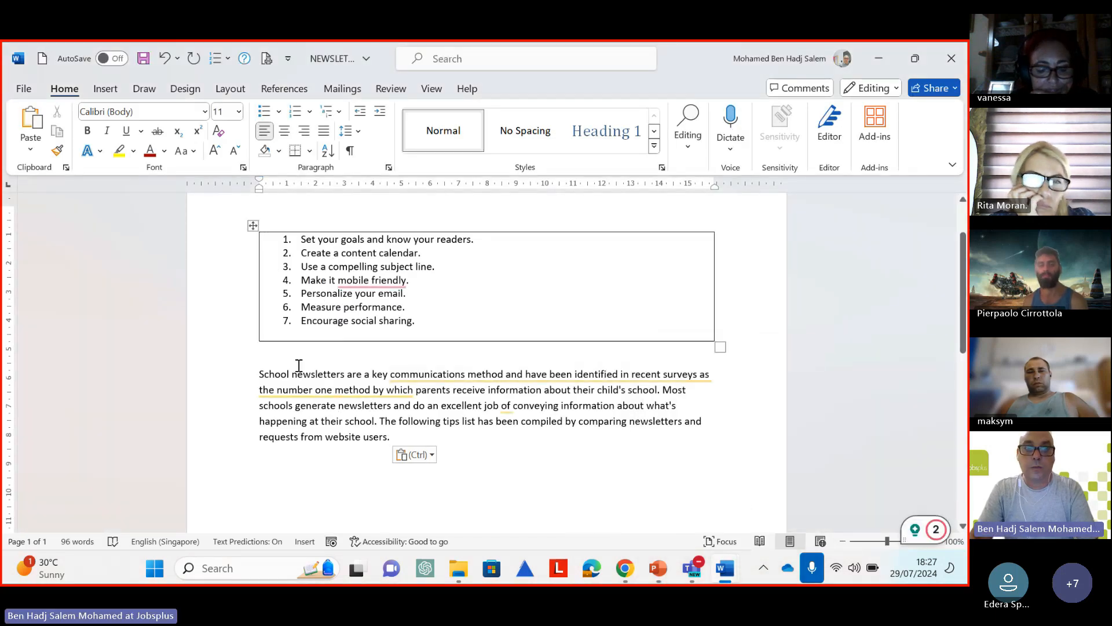
{"action": "left_click", "coordinate": [435, 321]}
{"action": "key", "text": "BackSpace"}
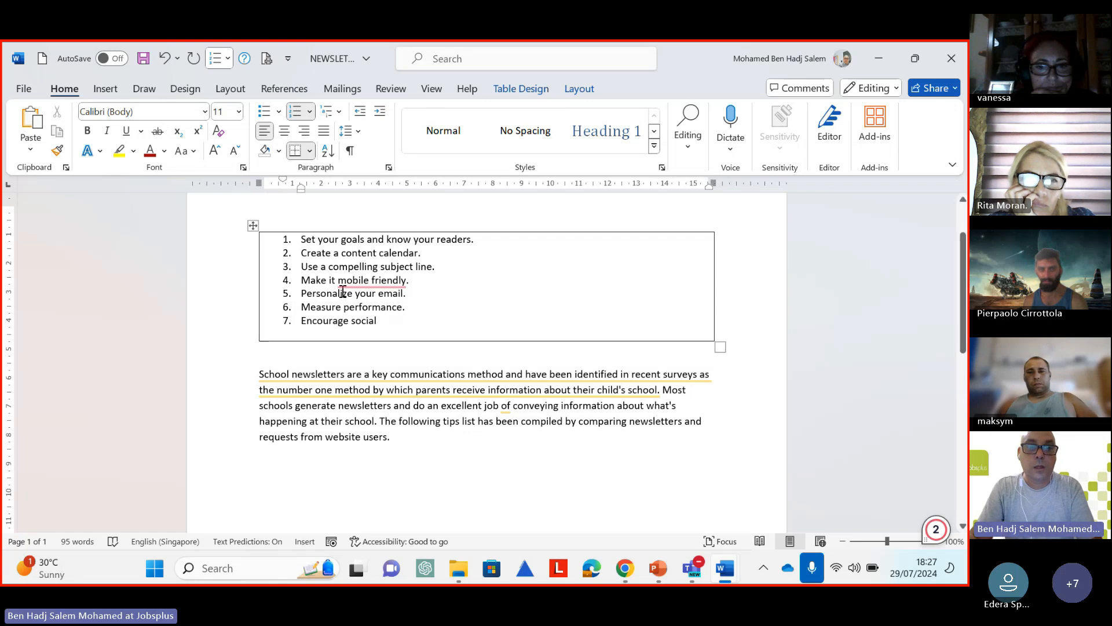
Undo the deletion in the seventh list item and redo the last undone change, leaving it as "Encourage social sharing"
{"action": "left_click", "coordinate": [166, 58]}
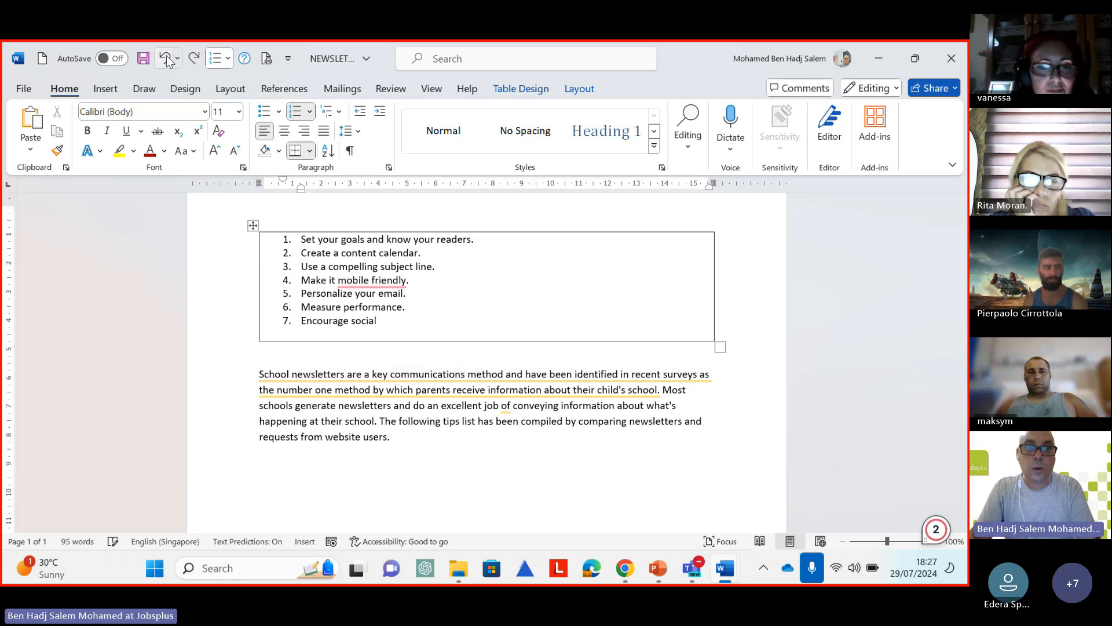
{"action": "type", "text": "shari"}
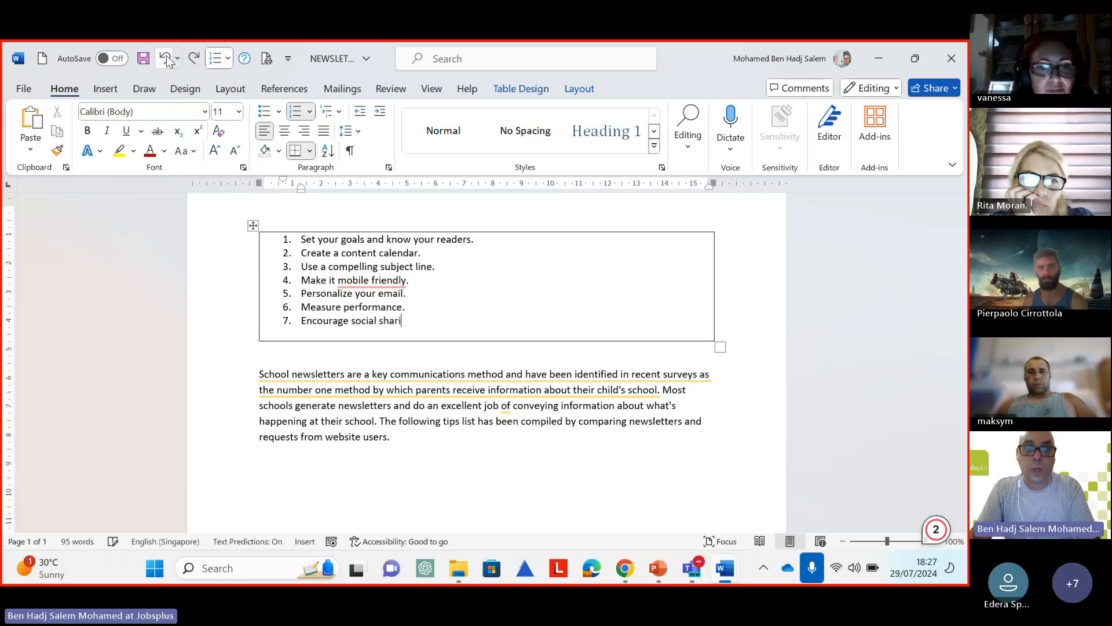
{"action": "type", "text": "ng"}
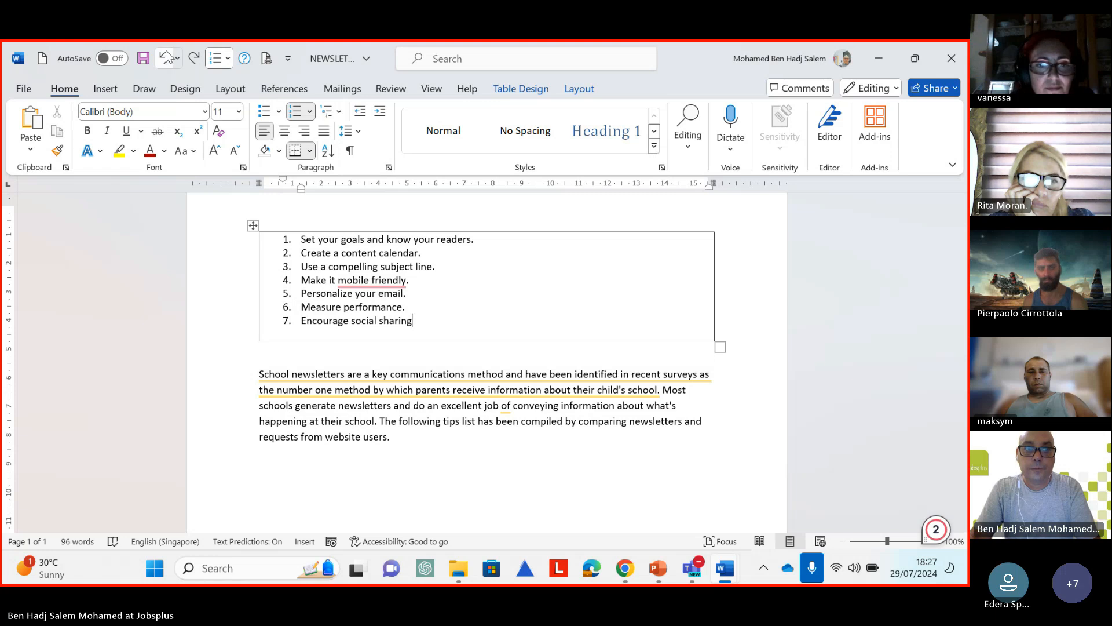
{"action": "left_click", "coordinate": [372, 374], "text": "ctrl"}
{"action": "left_click", "coordinate": [166, 58]}
{"action": "left_click", "coordinate": [196, 59]}
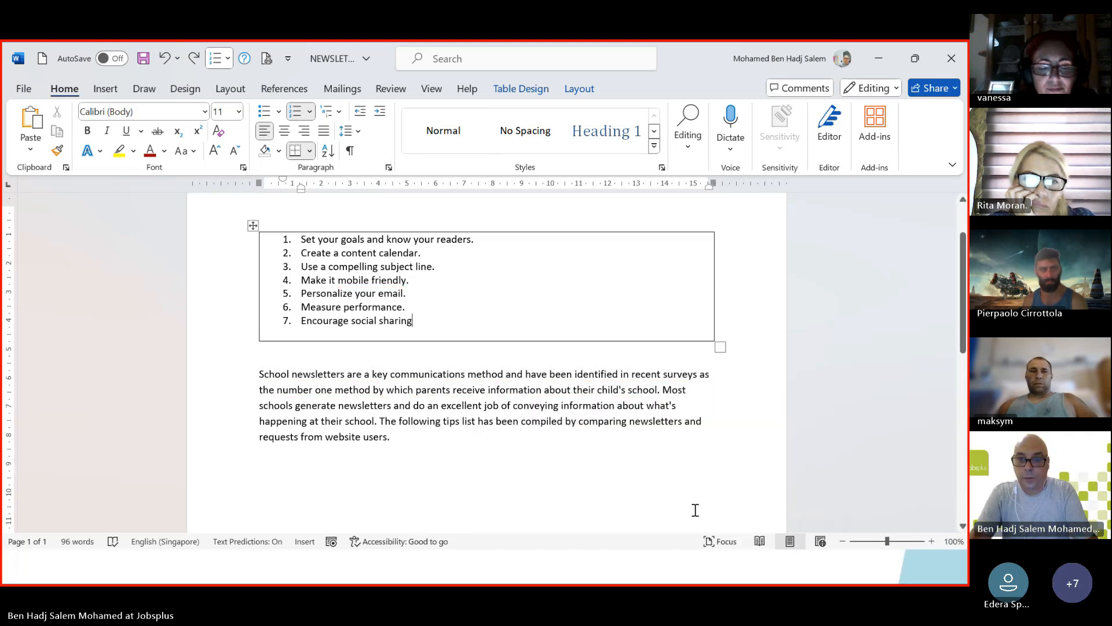
Switch to the PowerPoint slide show and advance past the 4.6 Review Exercise and Lesson 5 overview to sections 5.1 and 5.2
{"action": "mouse_move", "coordinate": [658, 572]}
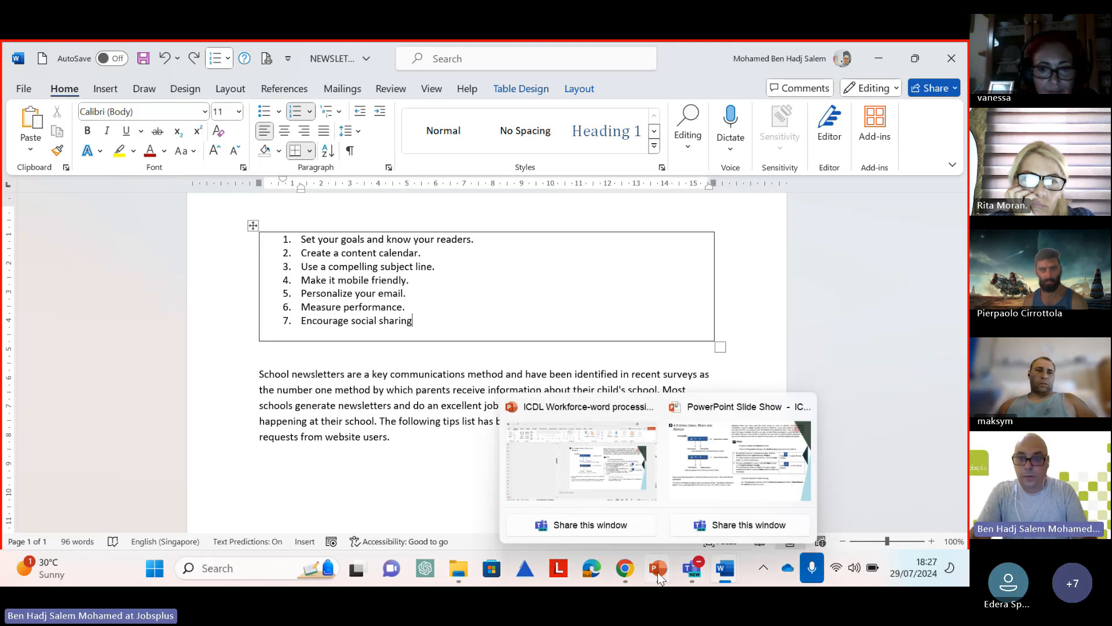
{"action": "left_click", "coordinate": [657, 574]}
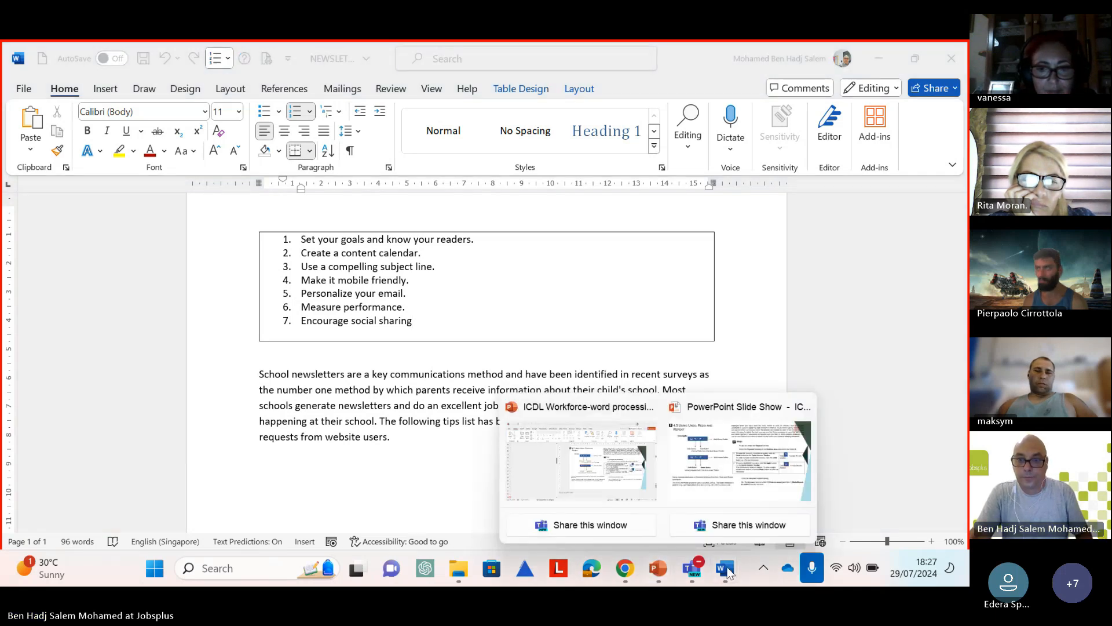
{"action": "left_click", "coordinate": [704, 464]}
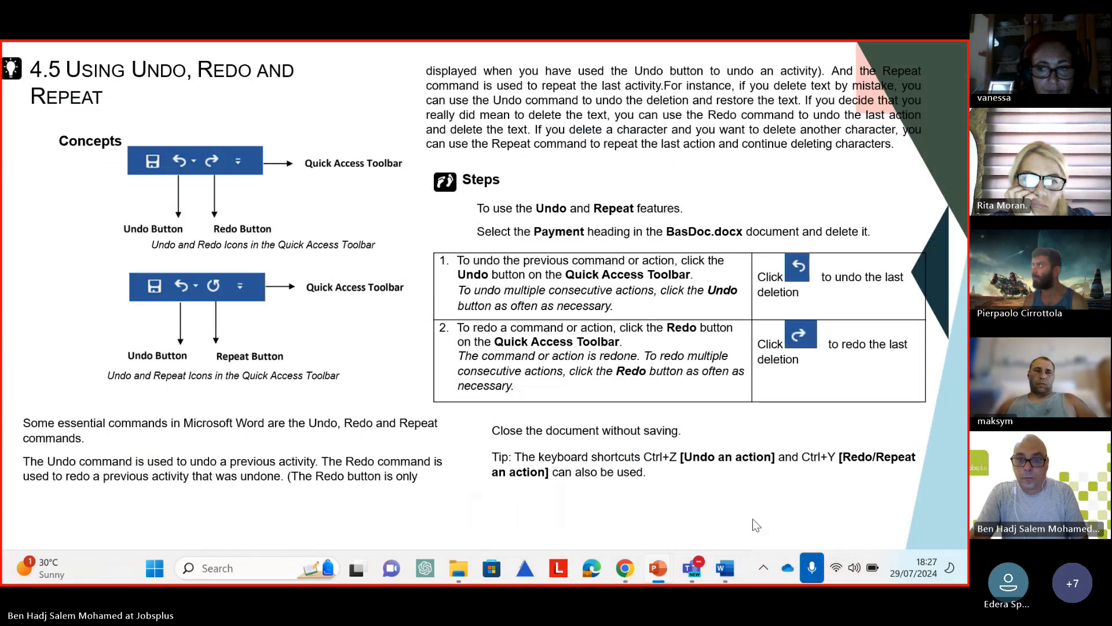
{"action": "left_click", "coordinate": [752, 520]}
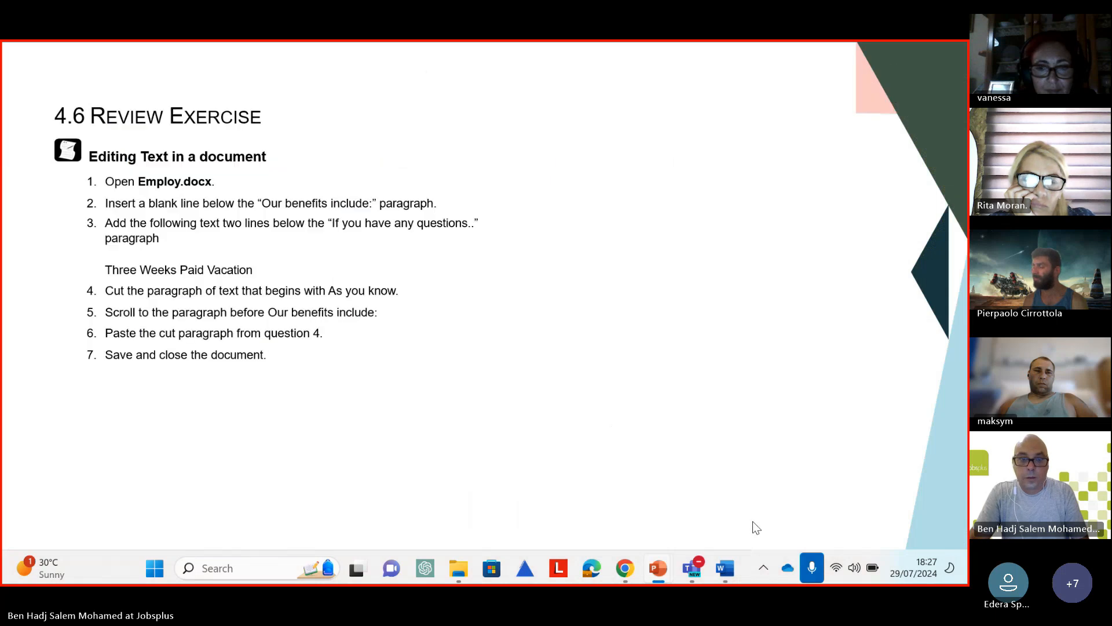
{"action": "left_click", "coordinate": [683, 244]}
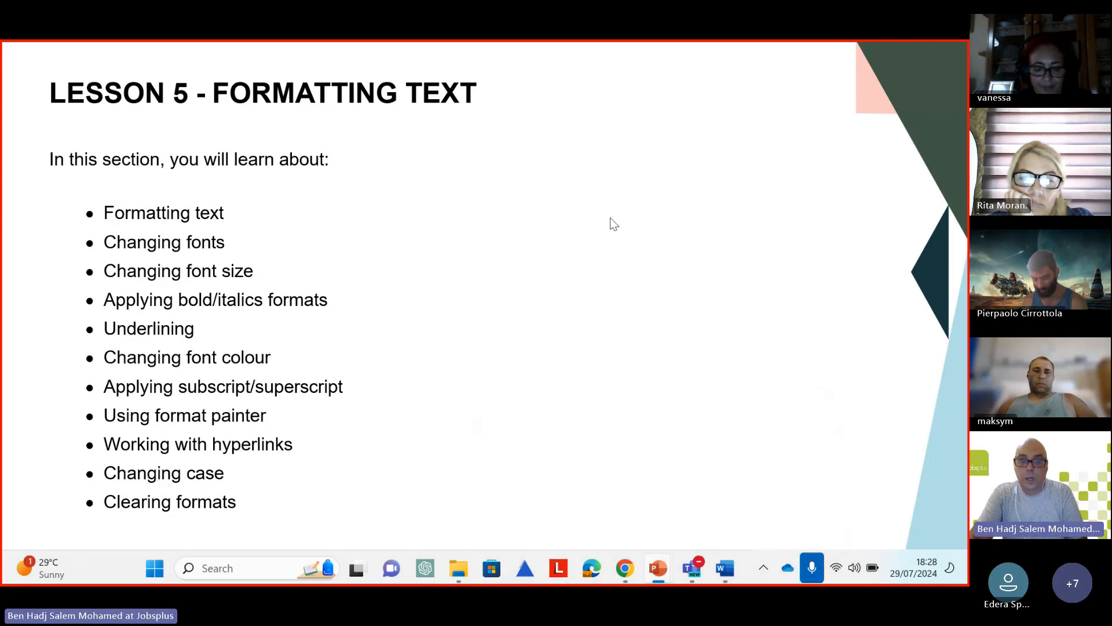
{"action": "left_click", "coordinate": [679, 274]}
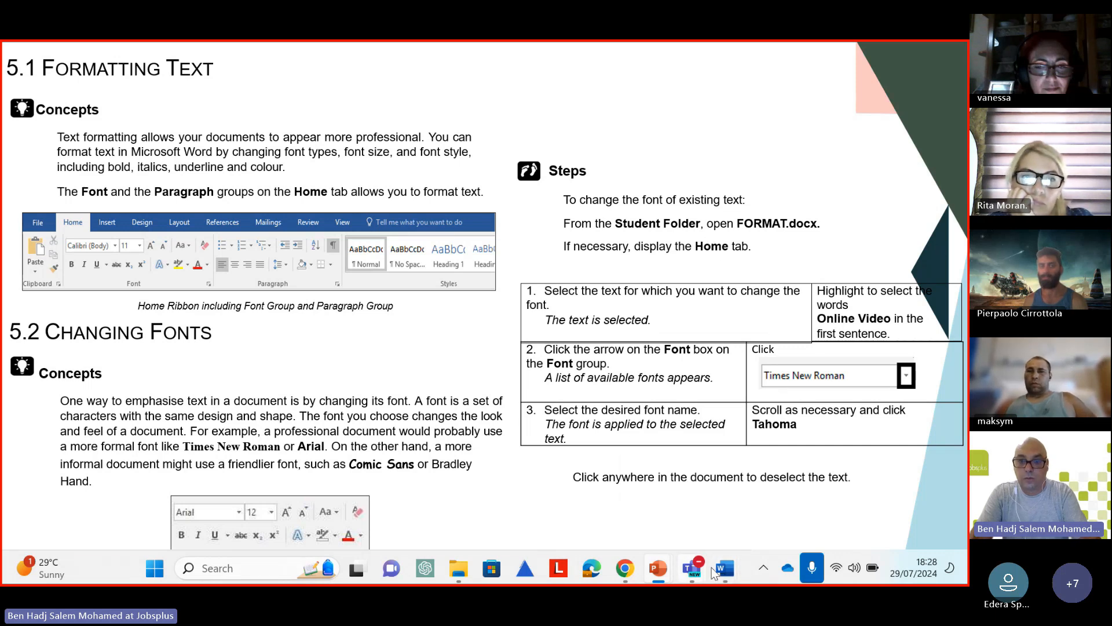
Switch to the TIPS document in Word and open the FORMAT document from the student folder
{"action": "mouse_move", "coordinate": [712, 568]}
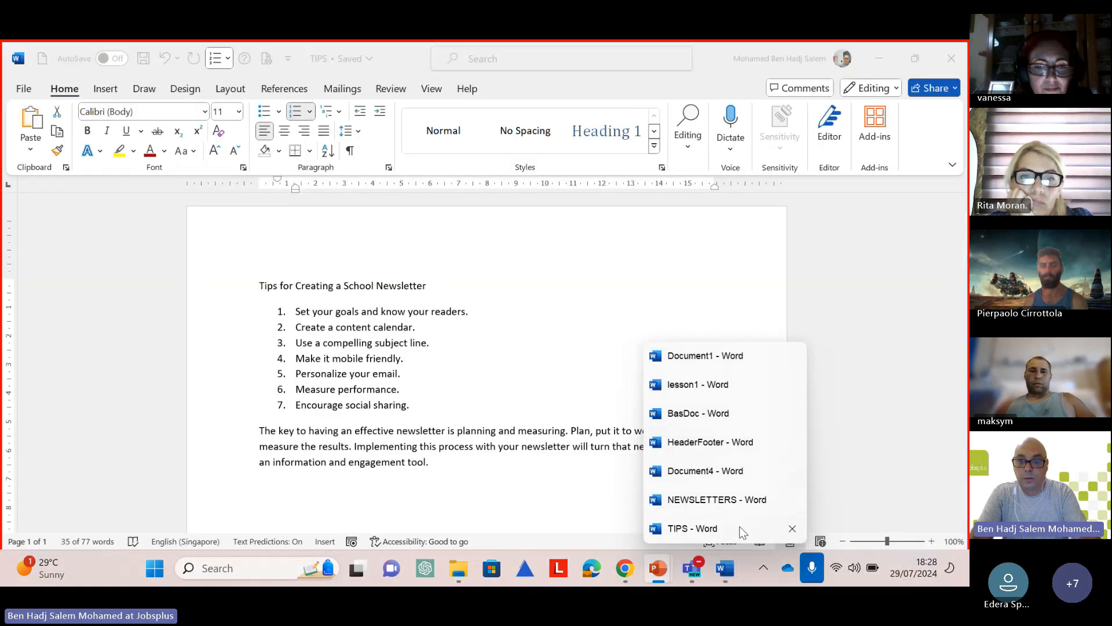
{"action": "left_click", "coordinate": [719, 528]}
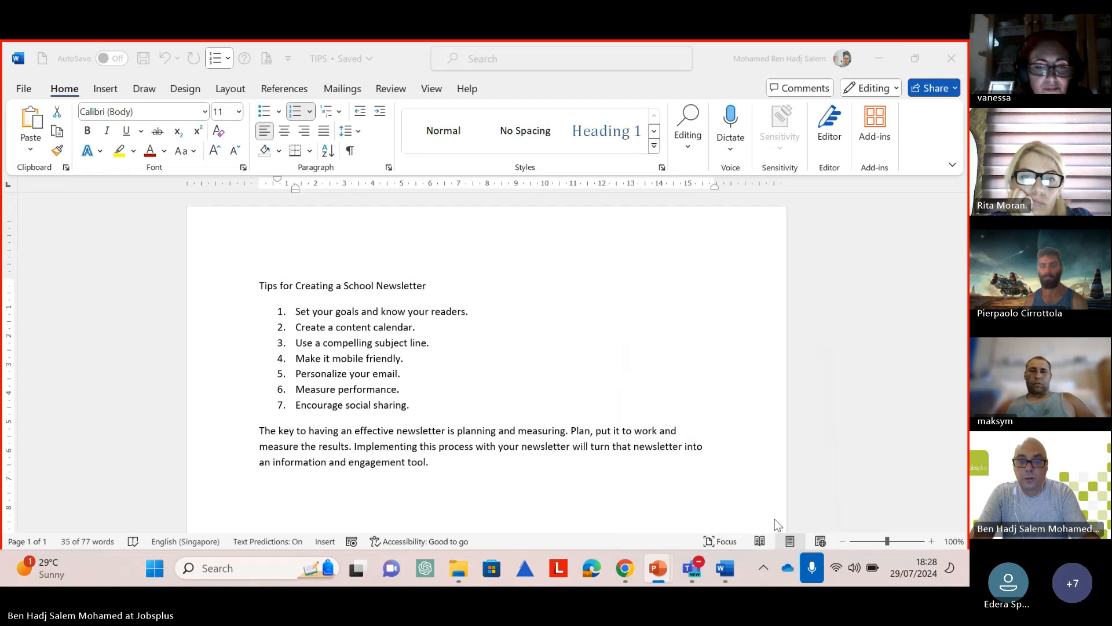
{"action": "left_click", "coordinate": [23, 90]}
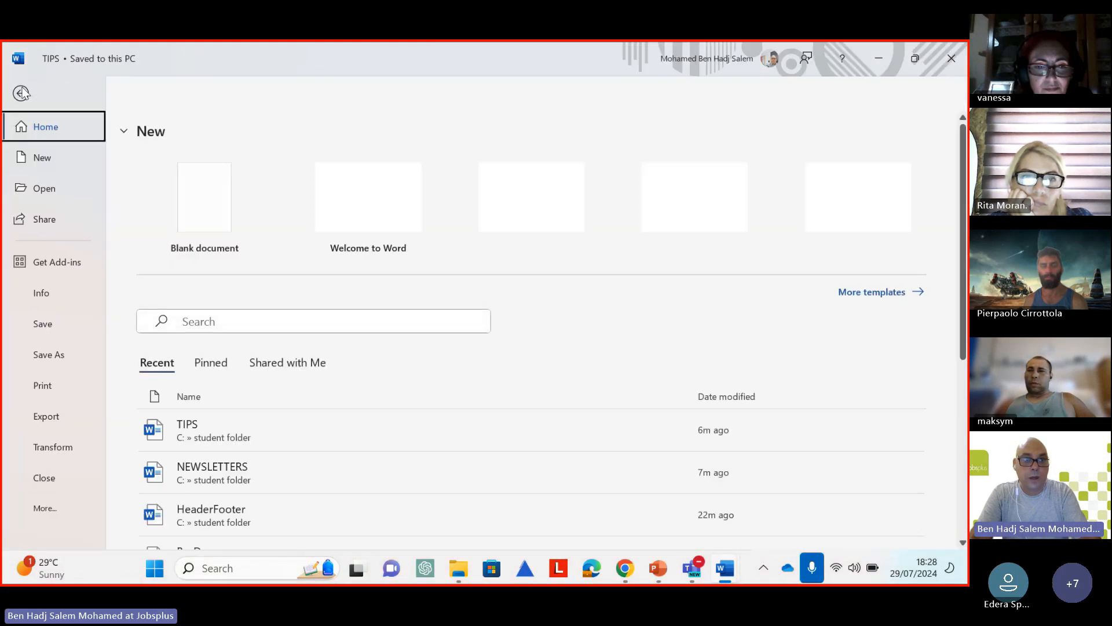
{"action": "left_click", "coordinate": [51, 191]}
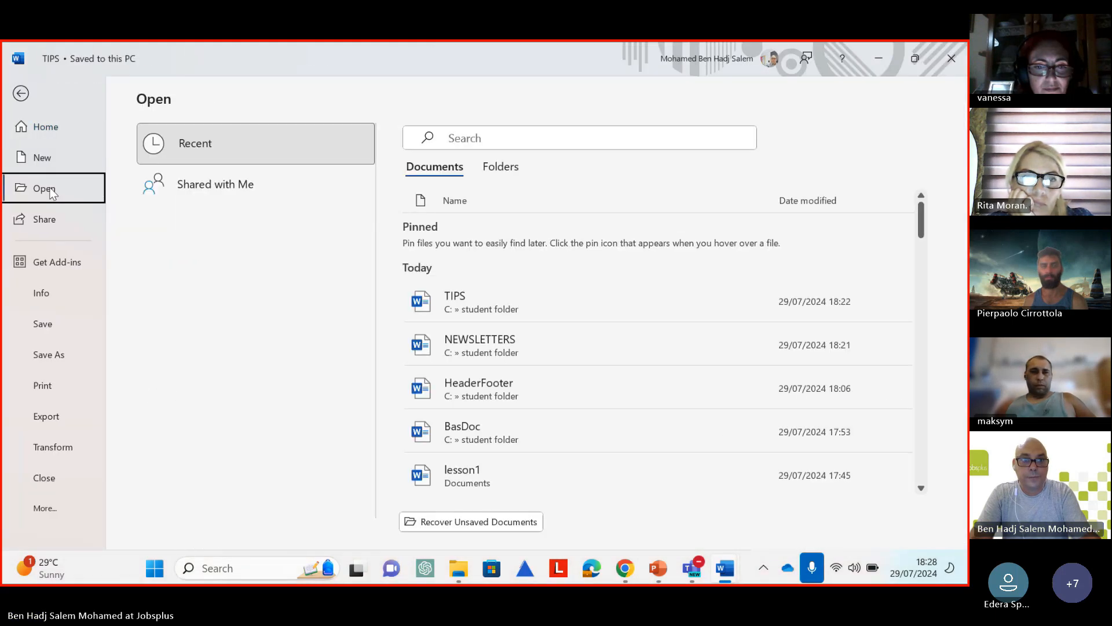
{"action": "left_click", "coordinate": [206, 483]}
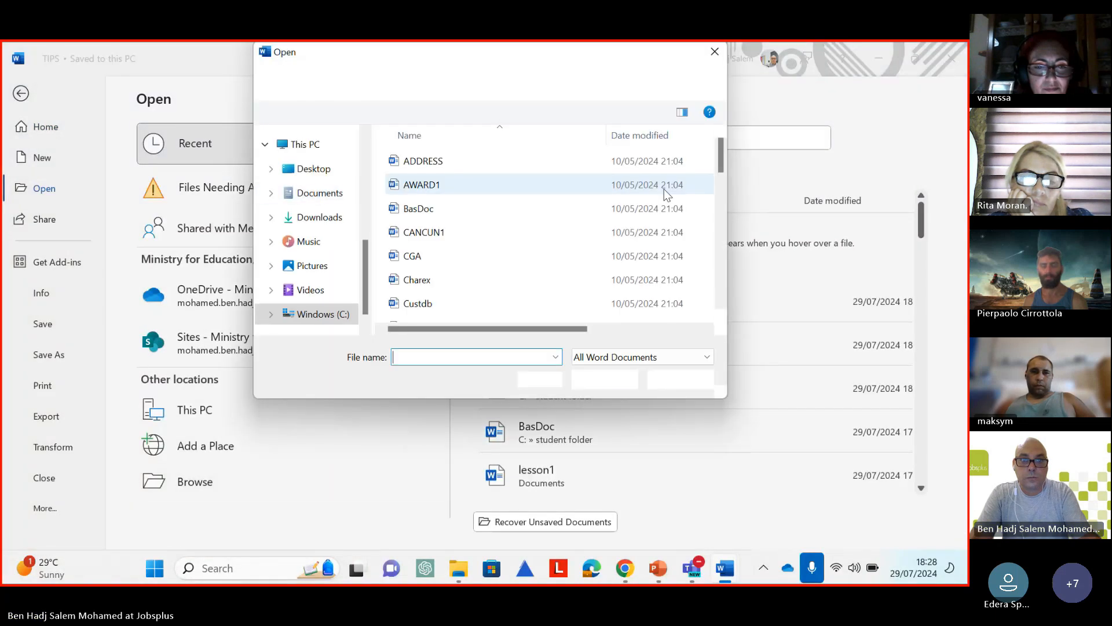
{"action": "scroll", "coordinate": [474, 246], "scroll_direction": "down", "scroll_amount": 5}
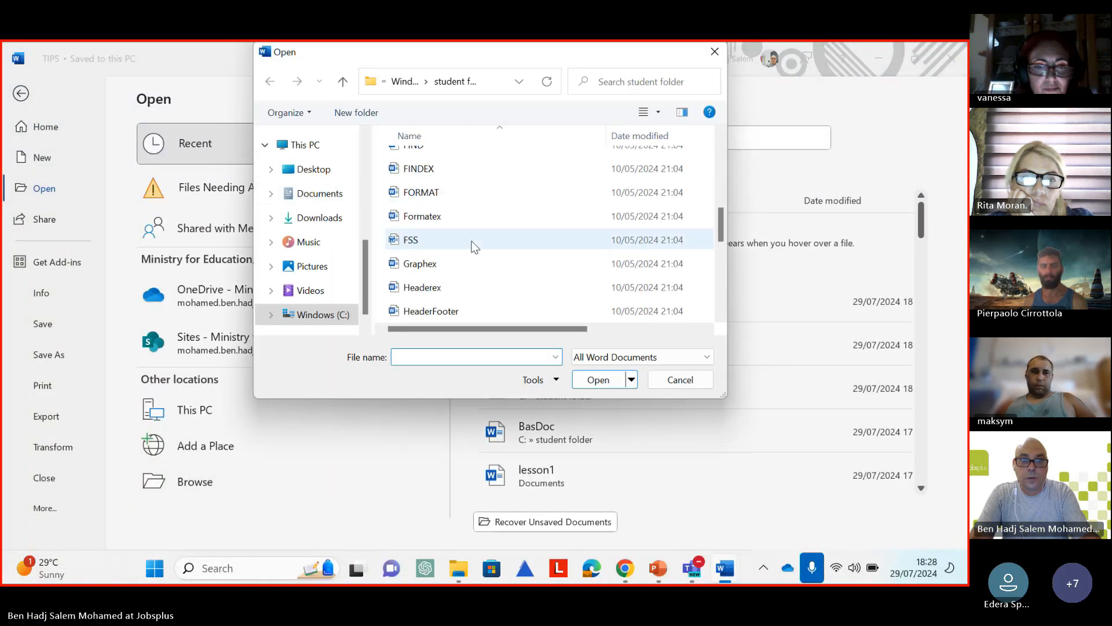
{"action": "double_click", "coordinate": [442, 189]}
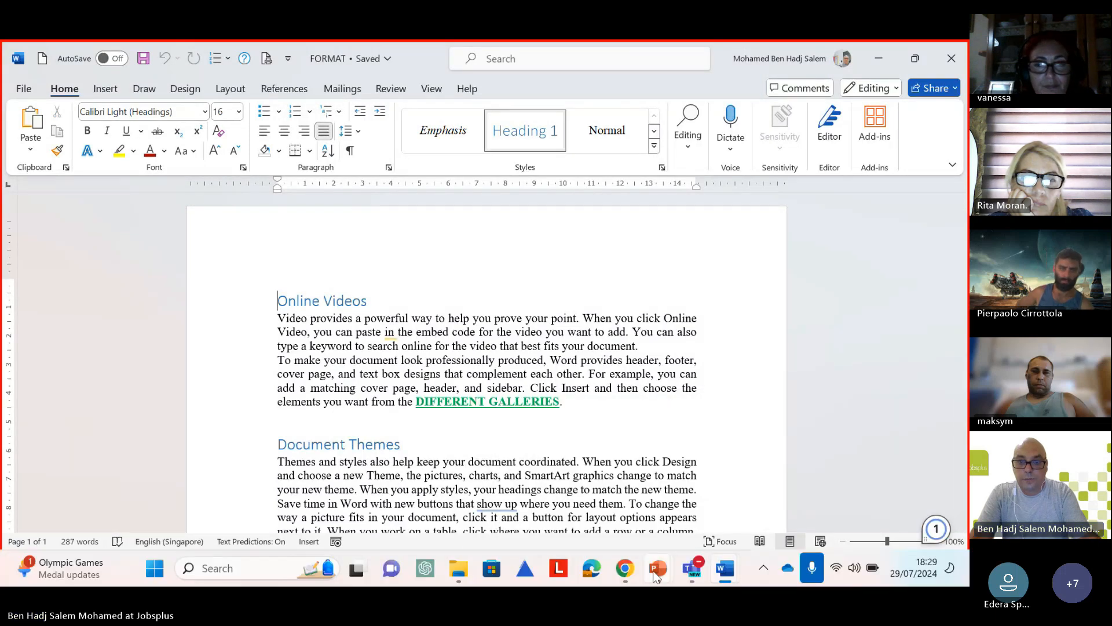
Switch to the PowerPoint slide show, review the font change steps, look ahead to sections 5.3 and 5.4, and return to 5.2
{"action": "mouse_move", "coordinate": [659, 569]}
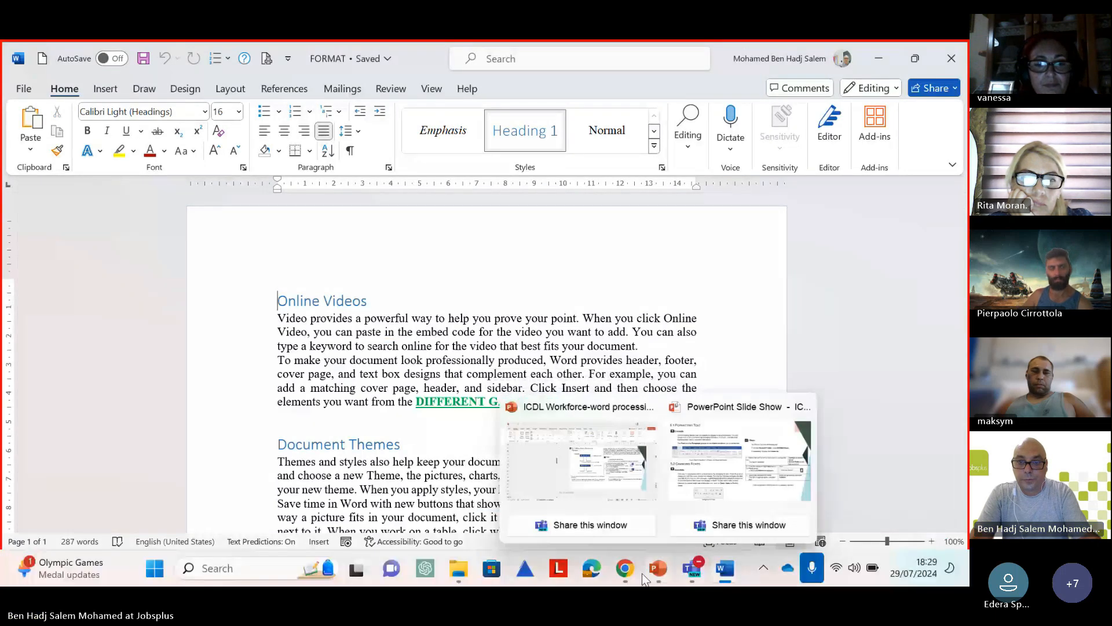
{"action": "left_click", "coordinate": [657, 570]}
{"action": "left_click", "coordinate": [712, 497]}
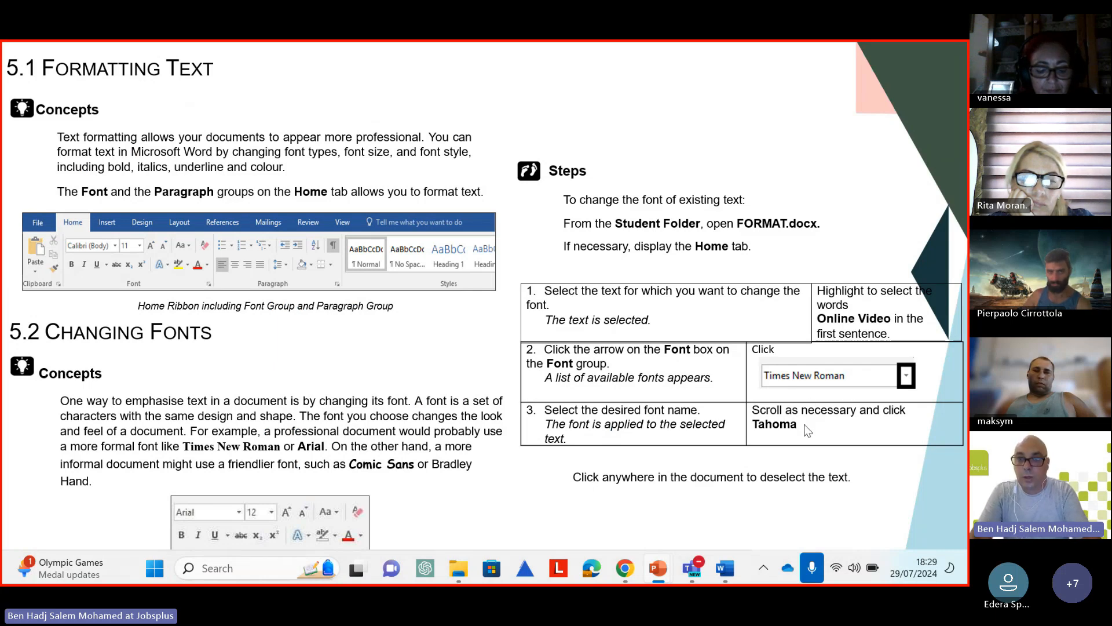
{"action": "left_click", "coordinate": [833, 503]}
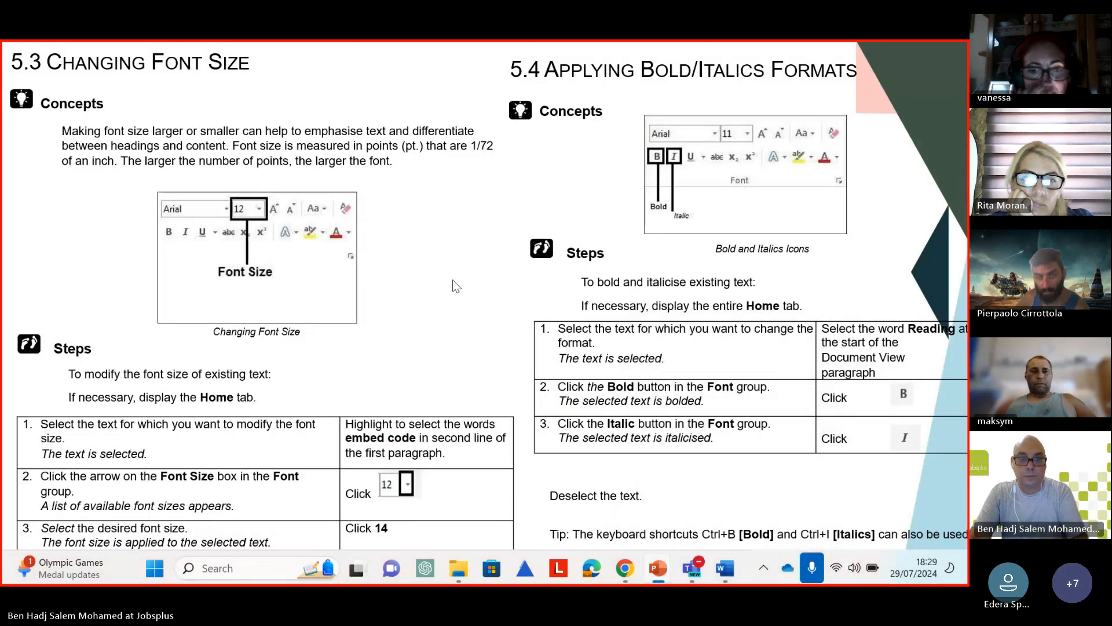
{"action": "key", "text": "Left"}
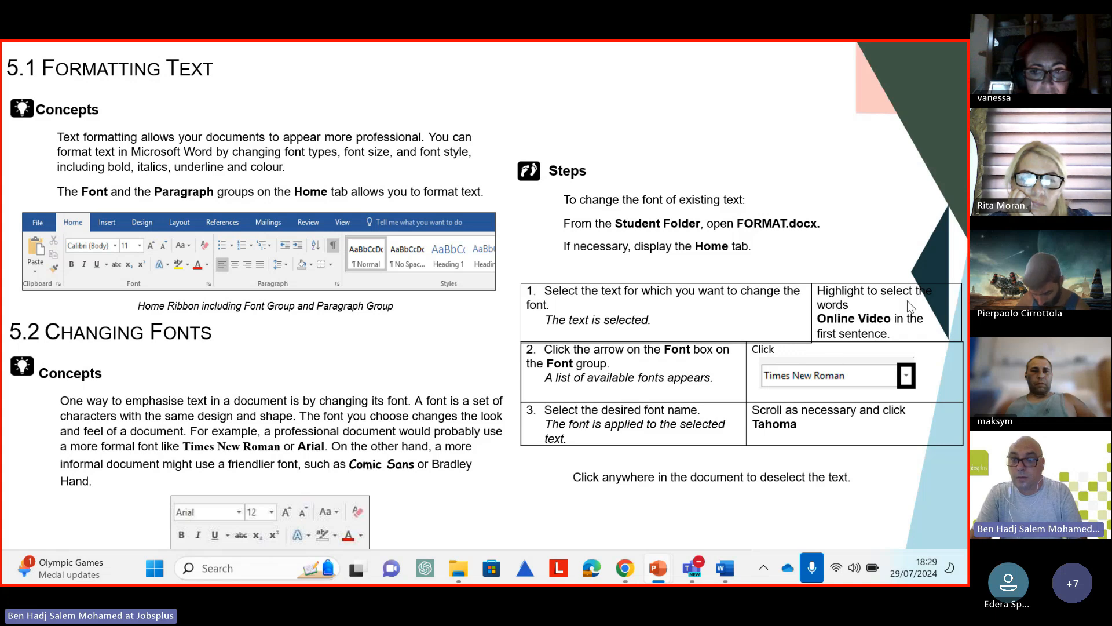
Switch to the FORMAT document in Word and demonstrate selecting and deselecting the "Online Videos" heading
{"action": "mouse_move", "coordinate": [725, 576]}
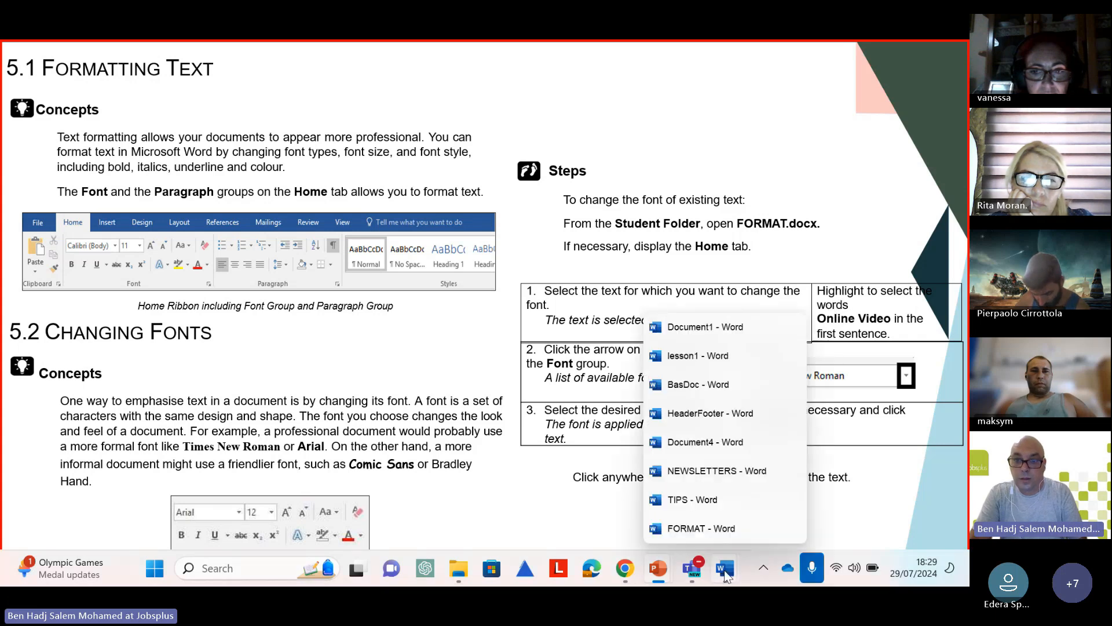
{"action": "left_click", "coordinate": [701, 528]}
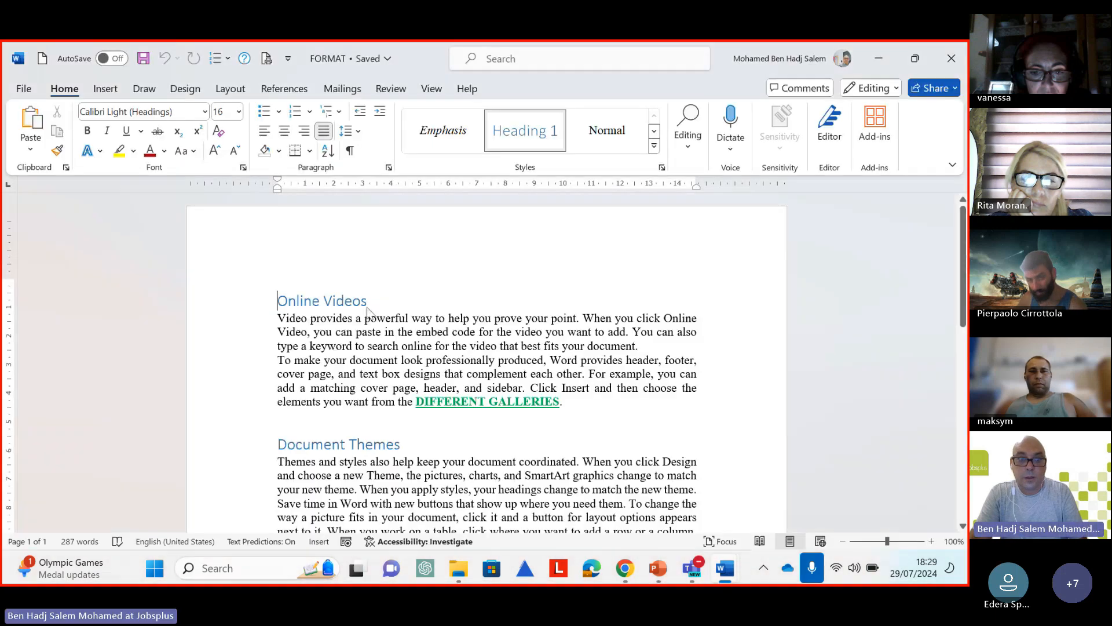
{"action": "left_click", "coordinate": [270, 298]}
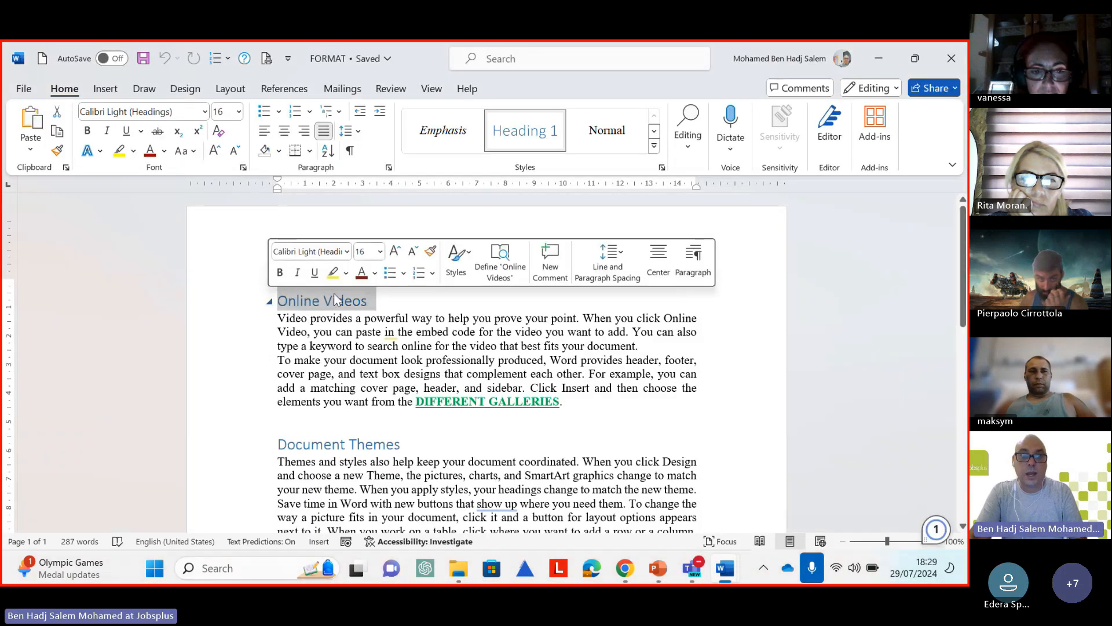
{"action": "left_click", "coordinate": [372, 303]}
{"action": "triple_click", "coordinate": [360, 304]}
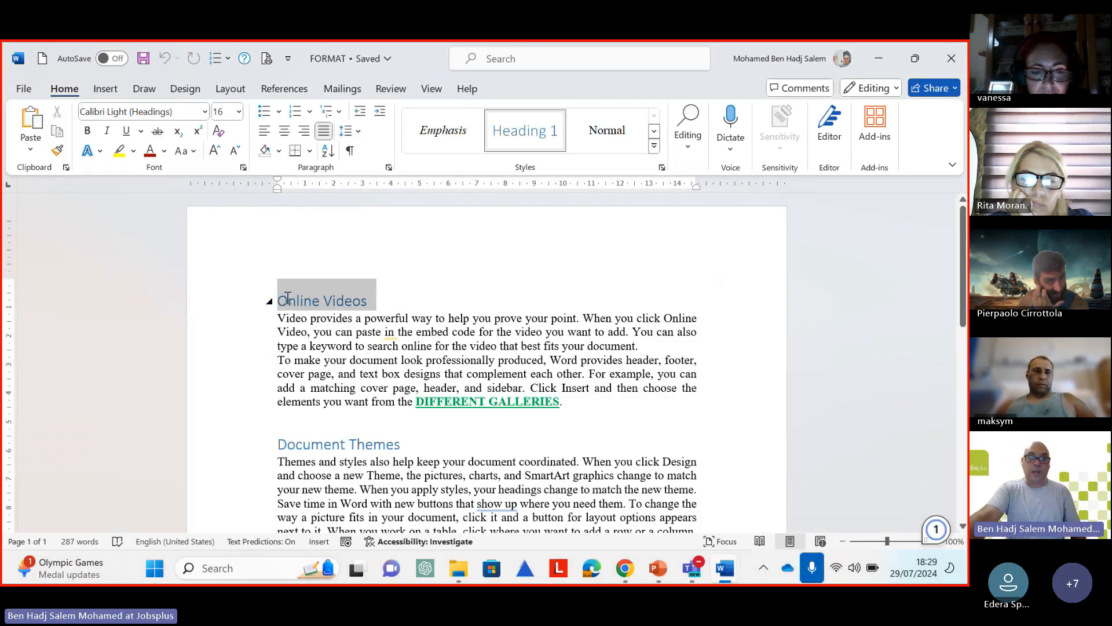
{"action": "left_click", "coordinate": [370, 306]}
{"action": "left_click_drag", "start_coordinate": [323, 307], "coordinate": [281, 307]}
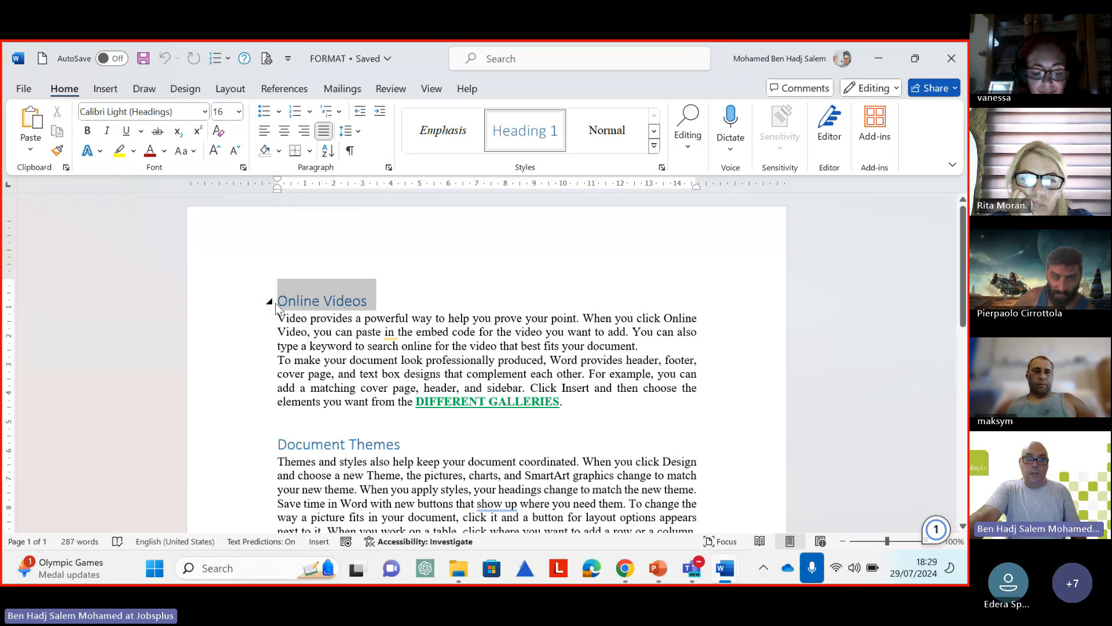
{"action": "left_click", "coordinate": [361, 302]}
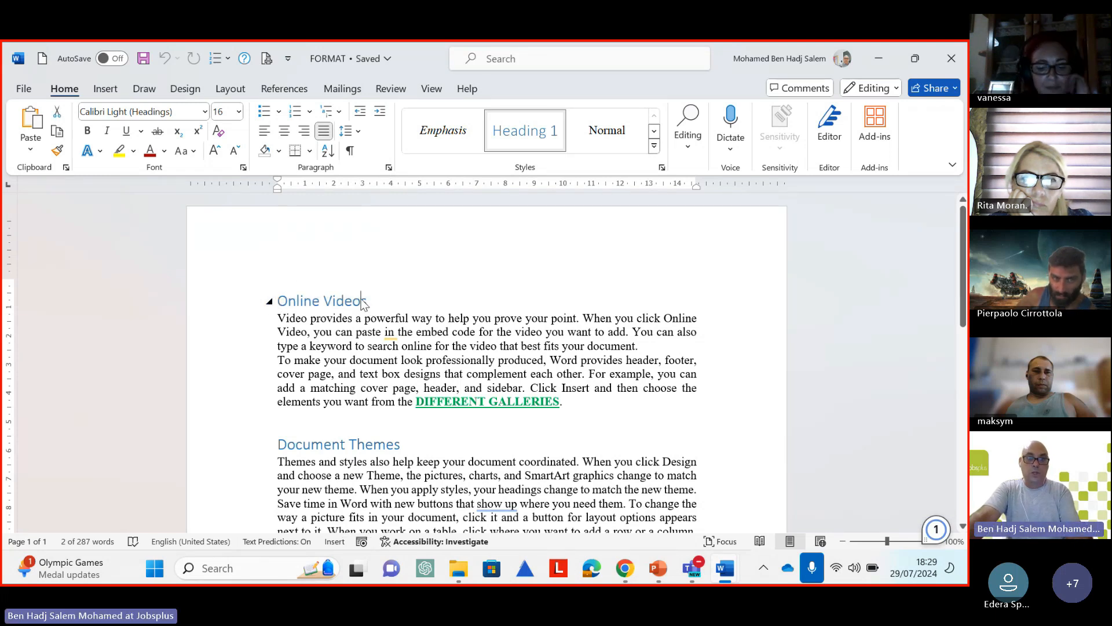
Set the "Online Videos" heading to the Tahoma font at size 12
{"action": "triple_click", "coordinate": [331, 301]}
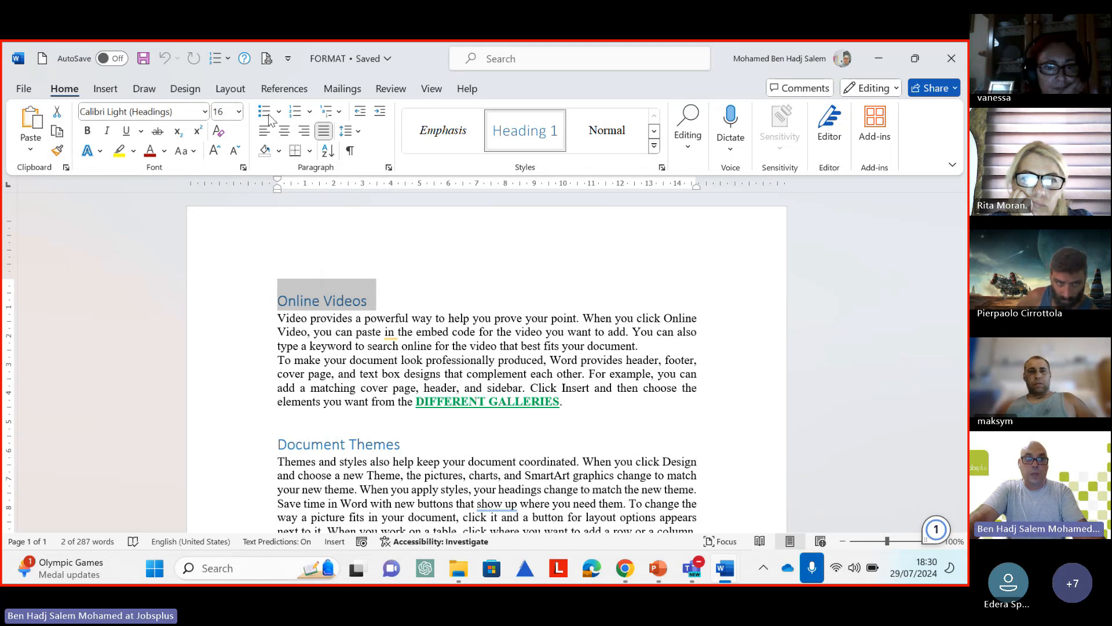
{"action": "left_click", "coordinate": [204, 111]}
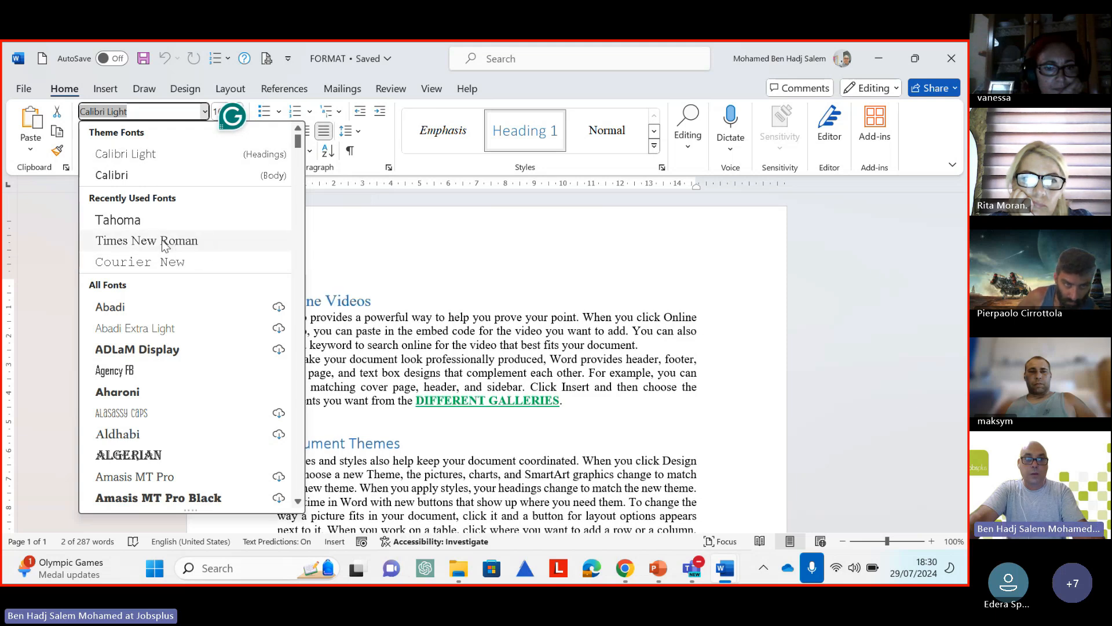
{"action": "left_click", "coordinate": [167, 220]}
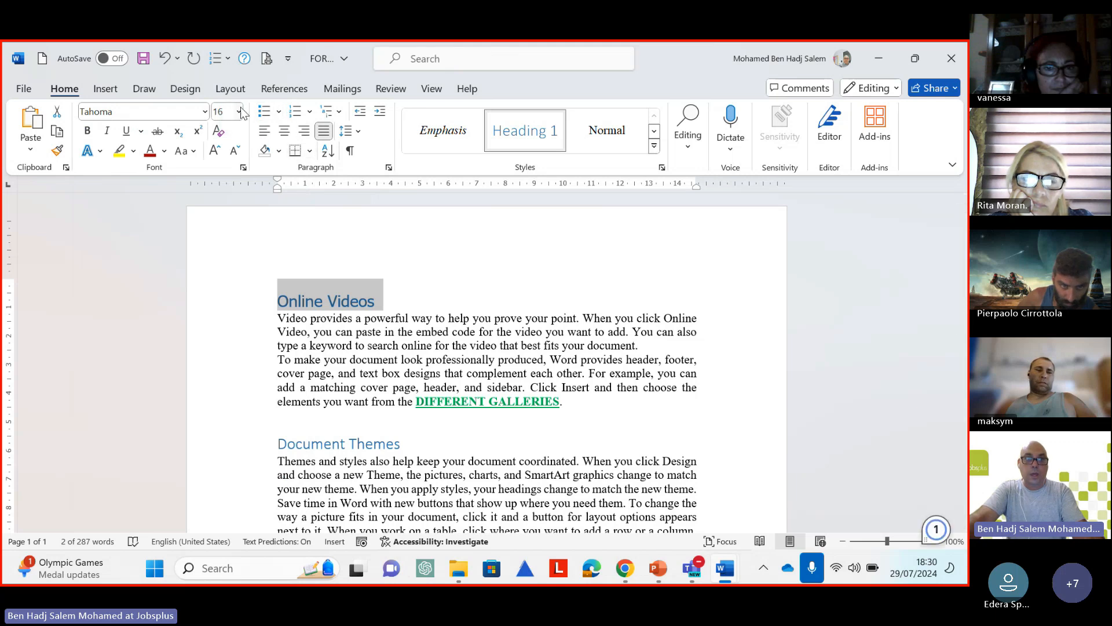
{"action": "left_click", "coordinate": [240, 112]}
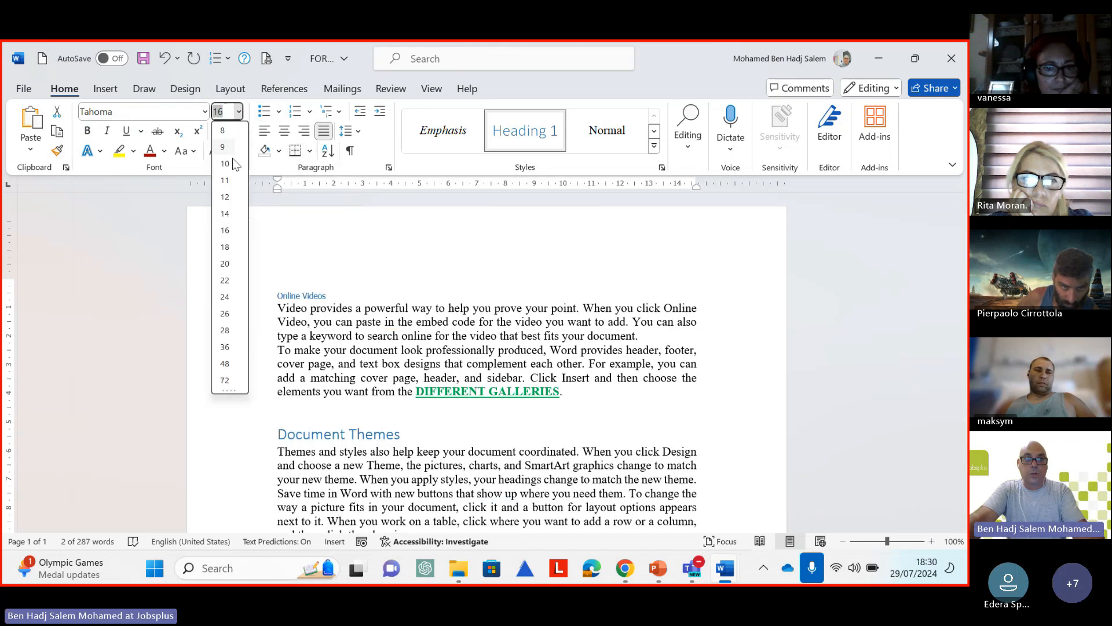
{"action": "left_click", "coordinate": [231, 200]}
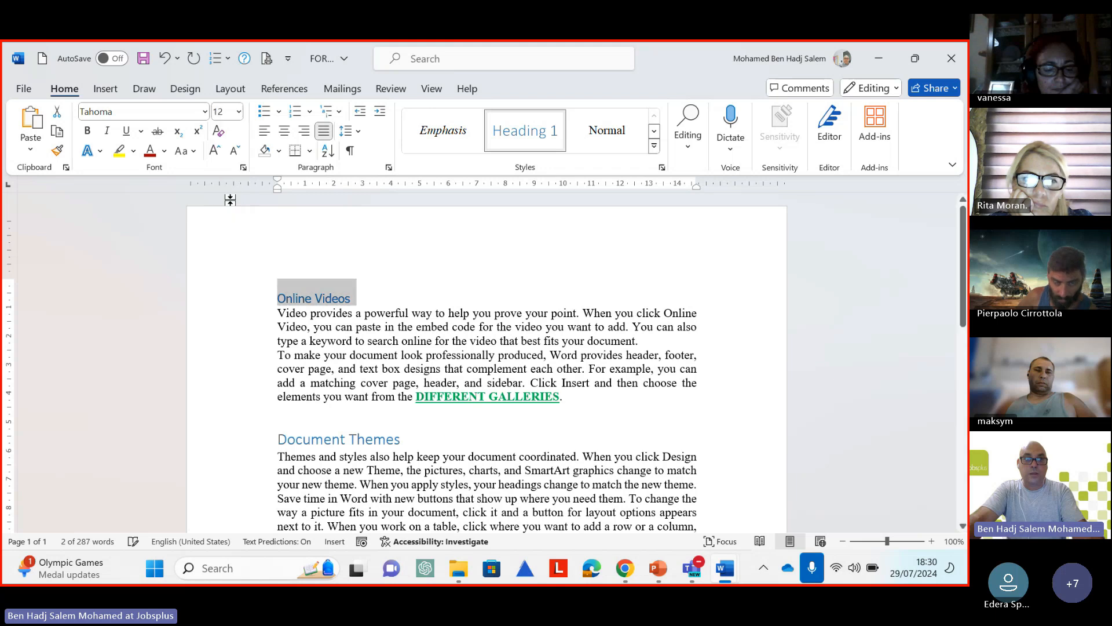
Try font colours on the "Online Videos" heading and highlight it in yellow
{"action": "left_click", "coordinate": [165, 152]}
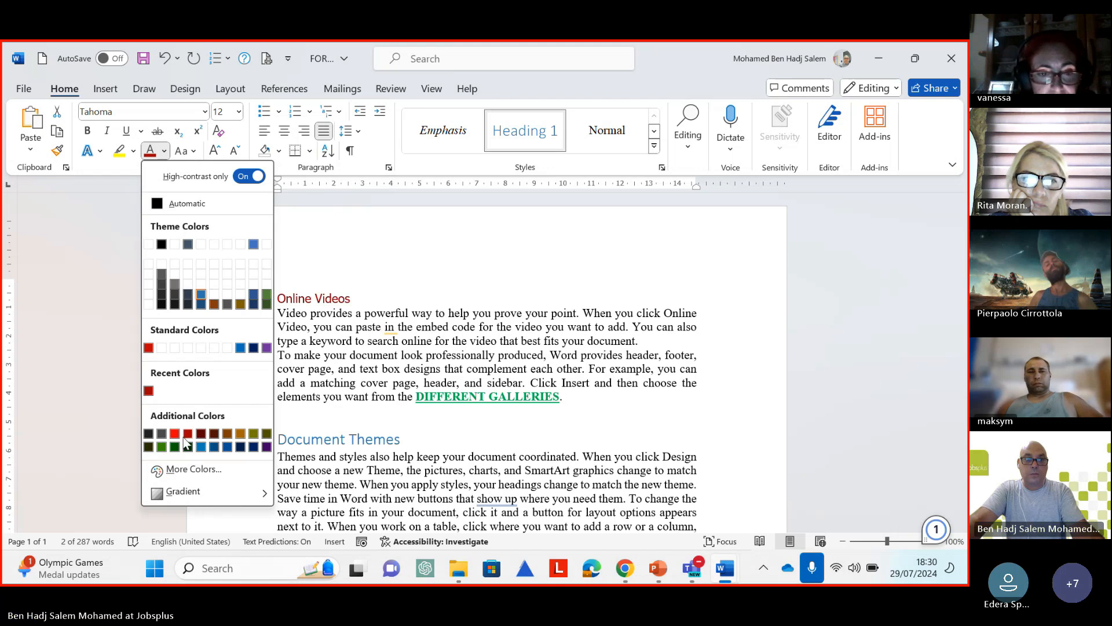
{"action": "left_click", "coordinate": [266, 303]}
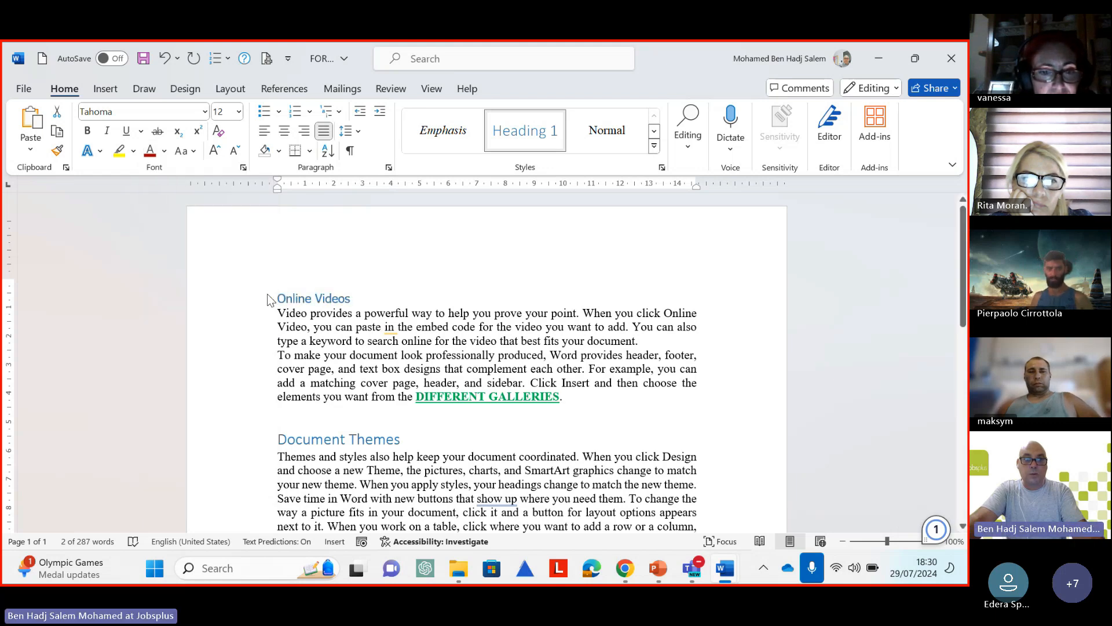
{"action": "left_click", "coordinate": [119, 151]}
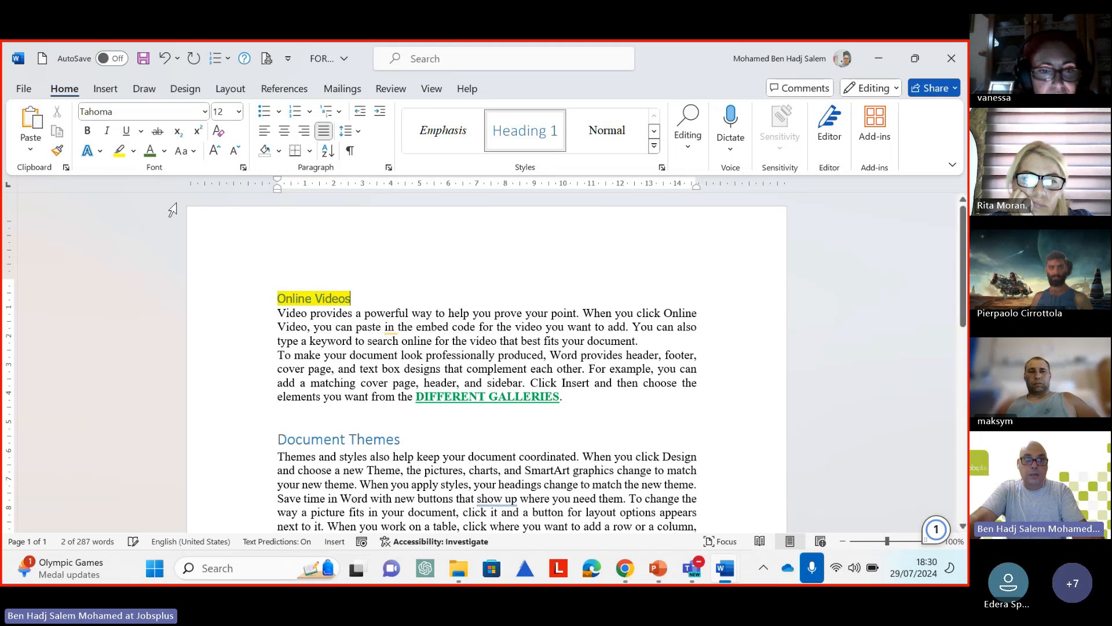
Try a gold text effect on the "Online Videos" heading and turn on bold and underline
{"action": "left_click", "coordinate": [89, 153]}
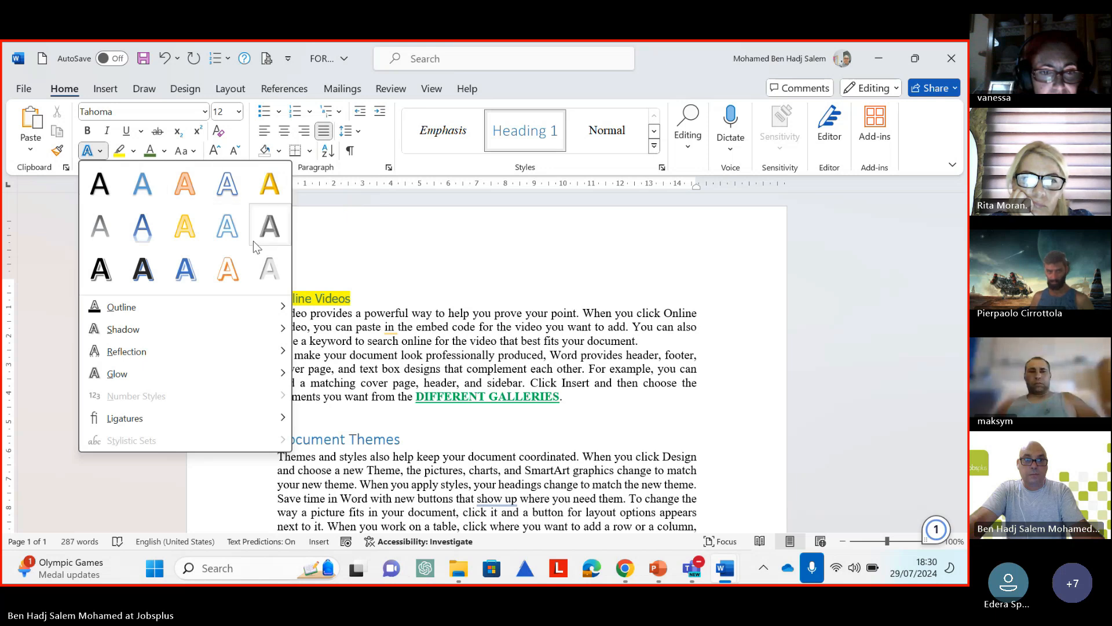
{"action": "left_click", "coordinate": [184, 243]}
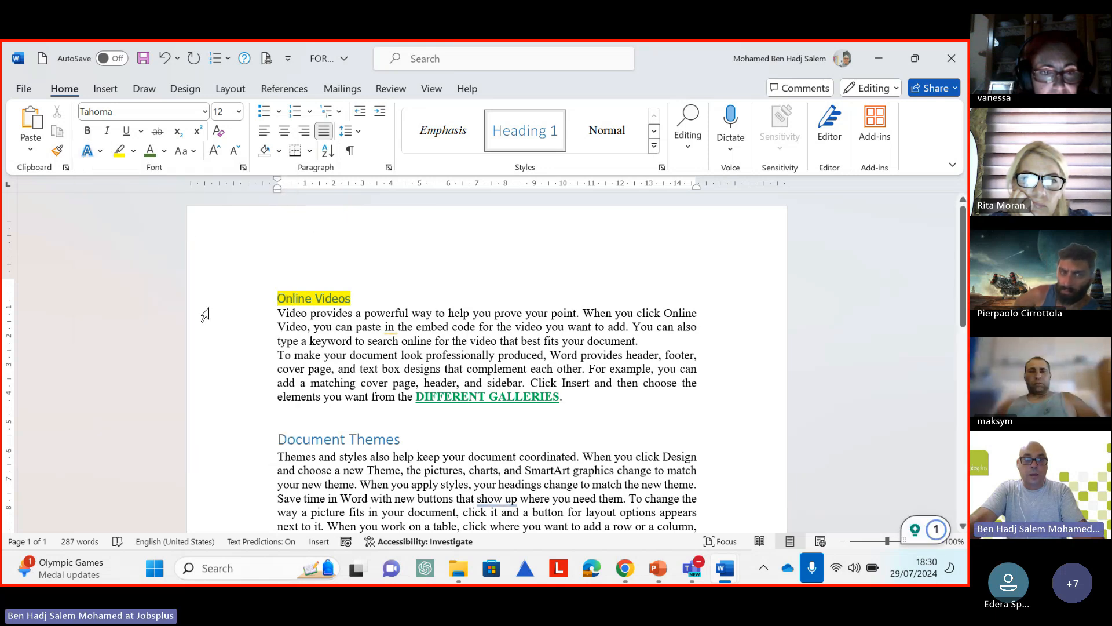
{"action": "left_click", "coordinate": [88, 131]}
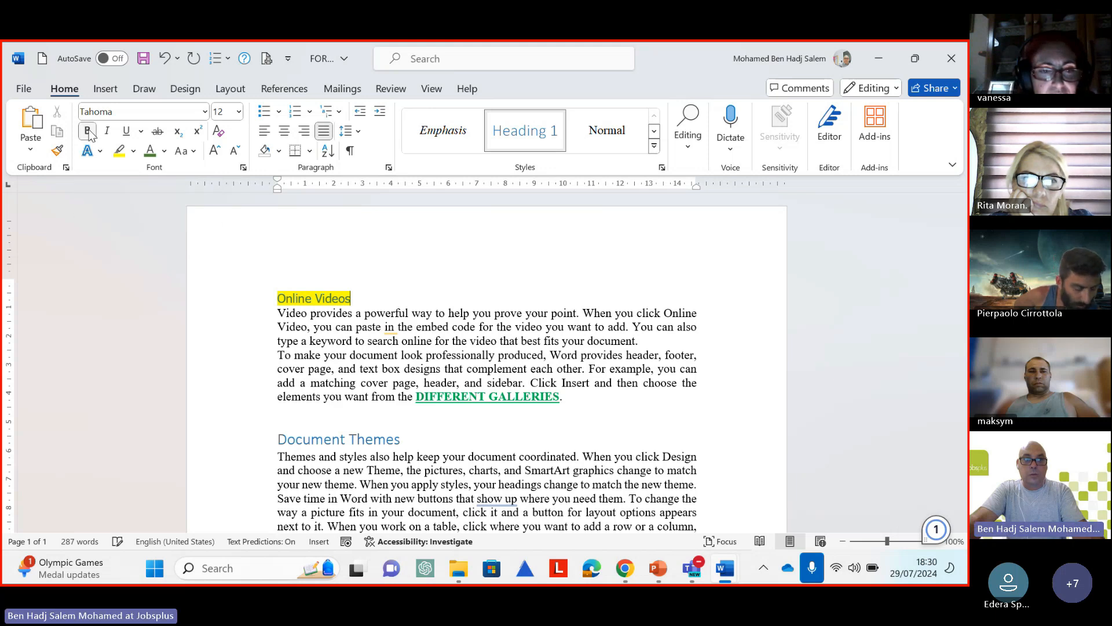
{"action": "left_click", "coordinate": [127, 135]}
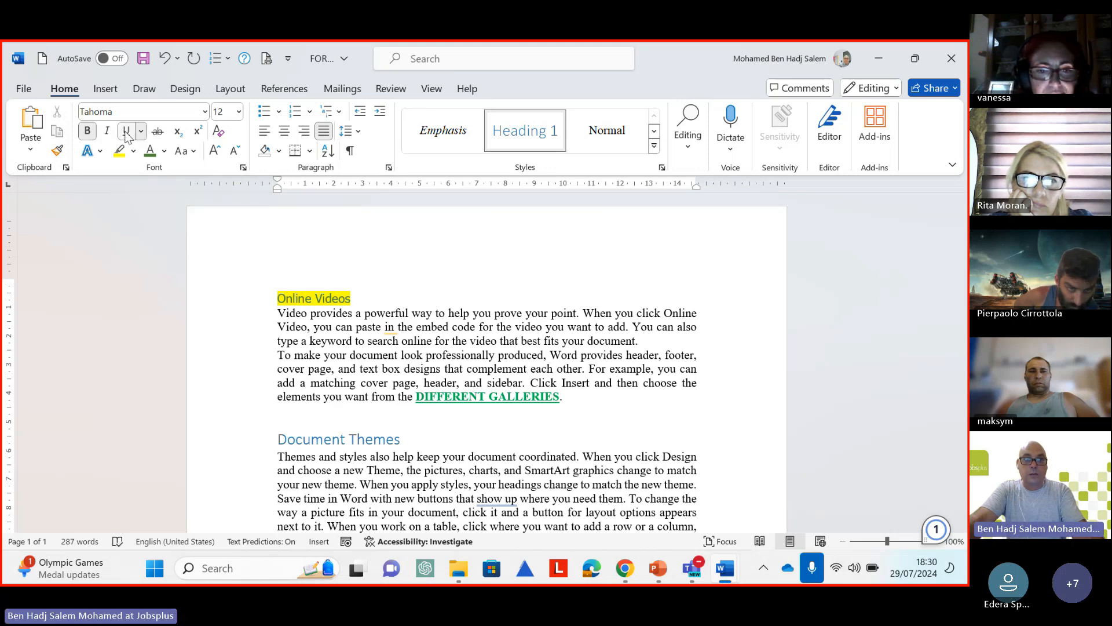
Apply bold, underline and italic to the "Online Videos" heading, and deselect it
{"action": "left_click", "coordinate": [260, 291]}
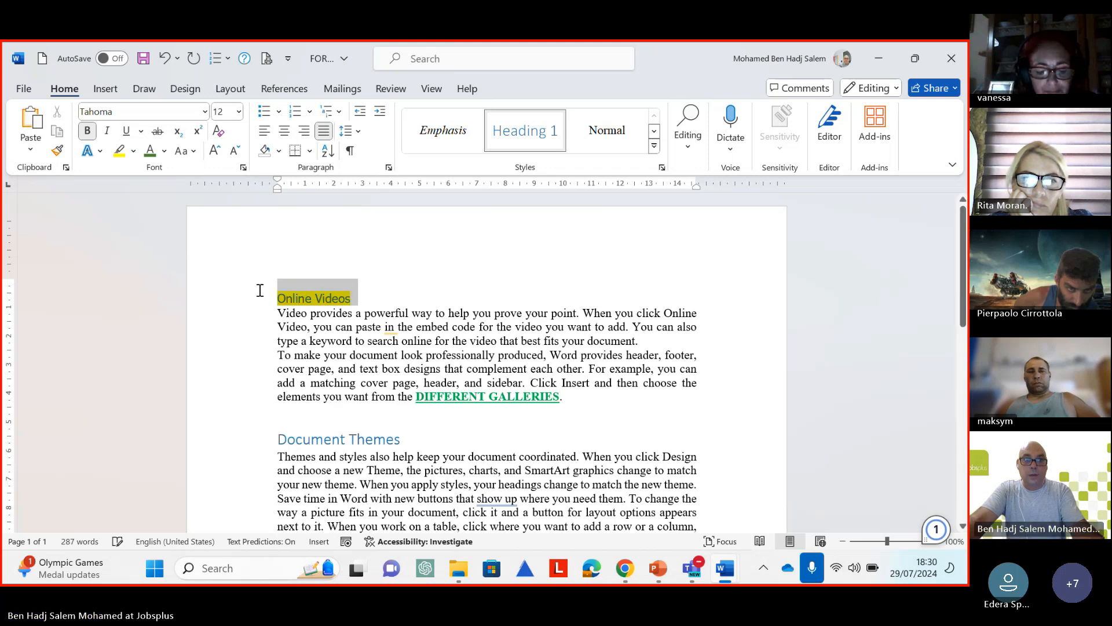
{"action": "left_click", "coordinate": [88, 132]}
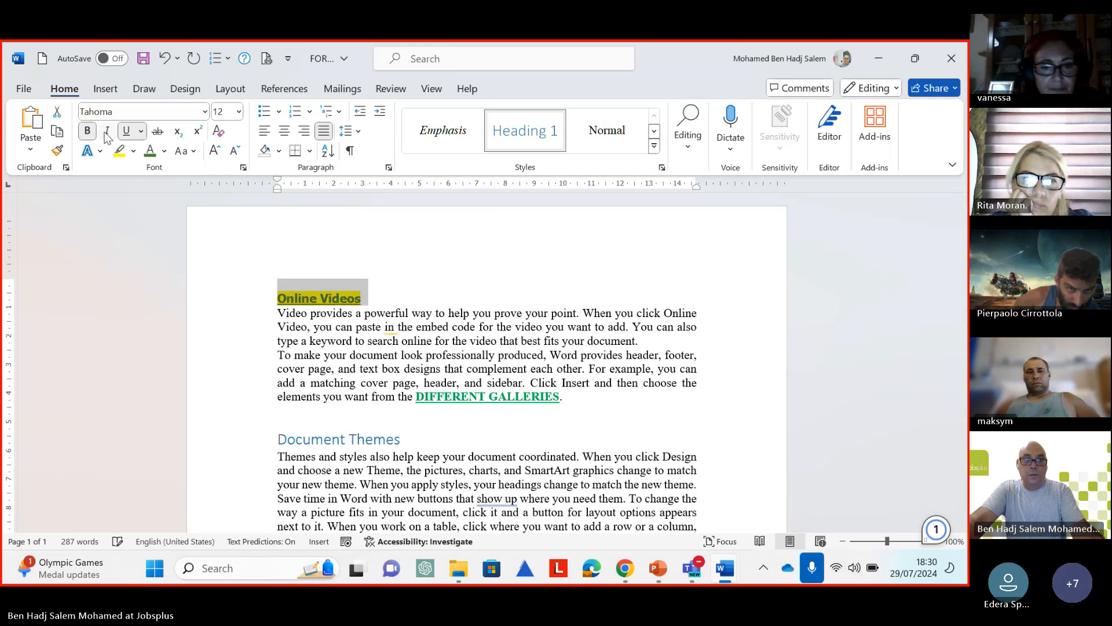
{"action": "left_click", "coordinate": [107, 132]}
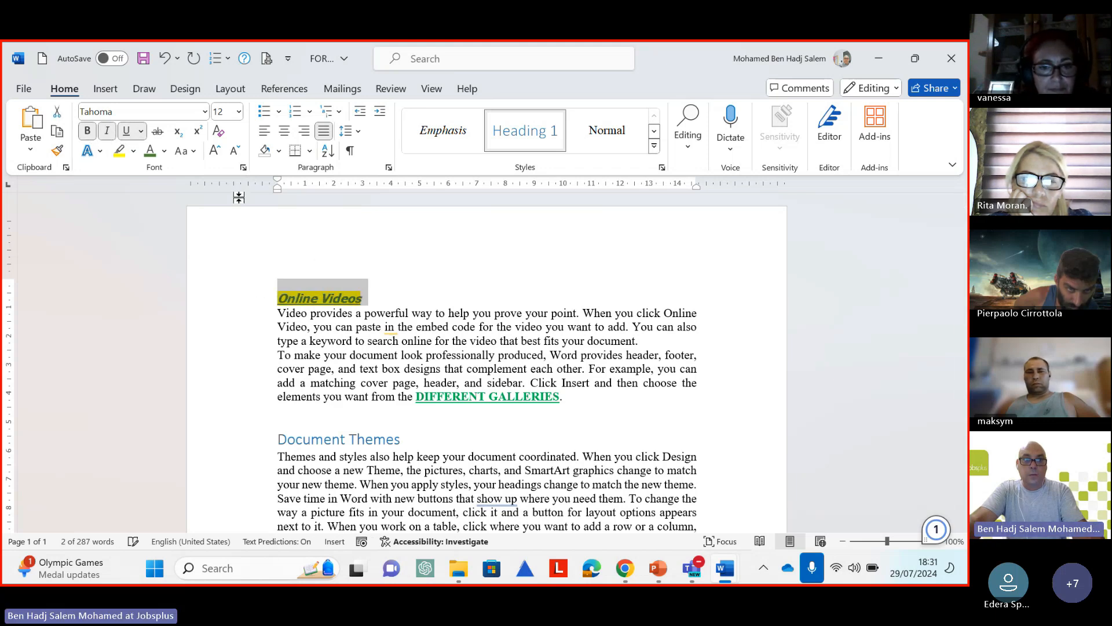
{"action": "left_click", "coordinate": [328, 253]}
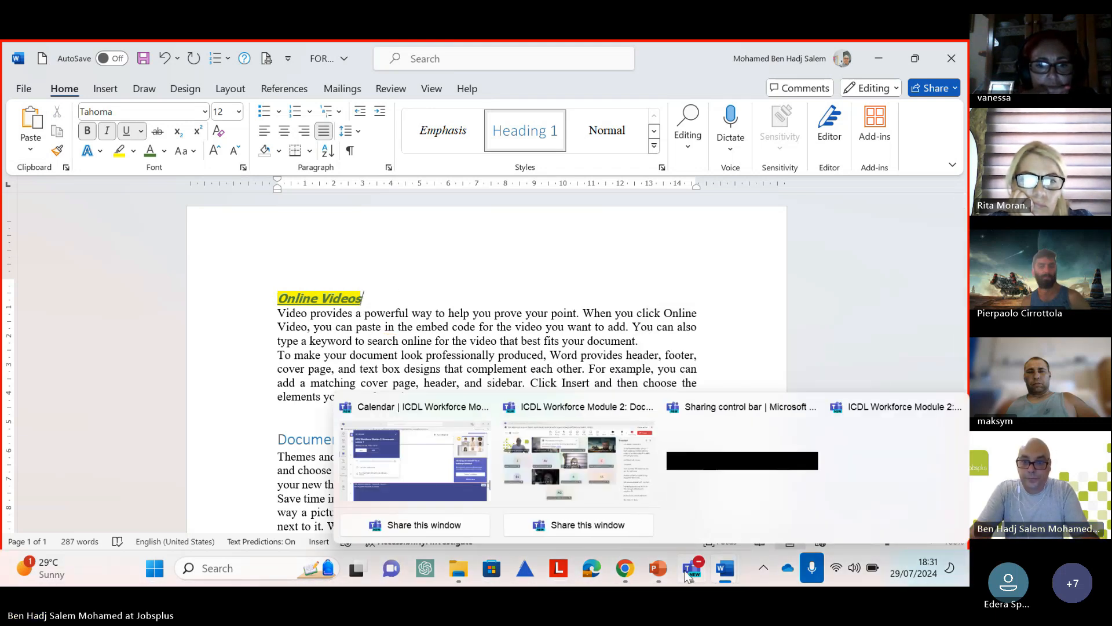
Switch to the Teams meeting window and close its transcript
{"action": "left_click", "coordinate": [644, 504]}
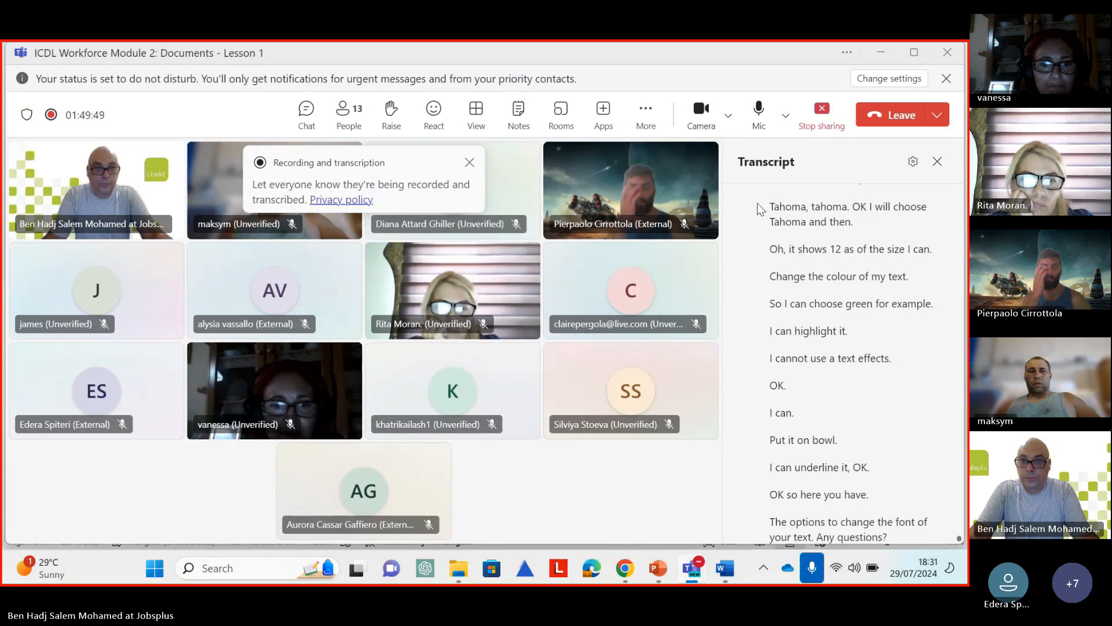
{"action": "left_click", "coordinate": [937, 162]}
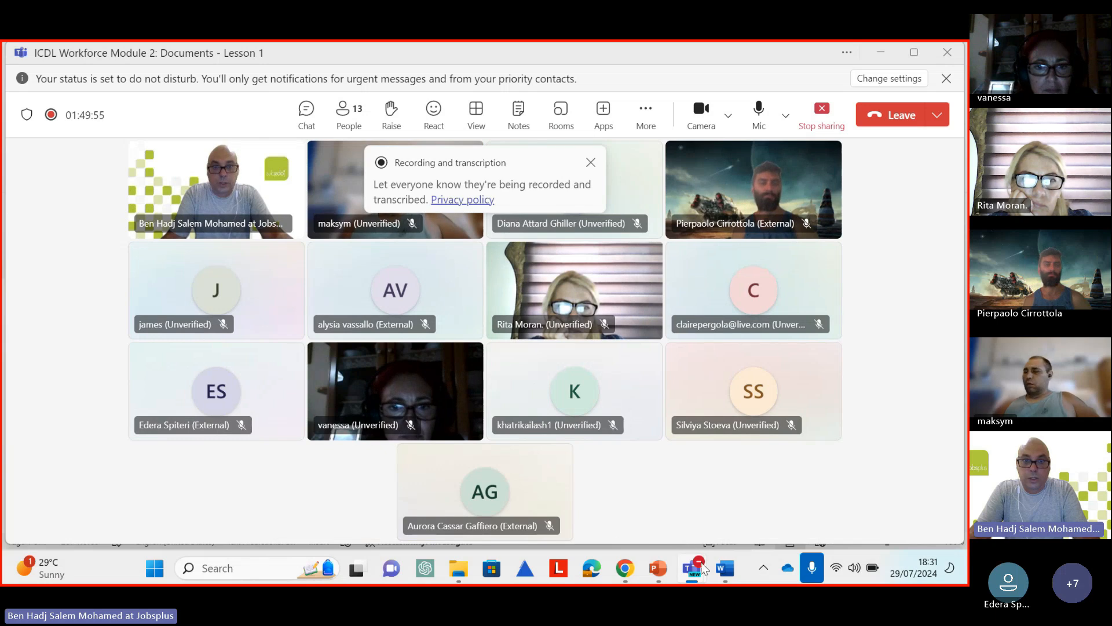
{"action": "mouse_move", "coordinate": [702, 570]}
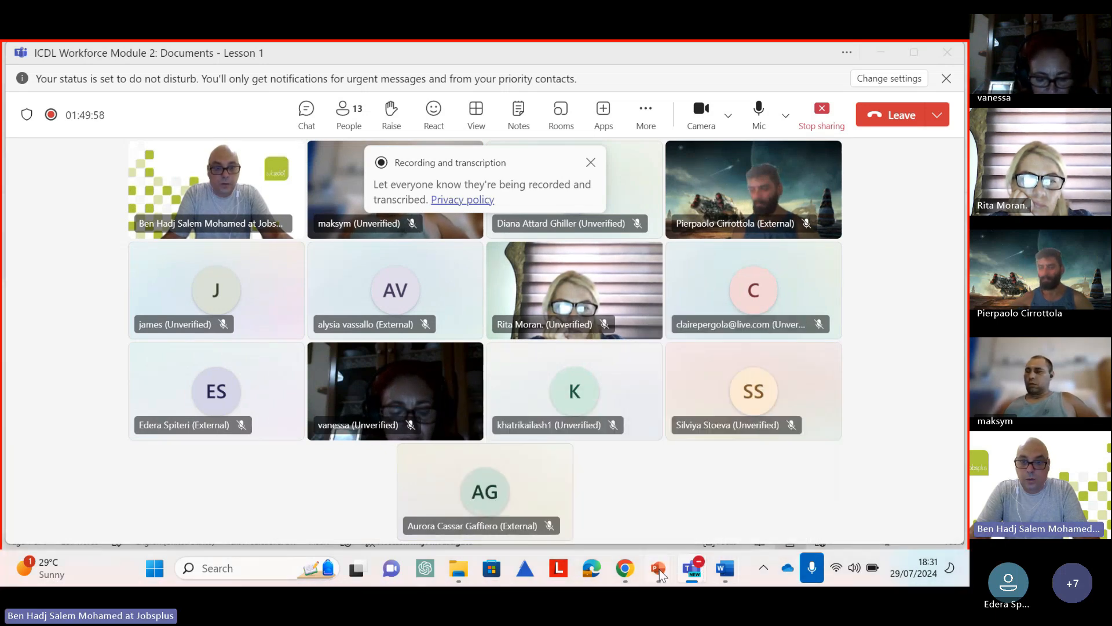
Switch to the PowerPoint training slides and advance from 5.1 Formatting Text to 5.5 Underlining
{"action": "mouse_move", "coordinate": [659, 569]}
{"action": "left_click", "coordinate": [724, 481]}
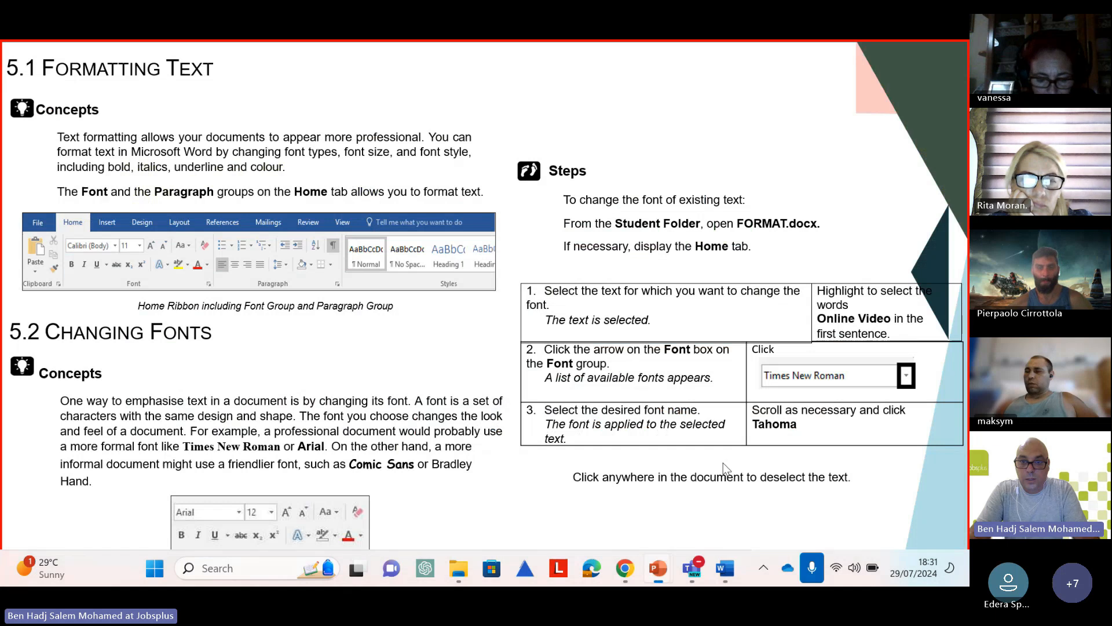
{"action": "left_click", "coordinate": [797, 520]}
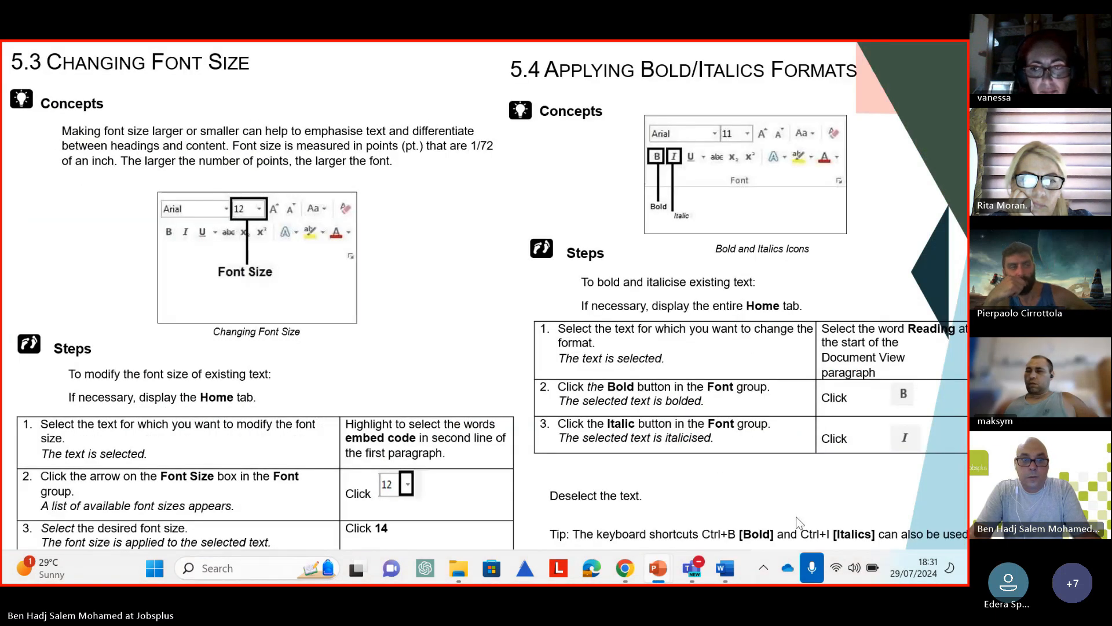
{"action": "left_click", "coordinate": [722, 466]}
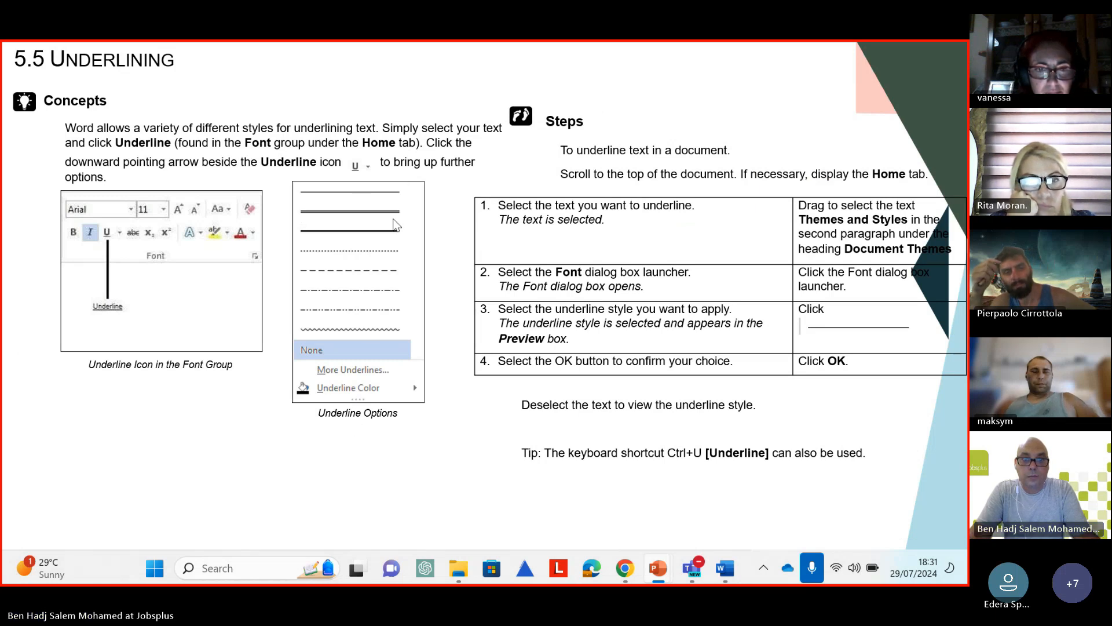
Switch back to the FORMAT document in Word and apply a double underline to the "Online Videos" heading
{"action": "mouse_move", "coordinate": [736, 571]}
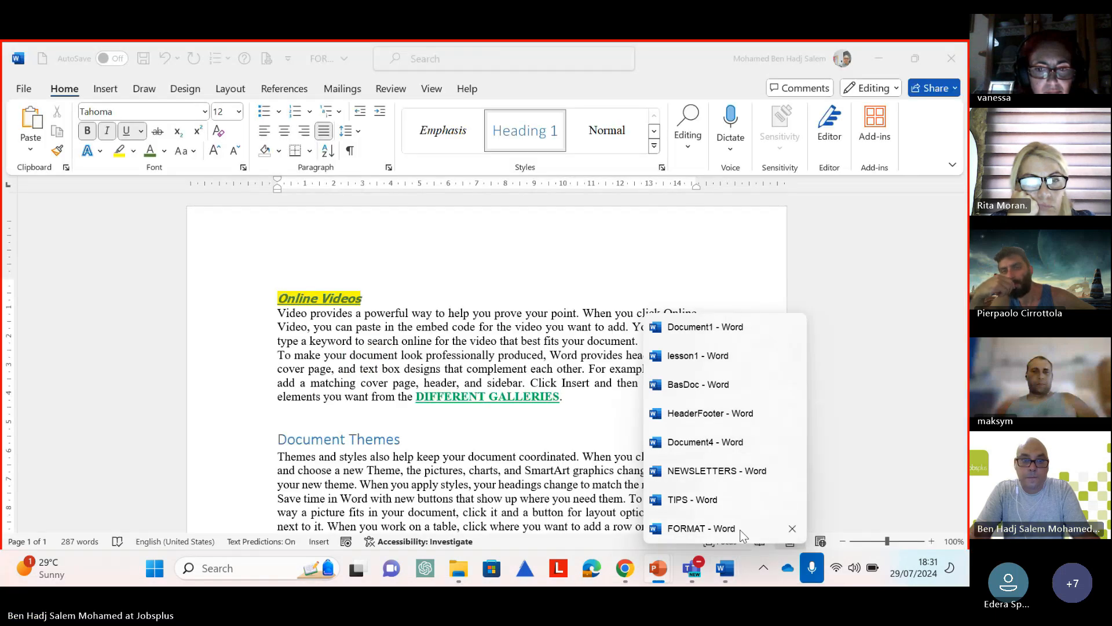
{"action": "left_click", "coordinate": [740, 528]}
{"action": "left_click_drag", "start_coordinate": [375, 299], "coordinate": [279, 292]}
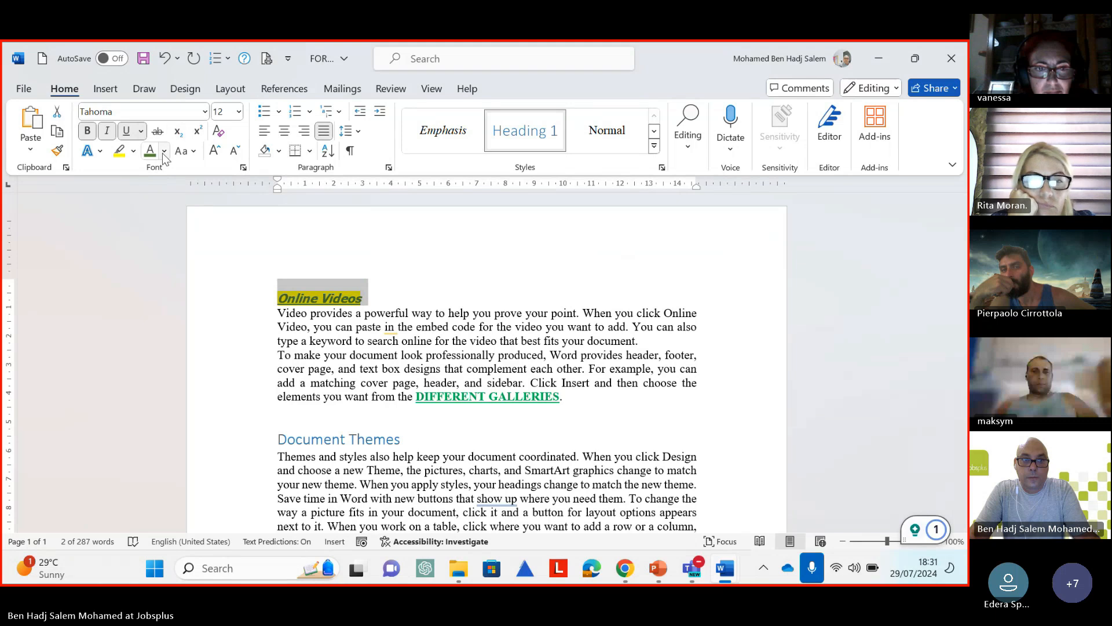
{"action": "left_click", "coordinate": [141, 131]}
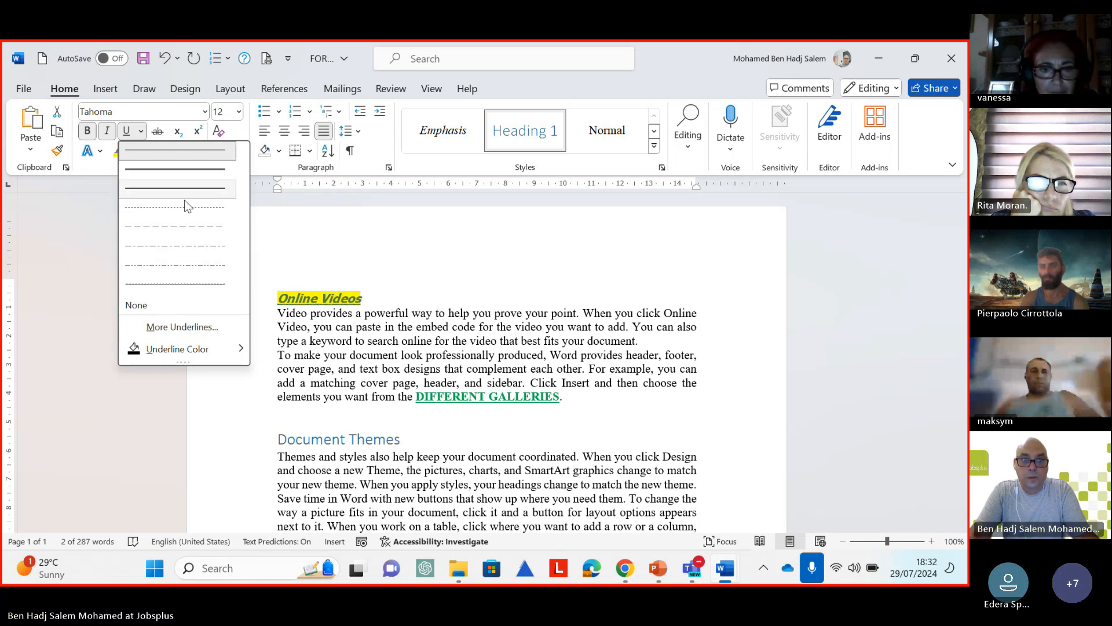
{"action": "left_click", "coordinate": [203, 170]}
{"action": "left_click", "coordinate": [440, 359]}
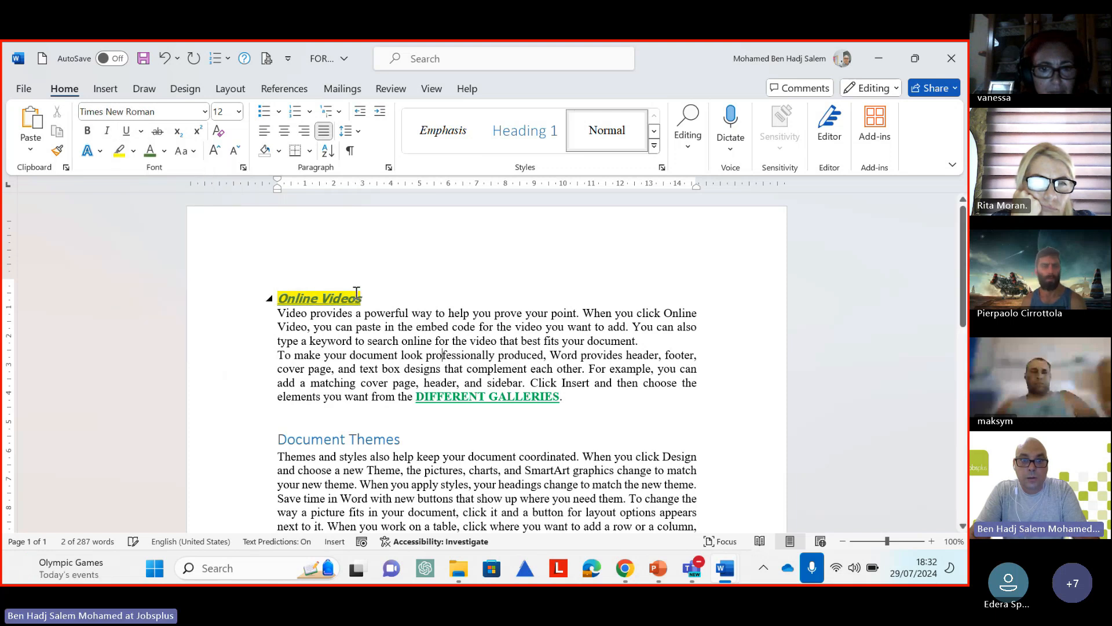
Reselect the "Online Videos" heading and switch back to the 5.5 Underlining slide in PowerPoint
{"action": "left_click", "coordinate": [265, 299]}
{"action": "left_click", "coordinate": [388, 299]}
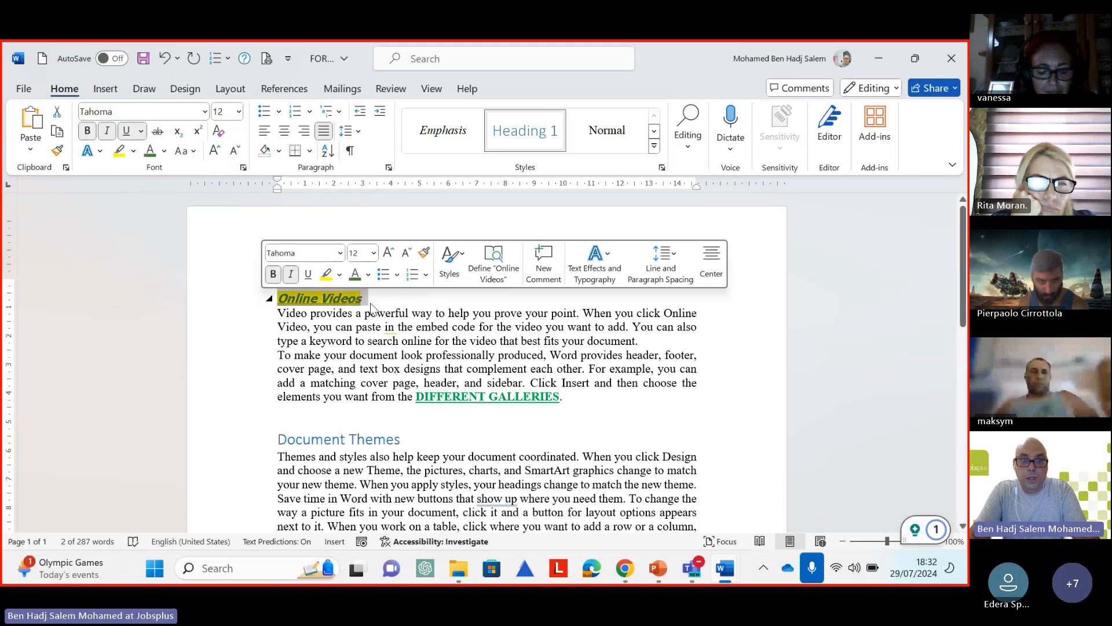
{"action": "left_click_drag", "start_coordinate": [386, 297], "coordinate": [273, 286]}
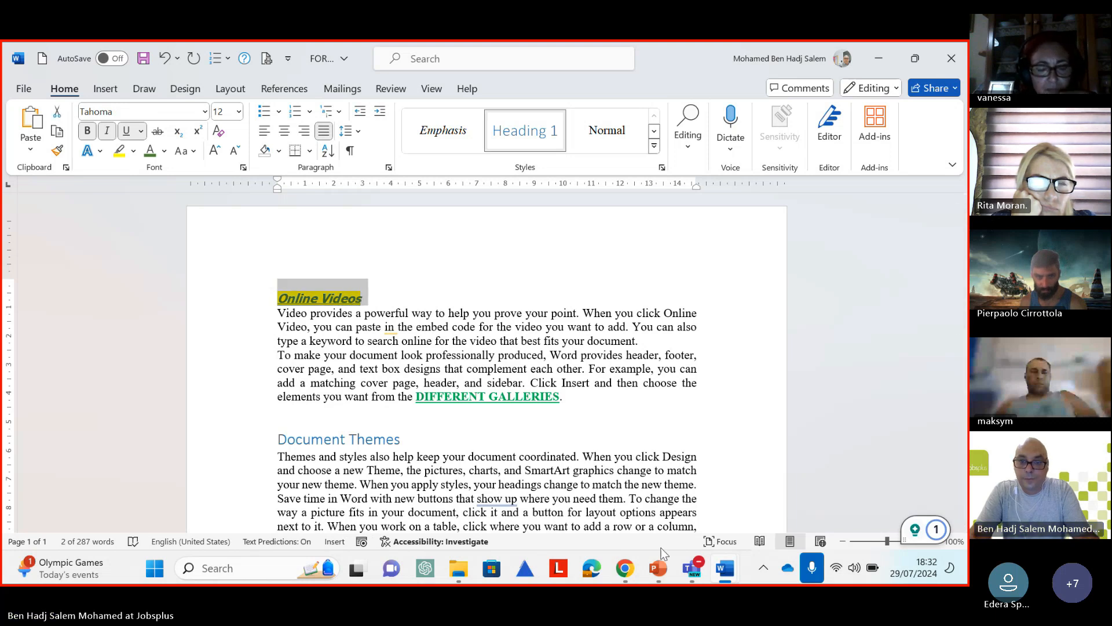
{"action": "mouse_move", "coordinate": [659, 568]}
{"action": "left_click", "coordinate": [728, 486]}
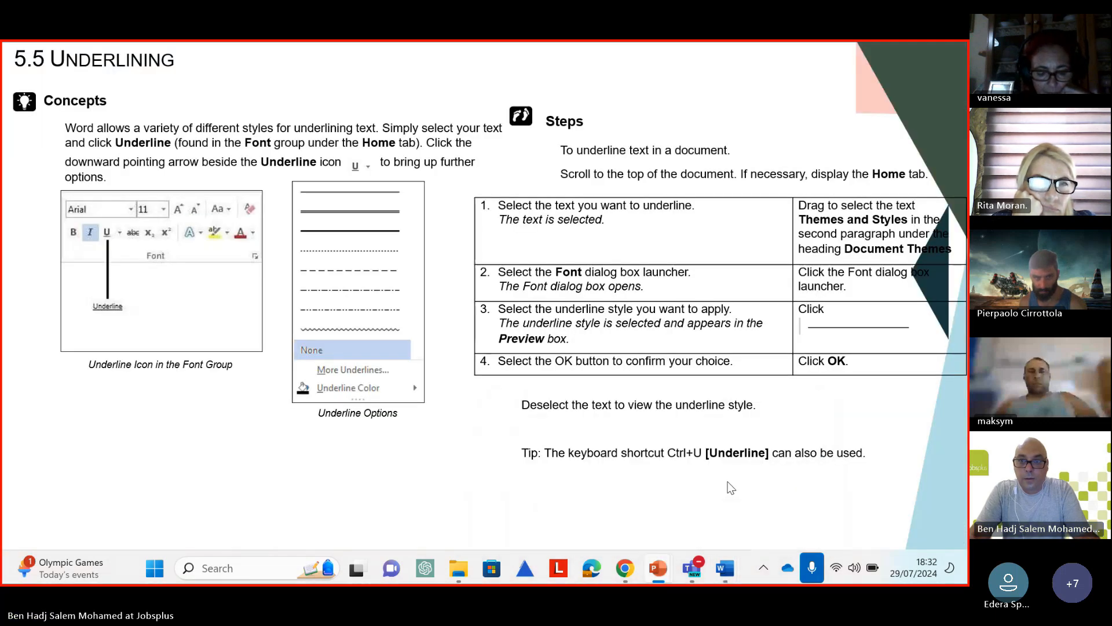
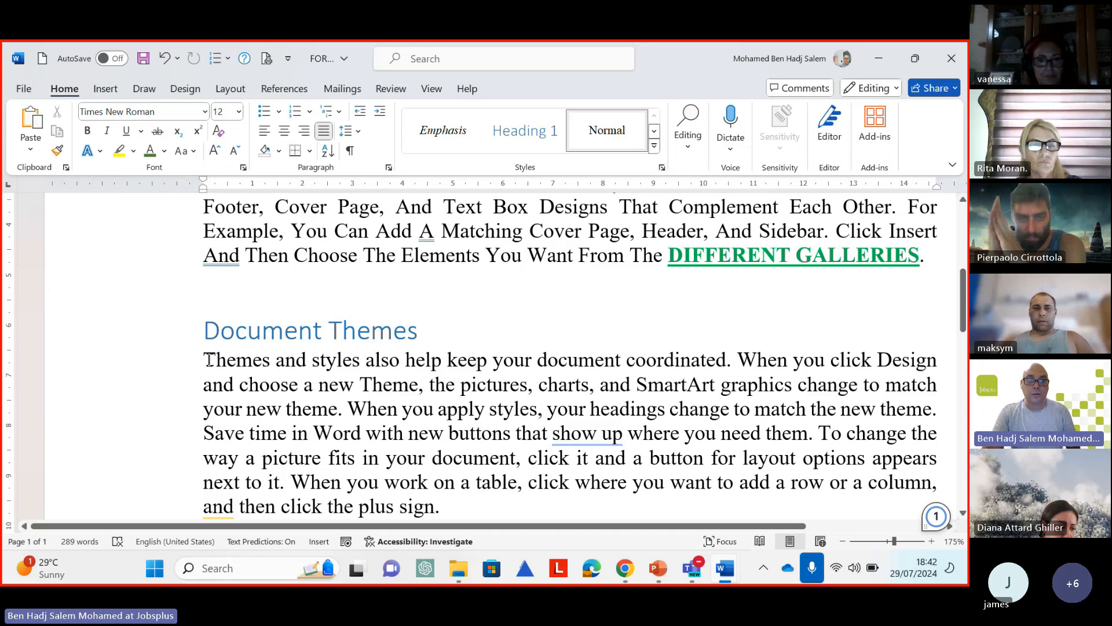
Start inserting a hyperlink on the word "Themes" at the start of the Document Themes paragraph
{"action": "left_click_drag", "start_coordinate": [206, 359], "coordinate": [269, 364]}
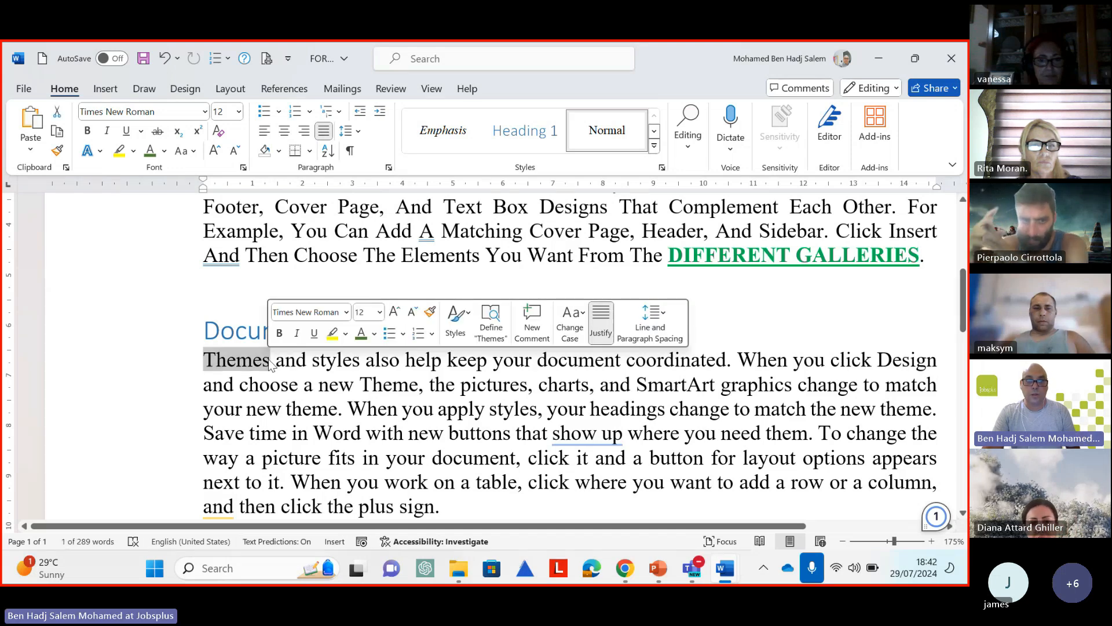
{"action": "left_click", "coordinate": [106, 89]}
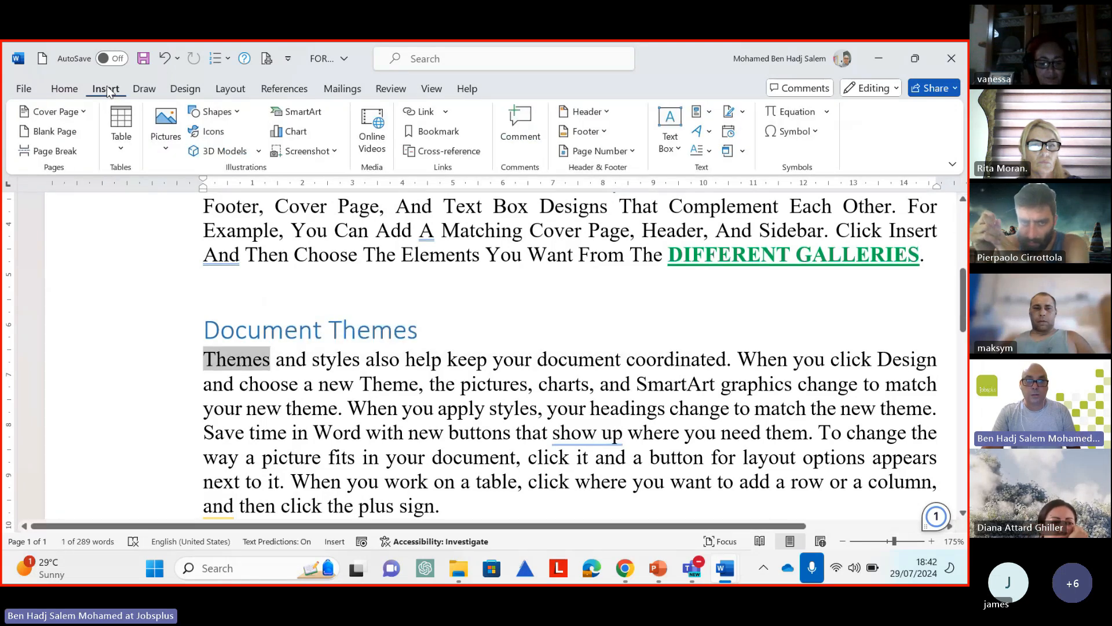
{"action": "left_click", "coordinate": [427, 118]}
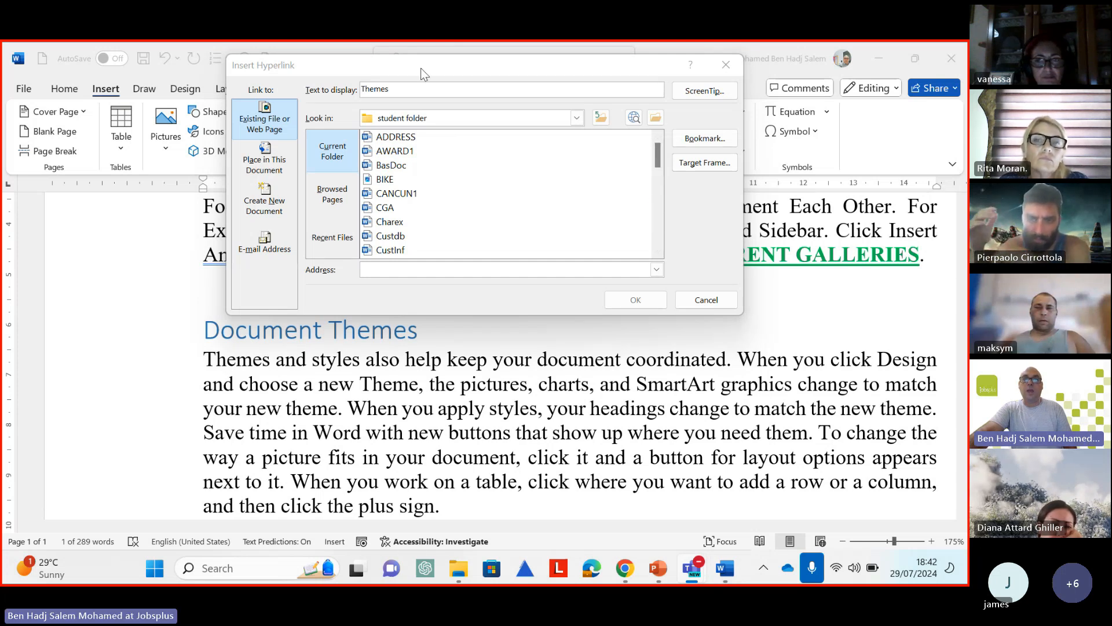
{"action": "left_click", "coordinate": [413, 270]}
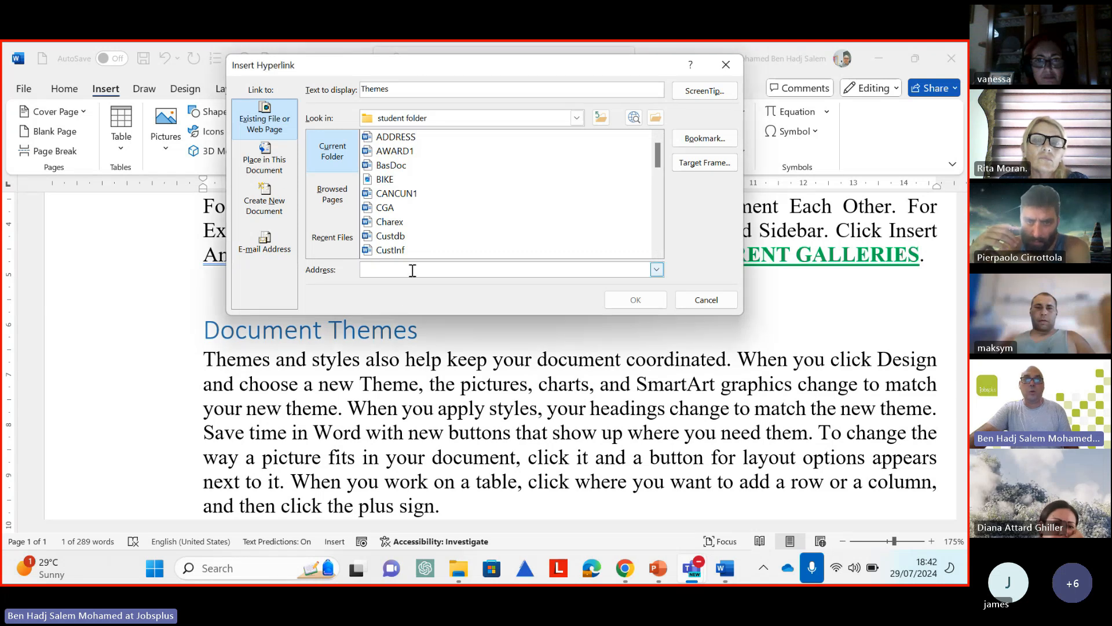
{"action": "type", "text": "H"}
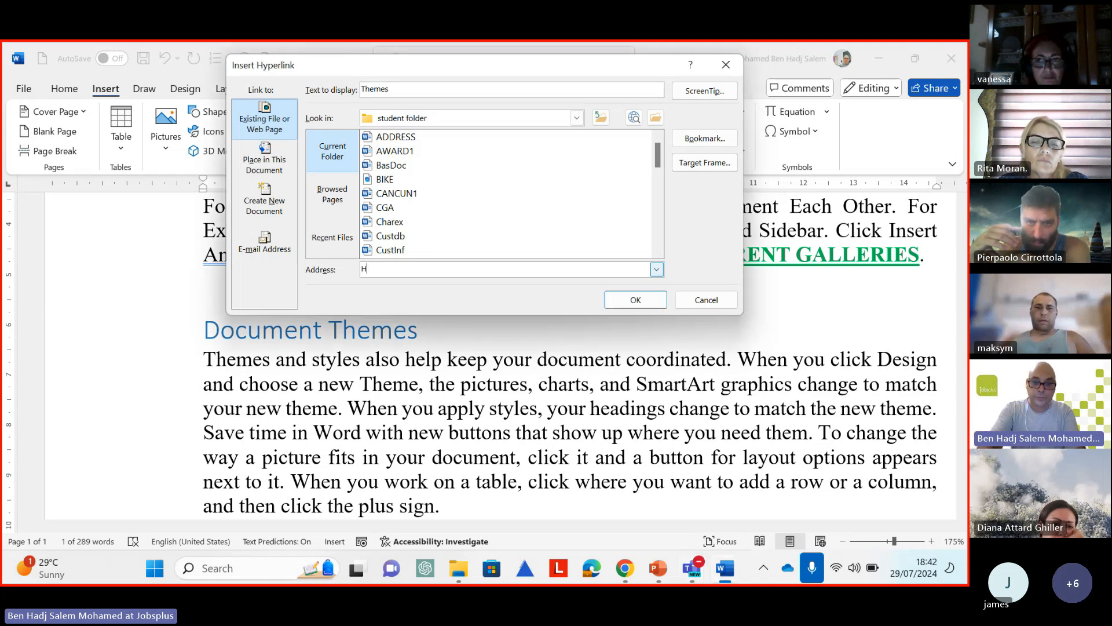
{"action": "type", "text": "T"}
{"action": "key", "text": "BackSpace"}
{"action": "key", "text": "BackSpace"}
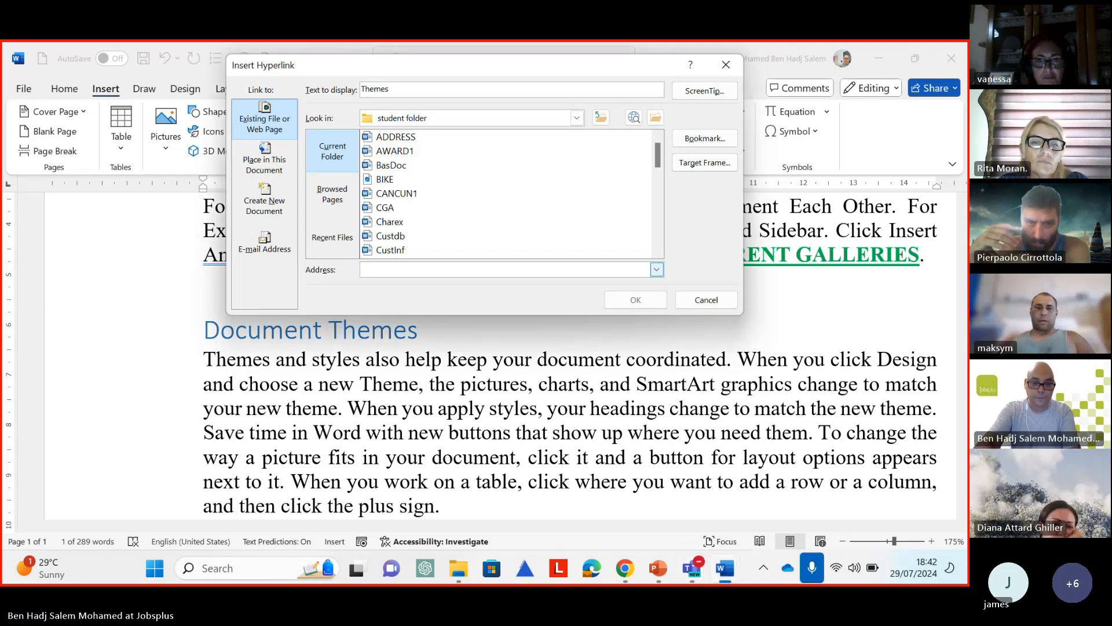
{"action": "type", "text": "h"}
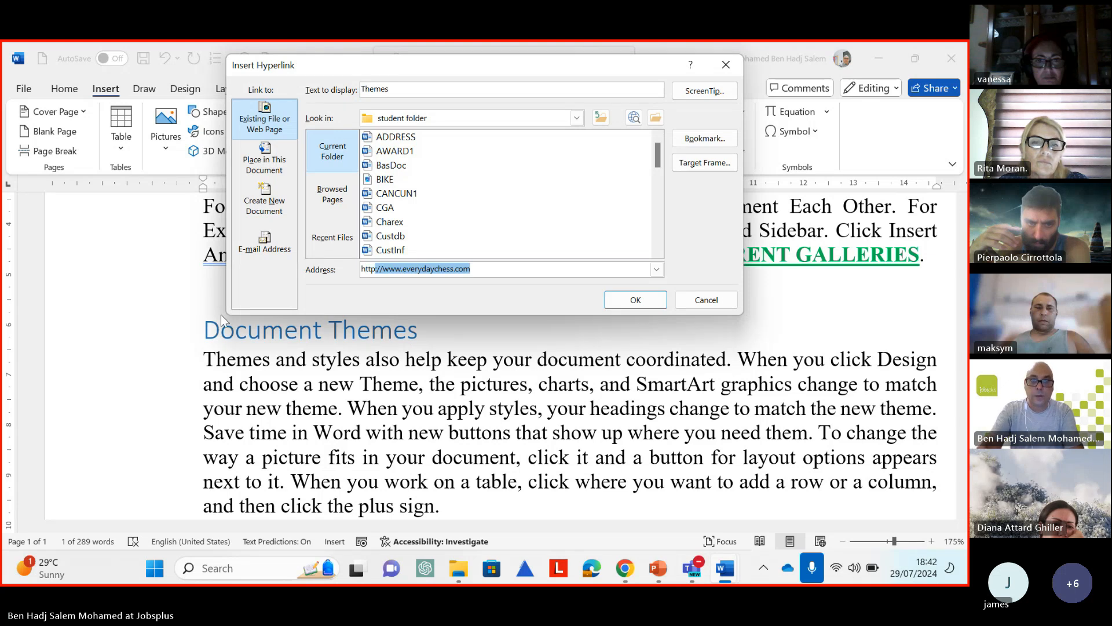
{"action": "type", "text": "ttp:"}
{"action": "left_click", "coordinate": [508, 267]}
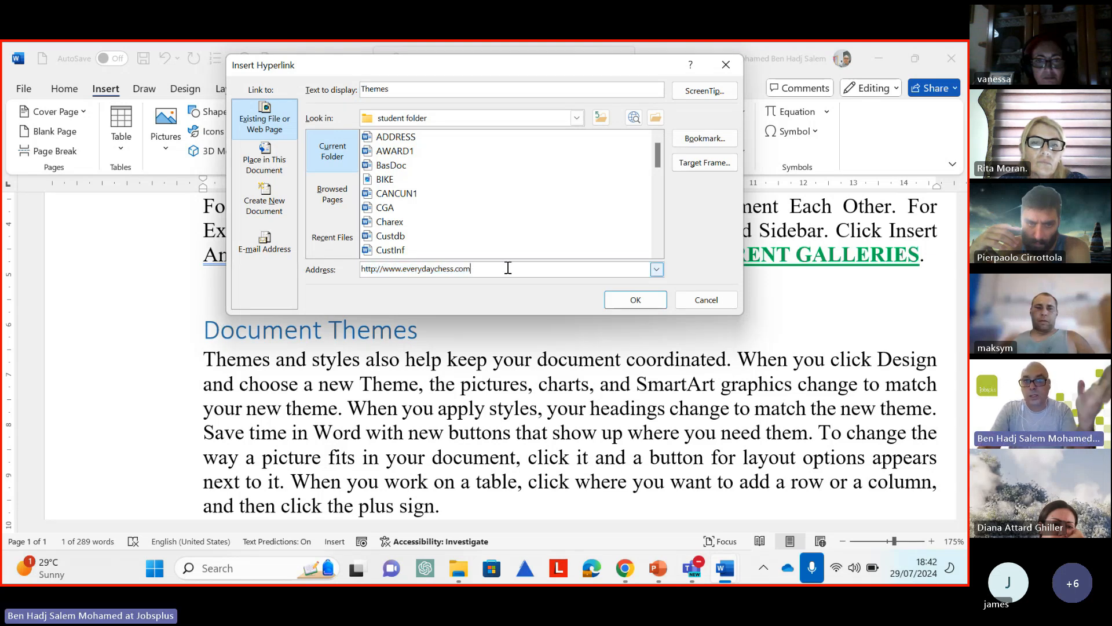
{"action": "left_click_drag", "start_coordinate": [454, 269], "coordinate": [407, 270]}
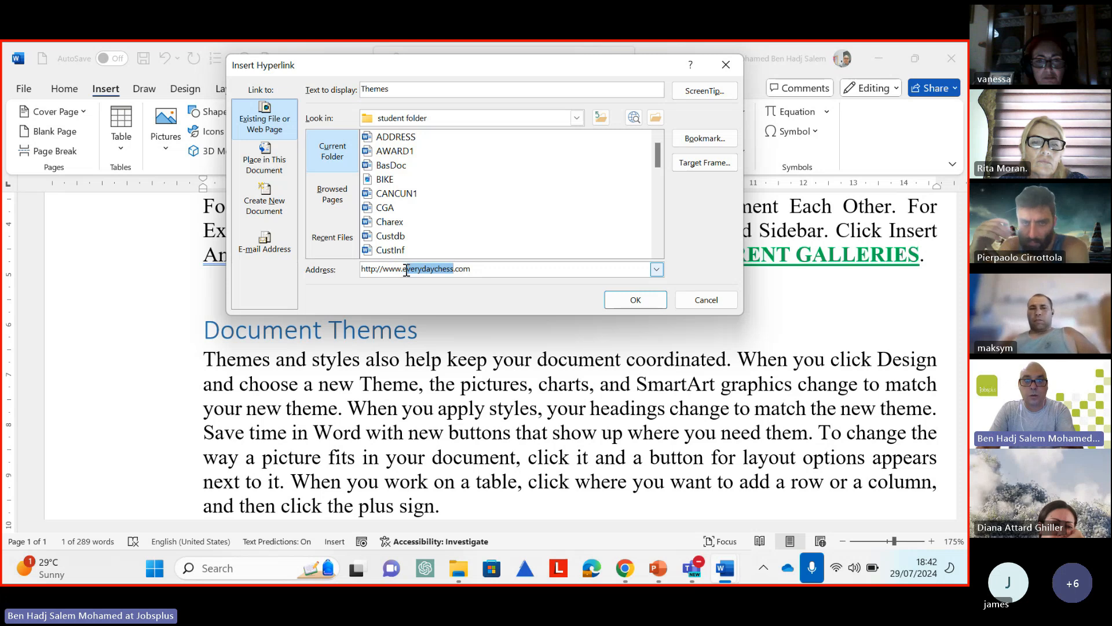
{"action": "left_click", "coordinate": [470, 270]}
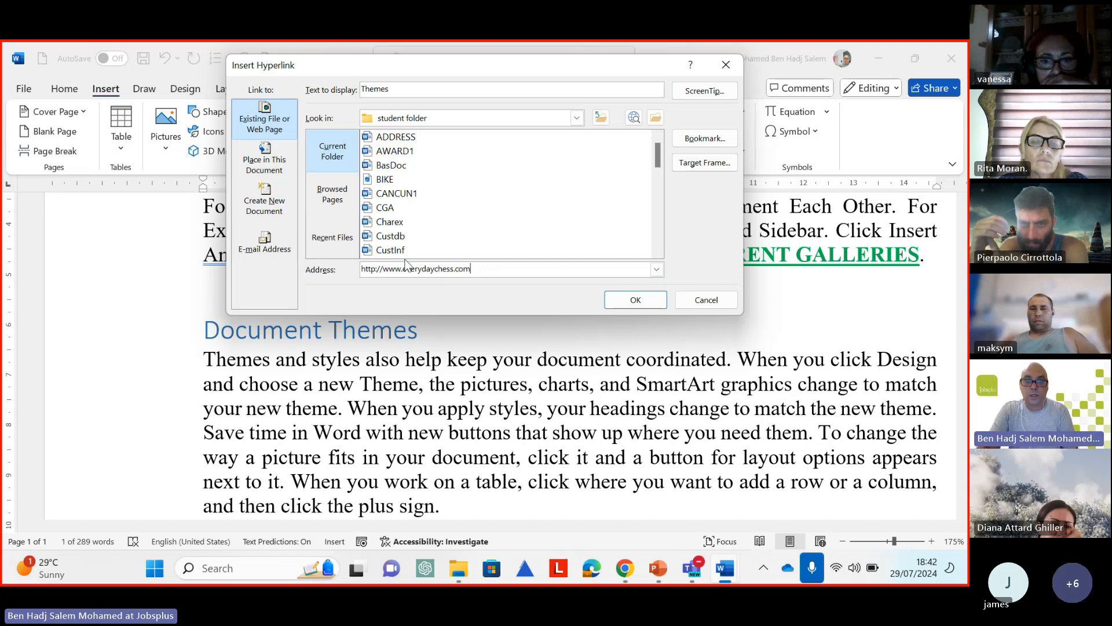
{"action": "left_click", "coordinate": [637, 300]}
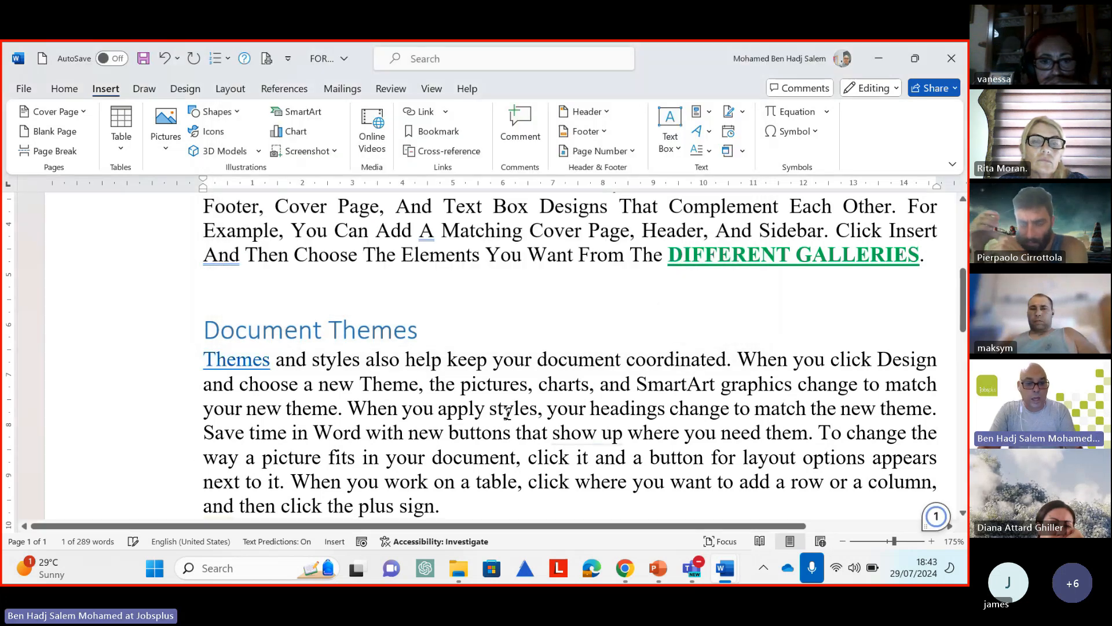
Follow the "Themes" hyperlink to test it in the browser, and return to the document
{"action": "mouse_move", "coordinate": [246, 366]}
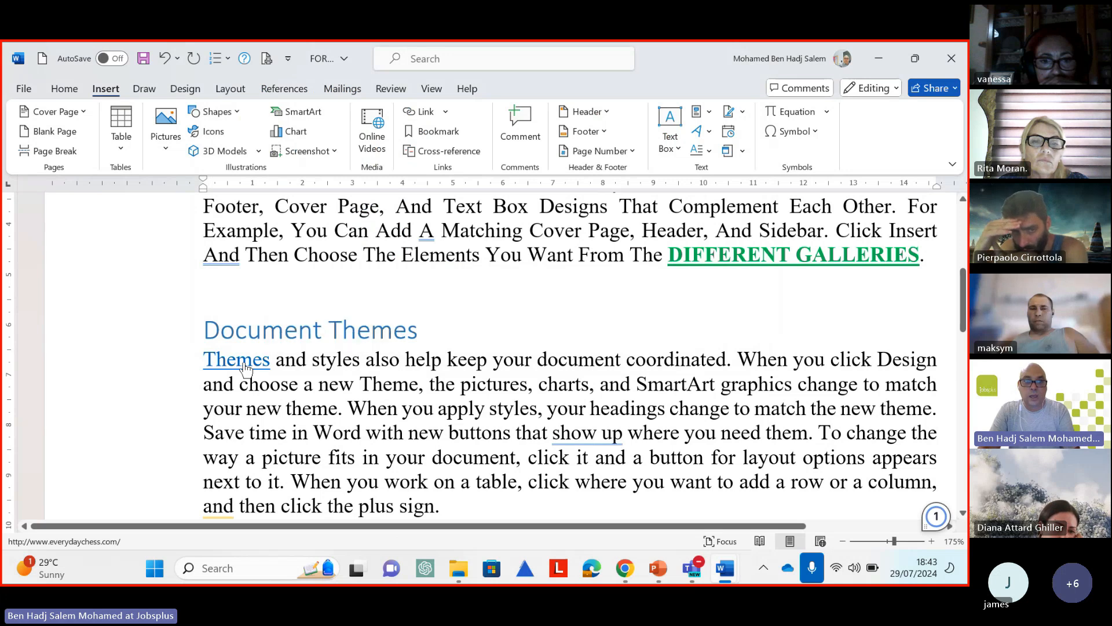
{"action": "left_click", "coordinate": [246, 367], "text": "ctrl"}
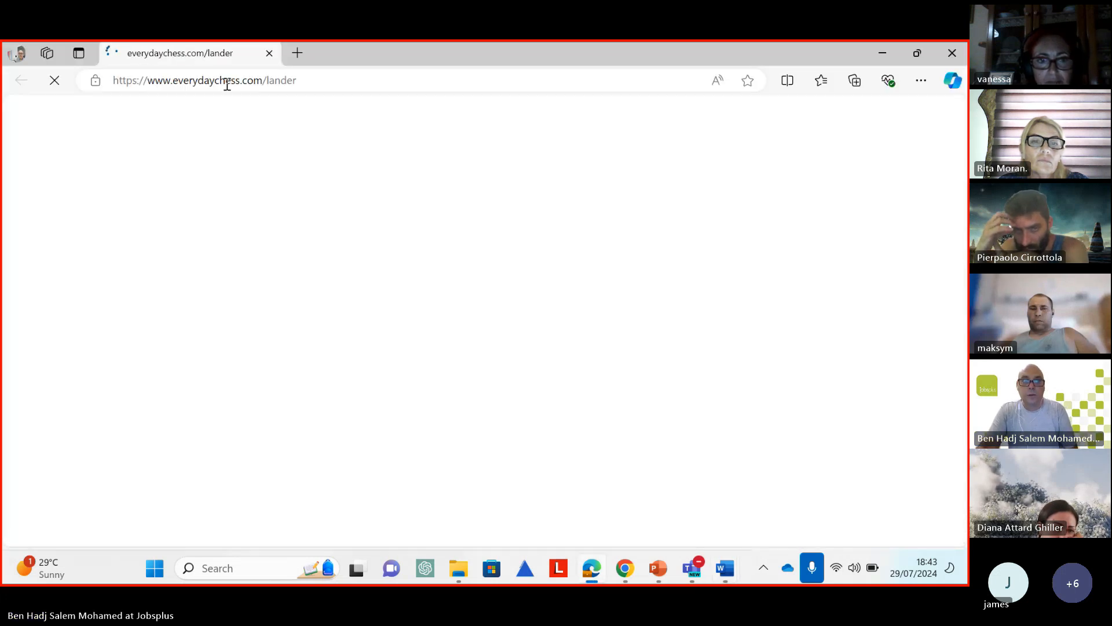
{"action": "left_click", "coordinate": [879, 54]}
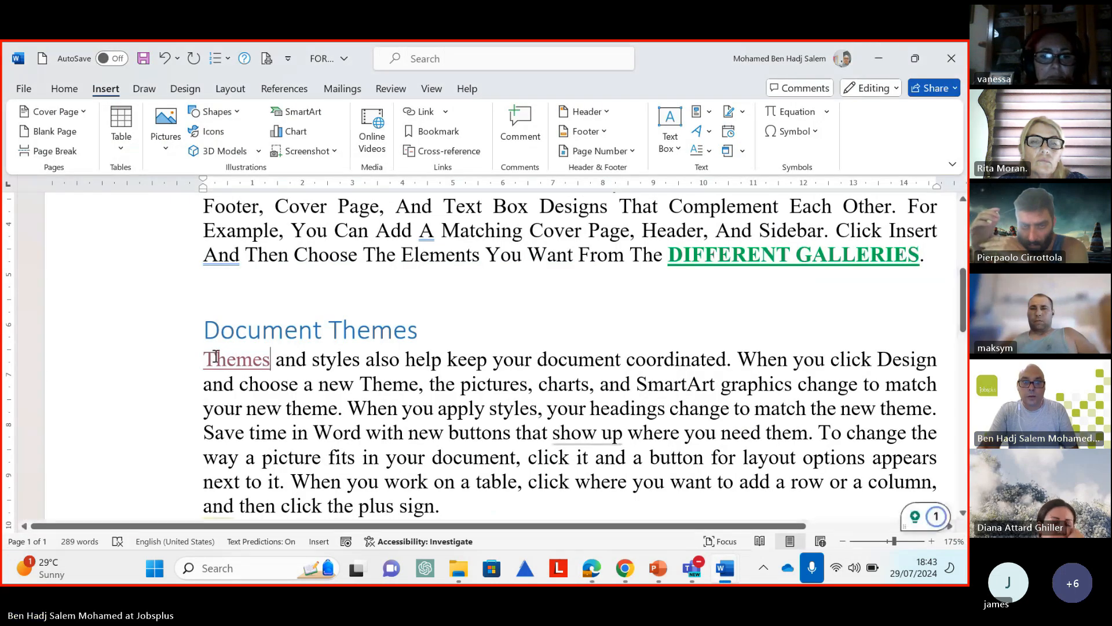
Edit the hyperlink on "Themes" in the Document Themes paragraph so it points to the Themes document in the student folder
{"action": "double_click", "coordinate": [214, 357]}
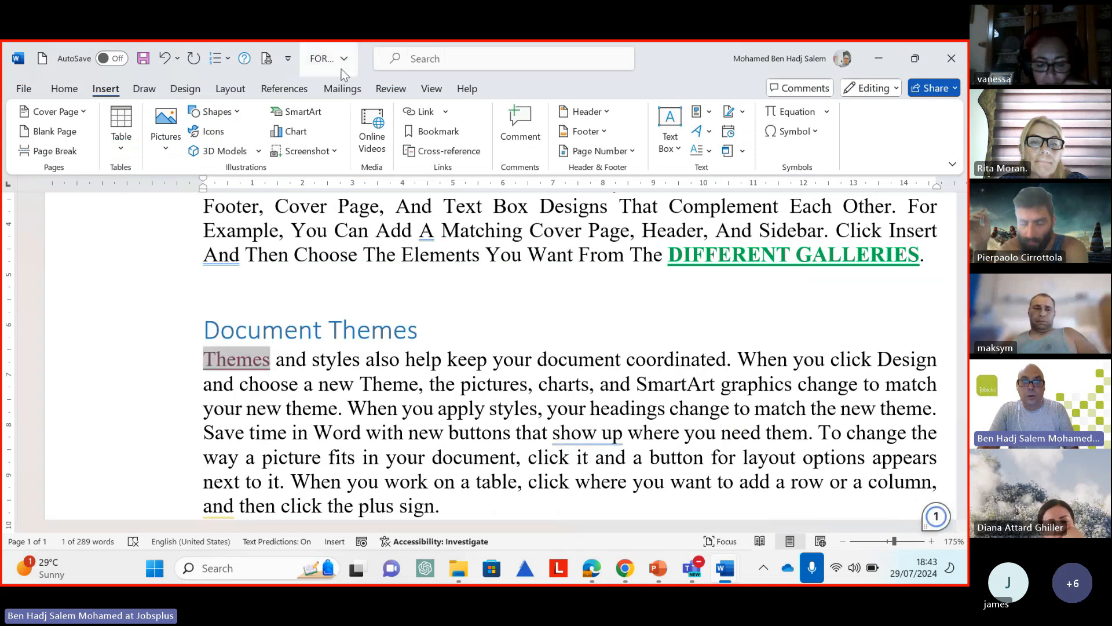
{"action": "left_click", "coordinate": [419, 111]}
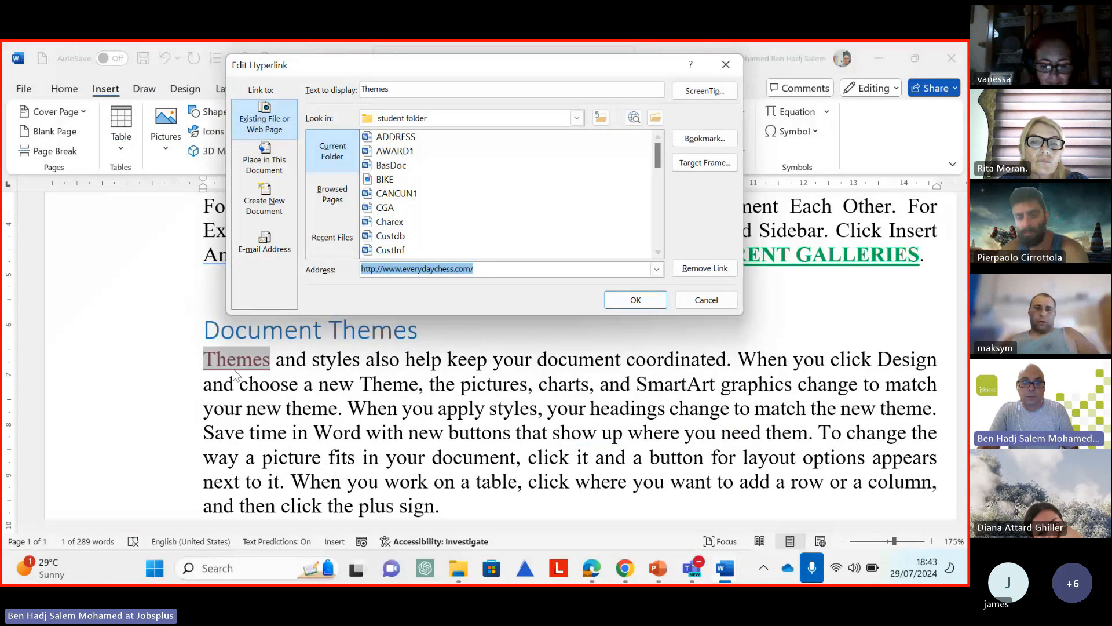
{"action": "scroll", "coordinate": [660, 225], "scroll_direction": "down", "scroll_amount": 5}
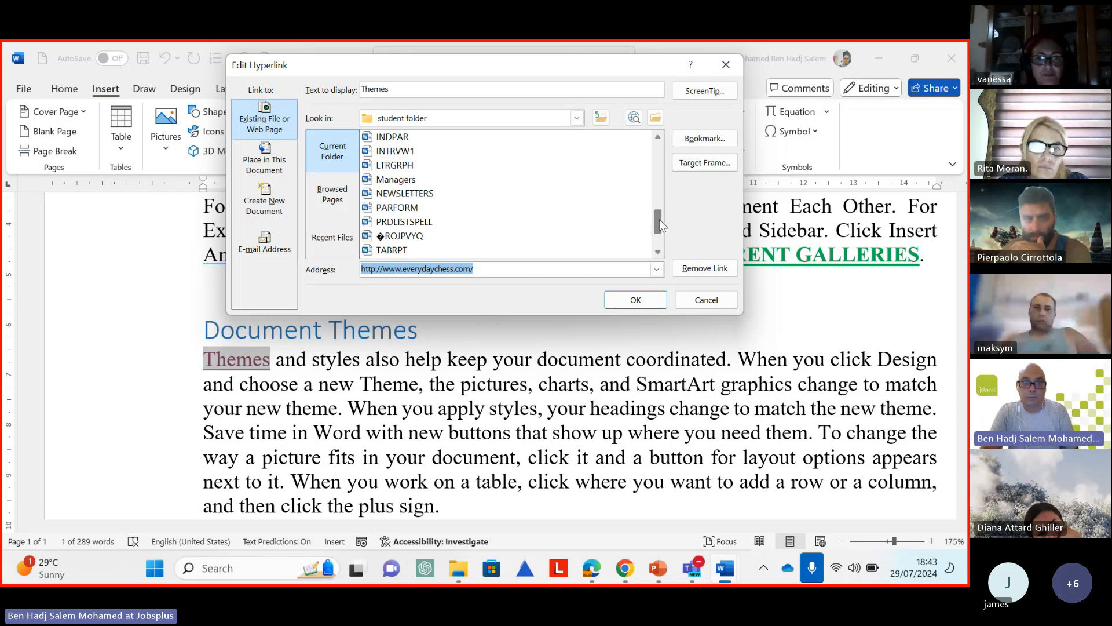
{"action": "mouse_move", "coordinate": [659, 219]}
{"action": "left_mouse_down"}
{"action": "mouse_move", "coordinate": [662, 209]}
{"action": "mouse_move", "coordinate": [663, 231]}
{"action": "left_mouse_up"}
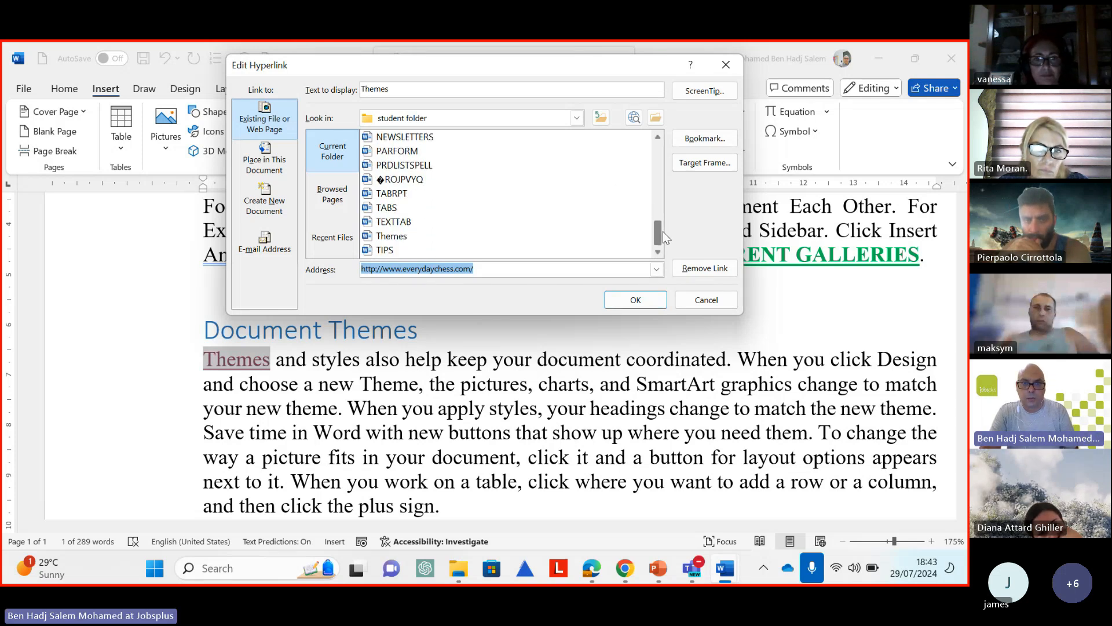
{"action": "left_click", "coordinate": [398, 236]}
{"action": "double_click", "coordinate": [398, 236]}
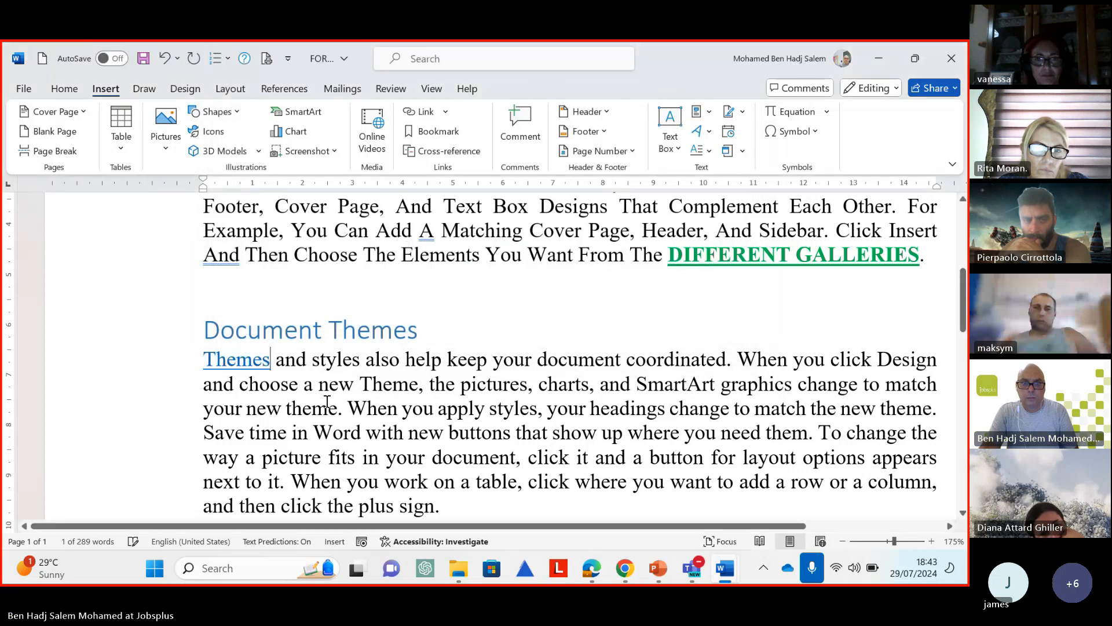
Follow the "Themes" link to test it, skim the Themes document, and switch to the 5.10 Working with Hyperlinks slide in PowerPoint
{"action": "mouse_move", "coordinate": [246, 367]}
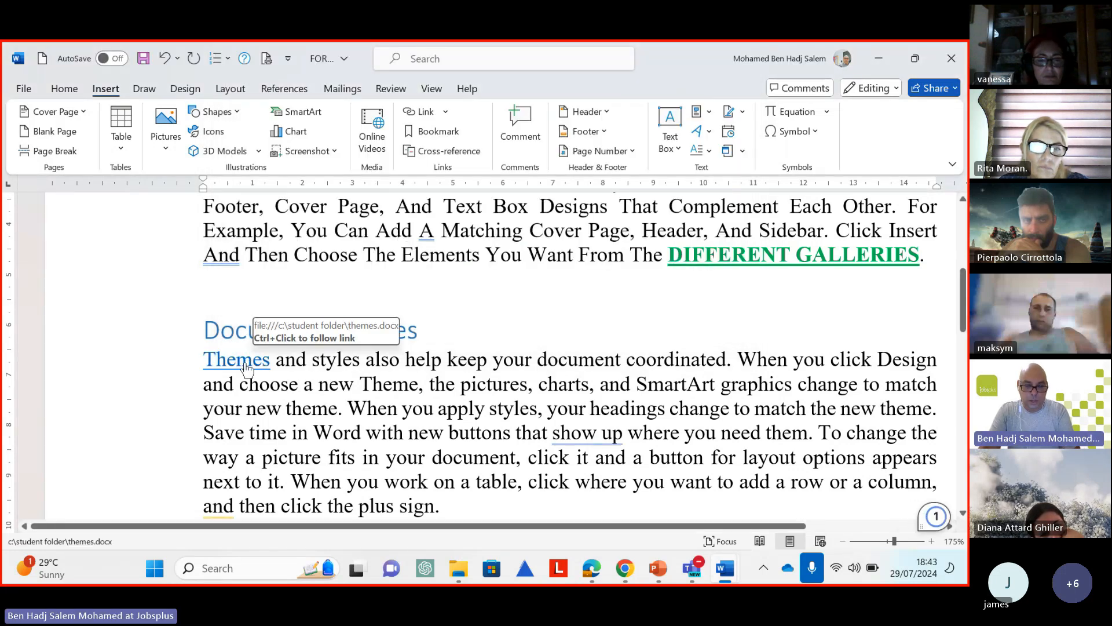
{"action": "left_click", "coordinate": [246, 366], "text": "ctrl"}
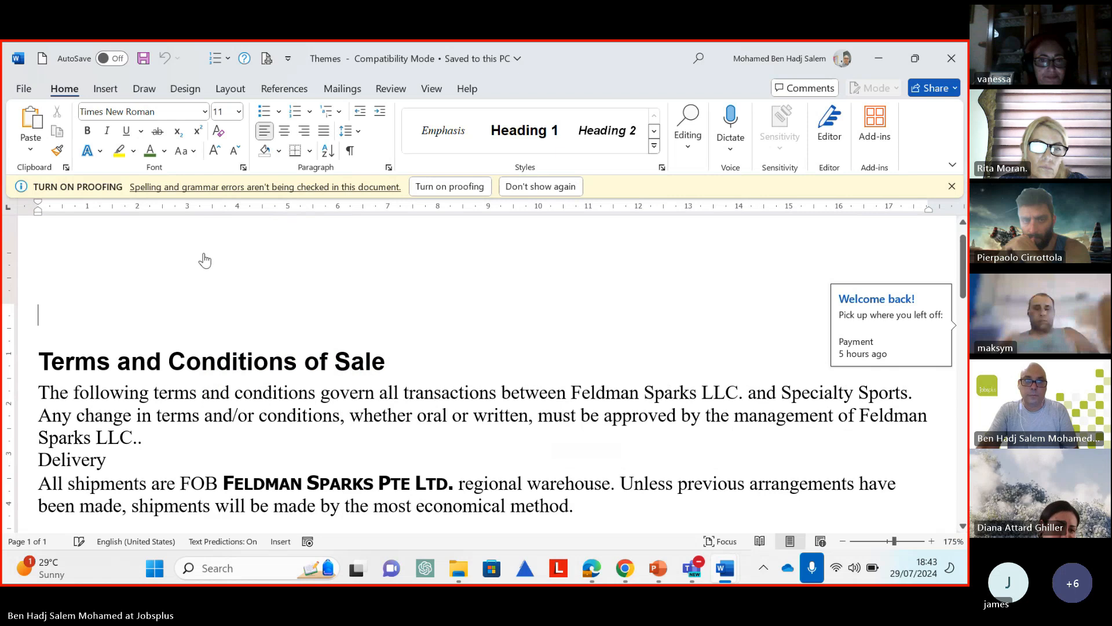
{"action": "scroll", "coordinate": [216, 313], "scroll_direction": "down", "scroll_amount": 1}
{"action": "scroll", "coordinate": [216, 302], "scroll_direction": "down", "scroll_amount": 4}
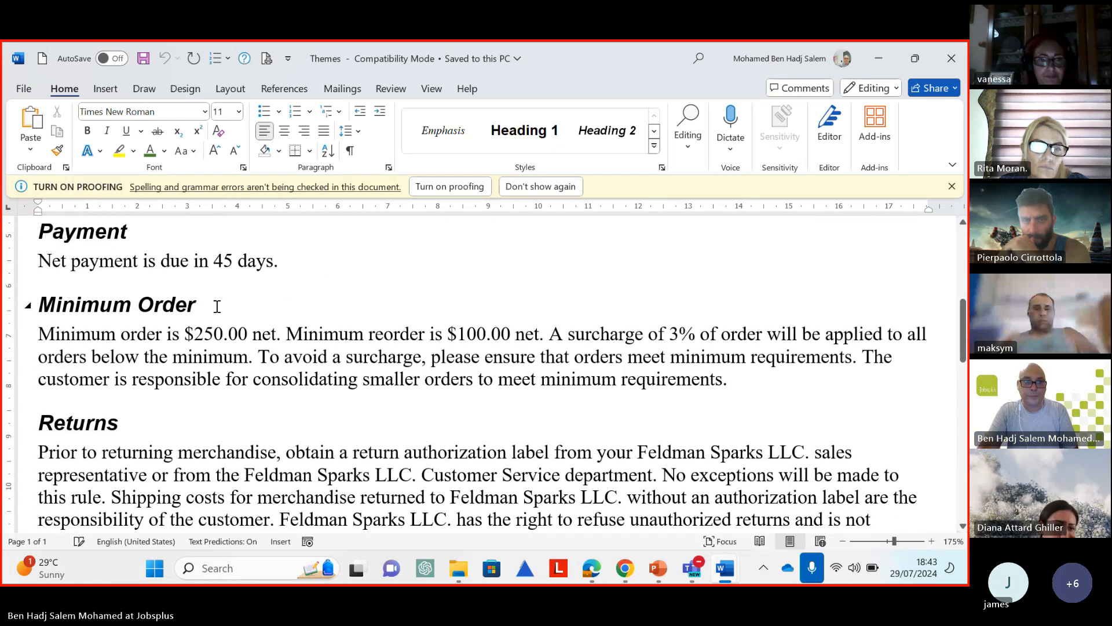
{"action": "scroll", "coordinate": [217, 301], "scroll_direction": "up", "scroll_amount": 6}
{"action": "double_click", "coordinate": [217, 301]}
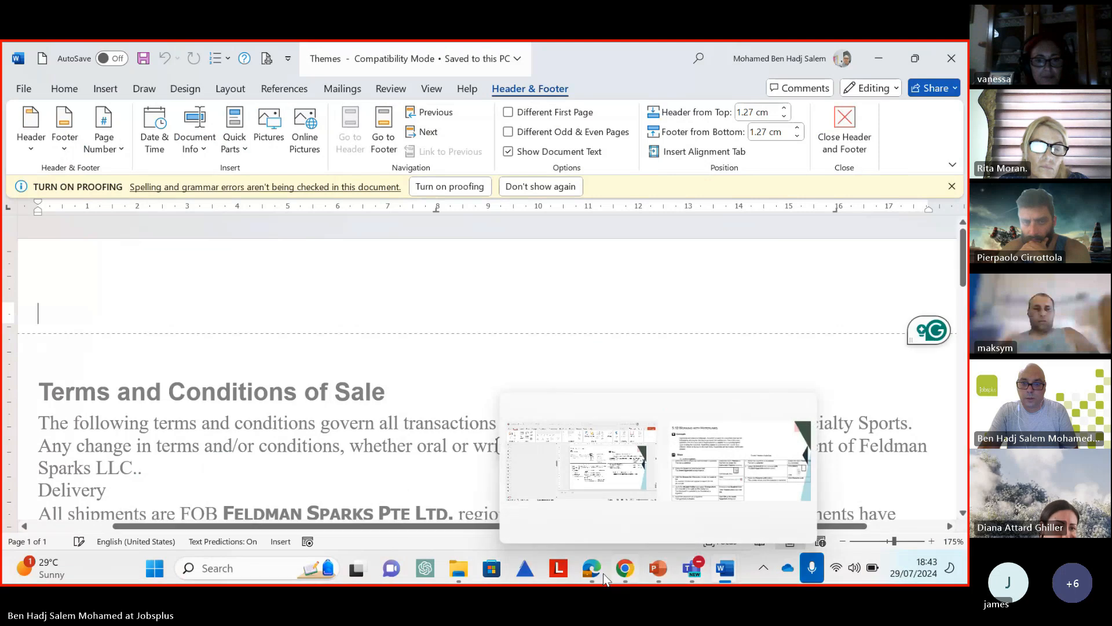
{"action": "triple_click", "coordinate": [466, 414]}
{"action": "mouse_move", "coordinate": [665, 579]}
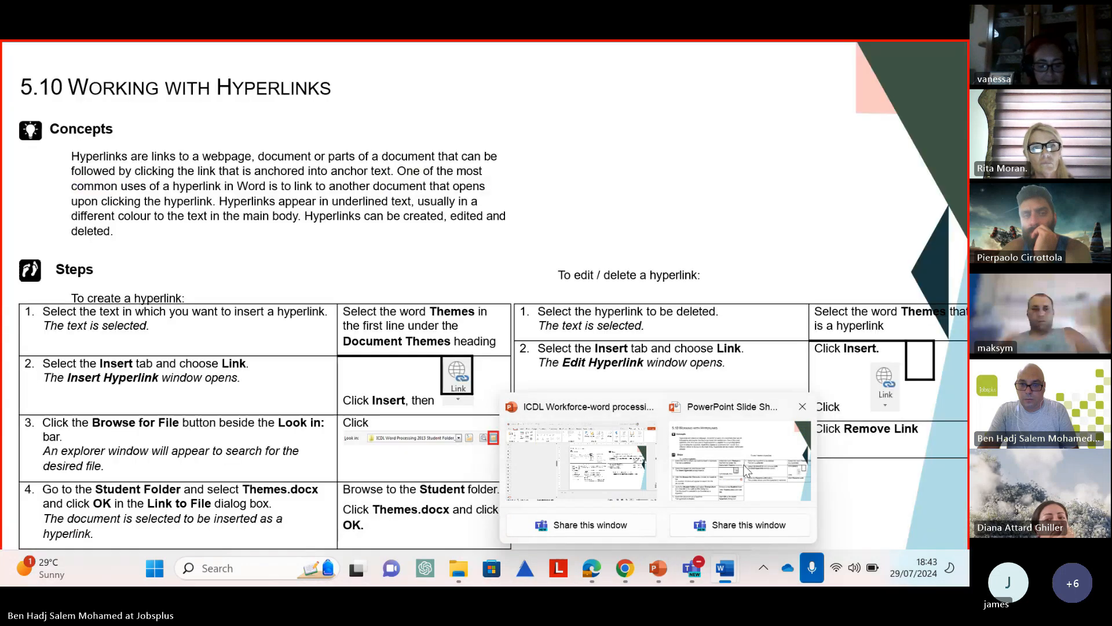
{"action": "left_click", "coordinate": [733, 463]}
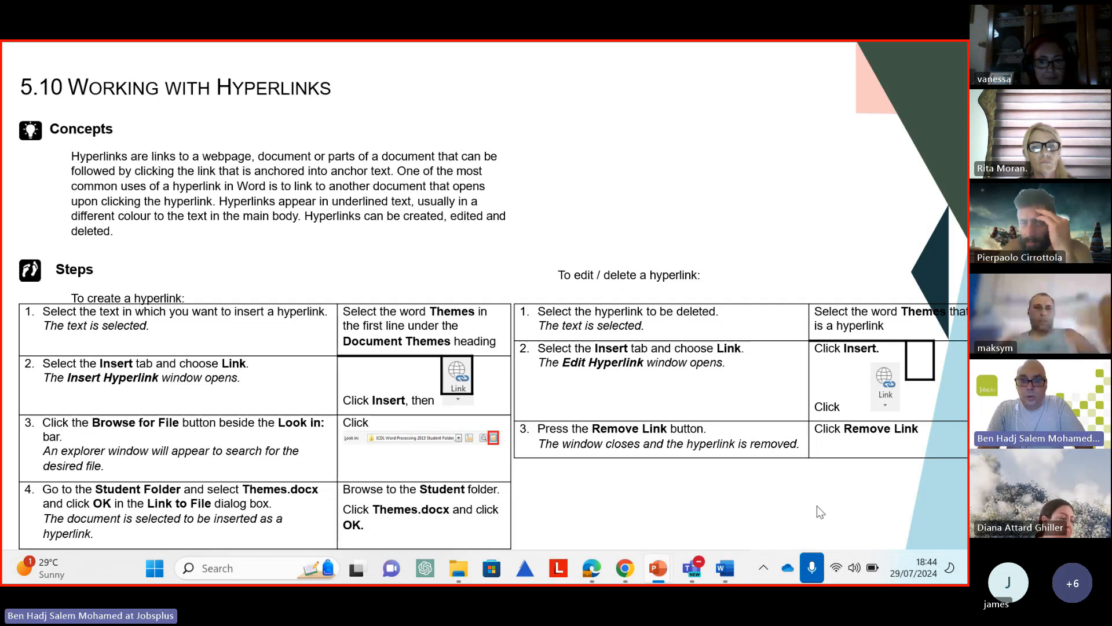
Return to the FORMAT document in Word and remove the hyperlink from the word "Themes" in the Document Themes paragraph
{"action": "mouse_move", "coordinate": [724, 568]}
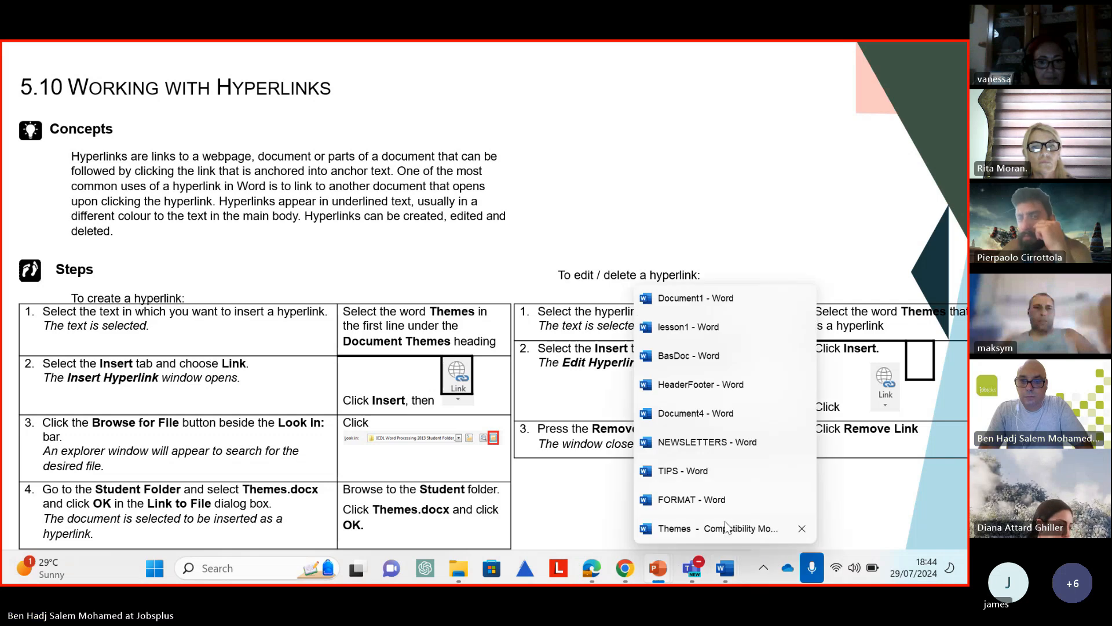
{"action": "mouse_move", "coordinate": [726, 525]}
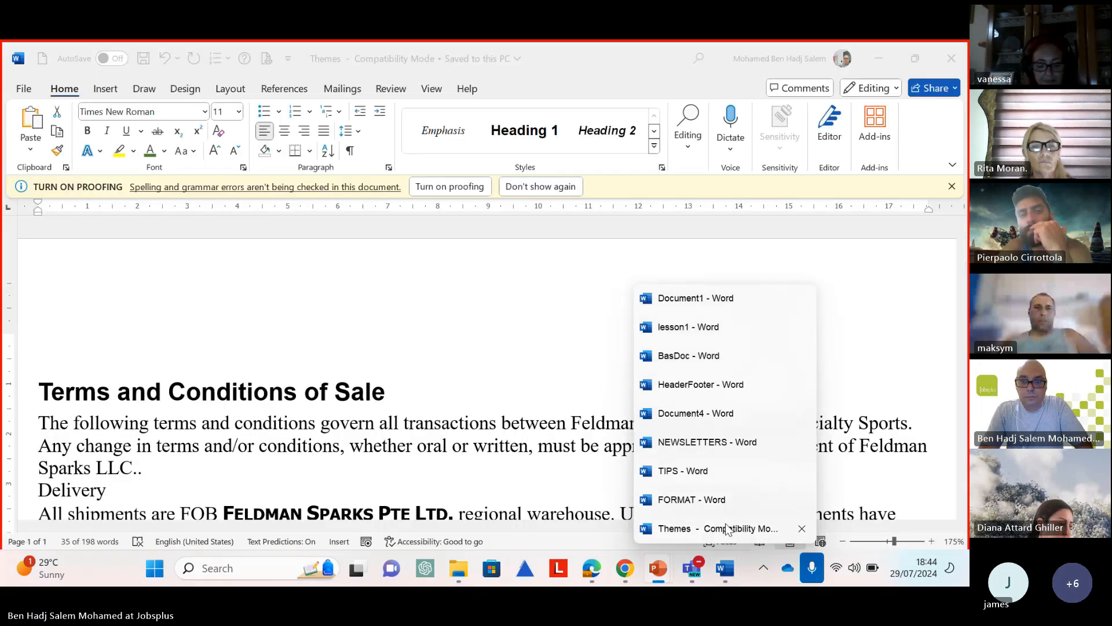
{"action": "left_click", "coordinate": [691, 499]}
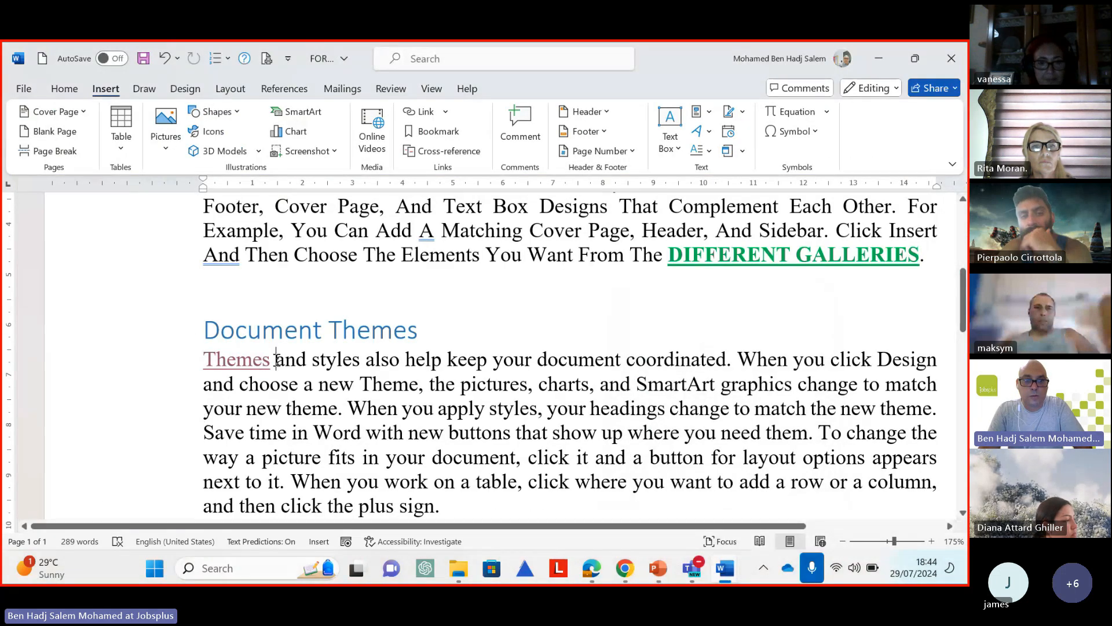
{"action": "double_click", "coordinate": [243, 360]}
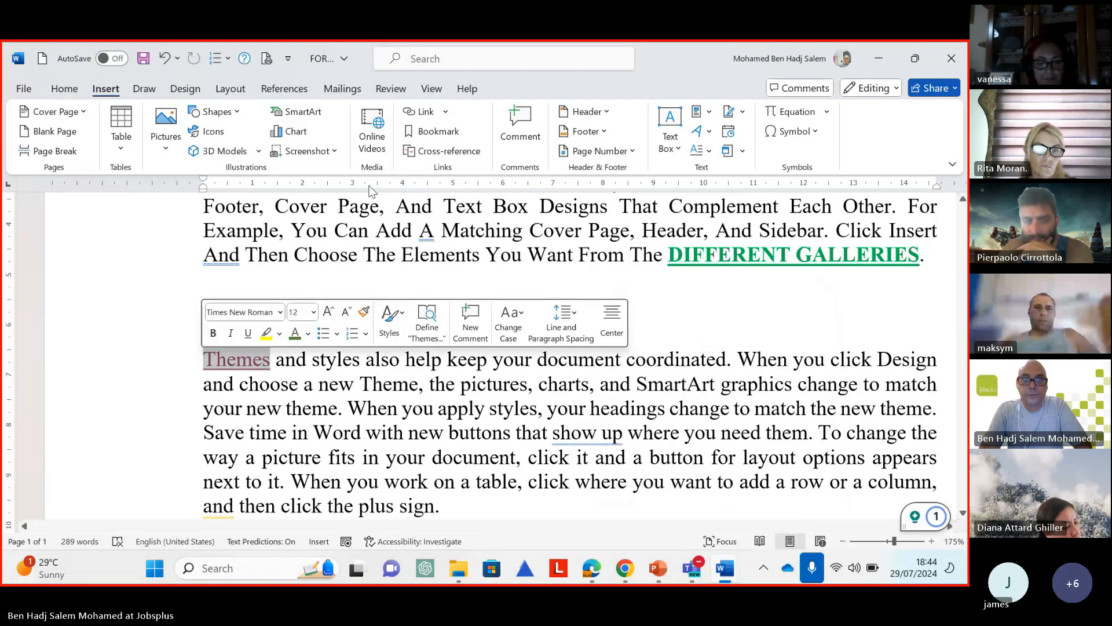
{"action": "left_click", "coordinate": [425, 111]}
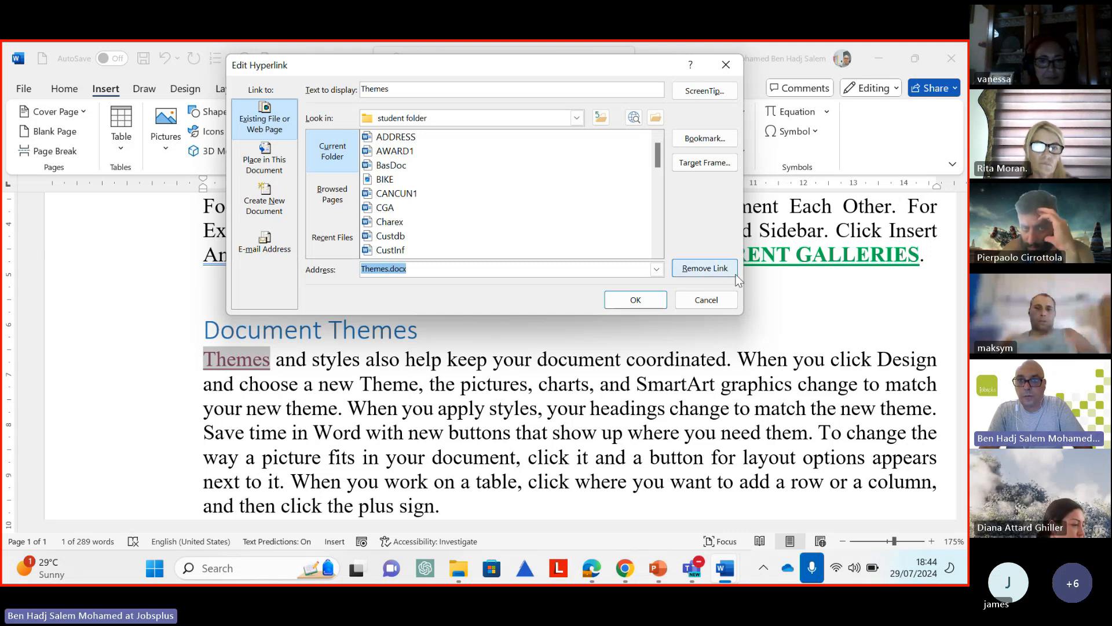
{"action": "left_click", "coordinate": [715, 268]}
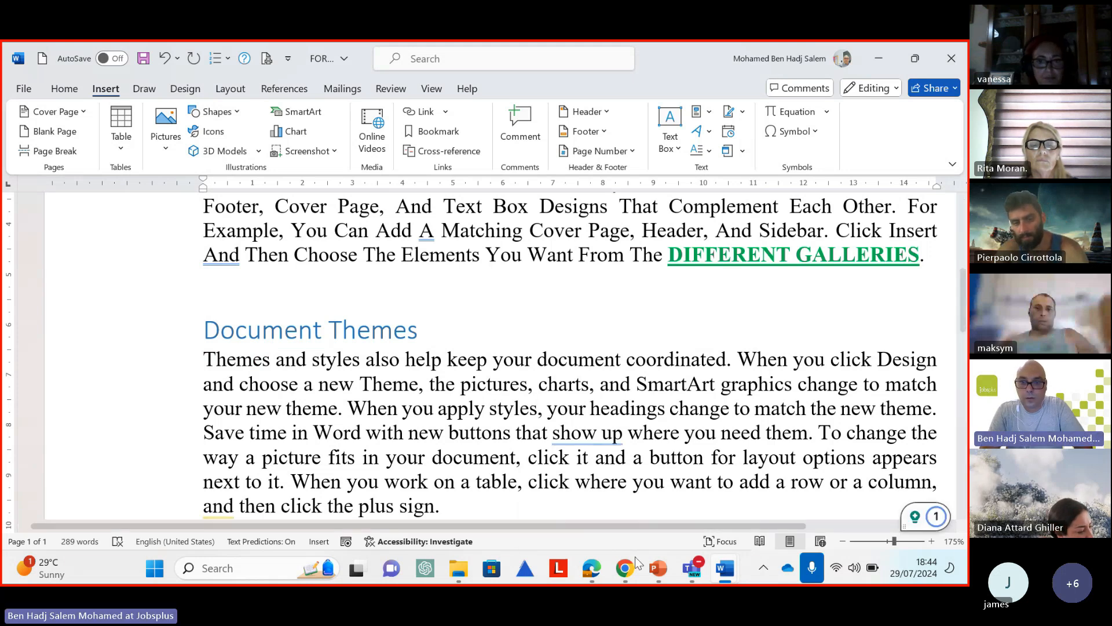
Switch to the PowerPoint slide show and advance from the hyperlinks slide to 5.11 Clearing Formats
{"action": "mouse_move", "coordinate": [658, 568]}
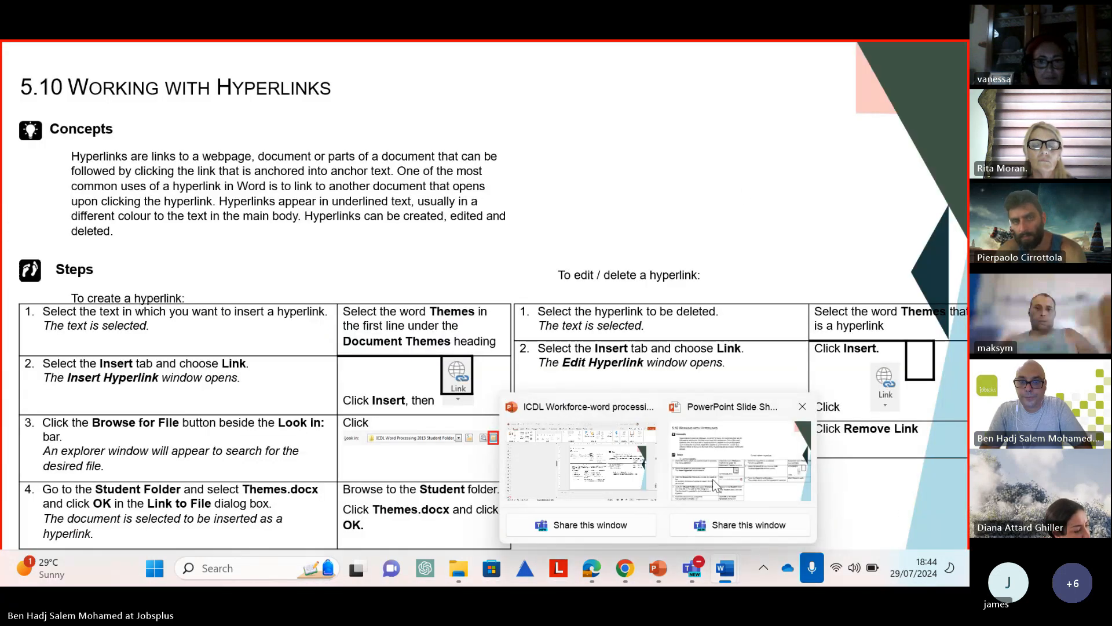
{"action": "left_click", "coordinate": [713, 478]}
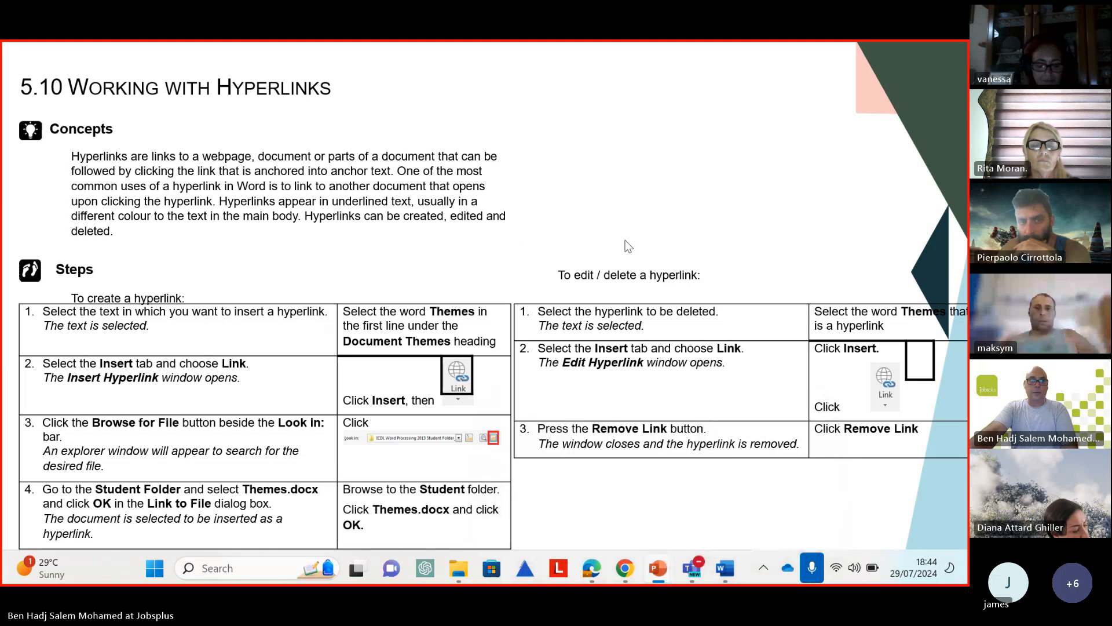
{"action": "key", "text": "Right"}
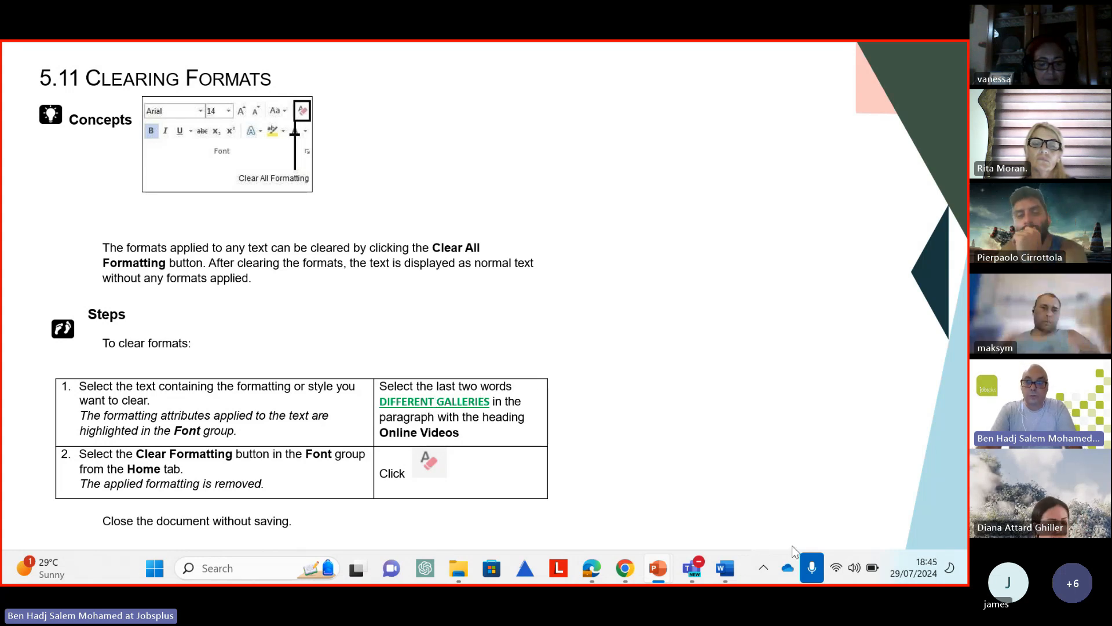
In the FORMAT document in Word, clear all formatting from "DIFFERENT GALLERIES." at the end of the paragraph above Document Themes
{"action": "mouse_move", "coordinate": [735, 575]}
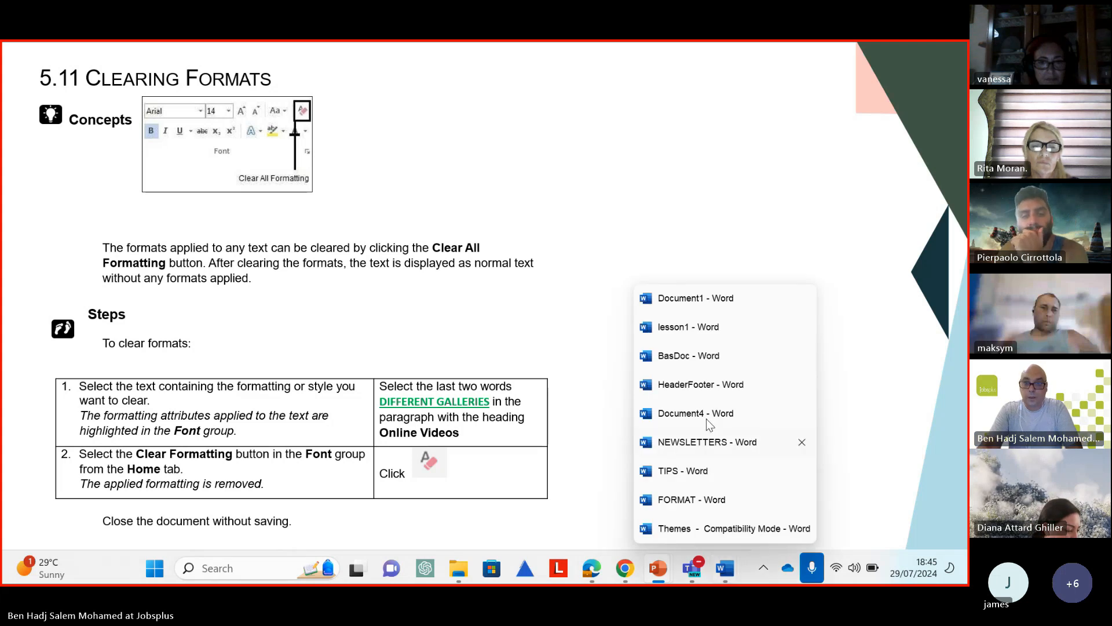
{"action": "left_click", "coordinate": [701, 498]}
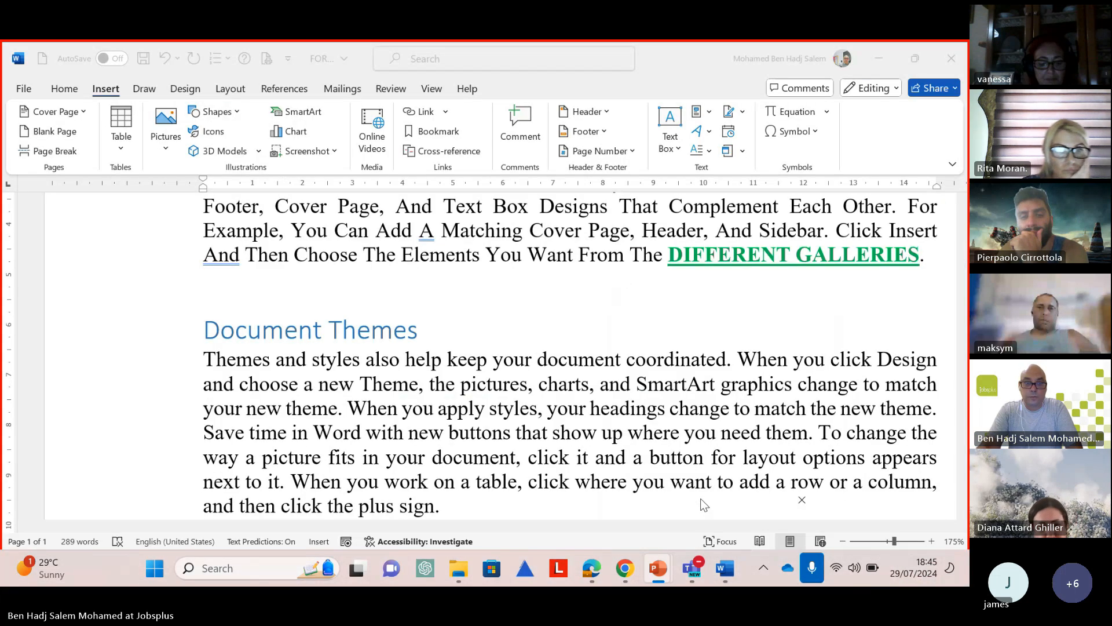
{"action": "scroll", "coordinate": [521, 381], "scroll_direction": "up", "scroll_amount": 5}
{"action": "scroll", "coordinate": [522, 380], "scroll_direction": "down", "scroll_amount": 5}
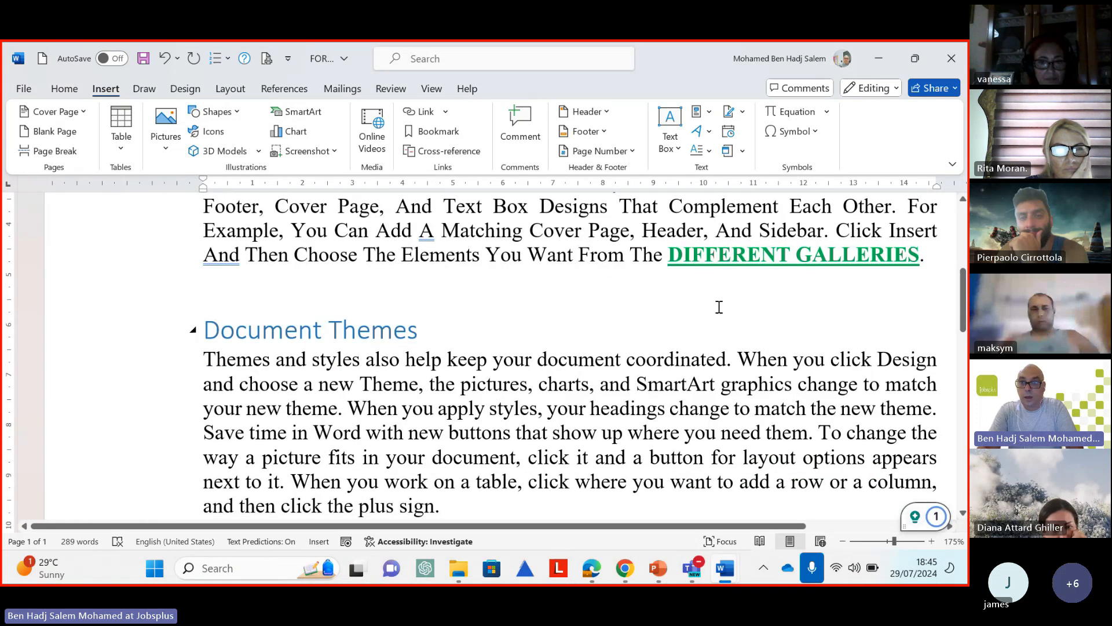
{"action": "left_click_drag", "start_coordinate": [925, 255], "coordinate": [689, 256]}
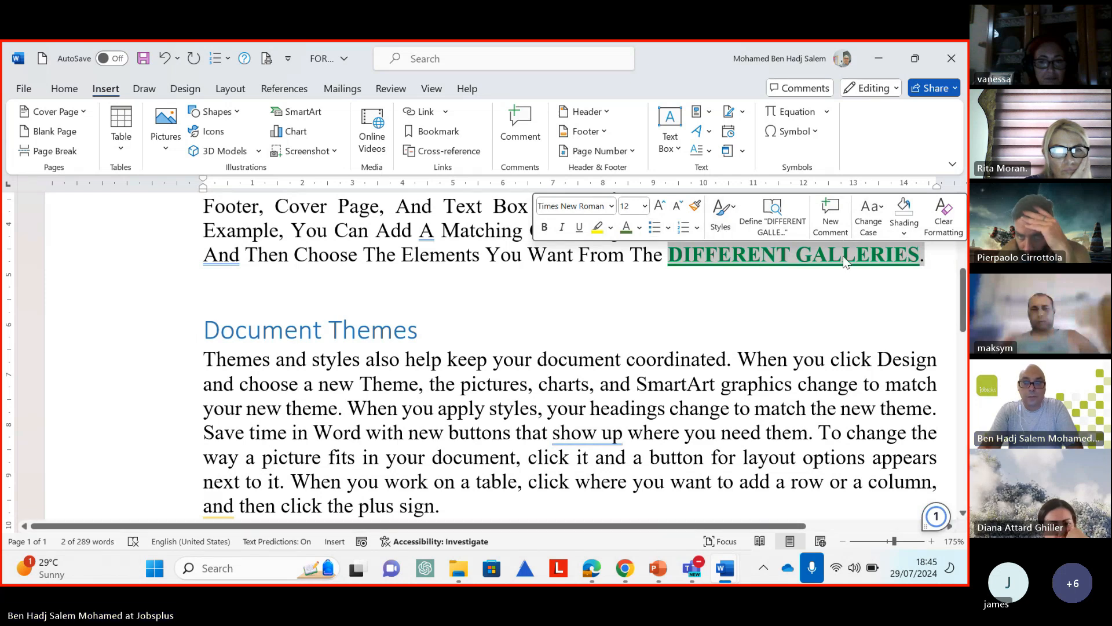
{"action": "left_click", "coordinate": [63, 89]}
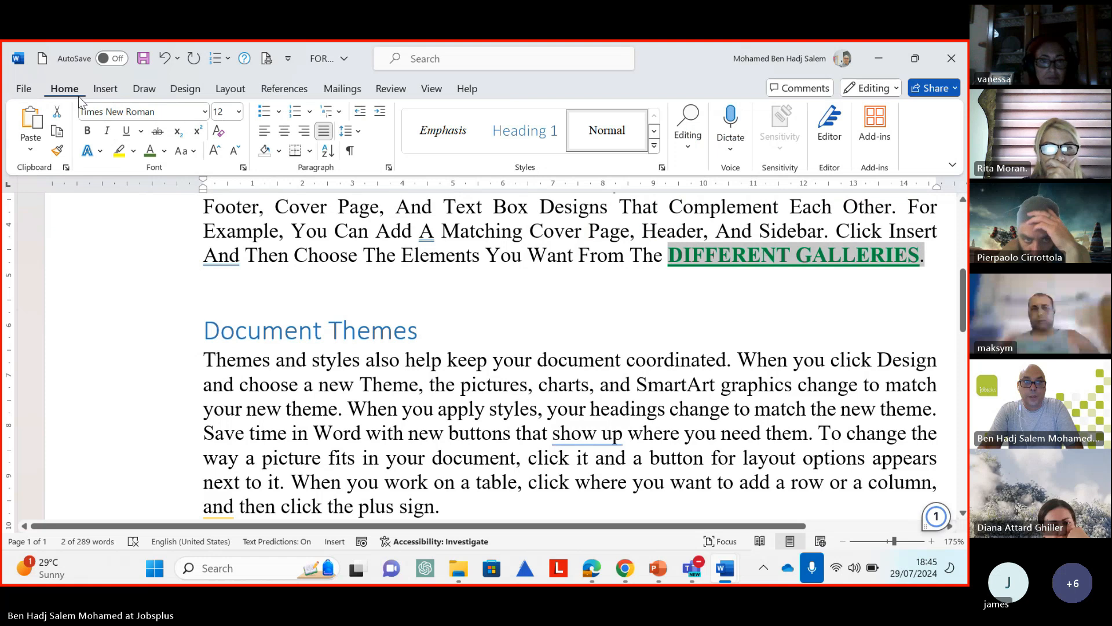
{"action": "left_click", "coordinate": [219, 132]}
{"action": "left_click", "coordinate": [701, 323]}
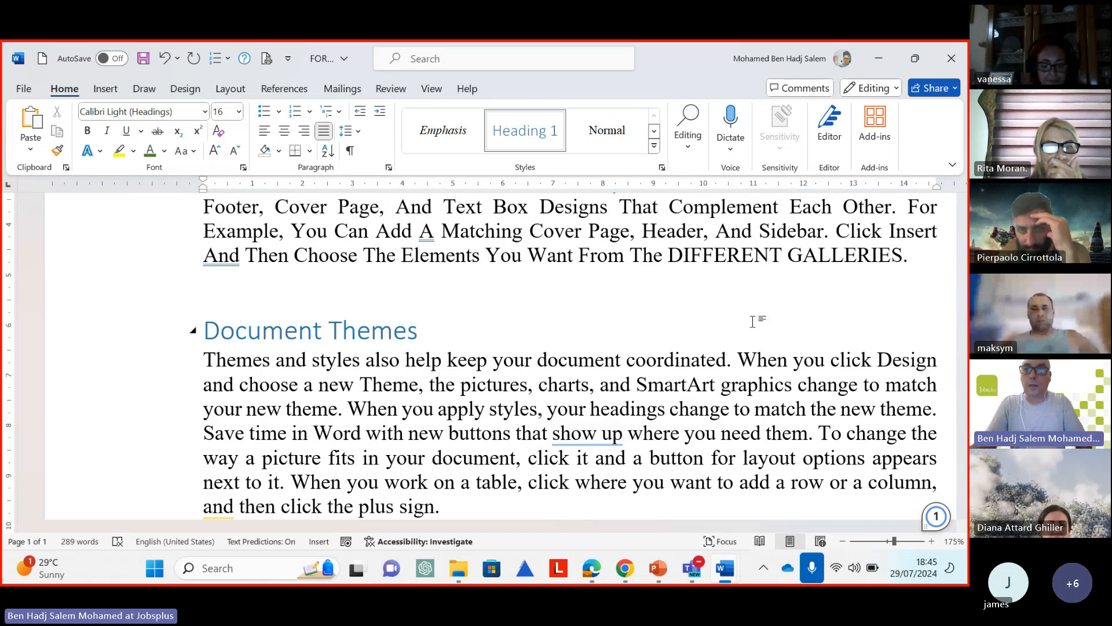
Reselect "DIFFERENT GALLERIES" to check its plain text, deselect it, and switch back to the 5.11 Clearing Formats slide in PowerPoint
{"action": "left_click_drag", "start_coordinate": [909, 255], "coordinate": [668, 255]}
{"action": "left_click", "coordinate": [765, 293]}
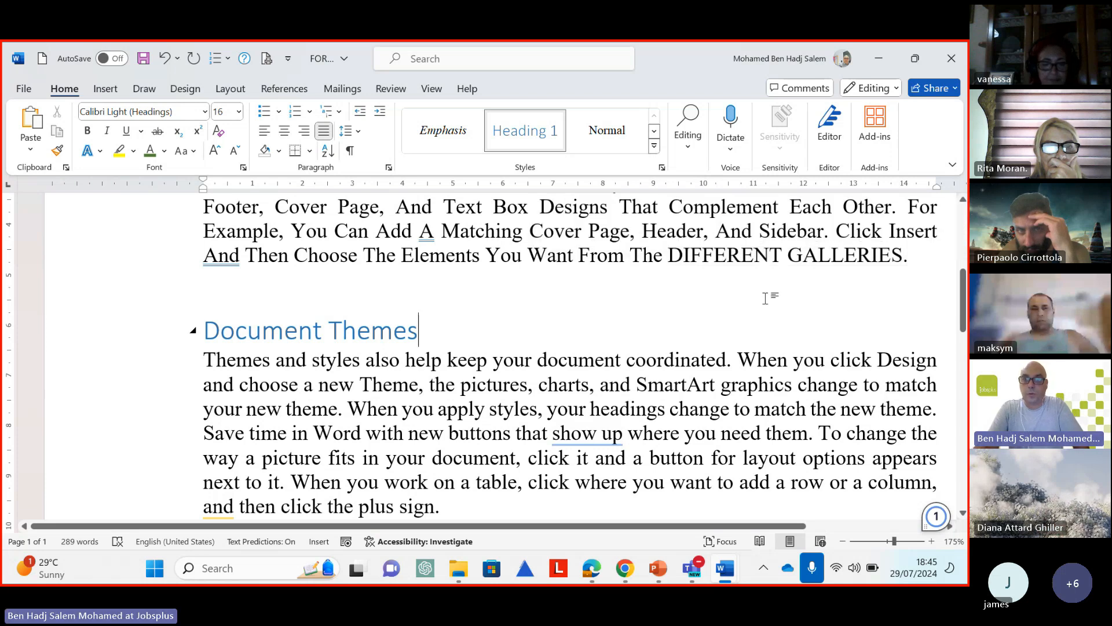
{"action": "mouse_move", "coordinate": [663, 567]}
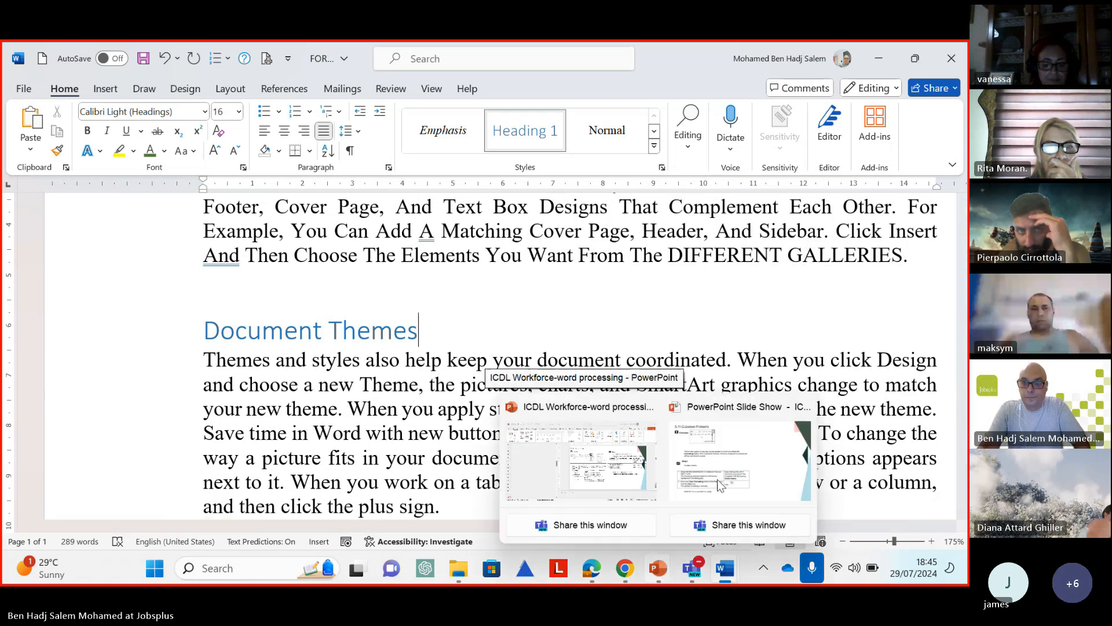
{"action": "left_click", "coordinate": [740, 458]}
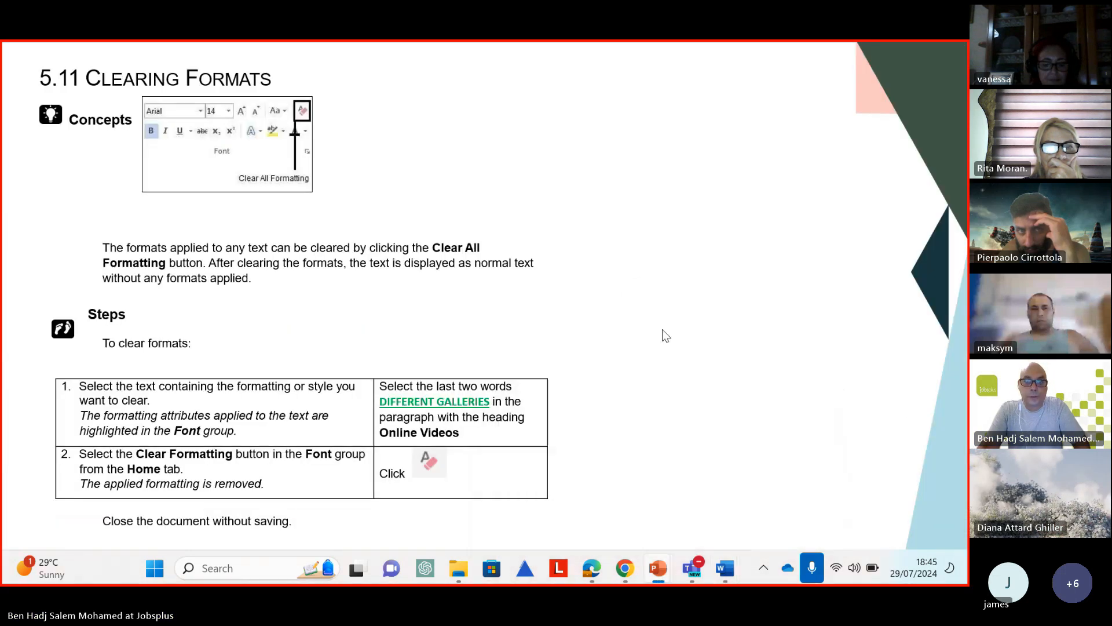
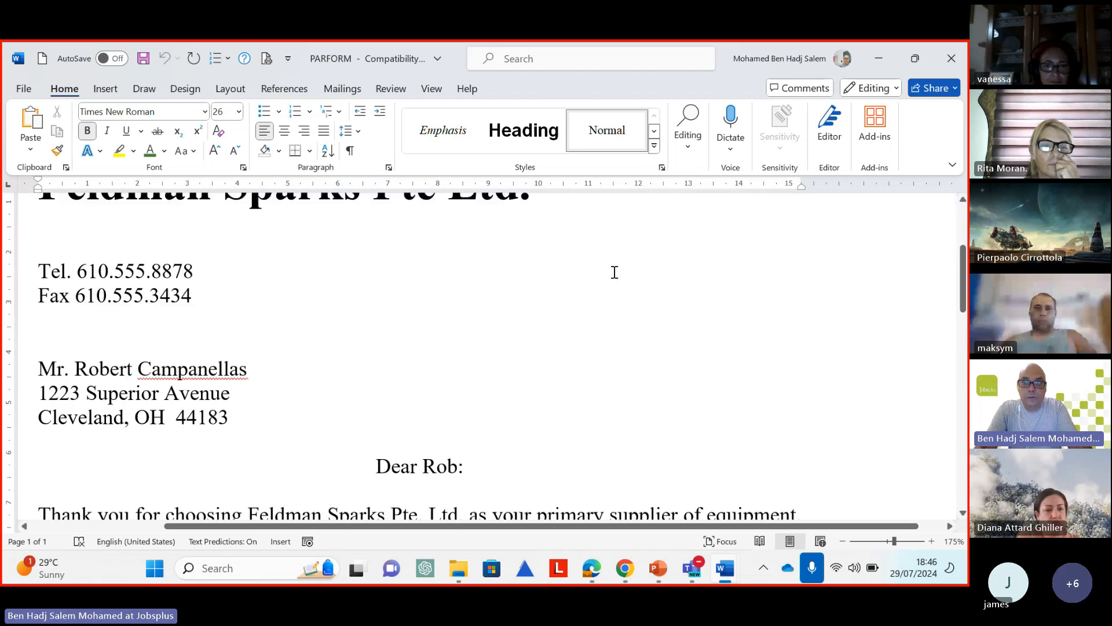
Look through the PARFORM letter in Word, and switch to the 6.1 Creating and Merging Paragraphs slide in PowerPoint
{"action": "scroll", "coordinate": [627, 298], "scroll_direction": "down", "scroll_amount": 10}
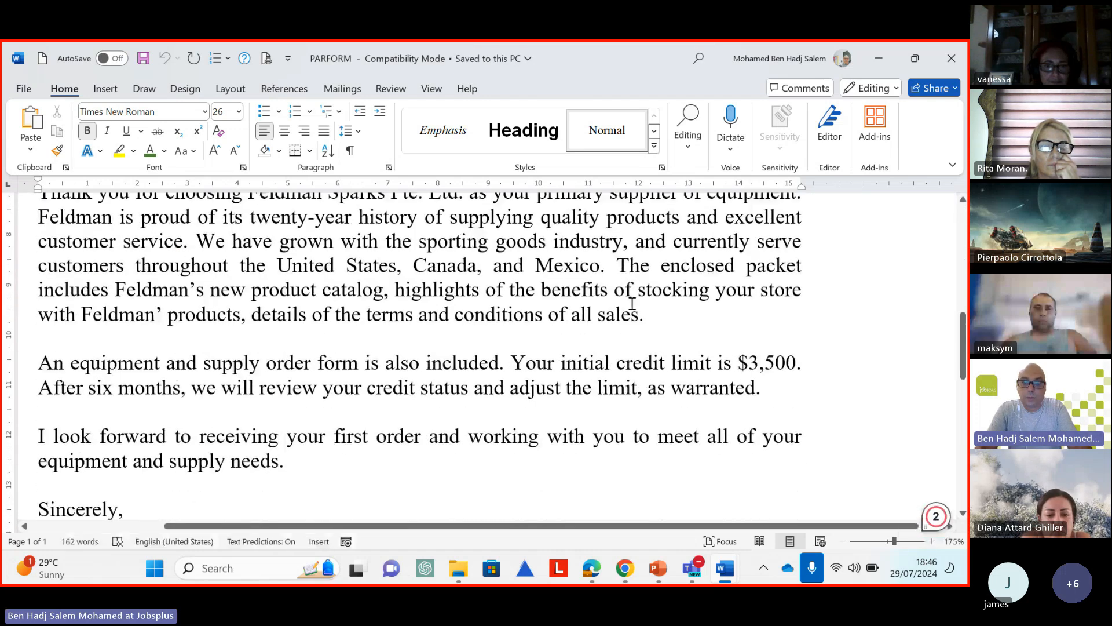
{"action": "scroll", "coordinate": [634, 300], "scroll_direction": "up", "scroll_amount": 4}
{"action": "mouse_move", "coordinate": [652, 576]}
{"action": "left_click", "coordinate": [717, 496]}
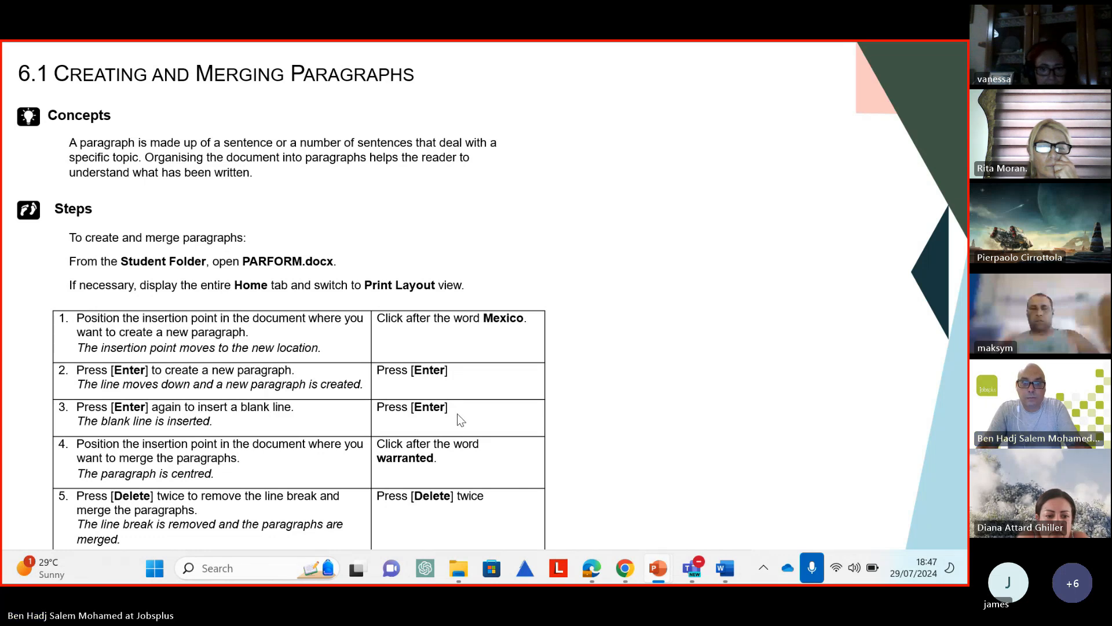
Switch to PARFORM in Word and split the first body paragraph after "Mexico.", adding a blank line between the two paragraphs
{"action": "left_click", "coordinate": [725, 579]}
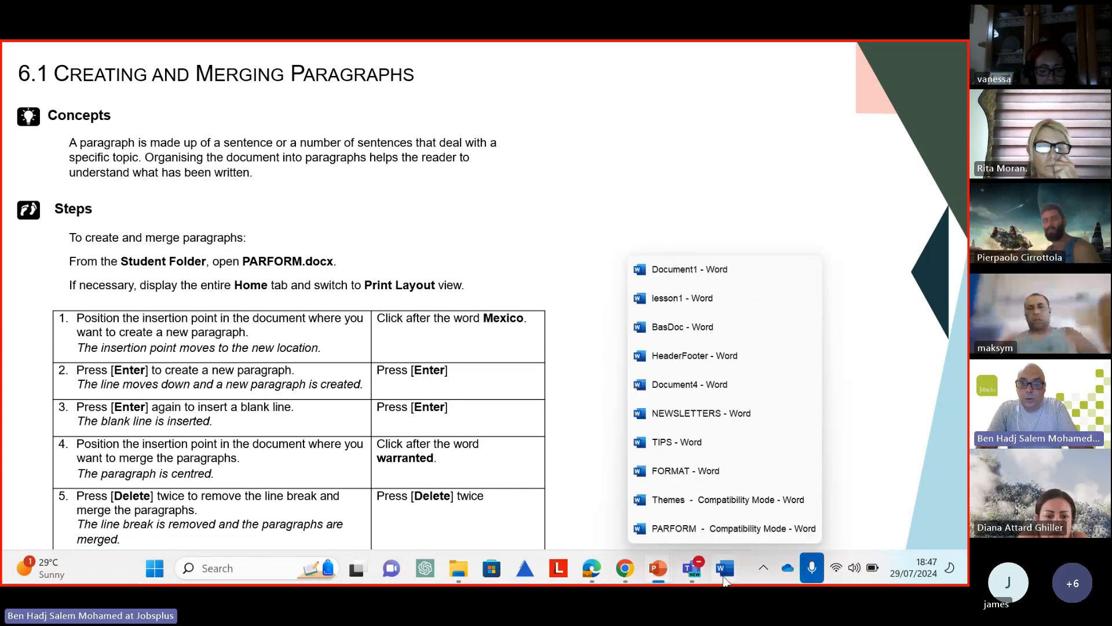
{"action": "left_click", "coordinate": [708, 526]}
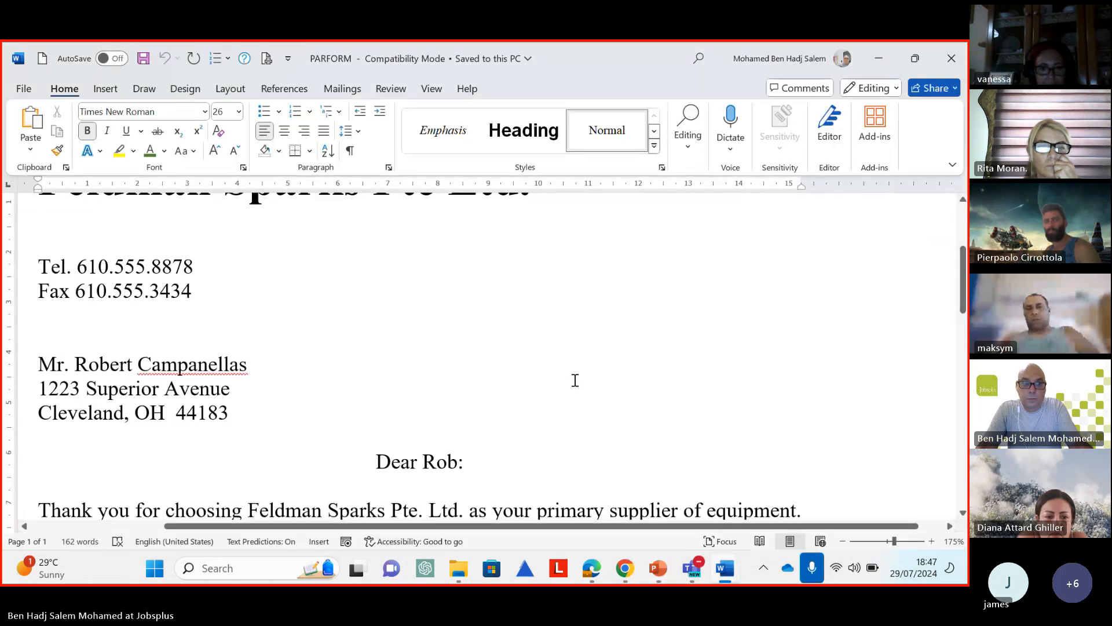
{"action": "scroll", "coordinate": [663, 377], "scroll_direction": "down", "scroll_amount": 3}
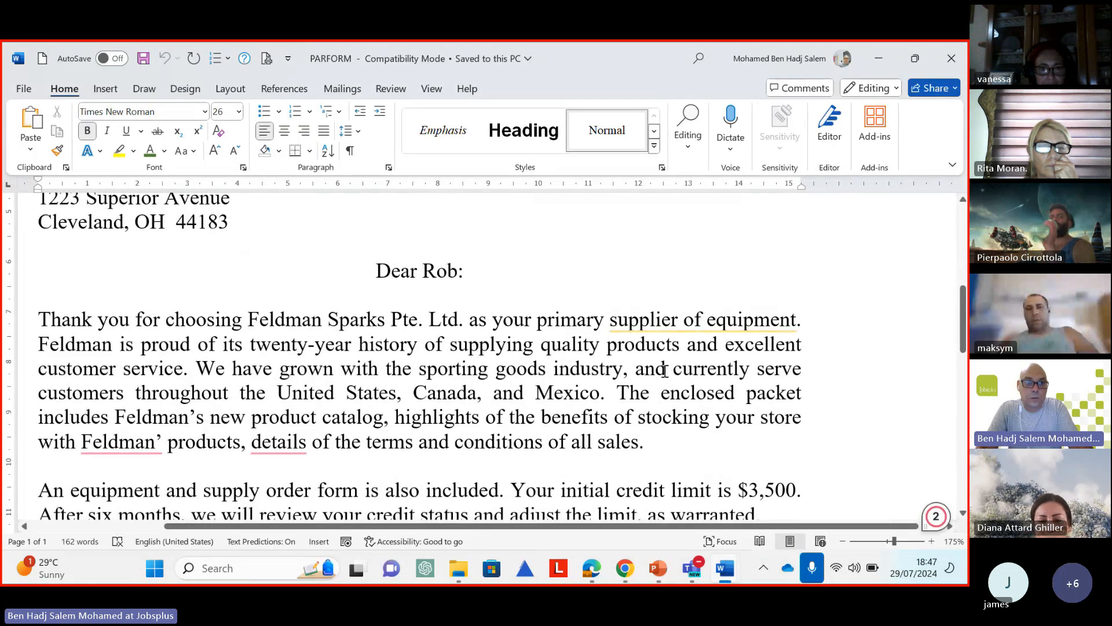
{"action": "scroll", "coordinate": [663, 371], "scroll_direction": "up", "scroll_amount": 4}
{"action": "scroll", "coordinate": [664, 371], "scroll_direction": "down", "scroll_amount": 4}
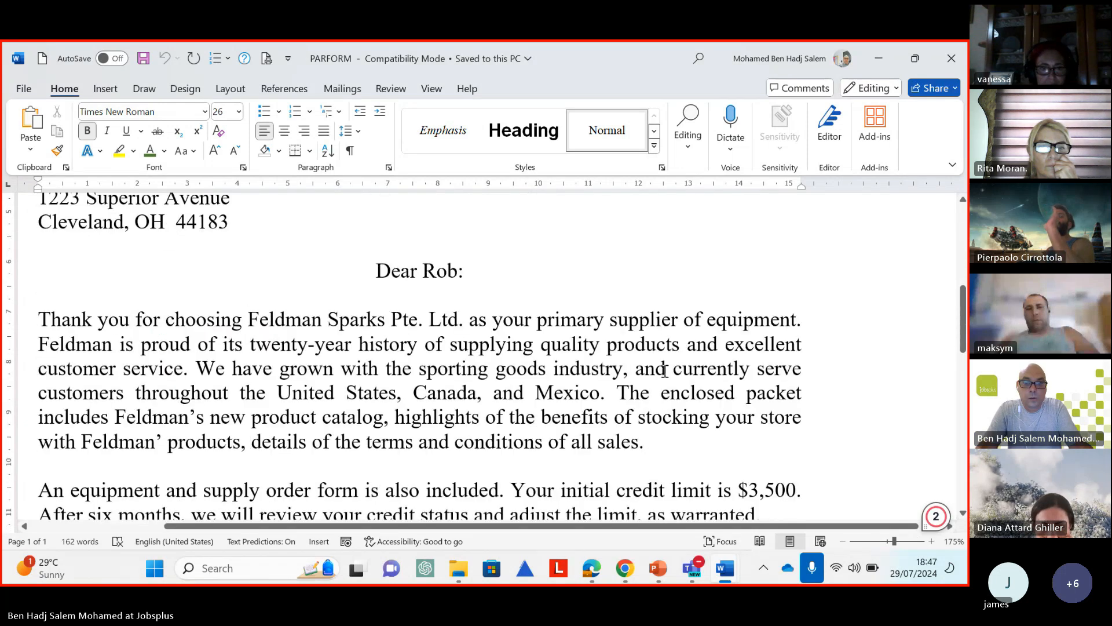
{"action": "left_click", "coordinate": [456, 397]}
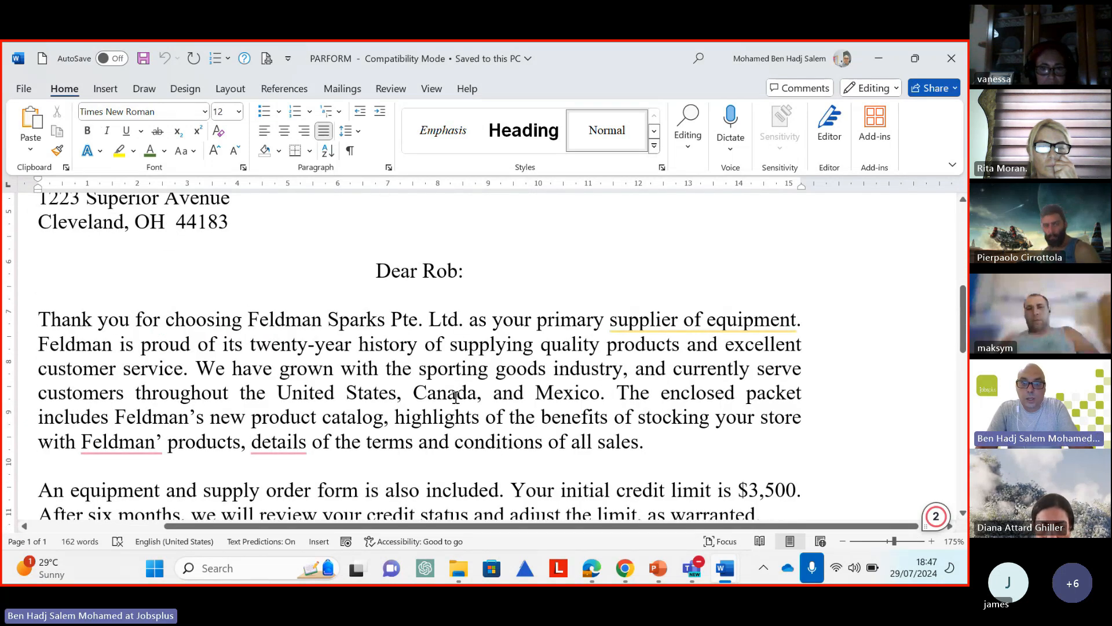
{"action": "double_click", "coordinate": [602, 394]}
{"action": "left_click", "coordinate": [605, 394]}
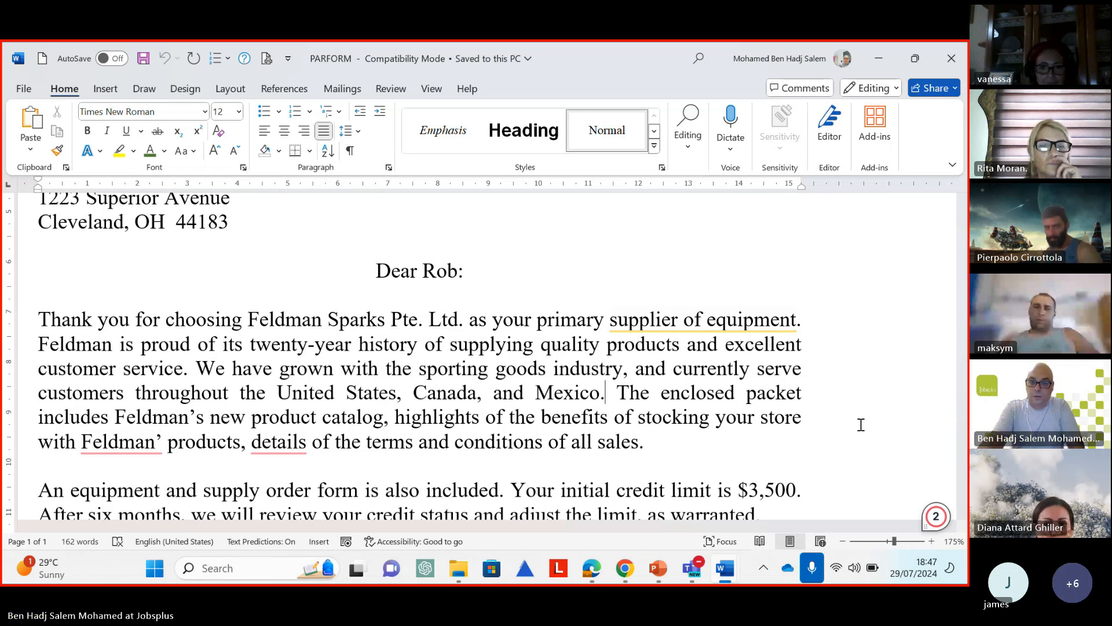
{"action": "key", "text": "Return"}
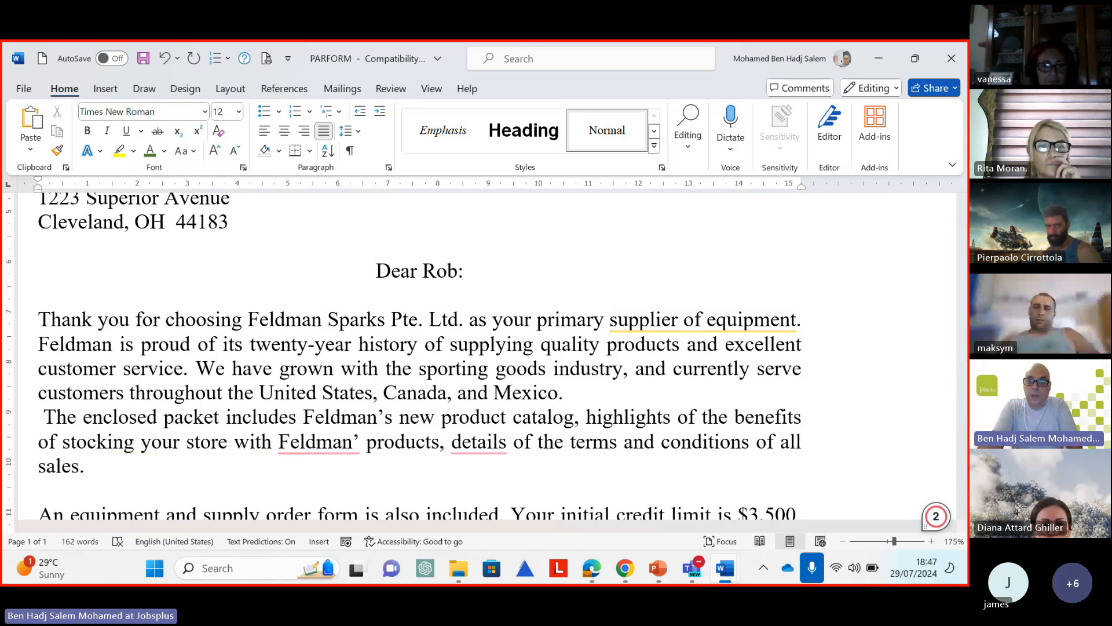
{"action": "key", "text": "Return"}
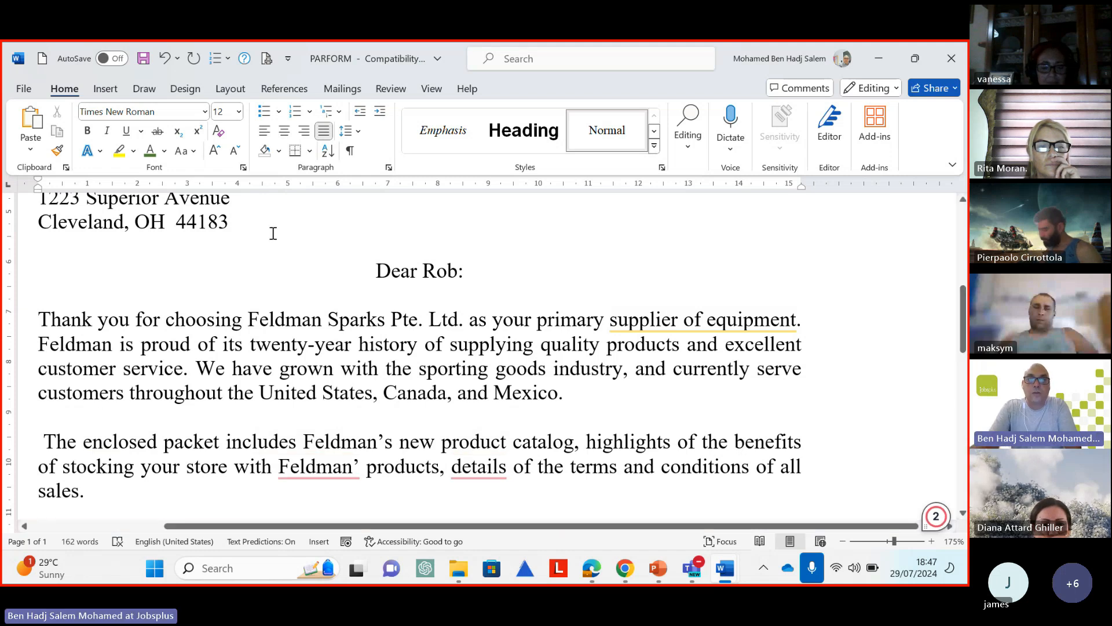
Show the paragraph marks in the letter, hide them again, and switch to the 6.1 Creating and Merging Paragraphs slide in PowerPoint
{"action": "left_click", "coordinate": [350, 152]}
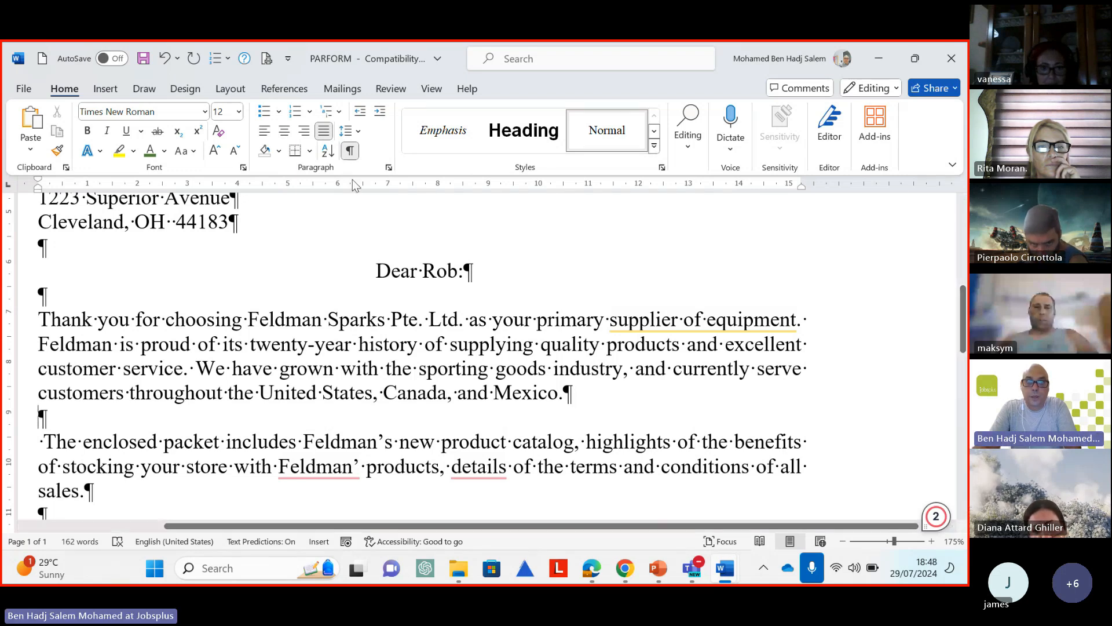
{"action": "left_click", "coordinate": [350, 150]}
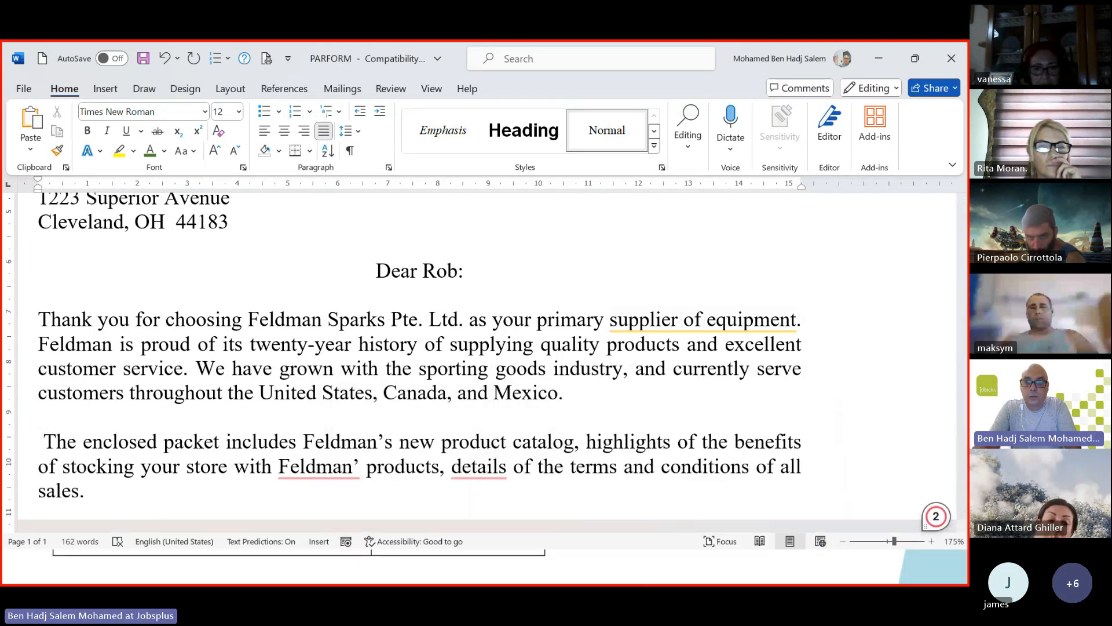
{"action": "mouse_move", "coordinate": [657, 579]}
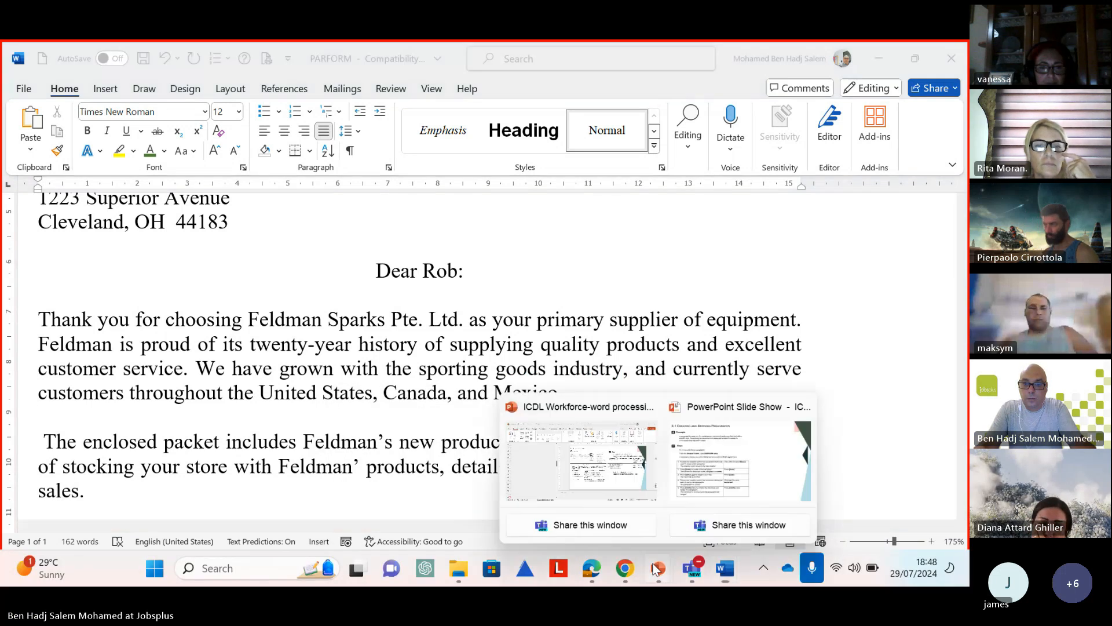
{"action": "left_click", "coordinate": [714, 472]}
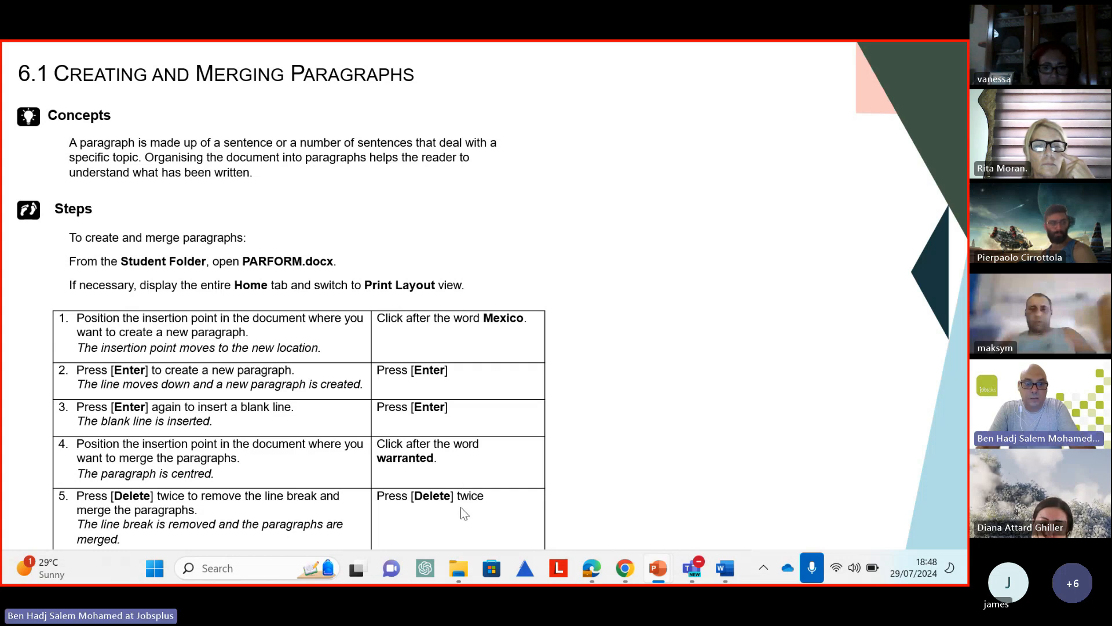
Return to PARFORM in Word and look through the letter's body to locate the word "warranted" and the paragraph after it
{"action": "left_click", "coordinate": [727, 570]}
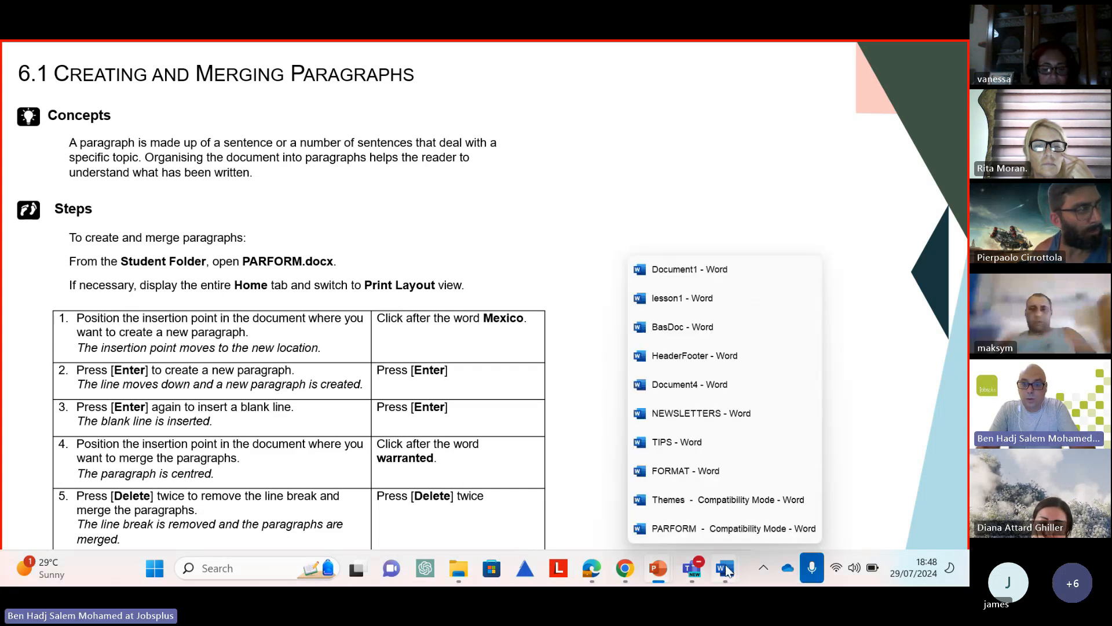
{"action": "left_click", "coordinate": [746, 528]}
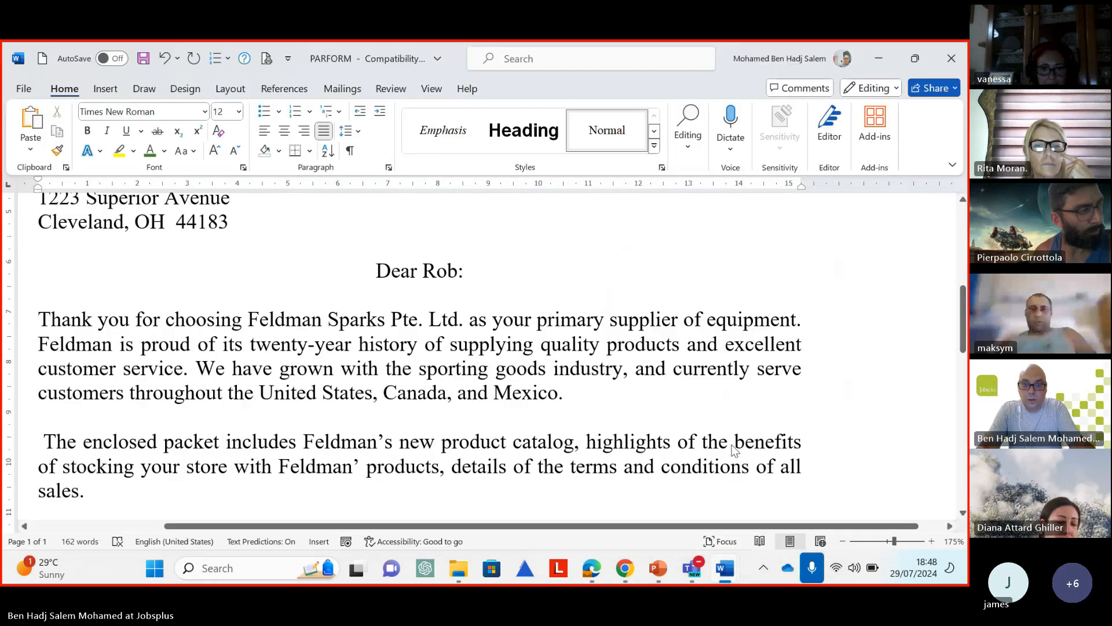
{"action": "scroll", "coordinate": [658, 412], "scroll_direction": "down", "scroll_amount": 1}
{"action": "scroll", "coordinate": [658, 412], "scroll_direction": "down", "scroll_amount": 3}
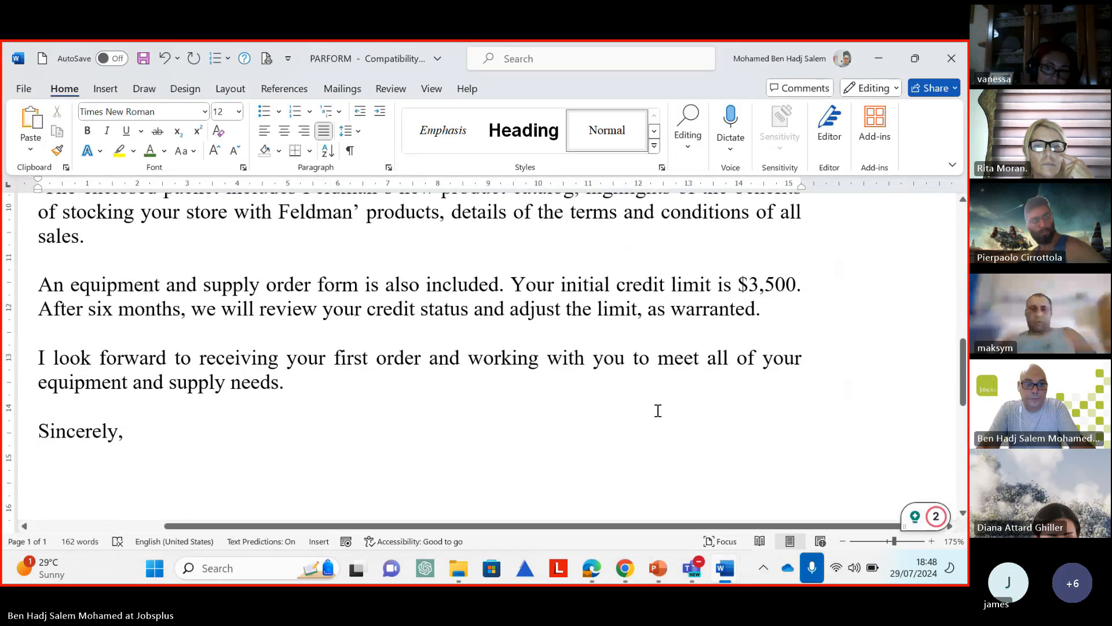
{"action": "scroll", "coordinate": [658, 412], "scroll_direction": "up", "scroll_amount": 1}
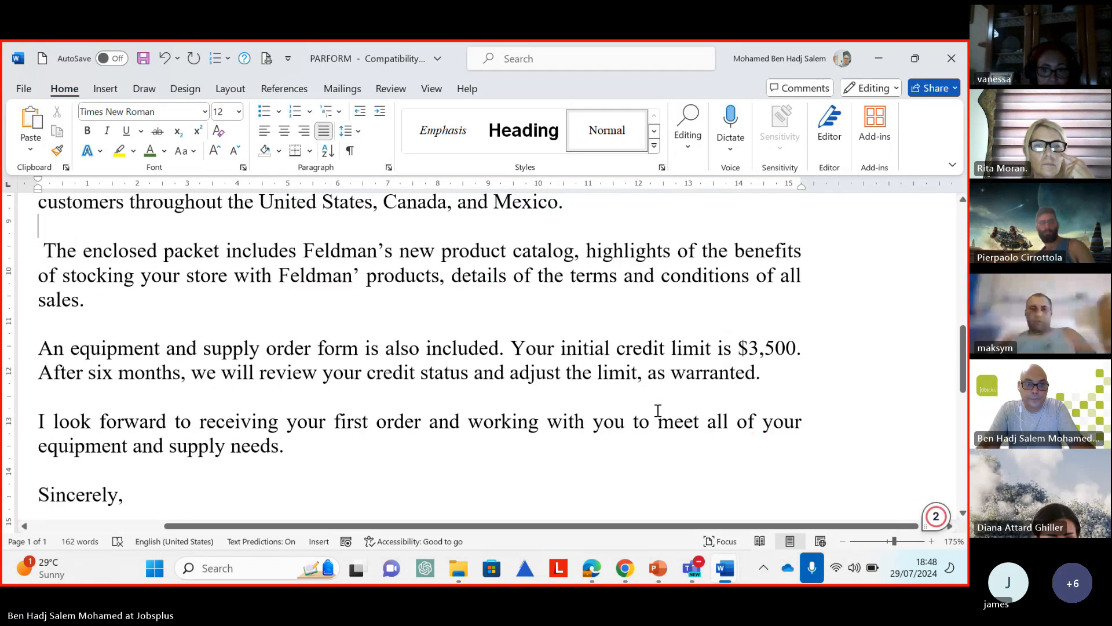
{"action": "scroll", "coordinate": [659, 410], "scroll_direction": "up", "scroll_amount": 1}
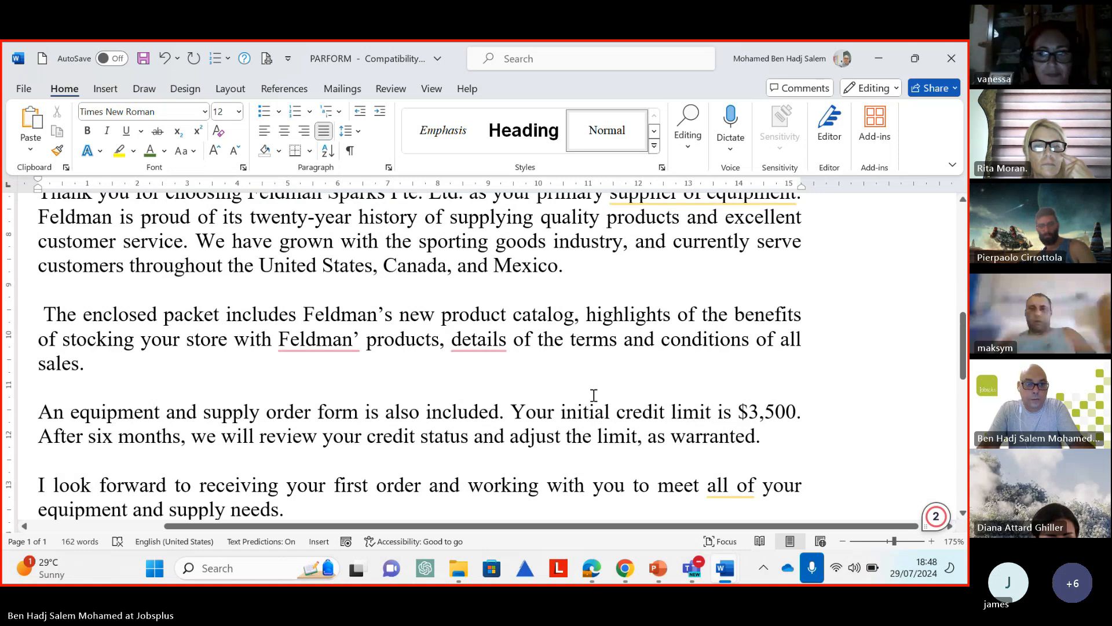
{"action": "scroll", "coordinate": [594, 395], "scroll_direction": "down", "scroll_amount": 3}
{"action": "scroll", "coordinate": [594, 395], "scroll_direction": "up", "scroll_amount": 1}
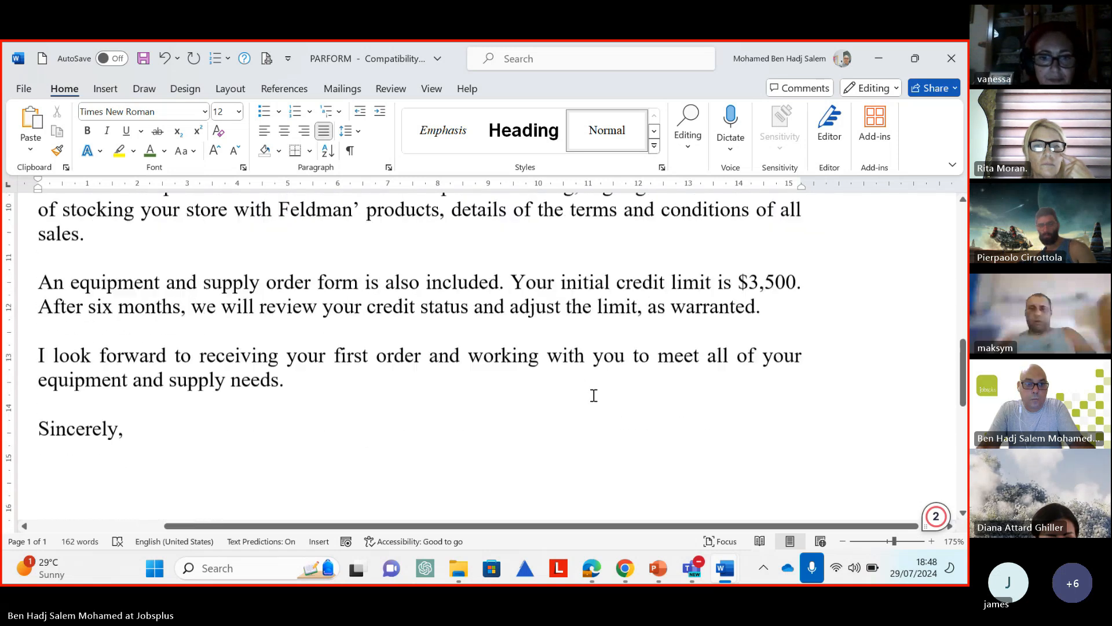
{"action": "scroll", "coordinate": [594, 395], "scroll_direction": "up", "scroll_amount": 3}
{"action": "scroll", "coordinate": [594, 395], "scroll_direction": "down", "scroll_amount": 2}
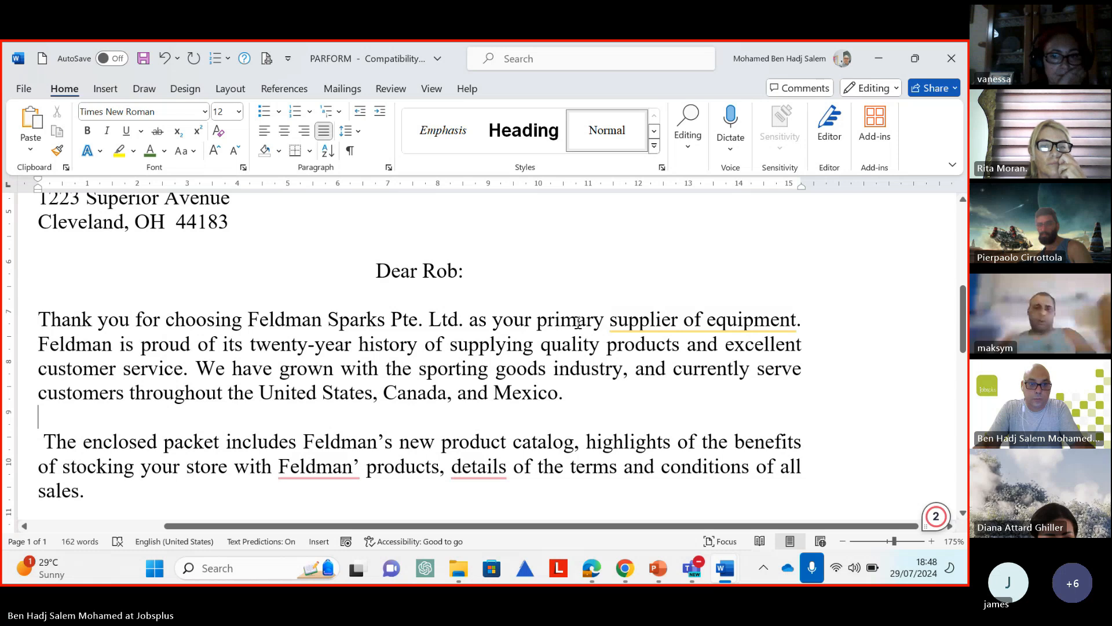
{"action": "scroll", "coordinate": [578, 324], "scroll_direction": "down", "scroll_amount": 4}
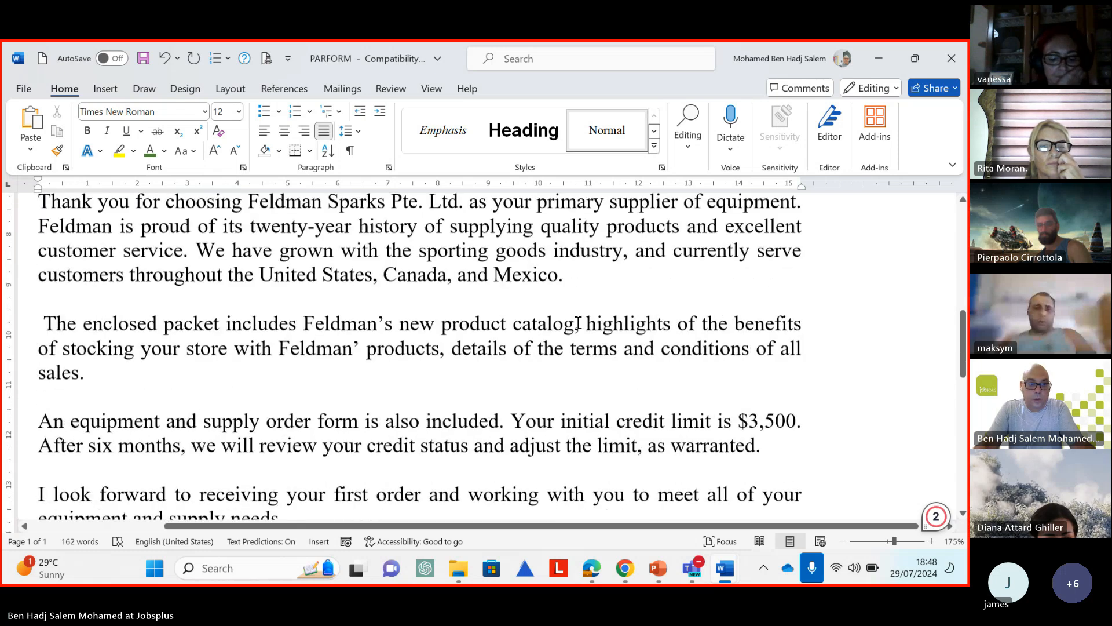
{"action": "mouse_move", "coordinate": [775, 440]}
{"action": "left_mouse_down"}
{"action": "mouse_move", "coordinate": [695, 442]}
{"action": "mouse_move", "coordinate": [782, 449]}
{"action": "left_mouse_up"}
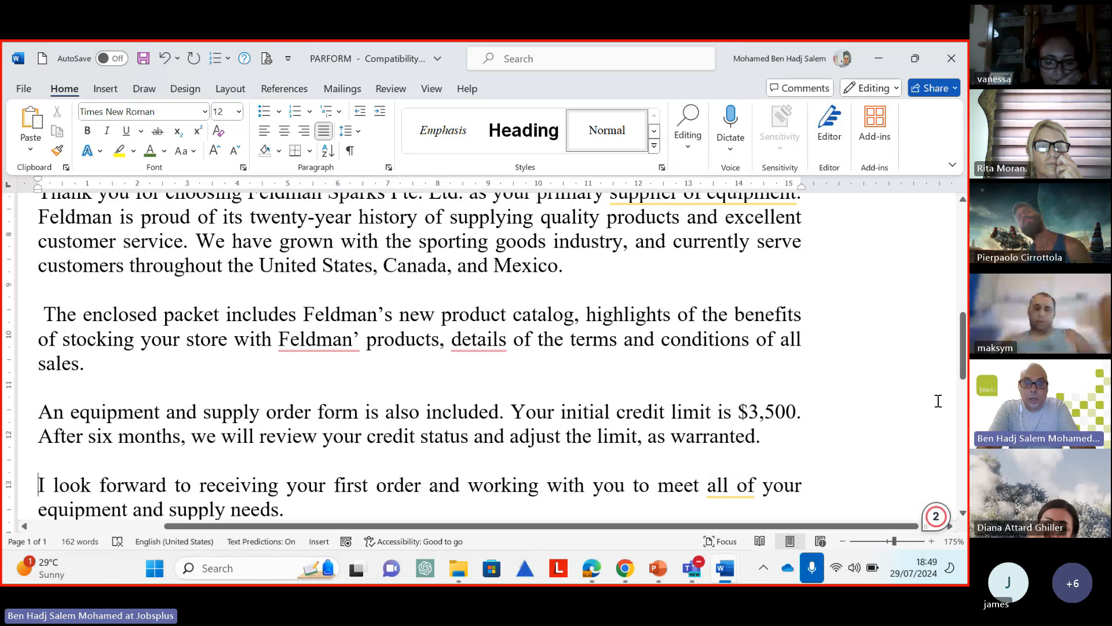
{"action": "scroll", "coordinate": [933, 399], "scroll_direction": "down", "scroll_amount": 1}
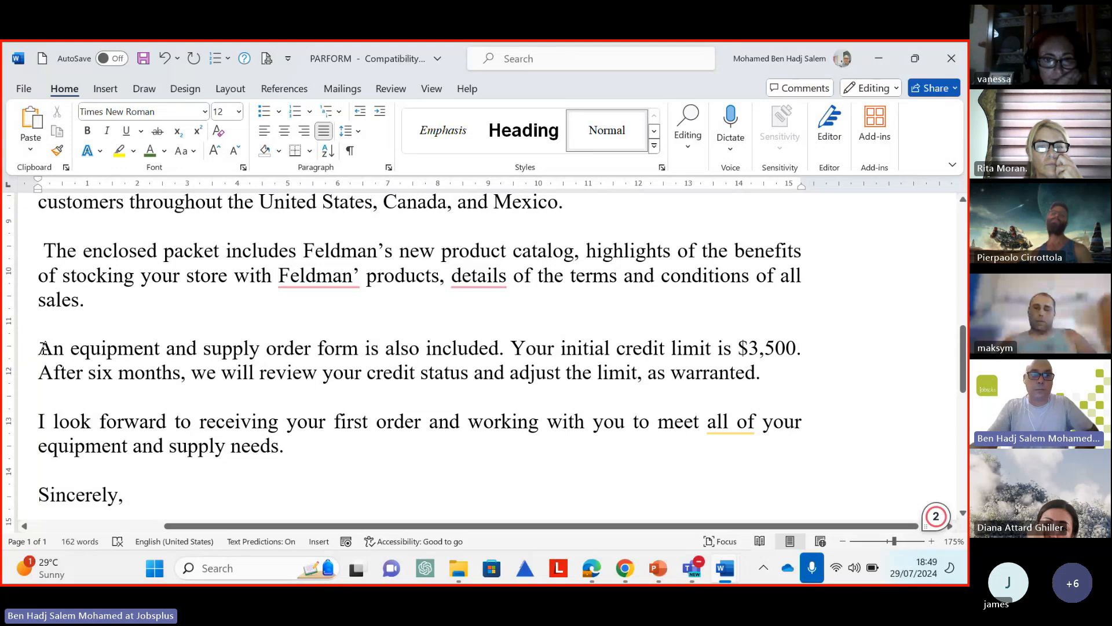
Merge the "I look forward" paragraph into the one ending "as warranted.", deleting its leading "I", and select part of the merged text to check it
{"action": "left_click_drag", "start_coordinate": [37, 348], "coordinate": [788, 376]}
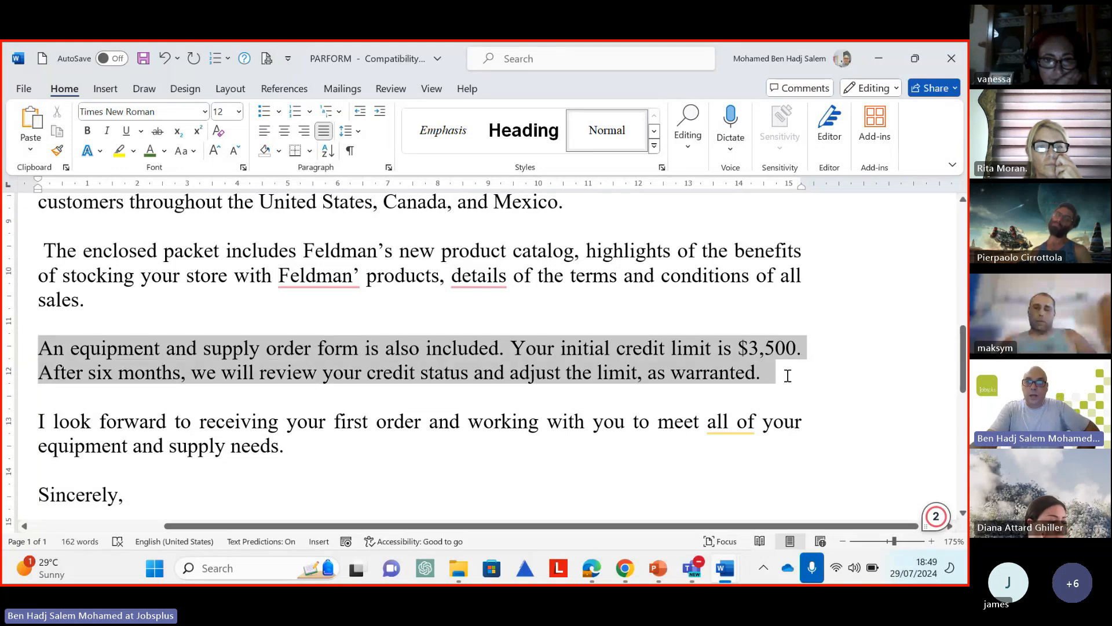
{"action": "left_click", "coordinate": [70, 421]}
{"action": "left_click_drag", "start_coordinate": [39, 421], "coordinate": [269, 444]}
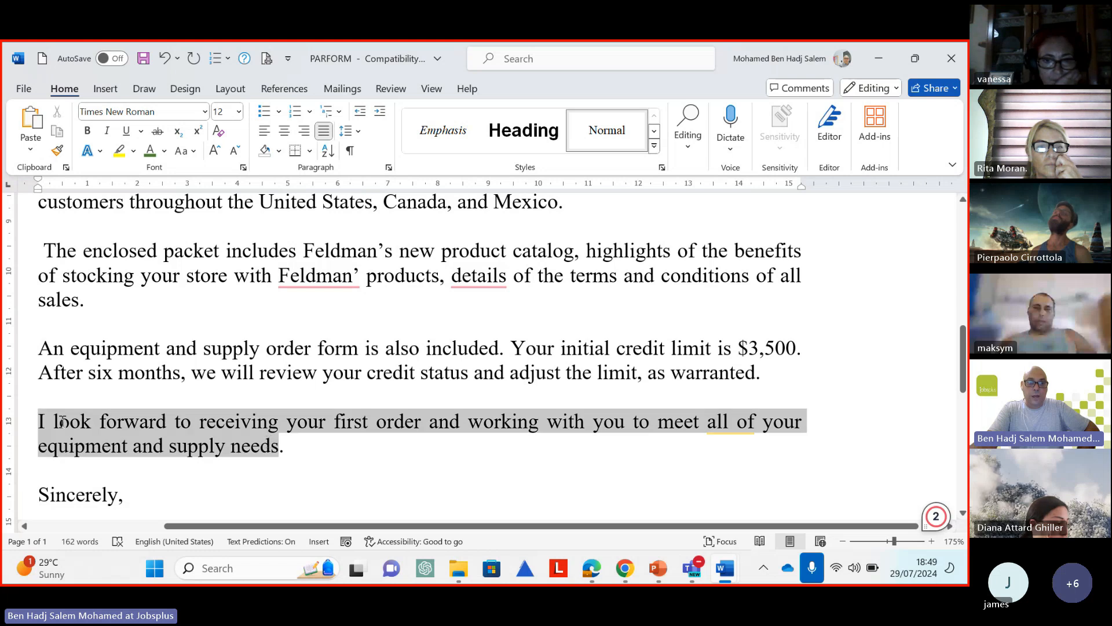
{"action": "left_click", "coordinate": [888, 474]}
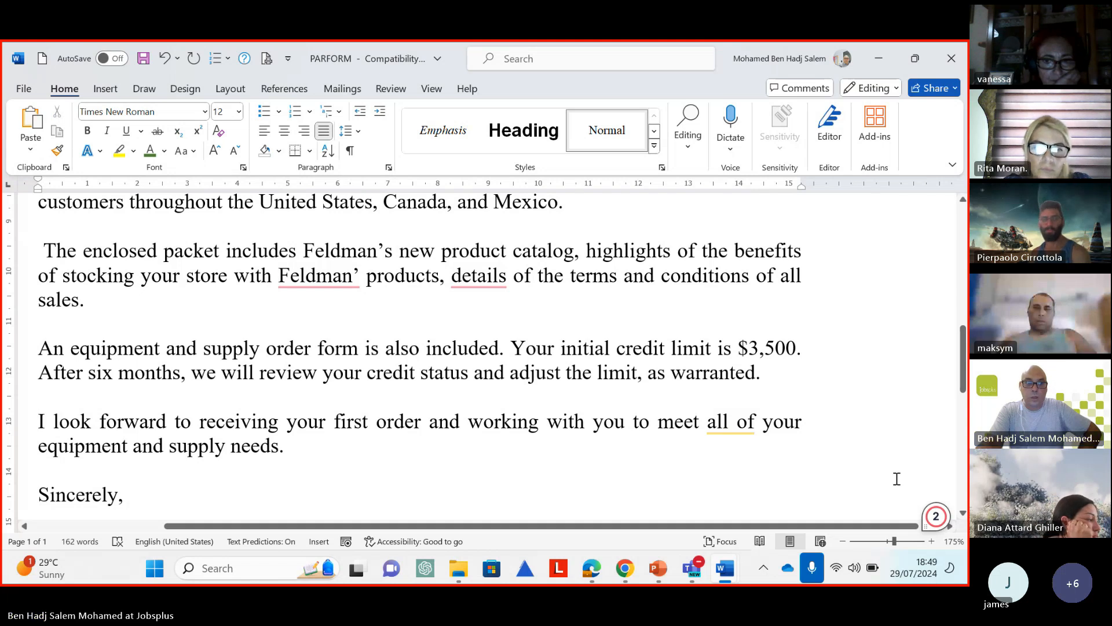
{"action": "key", "text": "BackSpace"}
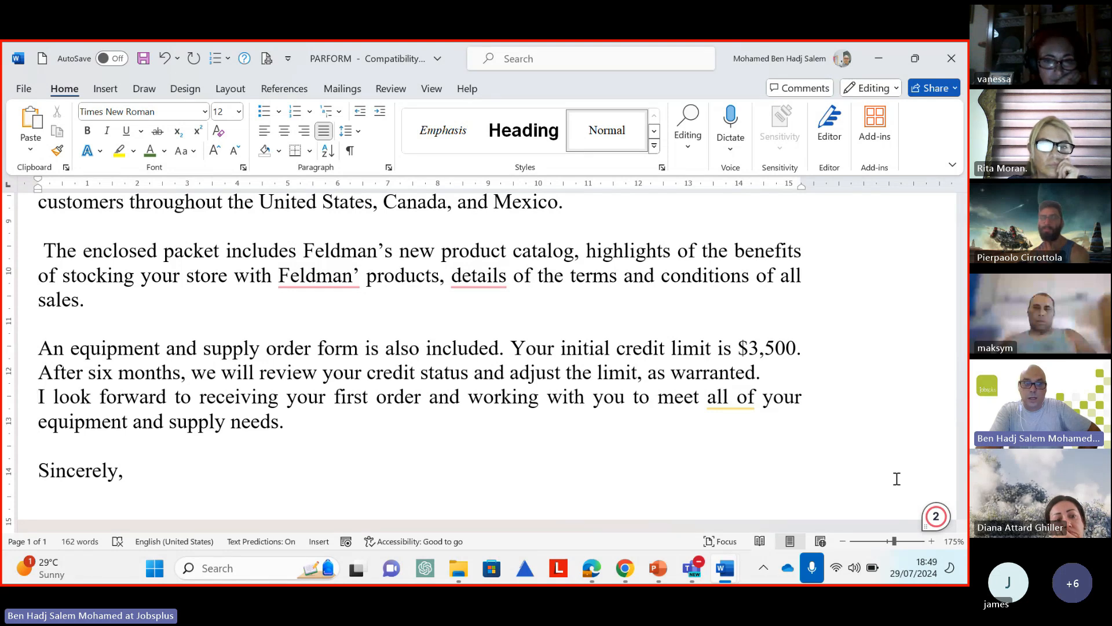
{"action": "key", "text": "Delete"}
{"action": "key", "text": "Delete"}
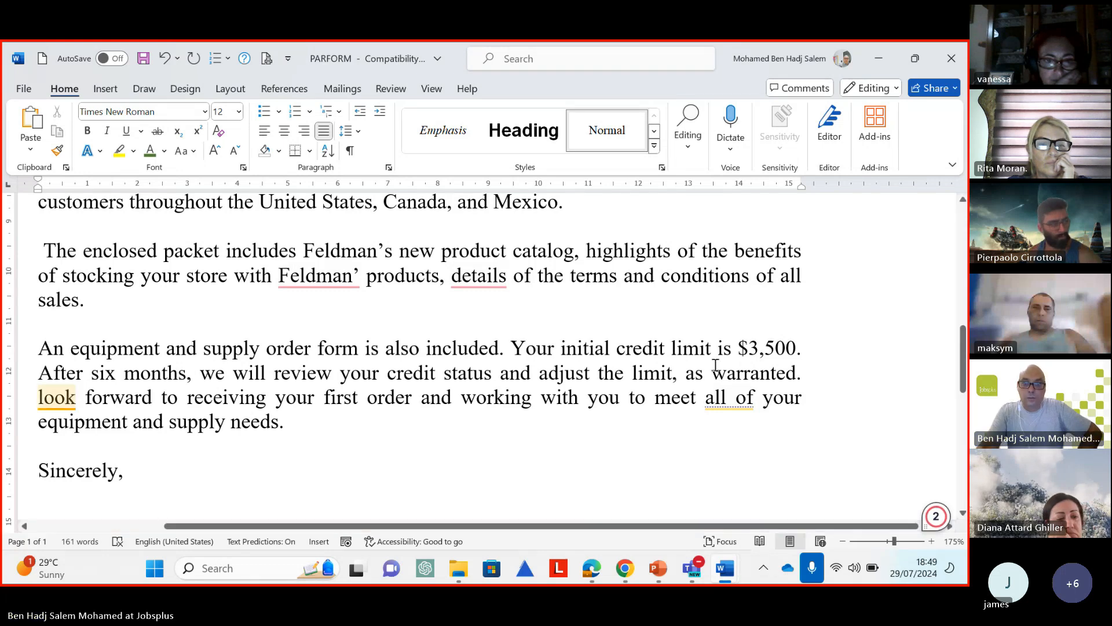
{"action": "left_click", "coordinate": [57, 397]}
{"action": "left_click_drag", "start_coordinate": [38, 348], "coordinate": [301, 427]}
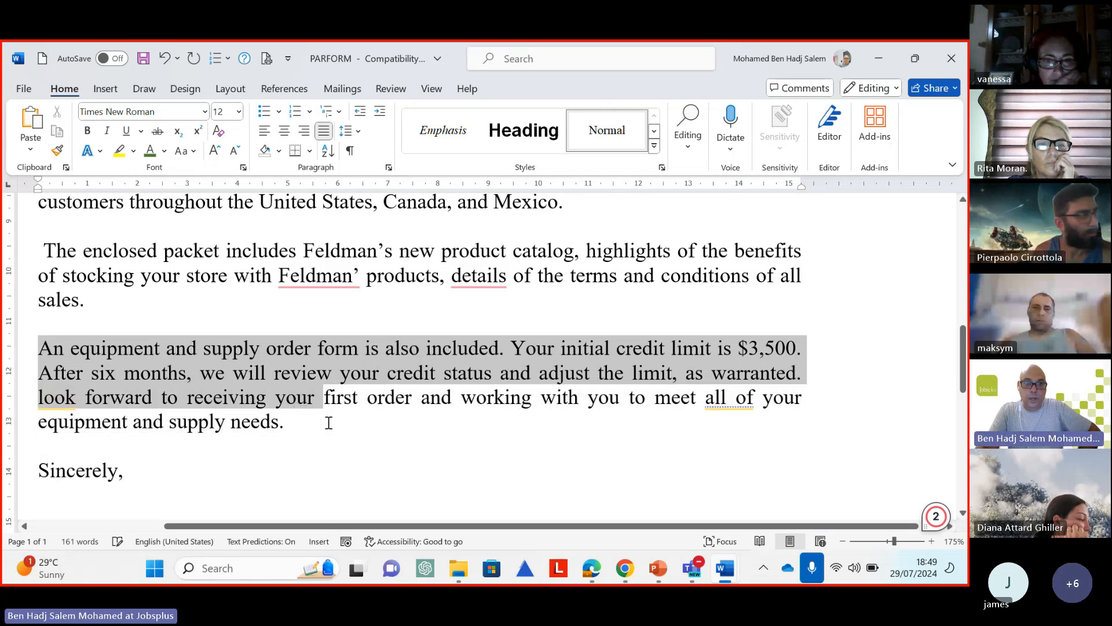
{"action": "left_click", "coordinate": [355, 422]}
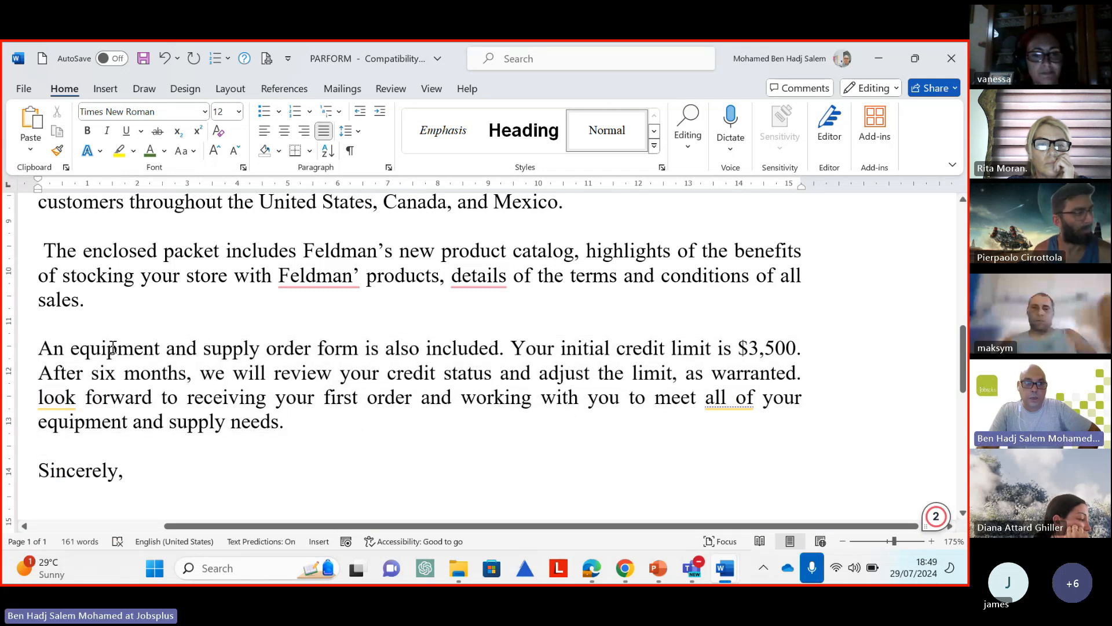
Merge "The enclosed packet" paragraph back directly after "Mexico." without a space, and select the combined paragraph to check it
{"action": "scroll", "coordinate": [122, 342], "scroll_direction": "up", "scroll_amount": 3}
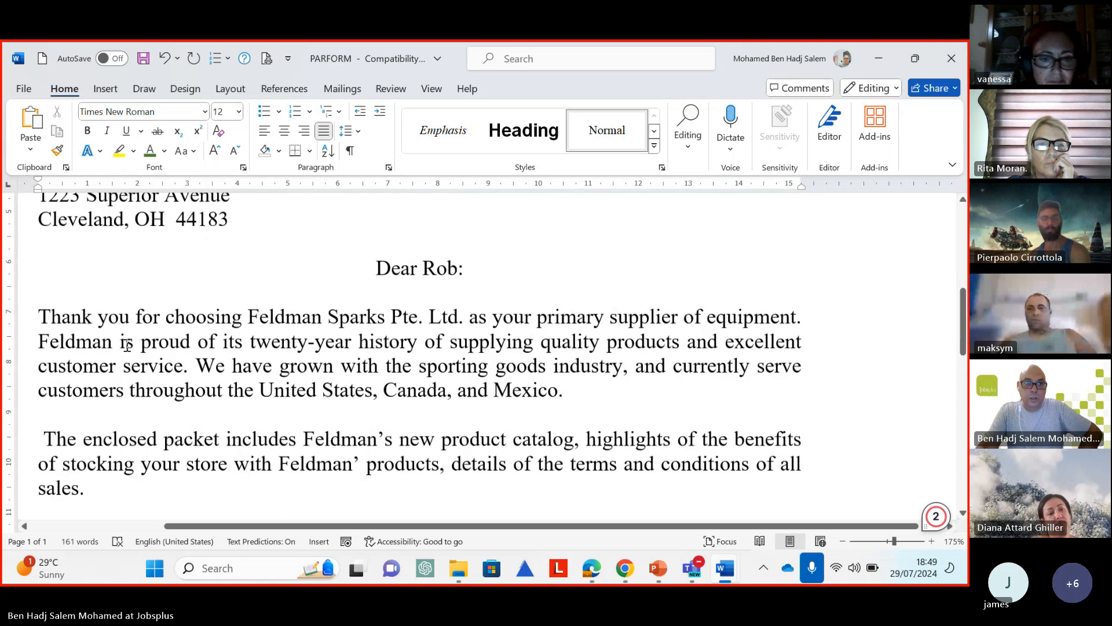
{"action": "left_click_drag", "start_coordinate": [39, 317], "coordinate": [214, 366]}
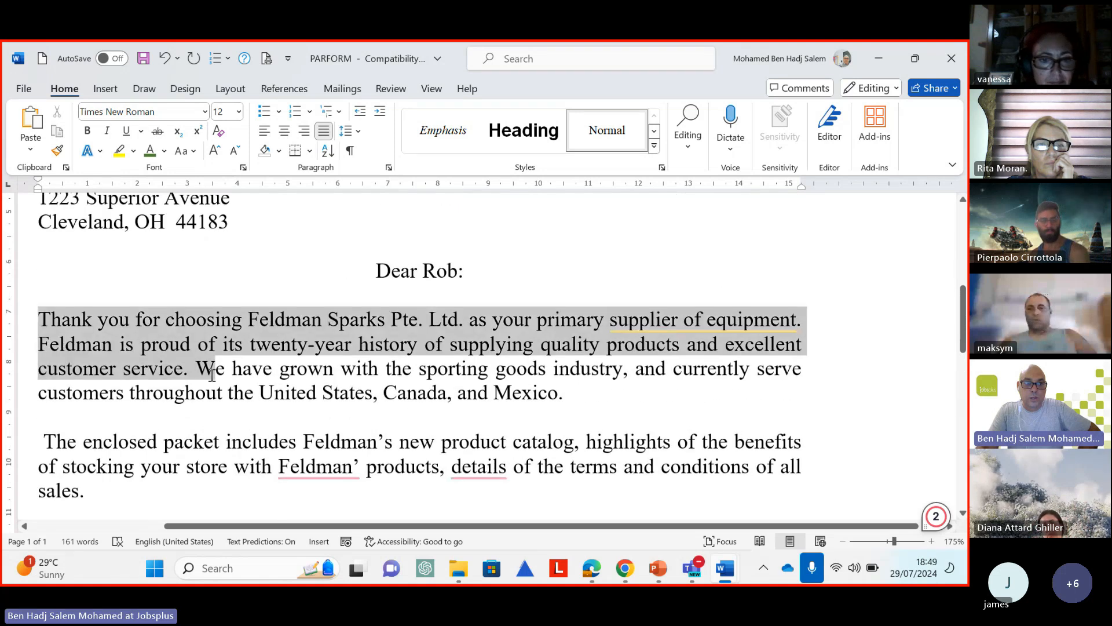
{"action": "left_click", "coordinate": [45, 440]}
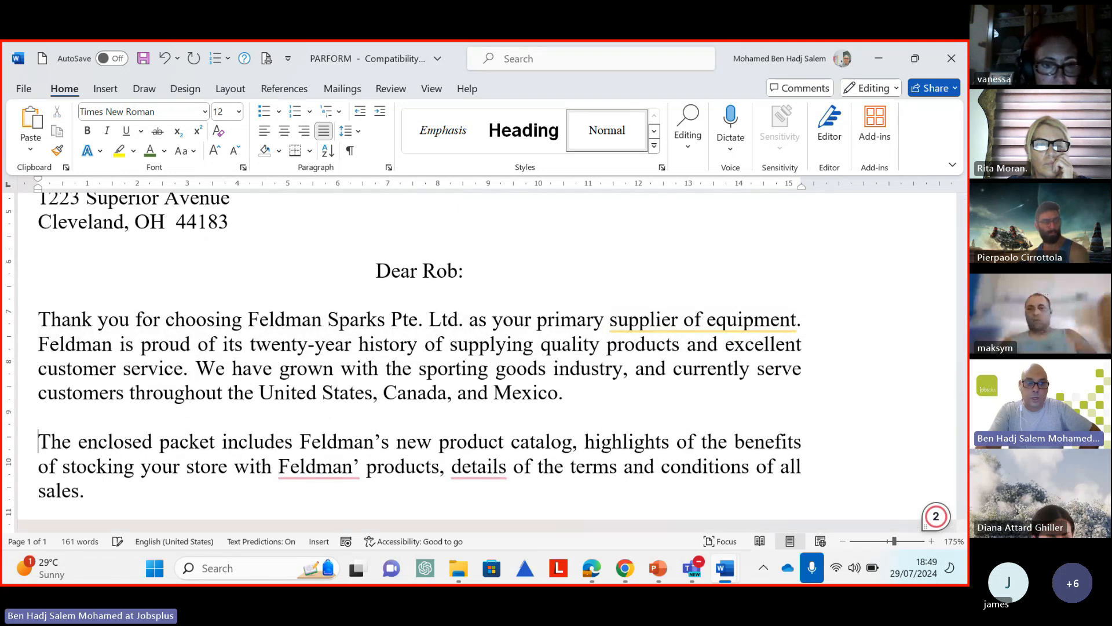
{"action": "key", "text": "BackSpace"}
{"action": "key", "text": "BackSpace"}
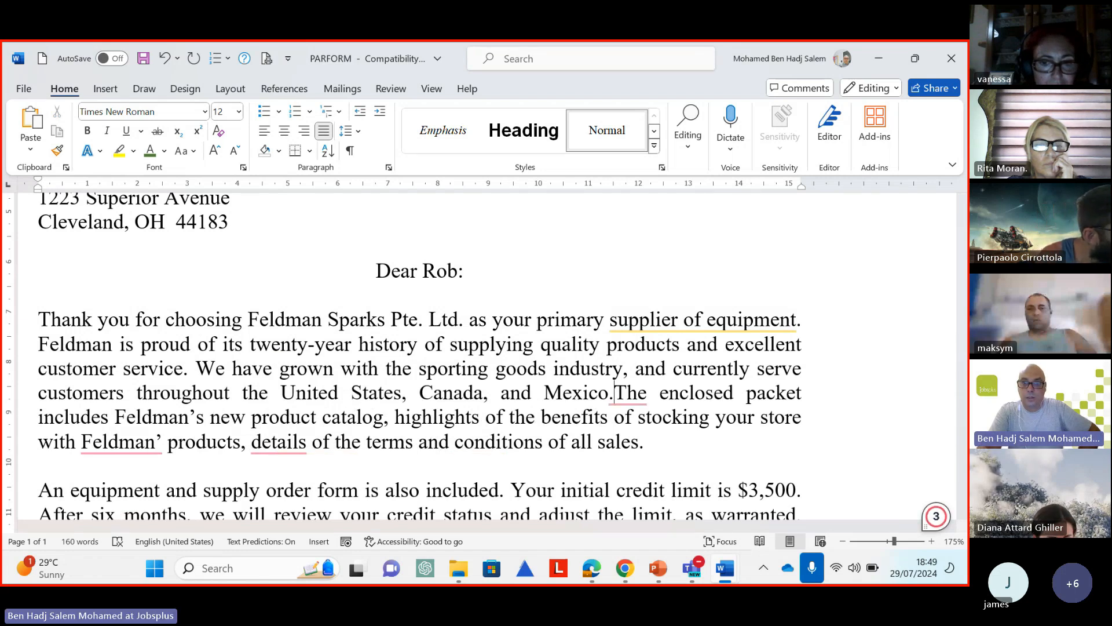
{"action": "left_click_drag", "start_coordinate": [39, 319], "coordinate": [617, 442]}
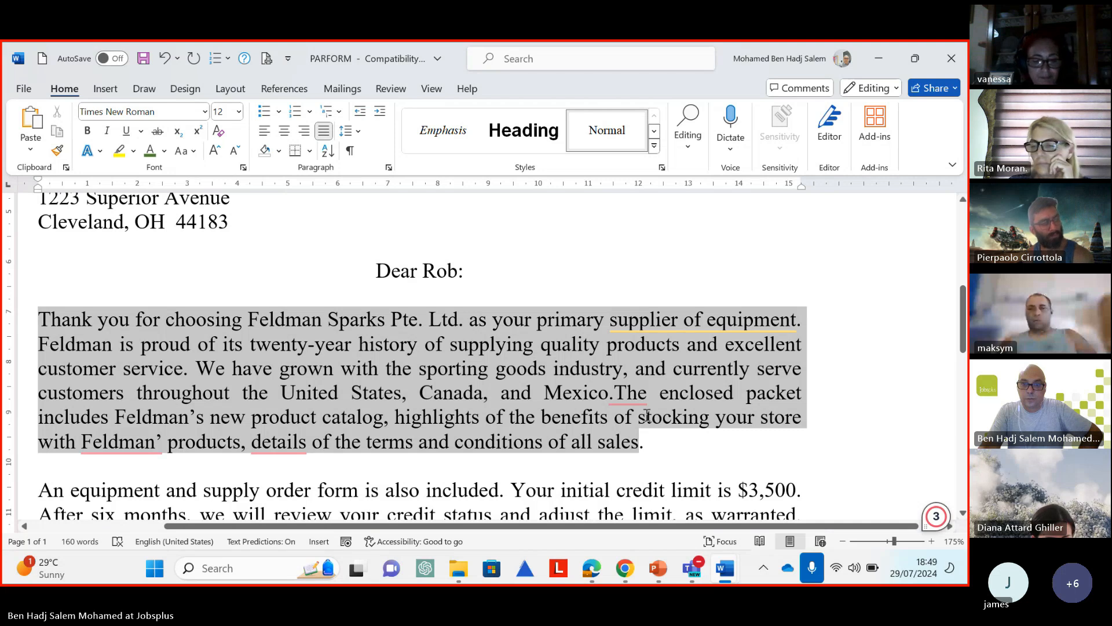
{"action": "left_click", "coordinate": [640, 391]}
{"action": "left_click", "coordinate": [852, 278]}
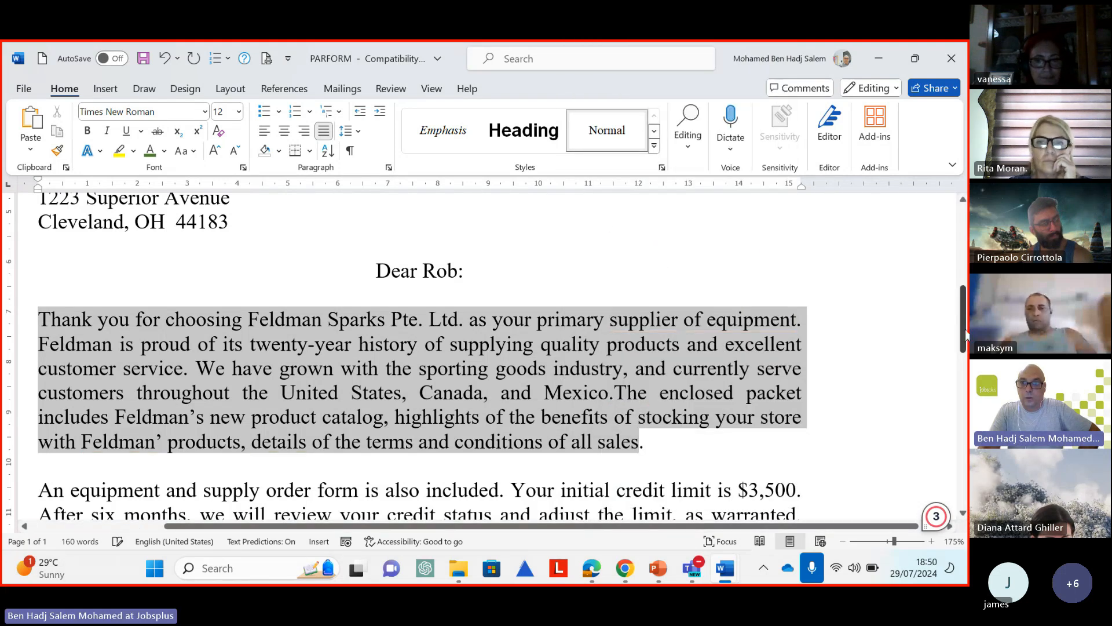
Split the first body paragraph after "Mexico." so "The enclosed packet" starts a new paragraph, and highlight both paragraphs to compare them
{"action": "left_click", "coordinate": [616, 394]}
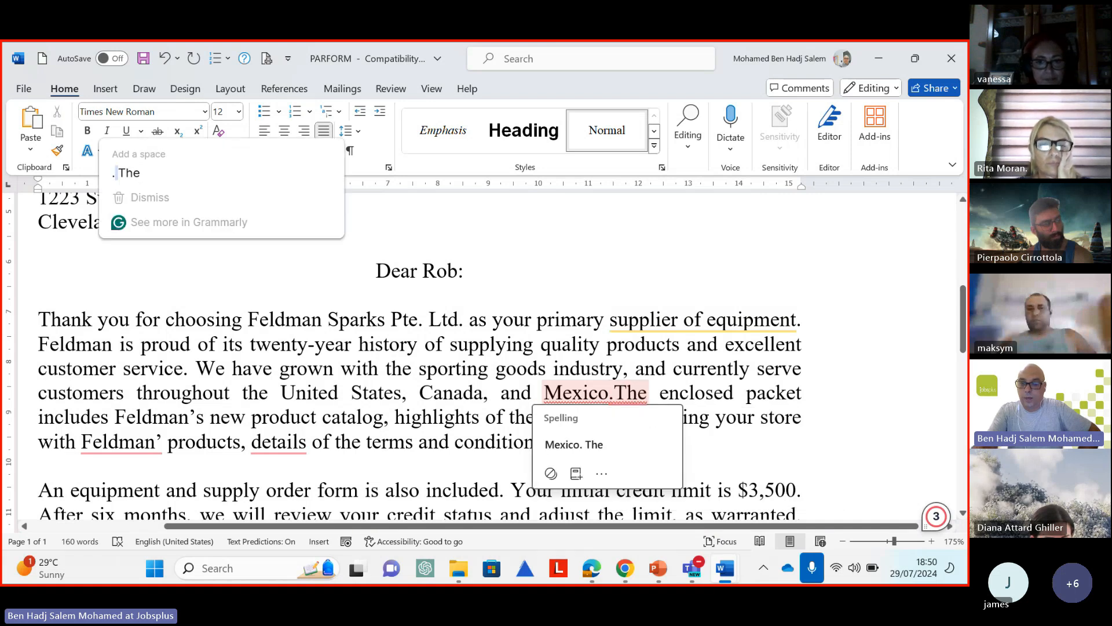
{"action": "key", "text": "Return"}
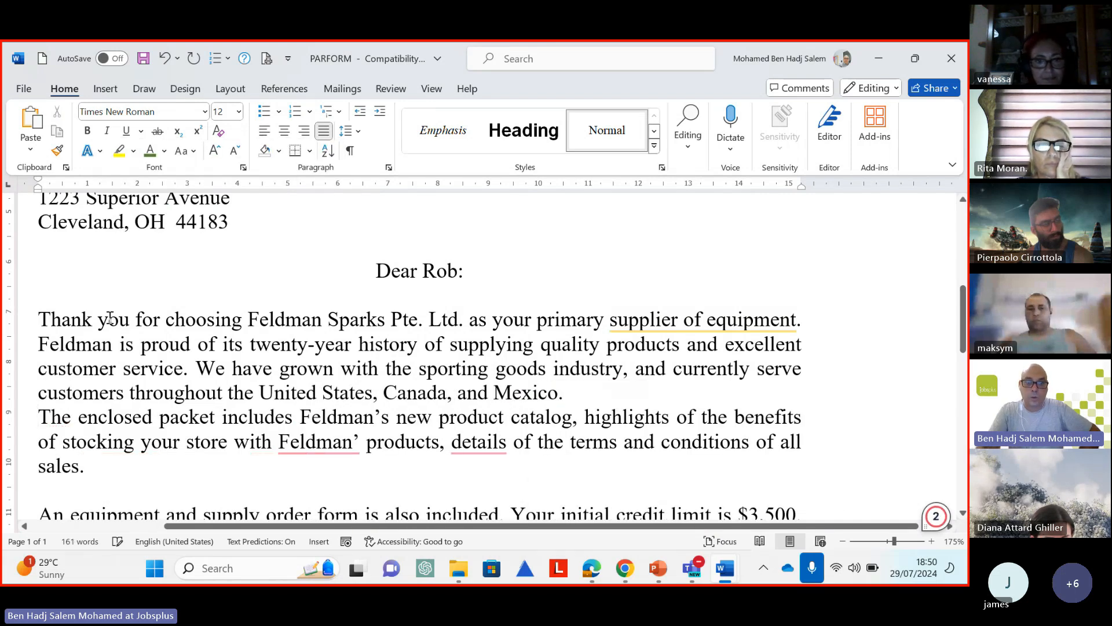
{"action": "left_click_drag", "start_coordinate": [42, 319], "coordinate": [663, 385]}
{"action": "left_click_drag", "start_coordinate": [42, 411], "coordinate": [149, 476]}
{"action": "left_click", "coordinate": [478, 320]}
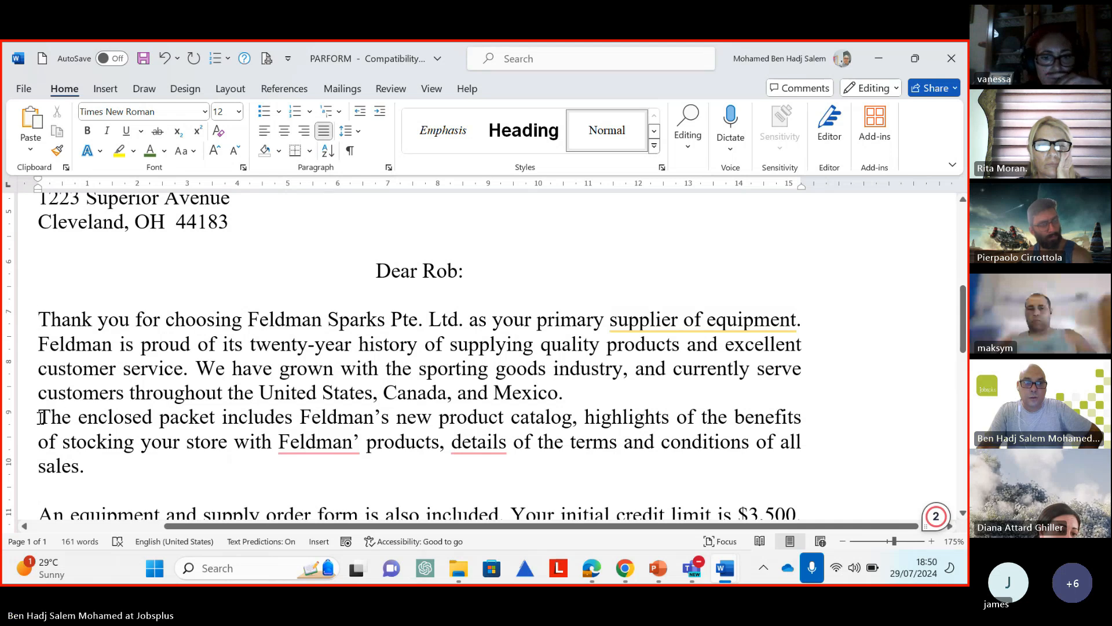
{"action": "left_click_drag", "start_coordinate": [50, 434], "coordinate": [82, 470]}
{"action": "left_click_drag", "start_coordinate": [40, 319], "coordinate": [566, 395]}
{"action": "left_click_drag", "start_coordinate": [39, 418], "coordinate": [103, 480]}
{"action": "left_click", "coordinate": [614, 462]}
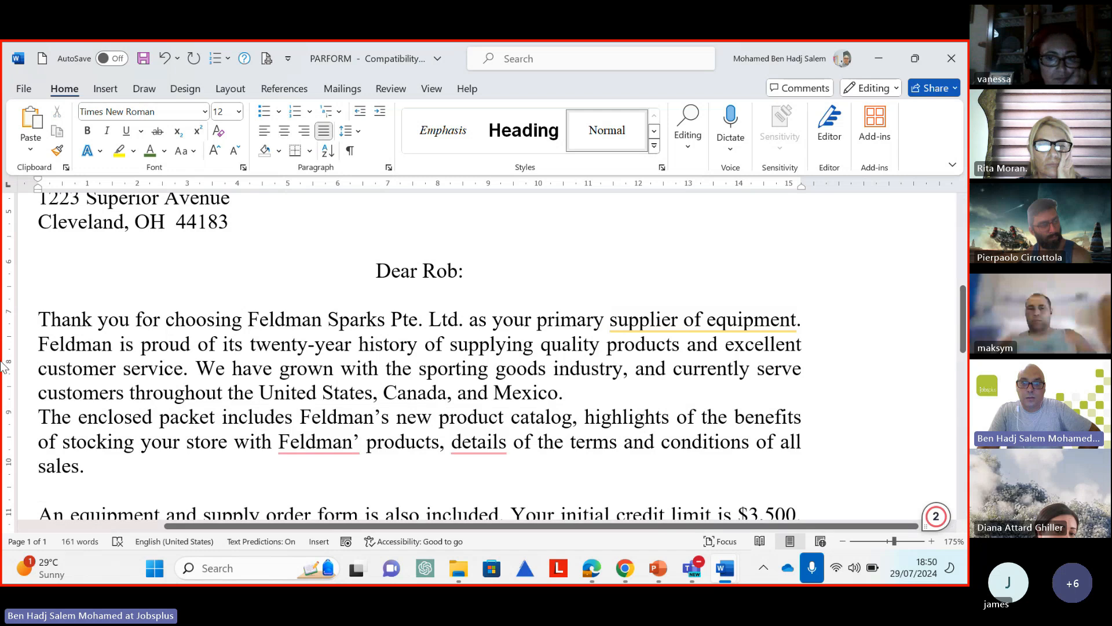
{"action": "left_click", "coordinate": [757, 390]}
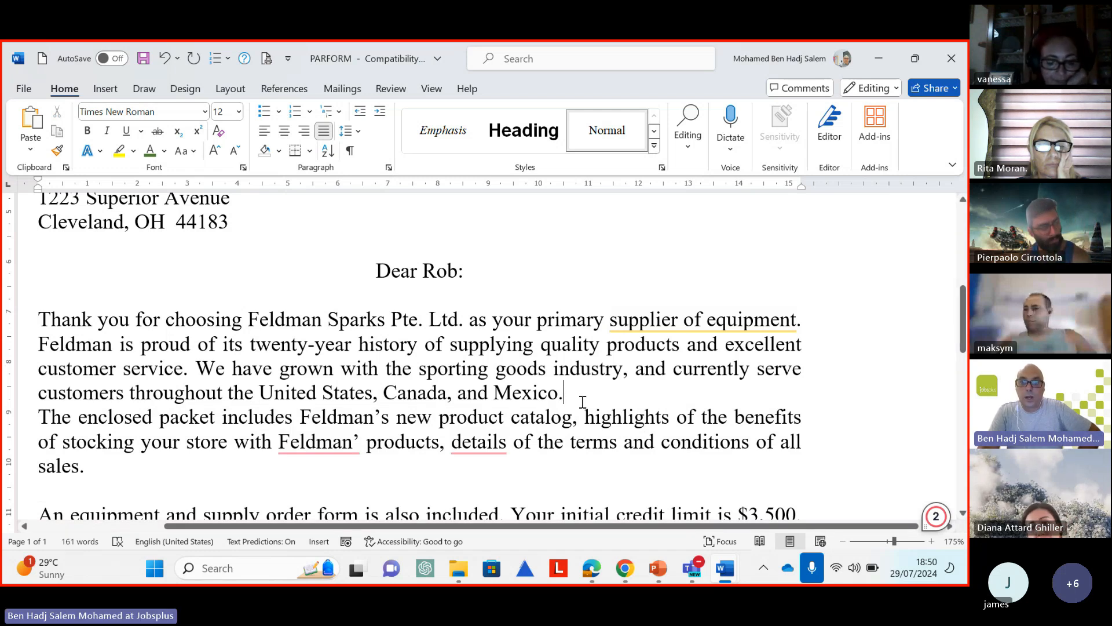
Highlight "The enclosed packet" paragraph and join it back onto the end of the paragraph ending "Mexico."
{"action": "left_click_drag", "start_coordinate": [43, 416], "coordinate": [110, 471]}
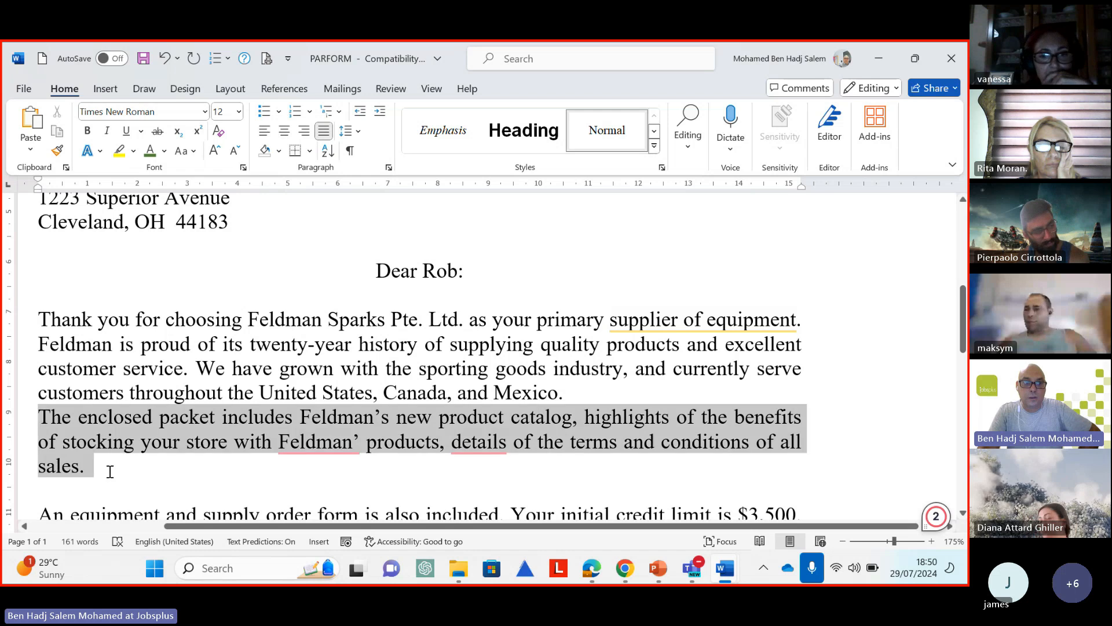
{"action": "left_click", "coordinate": [72, 415]}
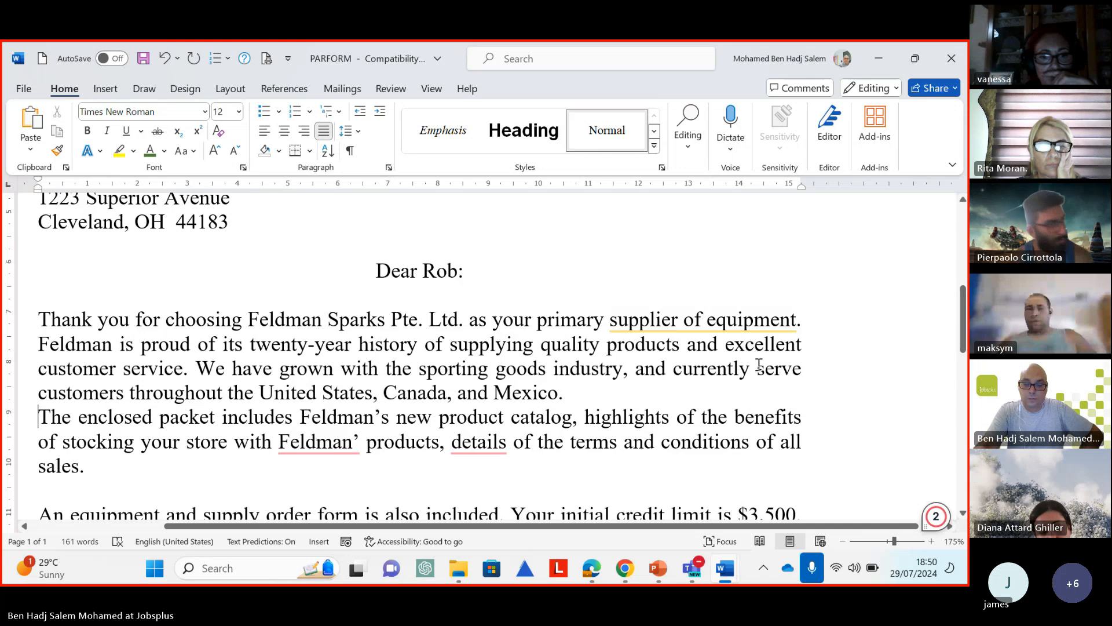
{"action": "key", "text": "BackSpace"}
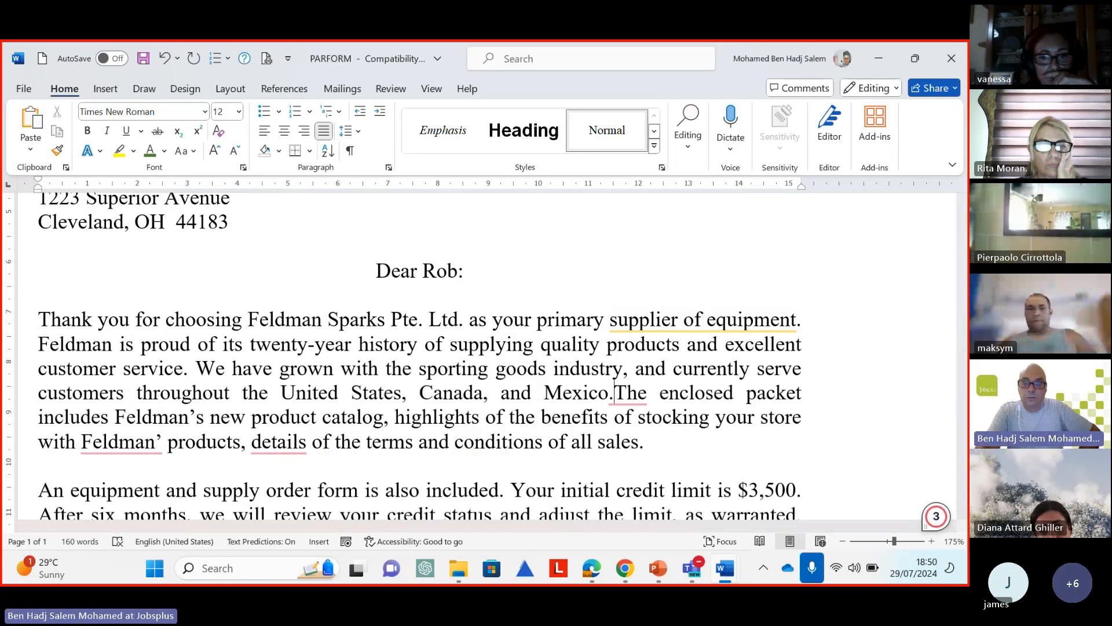
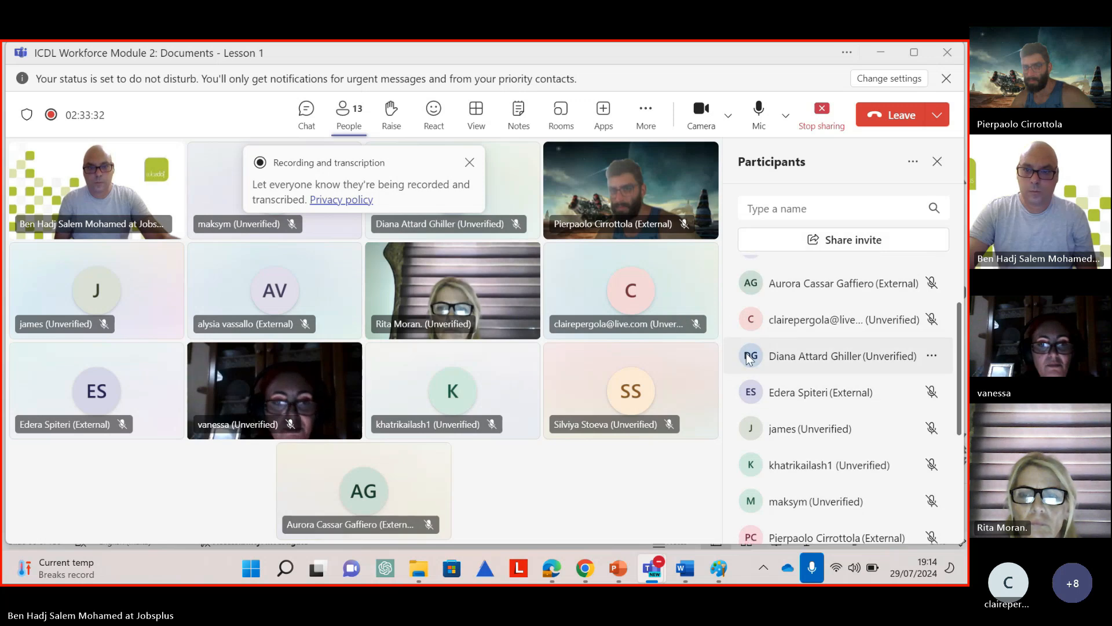
Look through the Teams meeting's participant list, and open and dismiss one guest's contact card
{"action": "scroll", "coordinate": [946, 448], "scroll_direction": "down", "scroll_amount": 2}
{"action": "scroll", "coordinate": [924, 437], "scroll_direction": "down", "scroll_amount": 1}
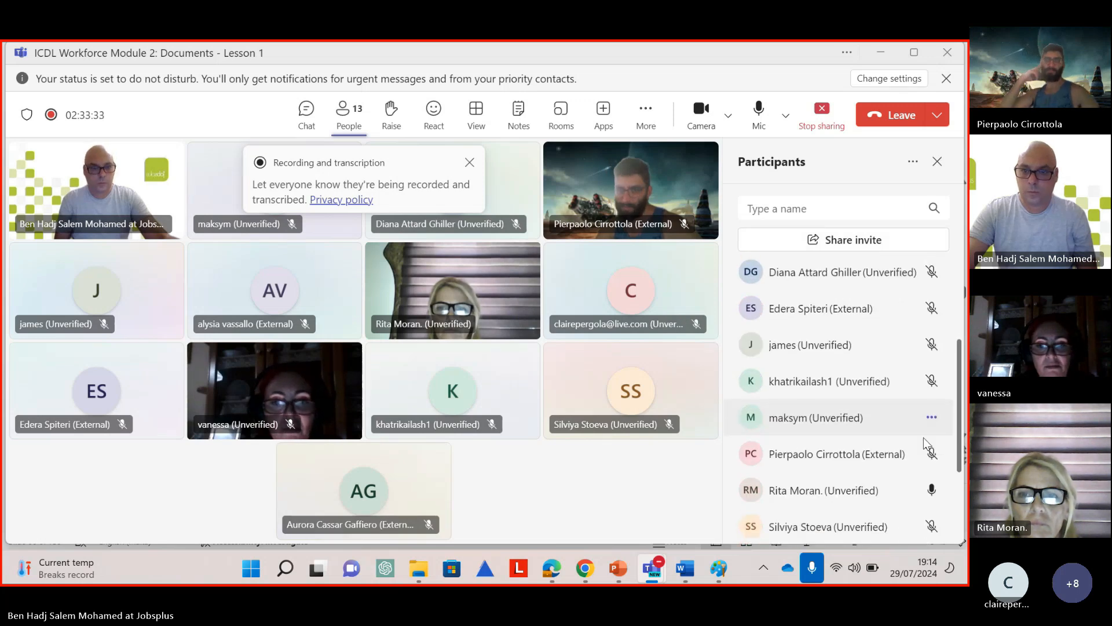
{"action": "scroll", "coordinate": [924, 437], "scroll_direction": "down", "scroll_amount": 4}
{"action": "scroll", "coordinate": [923, 436], "scroll_direction": "up", "scroll_amount": 2}
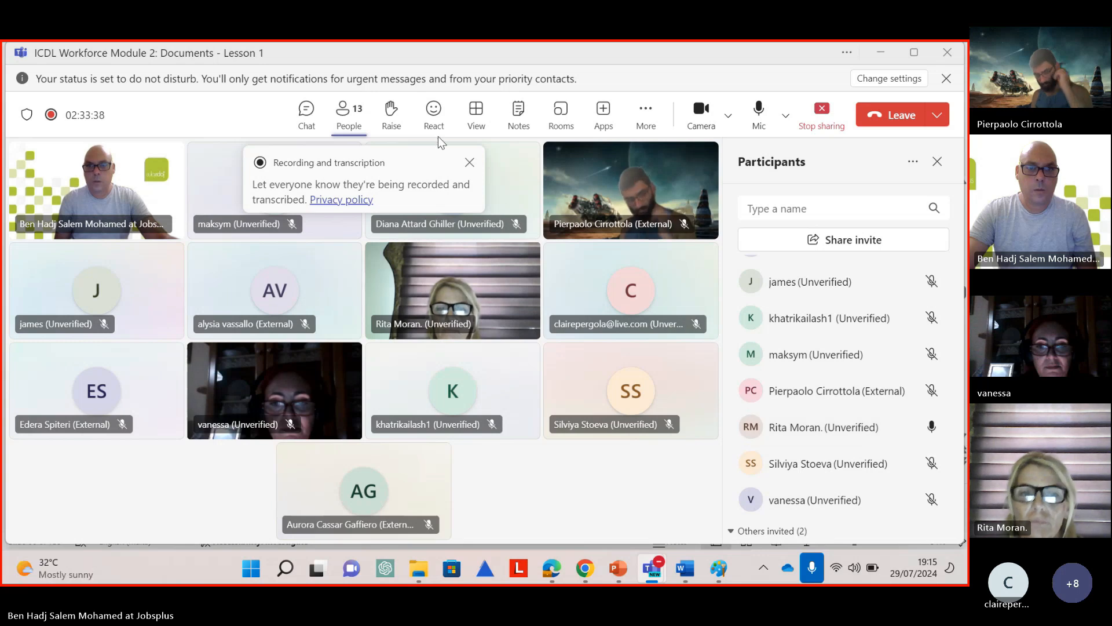
{"action": "left_click_drag", "start_coordinate": [427, 160], "coordinate": [608, 459]}
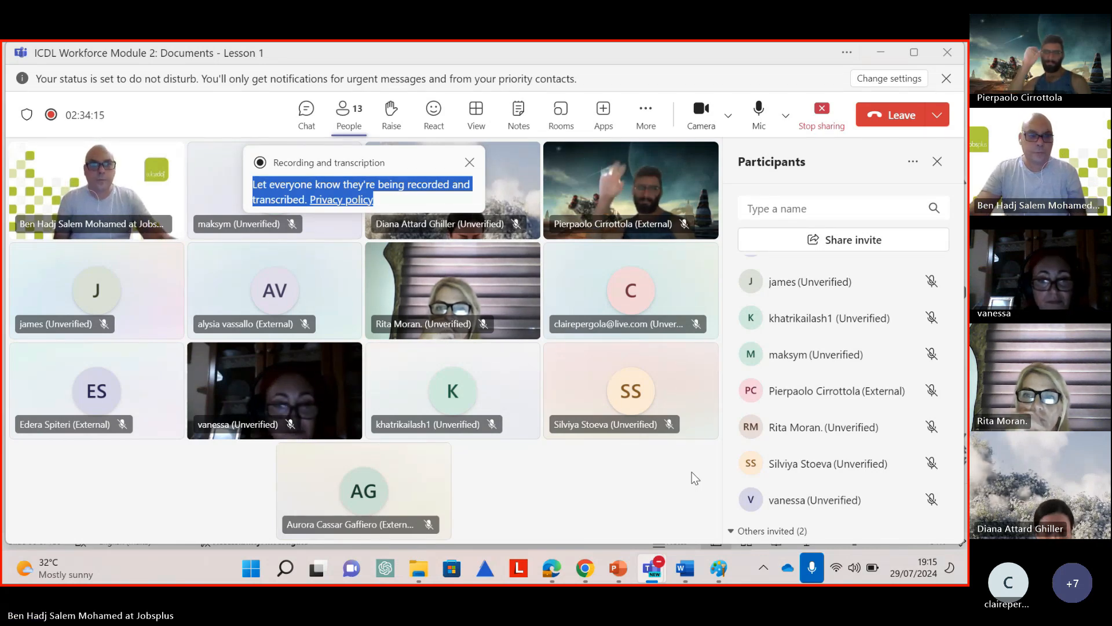
{"action": "left_click", "coordinate": [626, 326]}
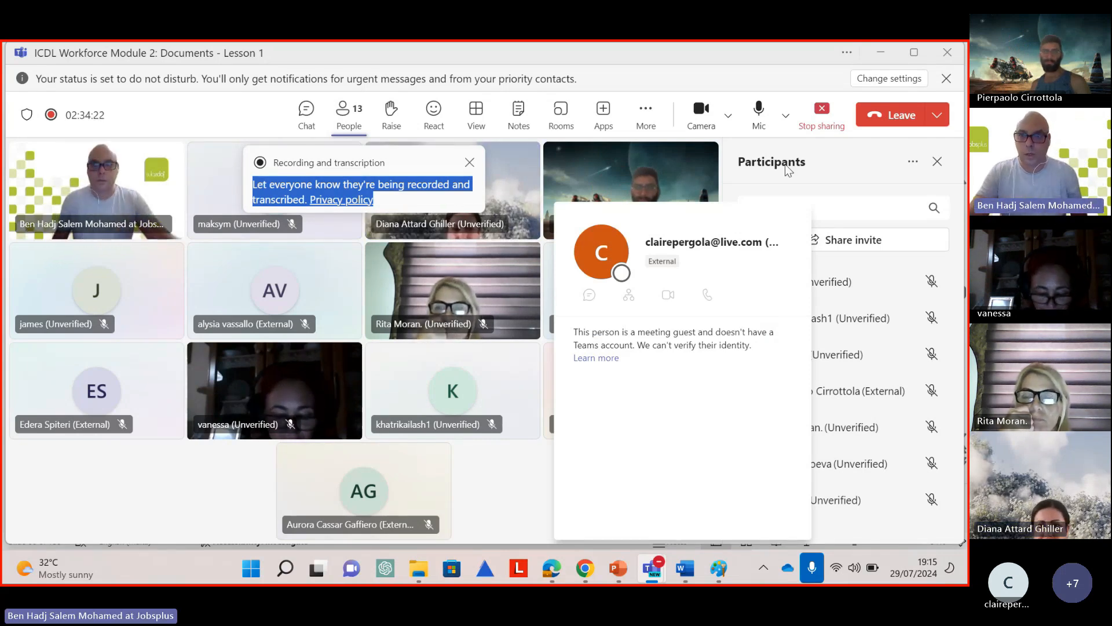
{"action": "left_click", "coordinate": [814, 171]}
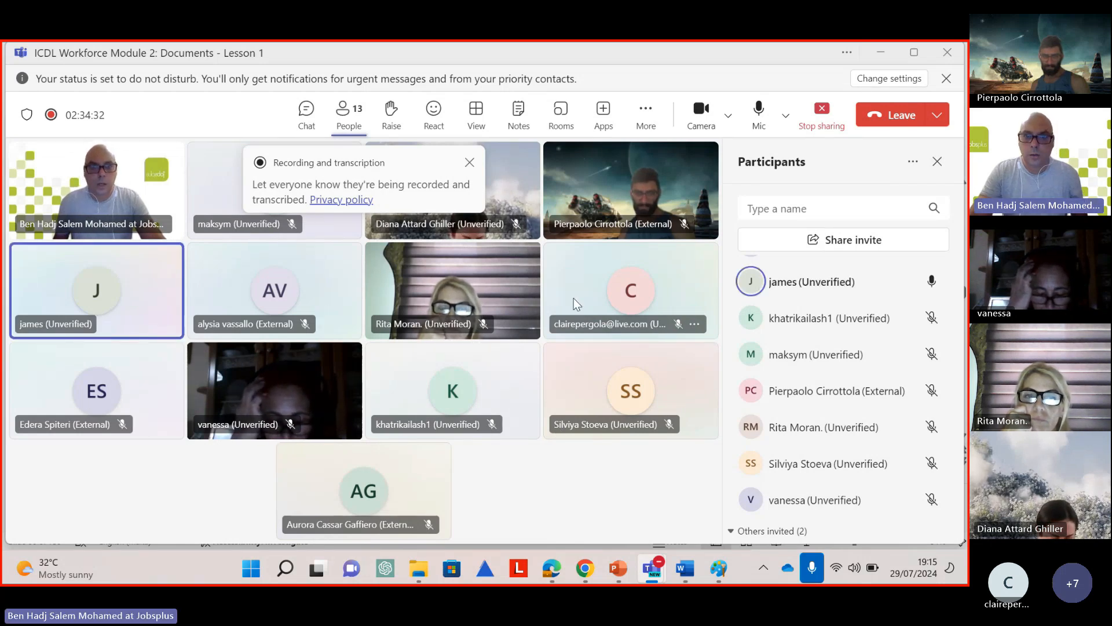
{"action": "left_click", "coordinate": [630, 270]}
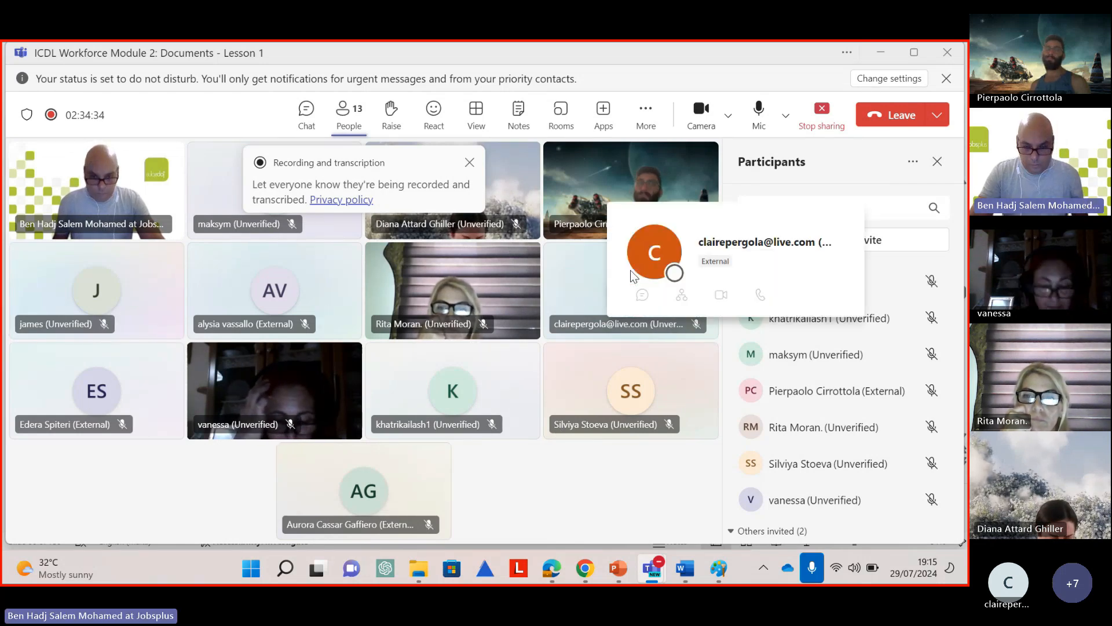
{"action": "left_click", "coordinate": [552, 492]}
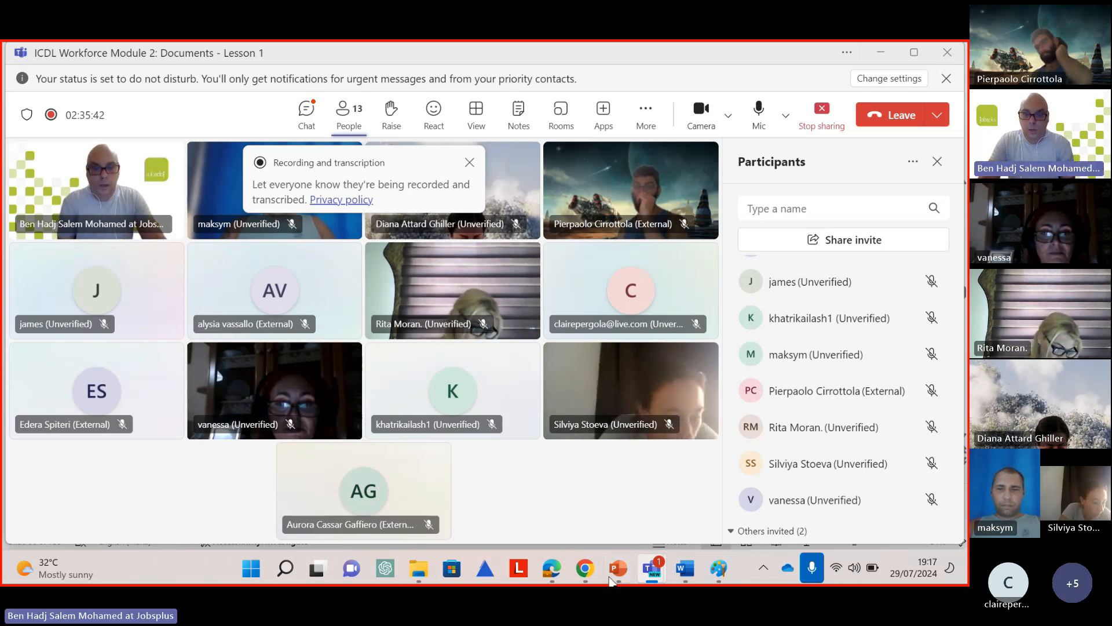
Switch to the PowerPoint presentation and show the 6.4 Paragraph Spacing slide full screen
{"action": "mouse_move", "coordinate": [613, 579]}
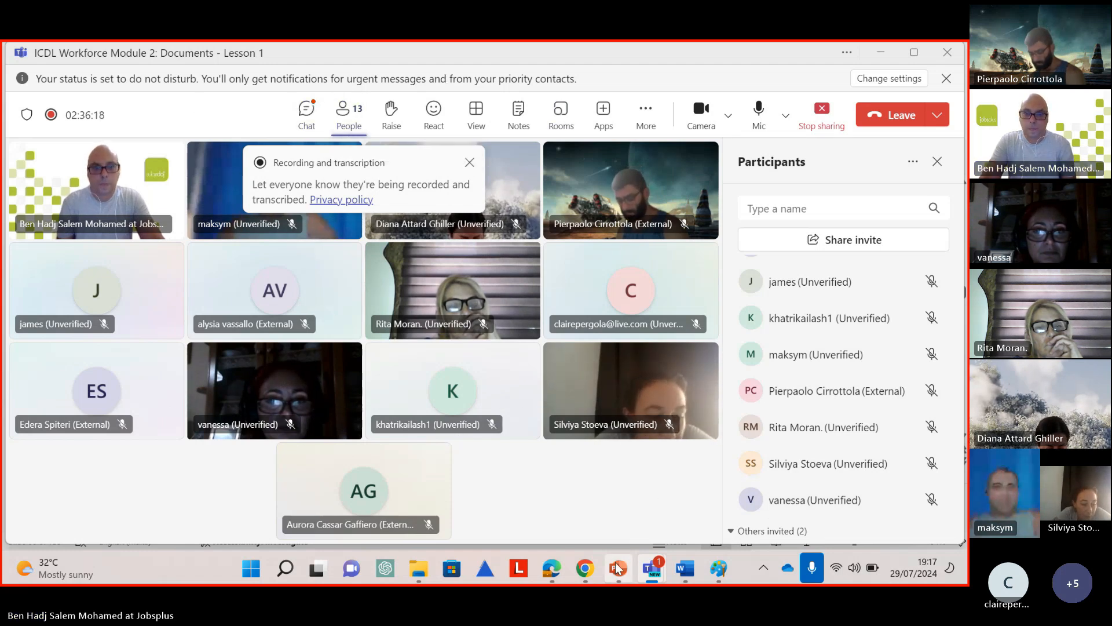
{"action": "left_click", "coordinate": [638, 481]}
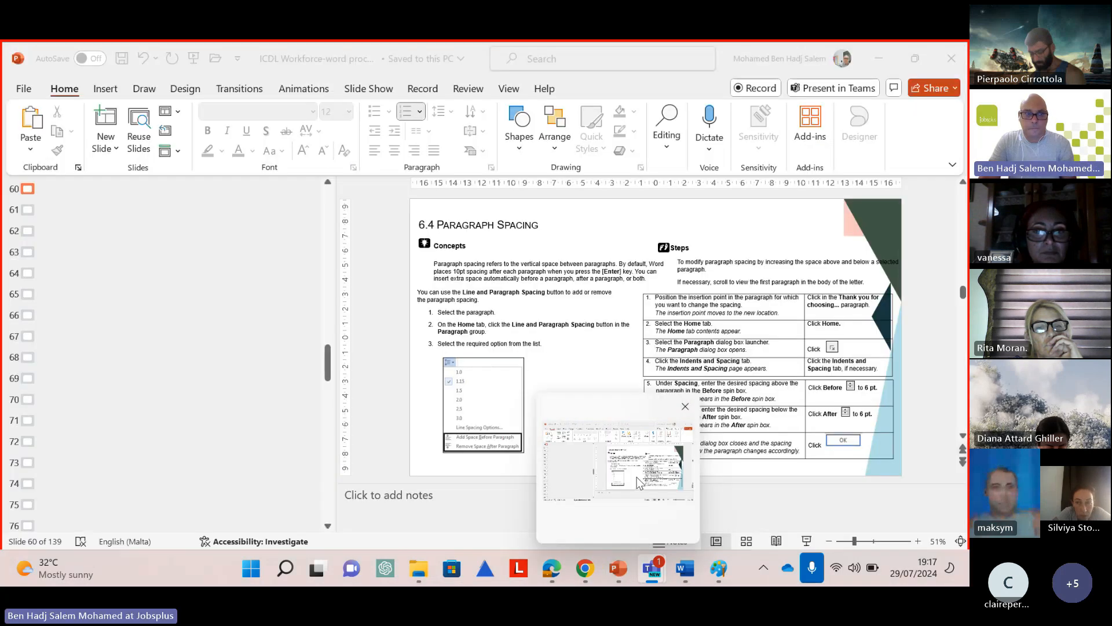
{"action": "left_click", "coordinate": [807, 541]}
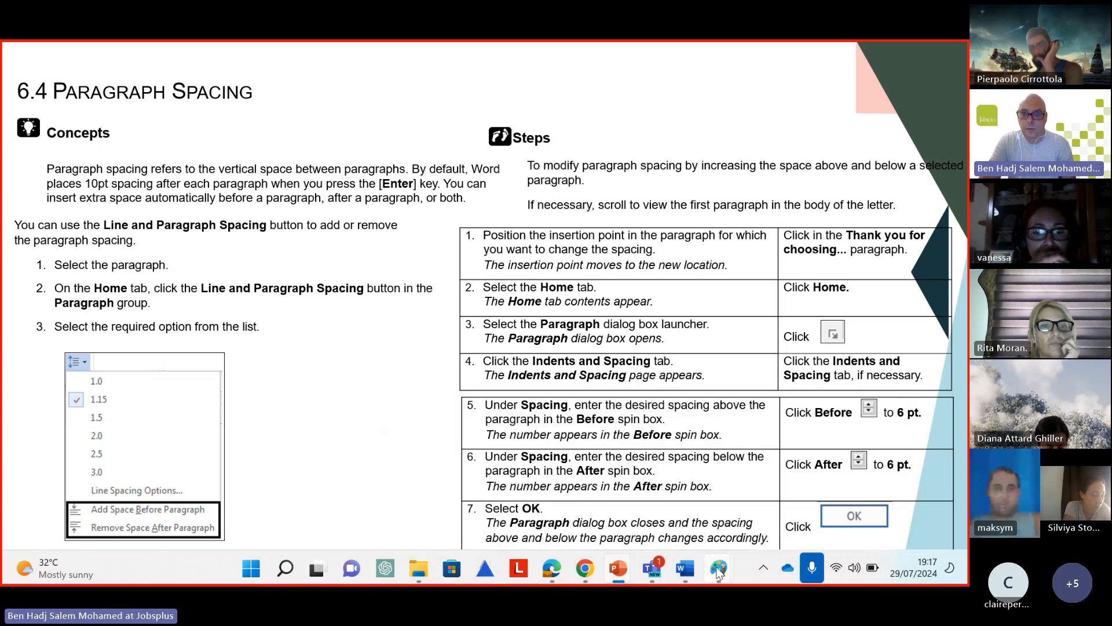
View the line spacing sketch in Paint, and return to the PARFORM document in Word
{"action": "mouse_move", "coordinate": [719, 568]}
{"action": "left_click", "coordinate": [784, 465]}
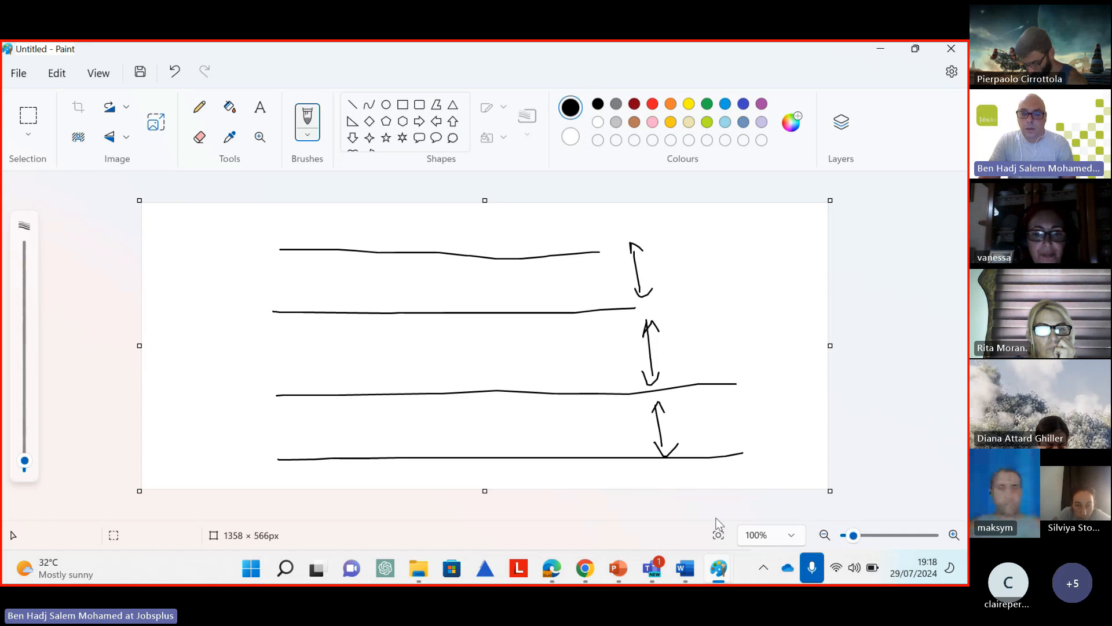
{"action": "mouse_move", "coordinate": [618, 568]}
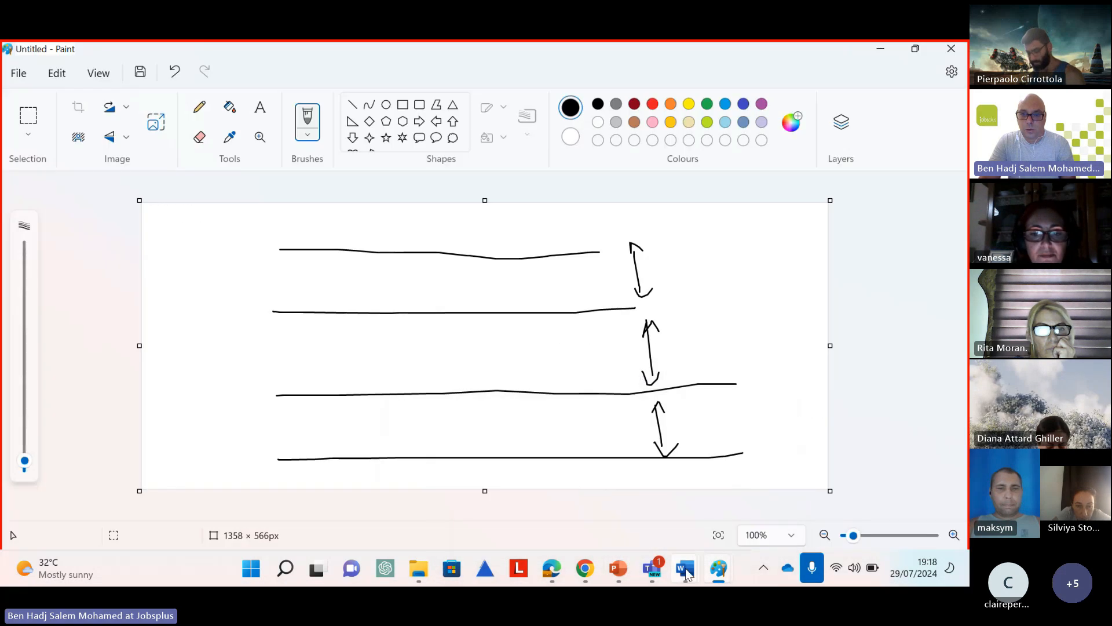
{"action": "mouse_move", "coordinate": [685, 568]}
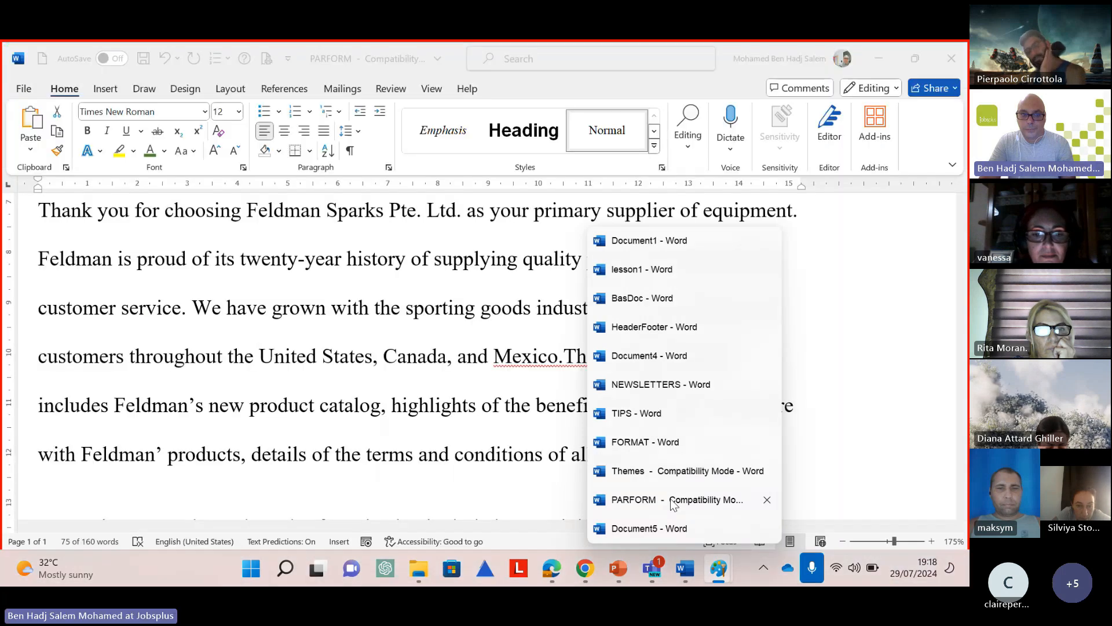
{"action": "left_click", "coordinate": [672, 501]}
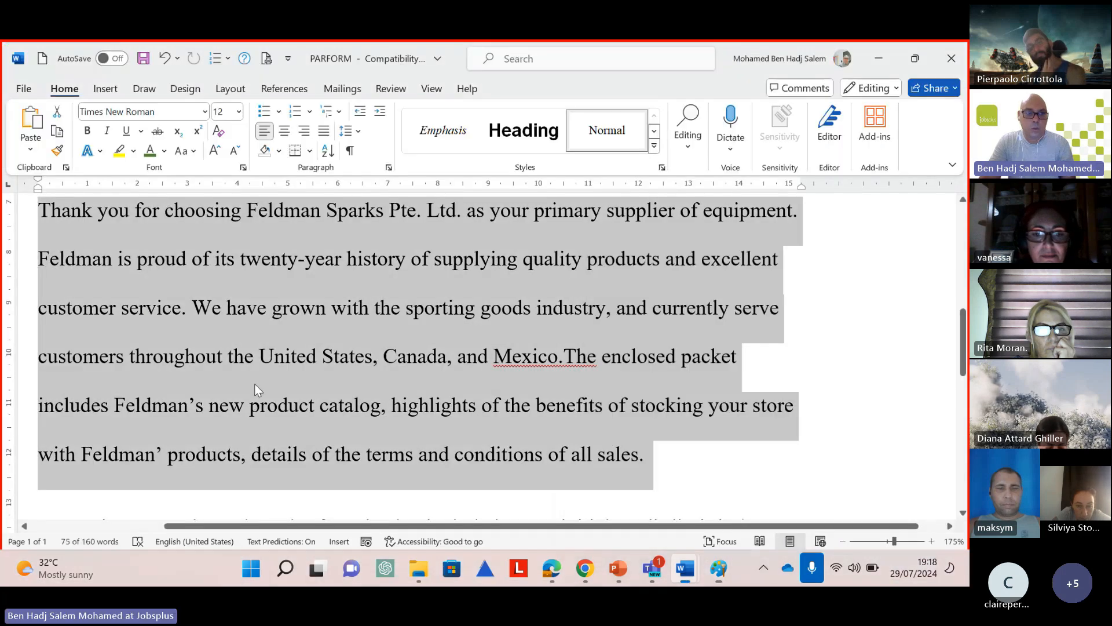
Set the line spacing of the "Thank you for choosing" paragraph to 1.5 and open its Paragraph settings dialog
{"action": "scroll", "coordinate": [220, 307], "scroll_direction": "up", "scroll_amount": 1}
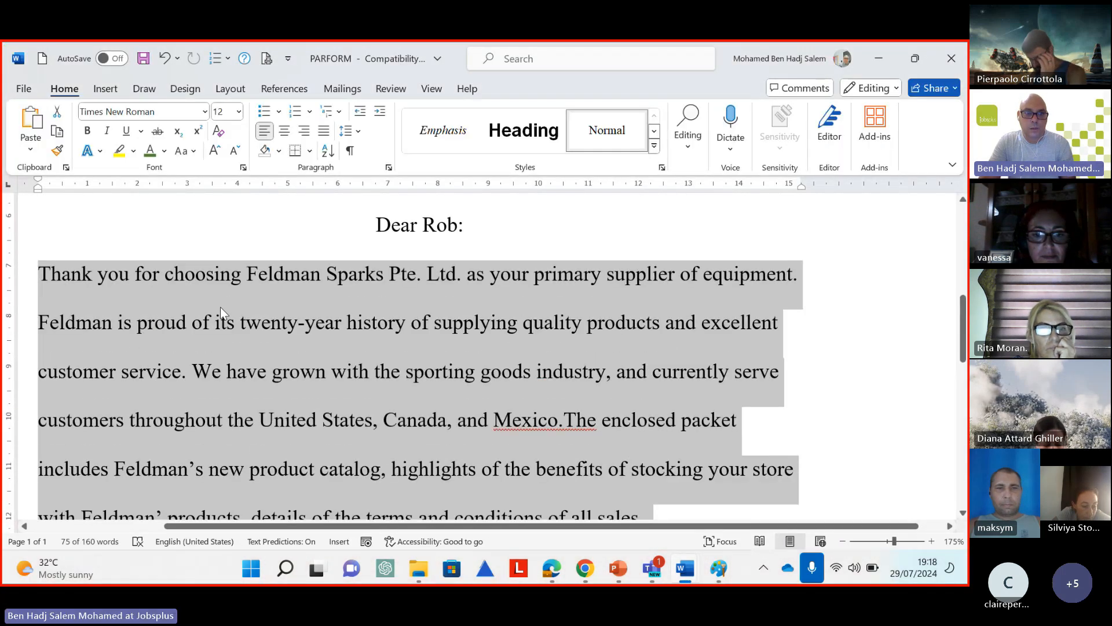
{"action": "left_click", "coordinate": [97, 274]}
{"action": "left_click_drag", "start_coordinate": [38, 273], "coordinate": [585, 387]}
{"action": "scroll", "coordinate": [580, 374], "scroll_direction": "up", "scroll_amount": 8}
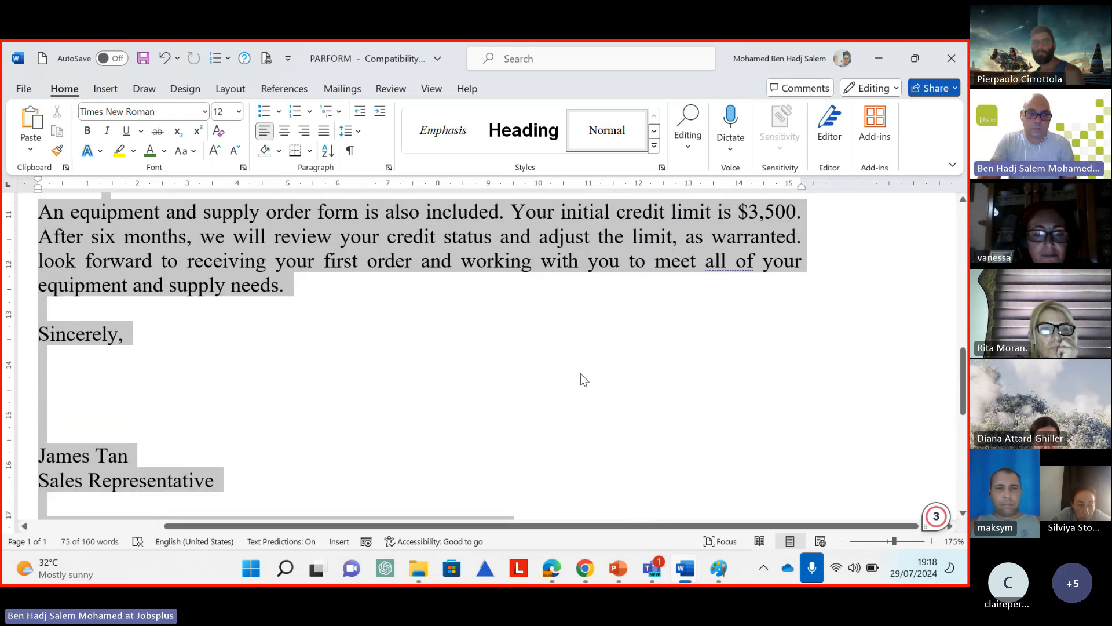
{"action": "left_click", "coordinate": [381, 360]}
{"action": "left_click_drag", "start_coordinate": [37, 211], "coordinate": [651, 457]}
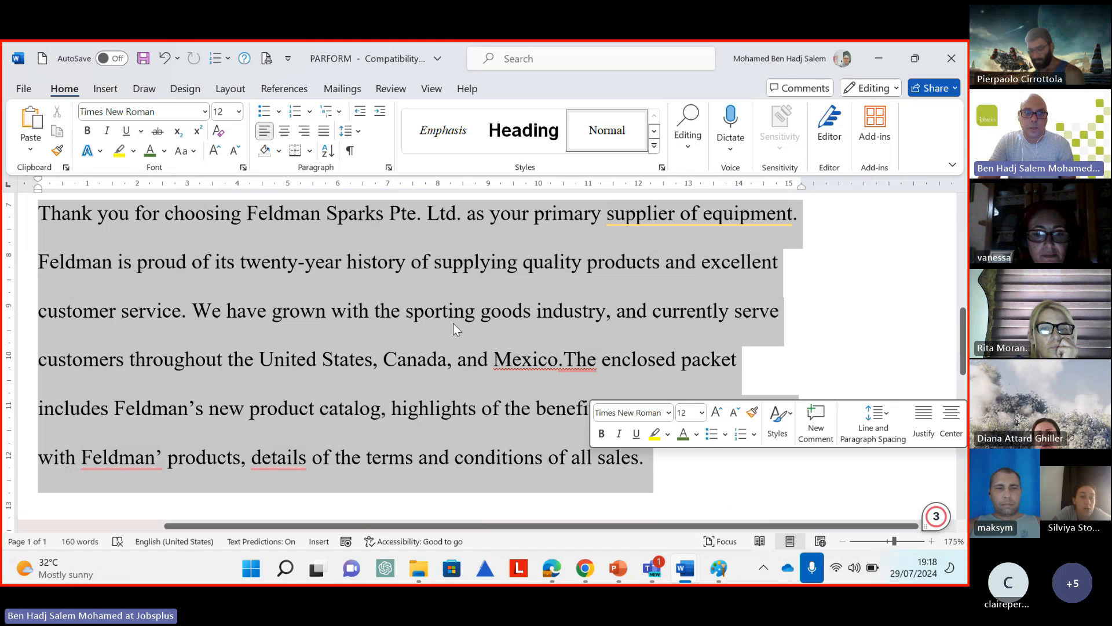
{"action": "left_click", "coordinate": [360, 131]}
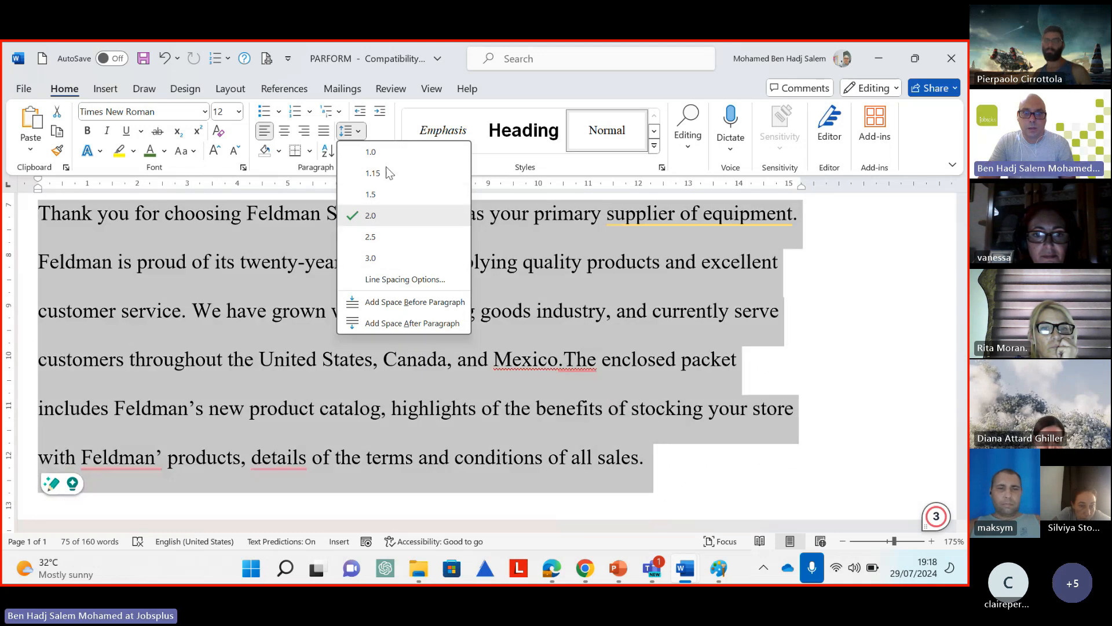
{"action": "left_click", "coordinate": [381, 188]}
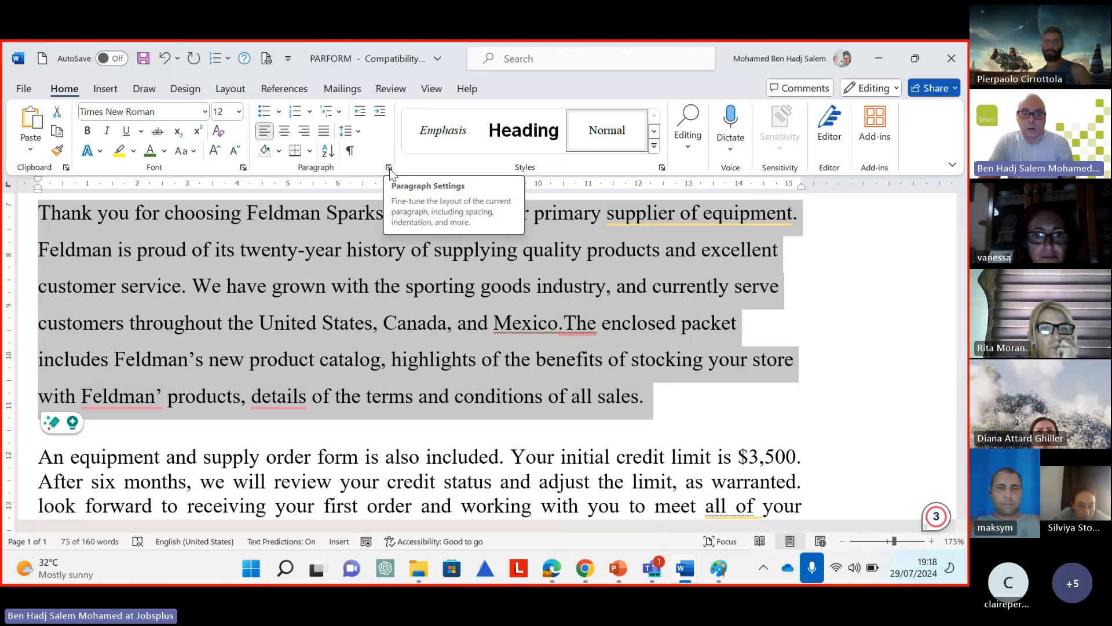
{"action": "left_click", "coordinate": [389, 168]}
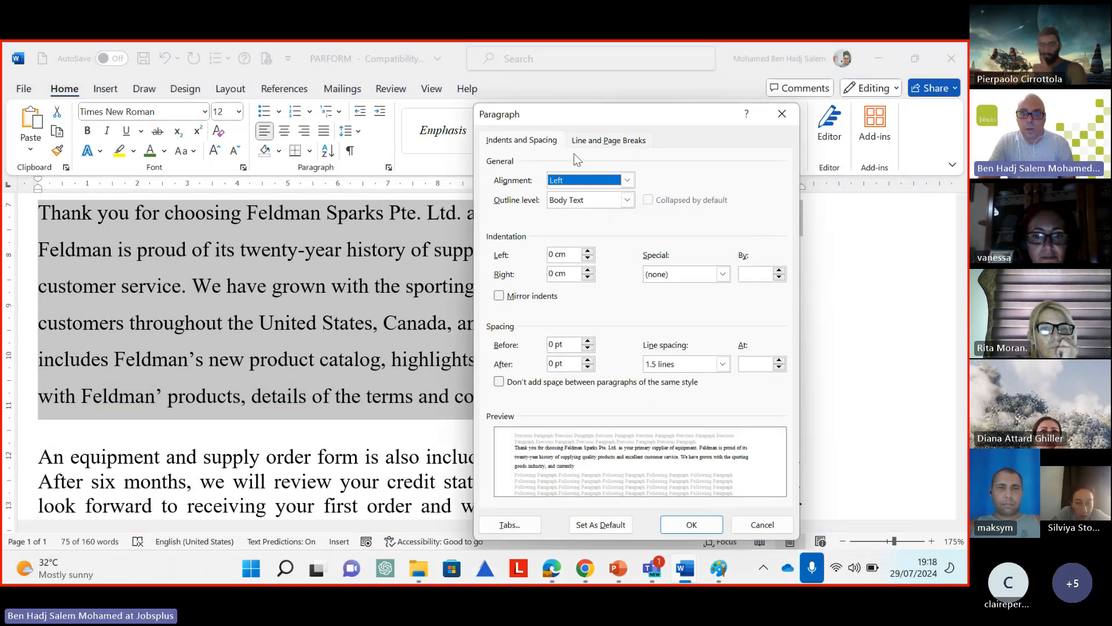
Switch to Paint and start a new blank drawing, discarding the existing line spacing sketch without saving
{"action": "key", "text": "alt+Tab"}
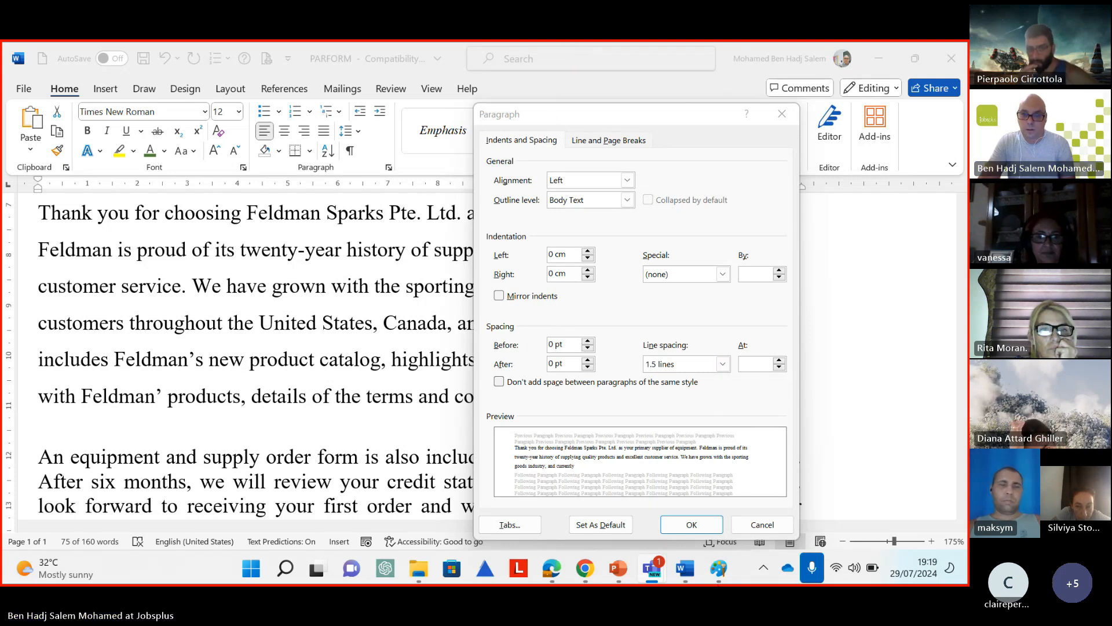
{"action": "mouse_move", "coordinate": [724, 572]}
{"action": "left_click", "coordinate": [790, 478]}
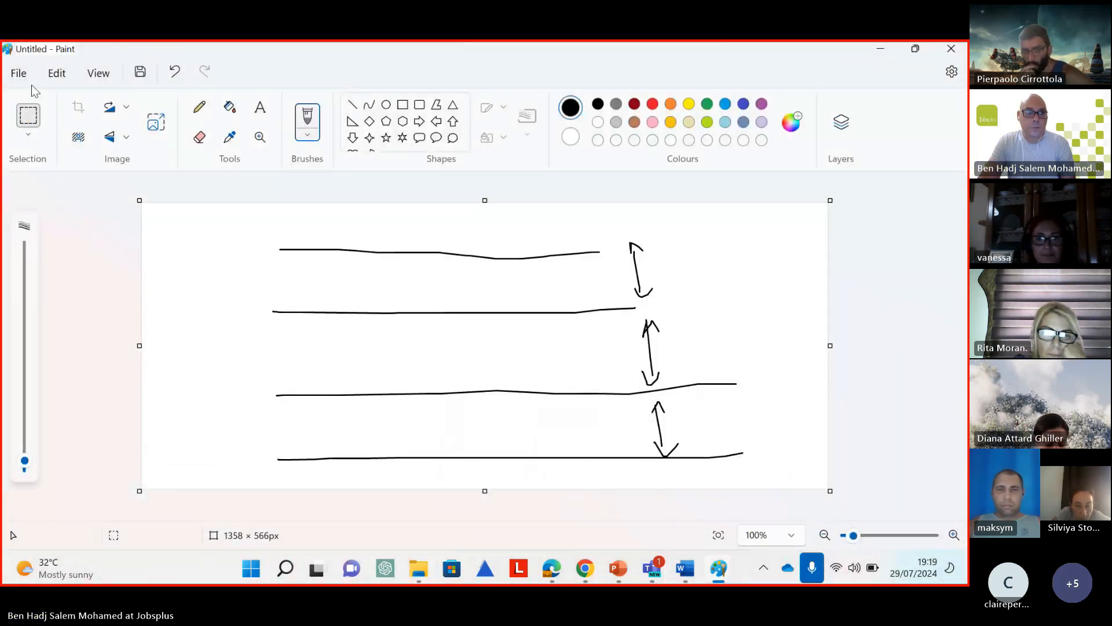
{"action": "left_click", "coordinate": [19, 73]}
{"action": "left_click", "coordinate": [58, 101]}
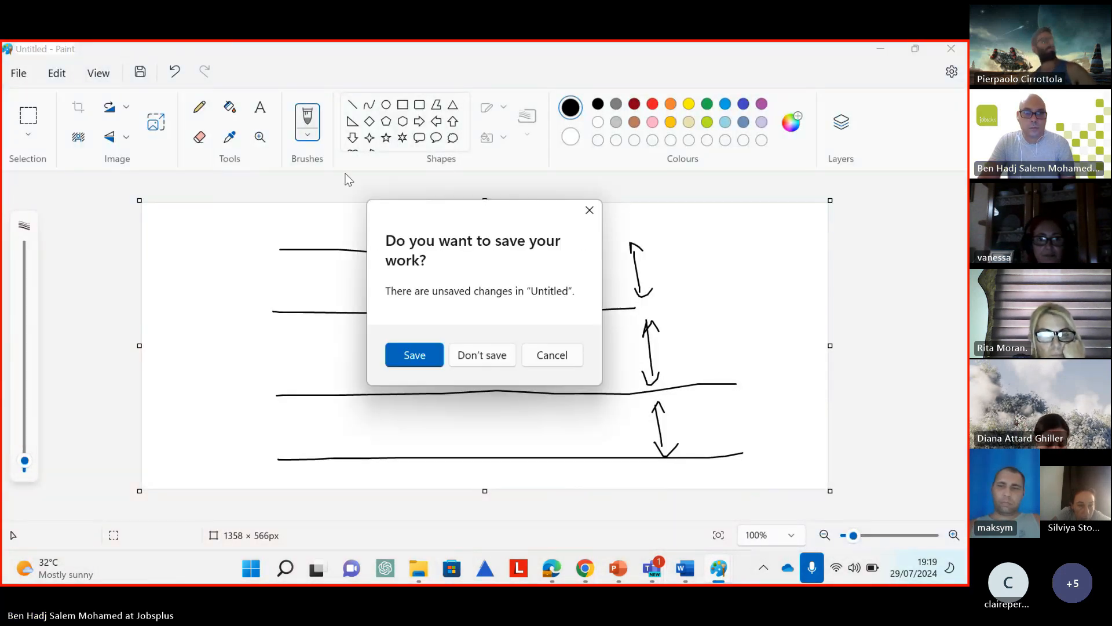
{"action": "left_click", "coordinate": [484, 358]}
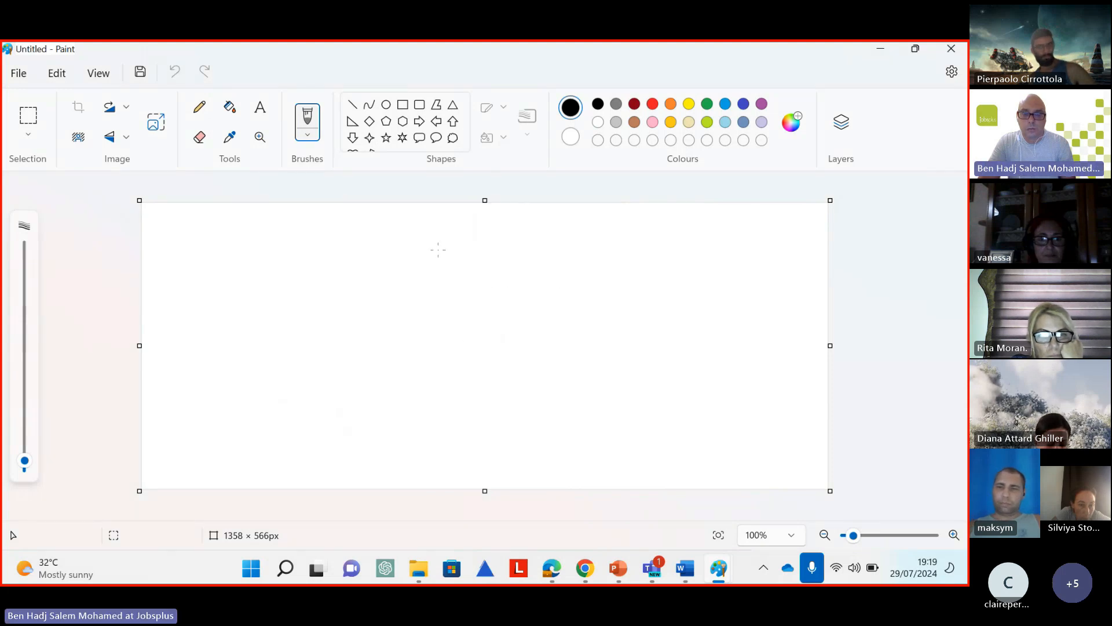
Sketch a first paragraph as four horizontal lines, bracket it with a curly brace and label it "1 P"
{"action": "left_click_drag", "start_coordinate": [342, 253], "coordinate": [511, 255]}
{"action": "left_click_drag", "start_coordinate": [345, 279], "coordinate": [496, 272]}
{"action": "left_click_drag", "start_coordinate": [344, 287], "coordinate": [494, 288]}
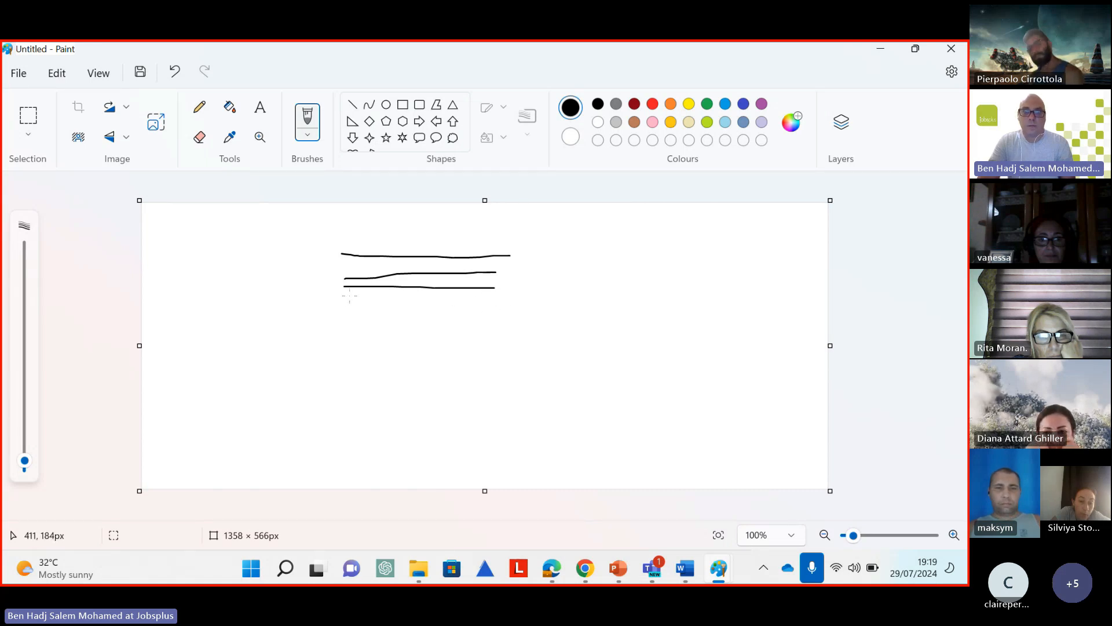
{"action": "left_click_drag", "start_coordinate": [343, 299], "coordinate": [391, 299]}
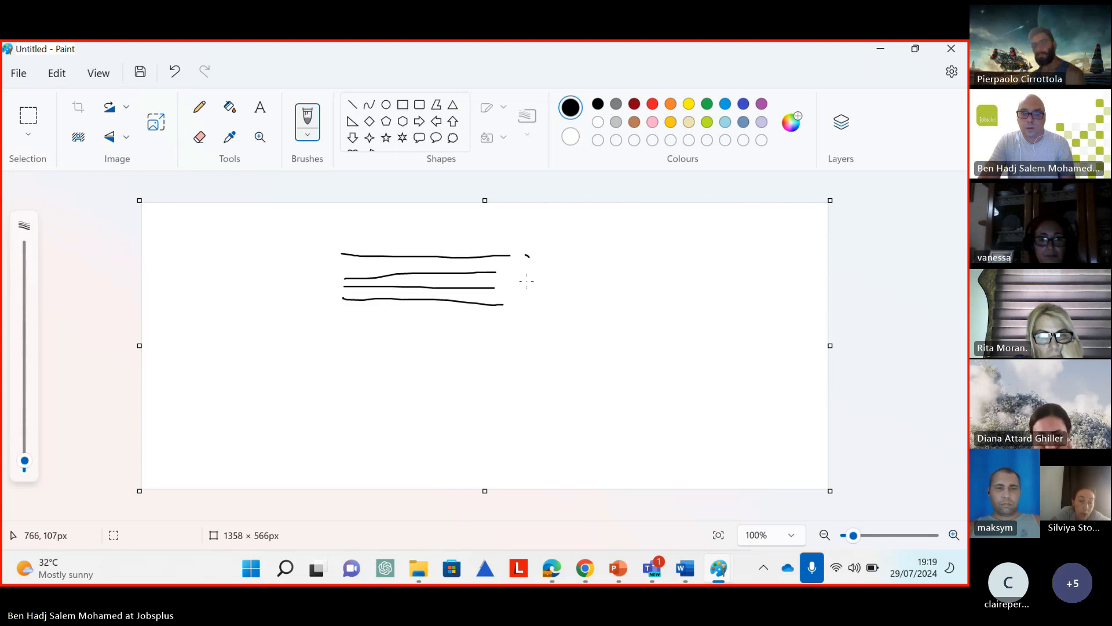
{"action": "mouse_move", "coordinate": [567, 283]}
{"action": "left_mouse_down"}
{"action": "mouse_move", "coordinate": [580, 274]}
{"action": "mouse_move", "coordinate": [632, 313]}
{"action": "left_mouse_up"}
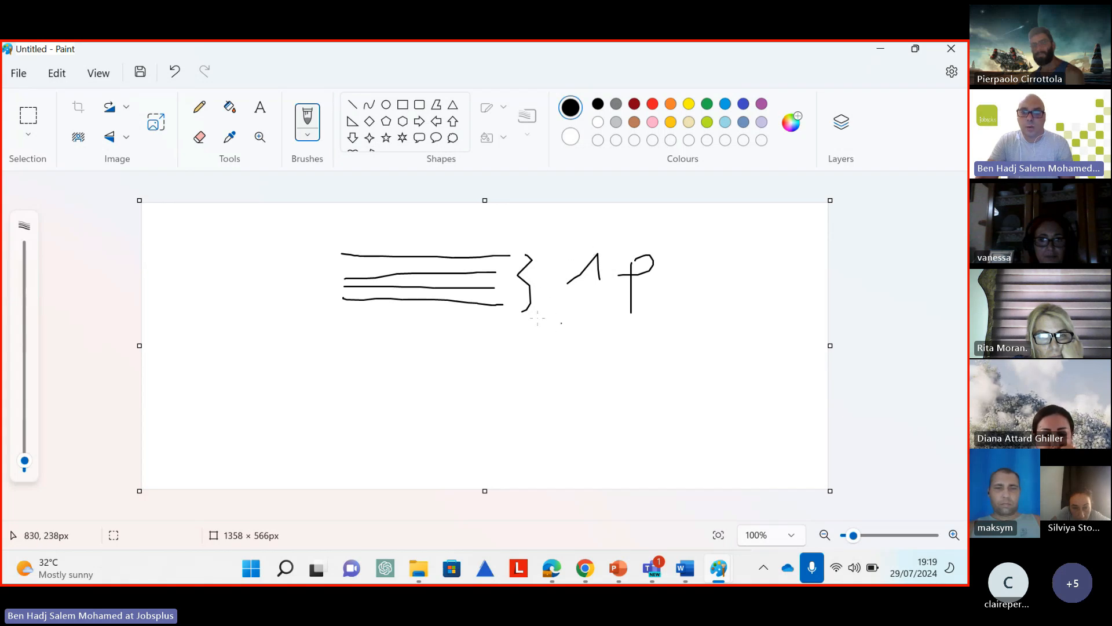
Draw a return arrow and a second four-line paragraph labelled "2 P", and mark the spacing after each paragraph with double-headed arrows
{"action": "mouse_move", "coordinate": [538, 318]}
{"action": "left_mouse_down"}
{"action": "mouse_move", "coordinate": [539, 331]}
{"action": "mouse_move", "coordinate": [521, 333]}
{"action": "mouse_move", "coordinate": [532, 343]}
{"action": "left_mouse_up"}
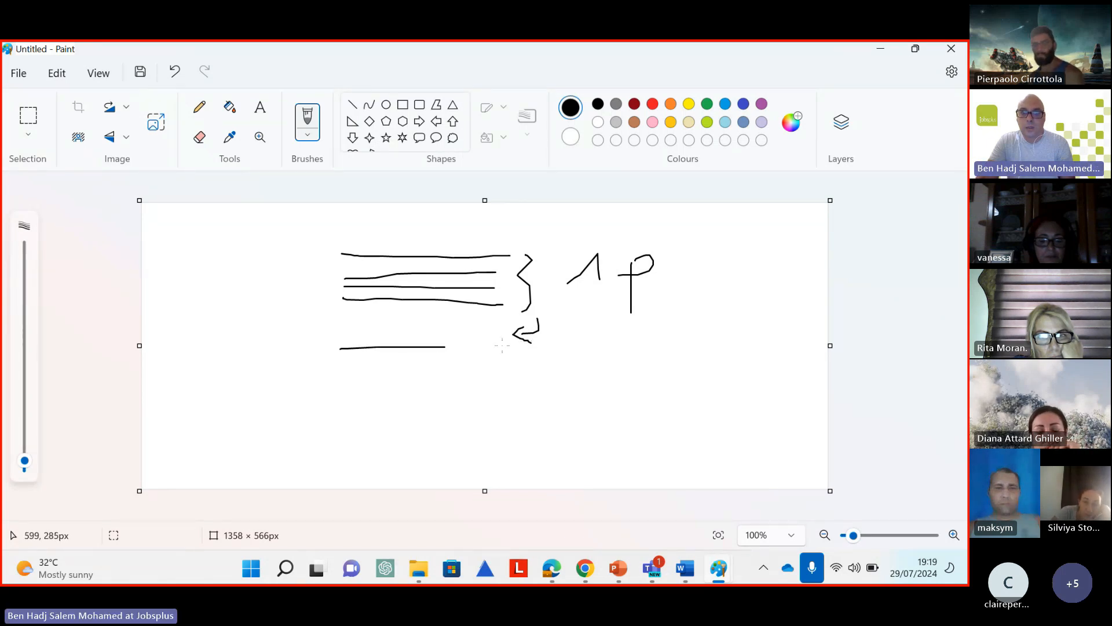
{"action": "left_click_drag", "start_coordinate": [436, 369], "coordinate": [514, 370]}
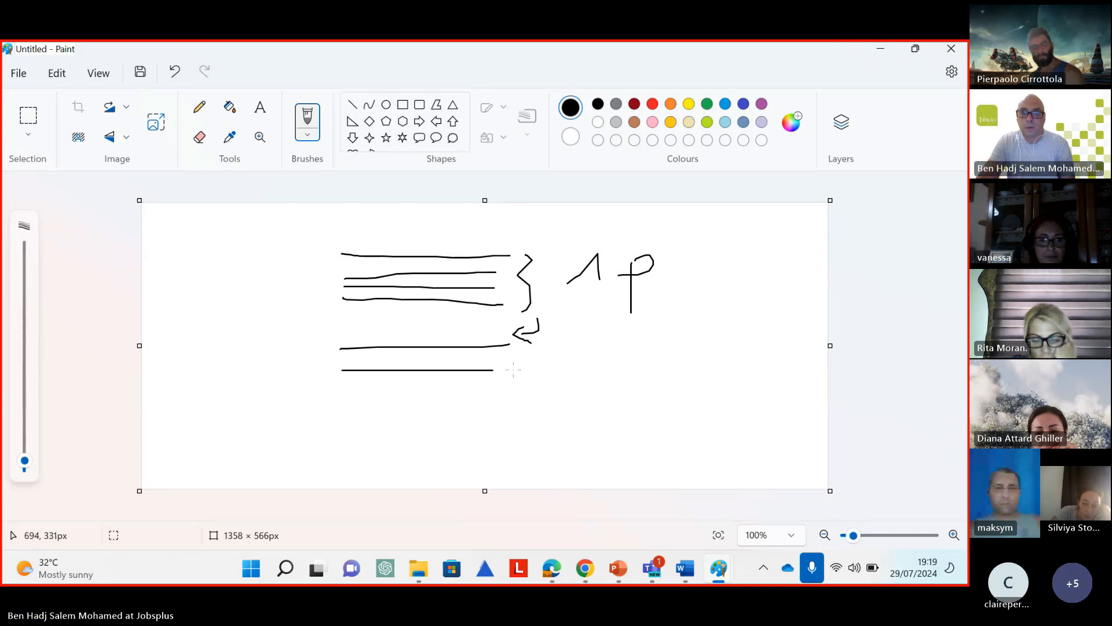
{"action": "left_click_drag", "start_coordinate": [342, 394], "coordinate": [517, 391]}
{"action": "left_click_drag", "start_coordinate": [349, 417], "coordinate": [540, 414]}
{"action": "mouse_move", "coordinate": [596, 365]}
{"action": "left_mouse_down"}
{"action": "mouse_move", "coordinate": [638, 408]}
{"action": "mouse_move", "coordinate": [632, 365]}
{"action": "mouse_move", "coordinate": [625, 378]}
{"action": "left_mouse_up"}
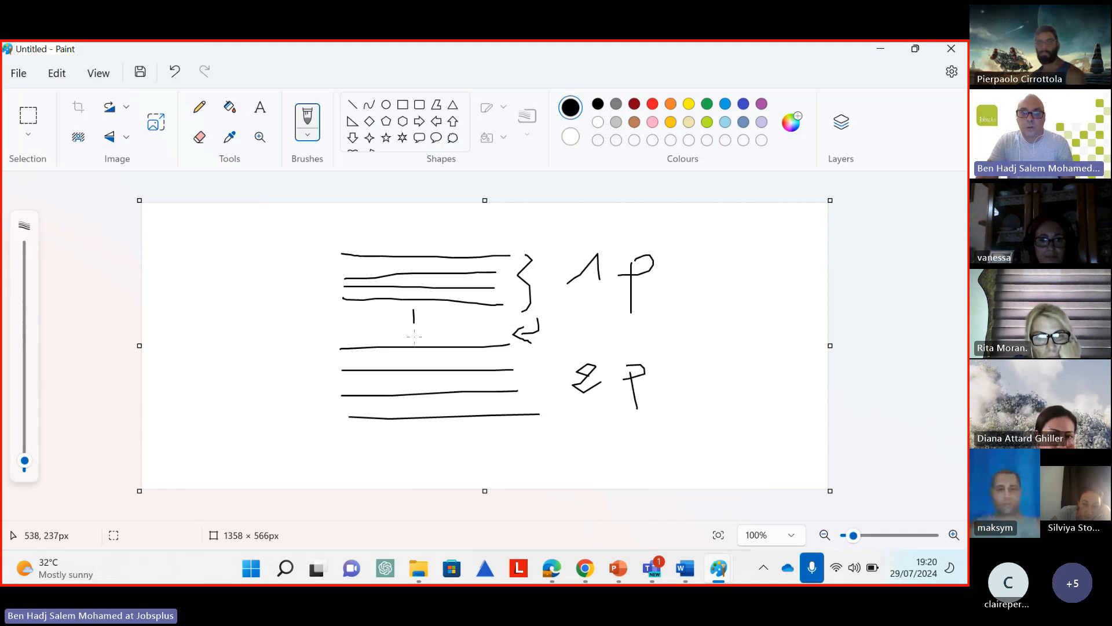
{"action": "left_click_drag", "start_coordinate": [409, 335], "coordinate": [422, 316]}
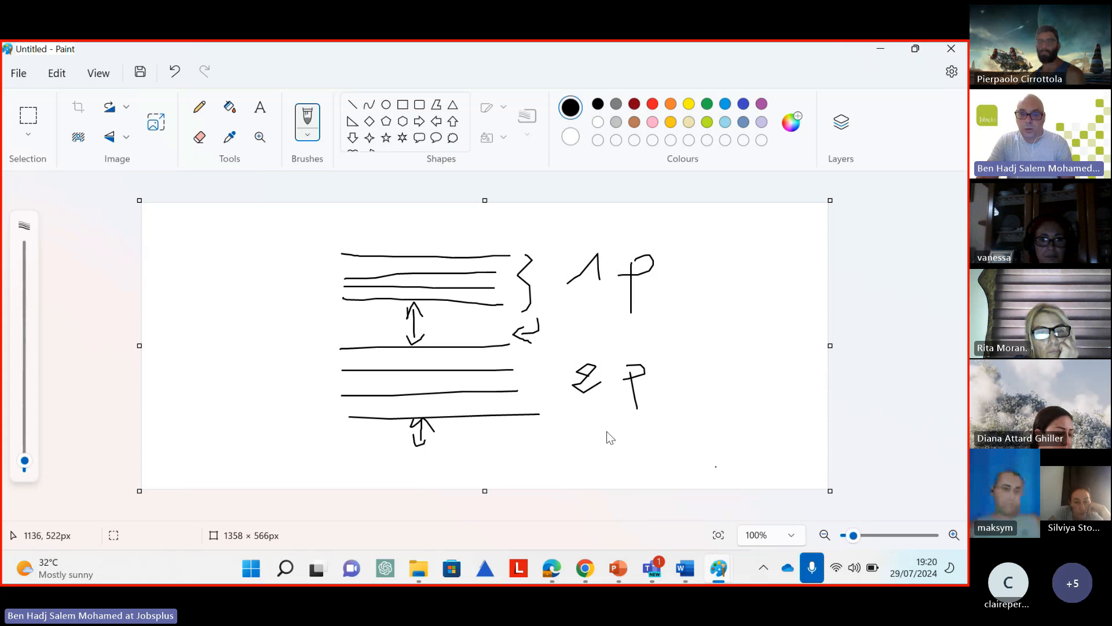
Switch to the PARFORM document in Word and set the "Thank you for choosing" paragraph's spacing before and after to 6 pt
{"action": "mouse_move", "coordinate": [685, 571]}
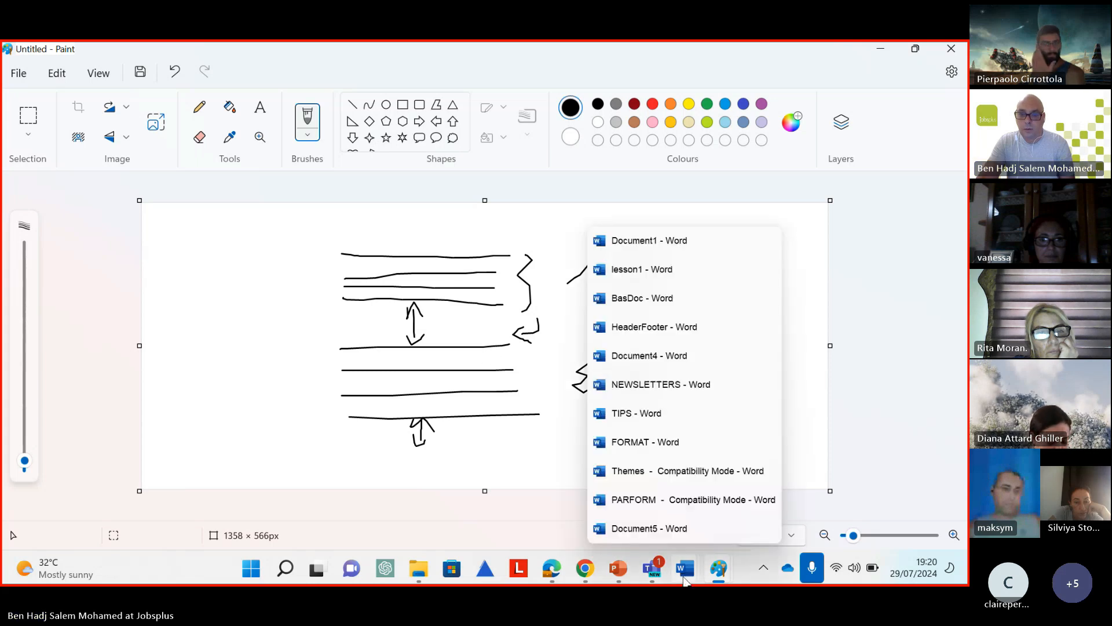
{"action": "left_click", "coordinate": [694, 504]}
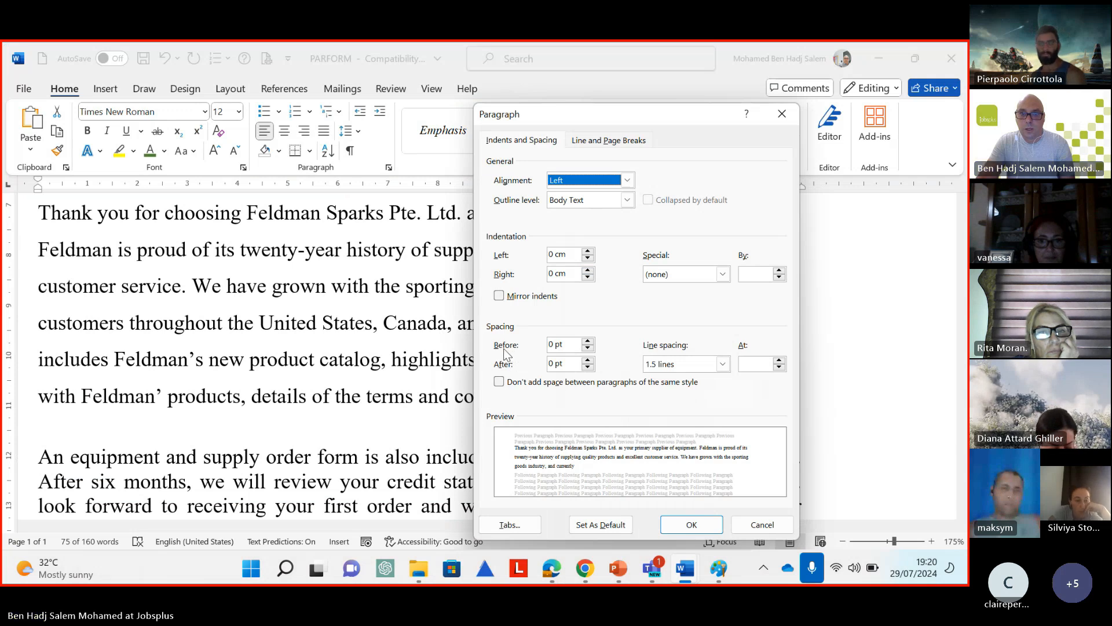
{"action": "left_click", "coordinate": [782, 114]}
{"action": "triple_click", "coordinate": [464, 267]}
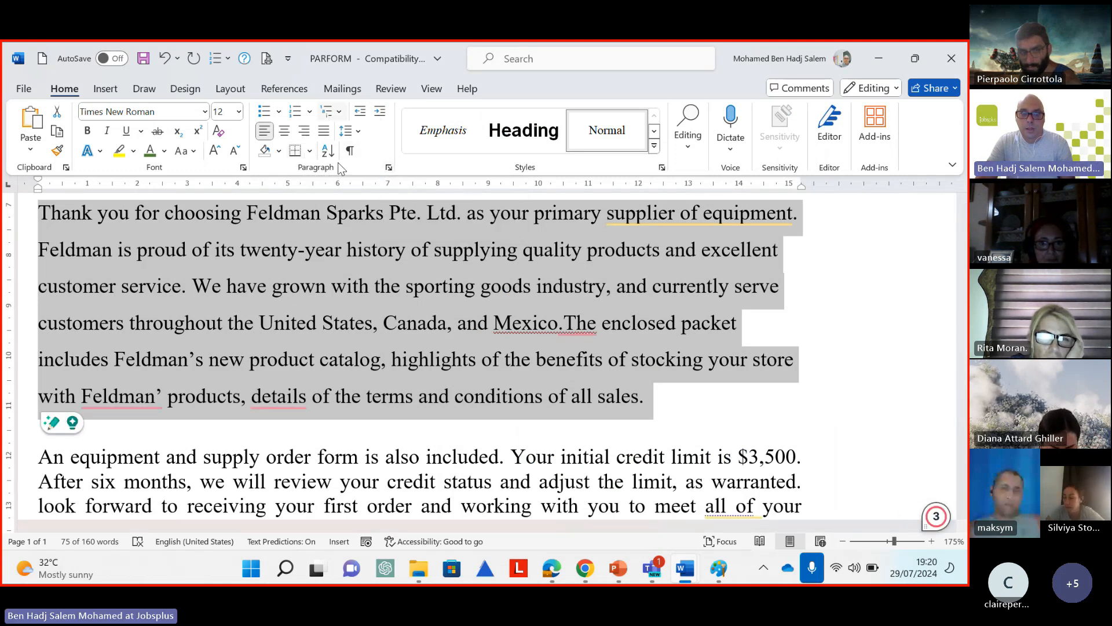
{"action": "left_click", "coordinate": [389, 169]}
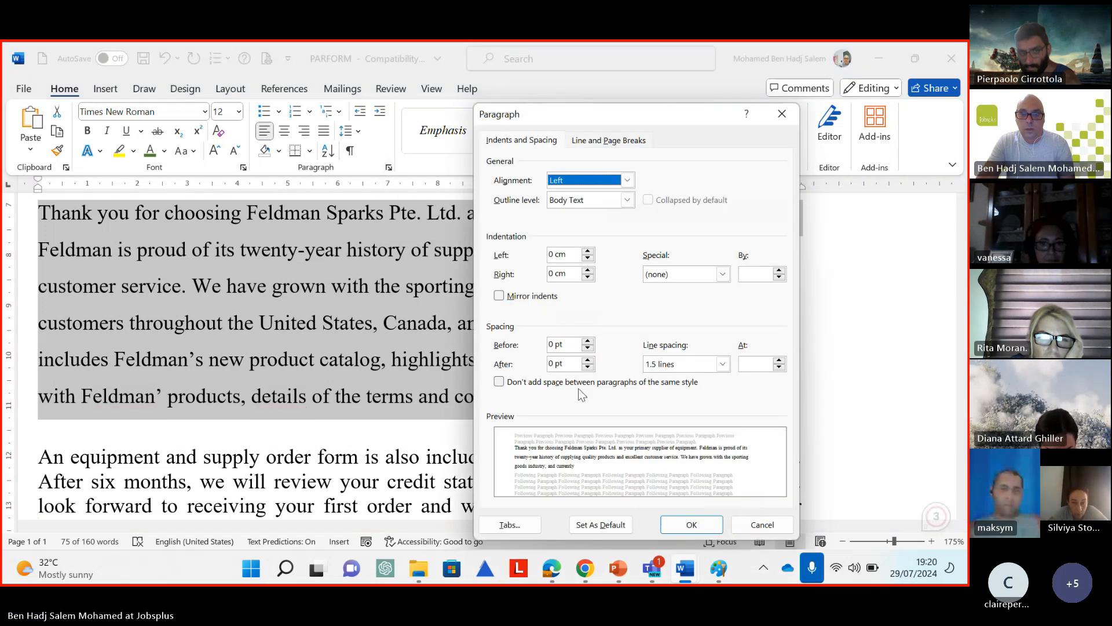
{"action": "left_click", "coordinate": [588, 341]}
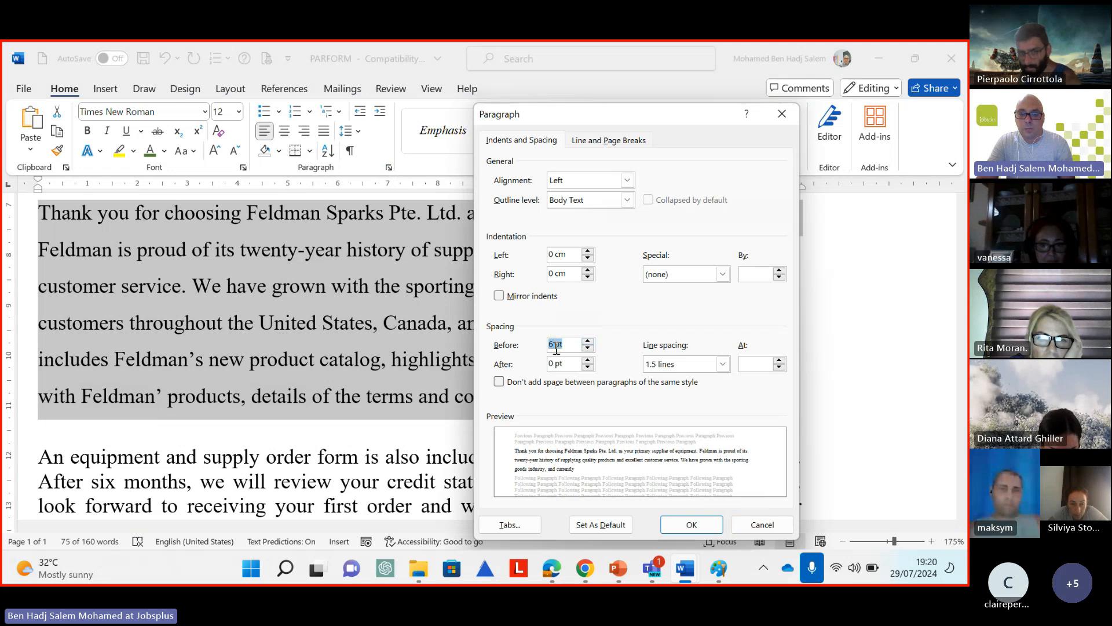
{"action": "left_click", "coordinate": [588, 360]}
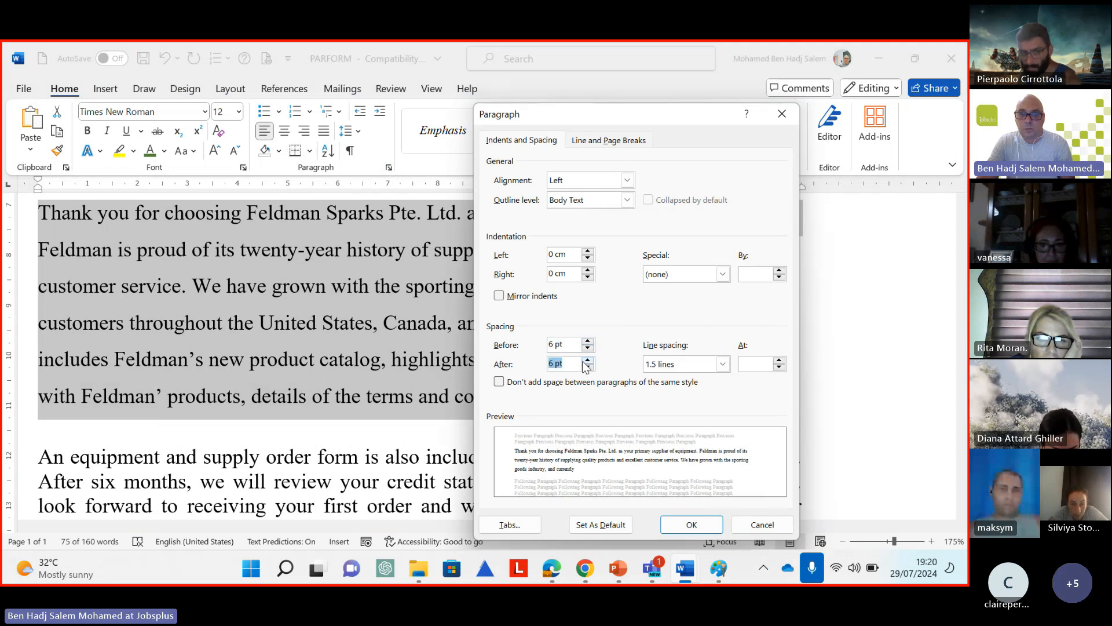
{"action": "left_click", "coordinate": [689, 524]}
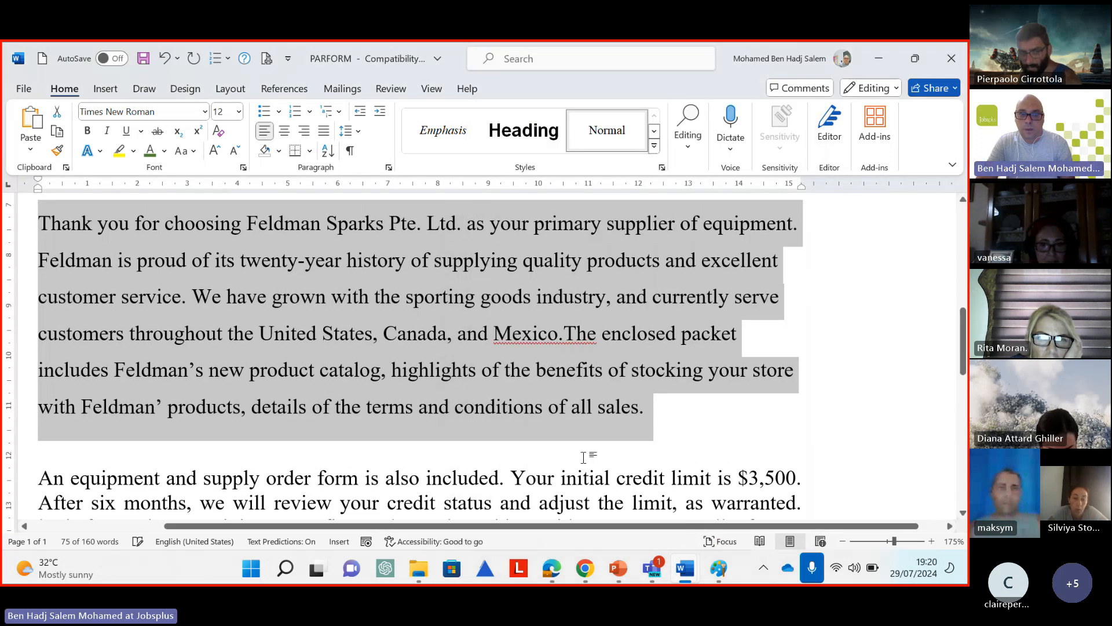
Examine the space between the salutation line and the "Thank you for choosing" paragraph, and the space below that paragraph
{"action": "scroll", "coordinate": [792, 342], "scroll_direction": "up", "scroll_amount": 2}
{"action": "scroll", "coordinate": [428, 301], "scroll_direction": "up", "scroll_amount": 4}
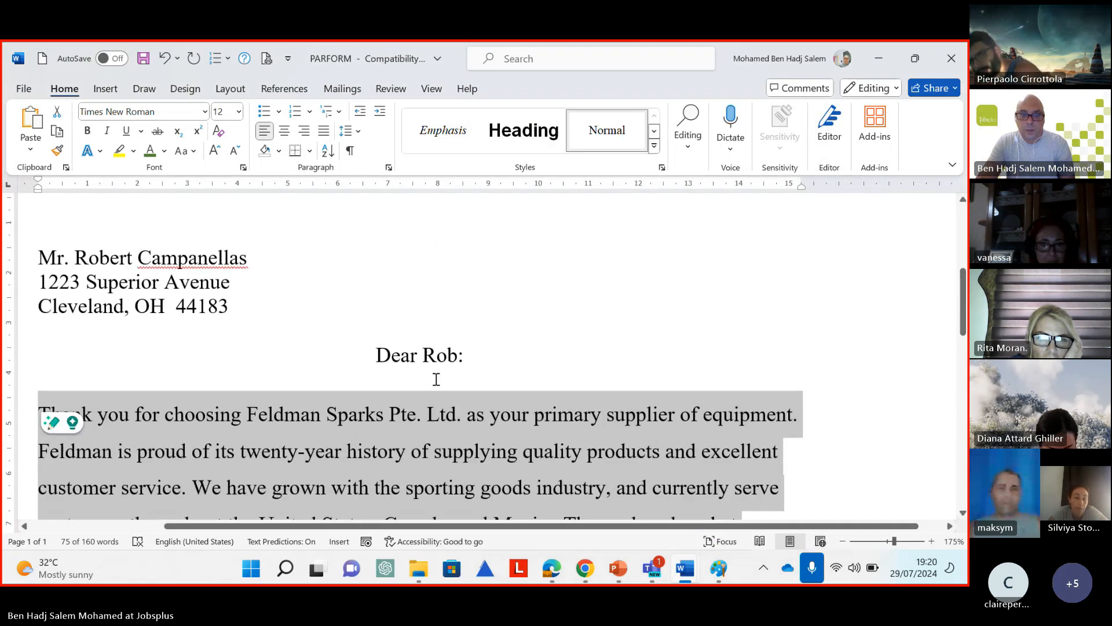
{"action": "left_click", "coordinate": [438, 381]}
{"action": "scroll", "coordinate": [472, 464], "scroll_direction": "down", "scroll_amount": 1}
{"action": "scroll", "coordinate": [474, 411], "scroll_direction": "down", "scroll_amount": 2}
{"action": "left_click_drag", "start_coordinate": [462, 298], "coordinate": [377, 292]}
{"action": "left_click", "coordinate": [471, 294]}
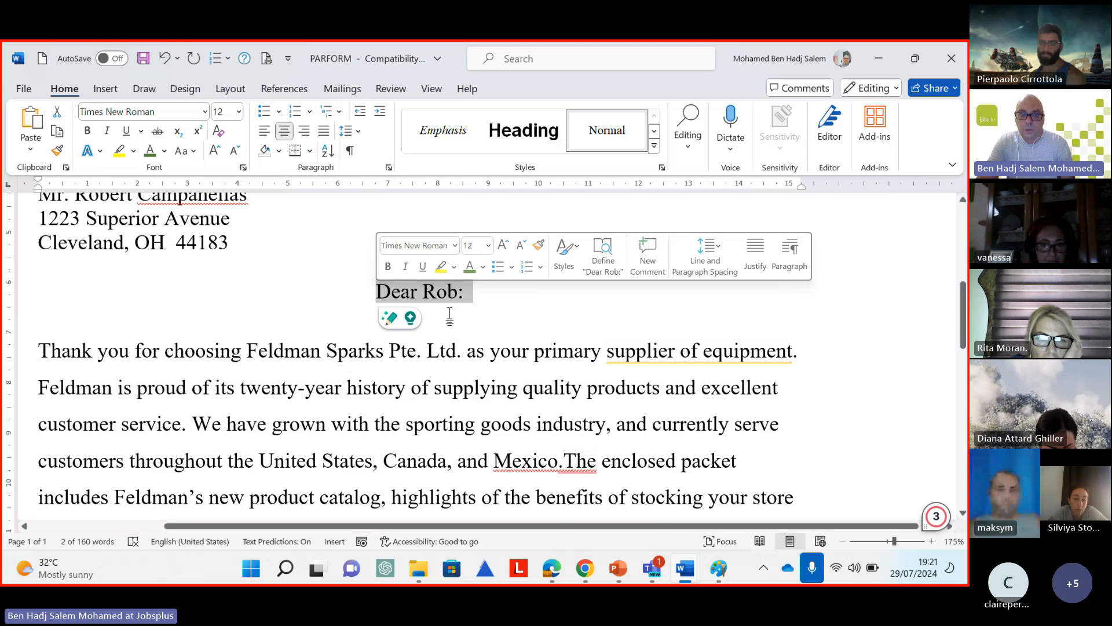
{"action": "left_click", "coordinate": [487, 328]}
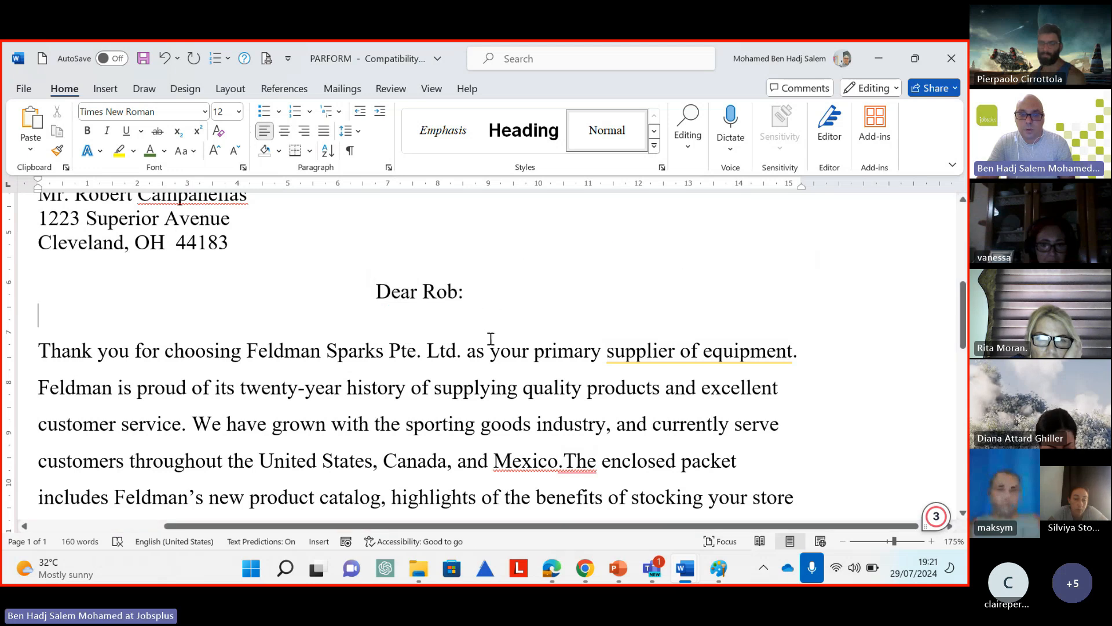
{"action": "scroll", "coordinate": [452, 437], "scroll_direction": "down", "scroll_amount": 2}
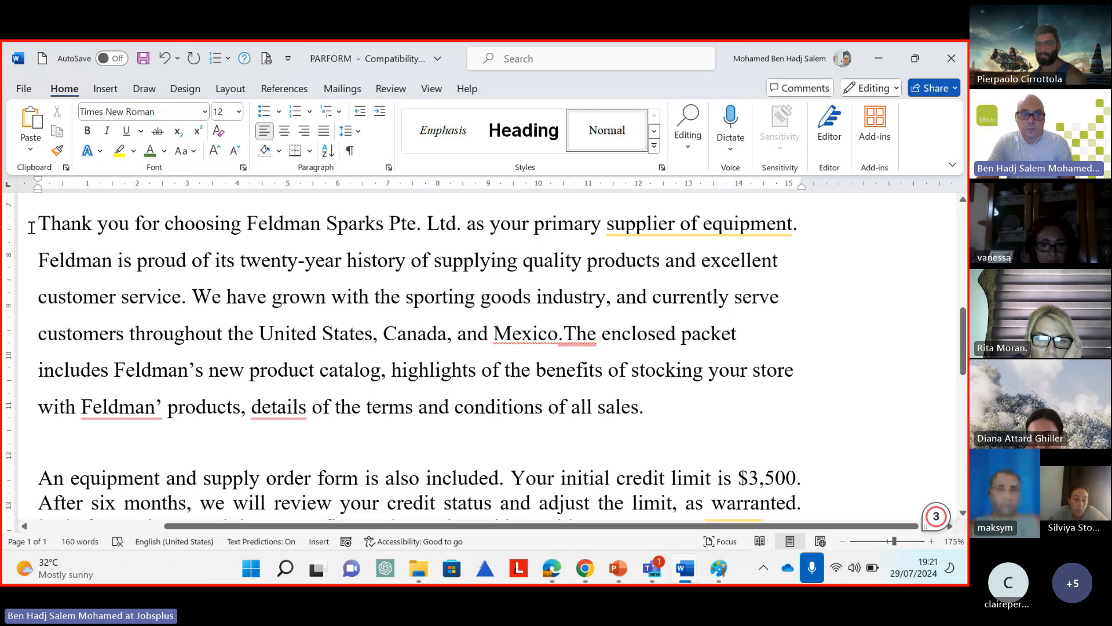
Set the spacing after the "Thank you for choosing" paragraph to 18 pt and check the gaps around it
{"action": "left_click_drag", "start_coordinate": [35, 226], "coordinate": [641, 423]}
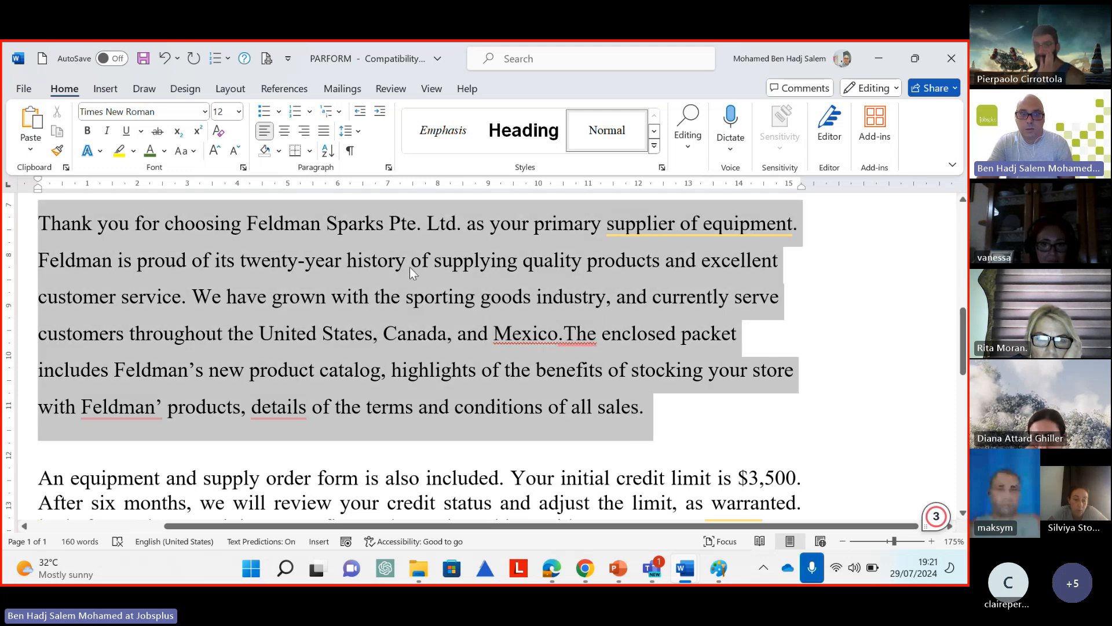
{"action": "left_click", "coordinate": [389, 167]}
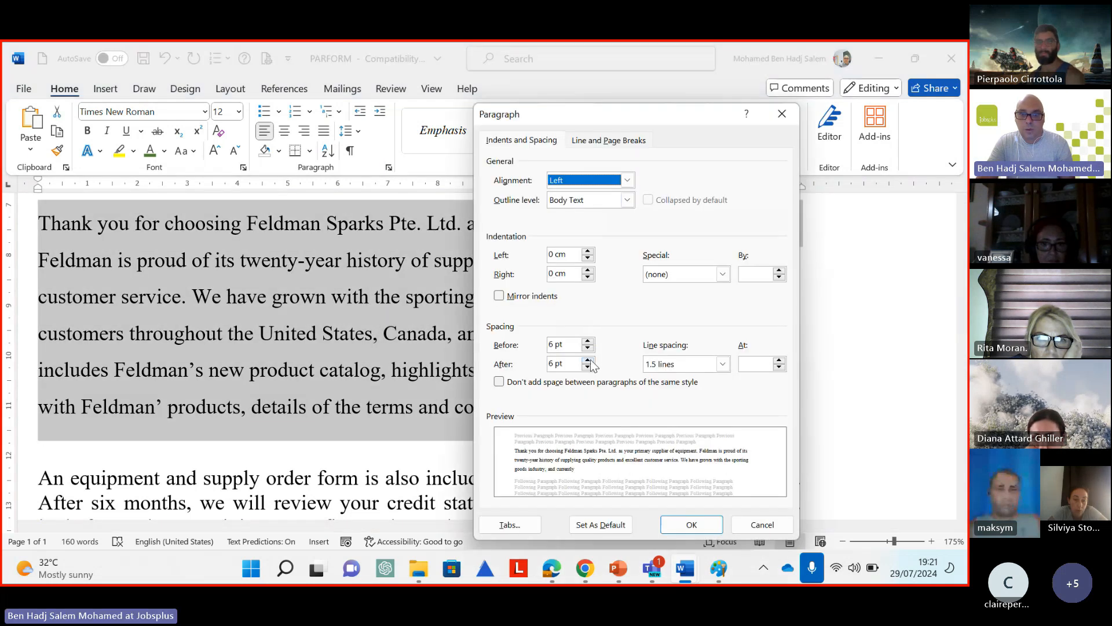
{"action": "left_click", "coordinate": [588, 360]}
{"action": "left_click", "coordinate": [588, 360]}
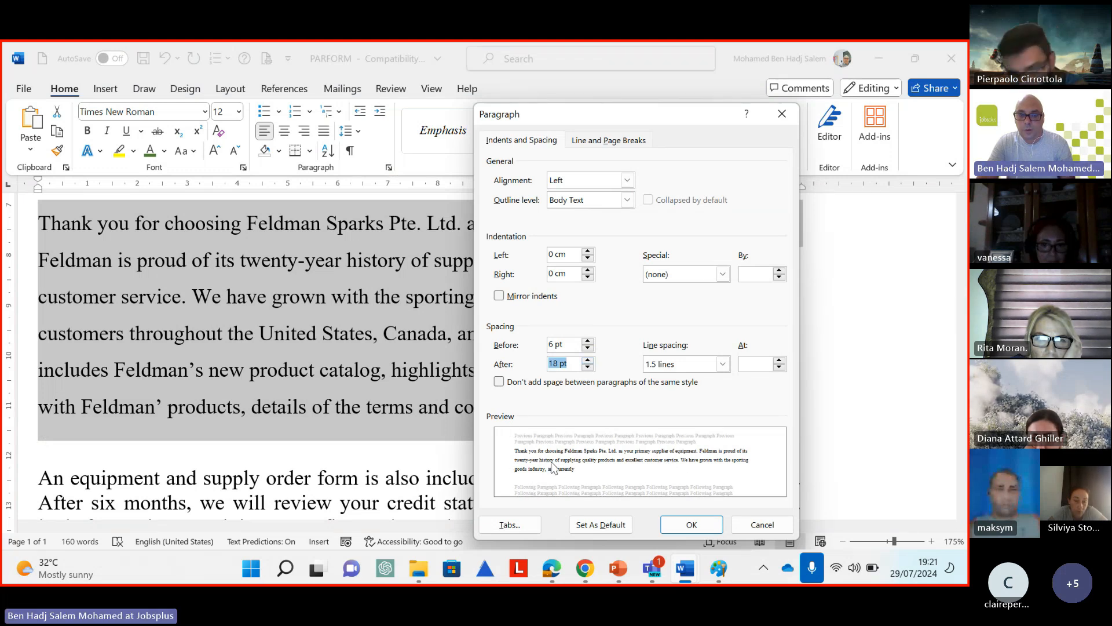
{"action": "left_click", "coordinate": [688, 524]}
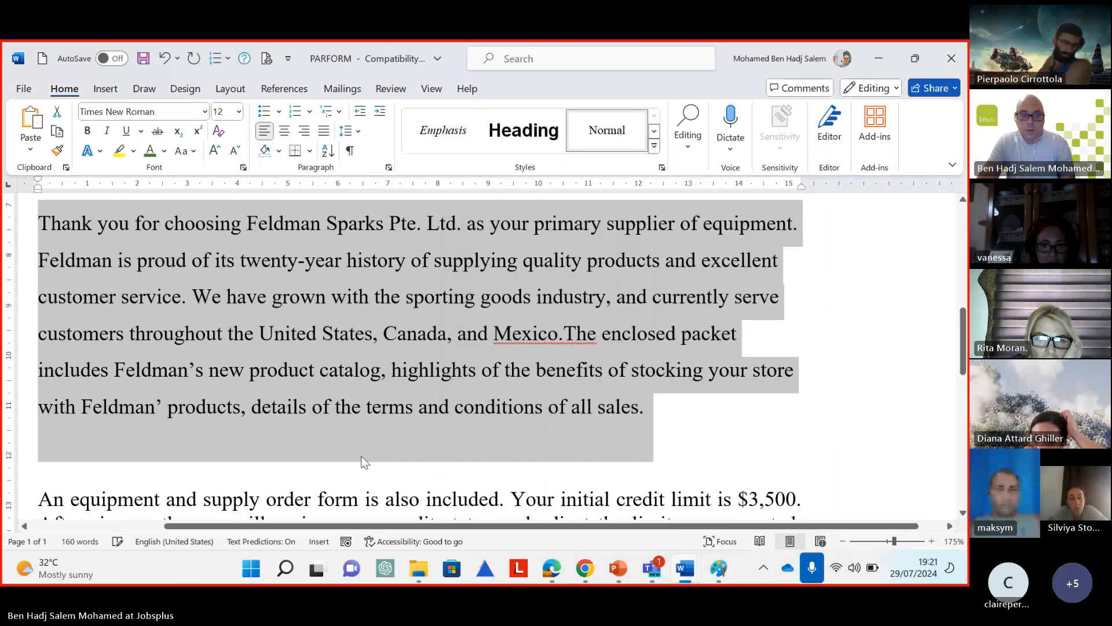
{"action": "left_click", "coordinate": [666, 436]}
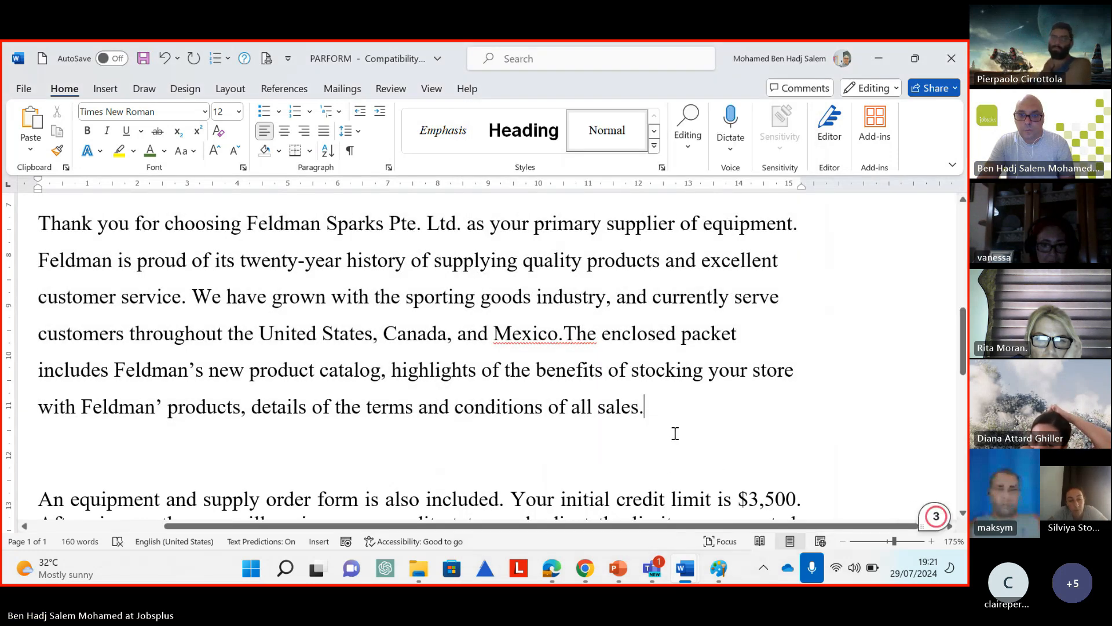
{"action": "scroll", "coordinate": [574, 280], "scroll_direction": "up", "scroll_amount": 1}
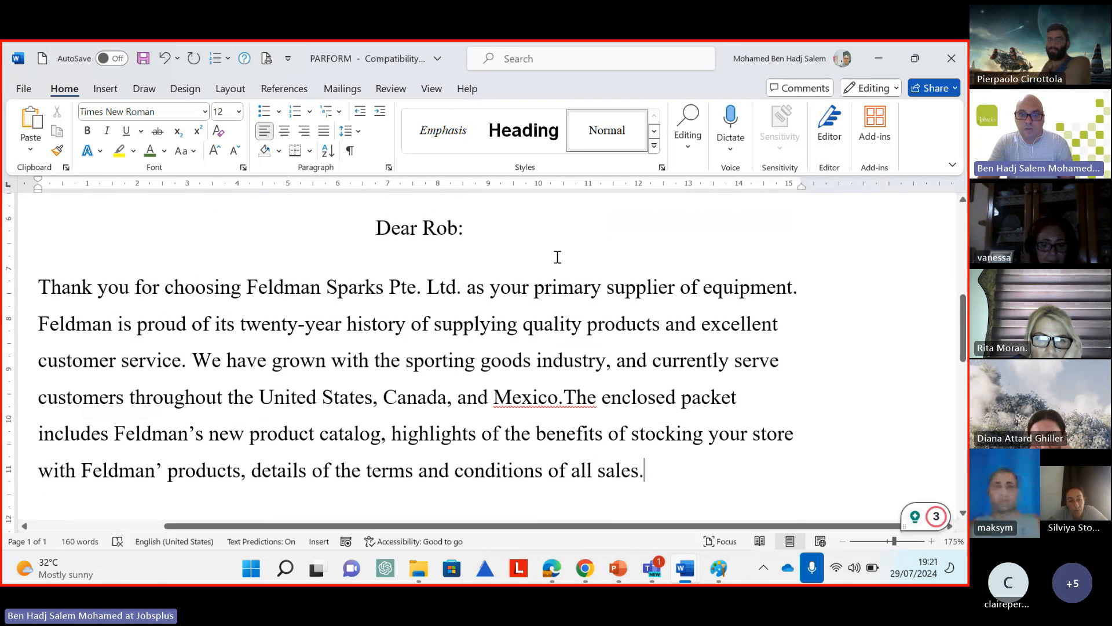
{"action": "scroll", "coordinate": [565, 468], "scroll_direction": "down", "scroll_amount": 1}
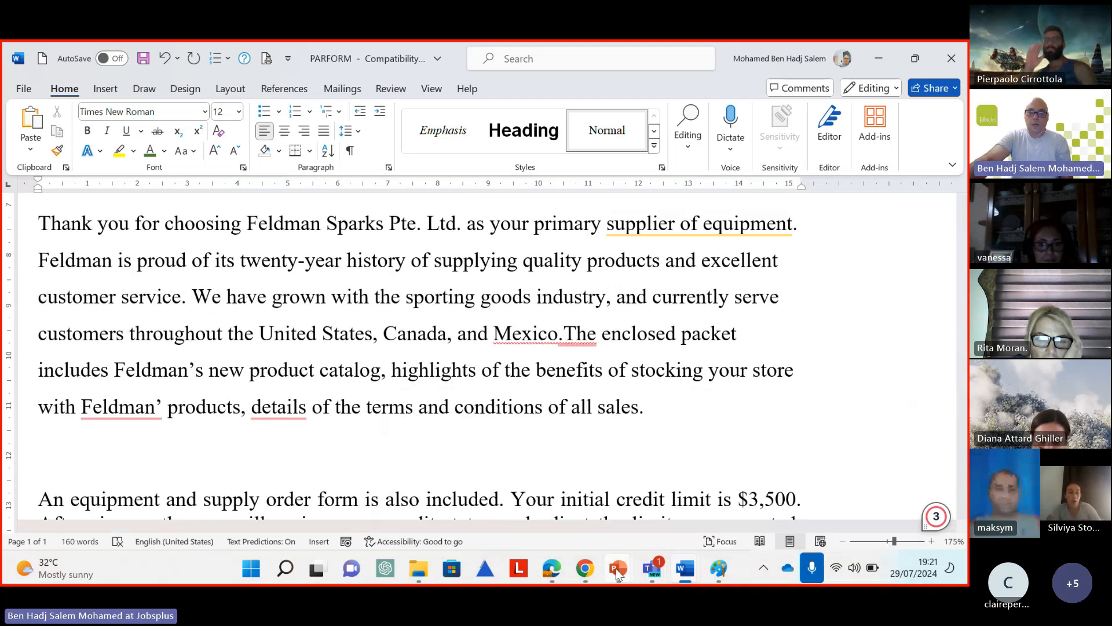
Switch to the PowerPoint slide show and advance from Paragraph Spacing to the 6.5 Line Spacing slide
{"action": "mouse_move", "coordinate": [619, 567]}
{"action": "left_click", "coordinate": [690, 472]}
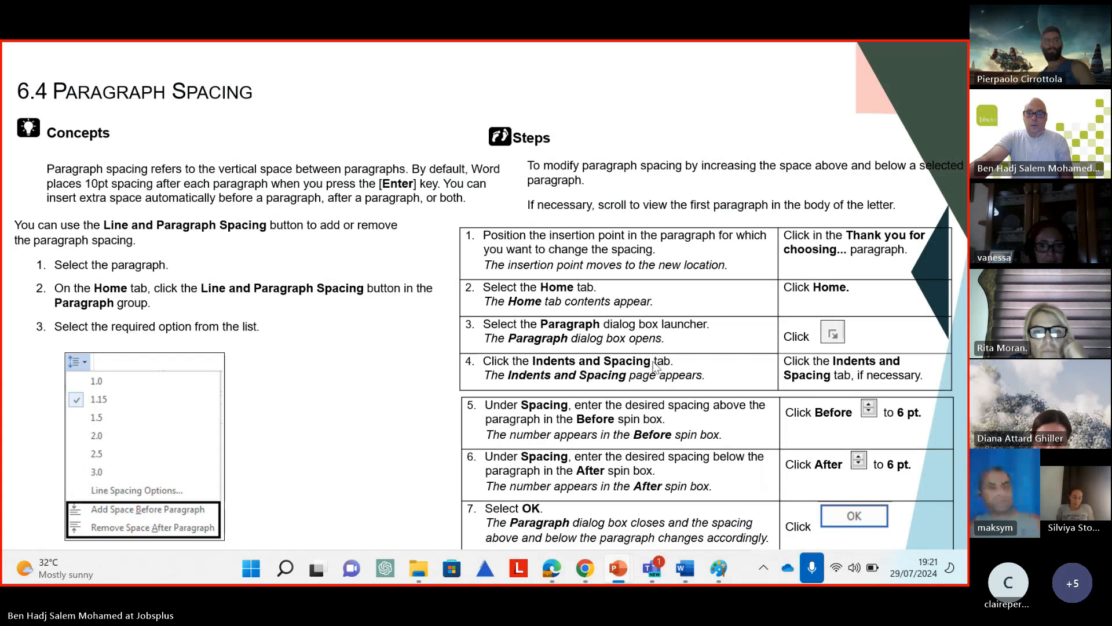
{"action": "left_click", "coordinate": [348, 355]}
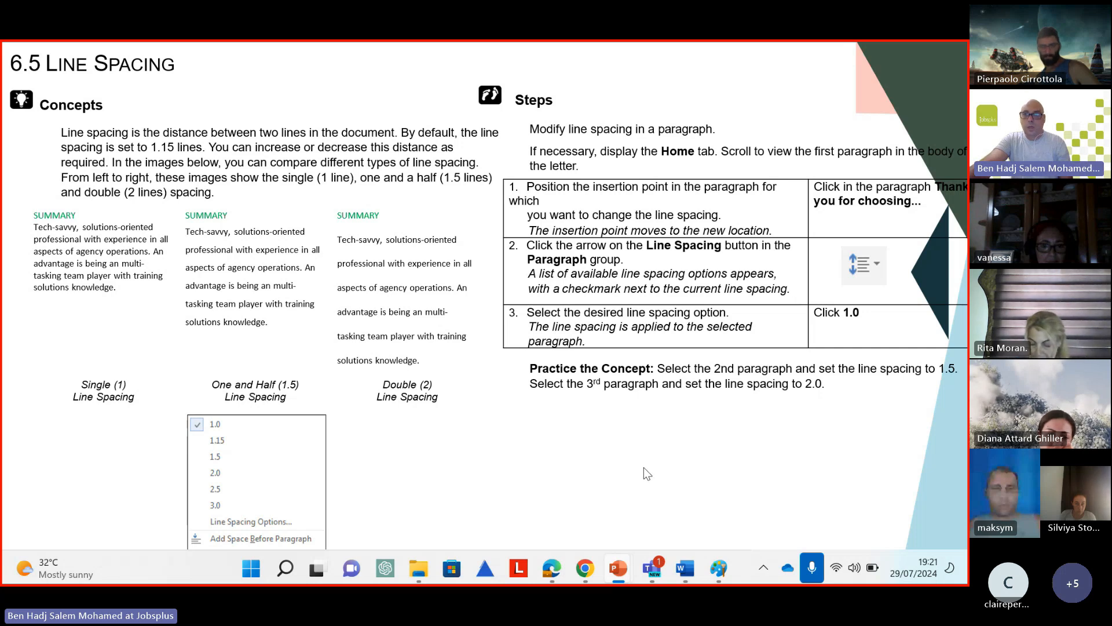
Return to the PARFORM document in Word and set the "Thank you for choosing" paragraph's line spacing to Double through its Paragraph settings
{"action": "left_click", "coordinate": [697, 569]}
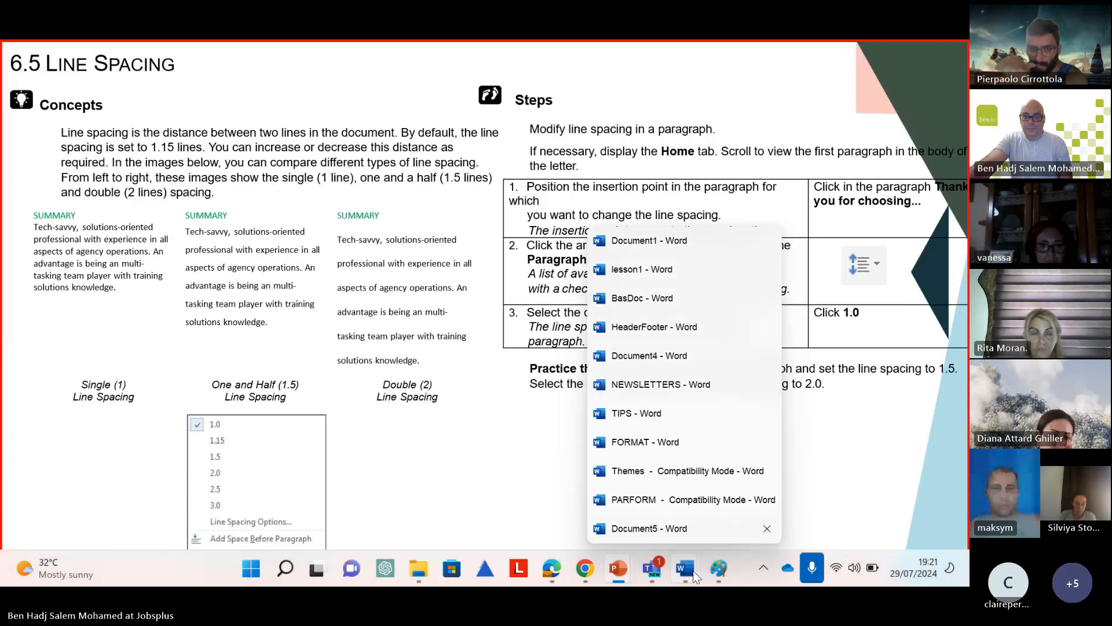
{"action": "left_click", "coordinate": [687, 501]}
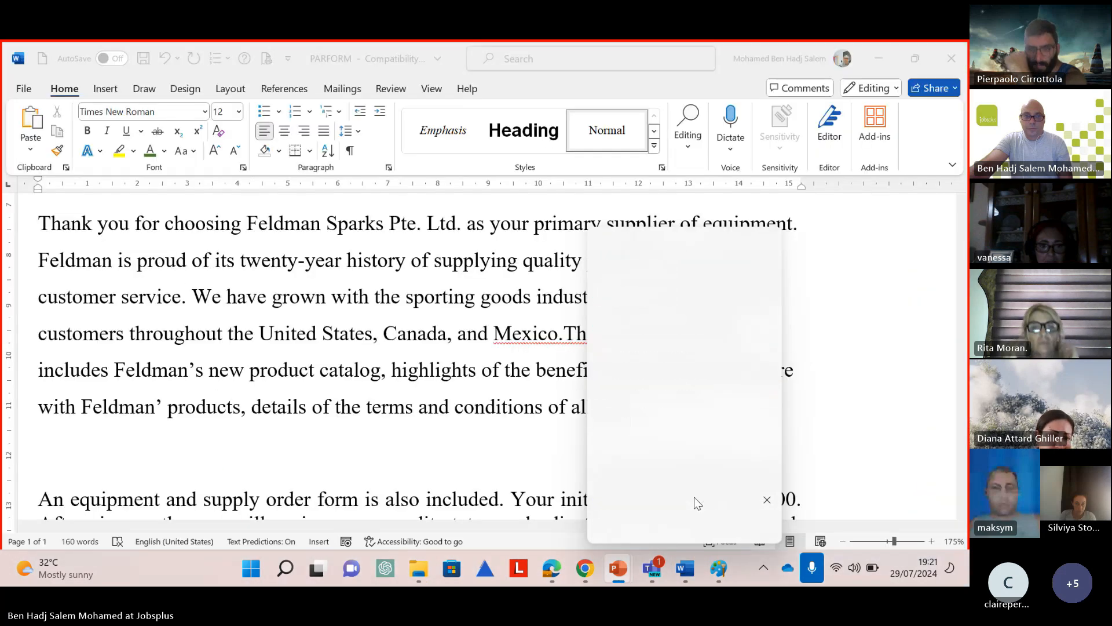
{"action": "left_click", "coordinate": [40, 220]}
{"action": "left_click", "coordinate": [478, 346], "text": "shift"}
{"action": "left_click", "coordinate": [428, 335]}
{"action": "left_click_drag", "start_coordinate": [40, 220], "coordinate": [655, 421]}
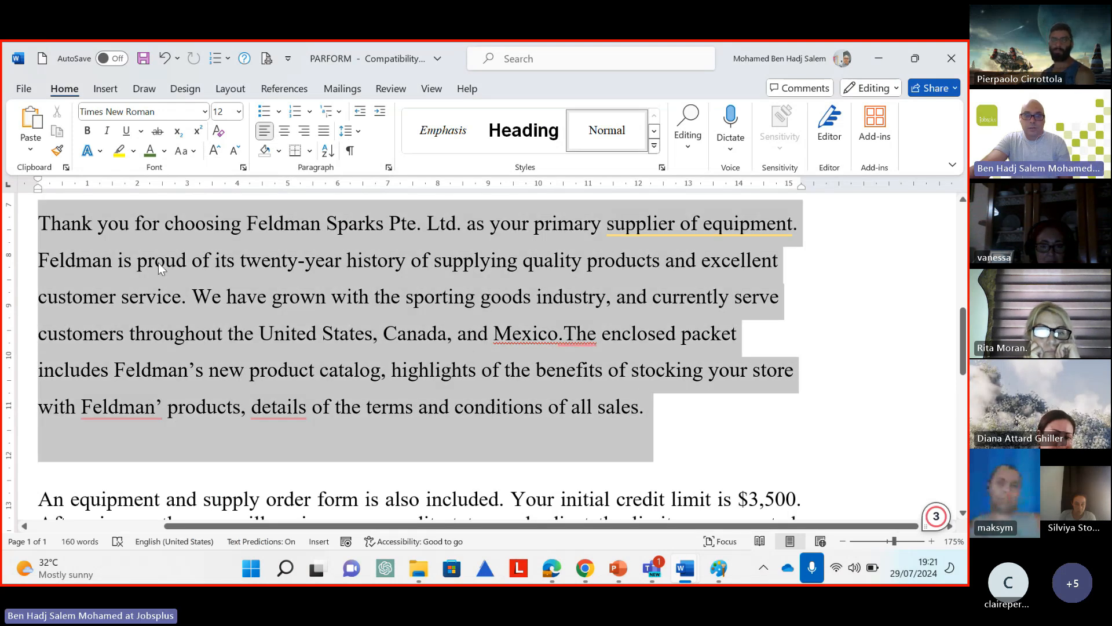
{"action": "left_click", "coordinate": [357, 135]}
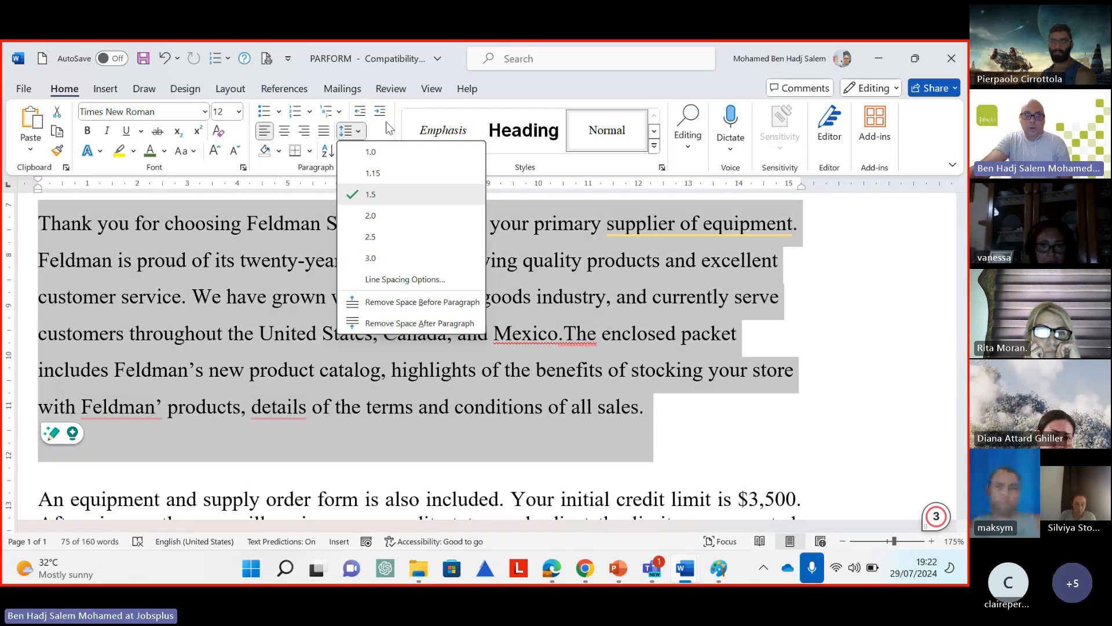
{"action": "left_click", "coordinate": [390, 126]}
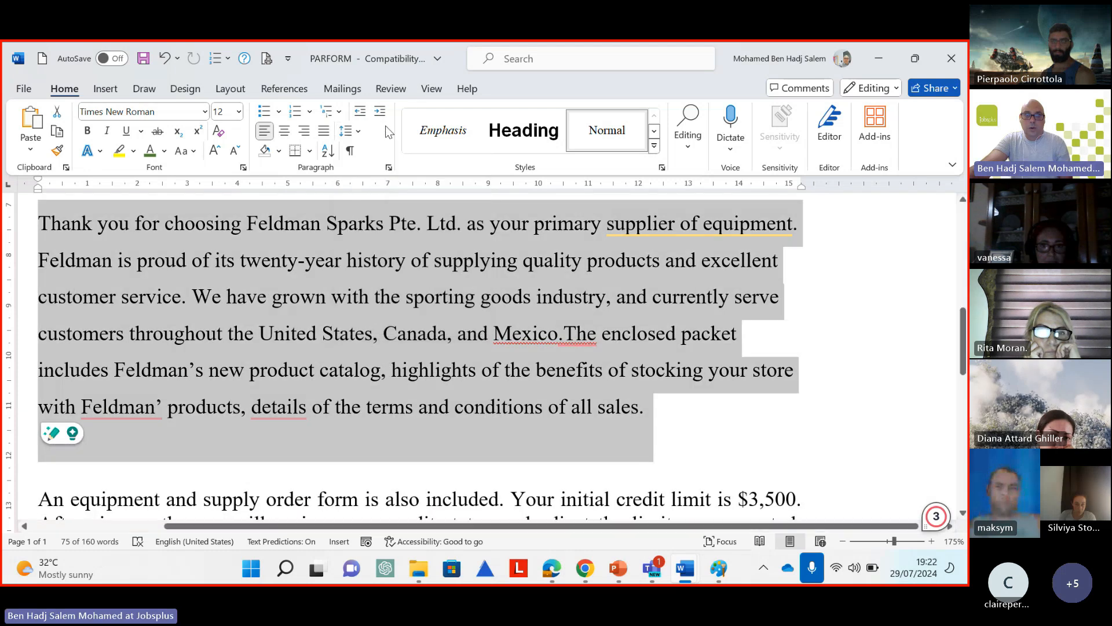
{"action": "left_click", "coordinate": [388, 168]}
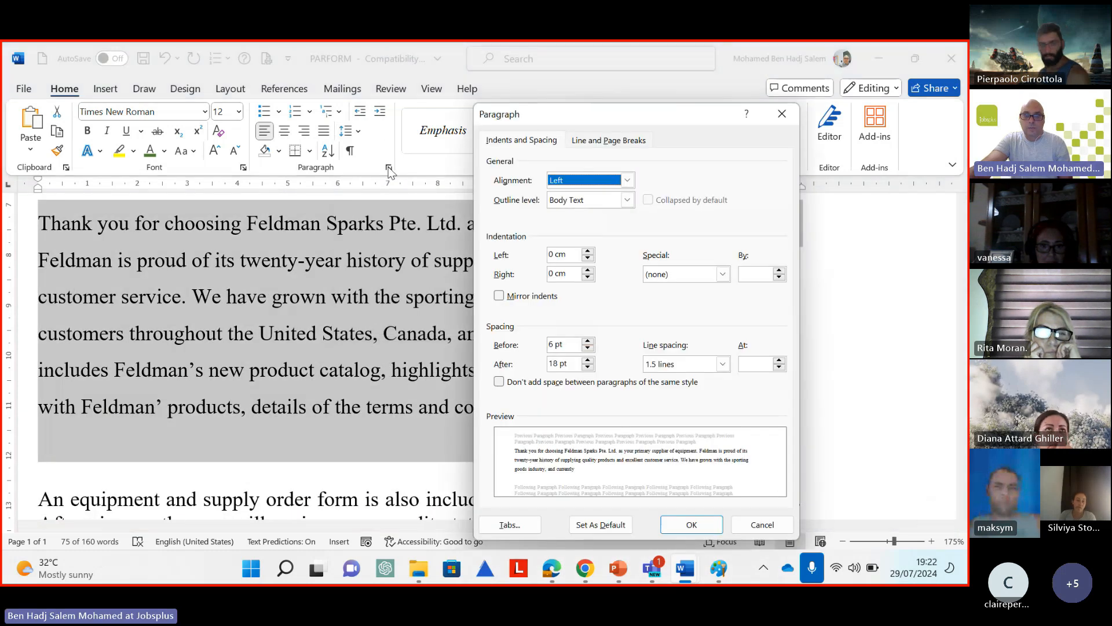
{"action": "left_click", "coordinate": [682, 360]}
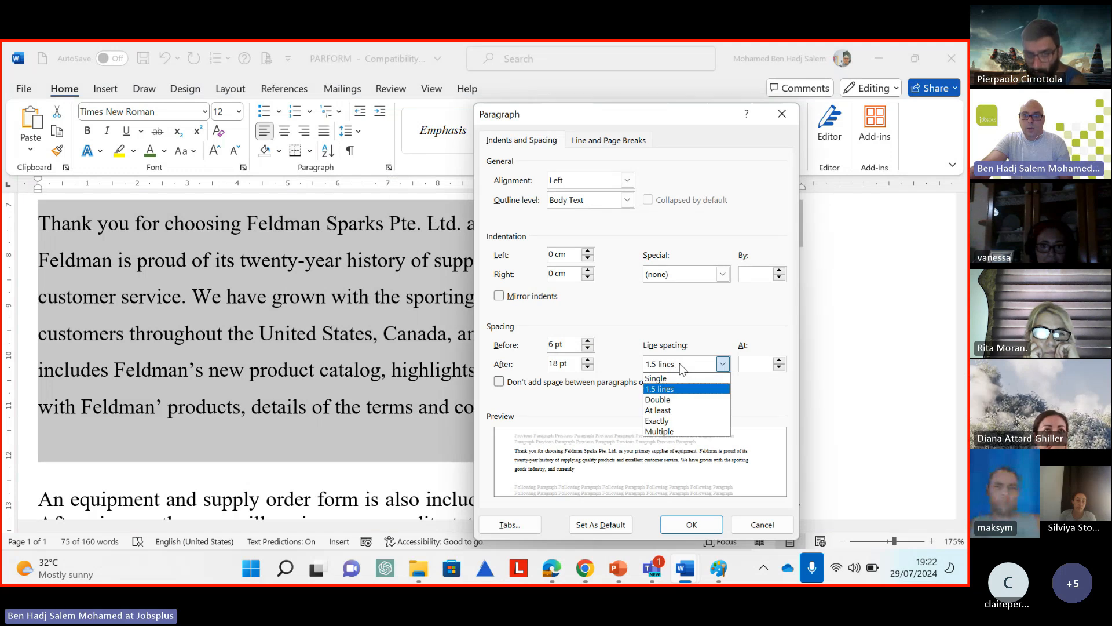
{"action": "left_click", "coordinate": [675, 401]}
{"action": "left_click", "coordinate": [701, 525]}
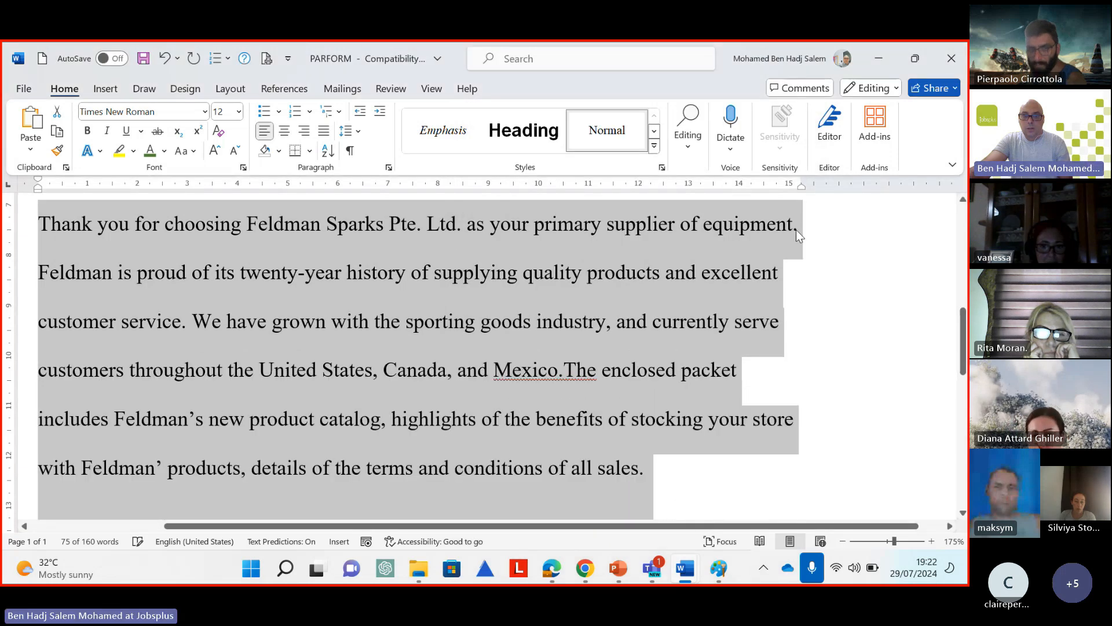
{"action": "left_click", "coordinate": [792, 248]}
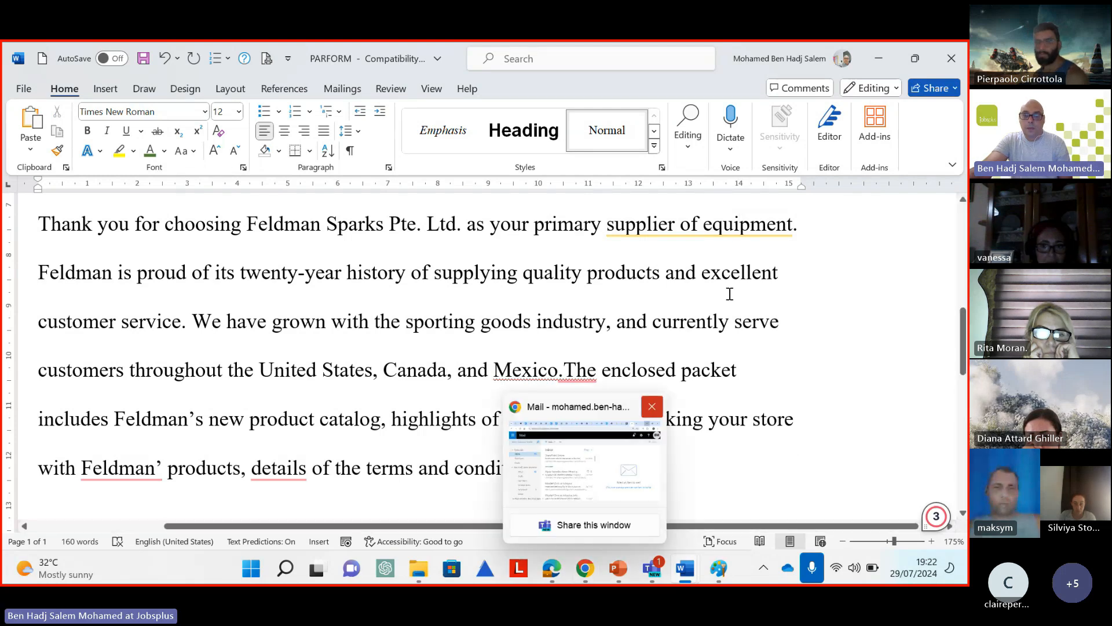
{"action": "left_click_drag", "start_coordinate": [42, 223], "coordinate": [688, 481]}
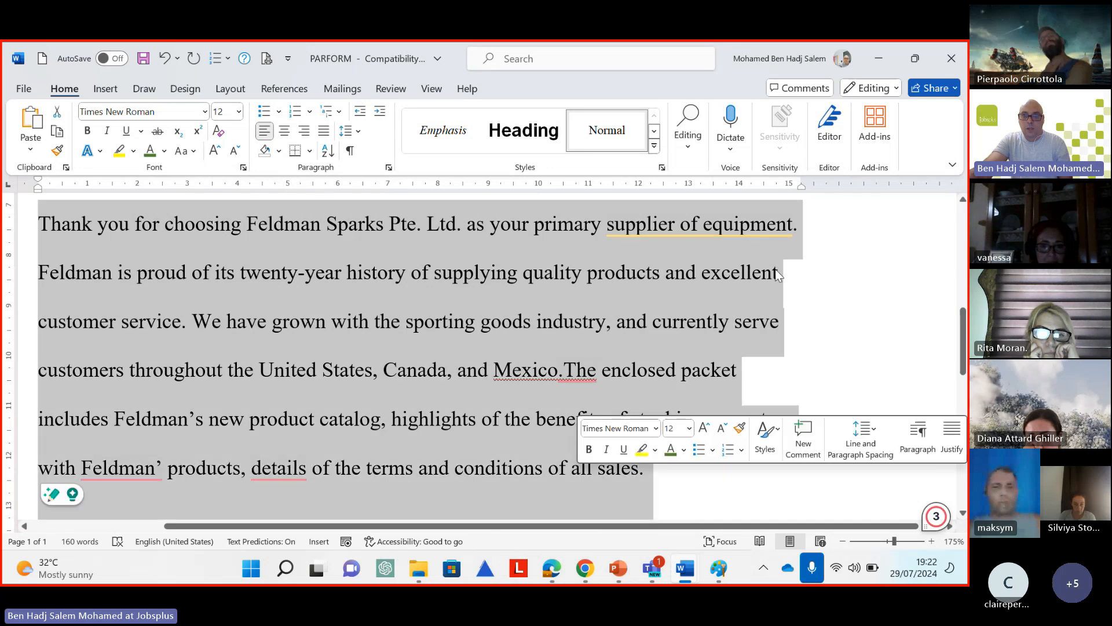
{"action": "left_click", "coordinate": [736, 335]}
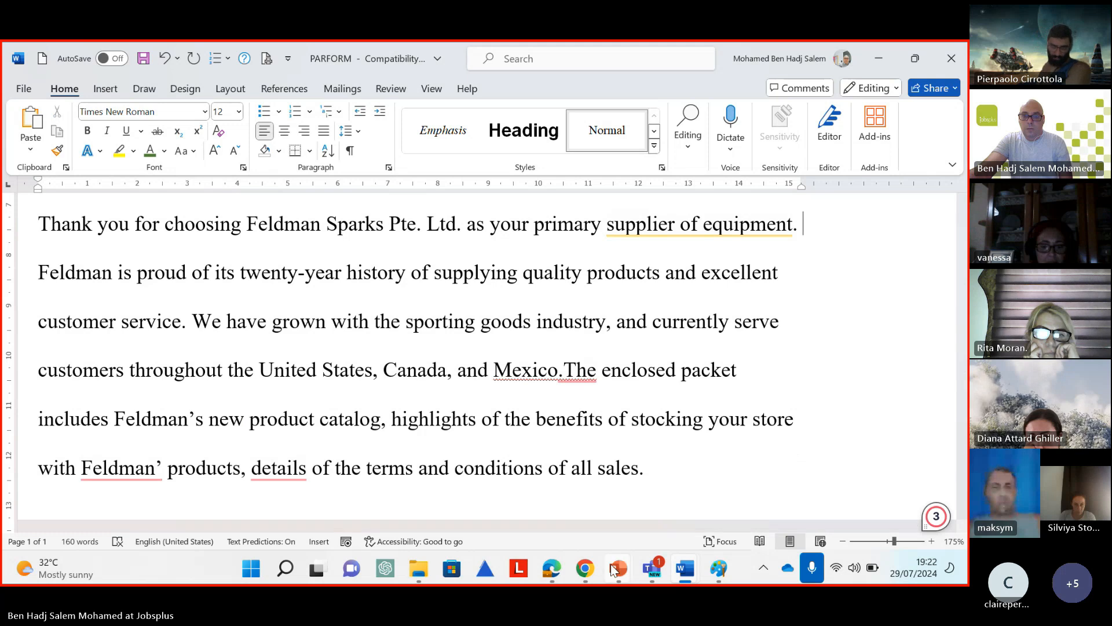
Switch to the PowerPoint slide show and advance from Line Spacing to the 6.6 Applying Border/Shading slide
{"action": "mouse_move", "coordinate": [613, 565]}
{"action": "left_click", "coordinate": [706, 465]}
{"action": "key", "text": "Right"}
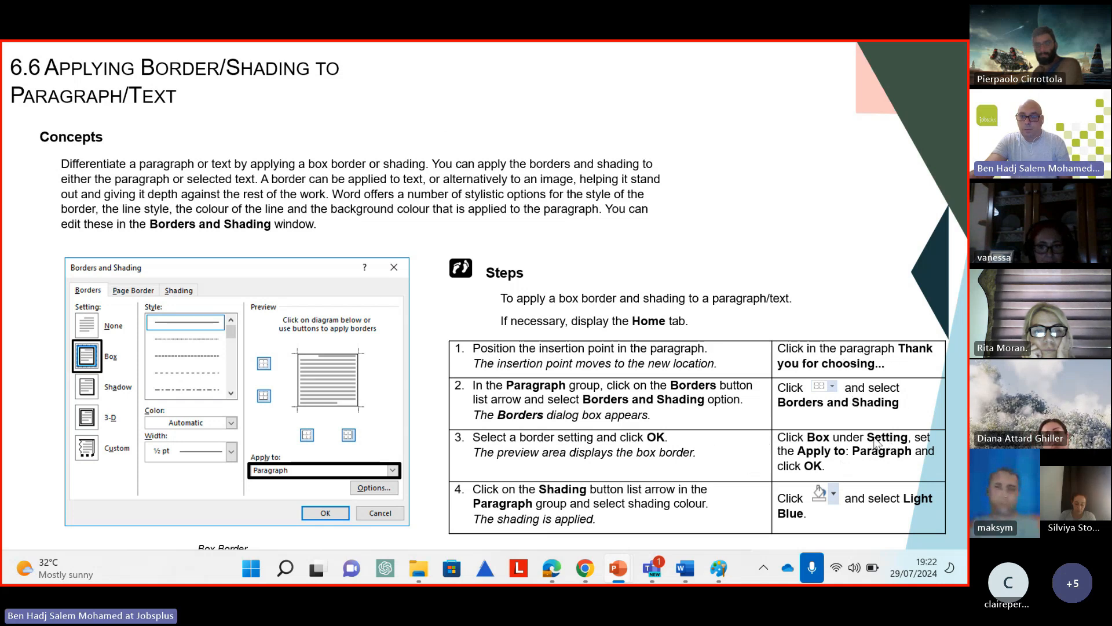
Return to the PARFORM document in Word and open the Borders and Shading settings for the "Thank you for choosing" paragraph
{"action": "mouse_move", "coordinate": [687, 568]}
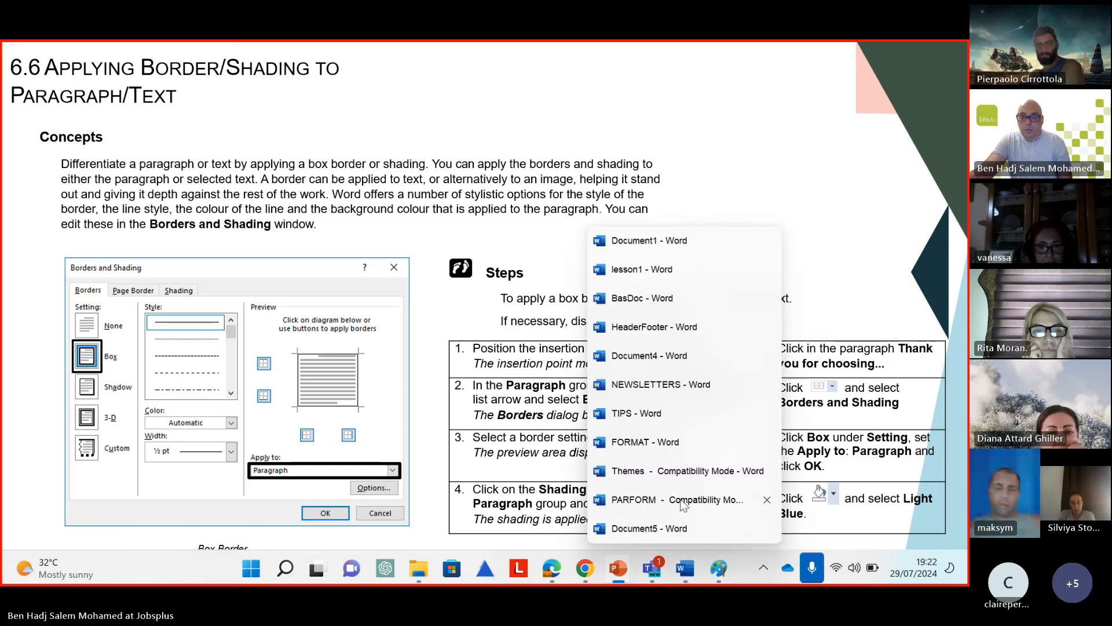
{"action": "left_click", "coordinate": [684, 503]}
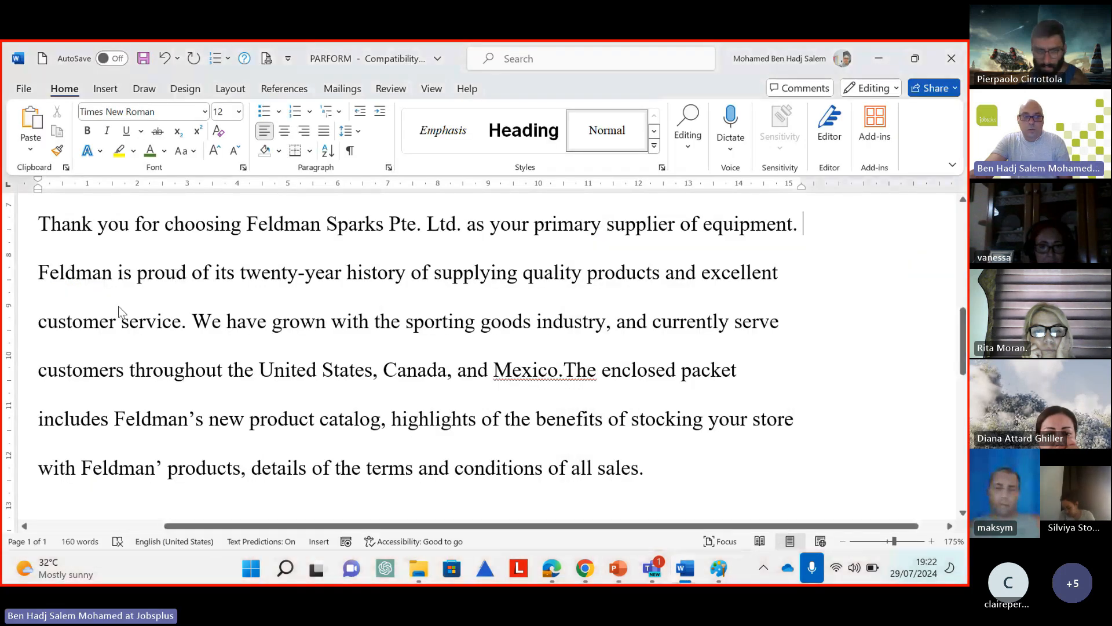
{"action": "left_click_drag", "start_coordinate": [55, 222], "coordinate": [648, 467]}
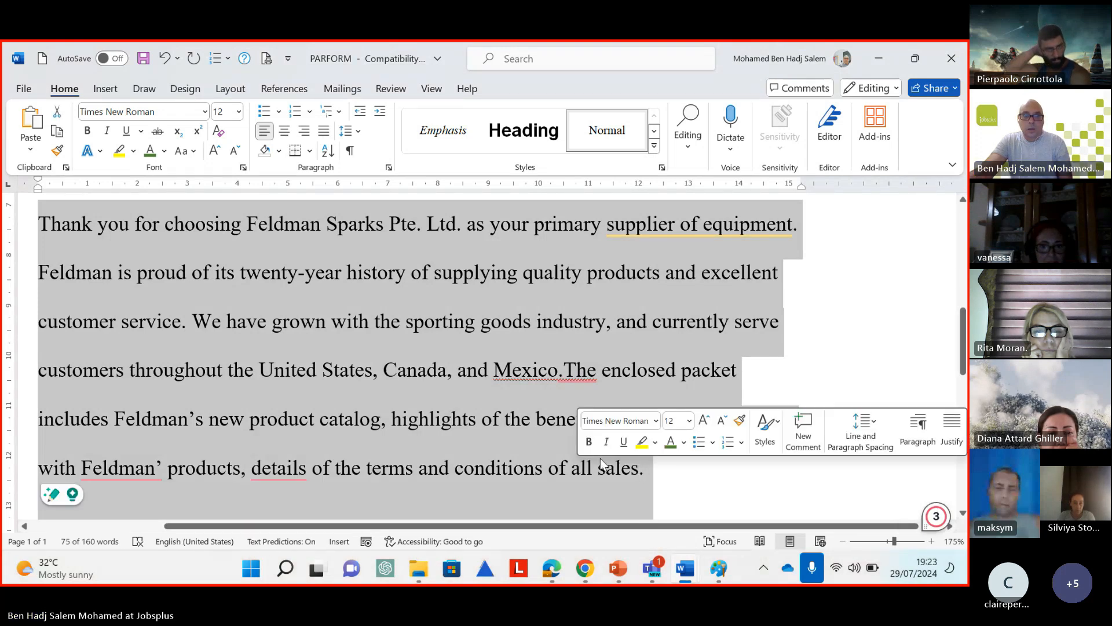
{"action": "left_click", "coordinate": [312, 152]}
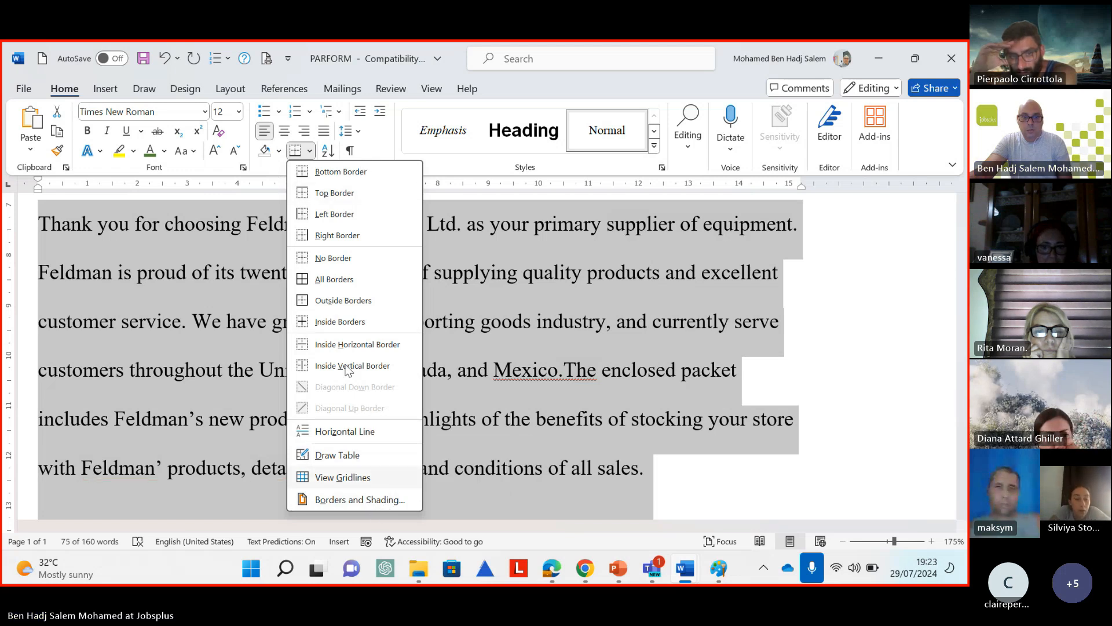
{"action": "left_click", "coordinate": [309, 151]}
{"action": "left_click", "coordinate": [309, 151]}
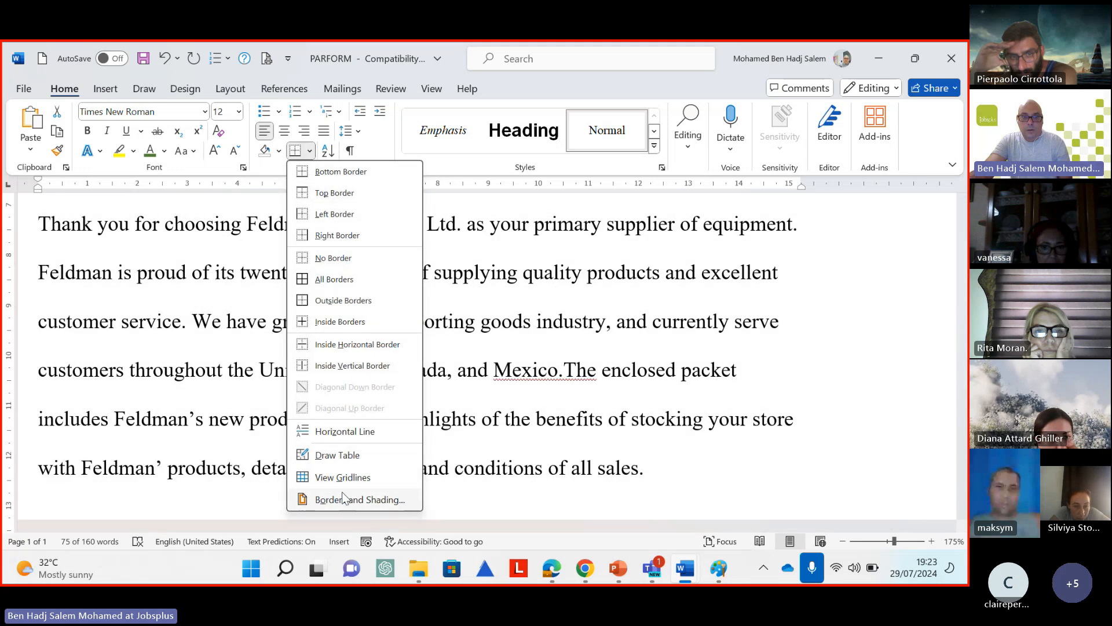
{"action": "left_click", "coordinate": [359, 499]}
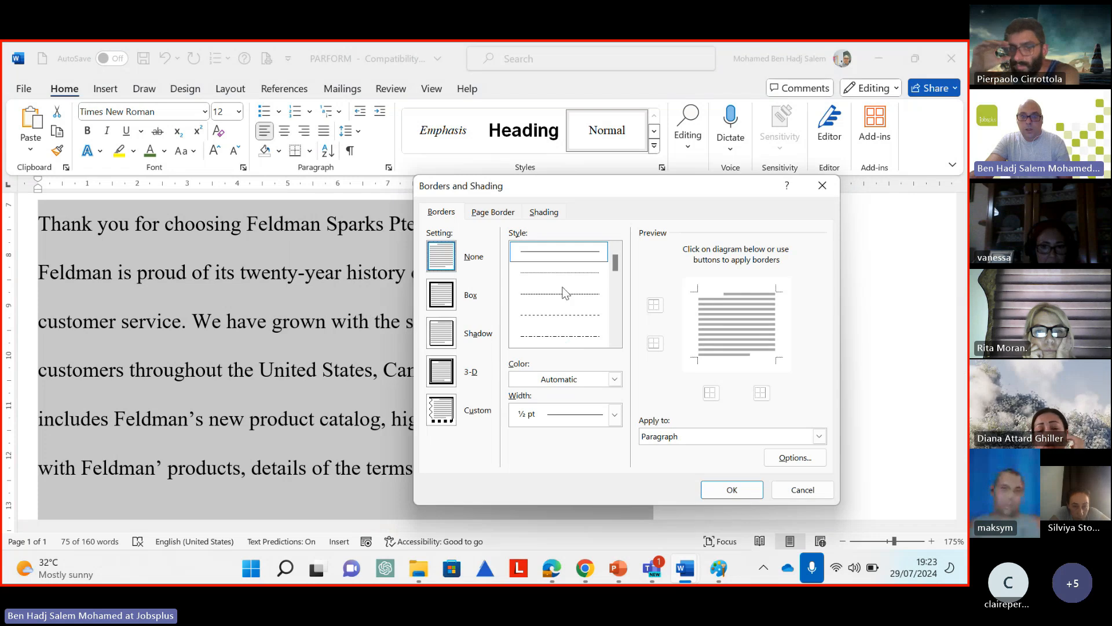
Choose the Box border setting with the thin solid line style
{"action": "left_click", "coordinate": [445, 293]}
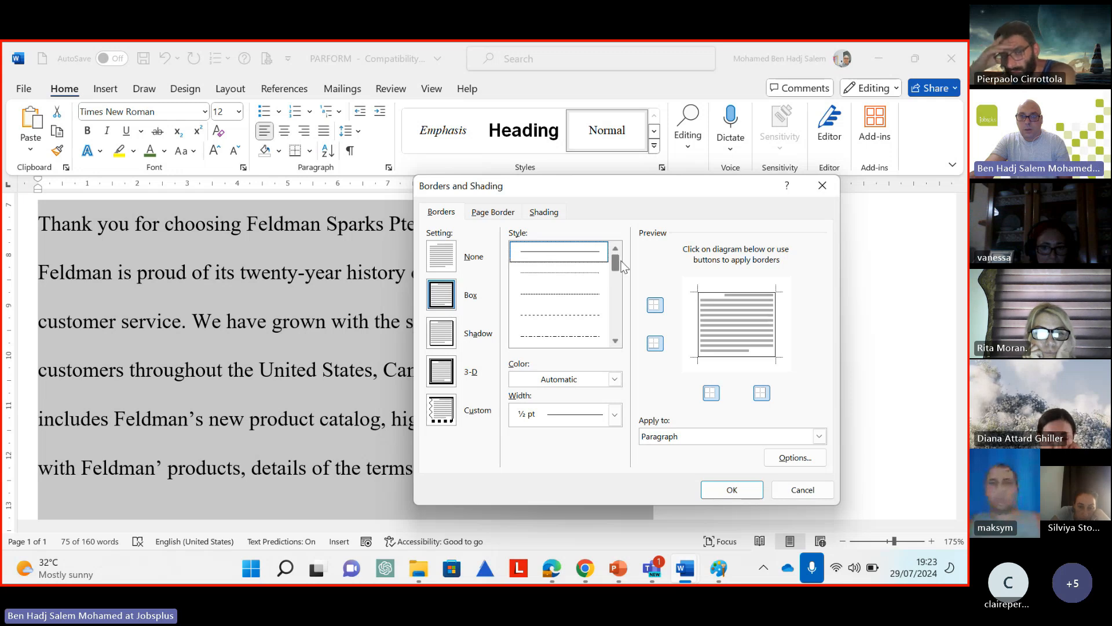
{"action": "scroll", "coordinate": [592, 282], "scroll_direction": "down", "scroll_amount": 2}
{"action": "left_click", "coordinate": [584, 334]}
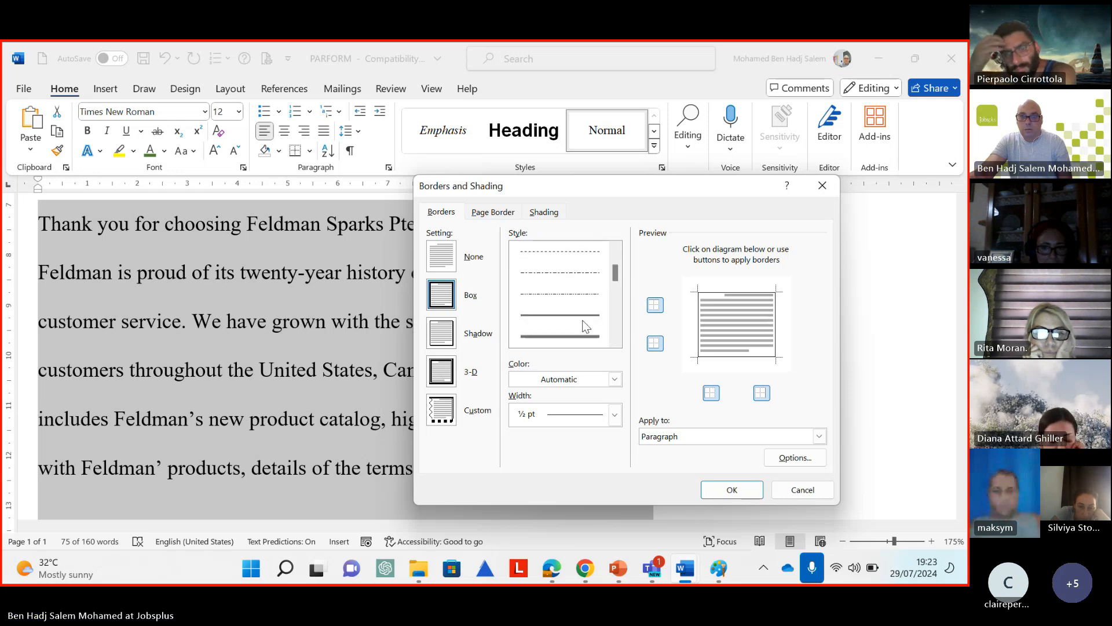
{"action": "scroll", "coordinate": [611, 258], "scroll_direction": "up", "scroll_amount": 2}
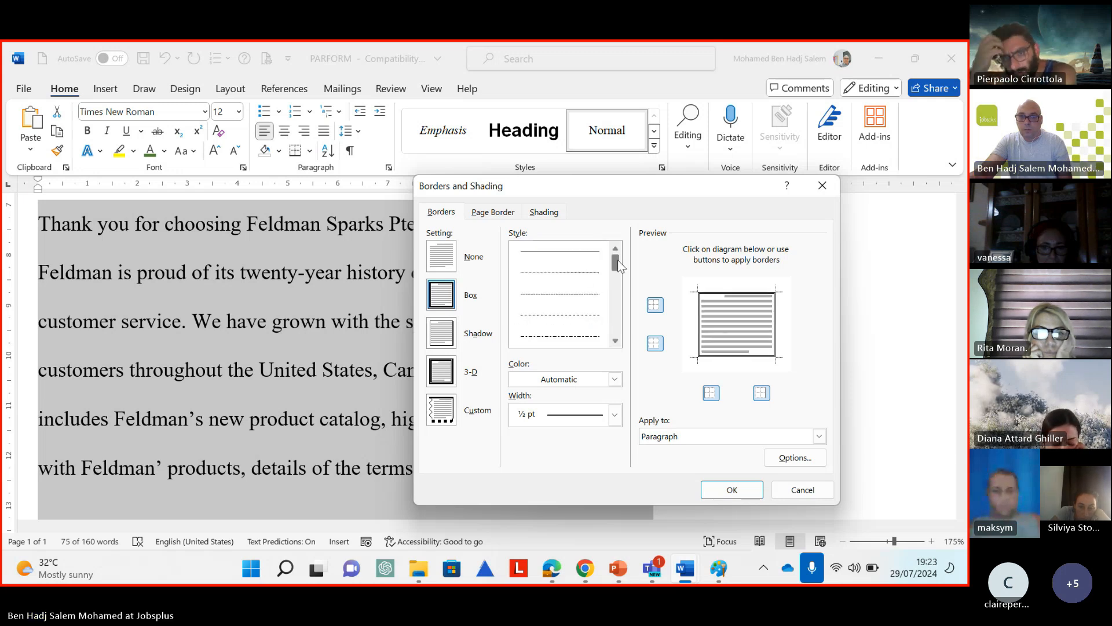
{"action": "left_click", "coordinate": [599, 257]}
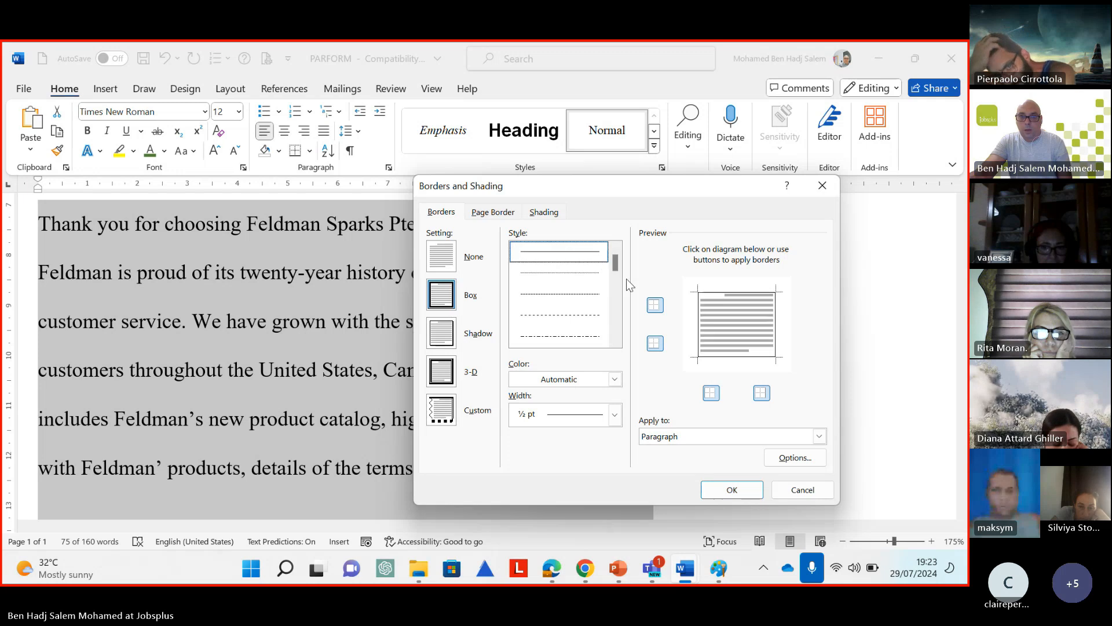
Make the box border red and 2 ¼ pt wide, apply it to the paragraph, and check the framed paragraph
{"action": "left_click", "coordinate": [614, 379]}
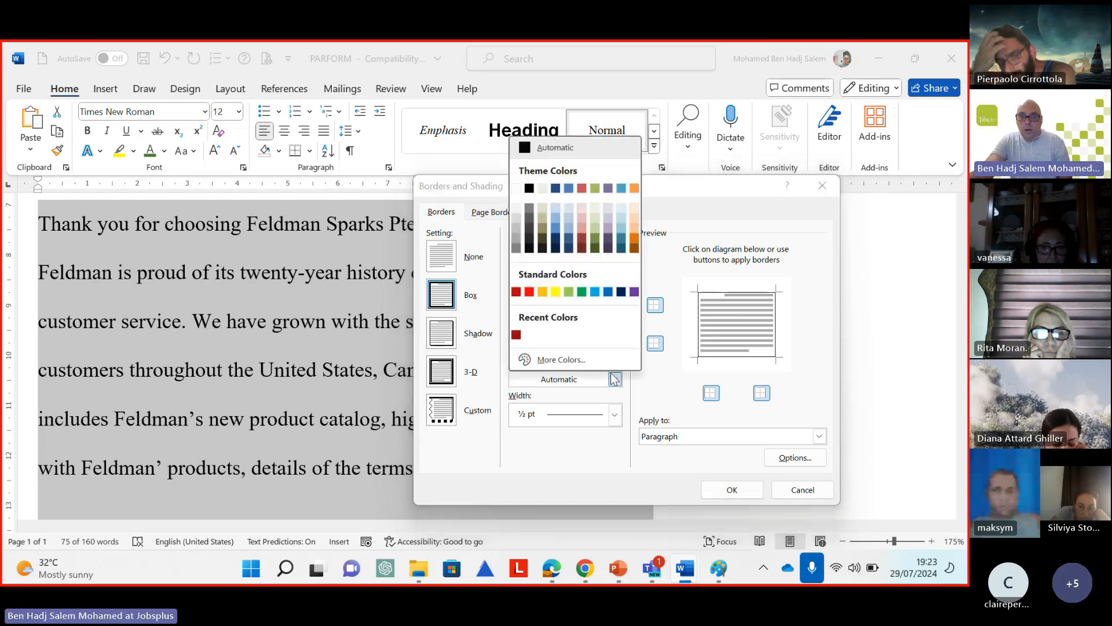
{"action": "left_click", "coordinate": [530, 292]}
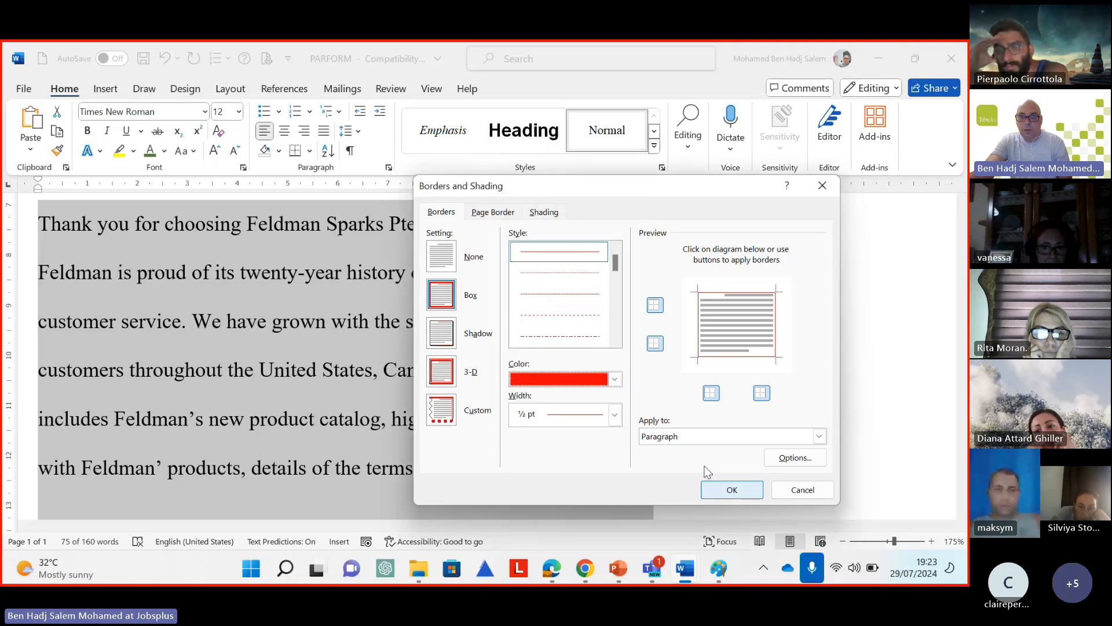
{"action": "left_click", "coordinate": [615, 416]}
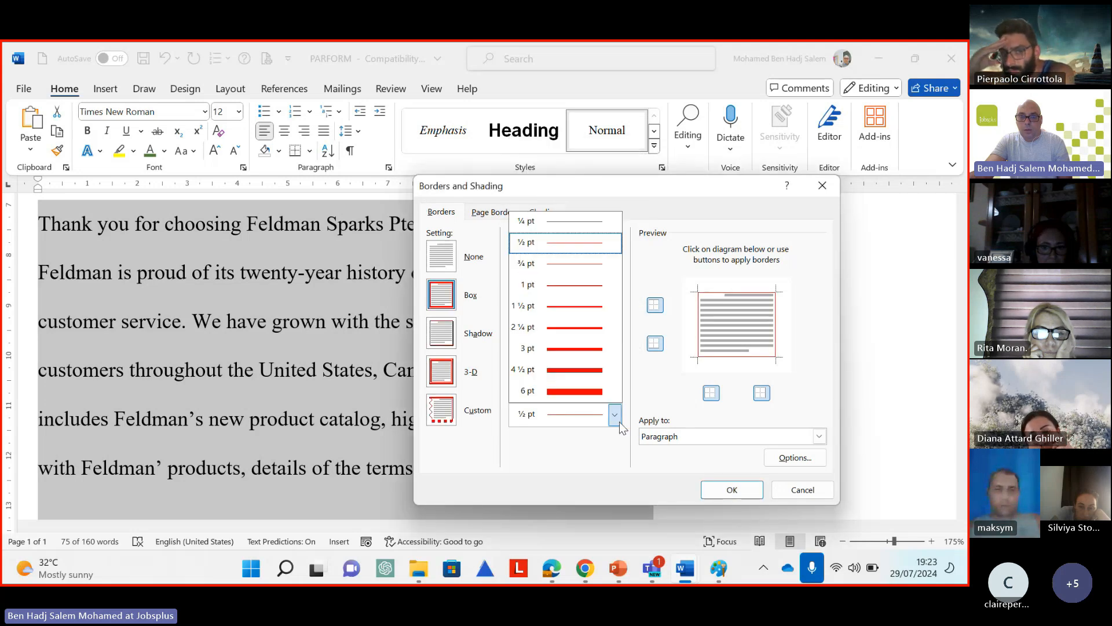
{"action": "left_click", "coordinate": [595, 329]}
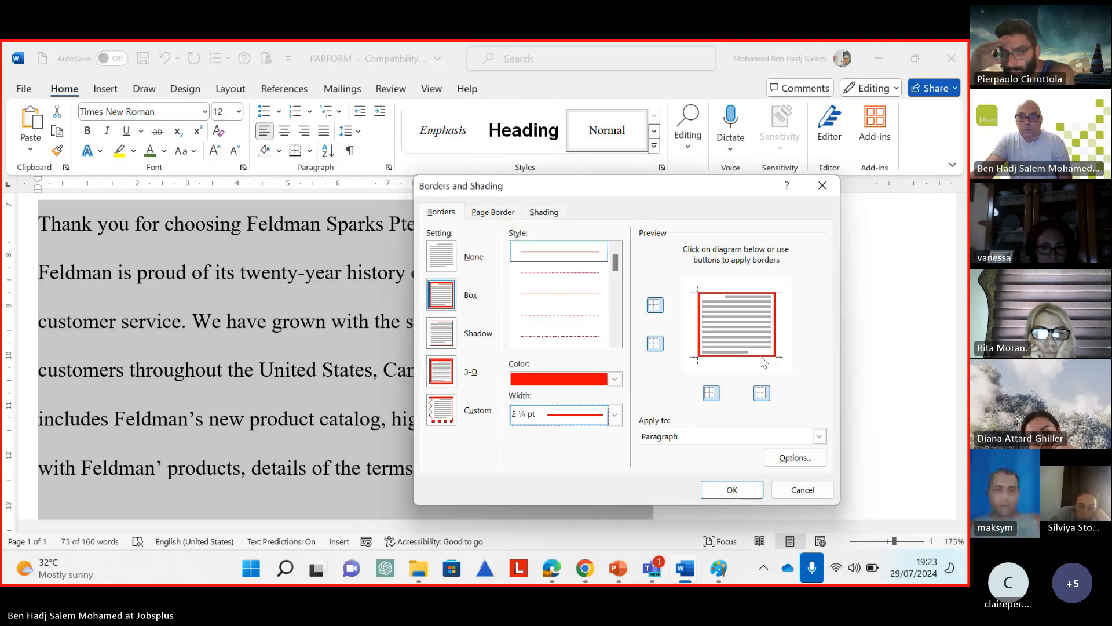
{"action": "left_click", "coordinate": [740, 437]}
{"action": "left_click", "coordinate": [639, 460]}
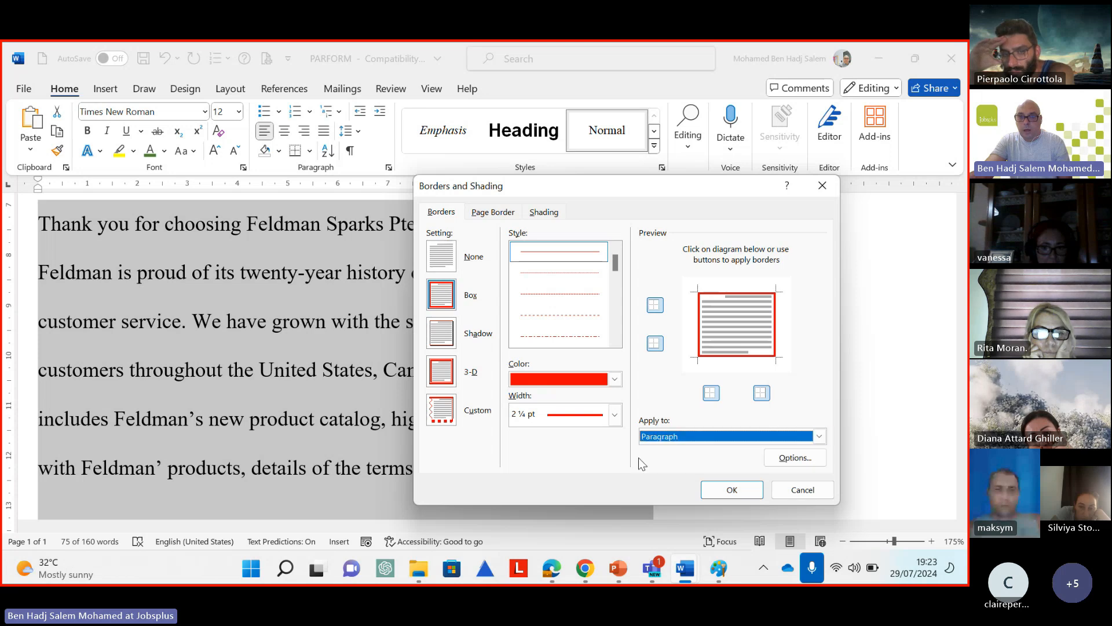
{"action": "left_click", "coordinate": [754, 488]}
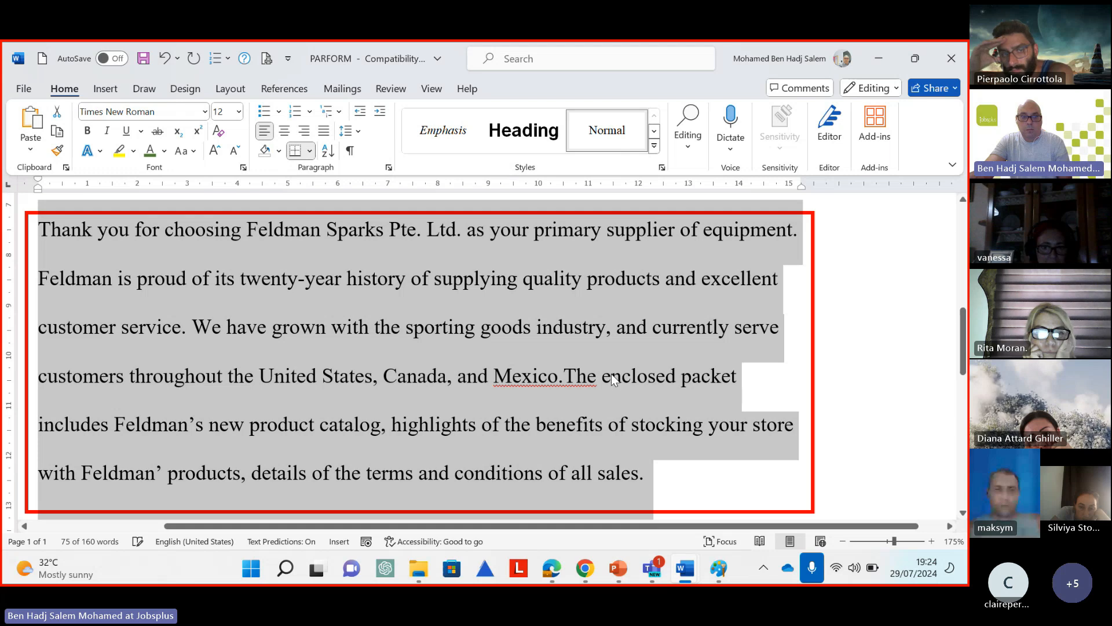
{"action": "left_click", "coordinate": [587, 375]}
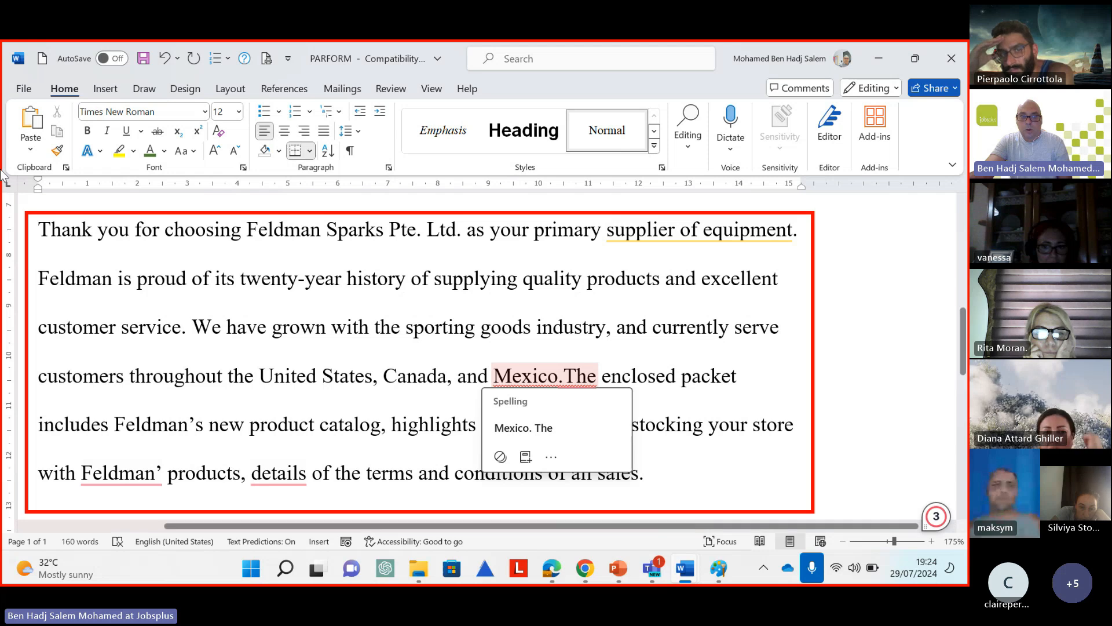
{"action": "scroll", "coordinate": [764, 316], "scroll_direction": "down", "scroll_amount": 1}
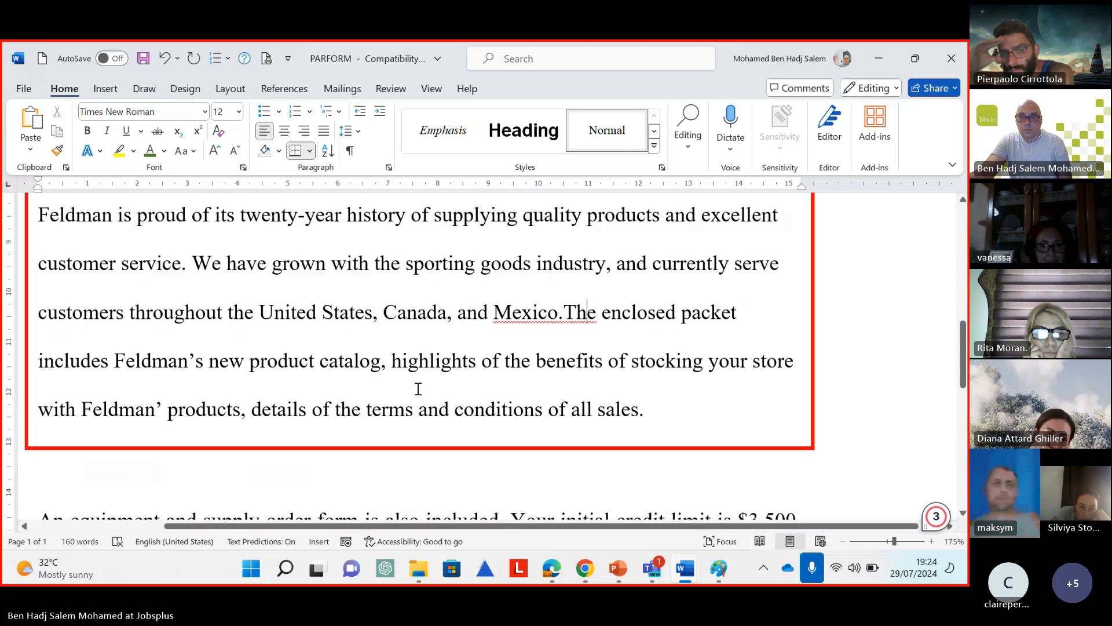
{"action": "scroll", "coordinate": [259, 357], "scroll_direction": "up", "scroll_amount": 1}
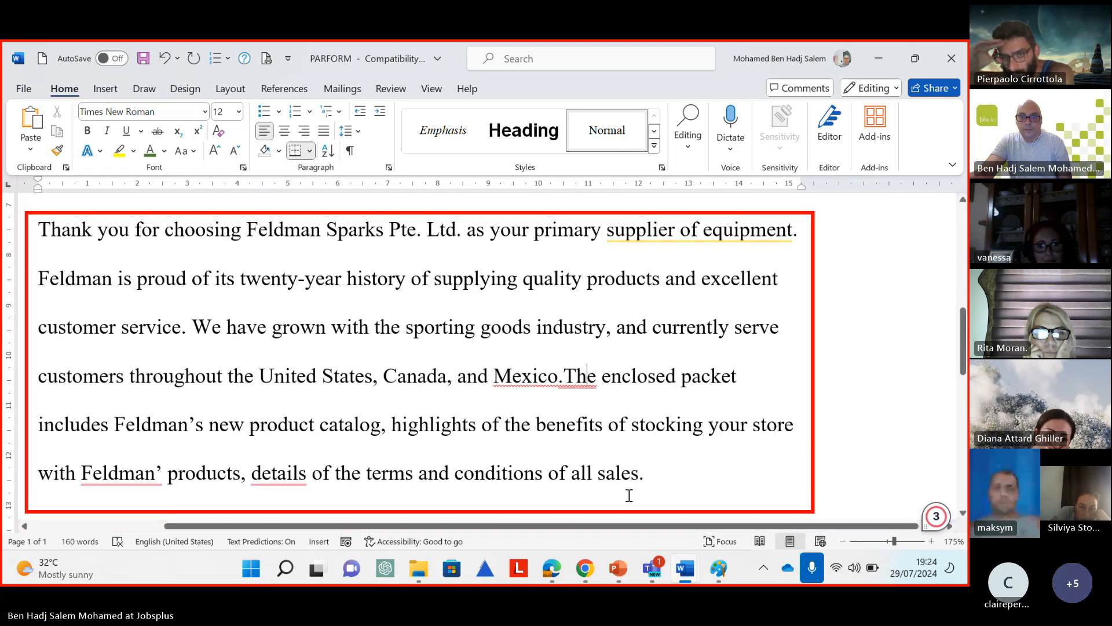
Switch to the PowerPoint slide show and advance to the 6.7 Copying Paragraph Formats slide
{"action": "mouse_move", "coordinate": [618, 568]}
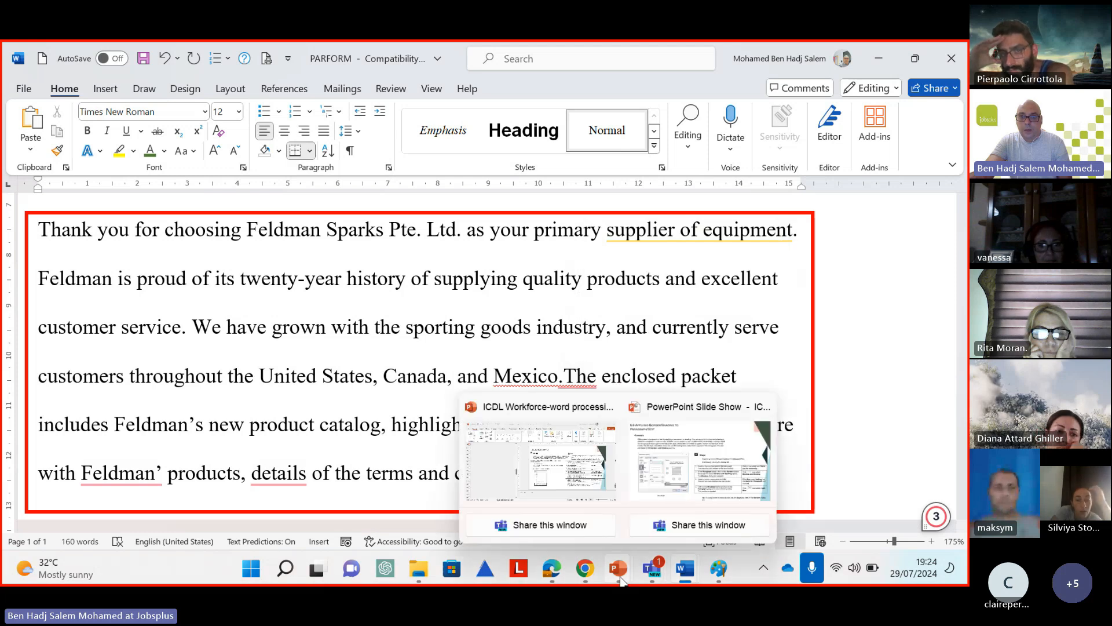
{"action": "left_click", "coordinate": [701, 464]}
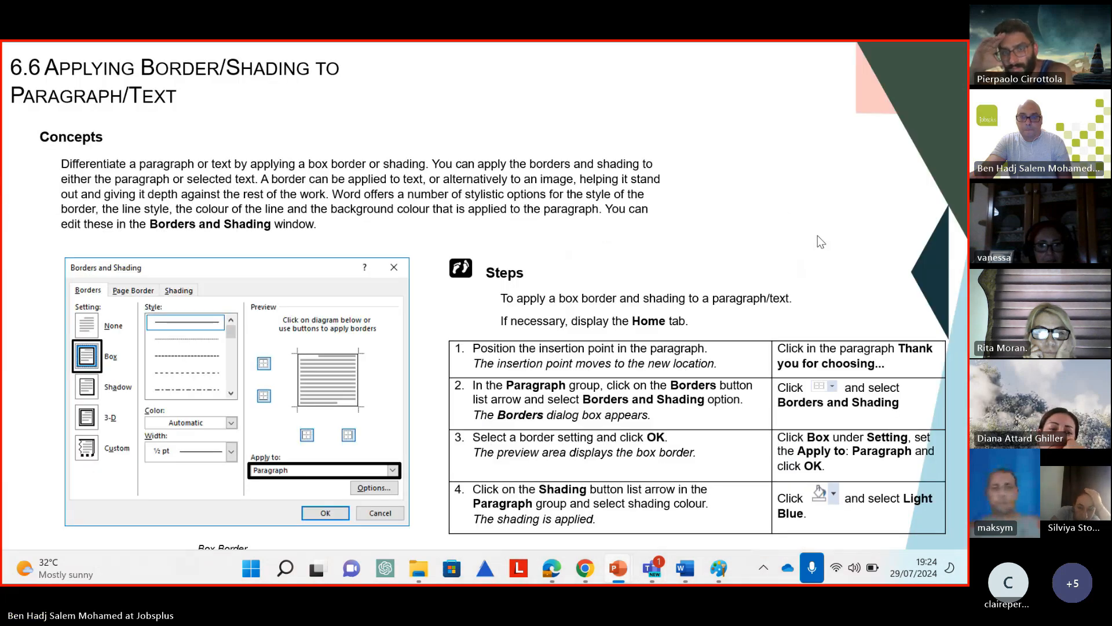
{"action": "left_click", "coordinate": [818, 235]}
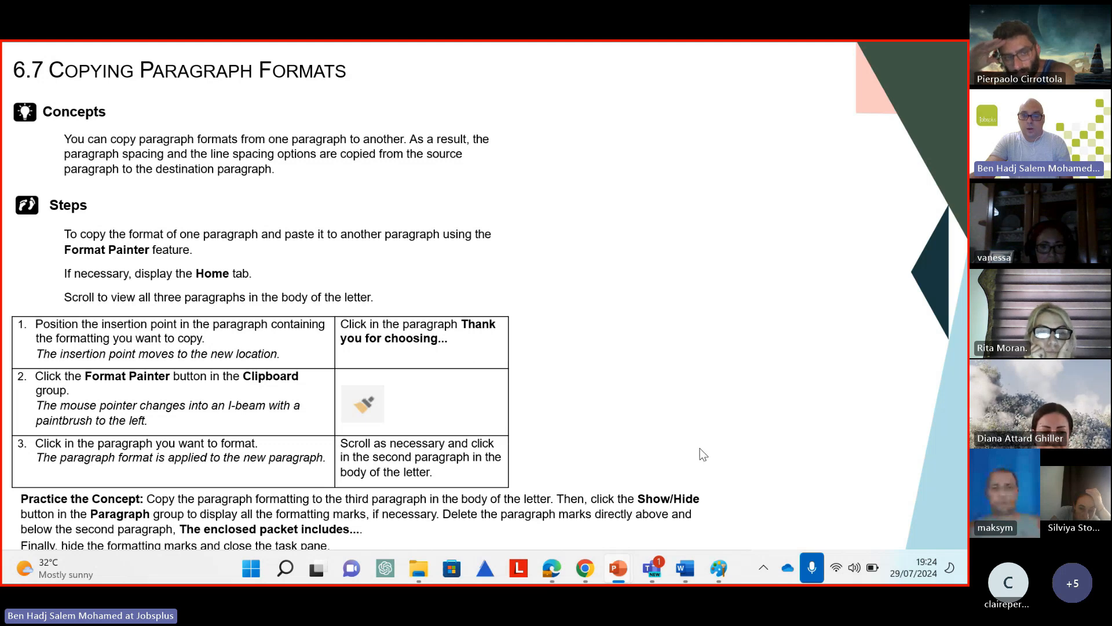
Back in PARFORM in Word, copy the "Thank you for choosing" paragraph's format onto the "An equipment and supply order form" paragraph with Format Painter
{"action": "mouse_move", "coordinate": [684, 567]}
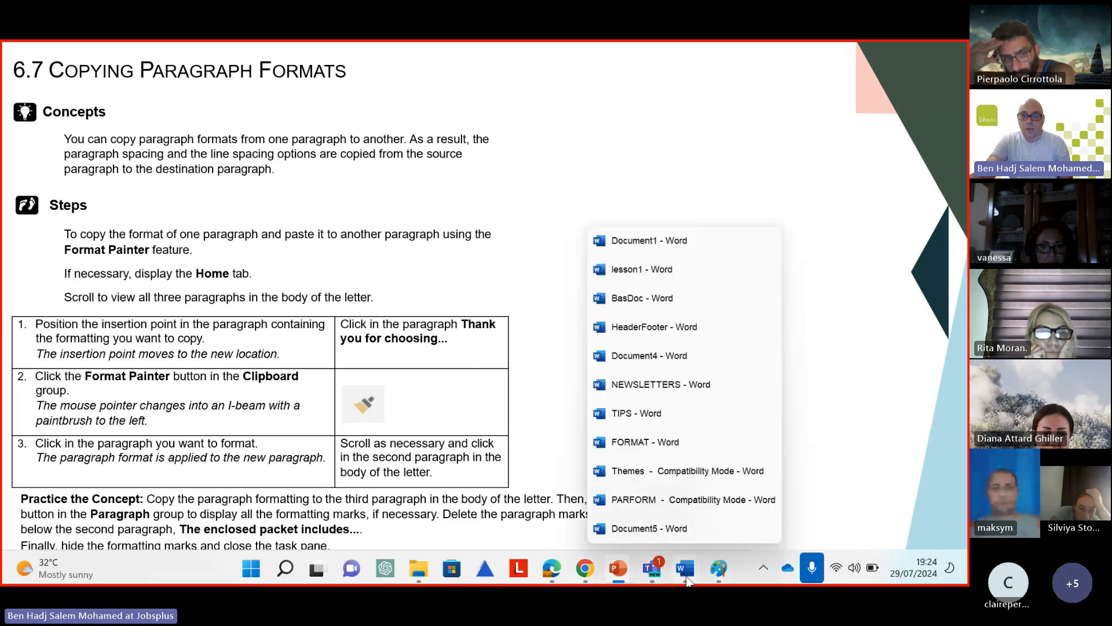
{"action": "left_click", "coordinate": [679, 501]}
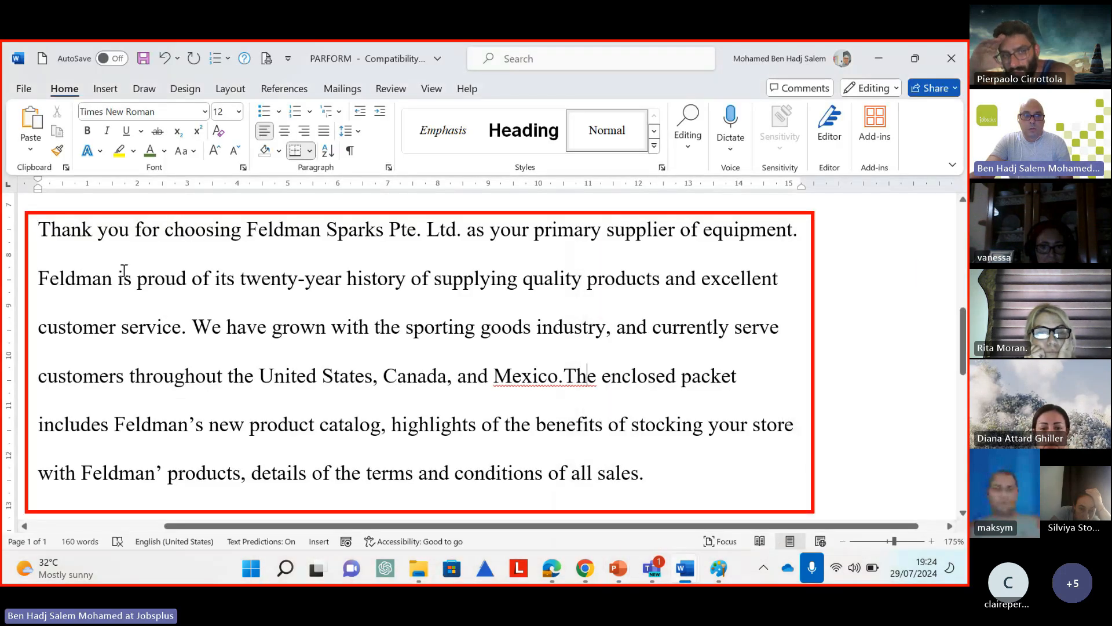
{"action": "left_click_drag", "start_coordinate": [37, 229], "coordinate": [655, 475]}
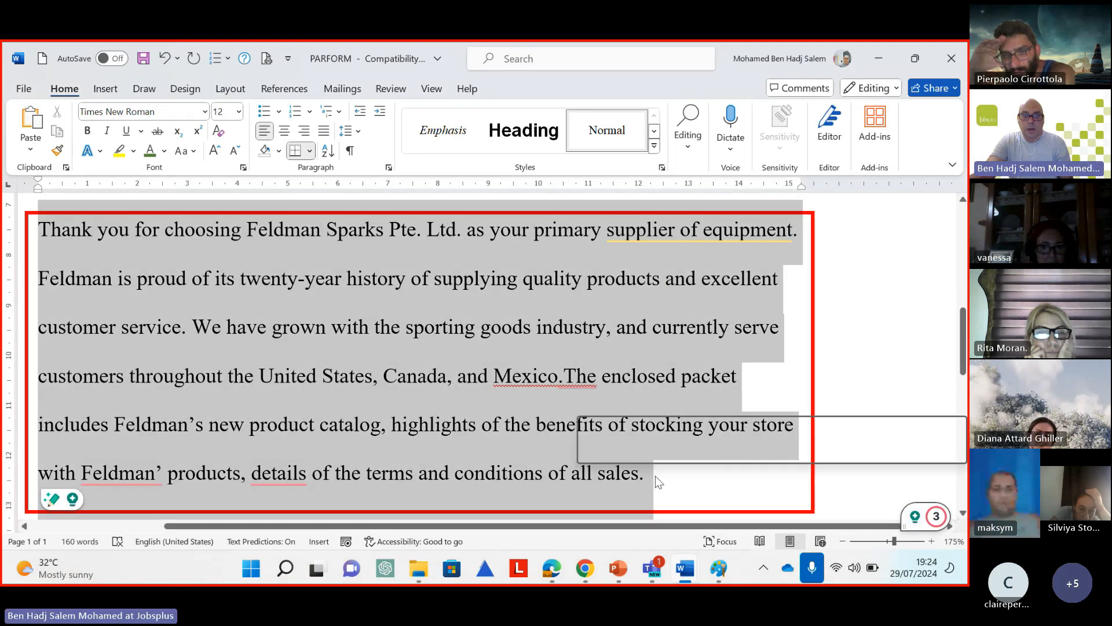
{"action": "left_click", "coordinate": [59, 153]}
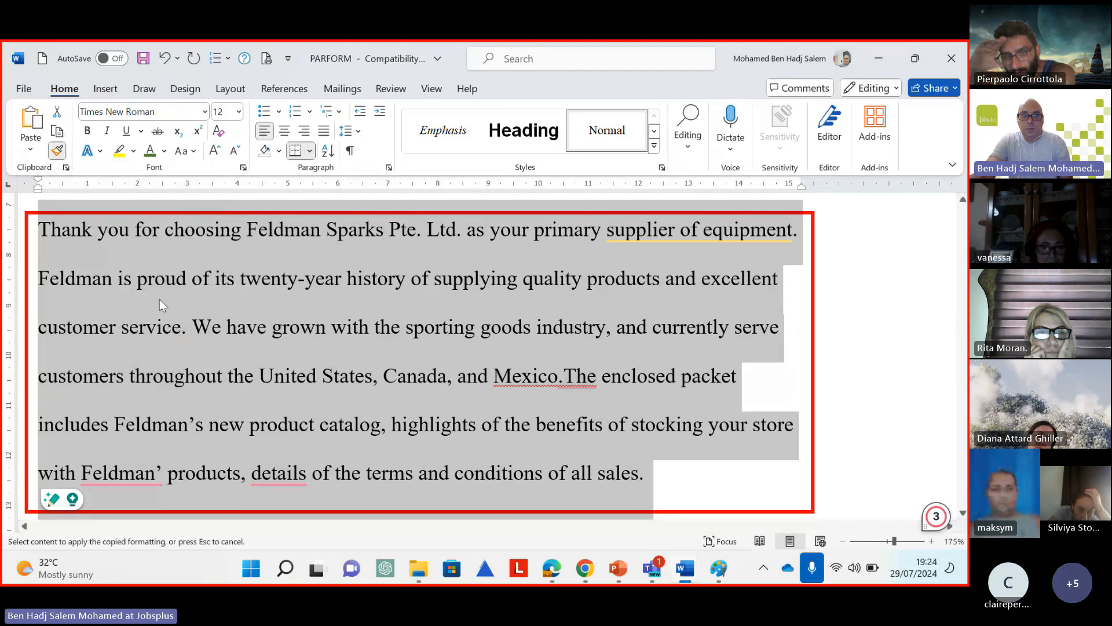
{"action": "scroll", "coordinate": [297, 283], "scroll_direction": "down", "scroll_amount": 5}
{"action": "scroll", "coordinate": [294, 283], "scroll_direction": "down", "scroll_amount": 3}
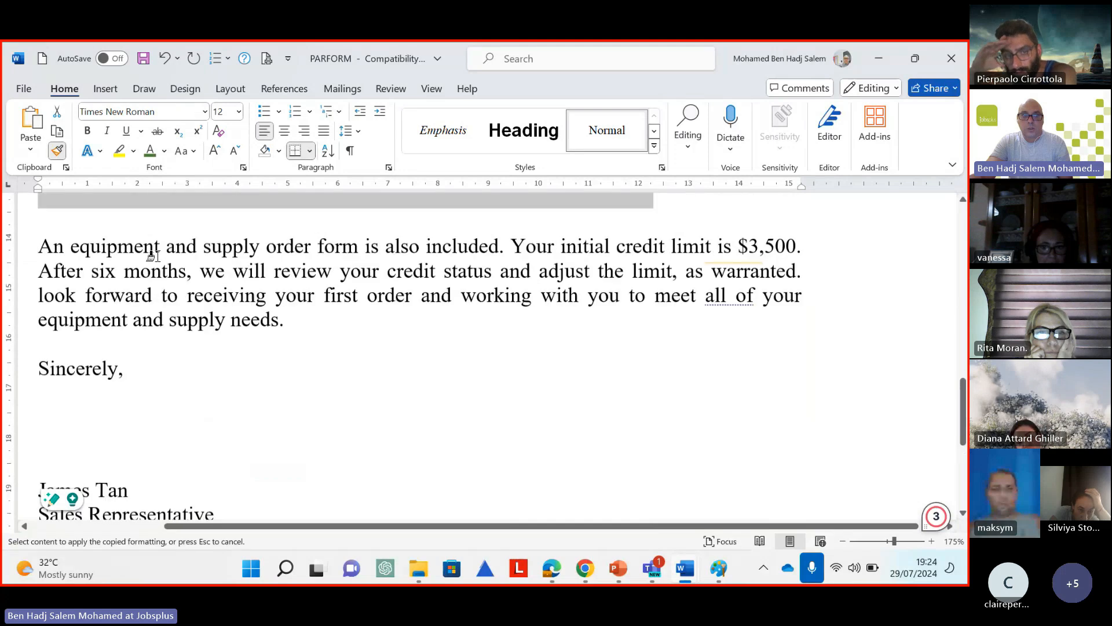
{"action": "scroll", "coordinate": [174, 272], "scroll_direction": "up", "scroll_amount": 1}
{"action": "left_click_drag", "start_coordinate": [34, 268], "coordinate": [293, 344]}
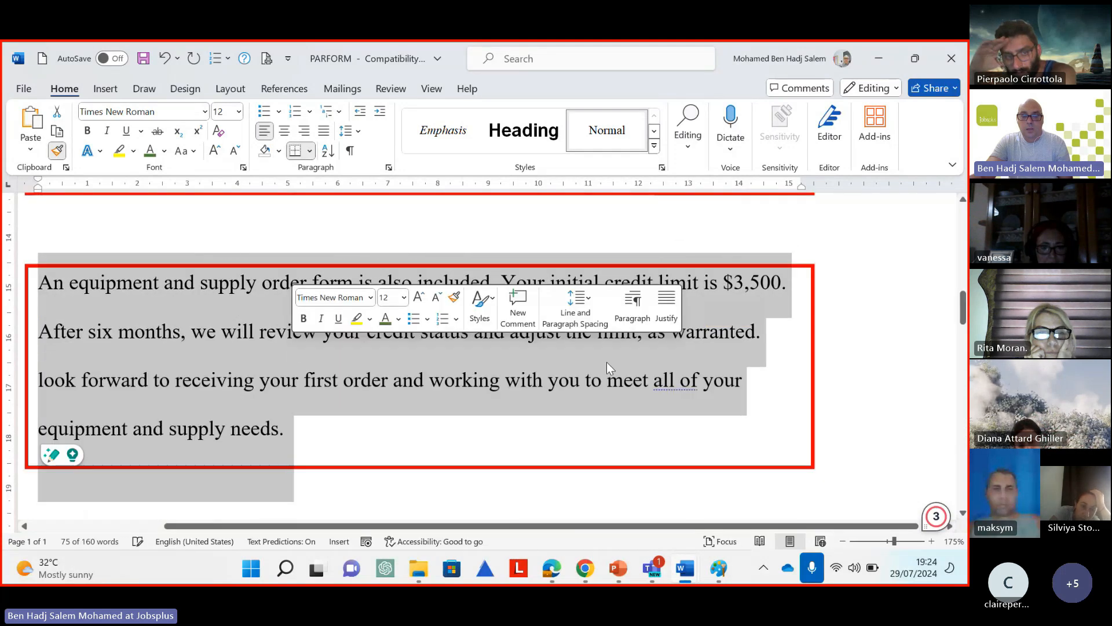
{"action": "left_click", "coordinate": [712, 377]}
Compare the formatting of the "Thank you for choosing" and "An equipment and supply order form" paragraphs
{"action": "scroll", "coordinate": [714, 372], "scroll_direction": "up", "scroll_amount": 3}
{"action": "scroll", "coordinate": [714, 371], "scroll_direction": "up", "scroll_amount": 3}
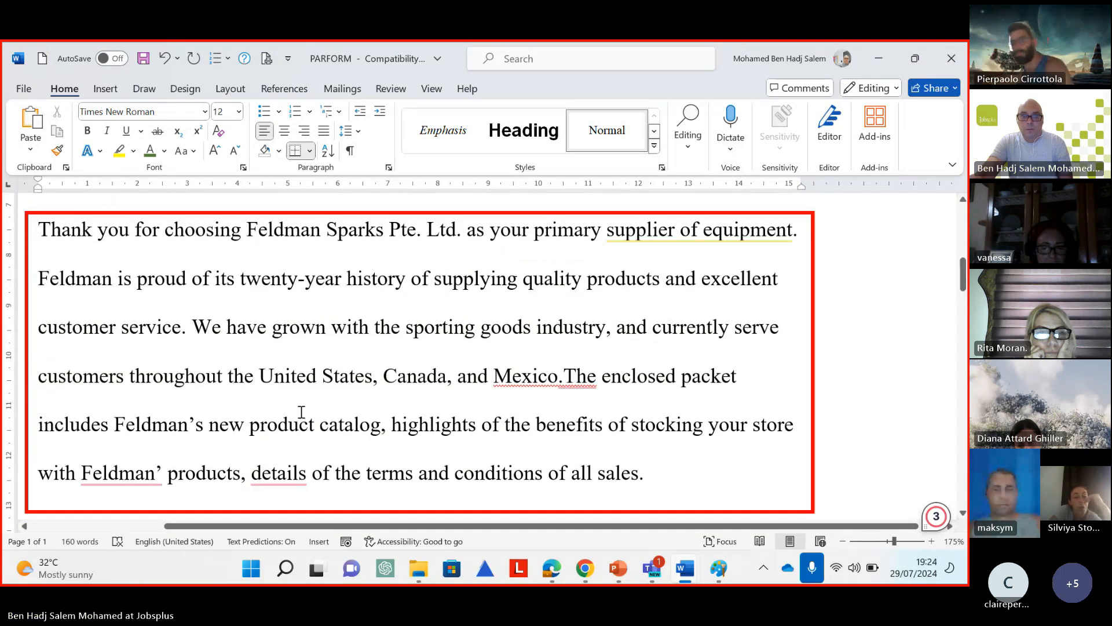
{"action": "scroll", "coordinate": [435, 276], "scroll_direction": "down", "scroll_amount": 4}
{"action": "scroll", "coordinate": [435, 275], "scroll_direction": "down", "scroll_amount": 2}
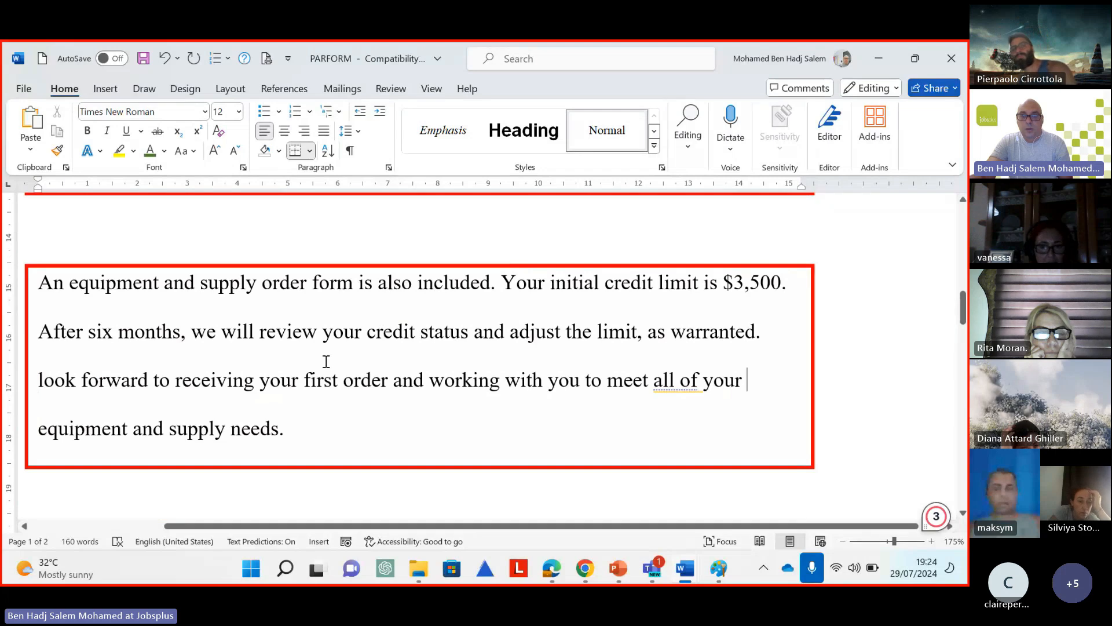
{"action": "scroll", "coordinate": [326, 361], "scroll_direction": "up", "scroll_amount": 1}
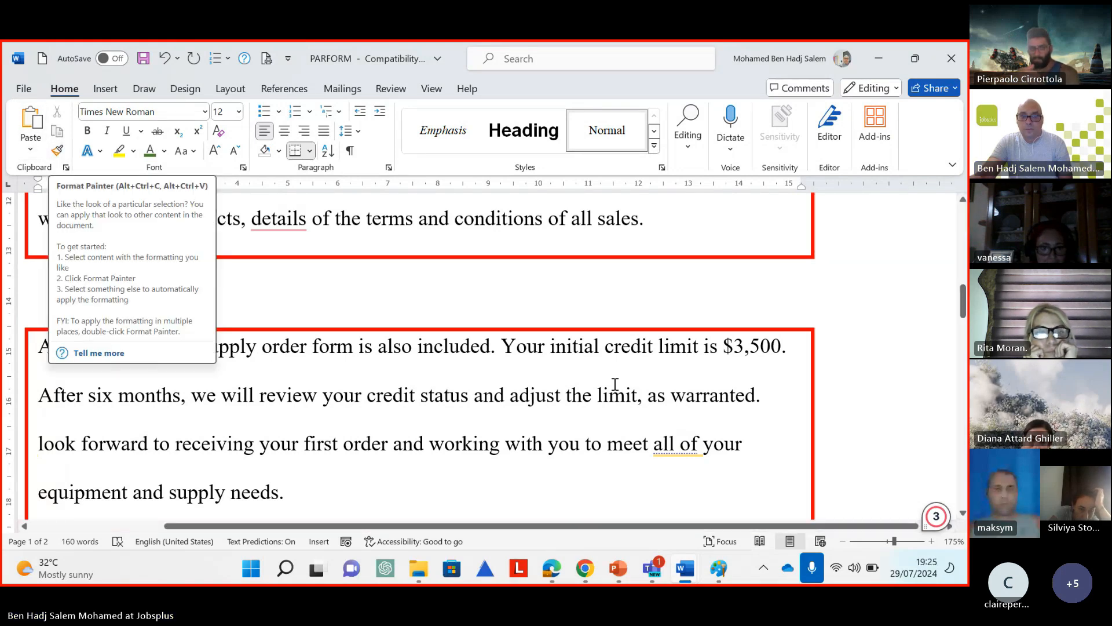
Switch to the PowerPoint slide show and advance past the 6.8 review exercise to the 7.1 Changing the Left Indent slide
{"action": "mouse_move", "coordinate": [619, 570]}
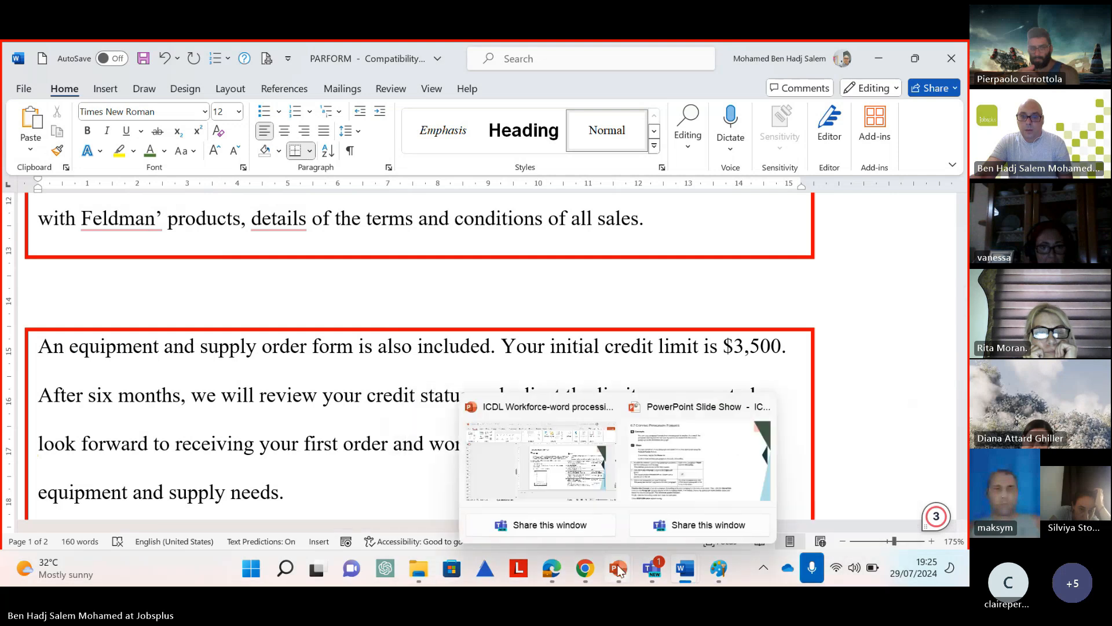
{"action": "left_click", "coordinate": [689, 470]}
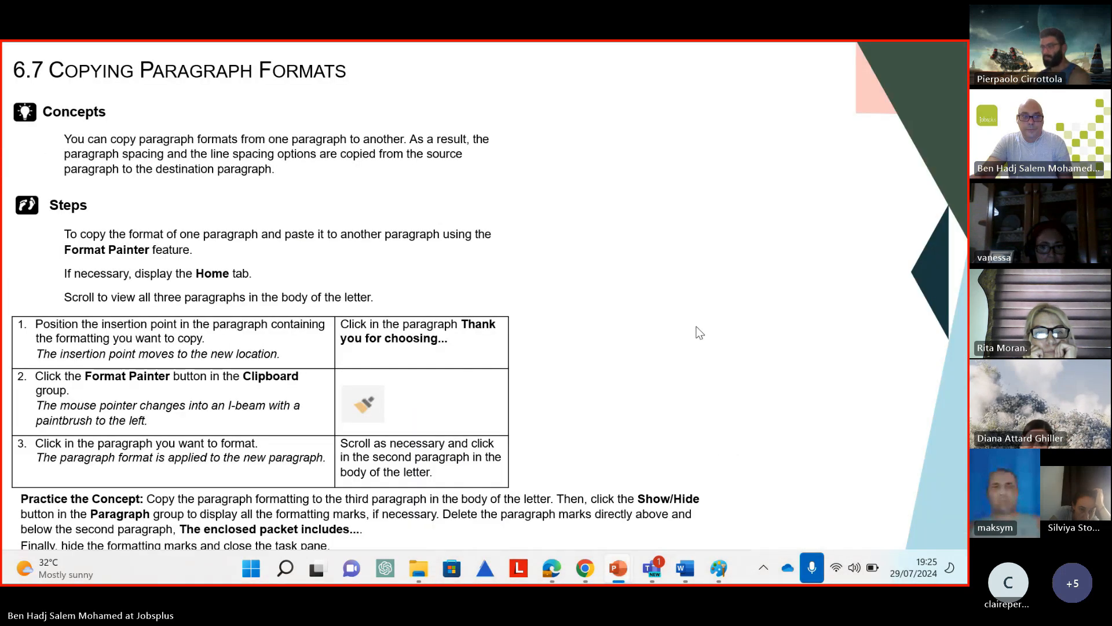
{"action": "key", "text": "Right"}
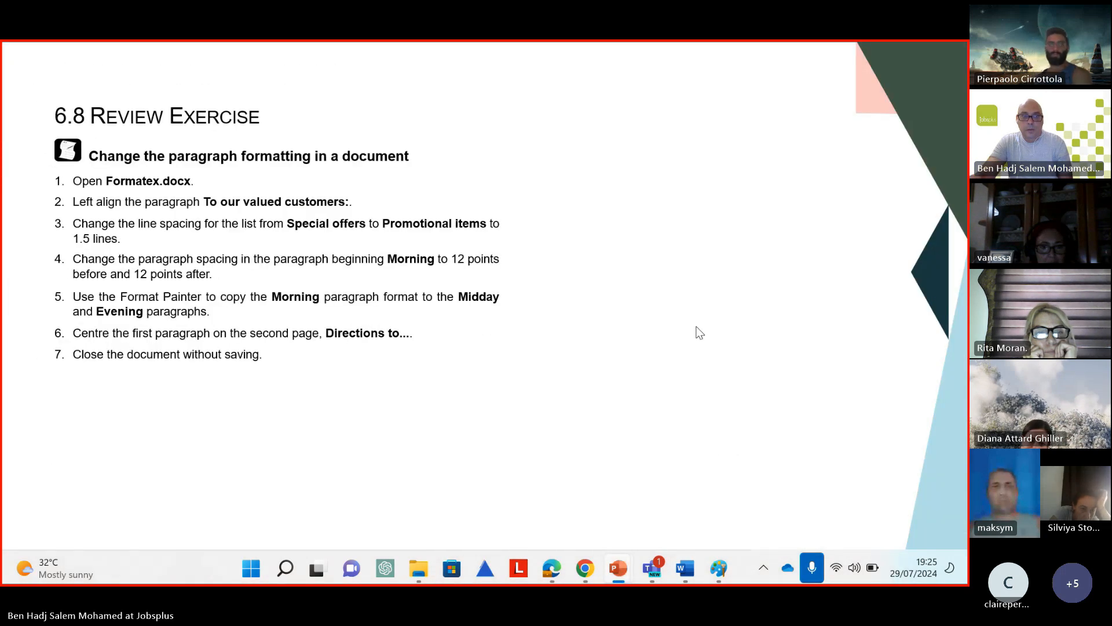
{"action": "key", "text": "Right"}
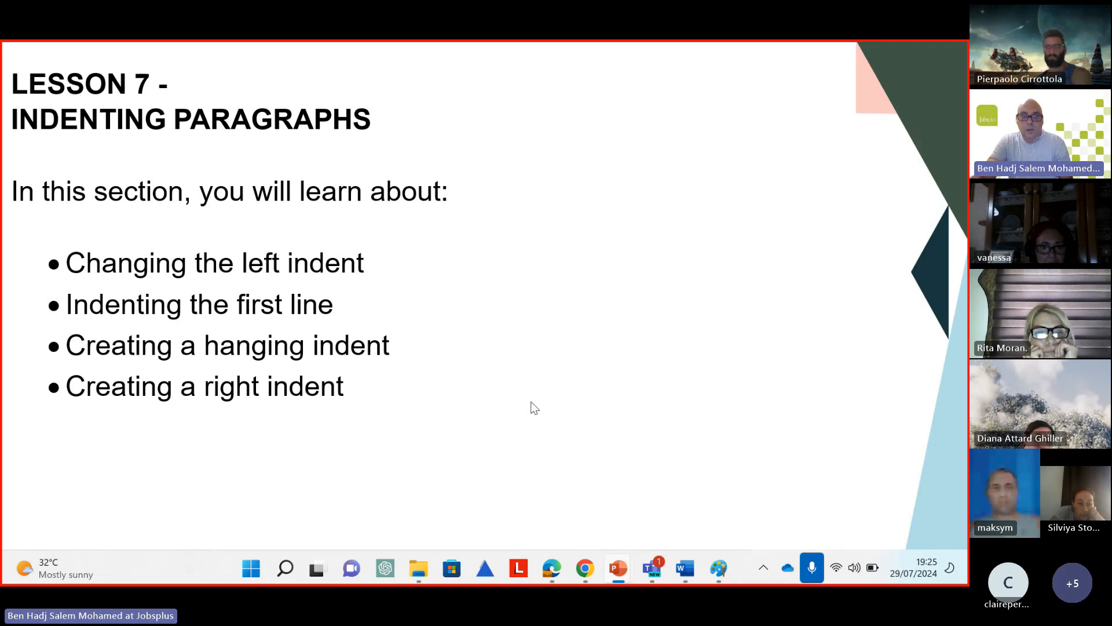
{"action": "left_click", "coordinate": [582, 303]}
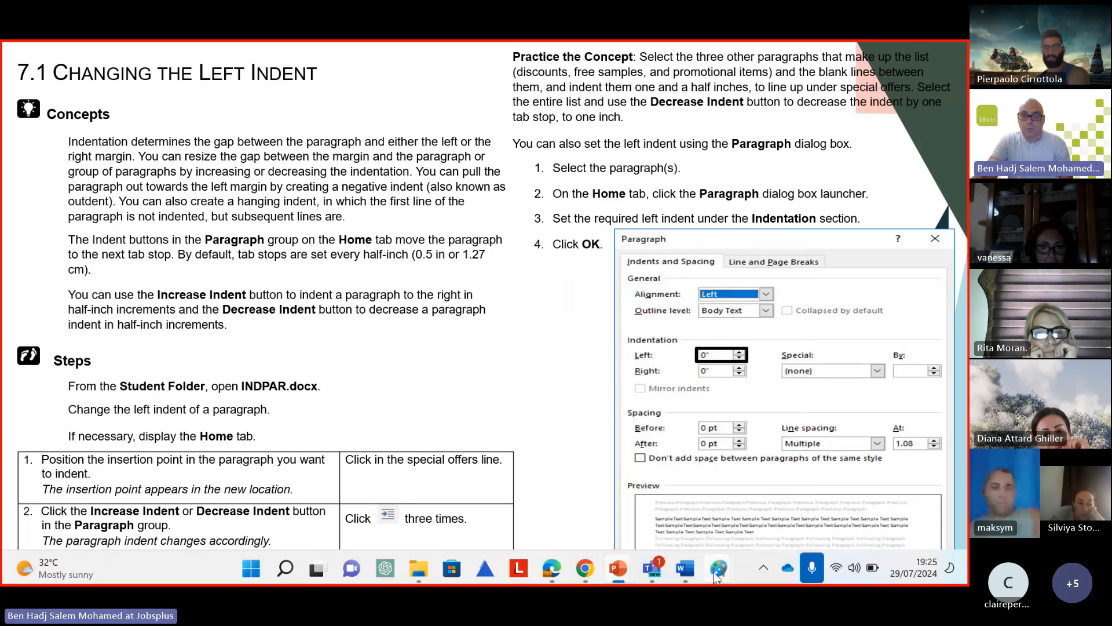
Switch to Paint and start a new blank drawing, discarding the existing sketch without saving
{"action": "mouse_move", "coordinate": [713, 572]}
{"action": "left_click", "coordinate": [646, 474]}
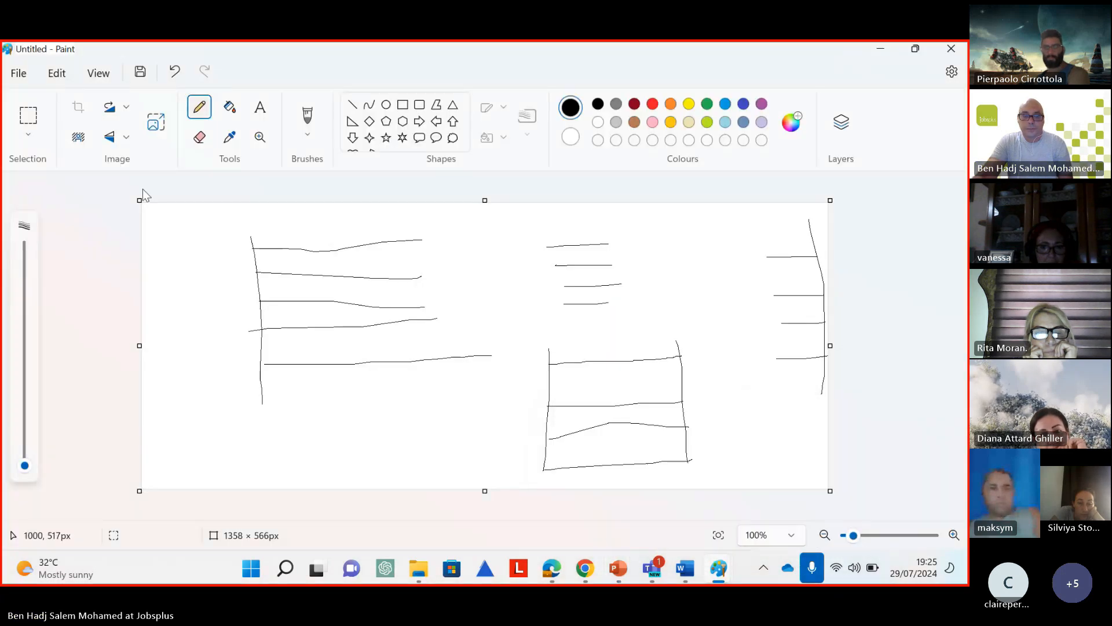
{"action": "left_click", "coordinate": [18, 75]}
{"action": "left_click", "coordinate": [41, 99]}
{"action": "left_click", "coordinate": [495, 359]}
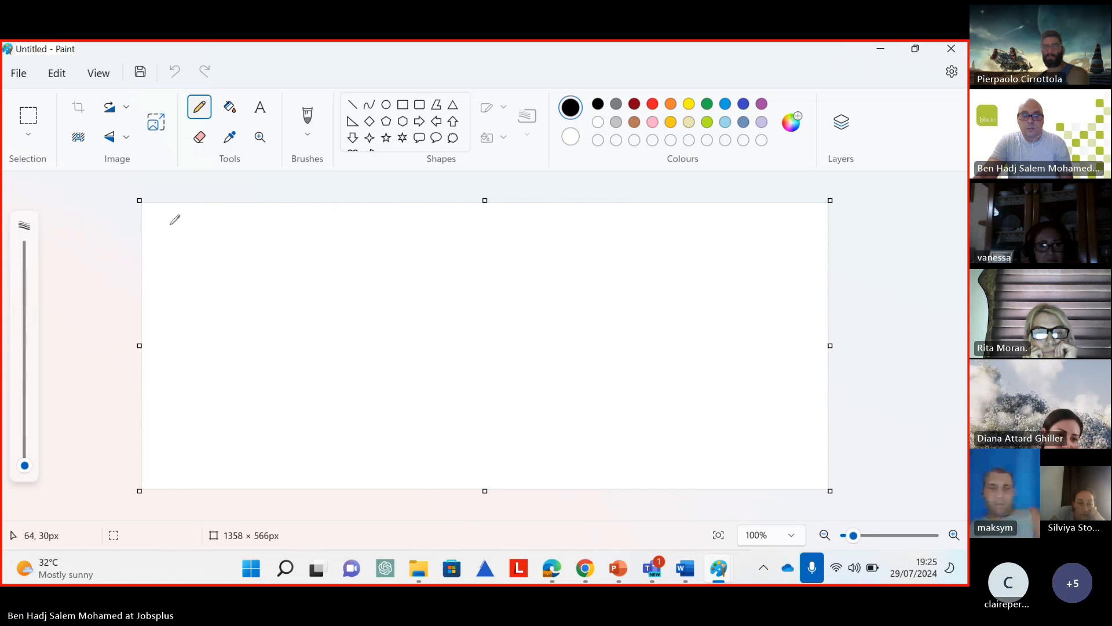
Sketch a few horizontal text lines in the canvas's upper-left area and three more indented below them, and minimise Paint
{"action": "left_click_drag", "start_coordinate": [166, 228], "coordinate": [177, 226]}
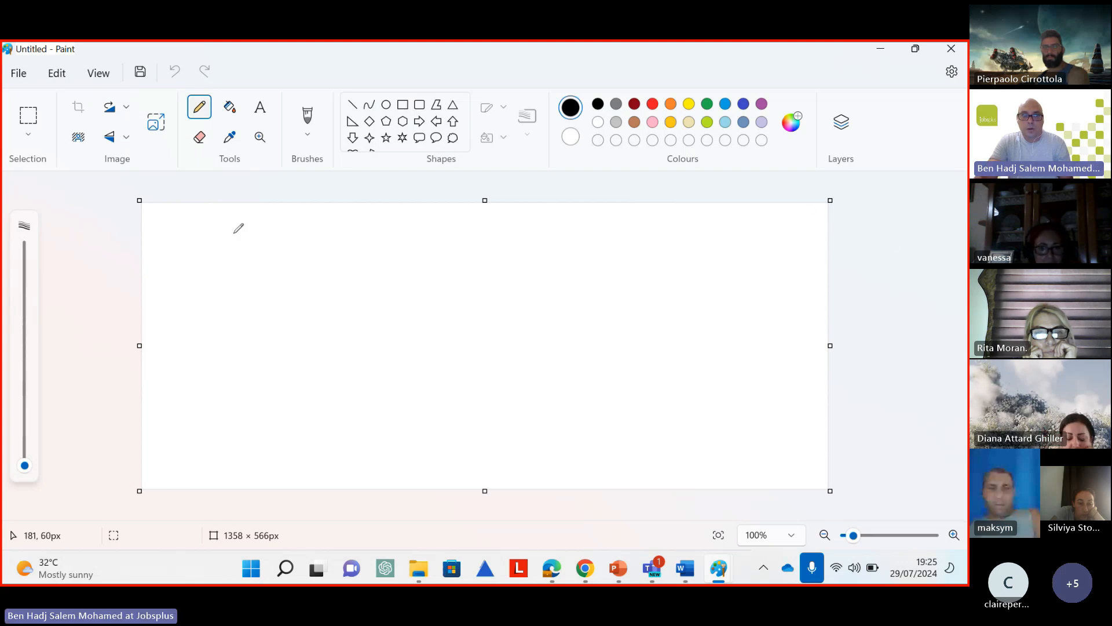
{"action": "left_click_drag", "start_coordinate": [234, 250], "coordinate": [390, 254]}
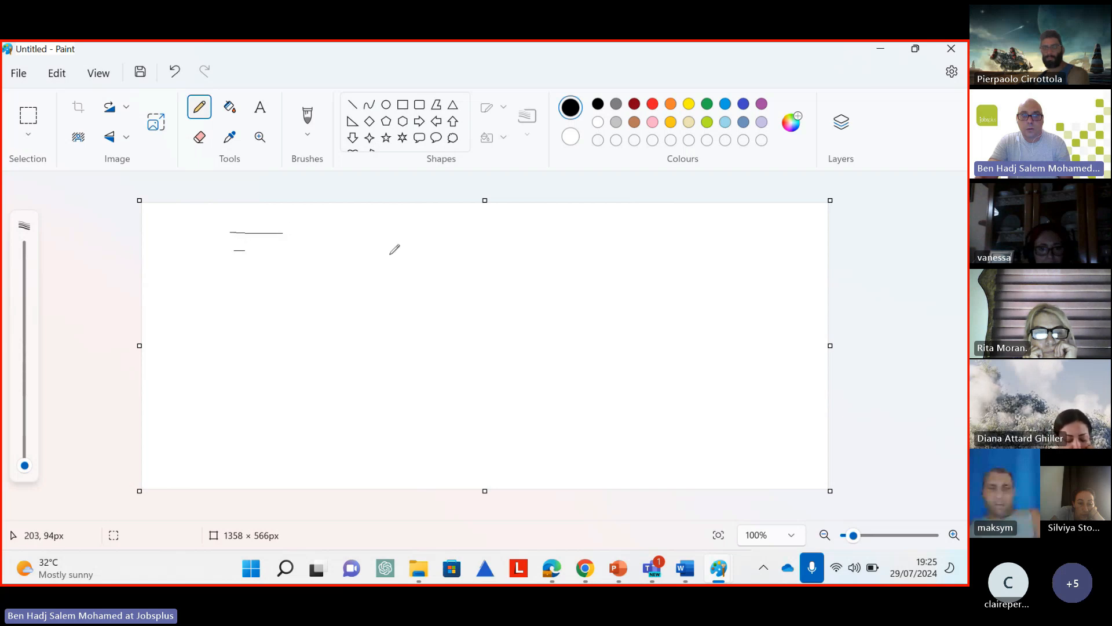
{"action": "left_click_drag", "start_coordinate": [260, 276], "coordinate": [435, 282]}
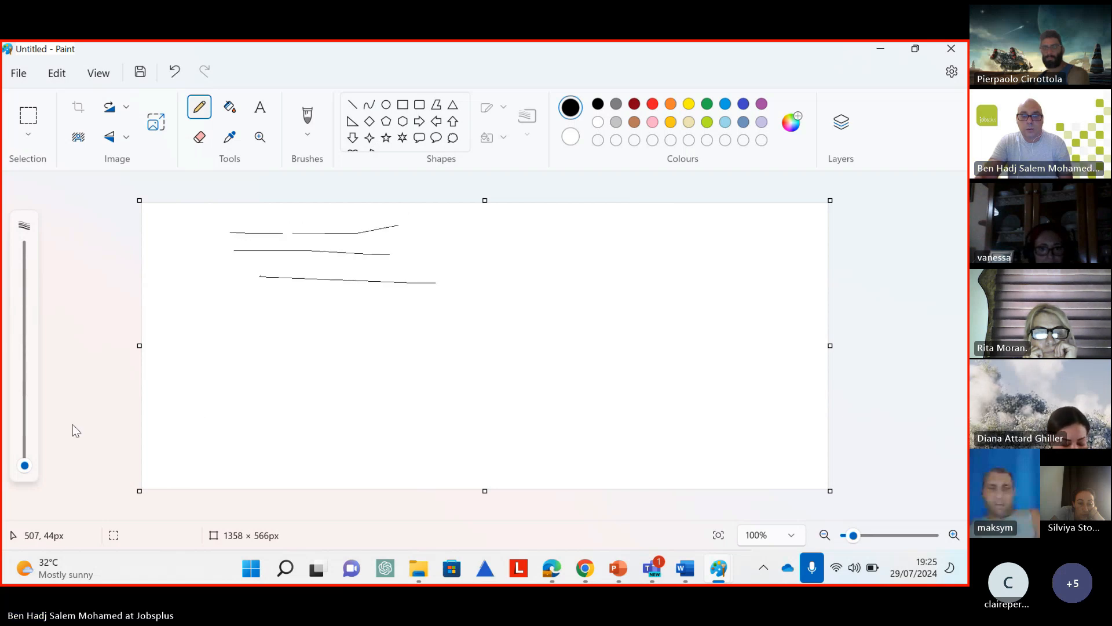
{"action": "left_click_drag", "start_coordinate": [416, 334], "coordinate": [504, 337]}
{"action": "left_click_drag", "start_coordinate": [427, 371], "coordinate": [519, 373]}
{"action": "left_click_drag", "start_coordinate": [436, 401], "coordinate": [494, 398]}
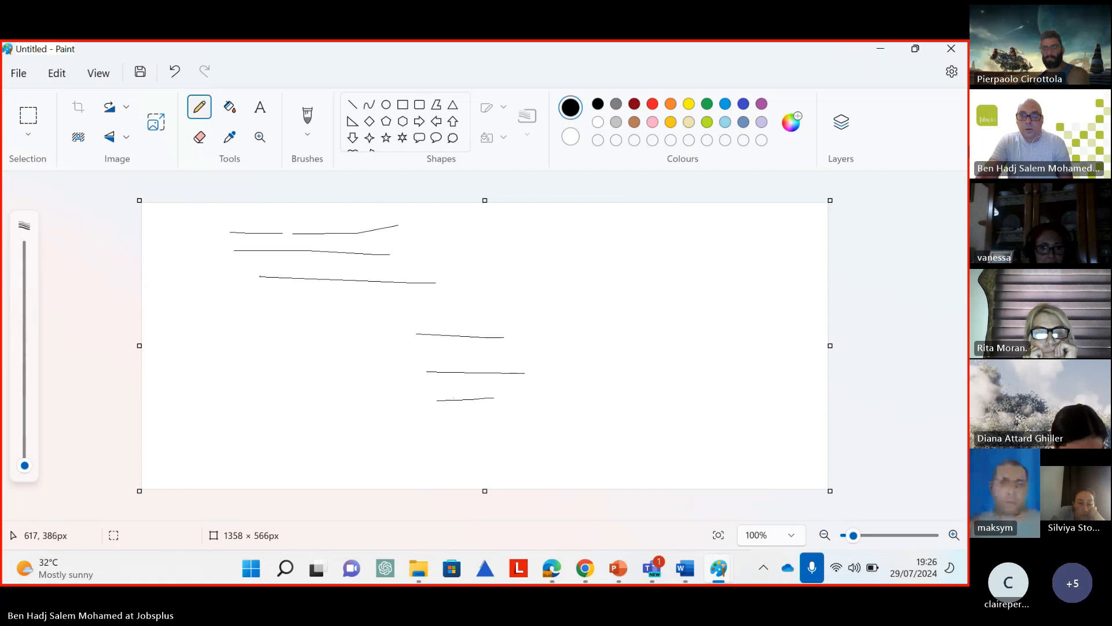
{"action": "left_click", "coordinate": [881, 51]}
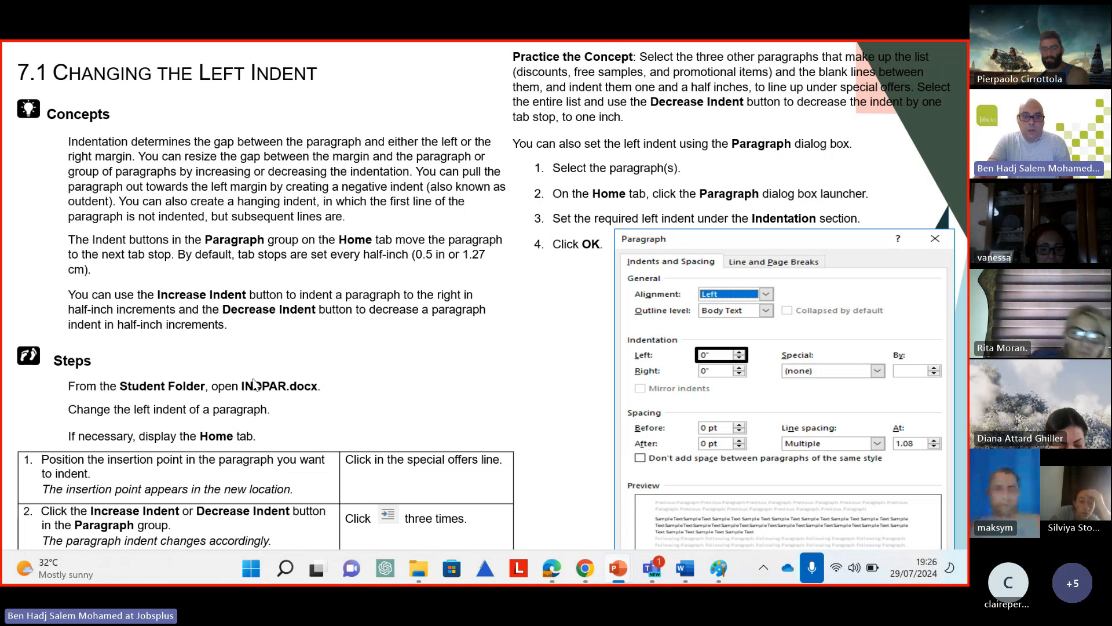
Switch to Document5 in Word, open INDPAR from the student folder, and dismiss the proofing notice
{"action": "mouse_move", "coordinate": [688, 571]}
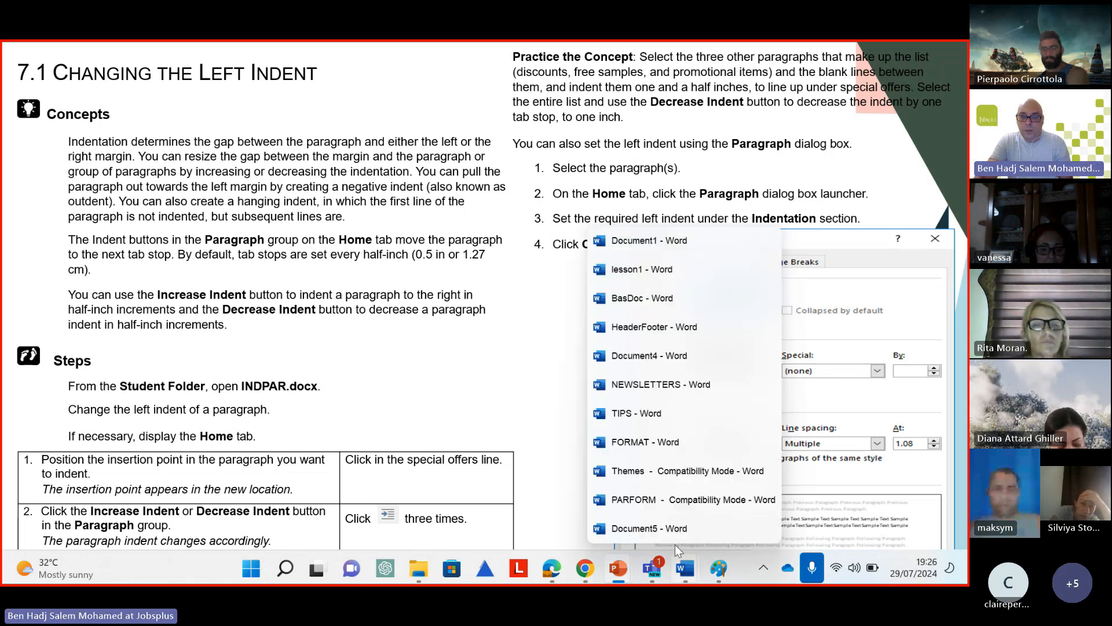
{"action": "left_click", "coordinate": [668, 524]}
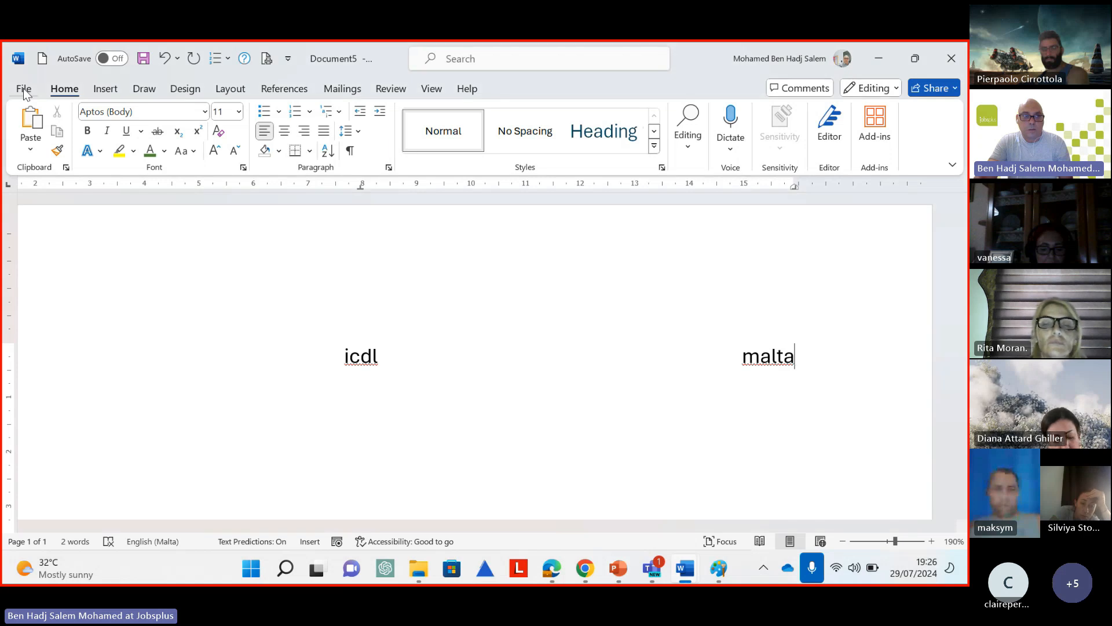
{"action": "left_click", "coordinate": [23, 90]}
{"action": "left_click", "coordinate": [64, 189]}
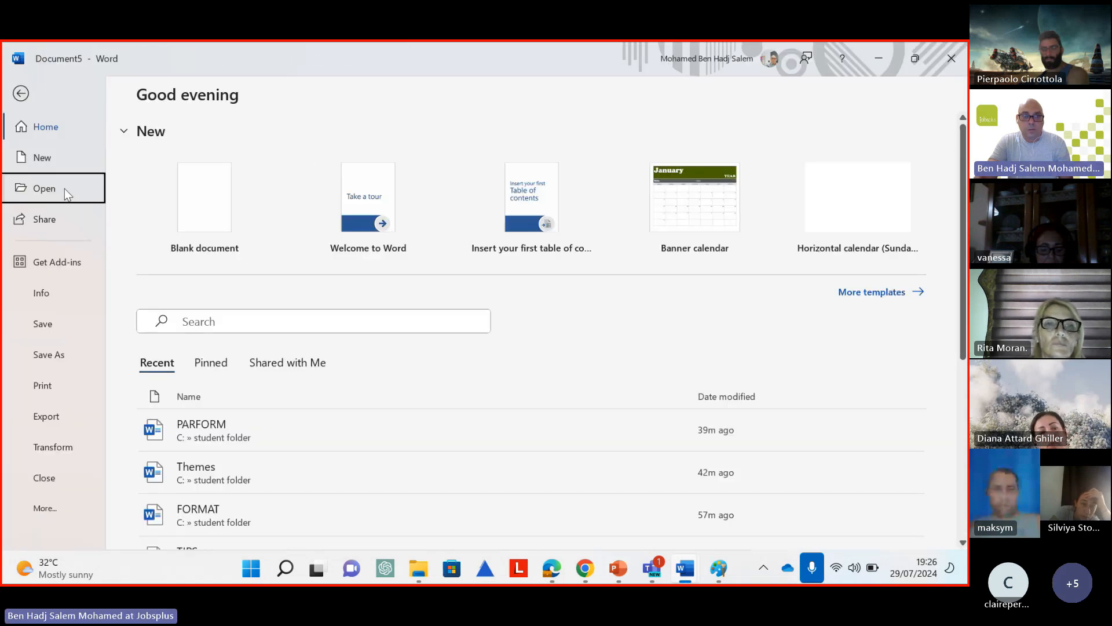
{"action": "left_click", "coordinate": [210, 483]}
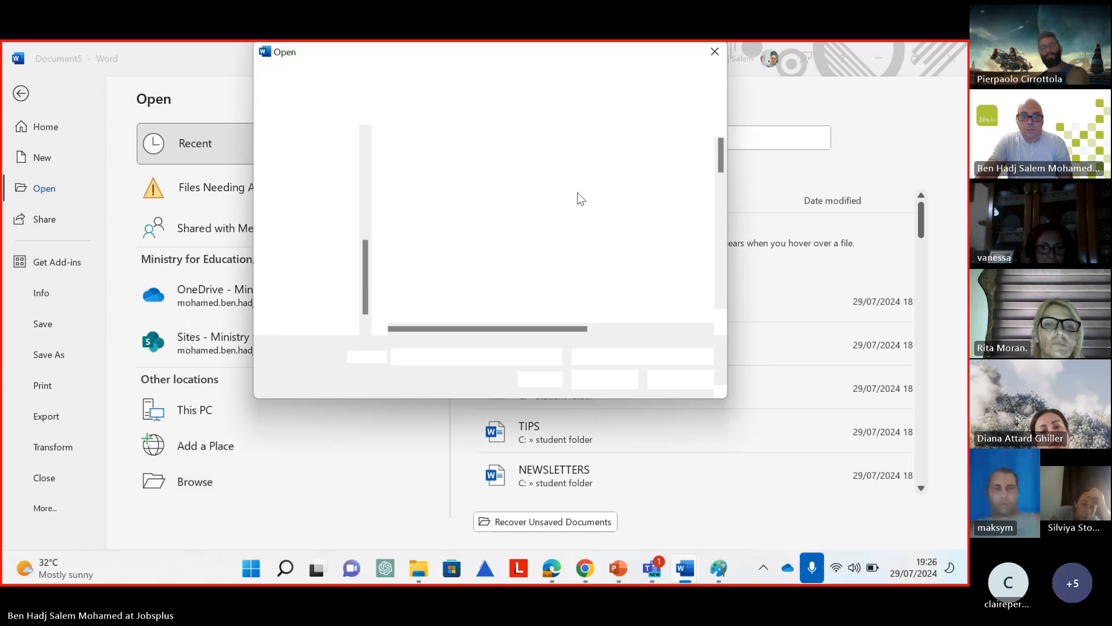
{"action": "scroll", "coordinate": [537, 236], "scroll_direction": "down", "scroll_amount": 5}
{"action": "scroll", "coordinate": [536, 236], "scroll_direction": "down", "scroll_amount": 2}
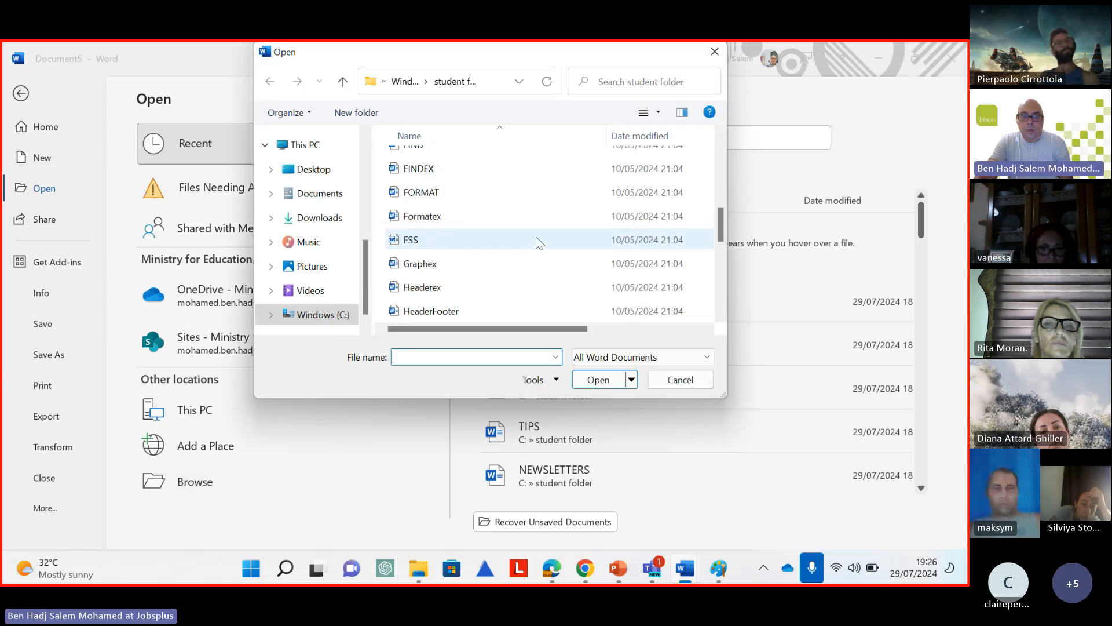
{"action": "double_click", "coordinate": [462, 282]}
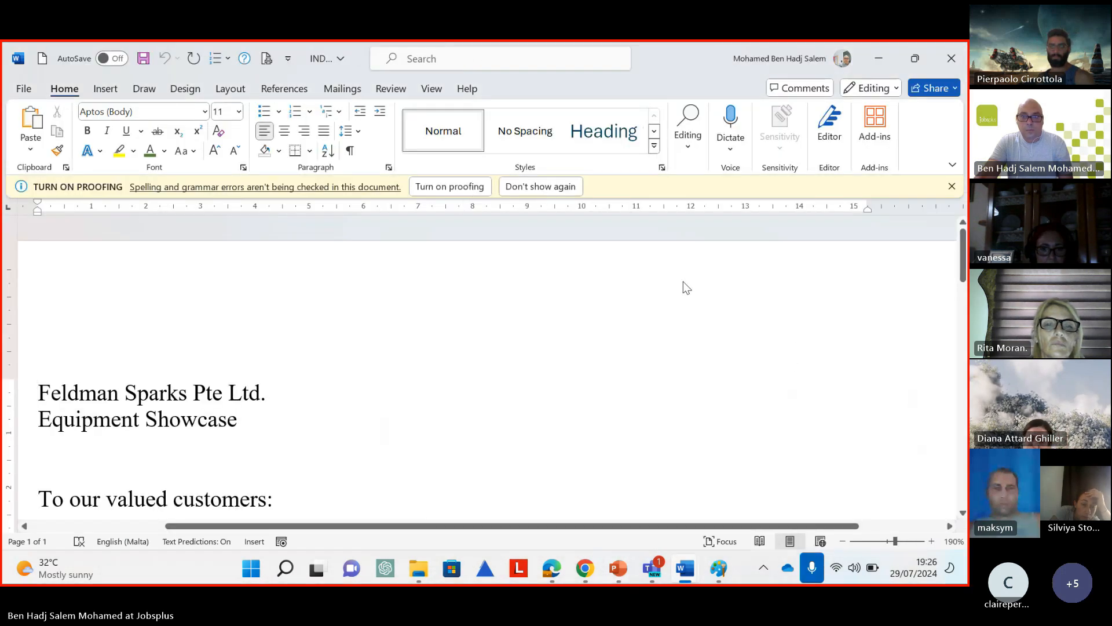
{"action": "left_click", "coordinate": [952, 186]}
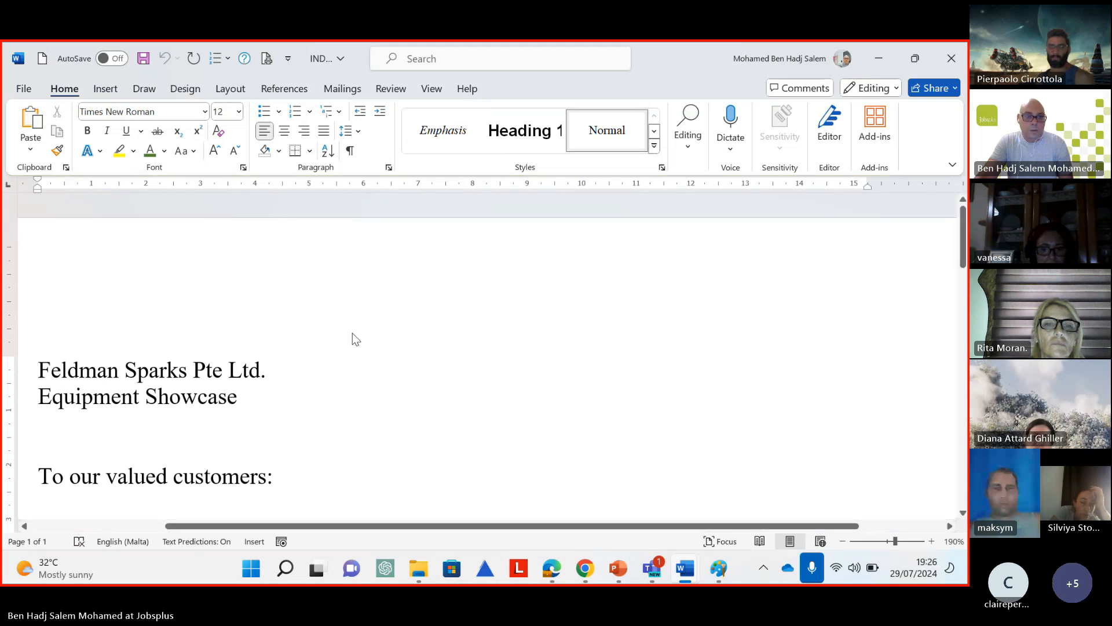
Check the INDPAR letter's opening text and review the 7.1 and 7.2 indenting slides in the PowerPoint slide show, ending on 7.1
{"action": "scroll", "coordinate": [353, 332], "scroll_direction": "down", "scroll_amount": 3}
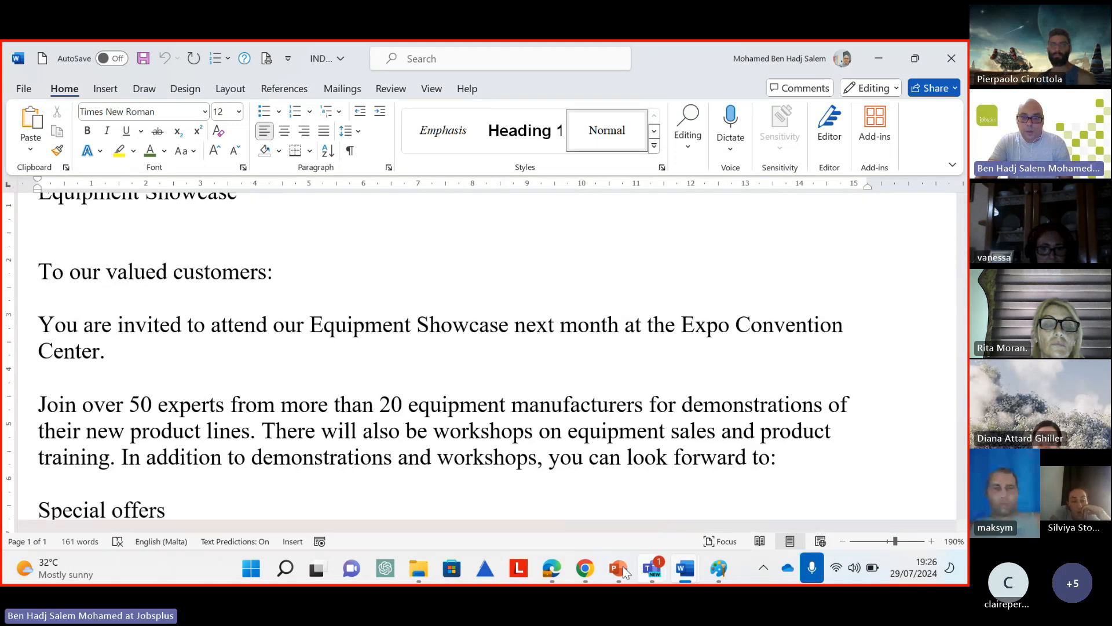
{"action": "mouse_move", "coordinate": [614, 567]}
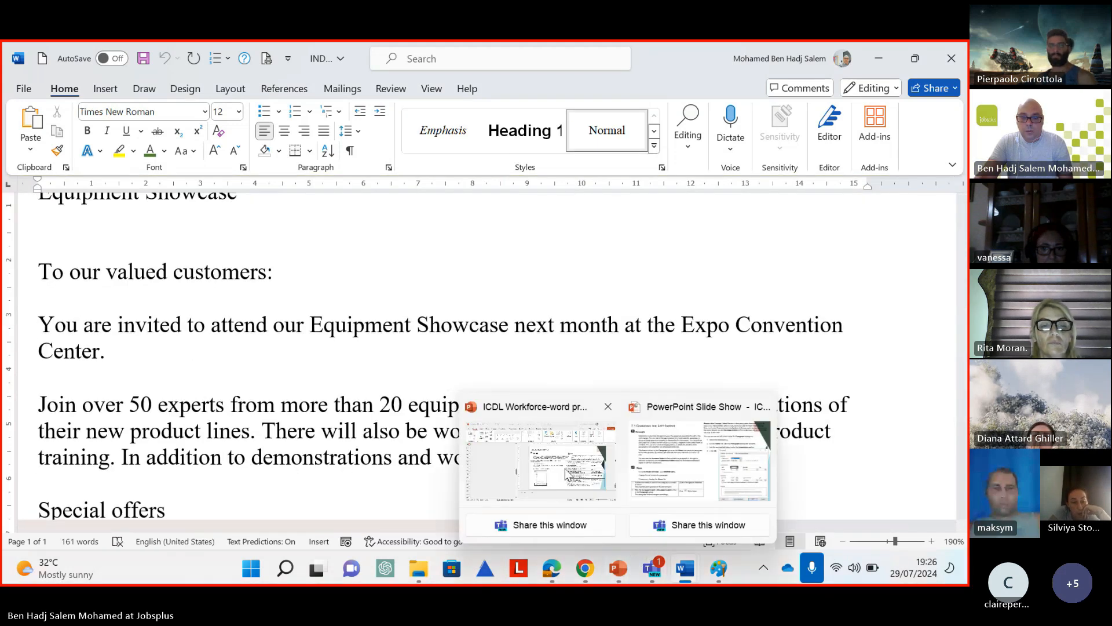
{"action": "mouse_move", "coordinate": [565, 468]}
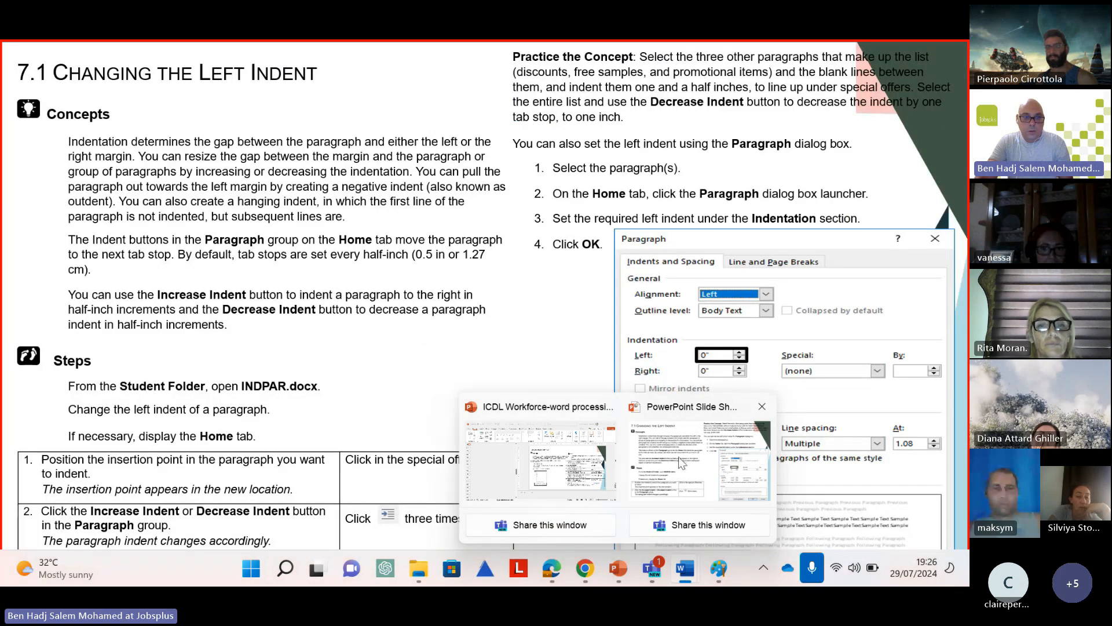
{"action": "left_click", "coordinate": [718, 465]}
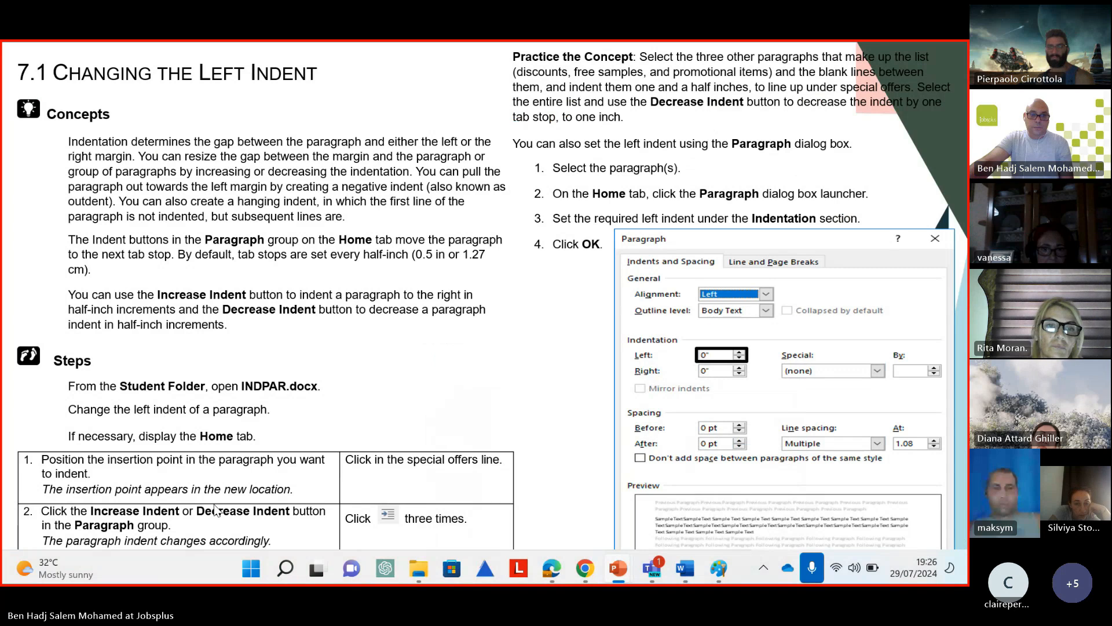
{"action": "left_click", "coordinate": [427, 389]}
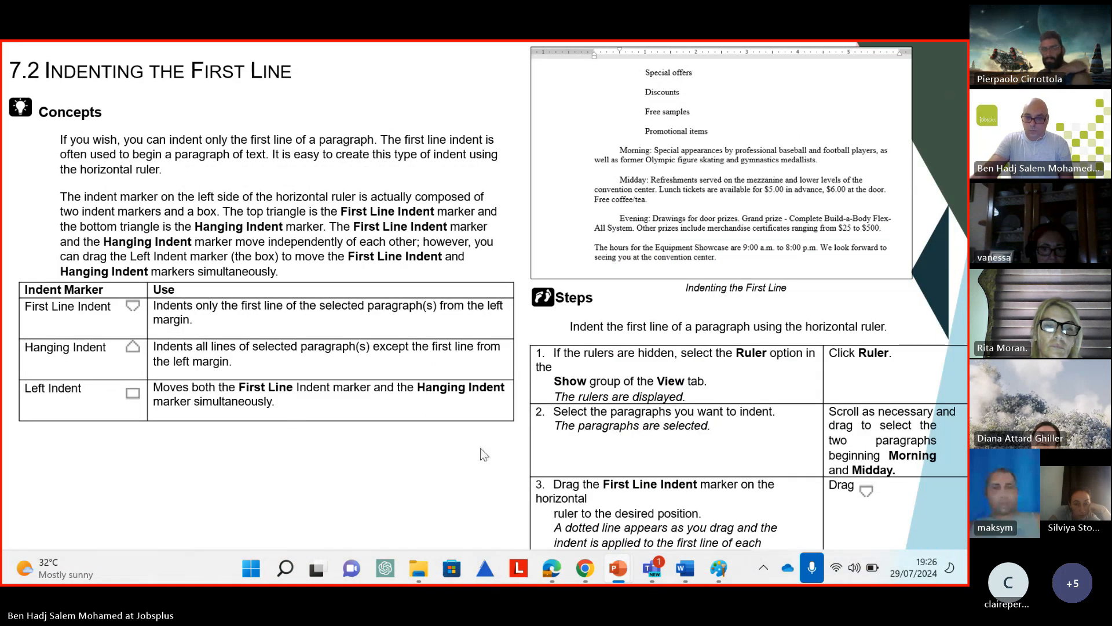
{"action": "key", "text": "Left"}
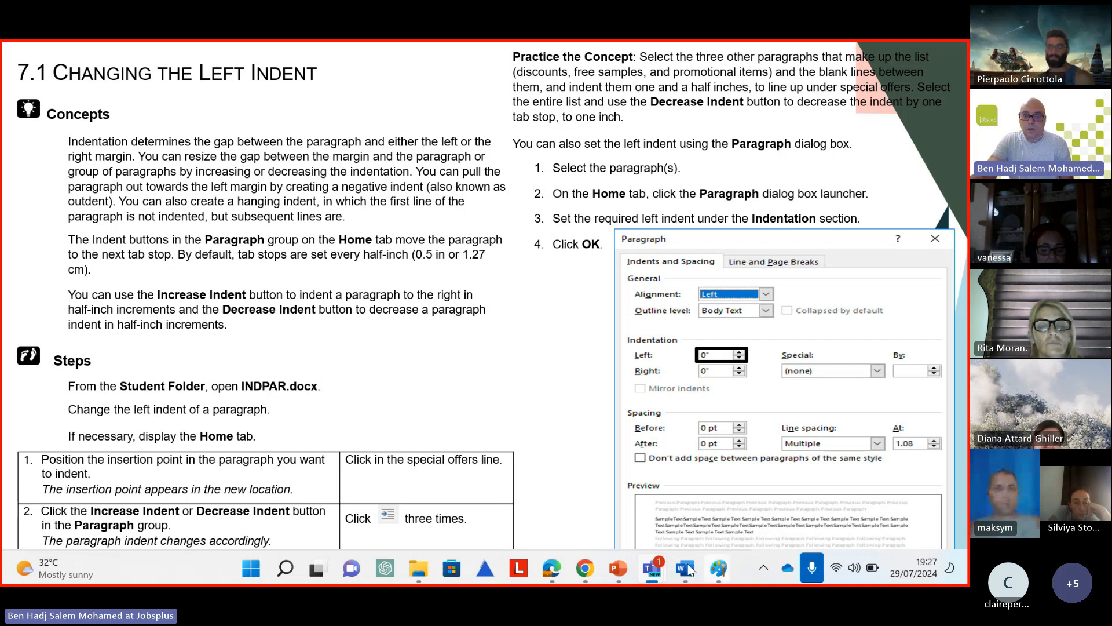
Switch to INDPAR in Word and select the whole paragraph beginning "Join over 50 experts"
{"action": "mouse_move", "coordinate": [682, 573]}
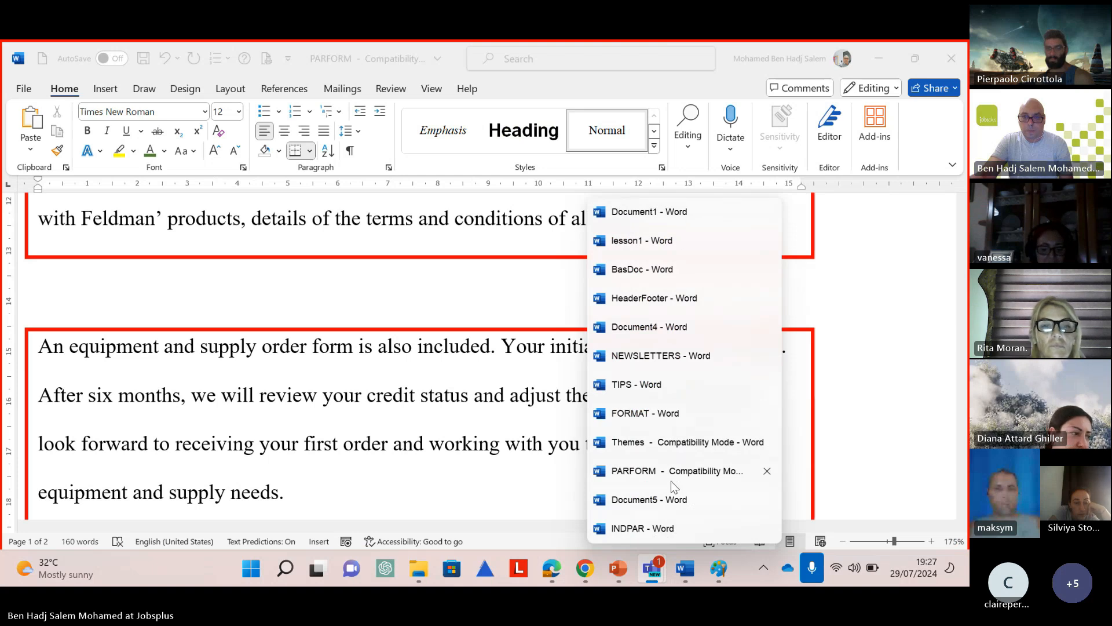
{"action": "left_click", "coordinate": [660, 528]}
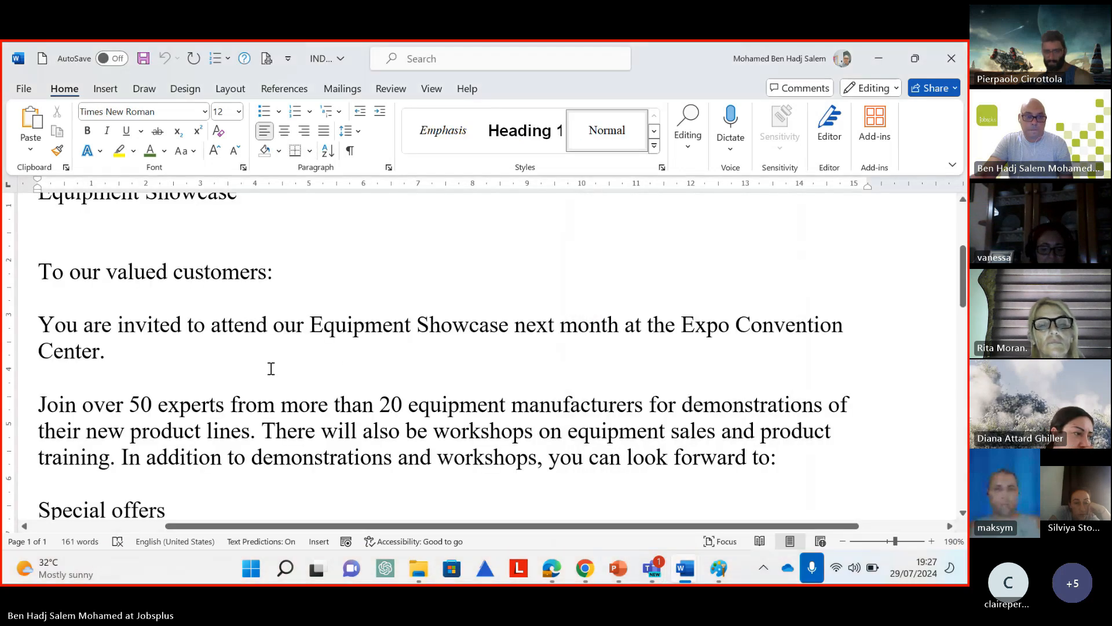
{"action": "scroll", "coordinate": [75, 308], "scroll_direction": "down", "scroll_amount": 1}
{"action": "scroll", "coordinate": [78, 315], "scroll_direction": "down", "scroll_amount": 1}
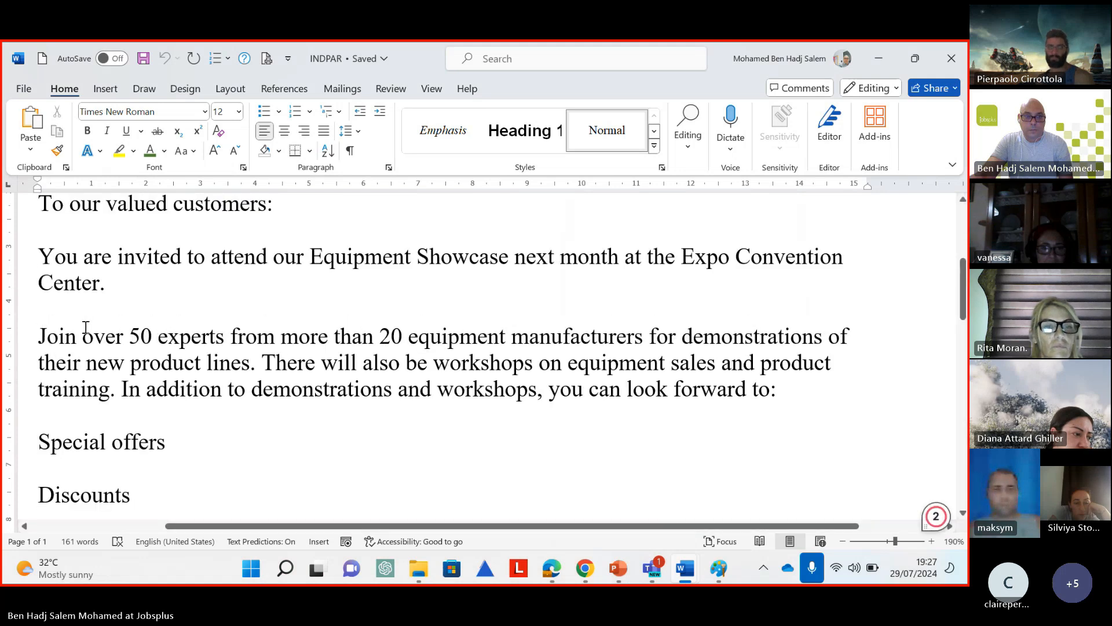
{"action": "left_click_drag", "start_coordinate": [43, 339], "coordinate": [778, 389]}
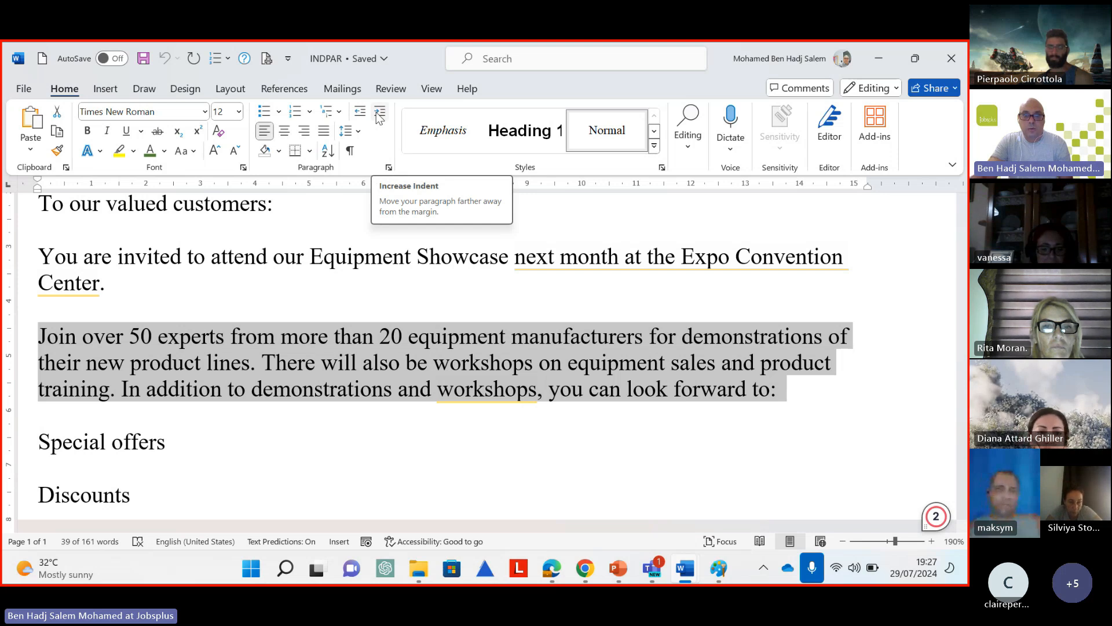
Increase the left indent of the "Join over 50 experts" paragraph by four steps
{"action": "left_click", "coordinate": [379, 113]}
{"action": "left_click", "coordinate": [380, 113]}
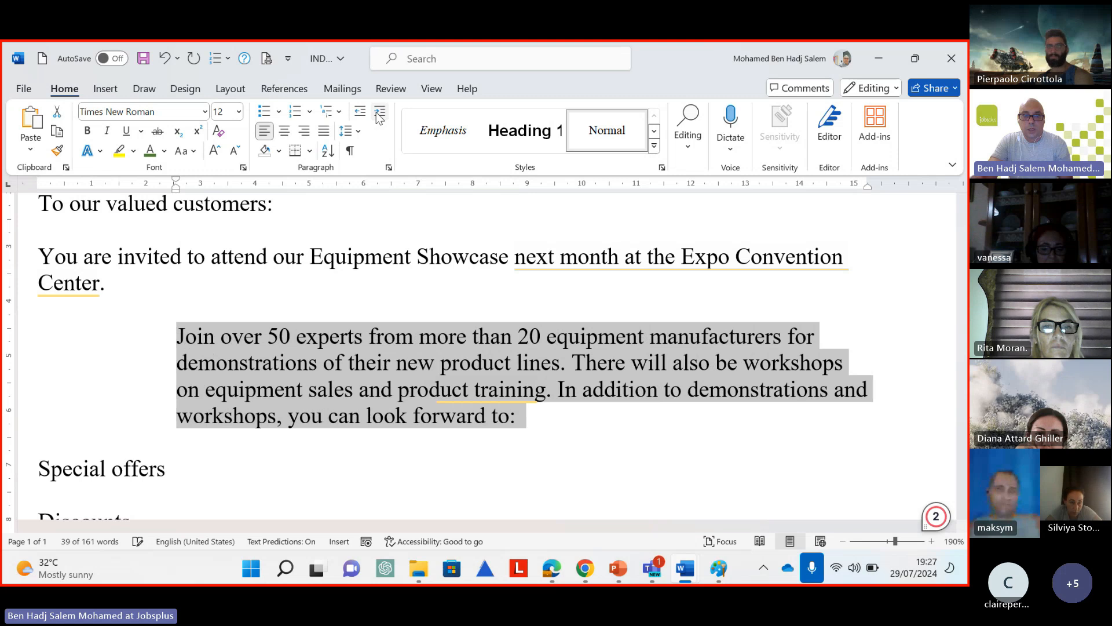
{"action": "left_click", "coordinate": [380, 113]}
{"action": "left_click", "coordinate": [379, 113]}
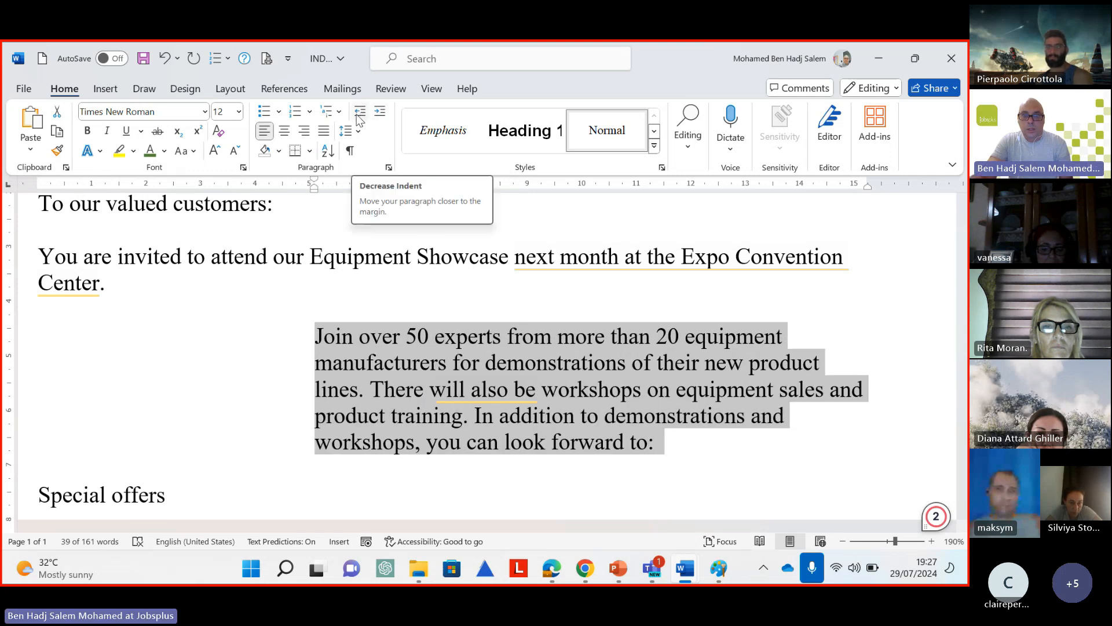
Decrease the selected paragraph's left indent by four steps, back to the left margin
{"action": "left_click", "coordinate": [358, 117]}
{"action": "left_click", "coordinate": [359, 118]}
{"action": "left_click", "coordinate": [359, 116]}
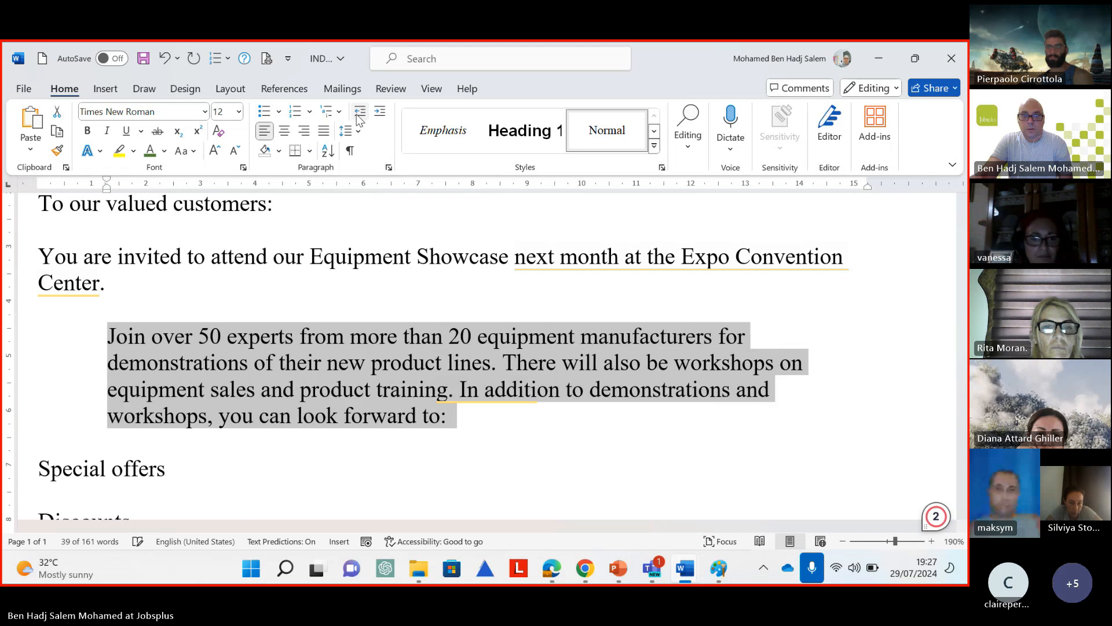
{"action": "left_click", "coordinate": [358, 116]}
Demonstrate Increase Indent and Decrease Indent alternately on the selected paragraph, ending with it back at the left margin
{"action": "left_click", "coordinate": [379, 111]}
{"action": "left_click", "coordinate": [360, 111]}
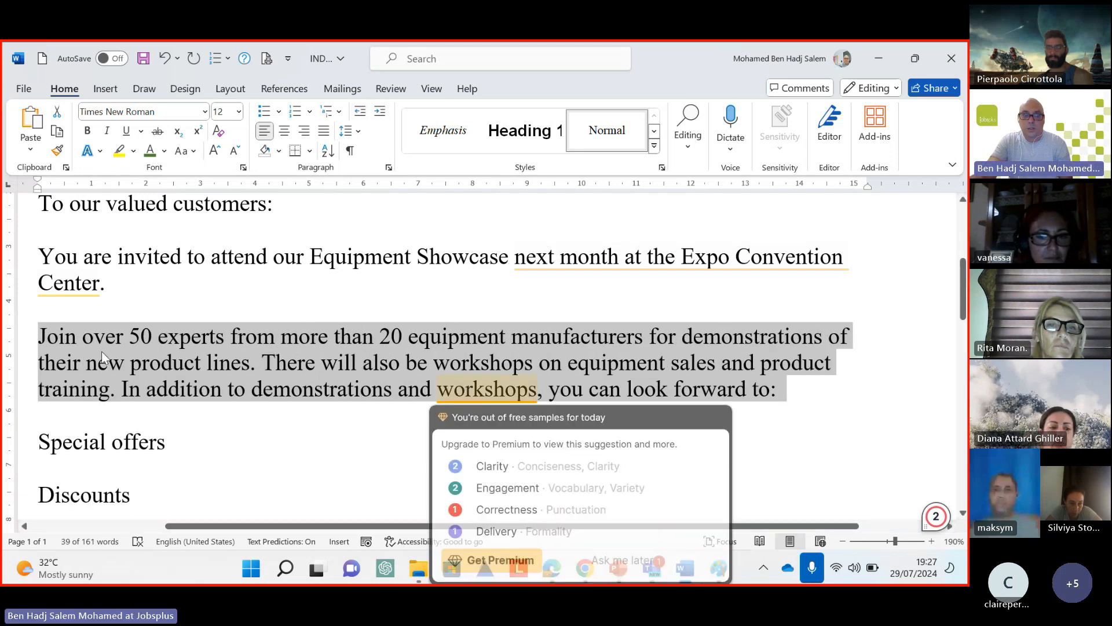
{"action": "left_click", "coordinate": [379, 111]}
{"action": "left_click", "coordinate": [379, 112]}
{"action": "left_click", "coordinate": [360, 112]}
{"action": "left_click", "coordinate": [380, 111]}
{"action": "left_click", "coordinate": [360, 112]}
{"action": "left_click", "coordinate": [379, 111]}
{"action": "left_click", "coordinate": [359, 112]}
{"action": "left_click", "coordinate": [360, 111]}
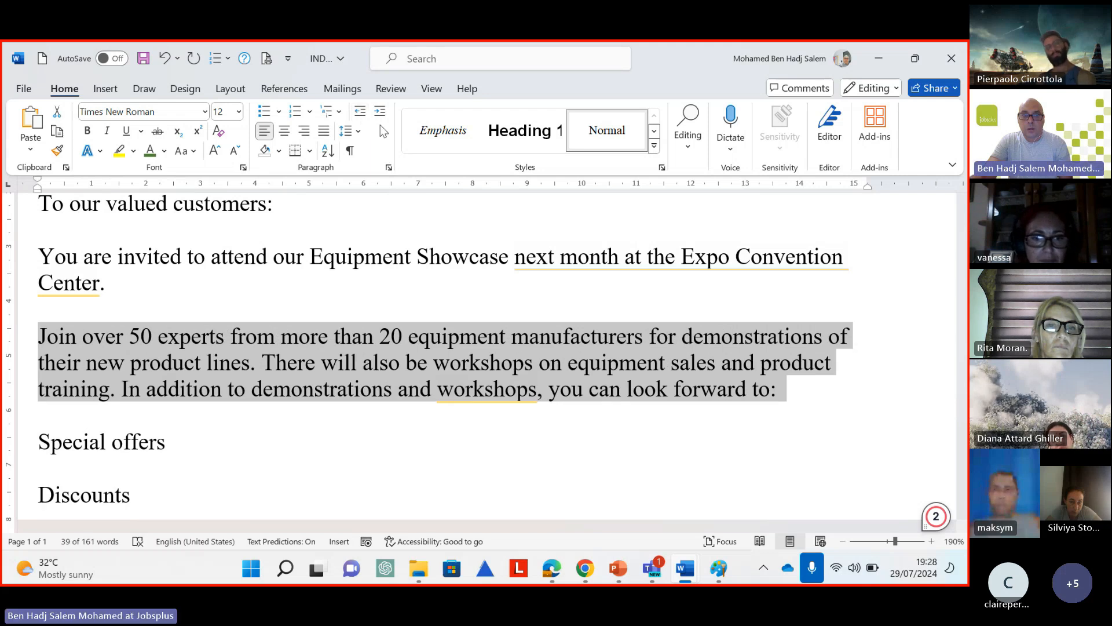
Open the paragraph settings for the selected "Join over 50 experts" paragraph and raise the left indentation to 1 cm
{"action": "left_click", "coordinate": [388, 167]}
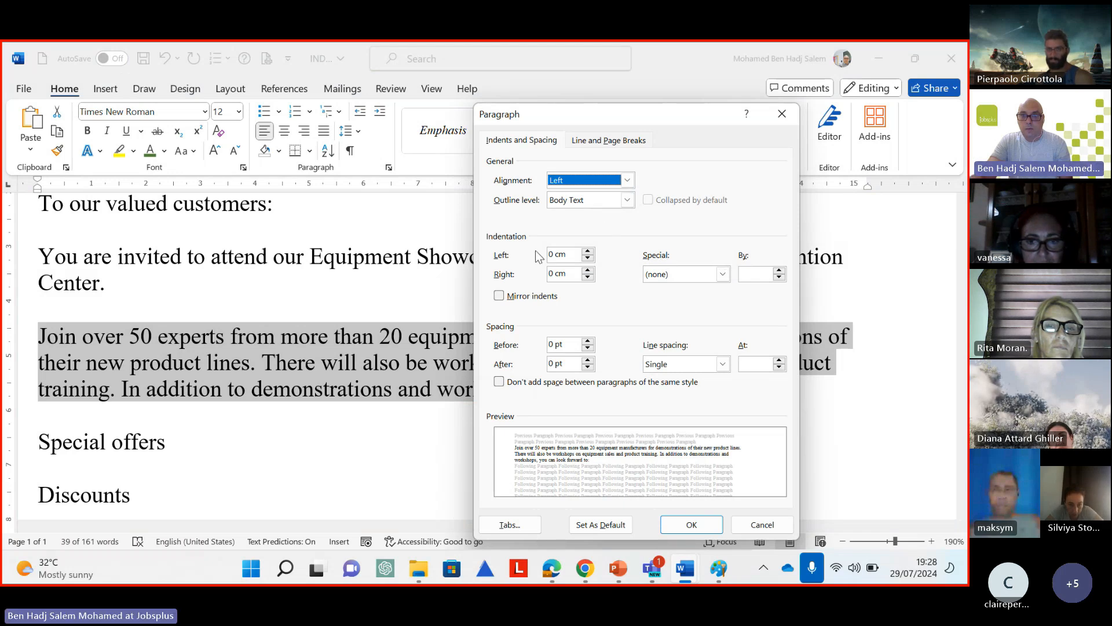
{"action": "key", "text": "alt+Tab"}
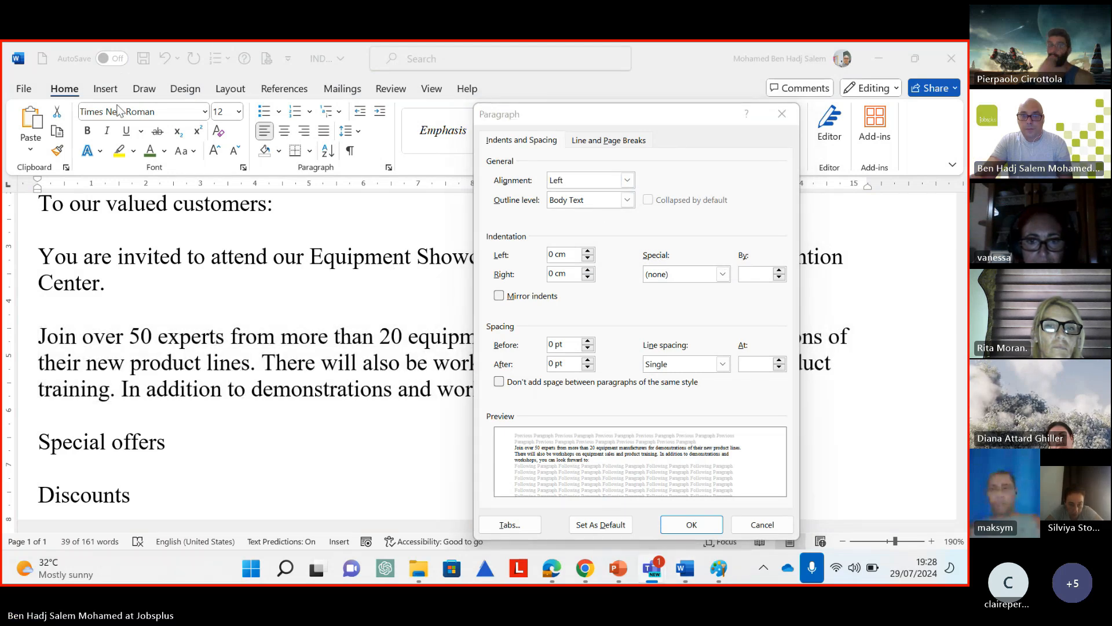
{"action": "left_click", "coordinate": [588, 252]}
{"action": "left_click", "coordinate": [588, 251]}
{"action": "left_click", "coordinate": [588, 251]}
{"action": "left_click", "coordinate": [588, 251]}
{"action": "left_click", "coordinate": [588, 252]}
{"action": "left_click", "coordinate": [588, 252]}
{"action": "left_click", "coordinate": [588, 252]}
{"action": "left_click", "coordinate": [588, 252]}
{"action": "left_click", "coordinate": [588, 252]}
{"action": "left_click", "coordinate": [588, 252]}
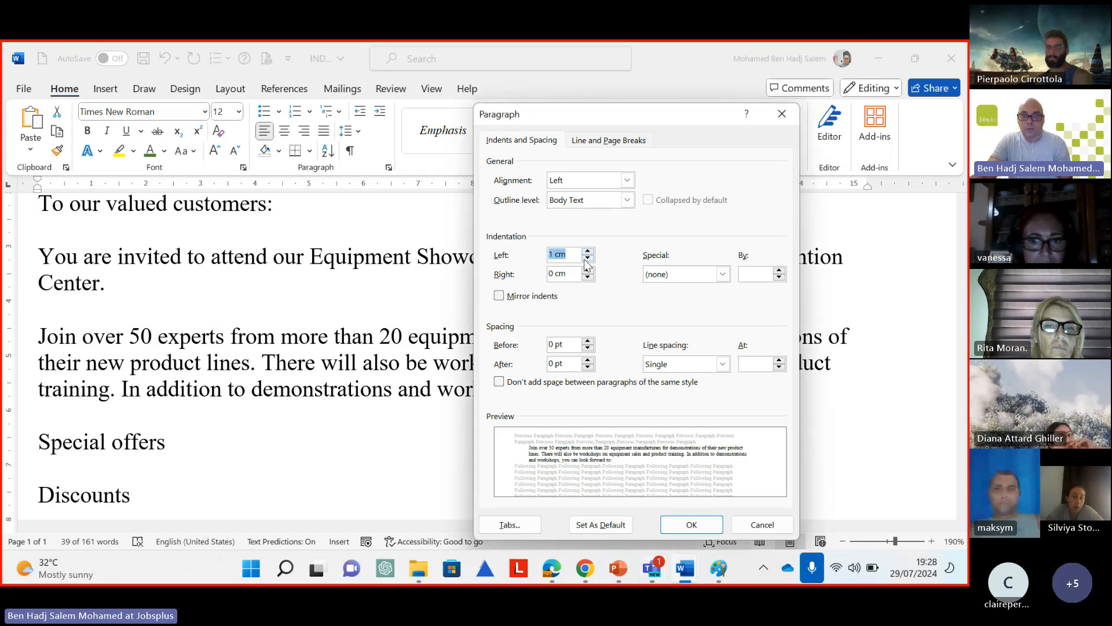
Lower the left indentation value in the paragraph settings back to 0 cm
{"action": "left_click", "coordinate": [588, 259]}
{"action": "left_click", "coordinate": [588, 259]}
{"action": "left_click", "coordinate": [589, 259]}
{"action": "left_click", "coordinate": [589, 259]}
{"action": "left_click", "coordinate": [588, 259]}
{"action": "left_click", "coordinate": [588, 259]}
{"action": "left_click", "coordinate": [588, 259]}
{"action": "left_click", "coordinate": [588, 259]}
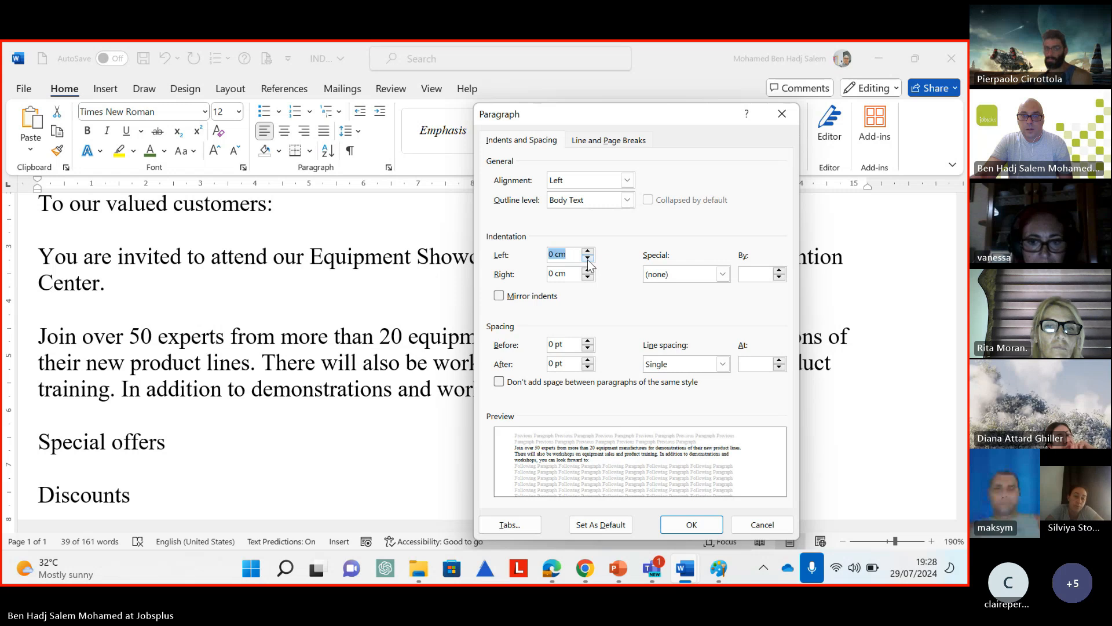
Demonstrate raising and lowering the left indentation in 0.1 cm increments, ending at 0.5 cm
{"action": "left_click", "coordinate": [588, 251]}
{"action": "left_click", "coordinate": [588, 251]}
{"action": "left_click", "coordinate": [588, 251]}
{"action": "left_click", "coordinate": [588, 252]}
{"action": "left_click", "coordinate": [588, 251]}
{"action": "left_click", "coordinate": [588, 253]}
{"action": "left_click", "coordinate": [588, 259]}
{"action": "left_click", "coordinate": [588, 259]}
{"action": "left_click", "coordinate": [588, 259]}
{"action": "left_click", "coordinate": [588, 259]}
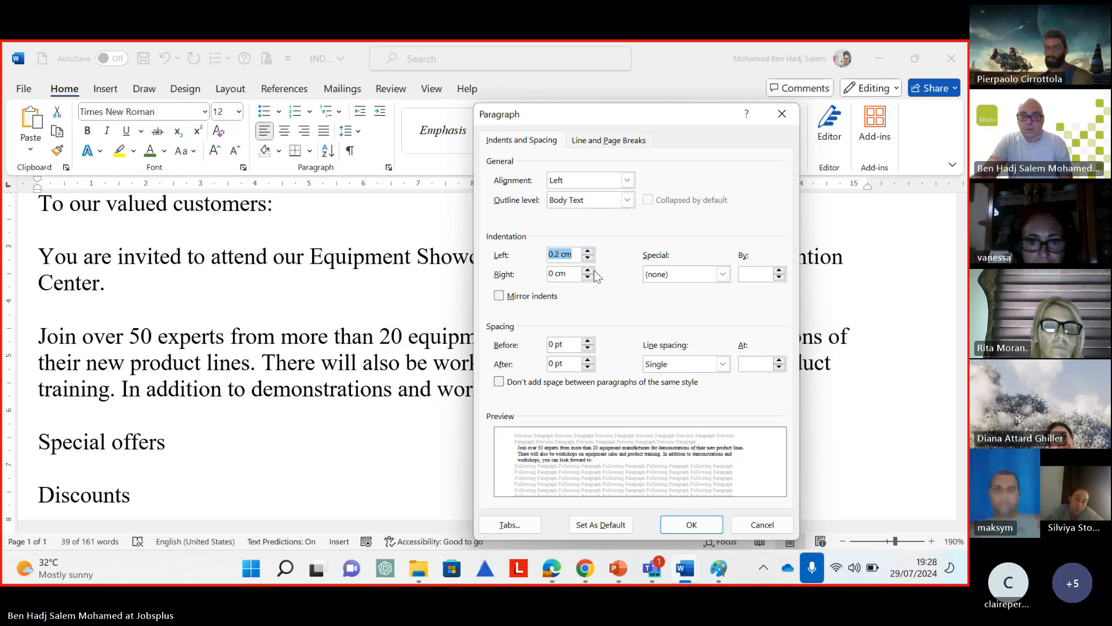
{"action": "left_click", "coordinate": [588, 251]}
{"action": "left_click", "coordinate": [588, 251]}
{"action": "left_click", "coordinate": [588, 251]}
Switch to the PowerPoint slide show and advance to section 7.2, Indenting the First Line
{"action": "mouse_move", "coordinate": [607, 570]}
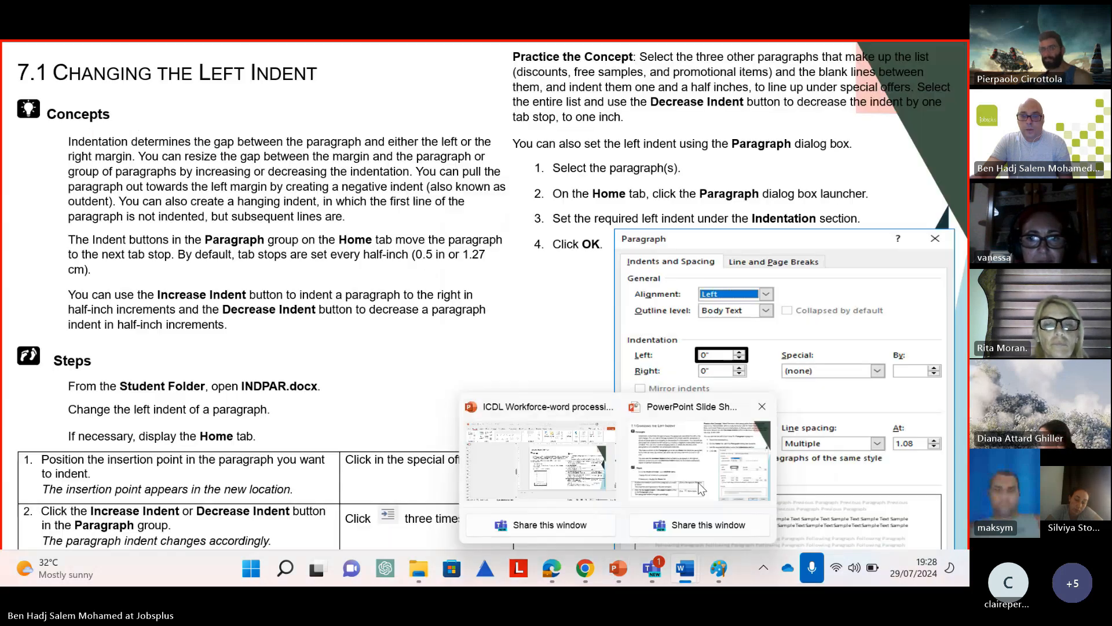
{"action": "left_click", "coordinate": [698, 483]}
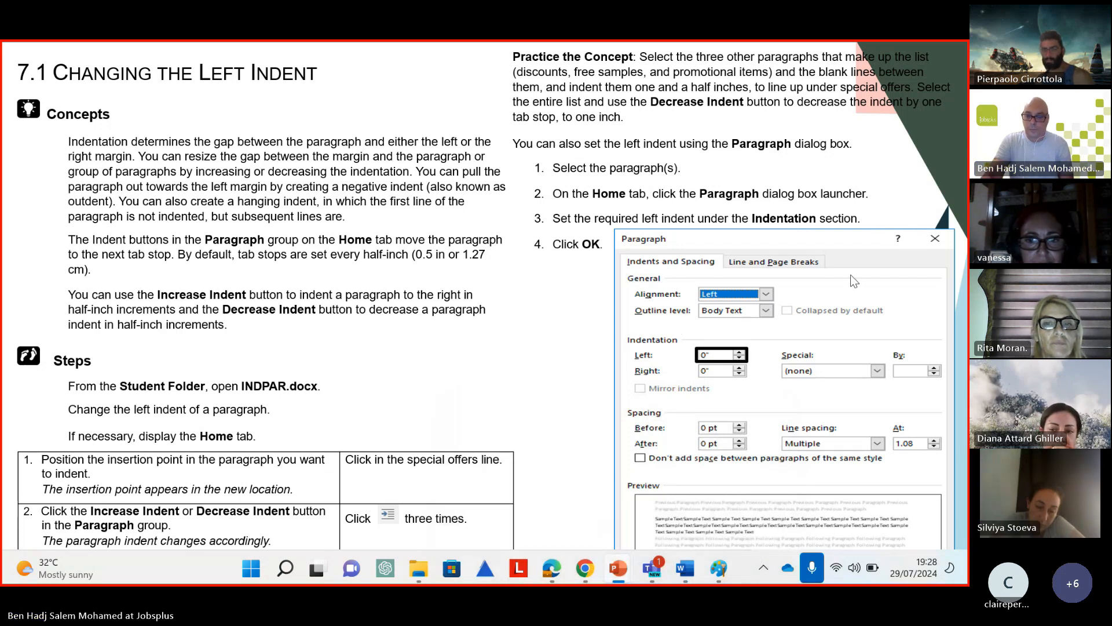
{"action": "key", "text": "Right"}
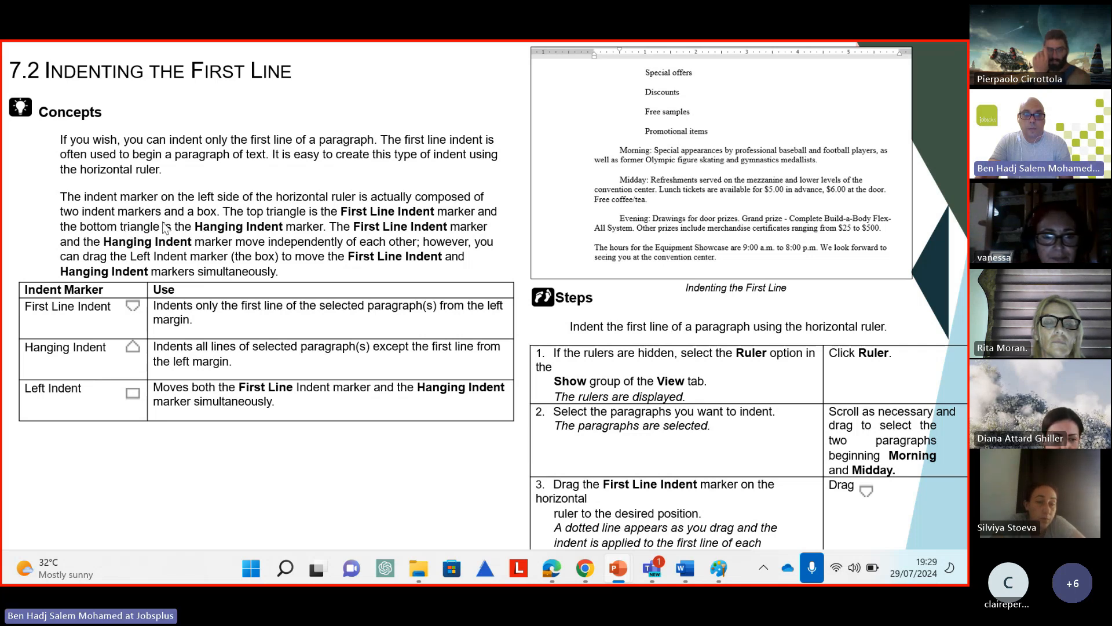
Switch back to INDPAR in Word and dismiss the paragraph settings without applying them
{"action": "mouse_move", "coordinate": [685, 568]}
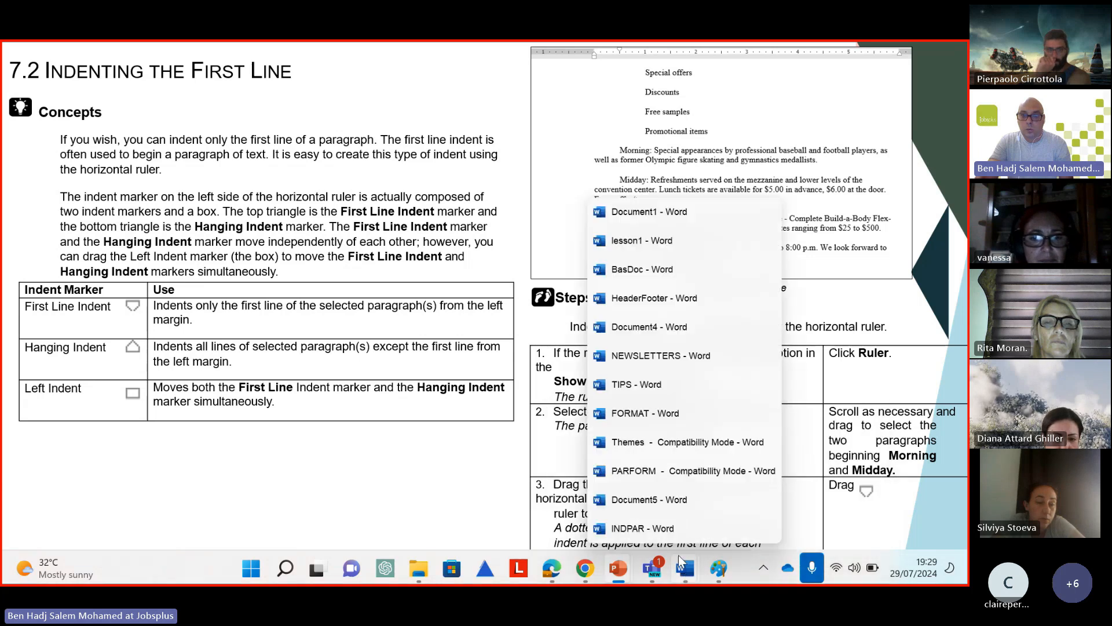
{"action": "left_click", "coordinate": [671, 528]}
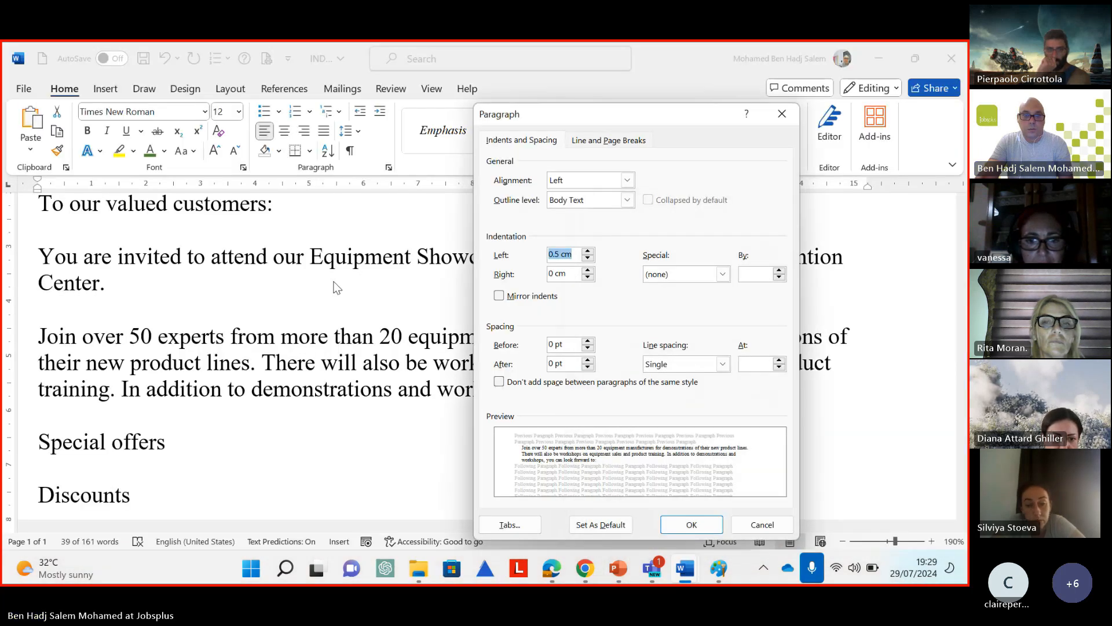
{"action": "left_click", "coordinate": [783, 114]}
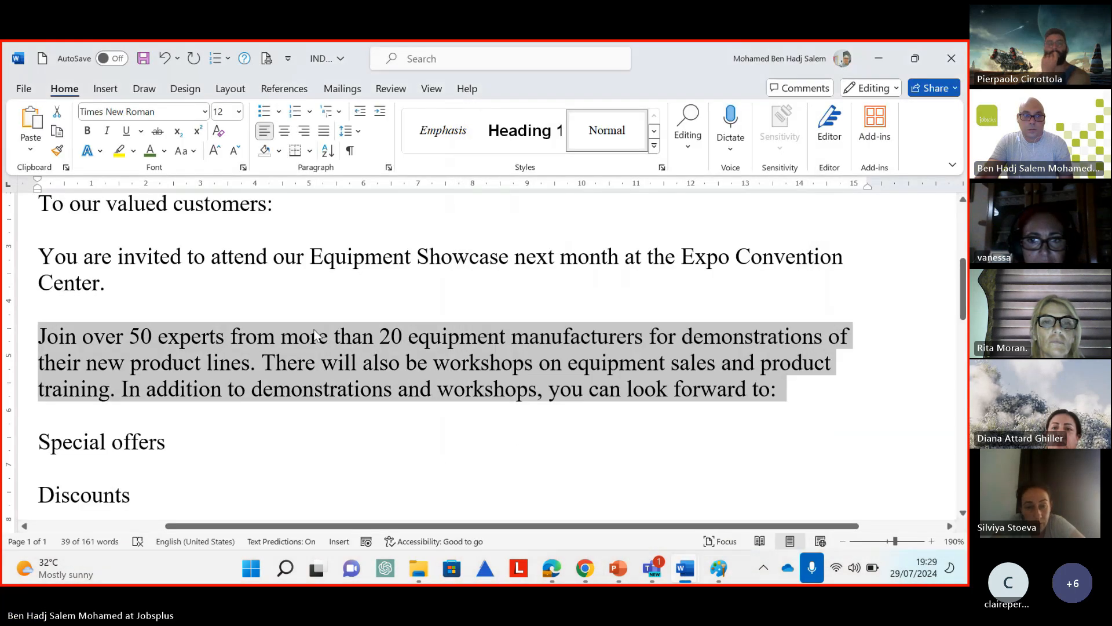
Demonstrate a 0.5 cm first line indent on the "Join over 50 experts" paragraph, and return it to the left margin
{"action": "left_click", "coordinate": [137, 244]}
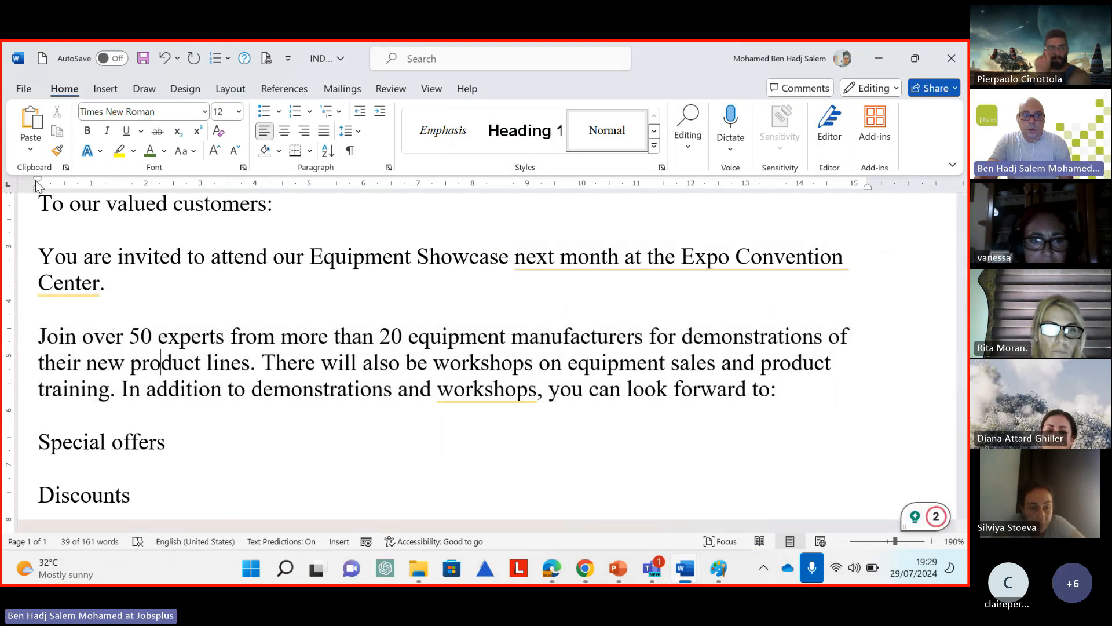
{"action": "mouse_move", "coordinate": [36, 181]}
{"action": "left_mouse_down"}
{"action": "mouse_move", "coordinate": [79, 181]}
{"action": "mouse_move", "coordinate": [65, 181]}
{"action": "left_mouse_up"}
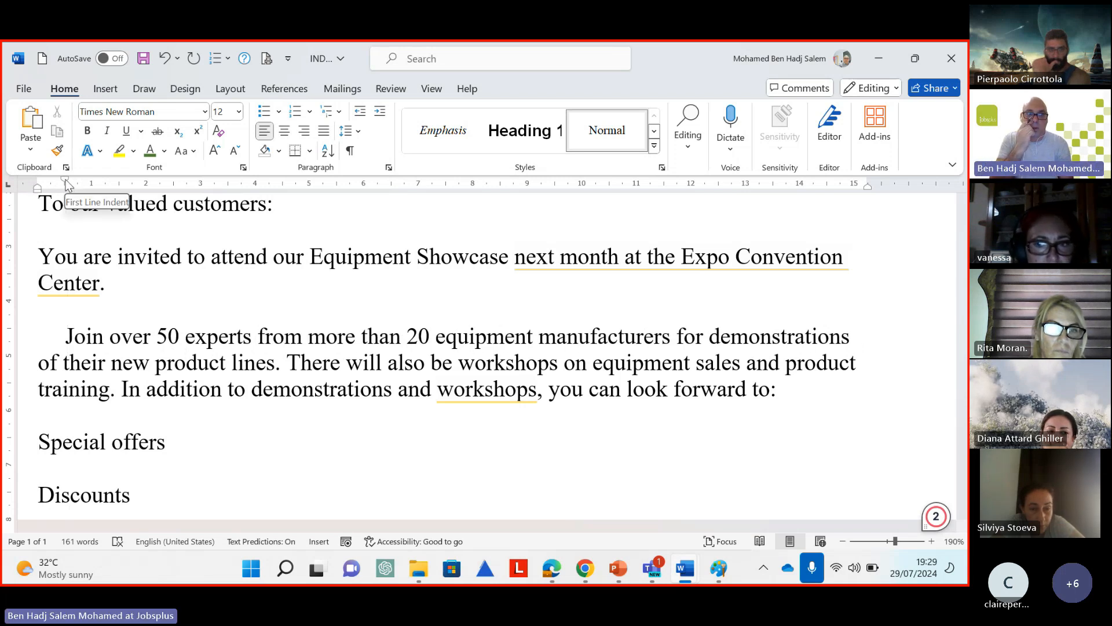
{"action": "left_click_drag", "start_coordinate": [65, 180], "coordinate": [37, 183]}
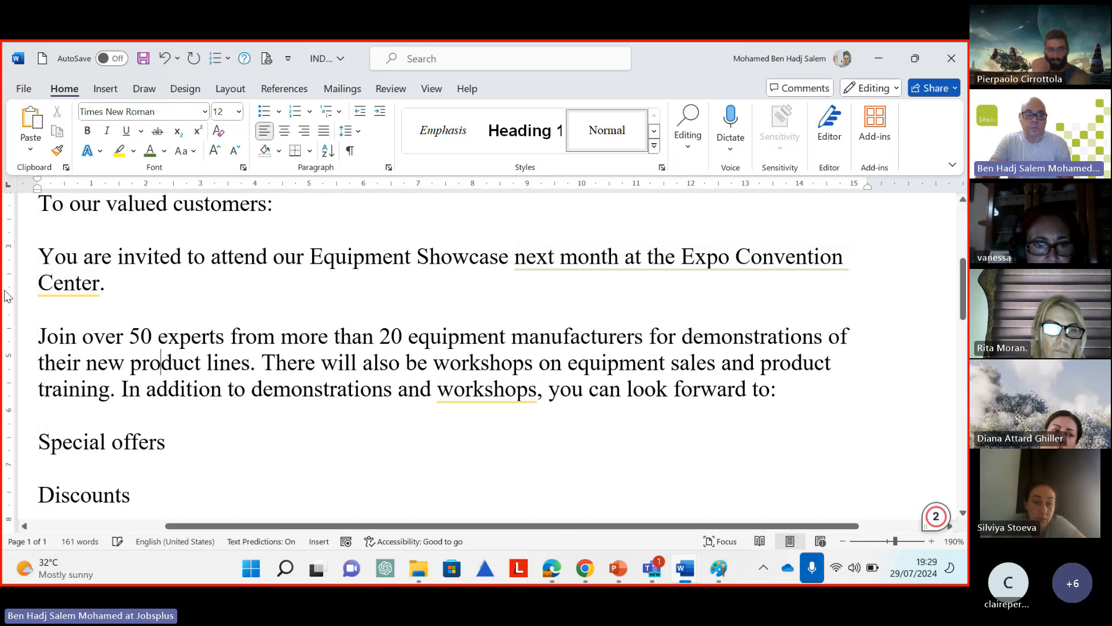
Place the insertion point before "Join" and indent only that paragraph's first line by about 1.75 cm
{"action": "left_click_drag", "start_coordinate": [43, 336], "coordinate": [18, 366]}
{"action": "left_click", "coordinate": [38, 336]}
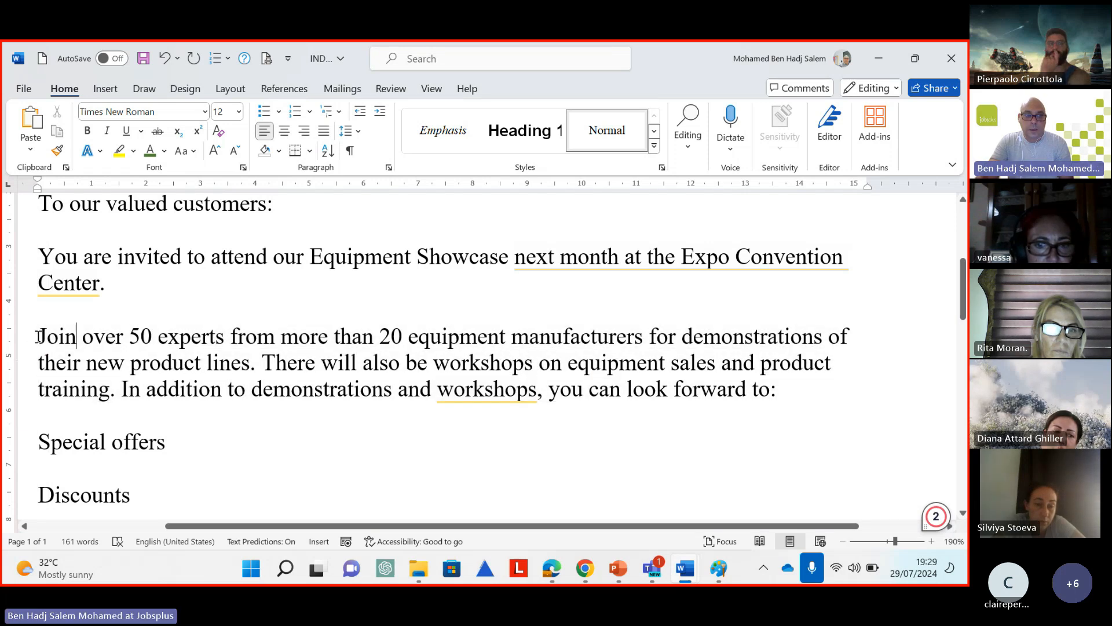
{"action": "mouse_move", "coordinate": [37, 181]}
{"action": "left_mouse_down"}
{"action": "mouse_move", "coordinate": [146, 180]}
{"action": "mouse_move", "coordinate": [133, 184]}
{"action": "left_mouse_up"}
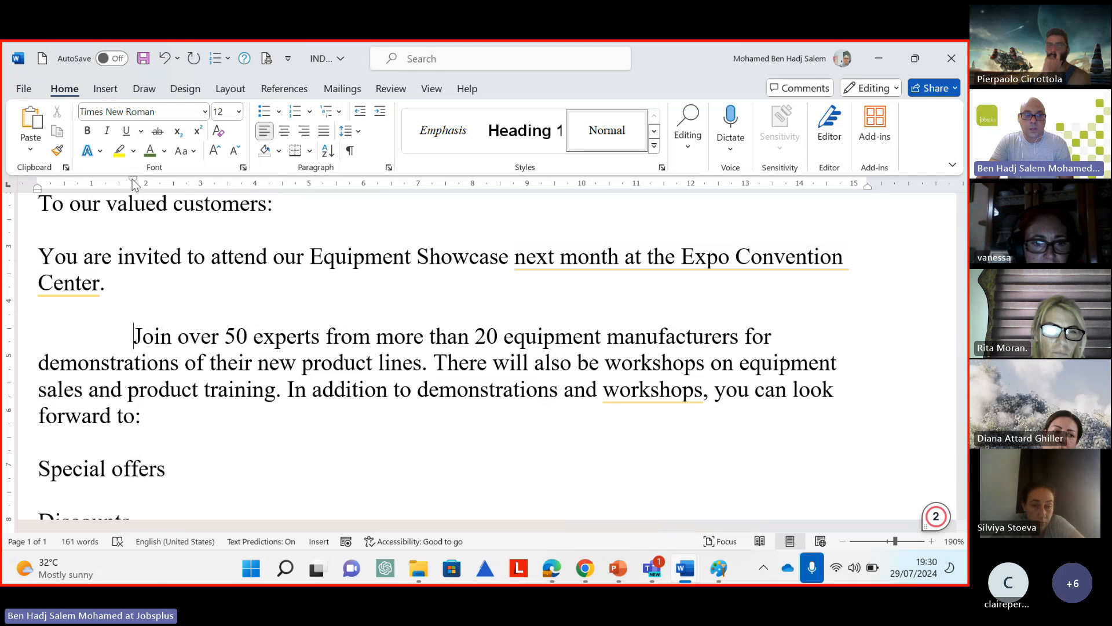
Align the first line and remaining lines of the "Join over 50 experts" paragraph at 0.5 cm, and move the whole paragraph's left indent to 1 cm
{"action": "mouse_move", "coordinate": [133, 184]}
{"action": "left_mouse_down"}
{"action": "mouse_move", "coordinate": [37, 190]}
{"action": "mouse_move", "coordinate": [49, 189]}
{"action": "mouse_move", "coordinate": [37, 178]}
{"action": "mouse_move", "coordinate": [66, 183]}
{"action": "left_mouse_up"}
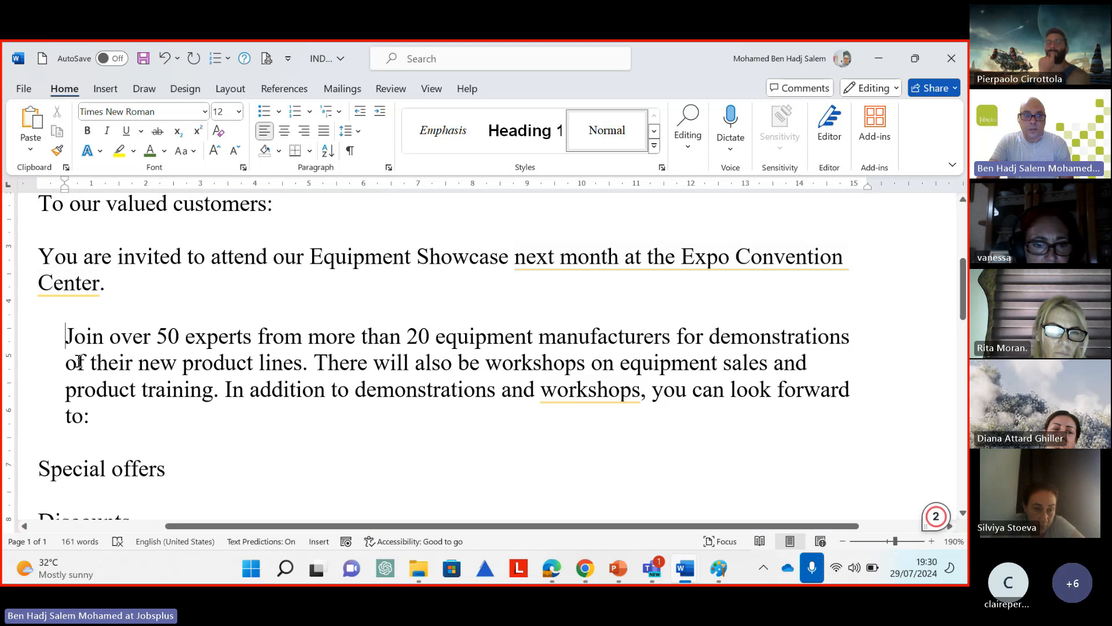
{"action": "left_click_drag", "start_coordinate": [65, 188], "coordinate": [88, 185]}
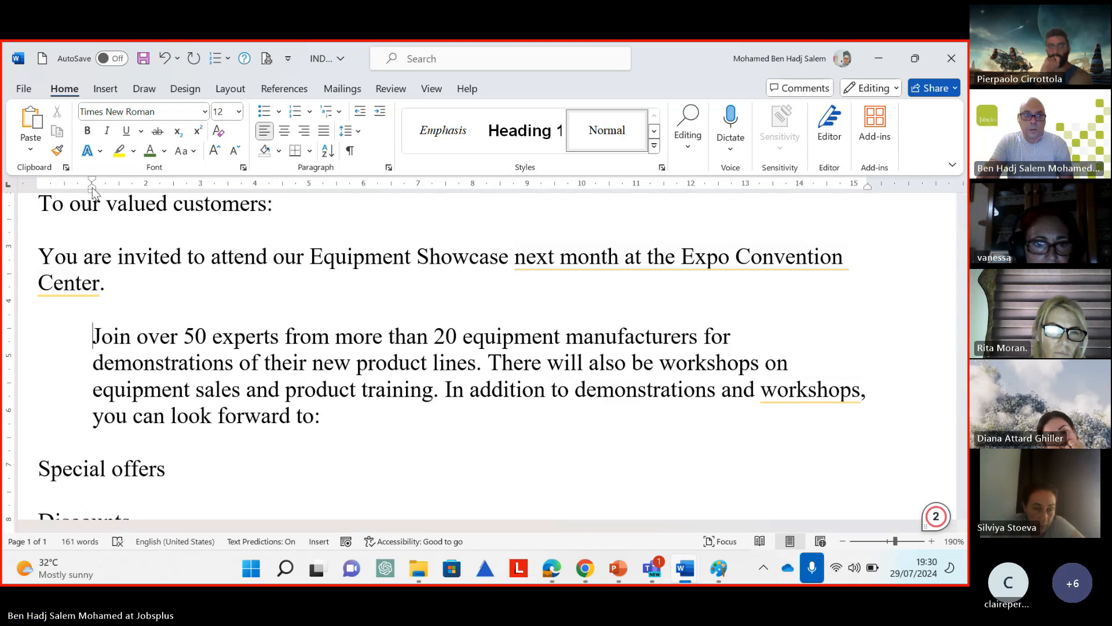
Use the ruler to give the "Join over 50 experts" paragraph a 0.5 cm left indent and a 1 cm first-line indent
{"action": "mouse_move", "coordinate": [92, 186]}
{"action": "left_mouse_down"}
{"action": "mouse_move", "coordinate": [203, 189]}
{"action": "mouse_move", "coordinate": [194, 204]}
{"action": "left_mouse_up"}
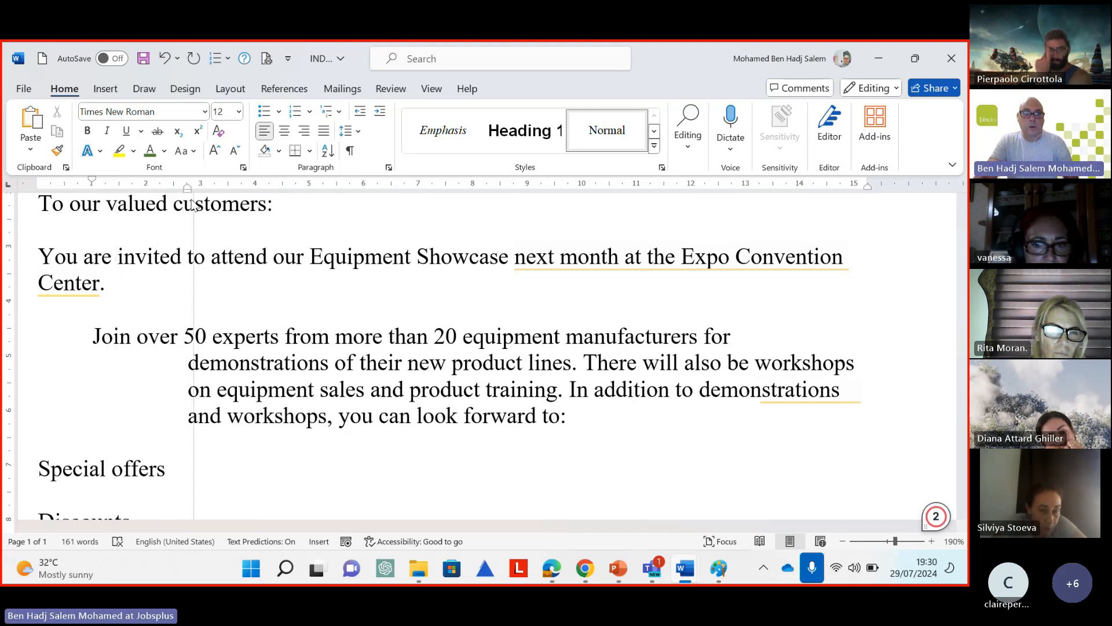
{"action": "mouse_move", "coordinate": [186, 207]}
{"action": "left_mouse_down"}
{"action": "mouse_move", "coordinate": [119, 214]}
{"action": "mouse_move", "coordinate": [265, 215]}
{"action": "mouse_move", "coordinate": [95, 217]}
{"action": "left_mouse_up"}
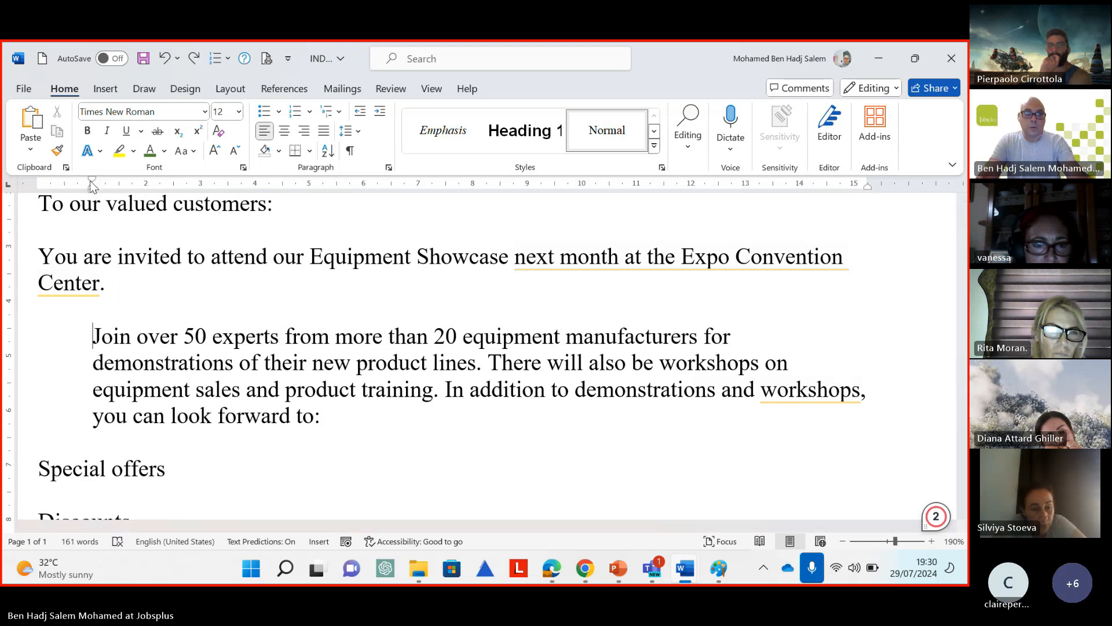
{"action": "left_click_drag", "start_coordinate": [91, 189], "coordinate": [66, 185]}
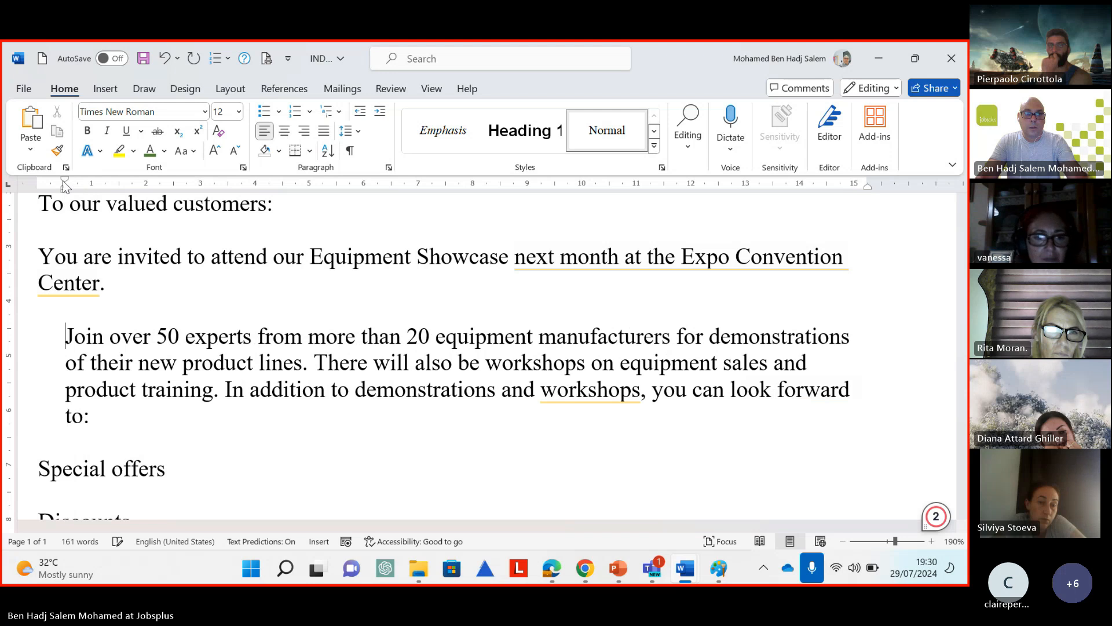
{"action": "mouse_move", "coordinate": [65, 179]}
{"action": "left_mouse_down"}
{"action": "mouse_move", "coordinate": [215, 184]}
{"action": "mouse_move", "coordinate": [103, 183]}
{"action": "mouse_move", "coordinate": [145, 183]}
{"action": "mouse_move", "coordinate": [113, 193]}
{"action": "mouse_move", "coordinate": [119, 185]}
{"action": "left_mouse_up"}
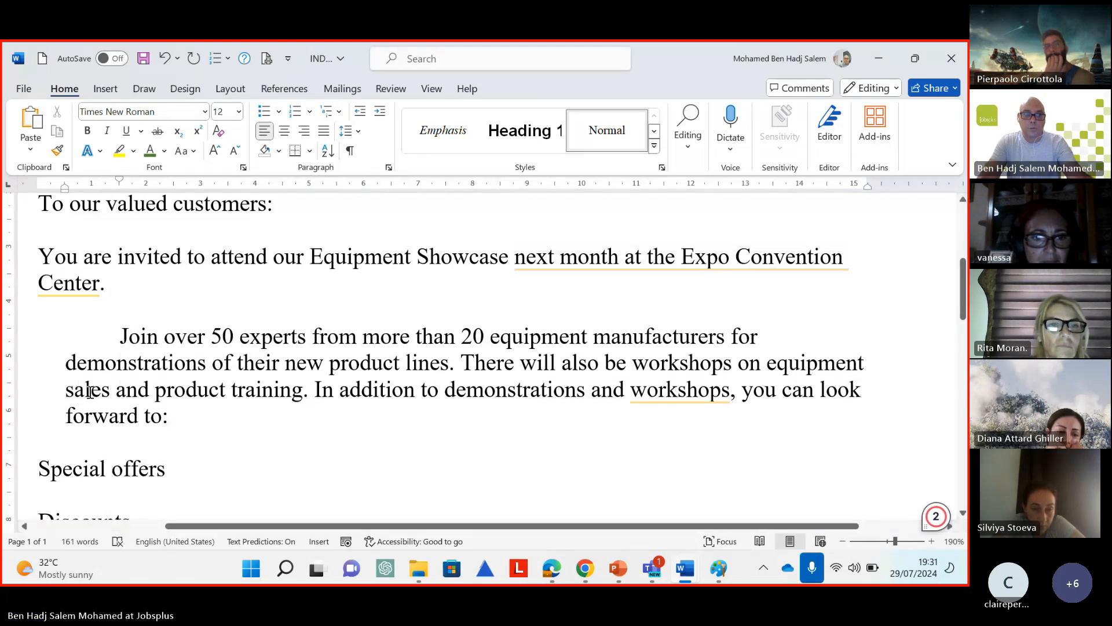
Set the "Join over 50 experts" paragraph's special indentation to First line by 3 cm in the paragraph settings
{"action": "left_click", "coordinate": [119, 336]}
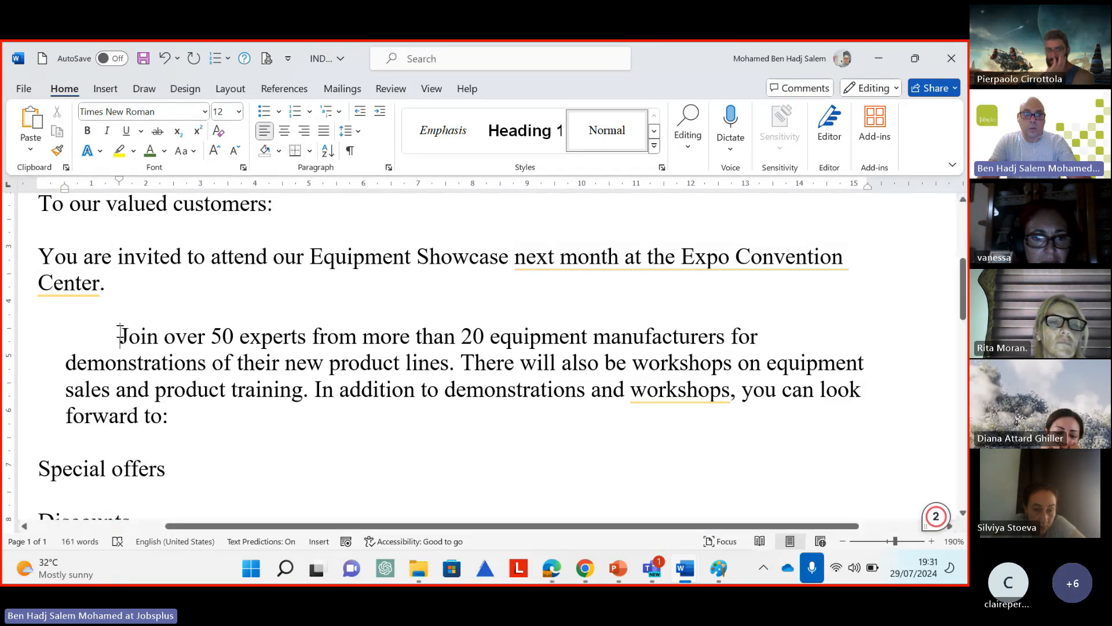
{"action": "left_click_drag", "start_coordinate": [119, 337], "coordinate": [179, 415]}
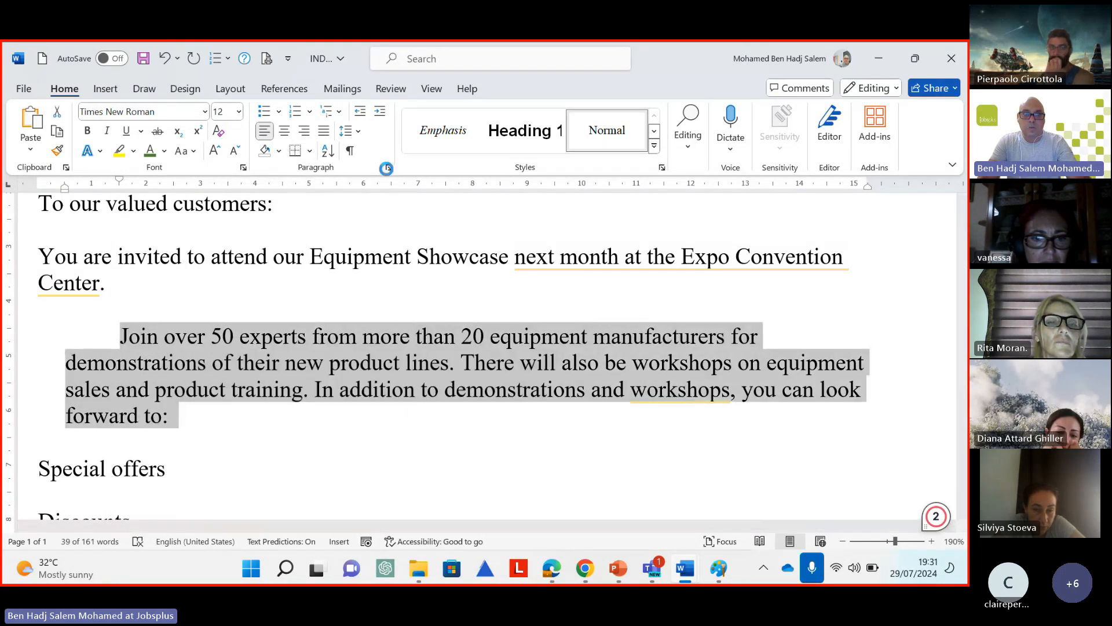
{"action": "left_click", "coordinate": [389, 168]}
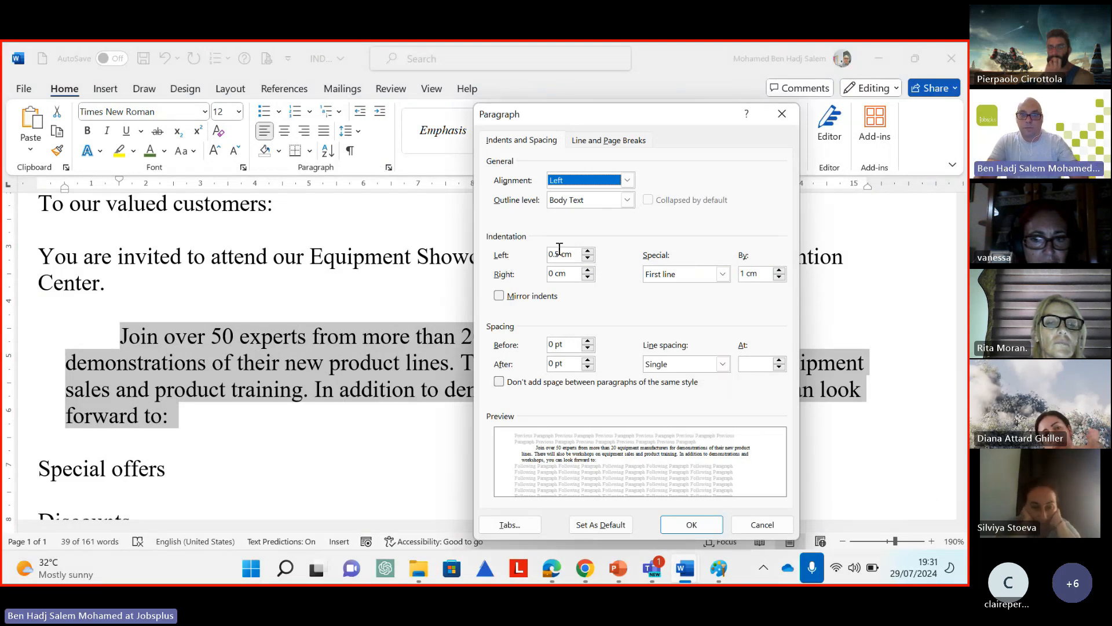
{"action": "left_click", "coordinate": [690, 275]}
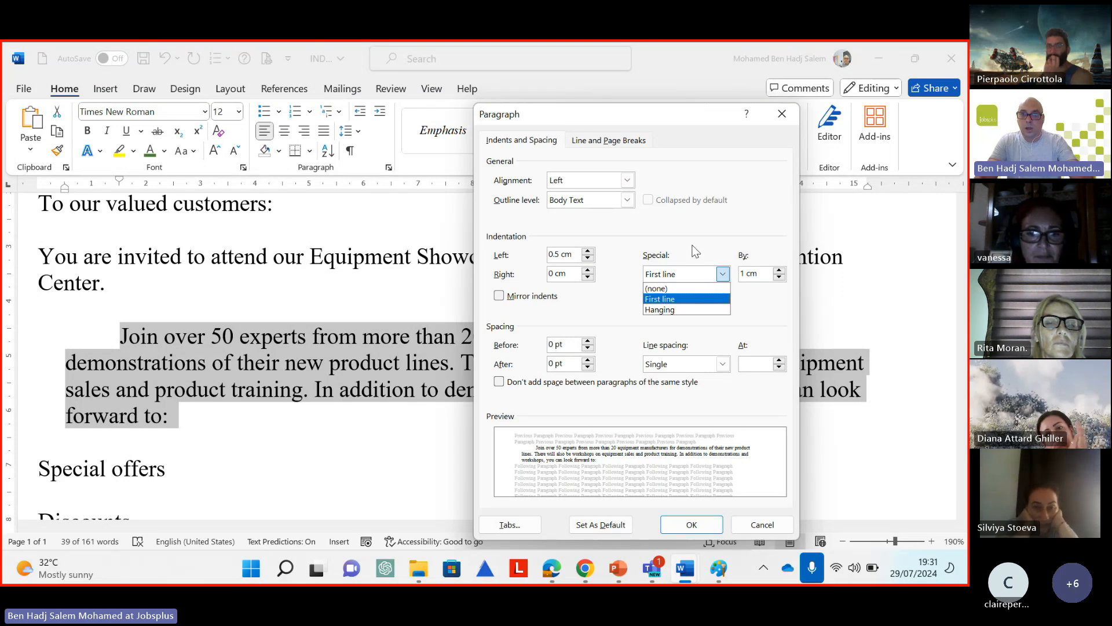
{"action": "left_click", "coordinate": [678, 299]}
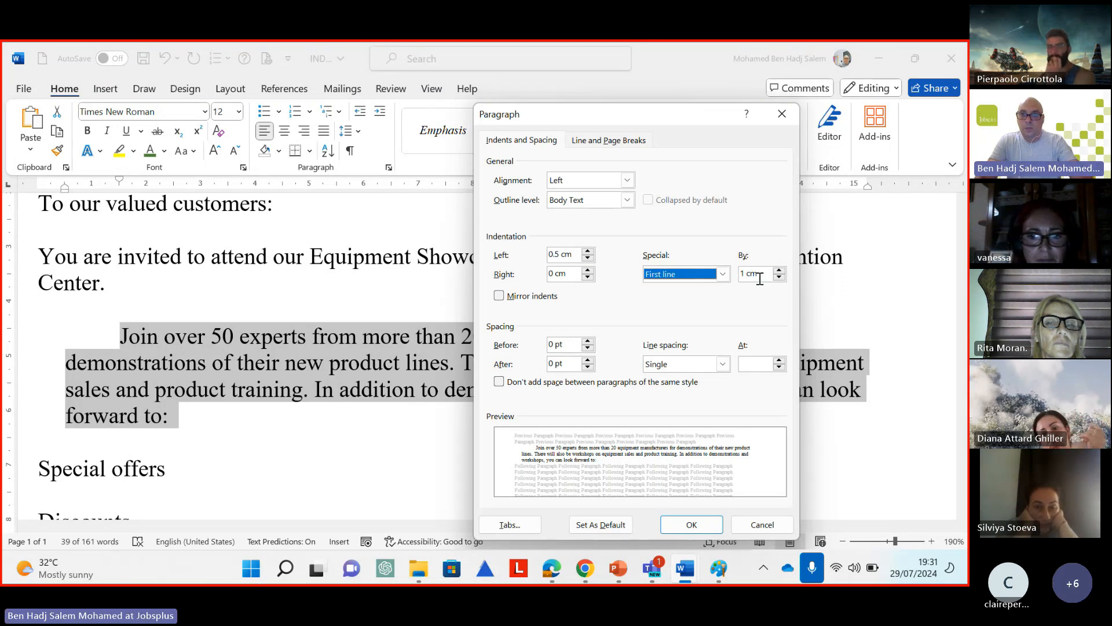
{"action": "left_click", "coordinate": [780, 271]}
{"action": "left_click", "coordinate": [780, 271]}
{"action": "left_click", "coordinate": [779, 270]}
{"action": "left_click", "coordinate": [779, 271]}
{"action": "left_click", "coordinate": [780, 271]}
{"action": "left_click", "coordinate": [779, 270]}
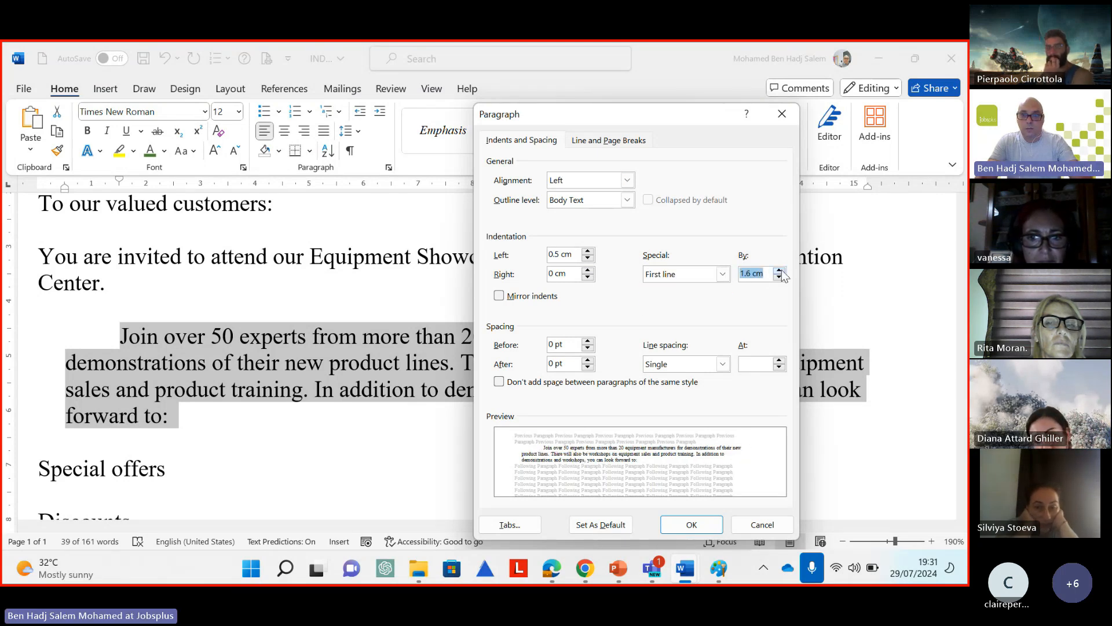
{"action": "left_click", "coordinate": [779, 270]}
{"action": "left_click", "coordinate": [779, 271]}
{"action": "left_click", "coordinate": [779, 270]}
{"action": "left_click", "coordinate": [779, 270]}
{"action": "left_click", "coordinate": [780, 271]}
{"action": "left_click", "coordinate": [780, 270]}
{"action": "left_click", "coordinate": [779, 270]}
{"action": "left_click", "coordinate": [780, 271]}
{"action": "left_click", "coordinate": [779, 271]}
{"action": "left_click", "coordinate": [779, 271]}
{"action": "left_click", "coordinate": [780, 270]}
{"action": "left_click", "coordinate": [780, 271]}
{"action": "left_click", "coordinate": [780, 271]}
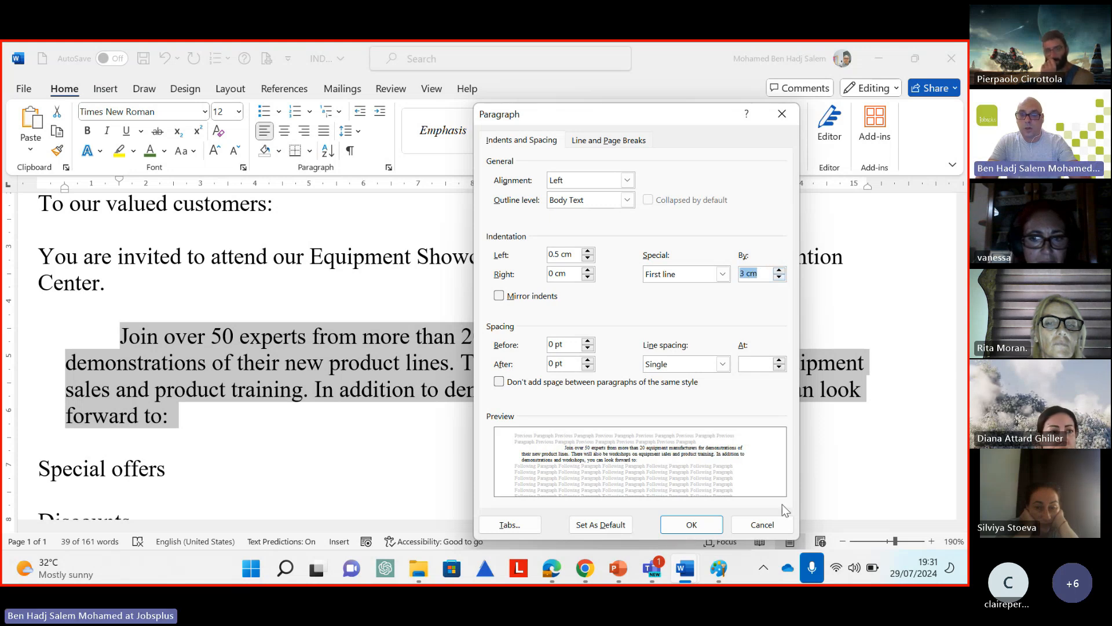
{"action": "left_click", "coordinate": [692, 524]}
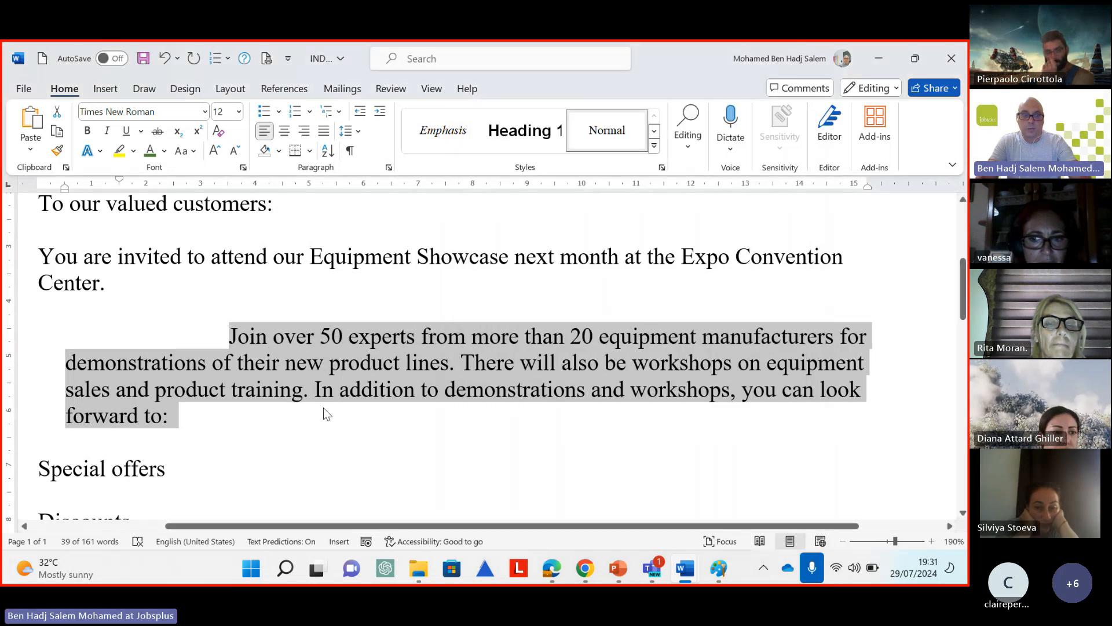
Change the selected paragraph's special indentation to Hanging by 3.7 cm
{"action": "left_click", "coordinate": [390, 169]}
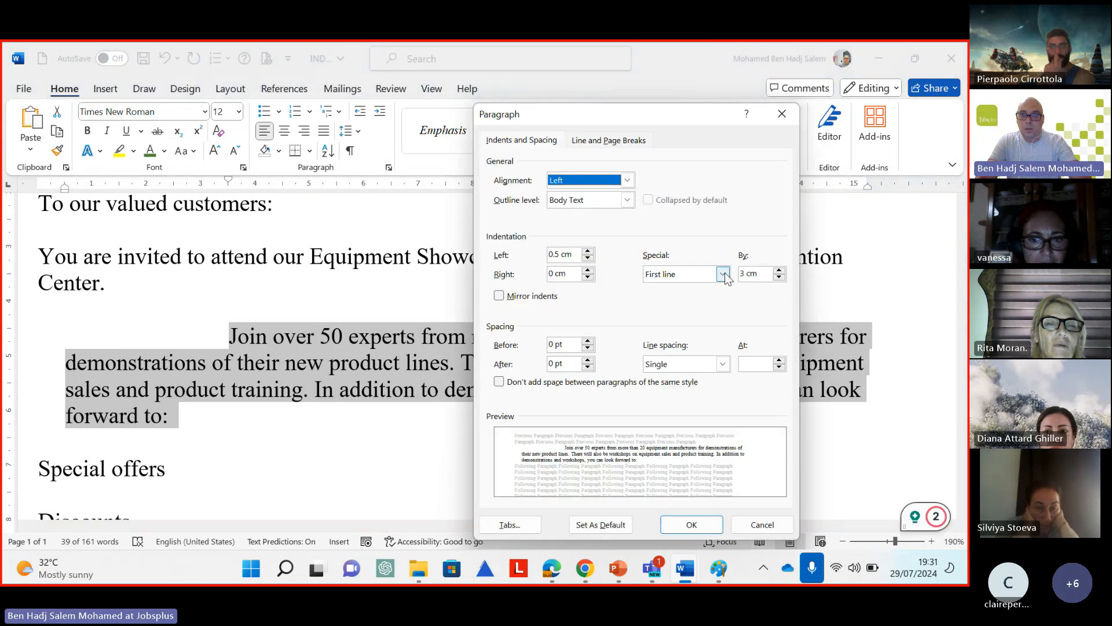
{"action": "left_click", "coordinate": [723, 274]}
{"action": "left_click", "coordinate": [688, 312]}
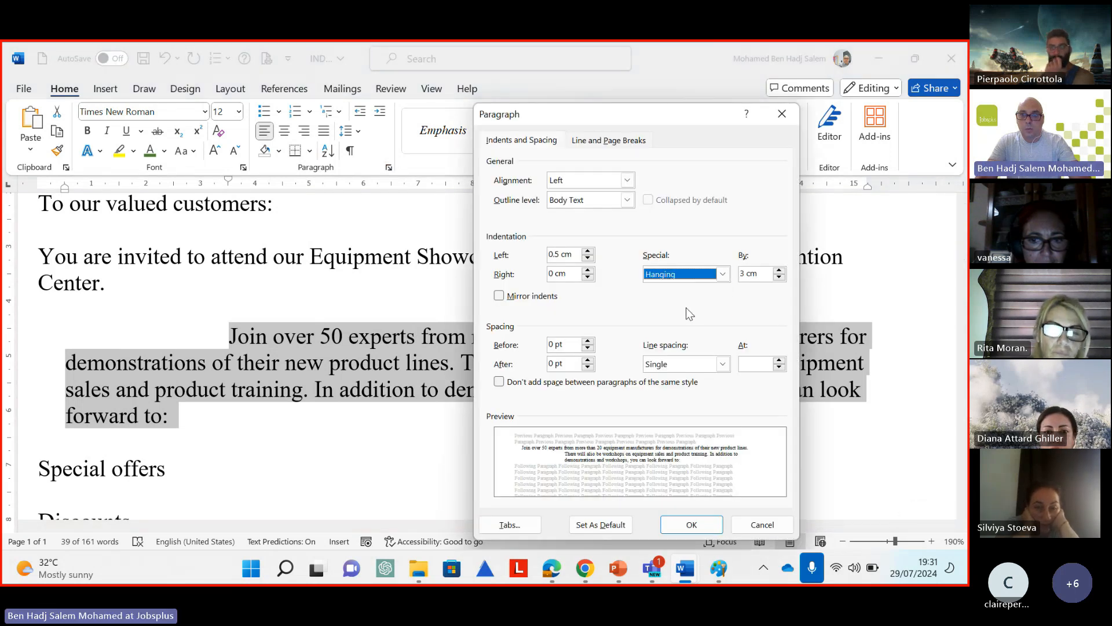
{"action": "left_click", "coordinate": [780, 271]}
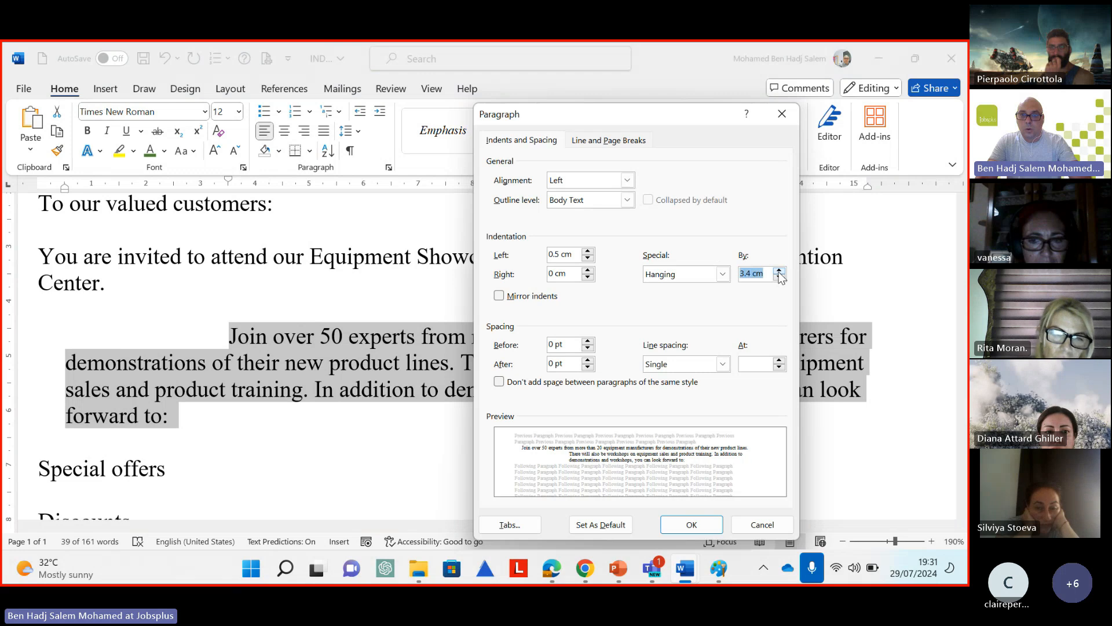
{"action": "left_click", "coordinate": [780, 271]}
{"action": "left_click", "coordinate": [779, 271]}
{"action": "left_click", "coordinate": [779, 271]}
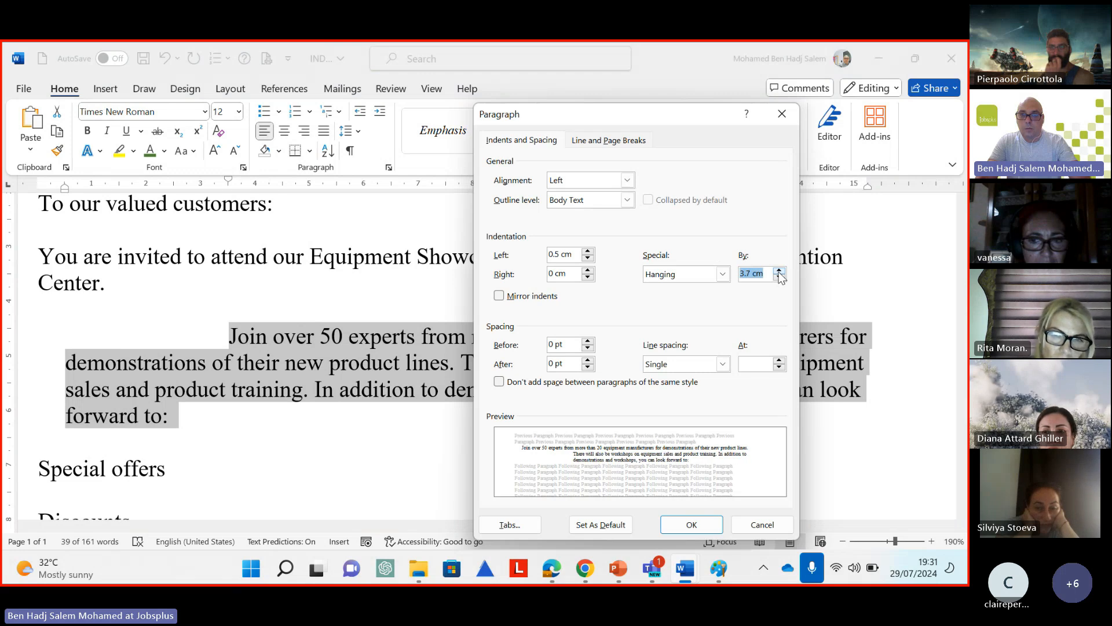
{"action": "left_click", "coordinate": [701, 527]}
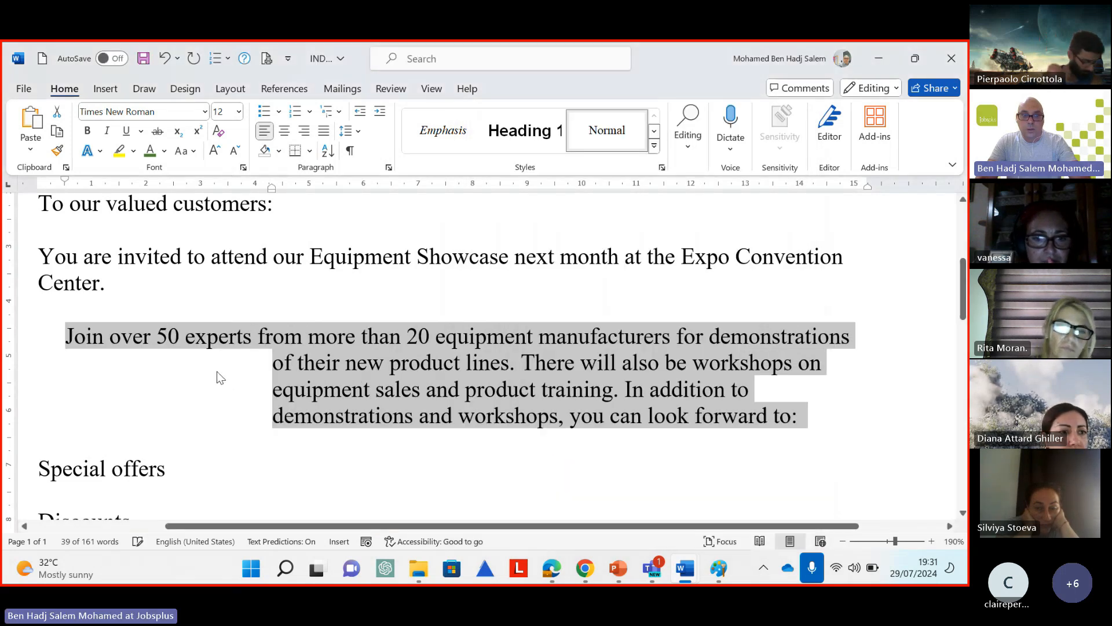
Highlight the indented paragraph's first line, and separately its remaining lines, to compare how the hanging indent affects them
{"action": "left_click", "coordinate": [267, 364]}
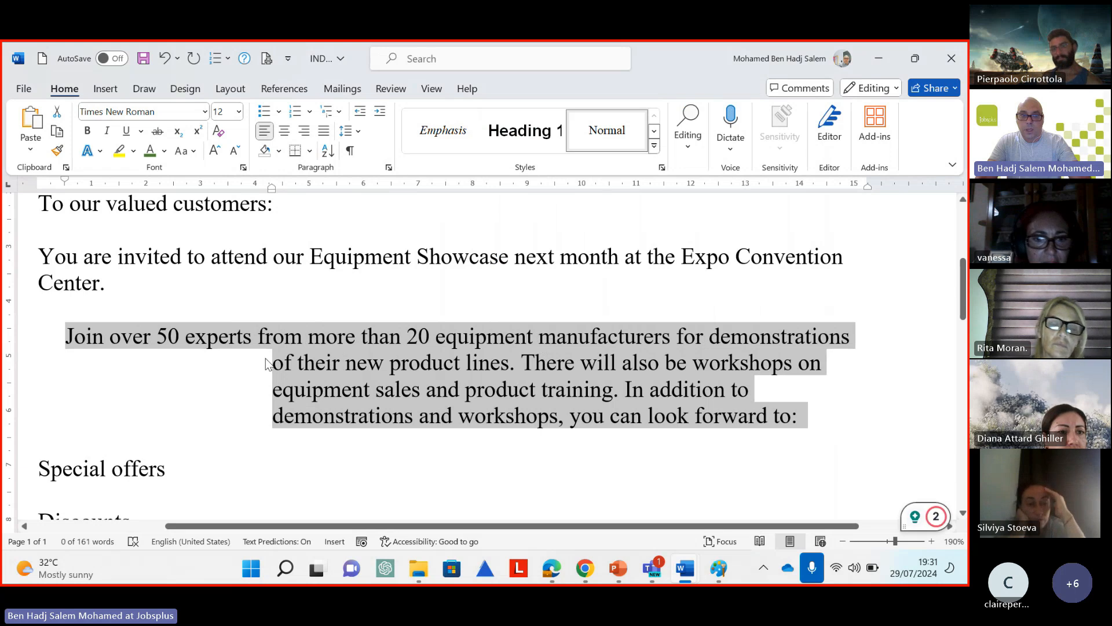
{"action": "left_click", "coordinate": [58, 337]}
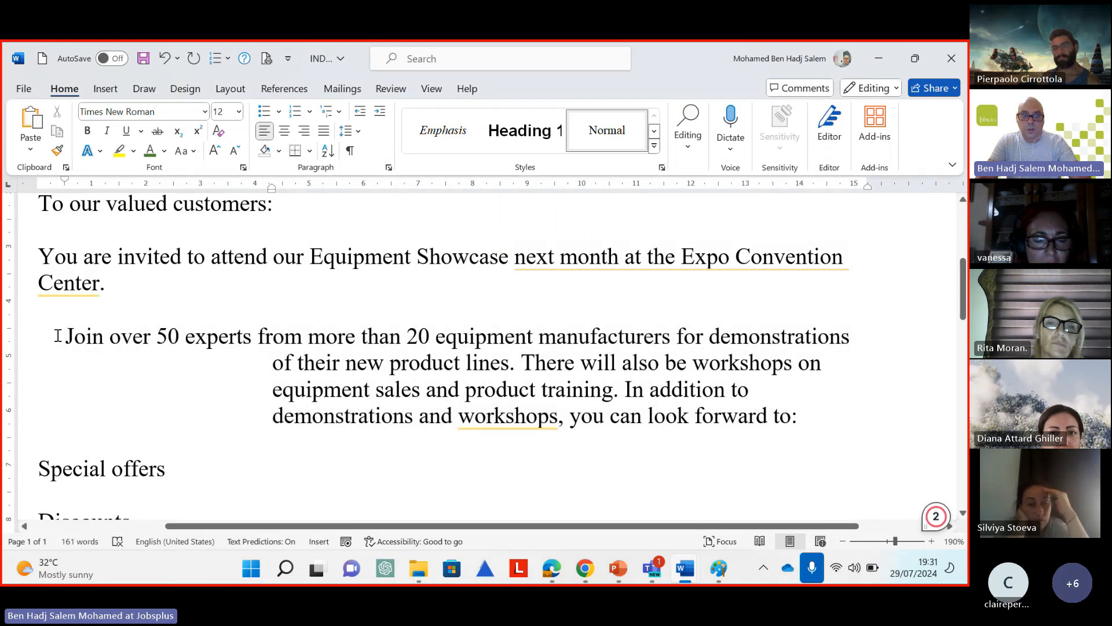
{"action": "left_click", "coordinate": [873, 340], "text": "shift"}
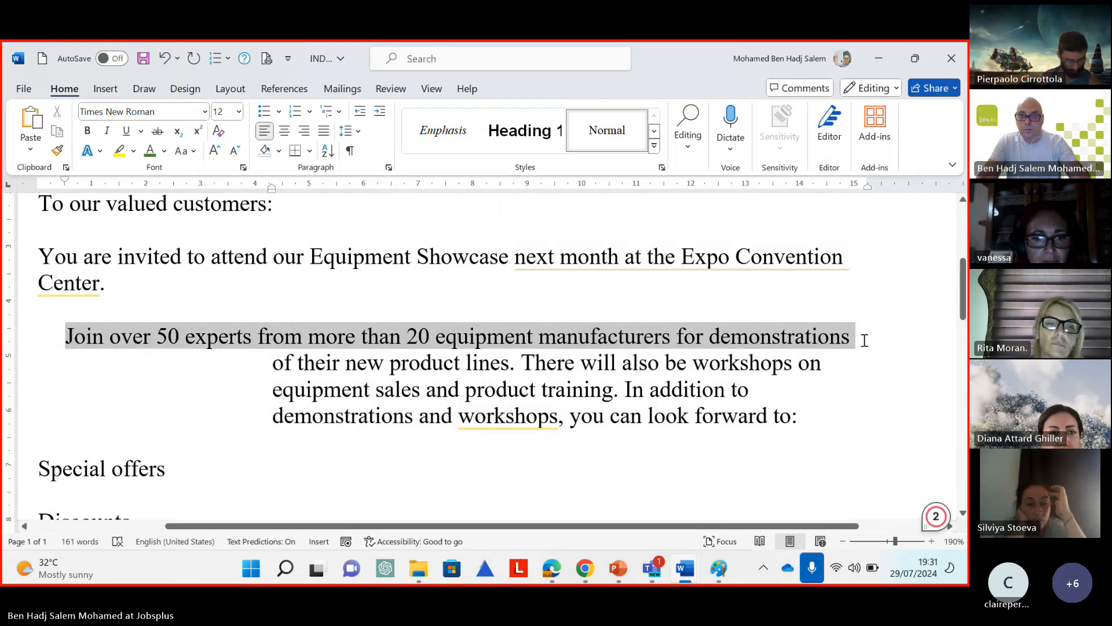
{"action": "left_click_drag", "start_coordinate": [277, 366], "coordinate": [824, 409]}
Switch to the PowerPoint slide show and advance to the slide on setting the first line indent through the Paragraph dialog box
{"action": "mouse_move", "coordinate": [620, 572]}
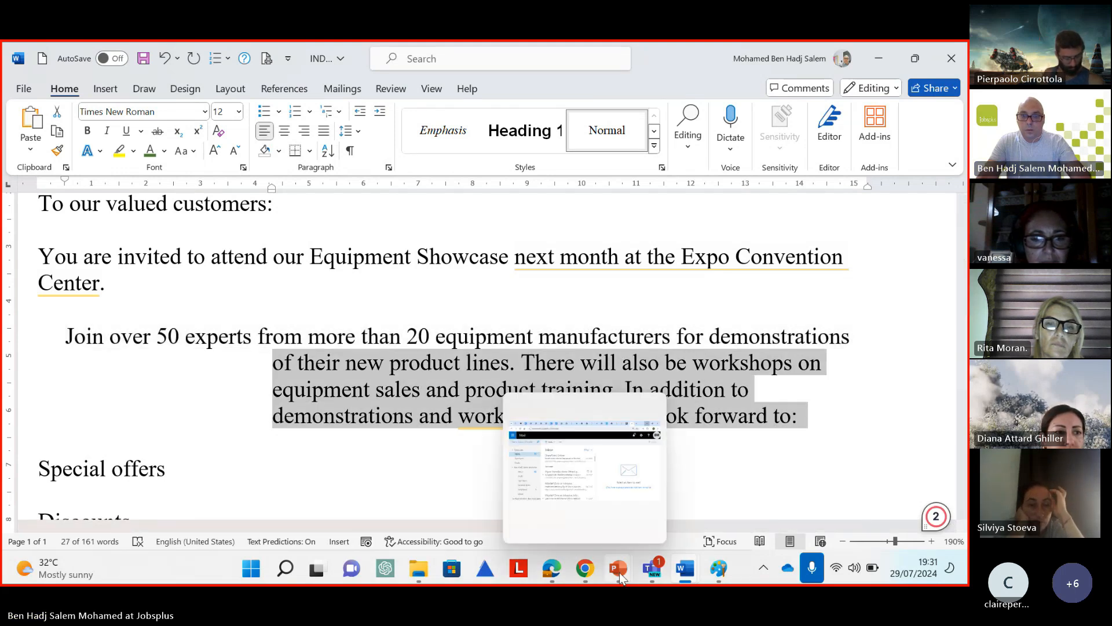
{"action": "left_click", "coordinate": [558, 431]}
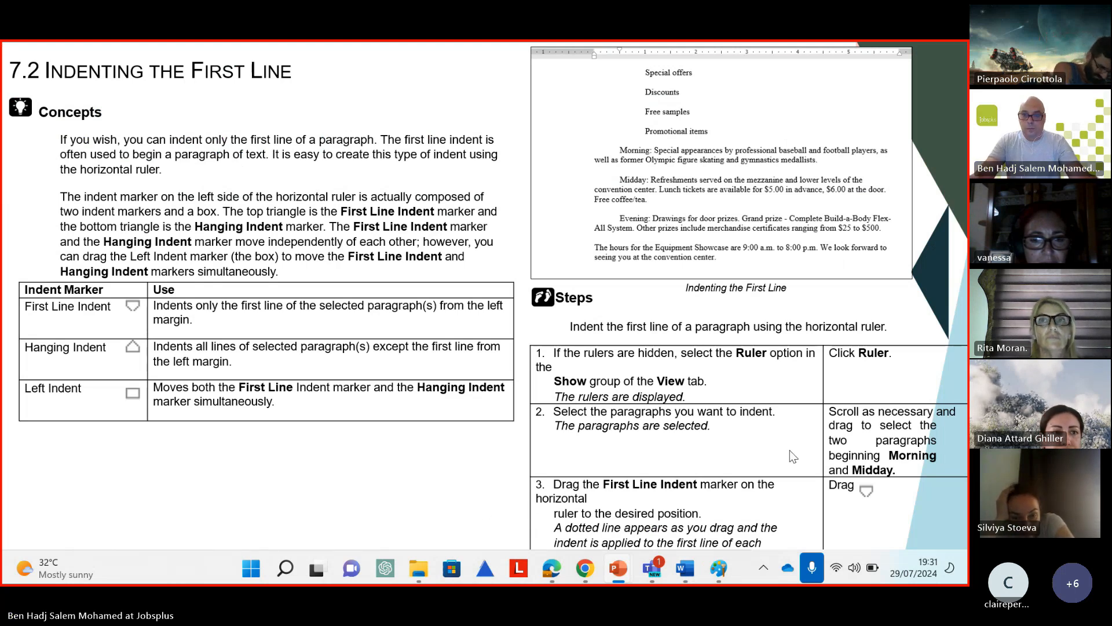
{"action": "left_click", "coordinate": [762, 449]}
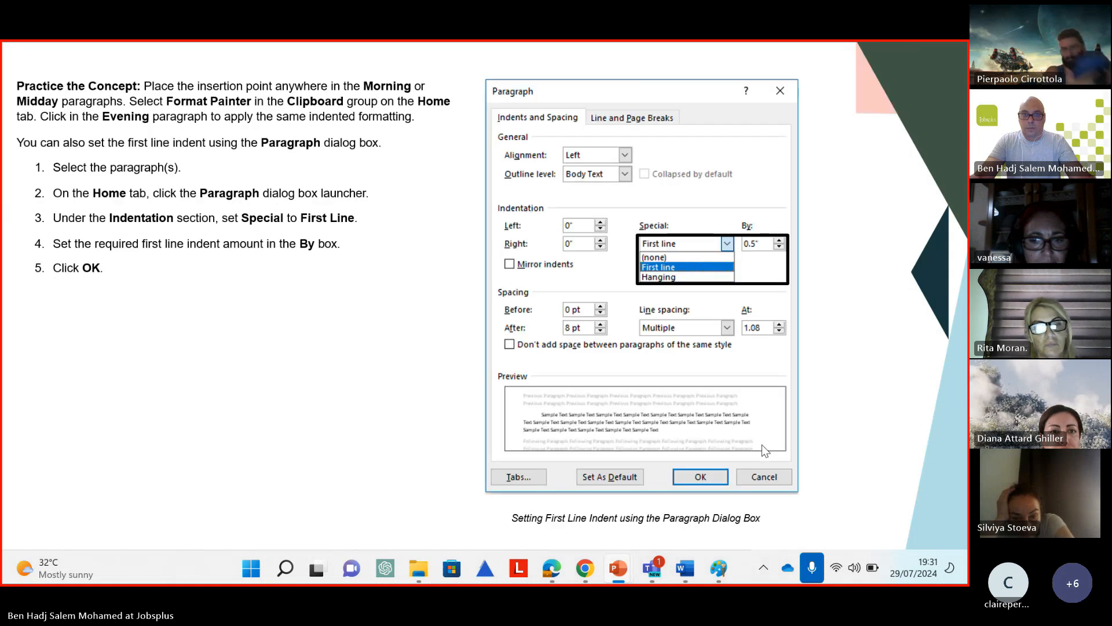
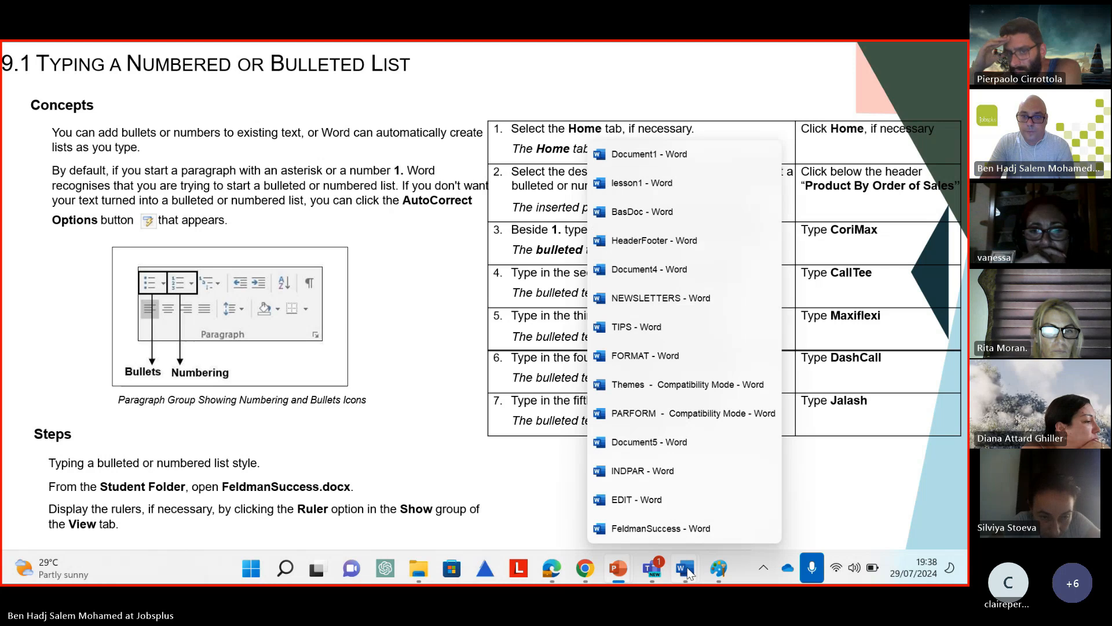
Switch to the FeldmanSuccess document in Word and enter CallTee as item 2 of the numbered list under Product By Order of Sales
{"action": "left_click", "coordinate": [676, 534]}
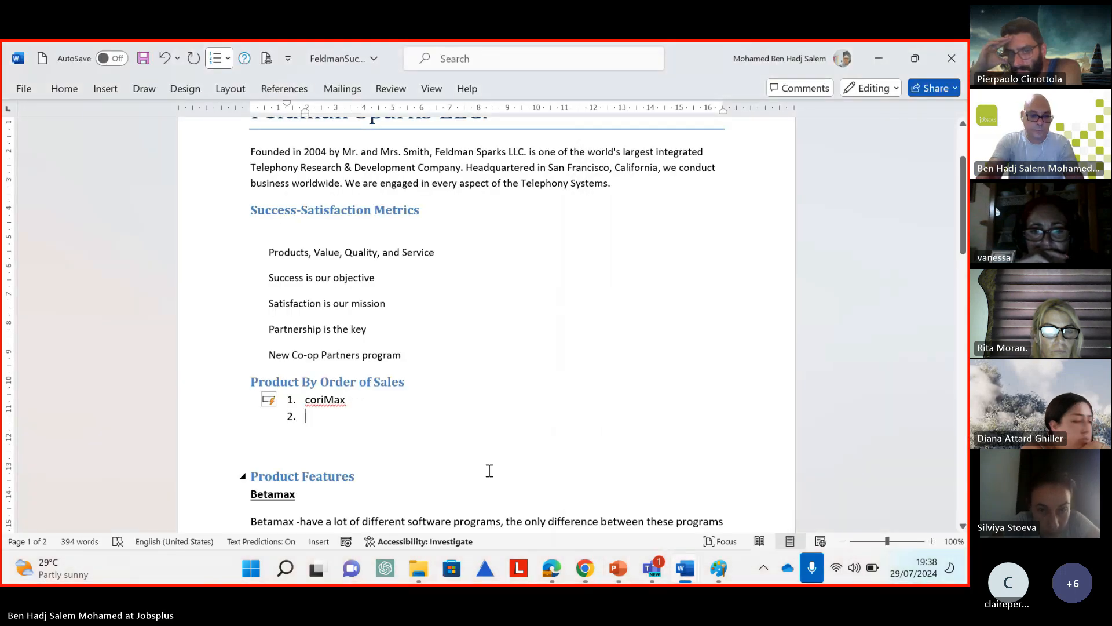
{"action": "type", "text": "Call"}
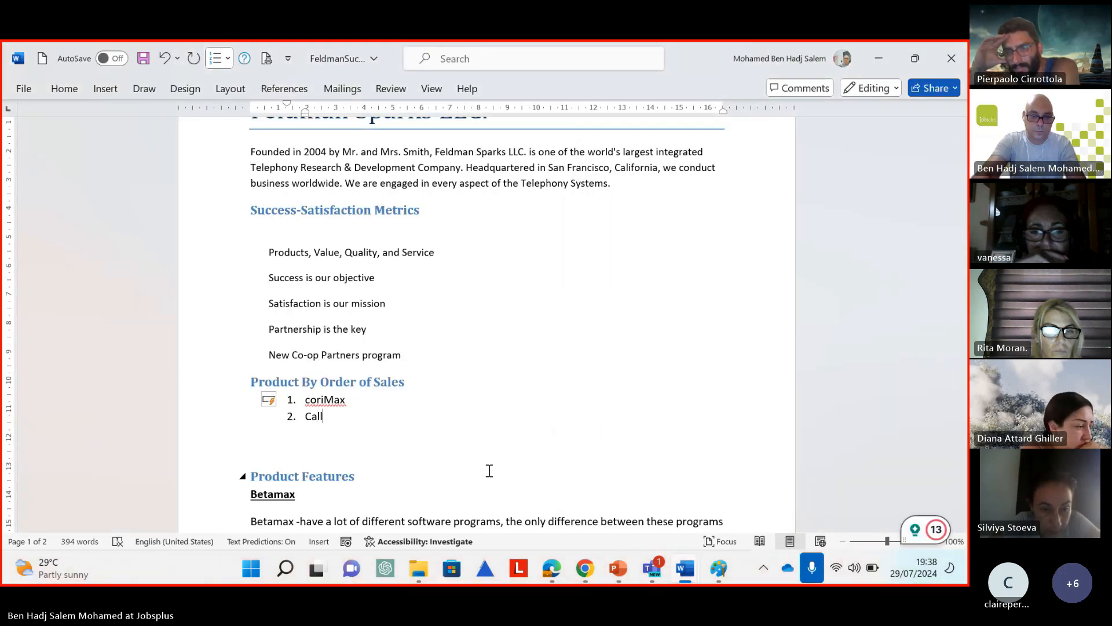
{"action": "type", "text": "Tee"}
{"action": "key", "text": "Return"}
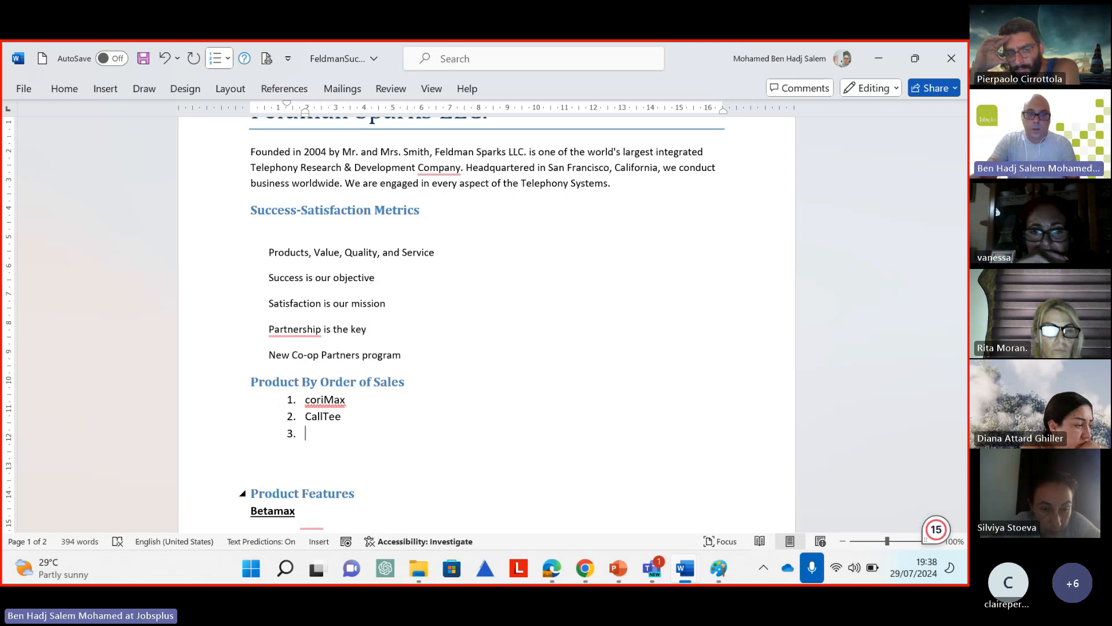
Check the third entry on the PowerPoint slide and add MaxiFlexi as item 3 of the numbered list in the FeldmanSuccess document
{"action": "mouse_move", "coordinate": [625, 568]}
{"action": "left_click", "coordinate": [739, 455]}
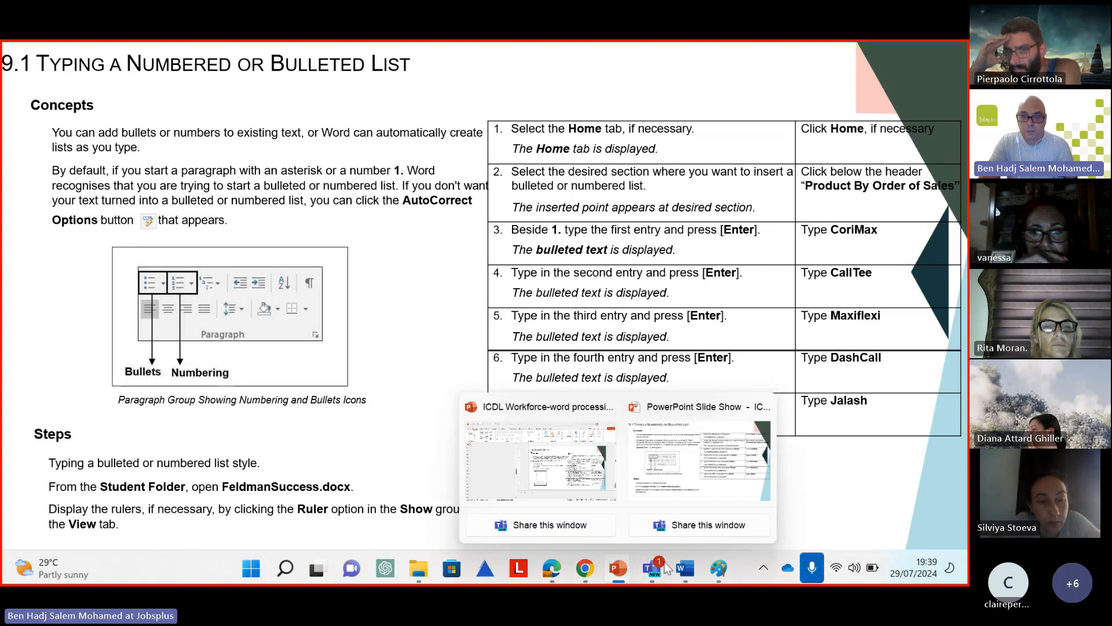
{"action": "mouse_move", "coordinate": [688, 577]}
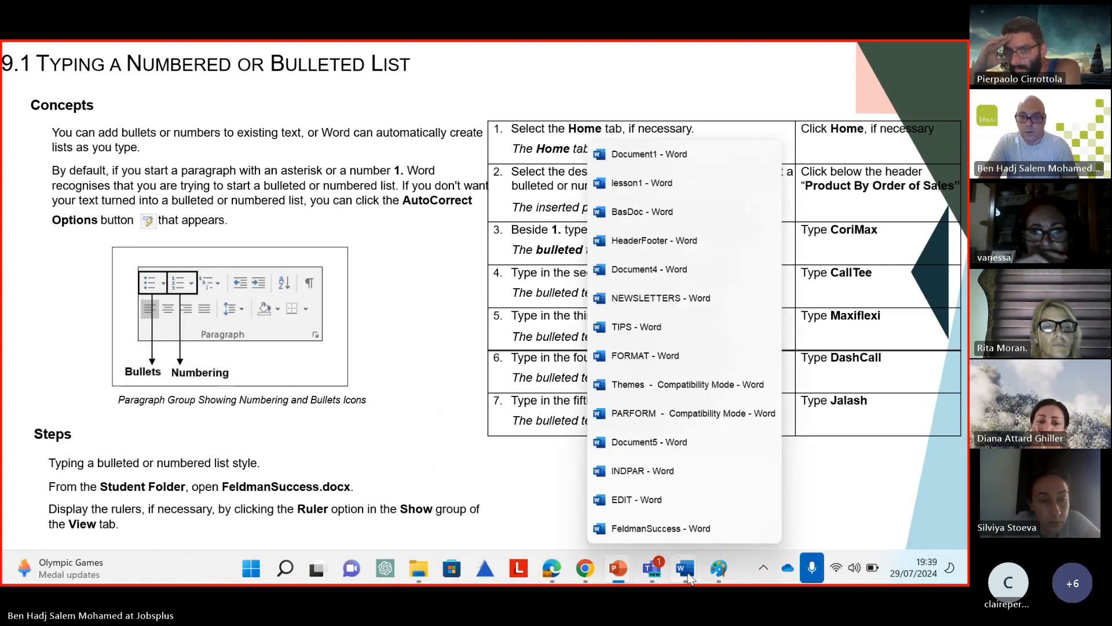
{"action": "left_click", "coordinate": [672, 528]}
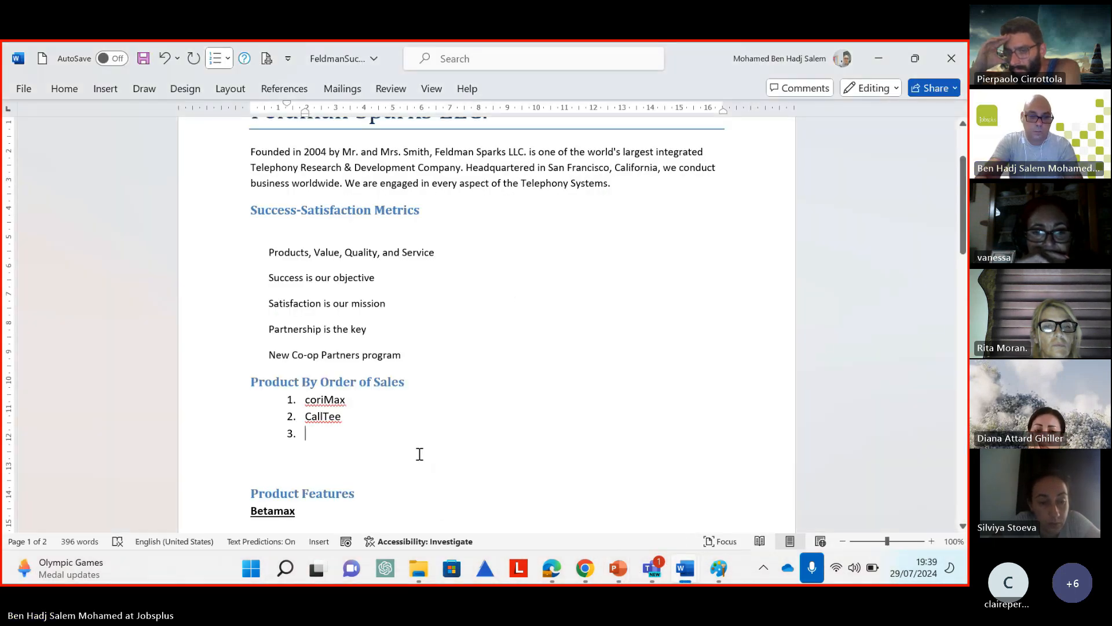
{"action": "type", "text": "MaxiFlexi"}
{"action": "key", "text": "Return"}
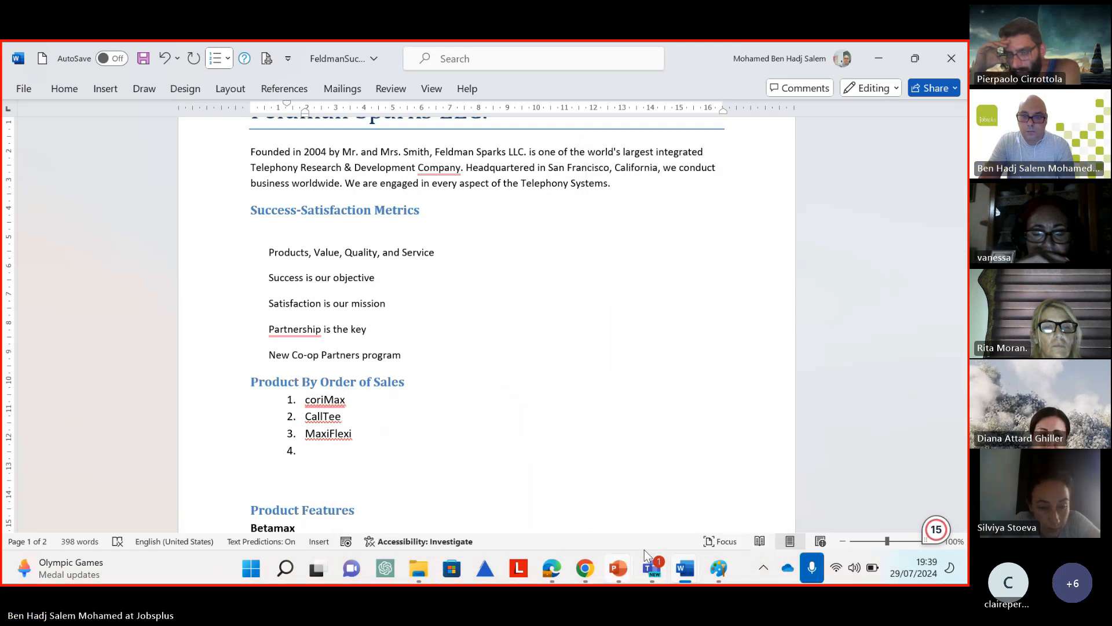
Check the fourth entry on the PowerPoint slide and add DashCall as item 4 of the numbered list in the FeldmanSuccess document
{"action": "mouse_move", "coordinate": [631, 571]}
{"action": "left_click", "coordinate": [699, 485]}
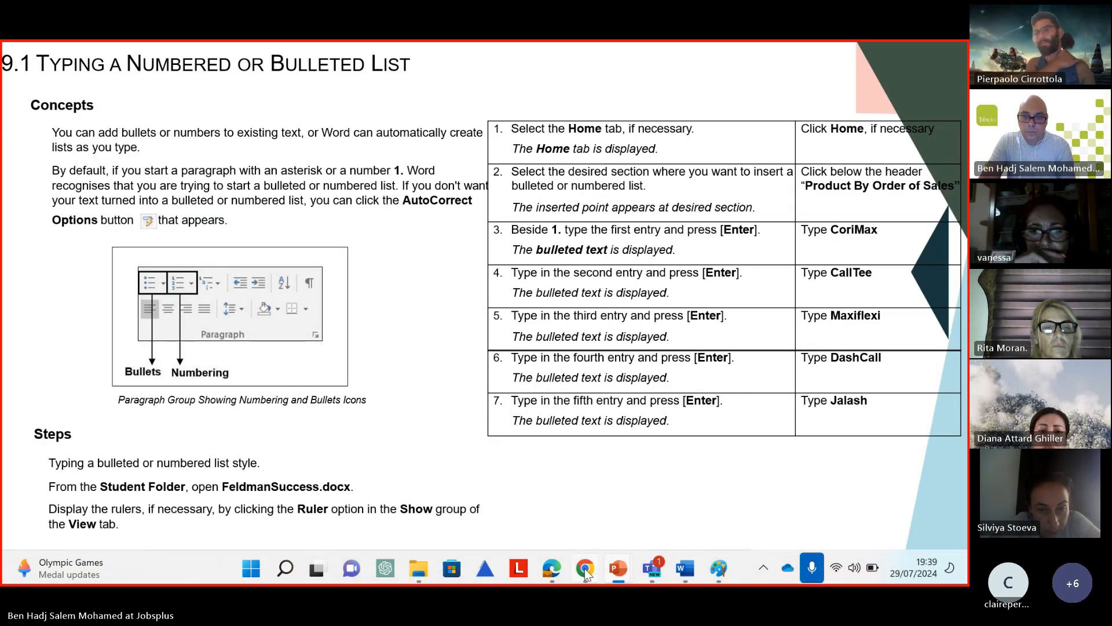
{"action": "mouse_move", "coordinate": [611, 575]}
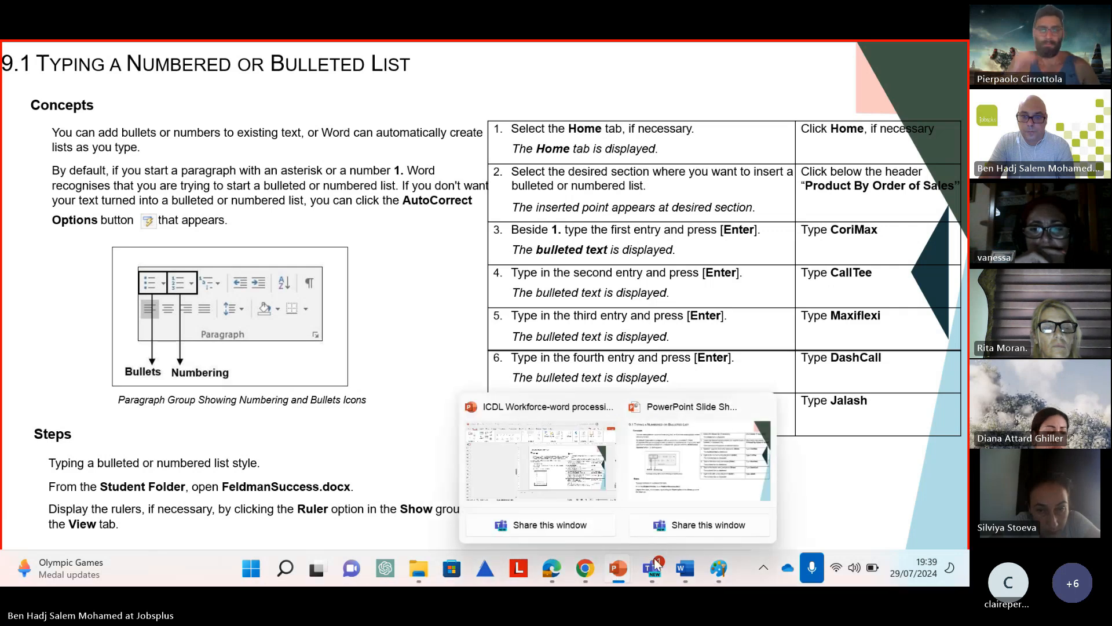
{"action": "mouse_move", "coordinate": [686, 569]}
{"action": "left_click", "coordinate": [683, 527]}
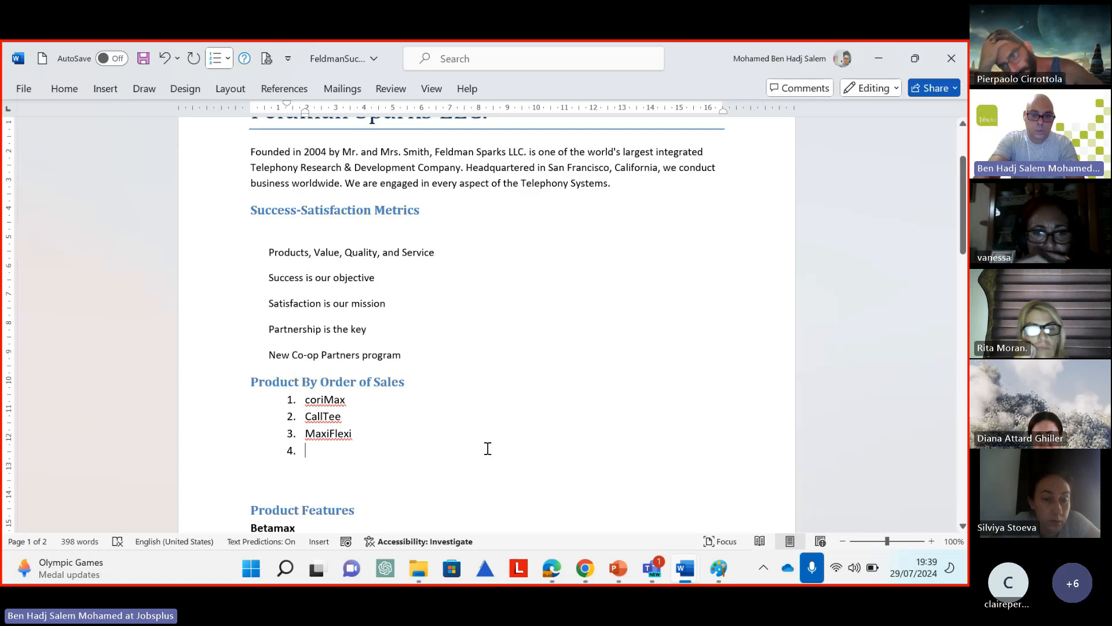
{"action": "type", "text": "DashCall"}
{"action": "key", "text": "Return"}
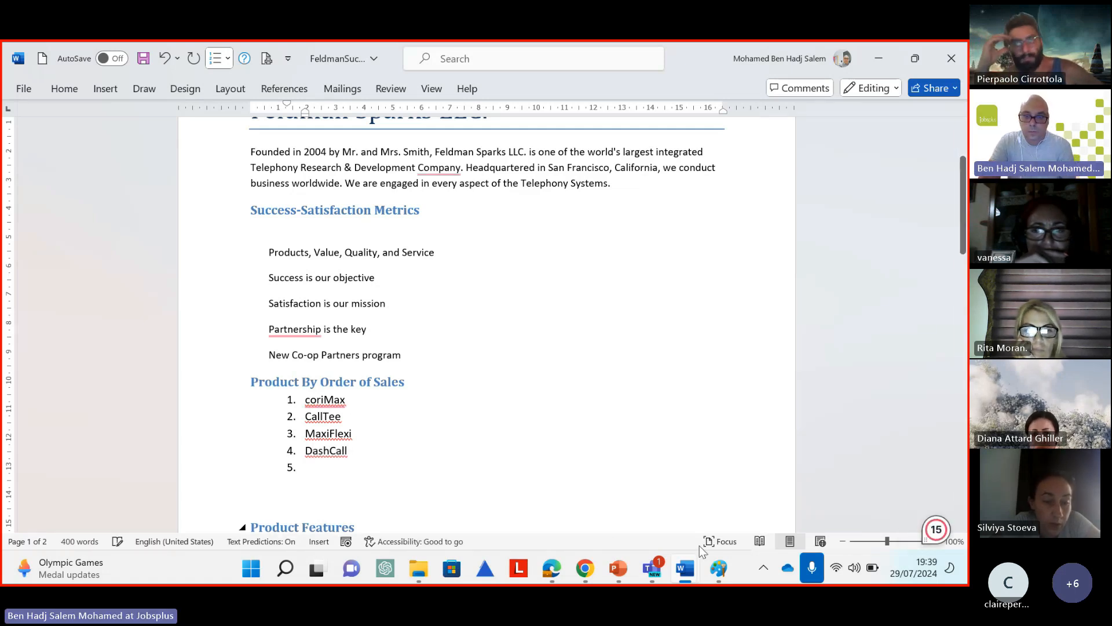
Check the fifth entry on the PowerPoint slide and add Jalash as item 5 of the numbered list in the FeldmanSuccess document
{"action": "mouse_move", "coordinate": [615, 573]}
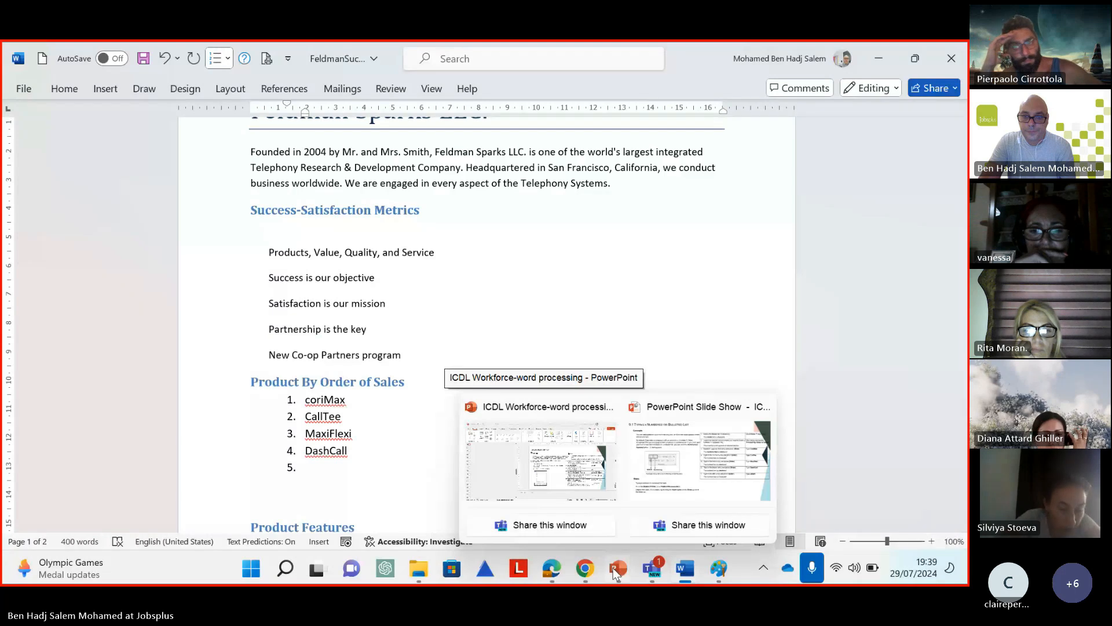
{"action": "left_click", "coordinate": [615, 573]}
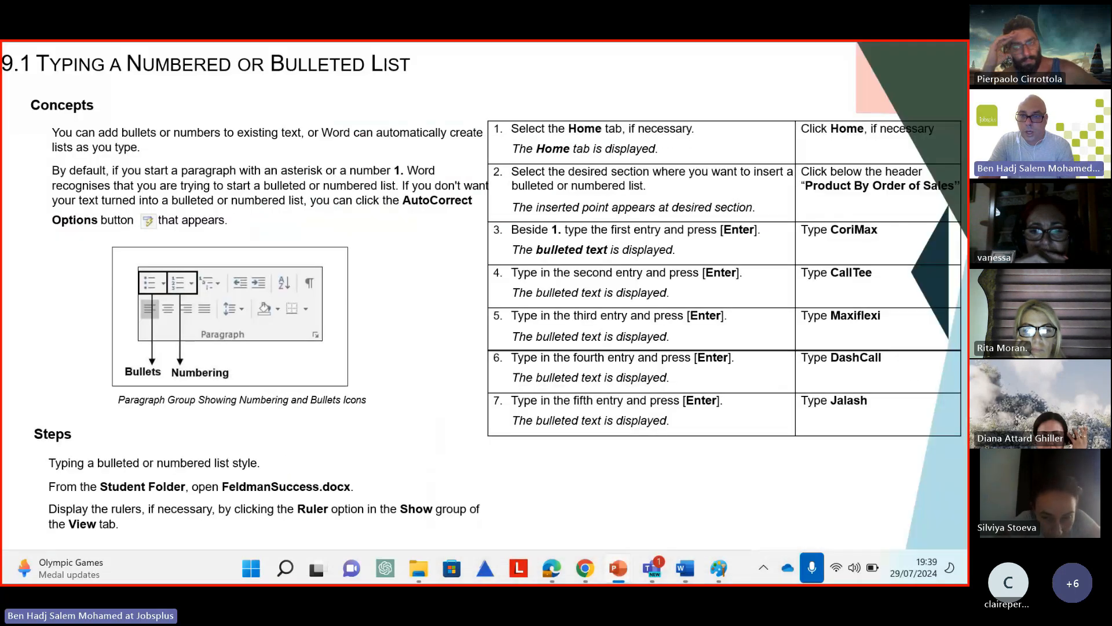
{"action": "mouse_move", "coordinate": [676, 574]}
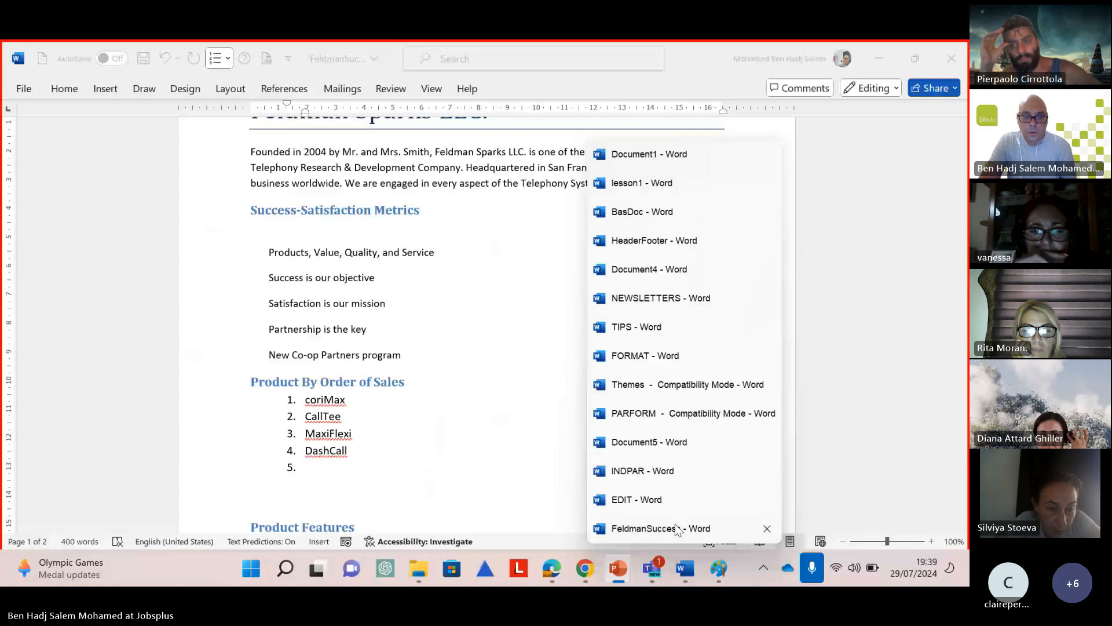
{"action": "left_click", "coordinate": [678, 530]}
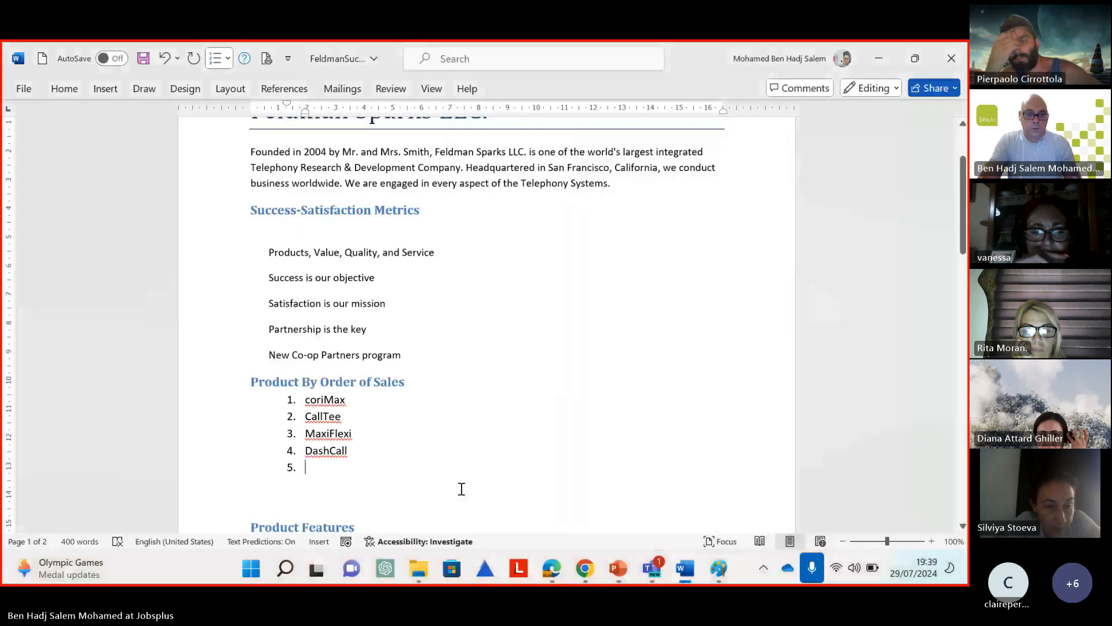
{"action": "type", "text": "Jalash"}
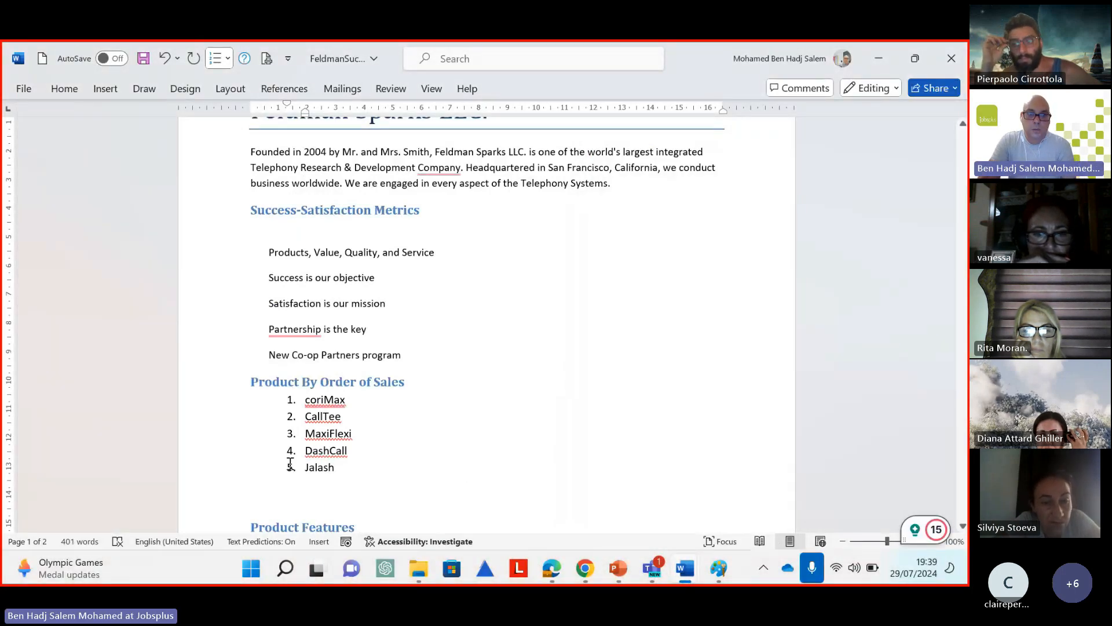
{"action": "left_click_drag", "start_coordinate": [306, 400], "coordinate": [350, 440]}
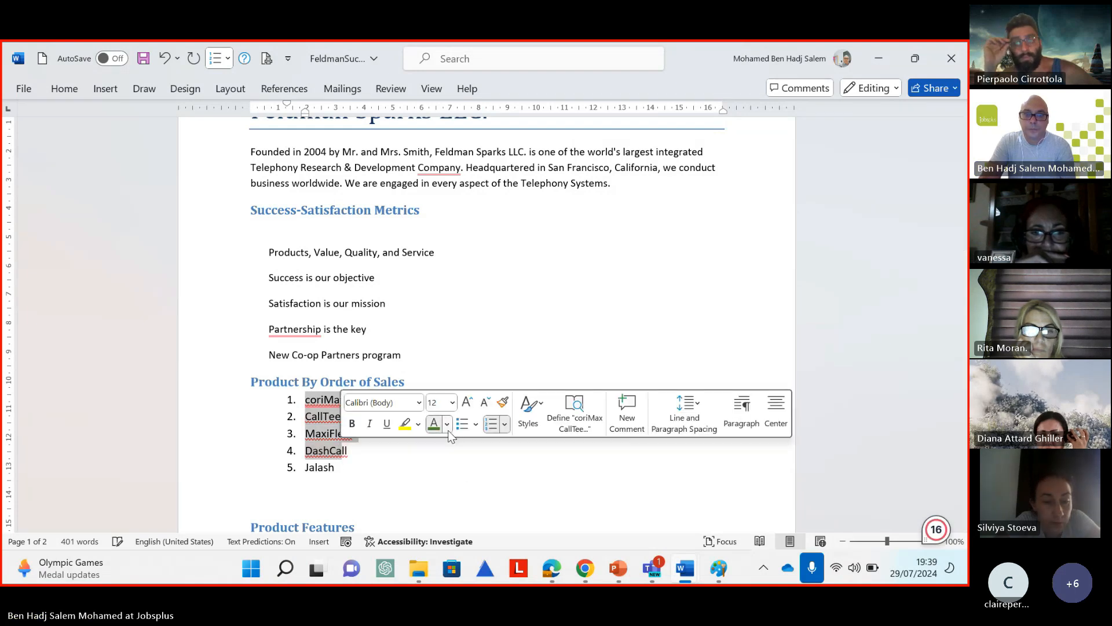
{"action": "left_click", "coordinate": [448, 429]}
{"action": "left_click", "coordinate": [447, 429]}
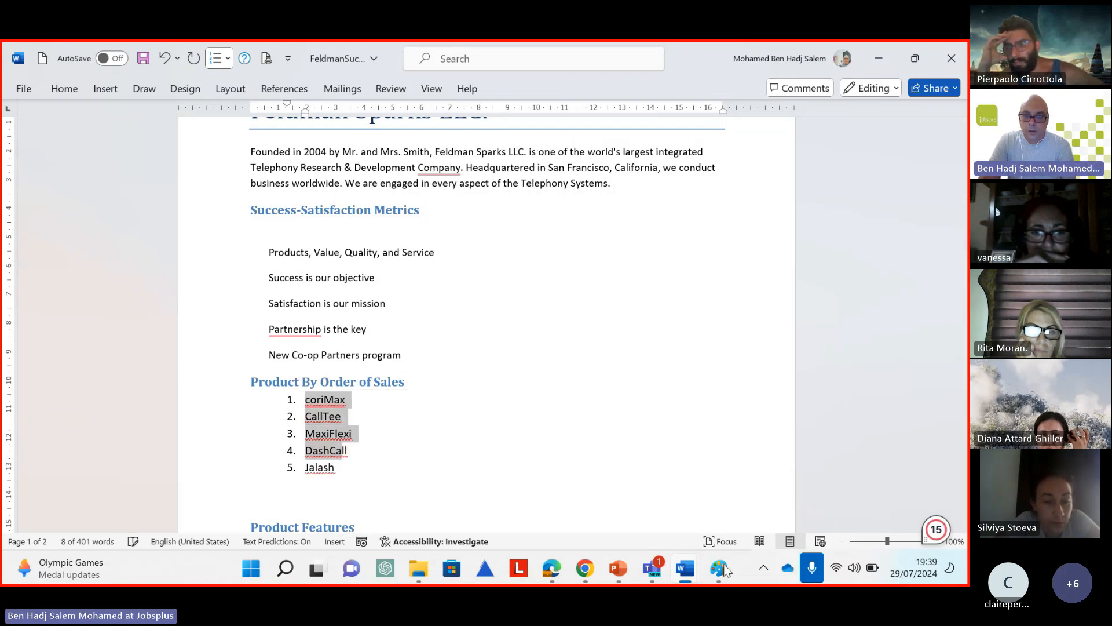
Switch to the PowerPoint slide show and advance to slide 9.2 on applying numbers or bullets to text
{"action": "mouse_move", "coordinate": [631, 574]}
{"action": "left_click", "coordinate": [683, 451]}
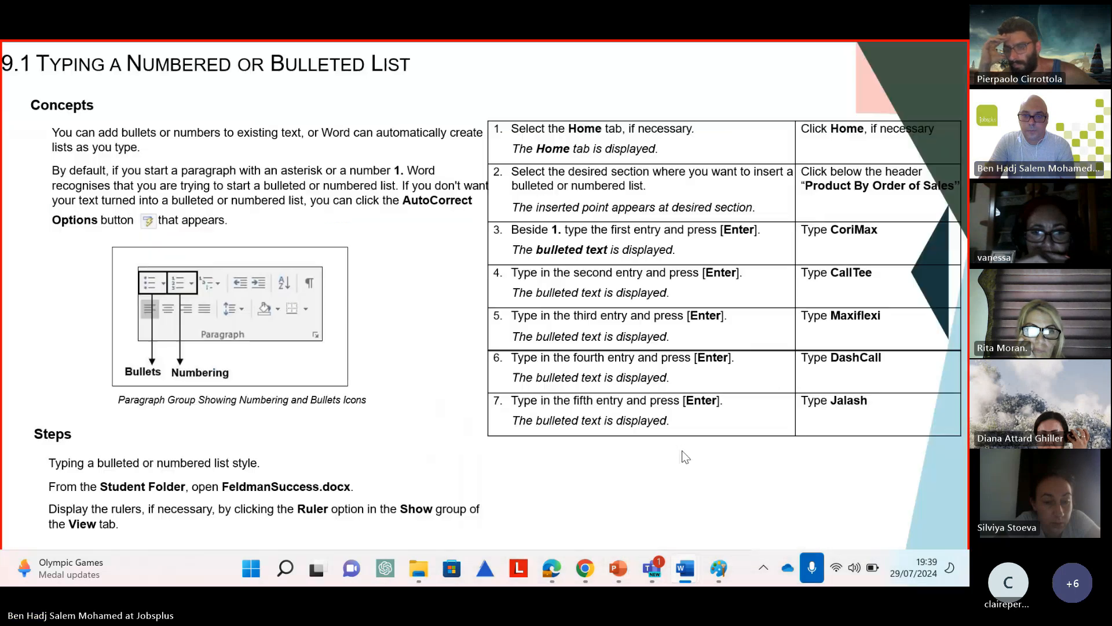
{"action": "left_click", "coordinate": [663, 499]}
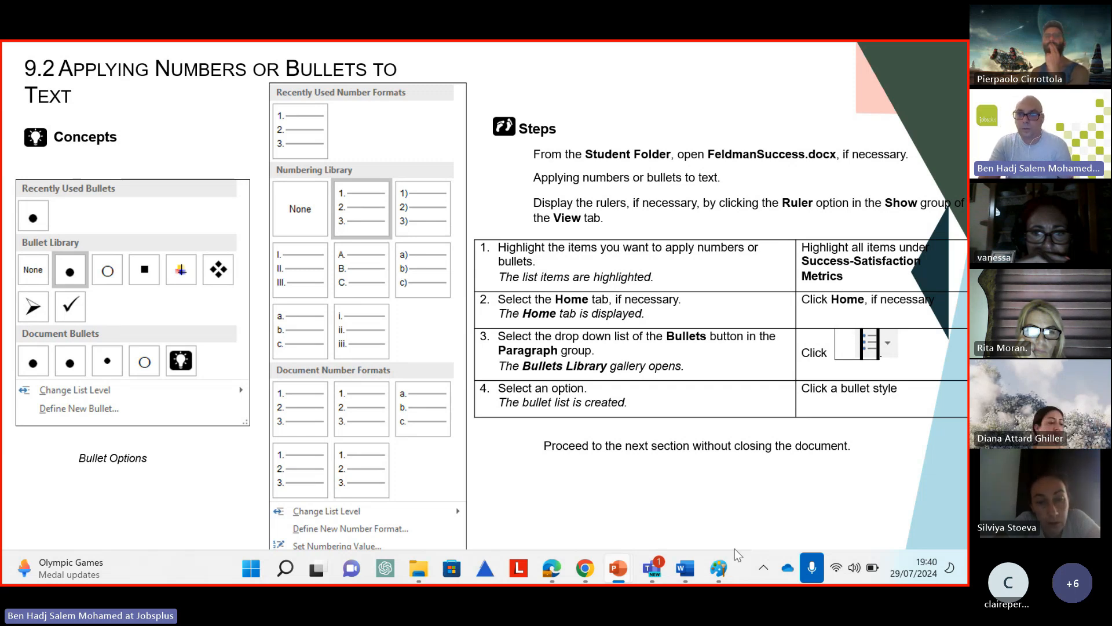
Return to the FeldmanSuccess document in Word and place the cursor in the lines under Success-Satisfaction Metrics
{"action": "right_click", "coordinate": [683, 569]}
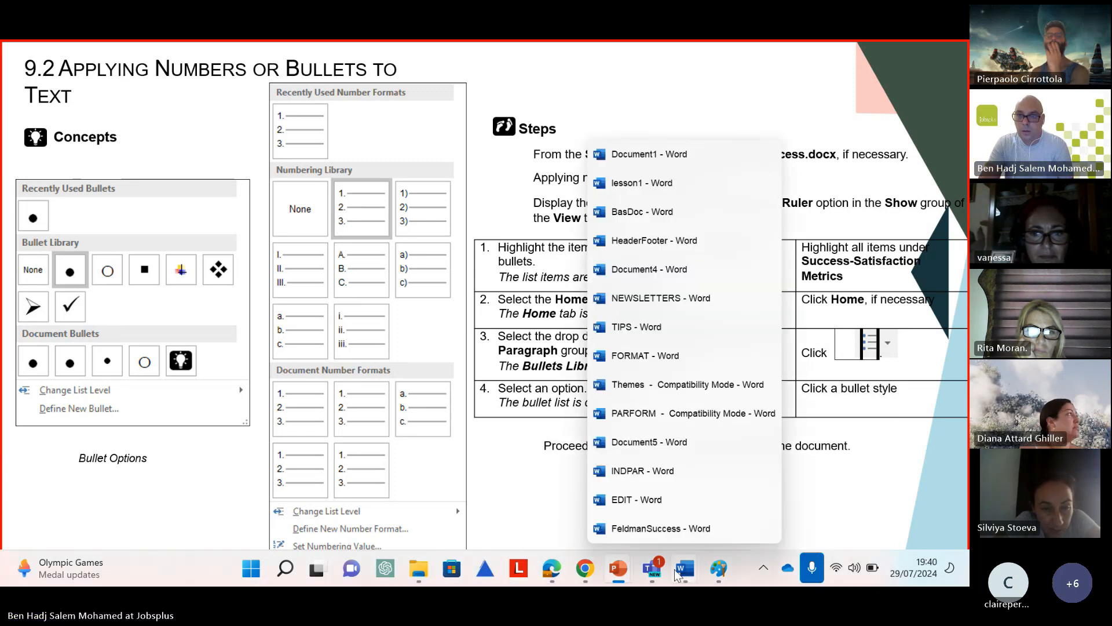
{"action": "left_click", "coordinate": [678, 528]}
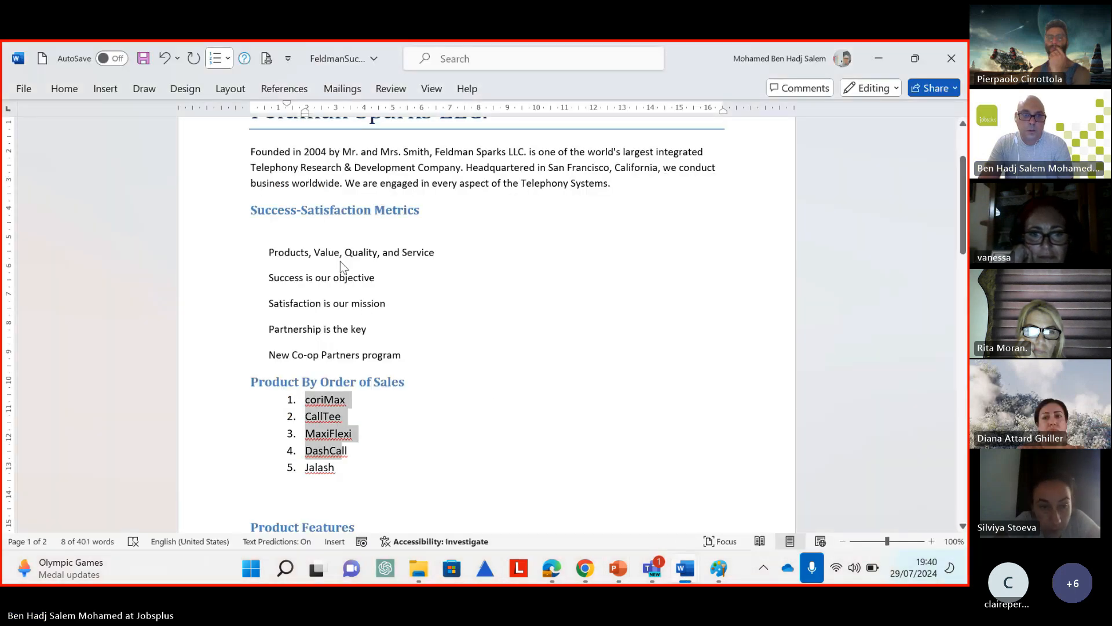
{"action": "left_click", "coordinate": [496, 262]}
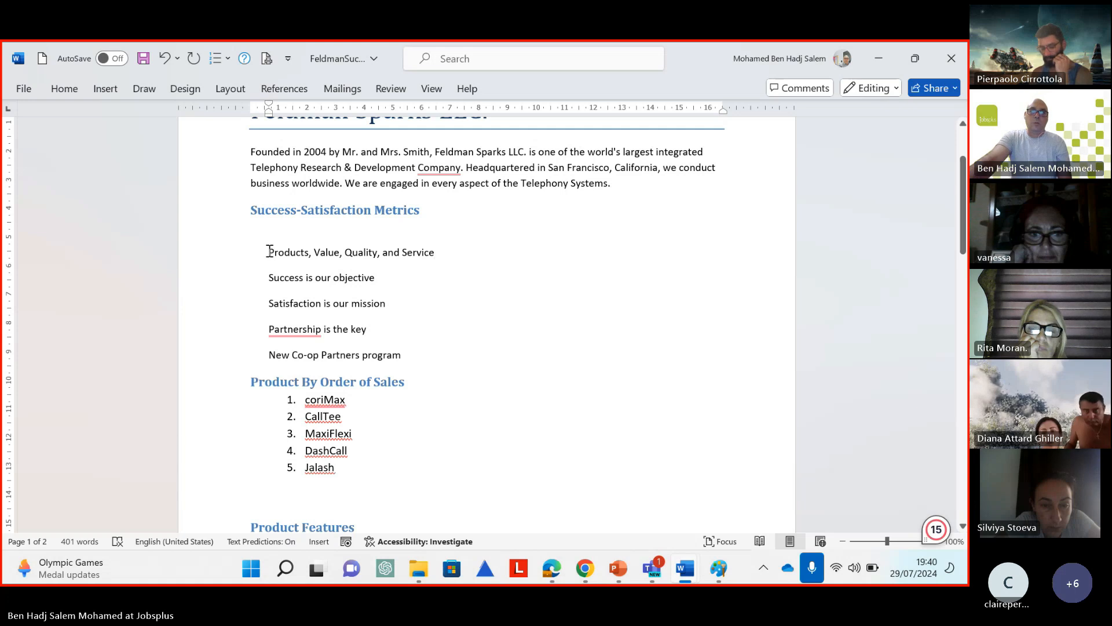
Select the five lines under Success-Satisfaction Metrics and apply solid round bullets to them
{"action": "triple_click", "coordinate": [355, 250]}
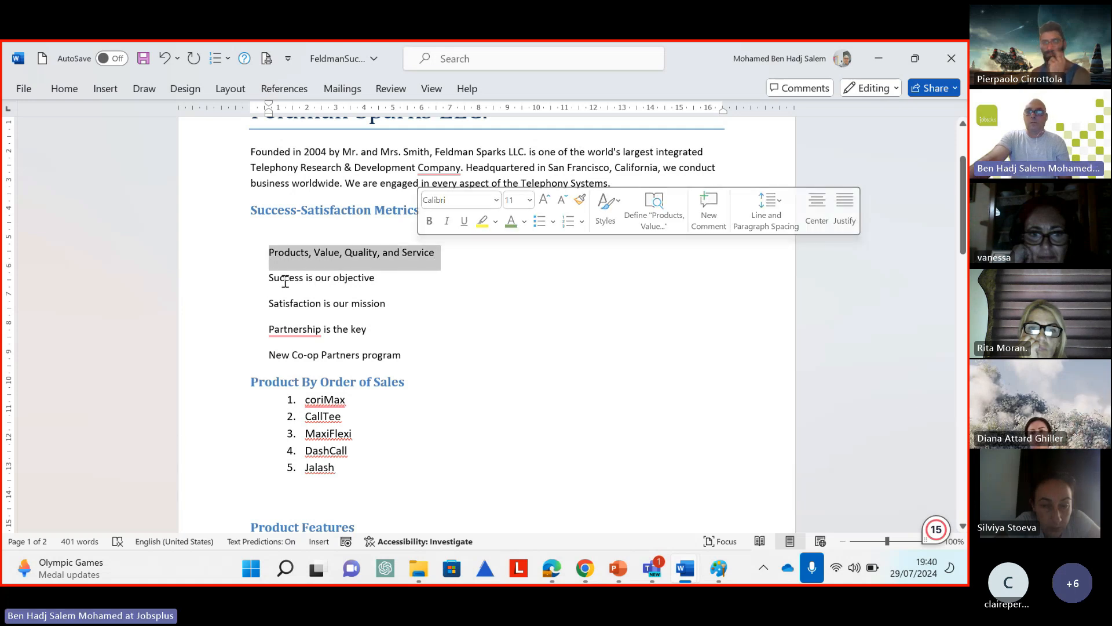
{"action": "left_click", "coordinate": [269, 253]}
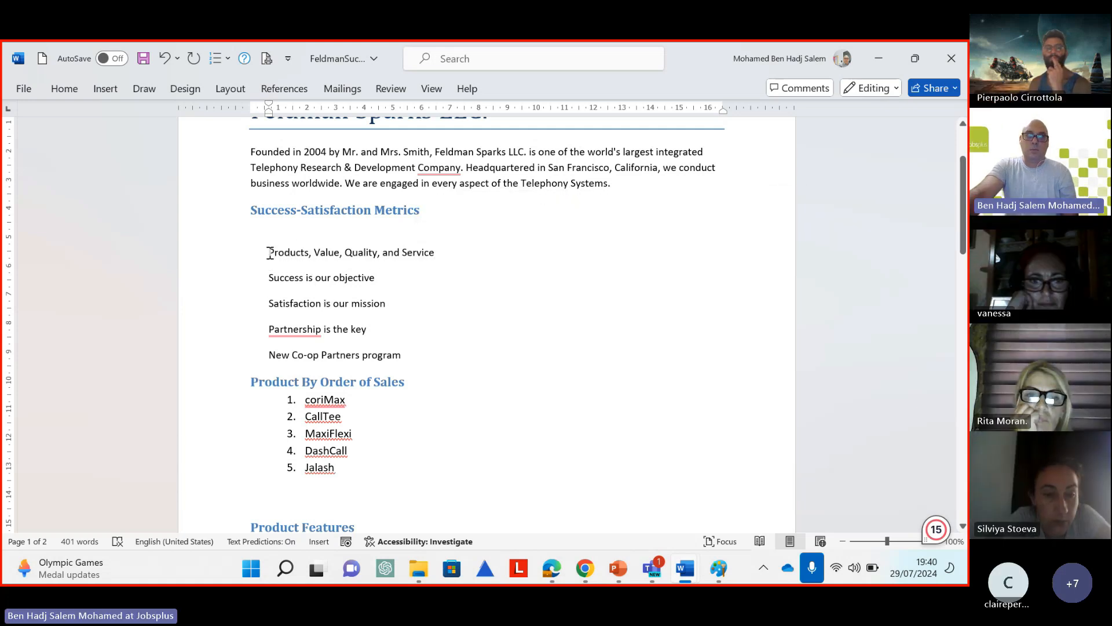
{"action": "left_click_drag", "start_coordinate": [269, 253], "coordinate": [434, 255]}
{"action": "left_click_drag", "start_coordinate": [420, 305], "coordinate": [432, 360]}
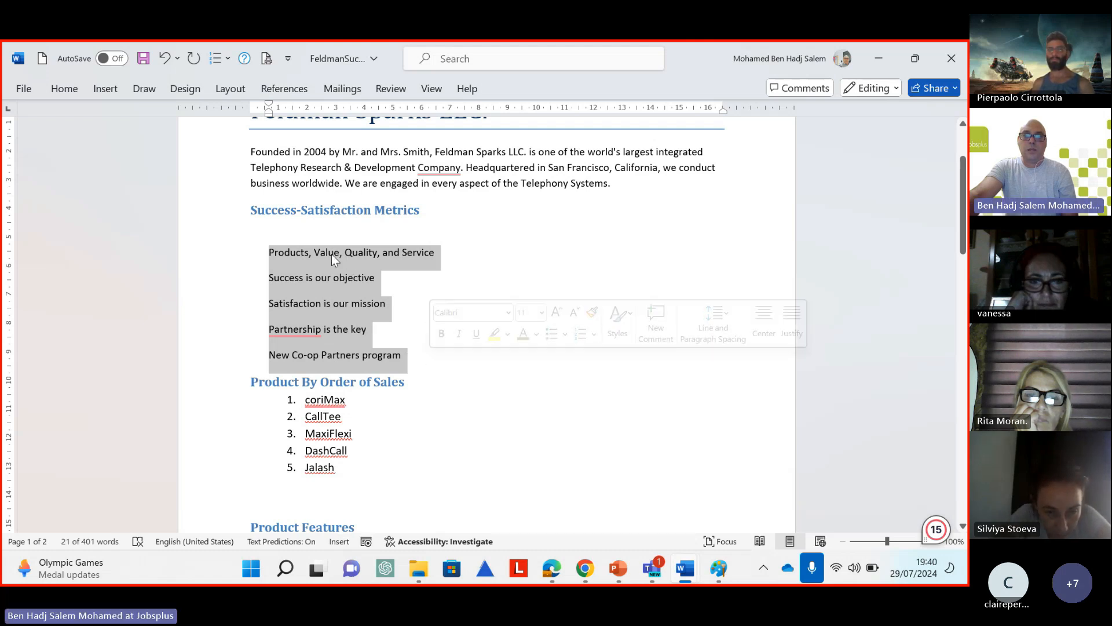
{"action": "left_click", "coordinate": [331, 253]}
{"action": "left_click_drag", "start_coordinate": [298, 258], "coordinate": [414, 353]}
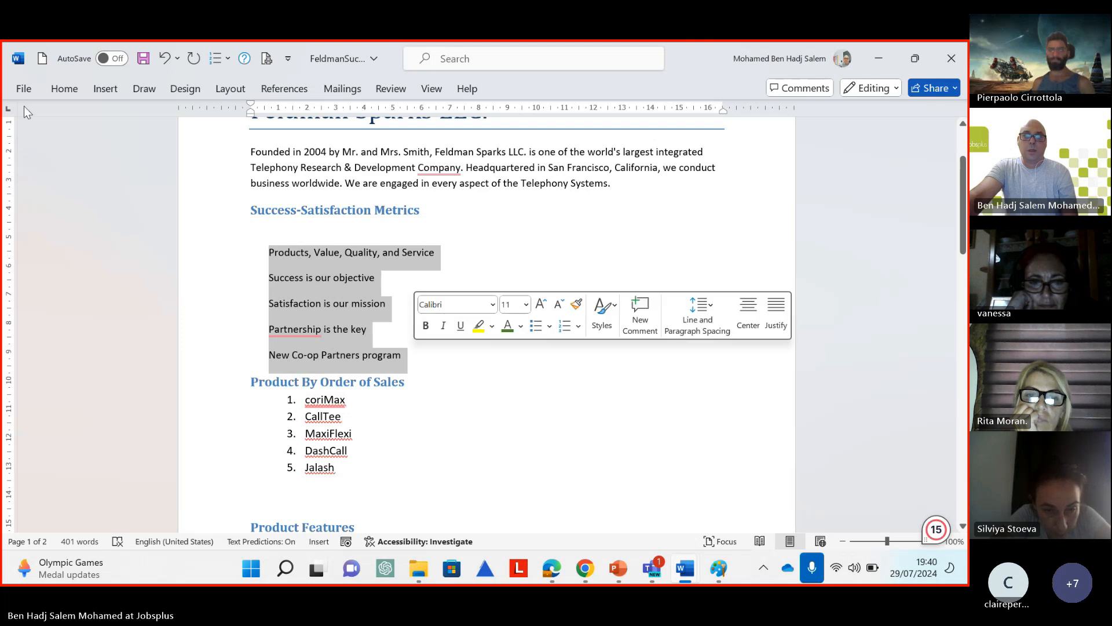
{"action": "left_click", "coordinate": [60, 91]}
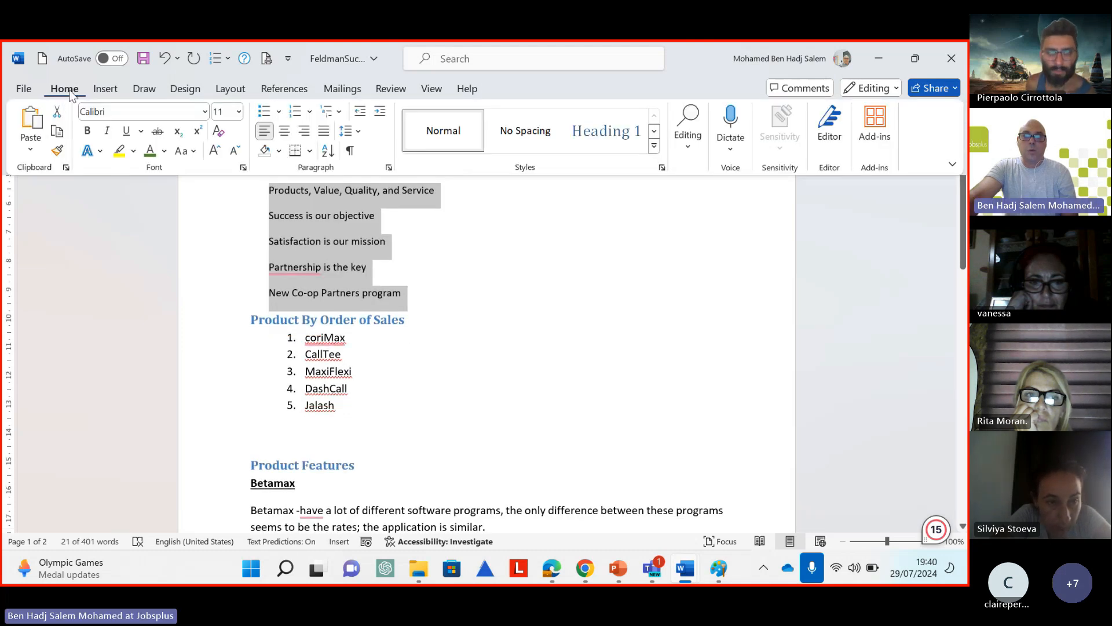
{"action": "left_click", "coordinate": [280, 112]}
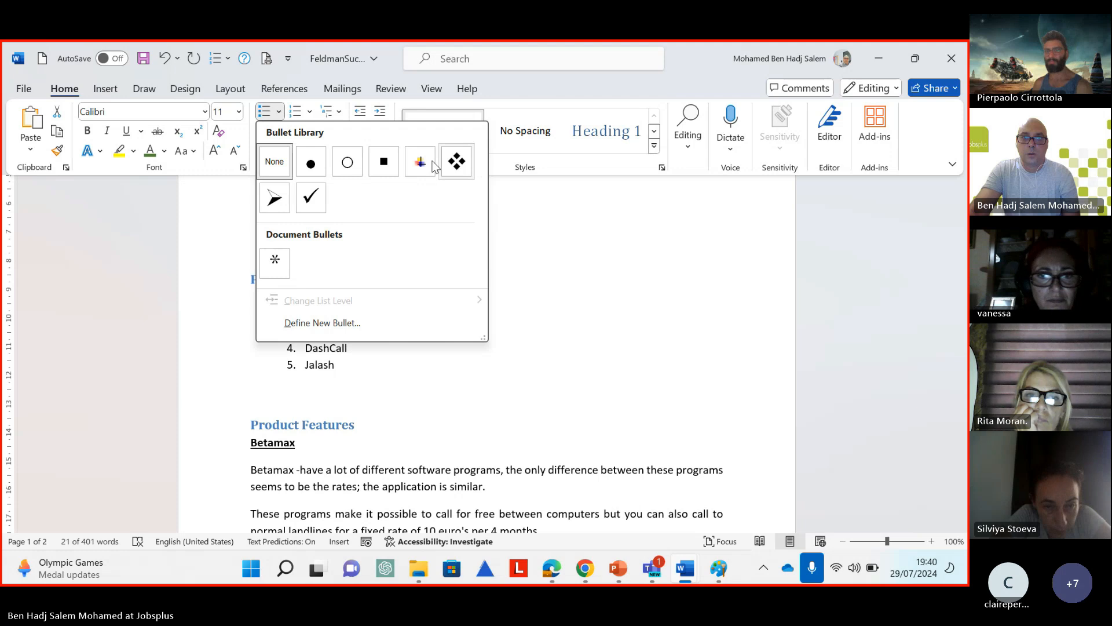
{"action": "left_click", "coordinate": [311, 165]}
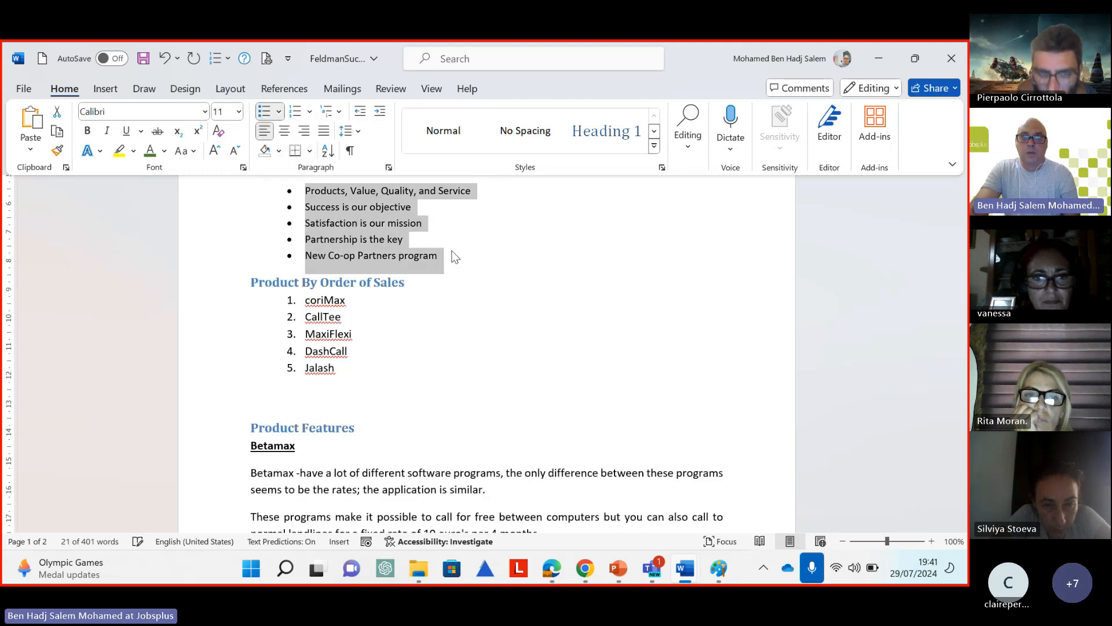
Change the Success-Satisfaction Metrics bullets to 1. 2. 3. numbering and collapse the ribbon
{"action": "left_click", "coordinate": [310, 112]}
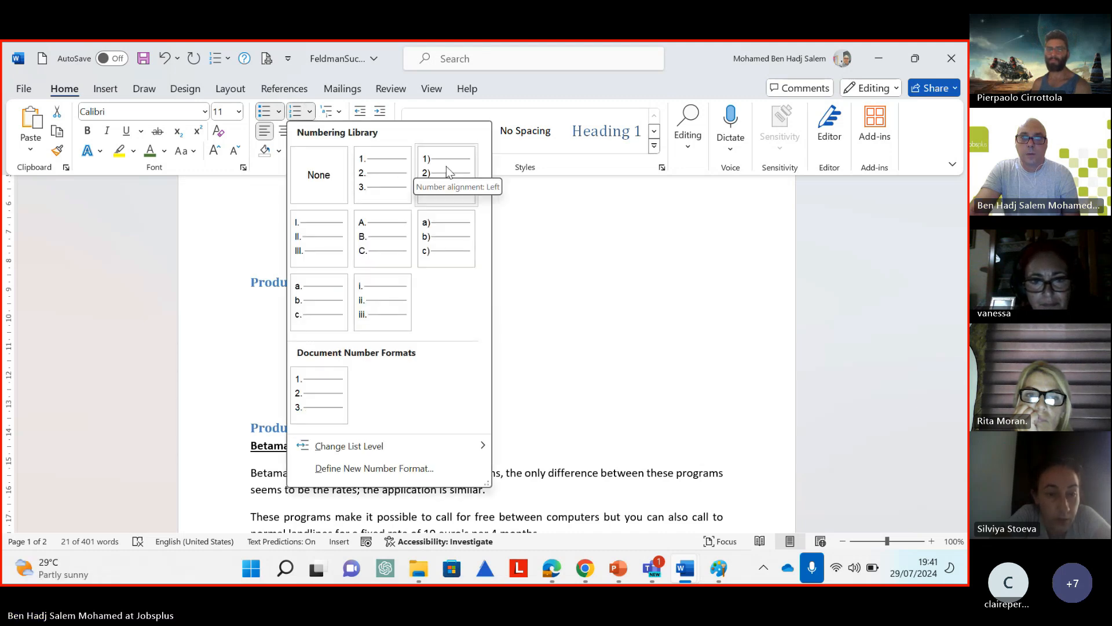
{"action": "left_click", "coordinate": [375, 173]}
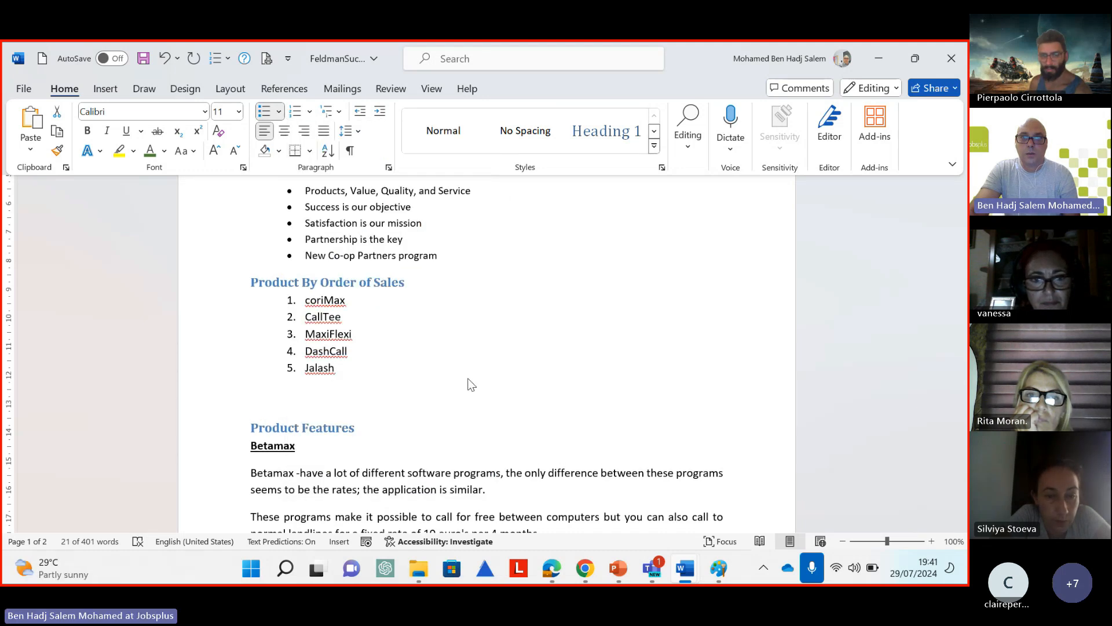
{"action": "scroll", "coordinate": [454, 378], "scroll_direction": "up", "scroll_amount": 1}
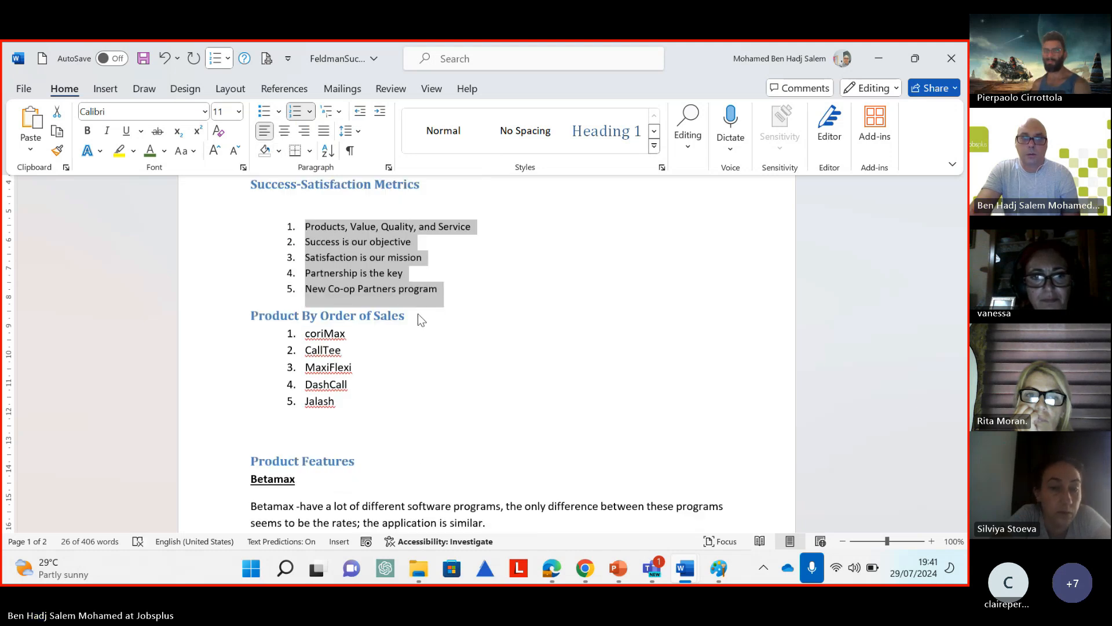
{"action": "key", "text": "ctrl+F1"}
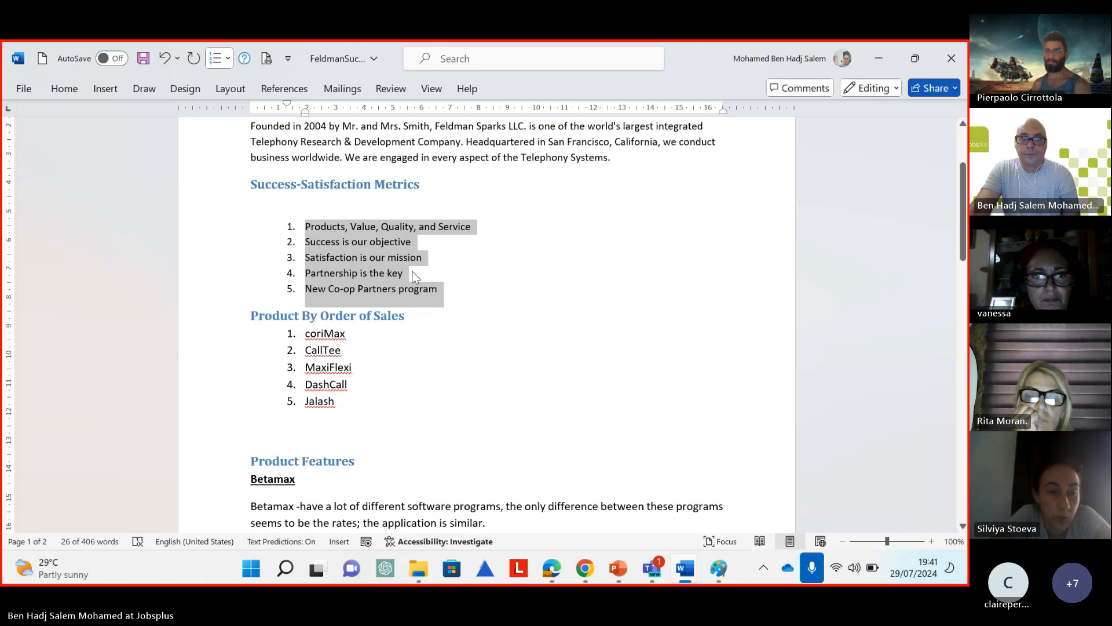
Undo the numbering and the bullets applied to the Success-Satisfaction Metrics lines
{"action": "left_click_drag", "start_coordinate": [465, 301], "coordinate": [308, 229]}
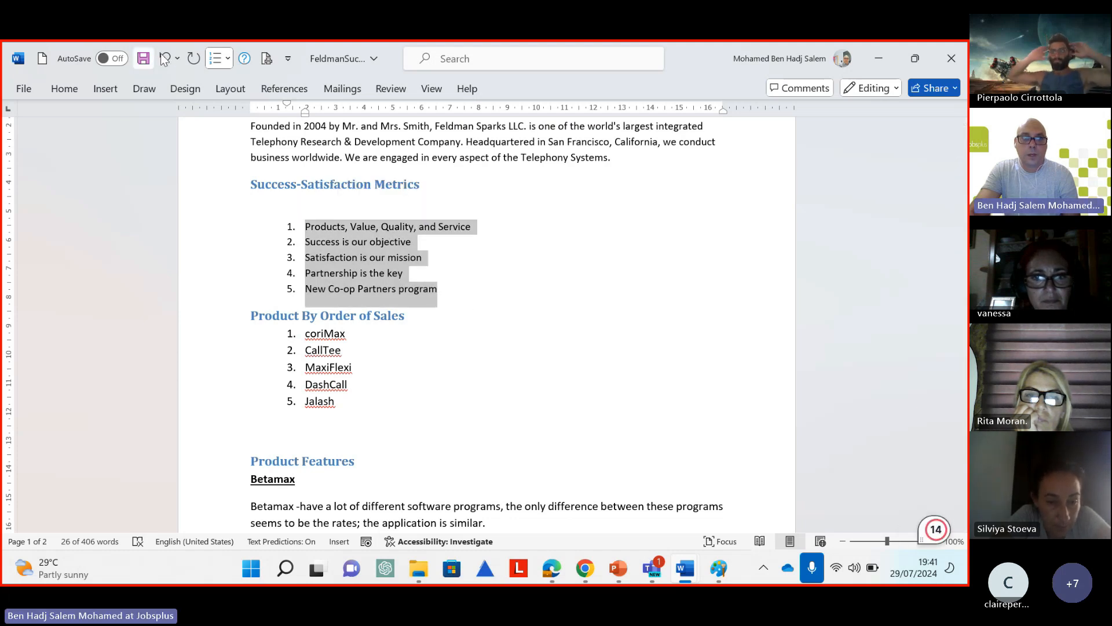
{"action": "left_click", "coordinate": [165, 58]}
{"action": "left_click", "coordinate": [165, 58]}
{"action": "left_click", "coordinate": [516, 285]}
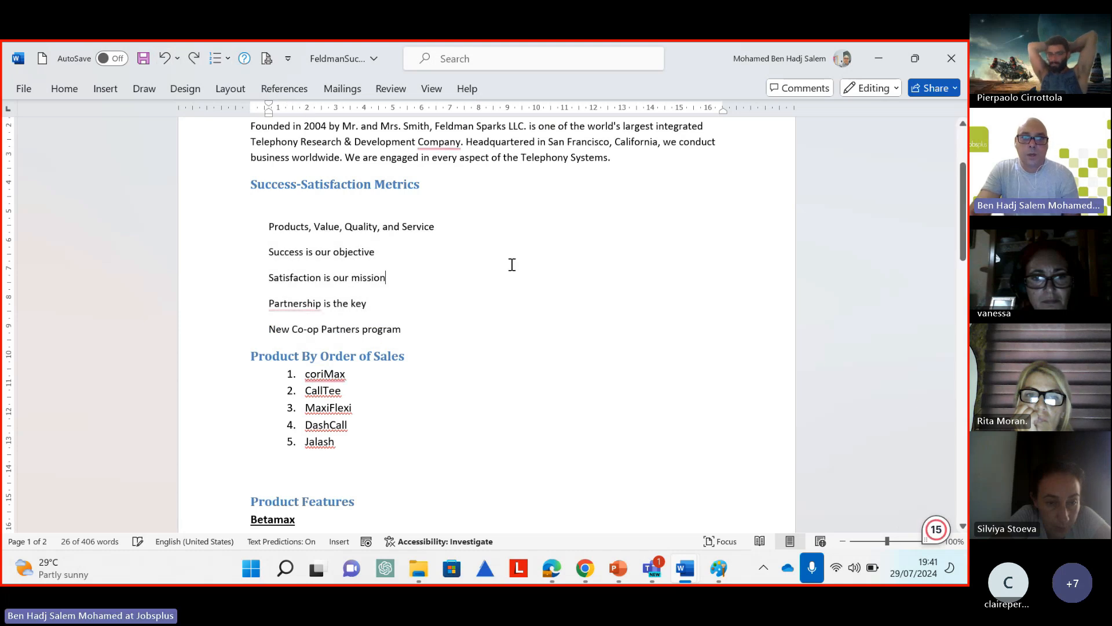
Reapply solid round bullets from the bullet library to all five lines under Success-Satisfaction Metrics
{"action": "left_click_drag", "start_coordinate": [272, 226], "coordinate": [412, 328]}
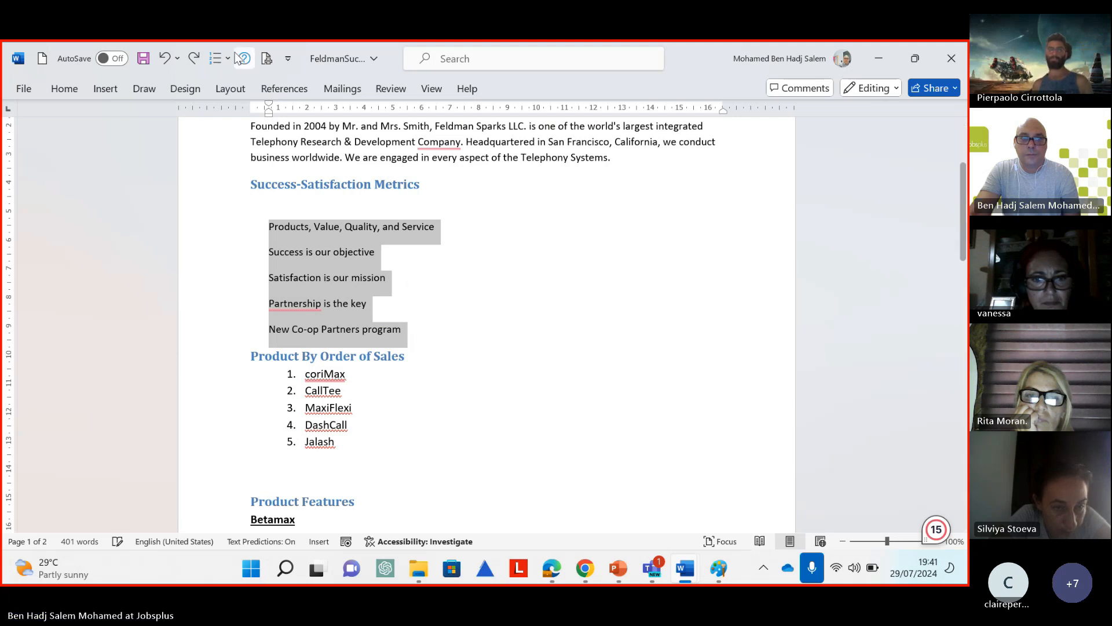
{"action": "left_click", "coordinate": [68, 89]}
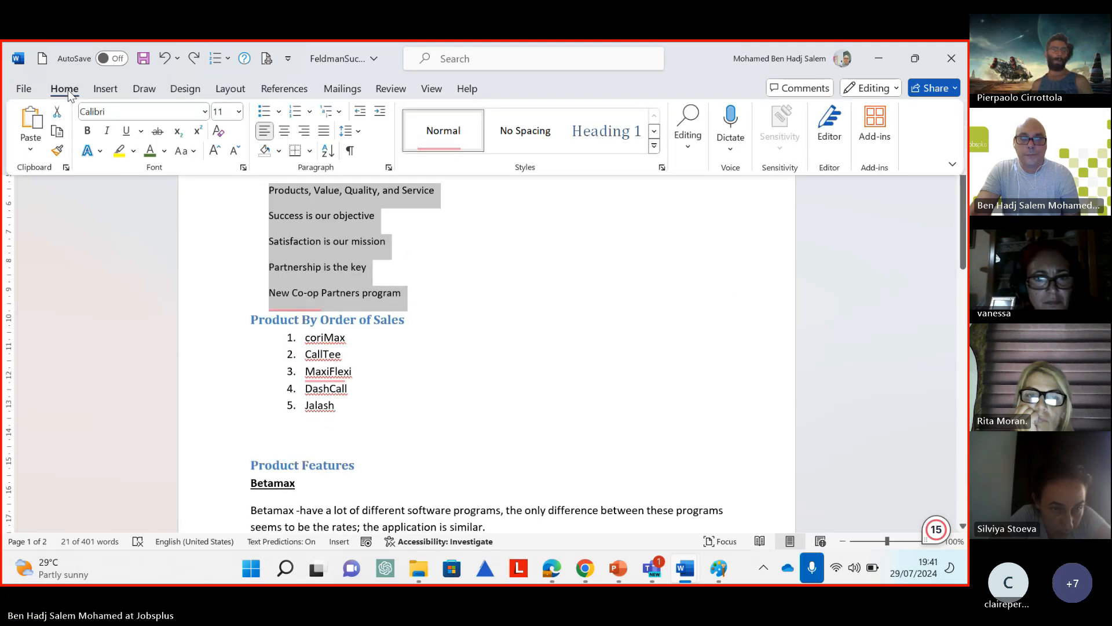
{"action": "left_click", "coordinate": [280, 112]}
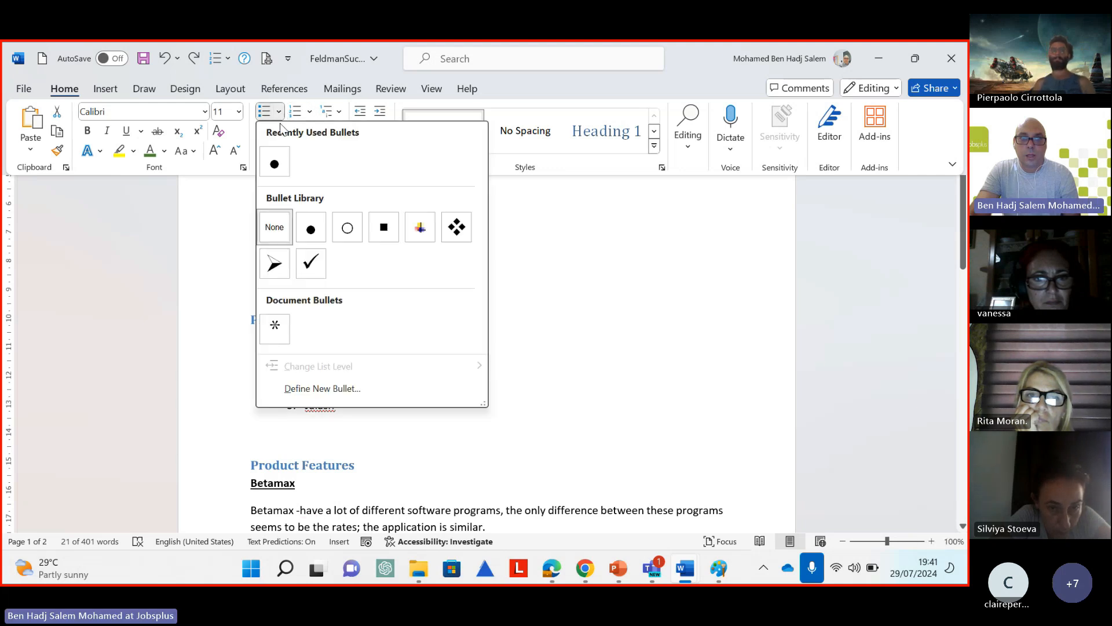
{"action": "left_click", "coordinate": [311, 231]}
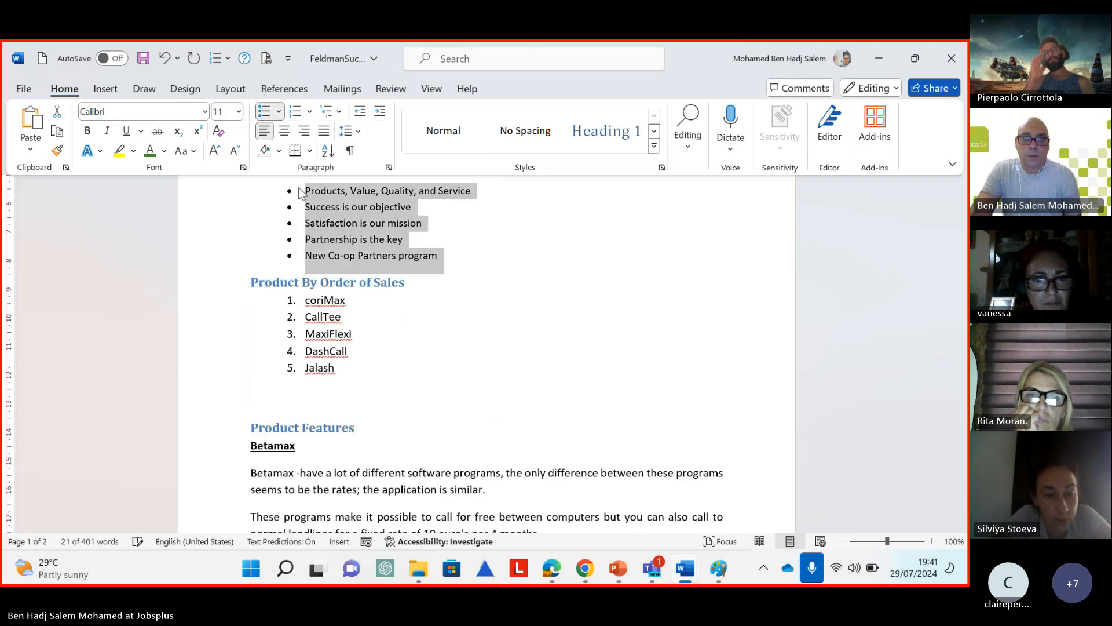
{"action": "left_click", "coordinate": [310, 112]}
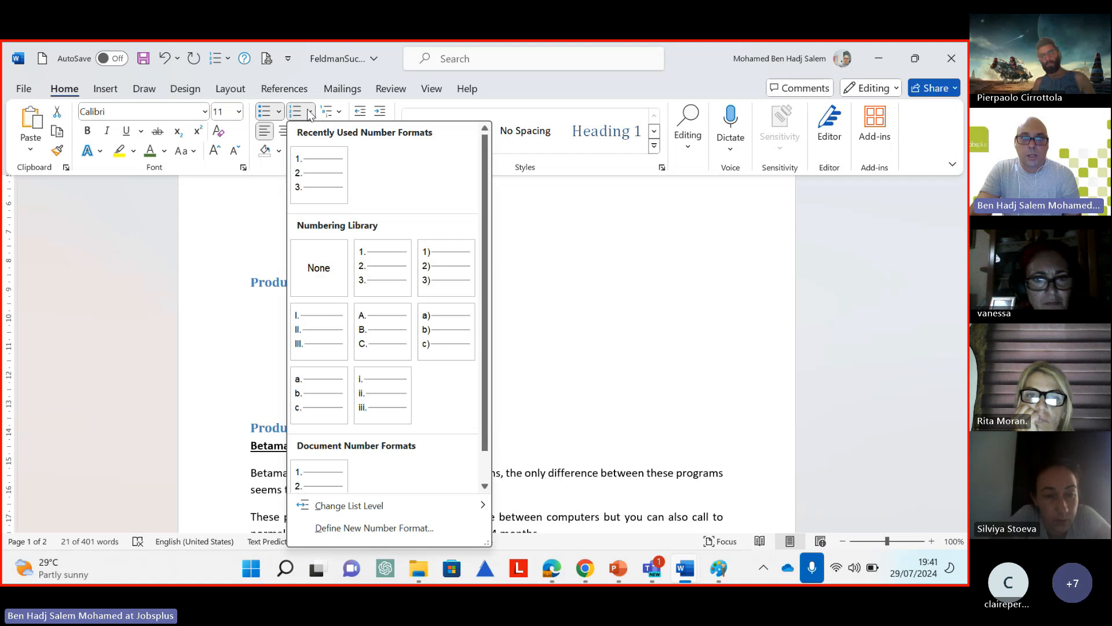
{"action": "left_click", "coordinate": [578, 230]}
Switch to the PowerPoint slide show and advance to the slide on adding list items and removing numbers or bullets
{"action": "mouse_move", "coordinate": [620, 573]}
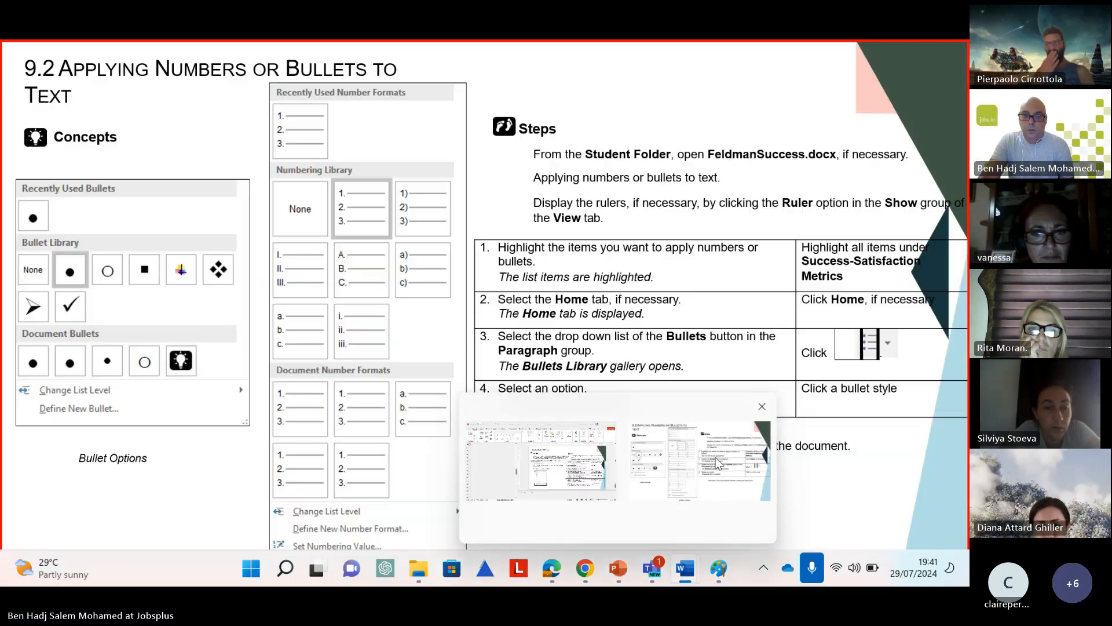
{"action": "left_click", "coordinate": [715, 457]}
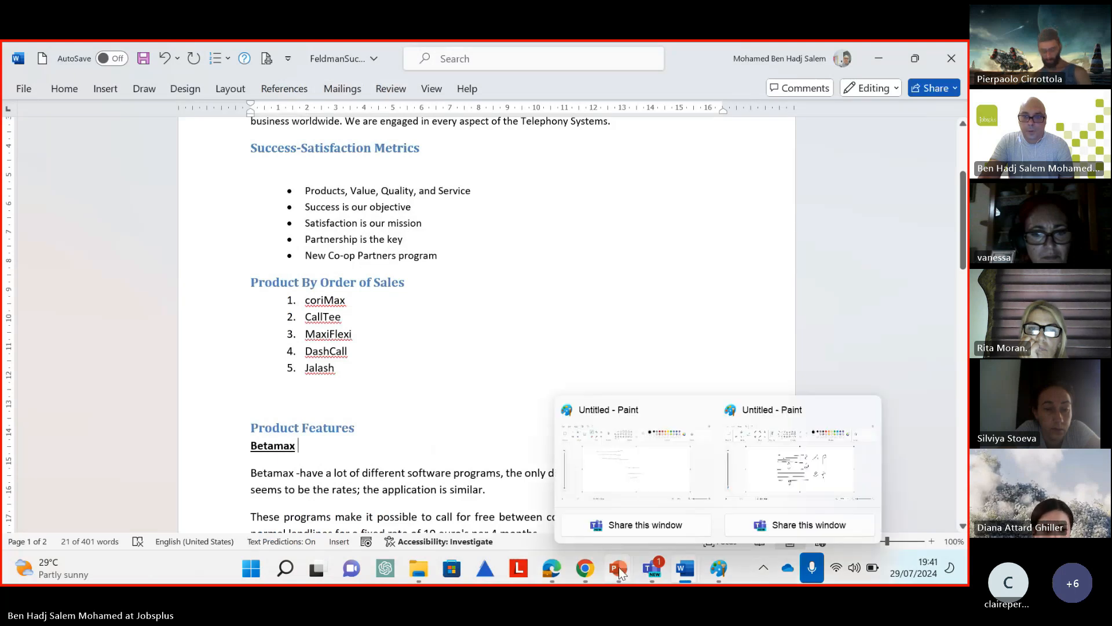
{"action": "mouse_move", "coordinate": [614, 572]}
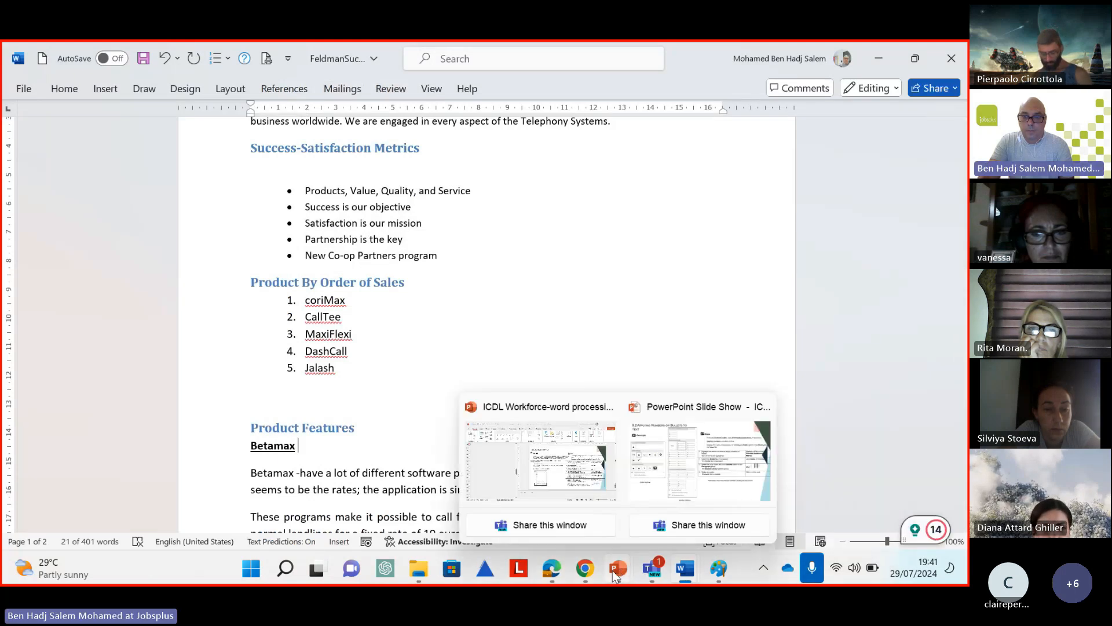
{"action": "left_click", "coordinate": [700, 476]}
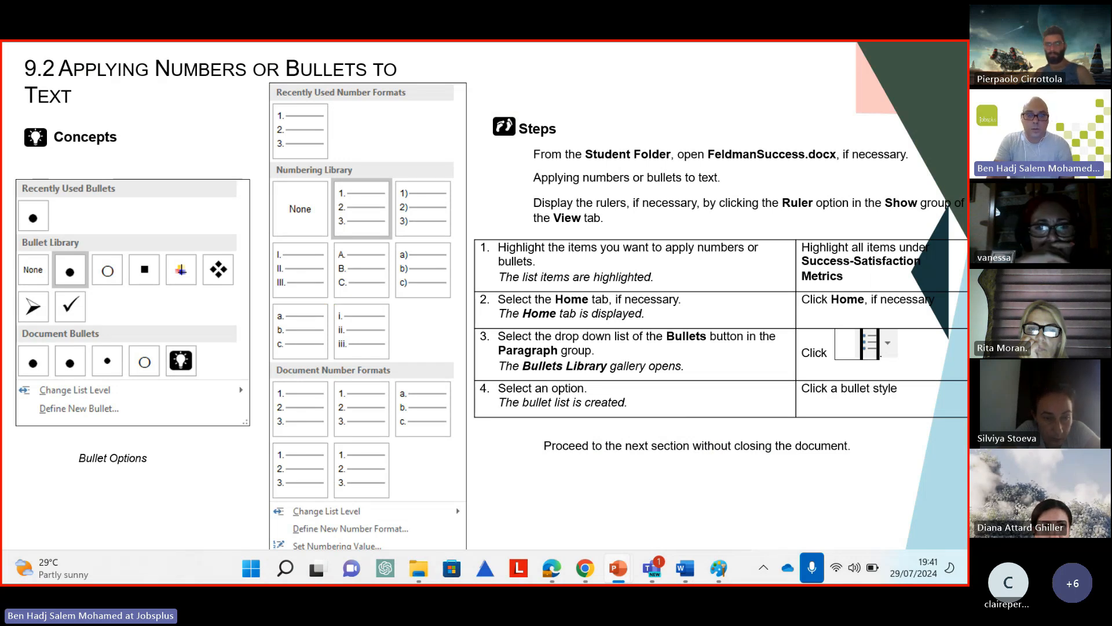
{"action": "key", "text": "Right"}
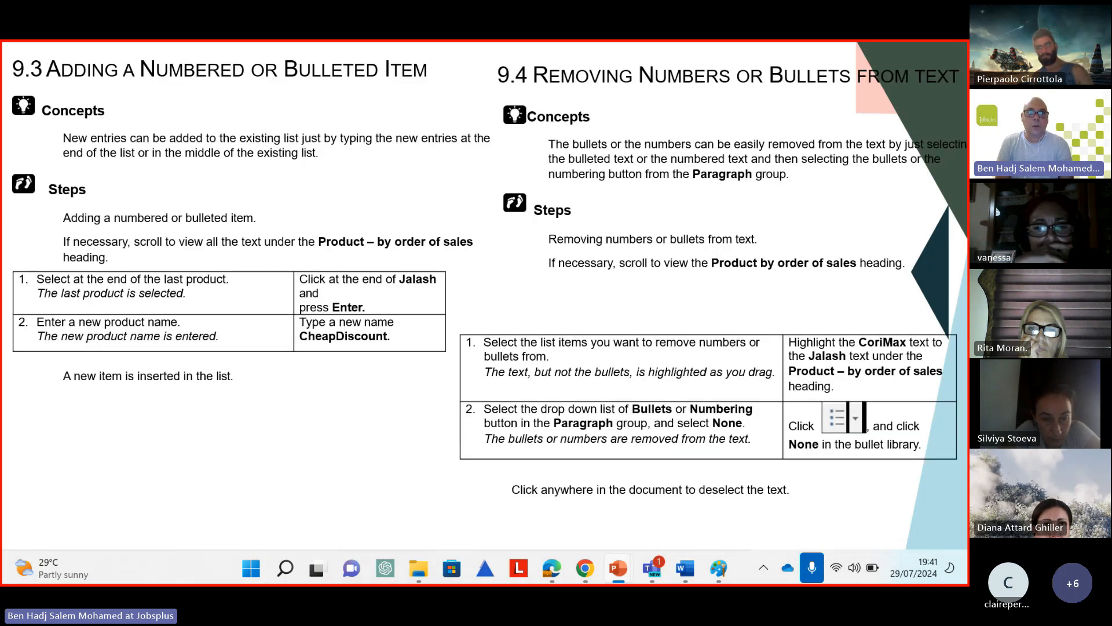
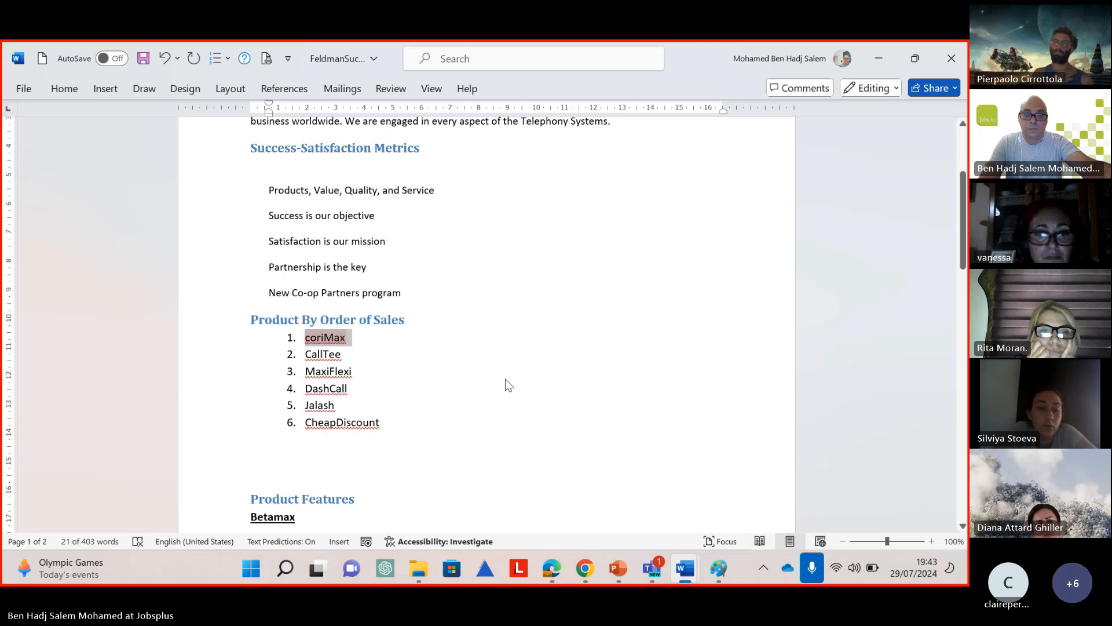
Remove the numbering from all six items, coriMax through CheapDiscount, under Product By Order of Sales using the None format
{"action": "left_click", "coordinate": [437, 425]}
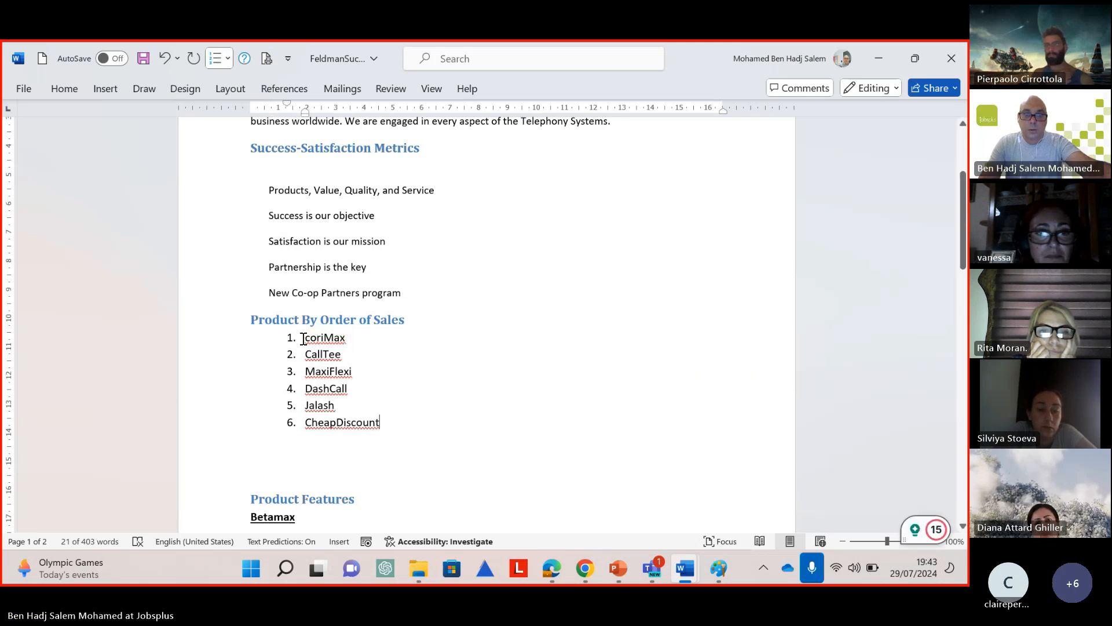
{"action": "left_click_drag", "start_coordinate": [305, 338], "coordinate": [380, 424]}
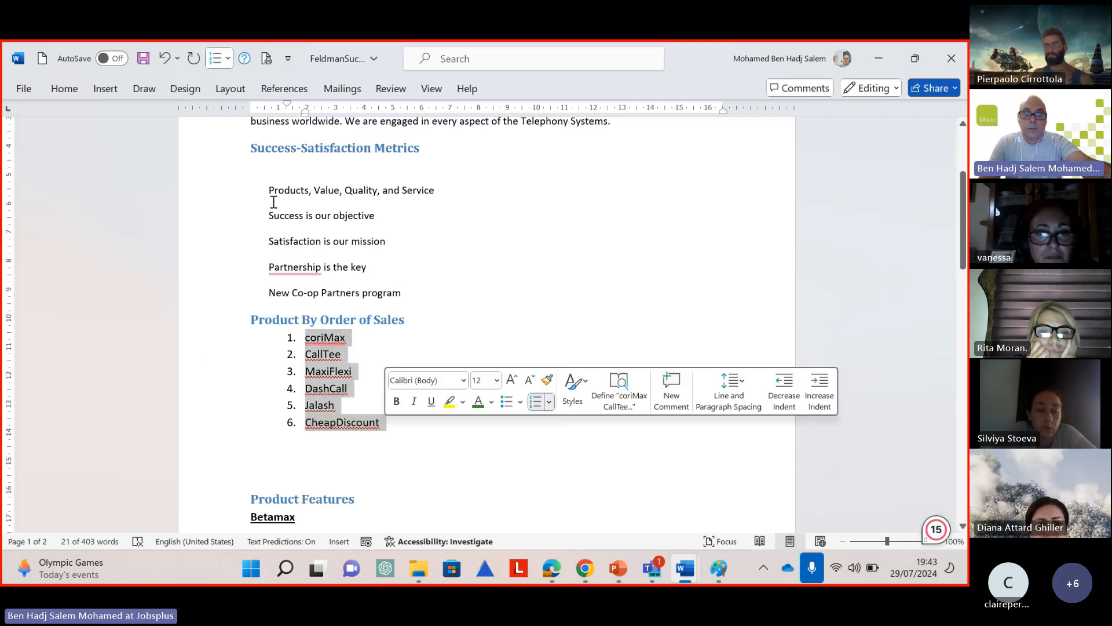
{"action": "left_click", "coordinate": [69, 86]}
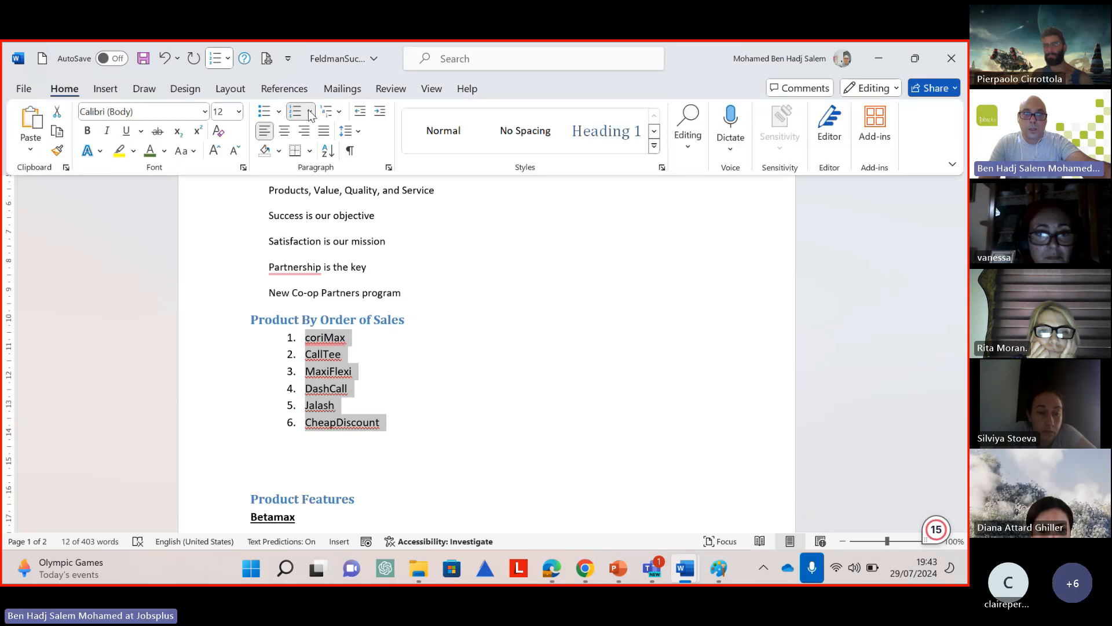
{"action": "left_click", "coordinate": [311, 112]}
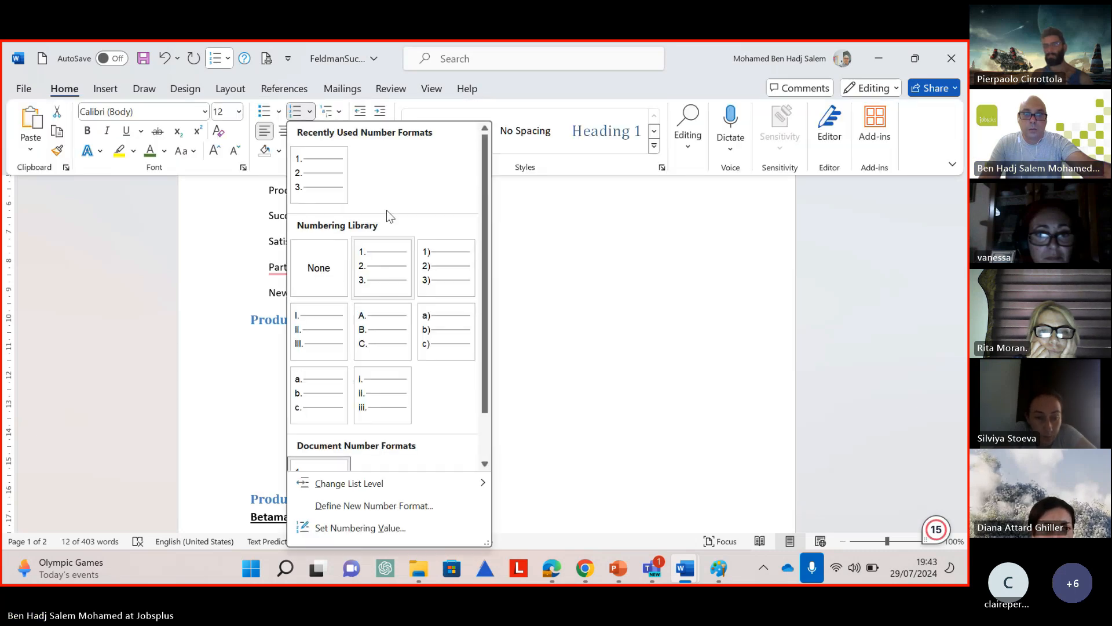
{"action": "scroll", "coordinate": [460, 337], "scroll_direction": "down", "scroll_amount": 1}
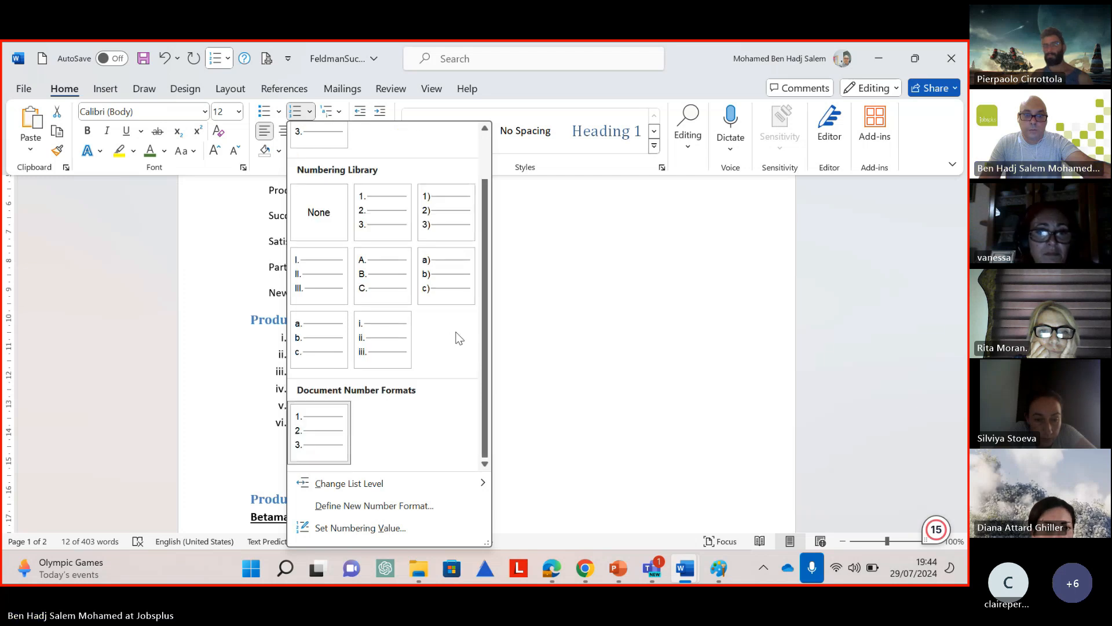
{"action": "scroll", "coordinate": [450, 373], "scroll_direction": "up", "scroll_amount": 1}
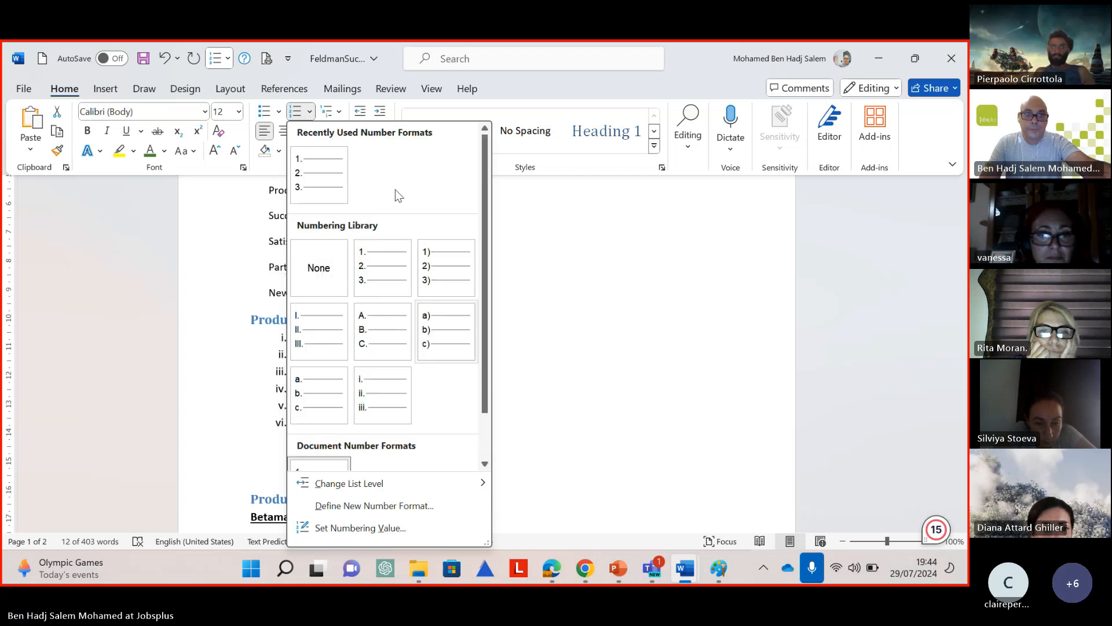
{"action": "left_click", "coordinate": [317, 277]}
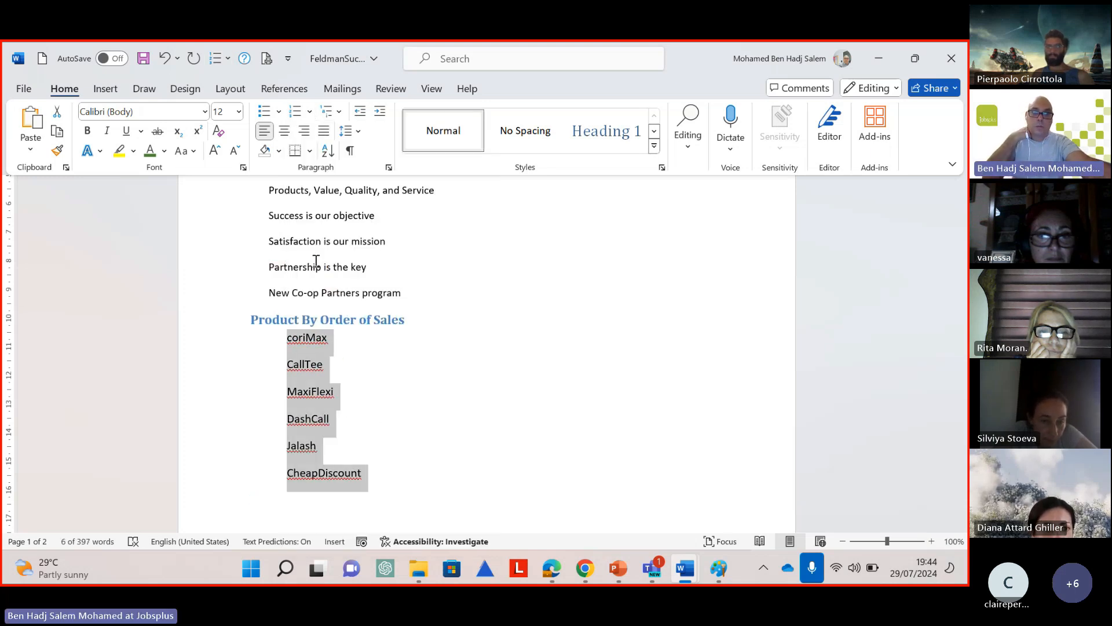
{"action": "left_click", "coordinate": [310, 111]}
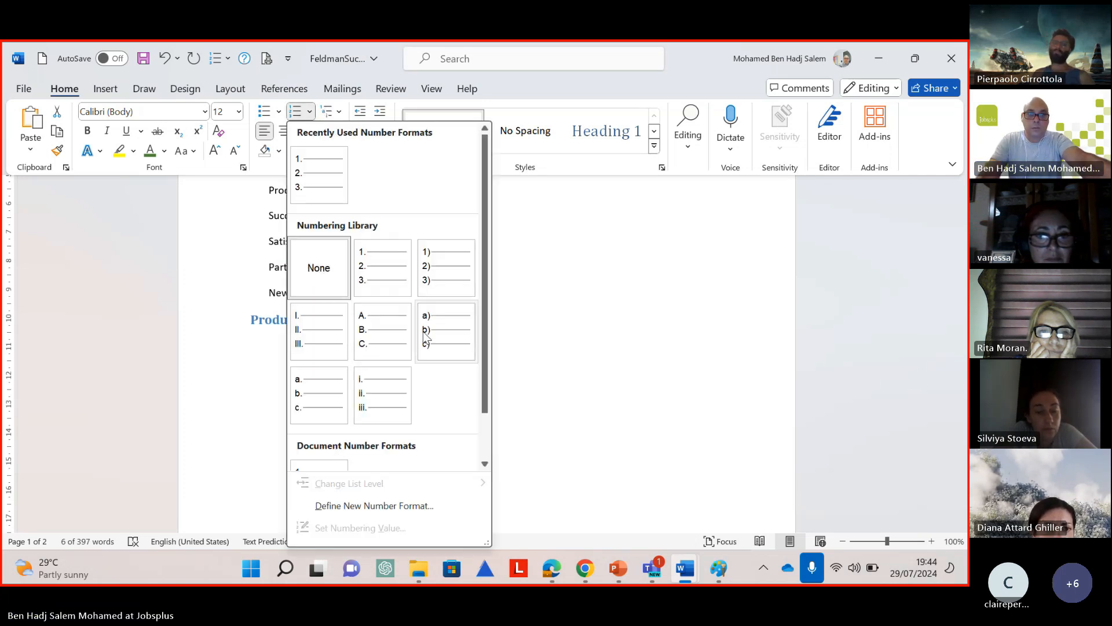
{"action": "left_click", "coordinate": [332, 272]}
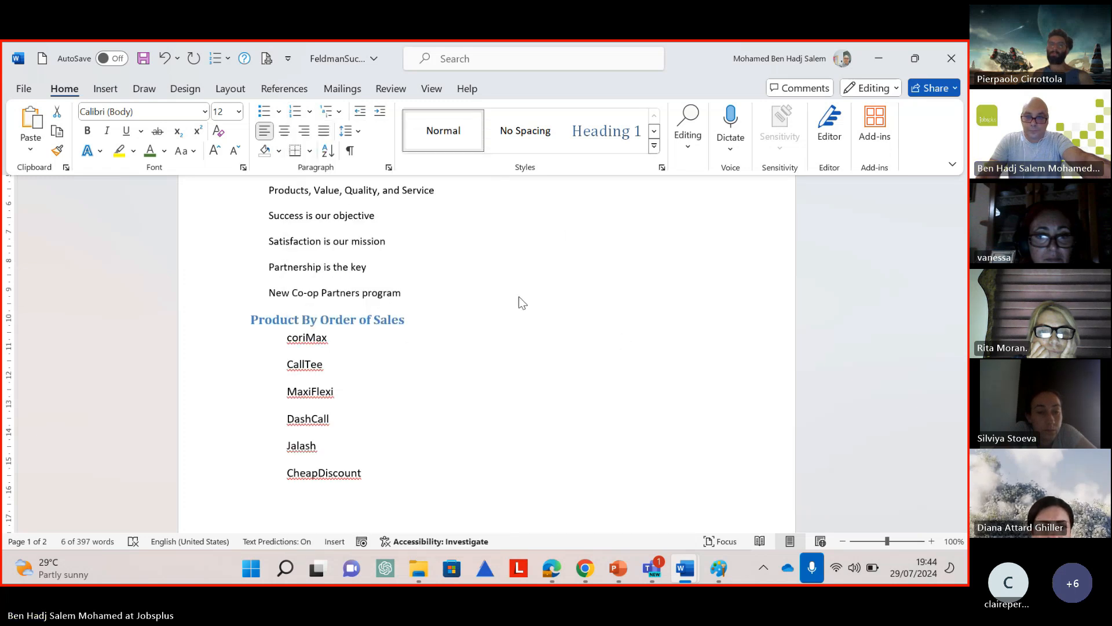
Switch to the PowerPoint slide show and advance to slide 10.1 on checking spelling and grammar as you type
{"action": "mouse_move", "coordinate": [618, 571]}
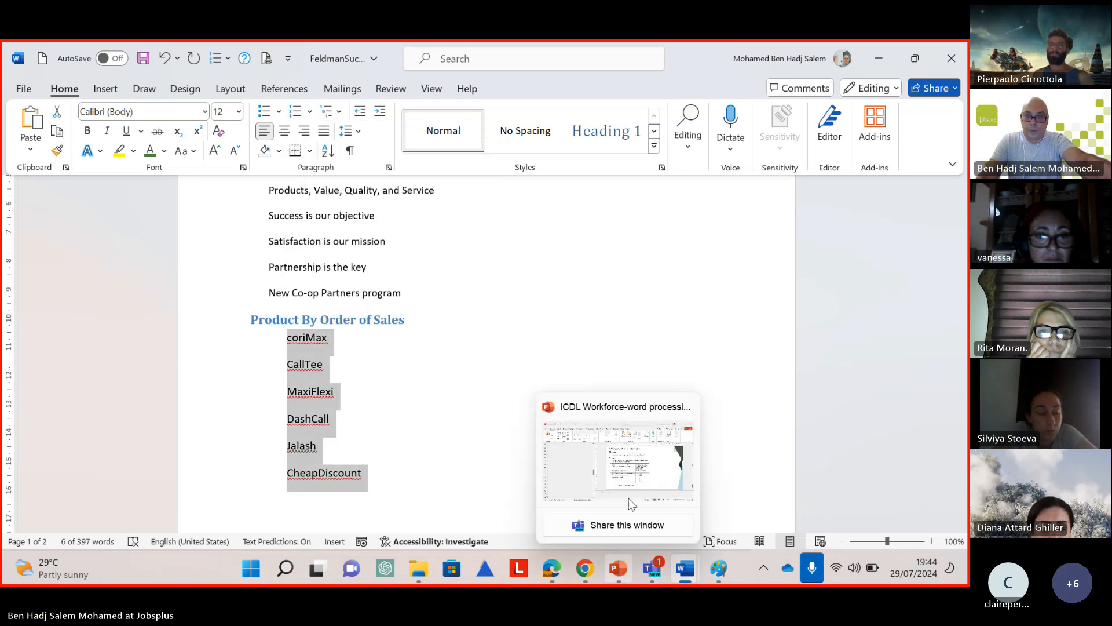
{"action": "left_click", "coordinate": [634, 466]}
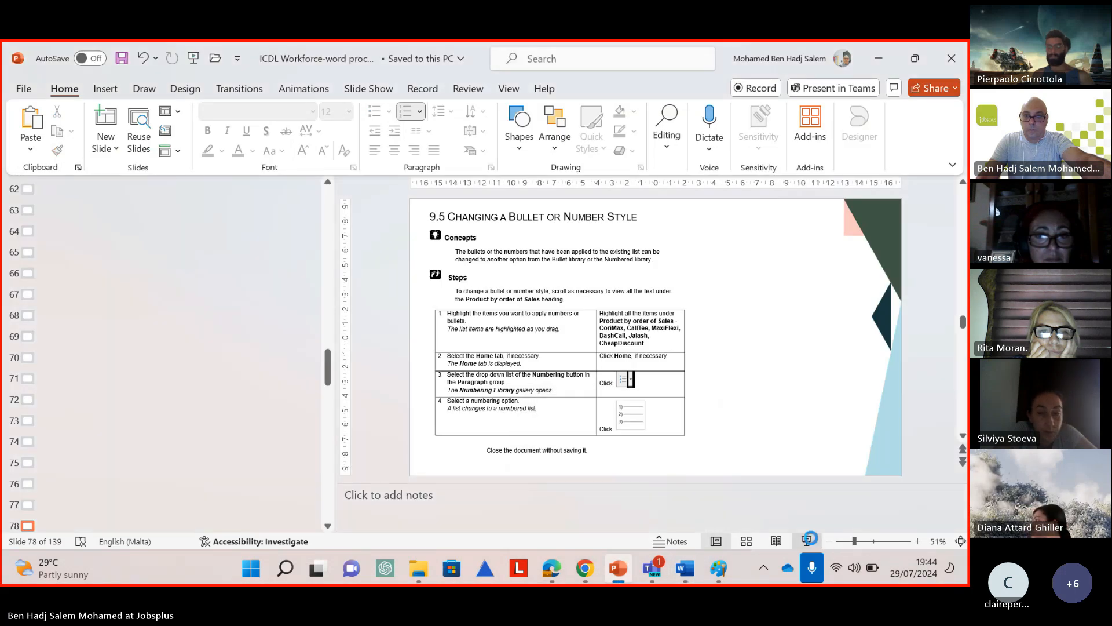
{"action": "left_click", "coordinate": [807, 541]}
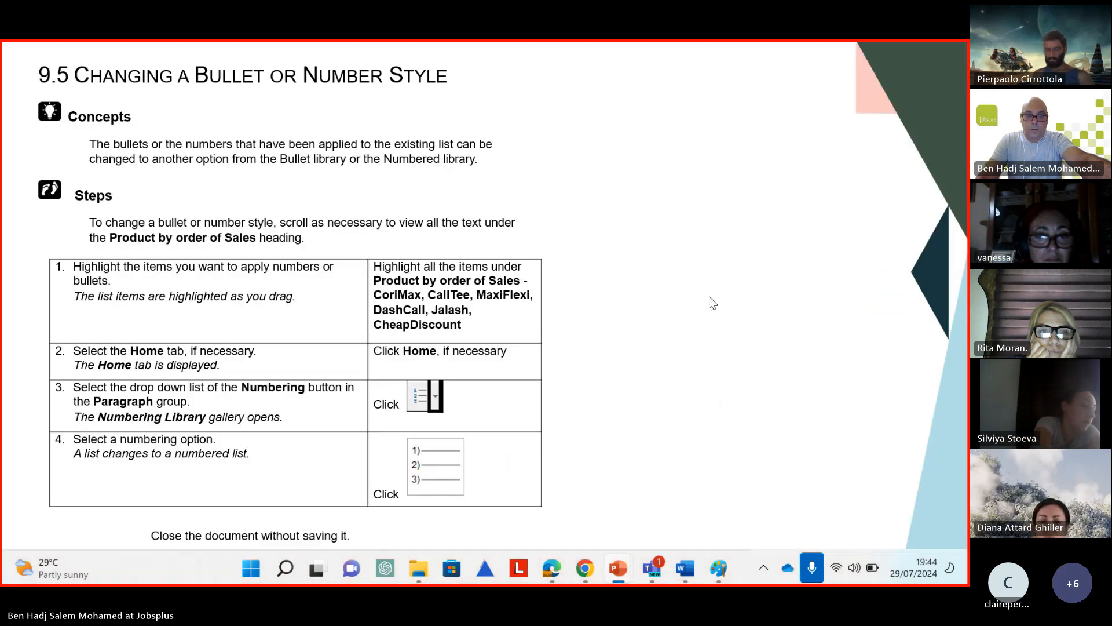
{"action": "left_click", "coordinate": [709, 296]}
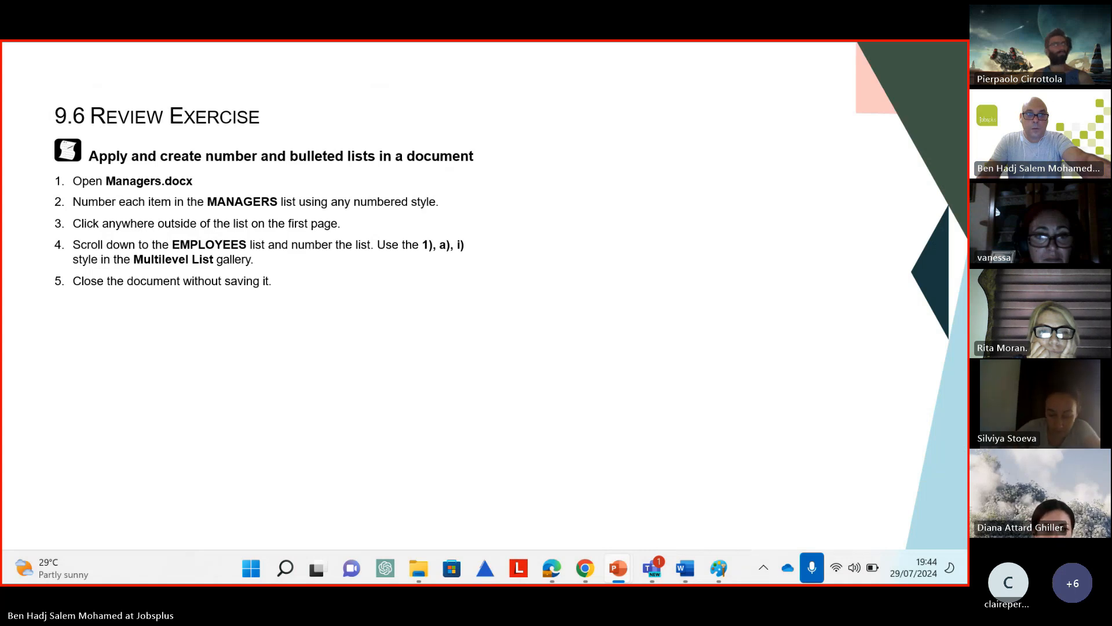
{"action": "left_click", "coordinate": [709, 296]}
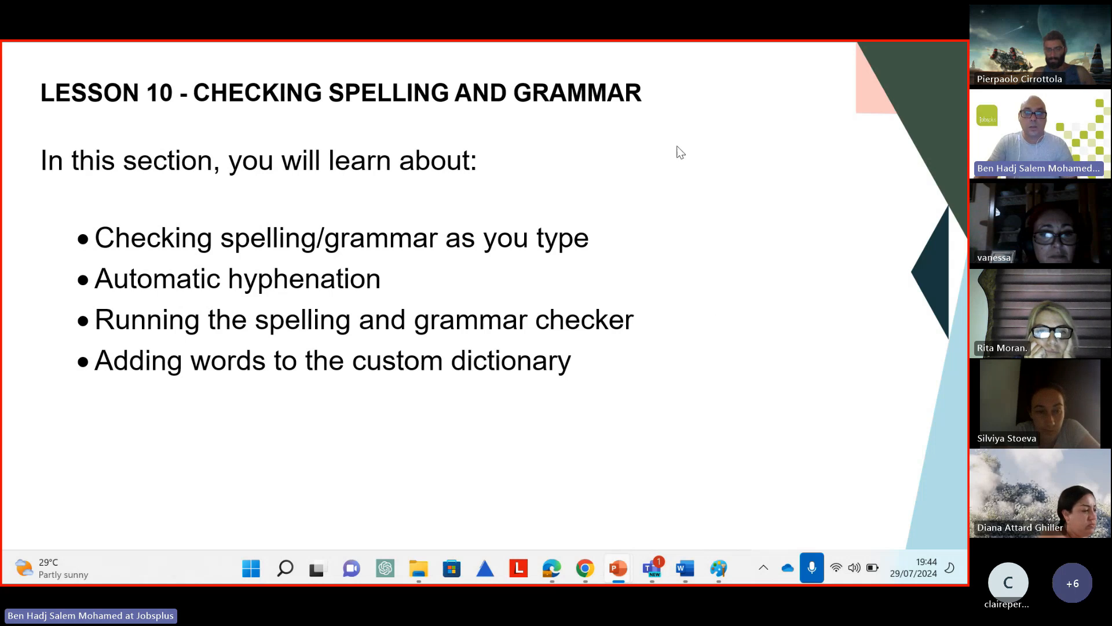
{"action": "left_click", "coordinate": [800, 306]}
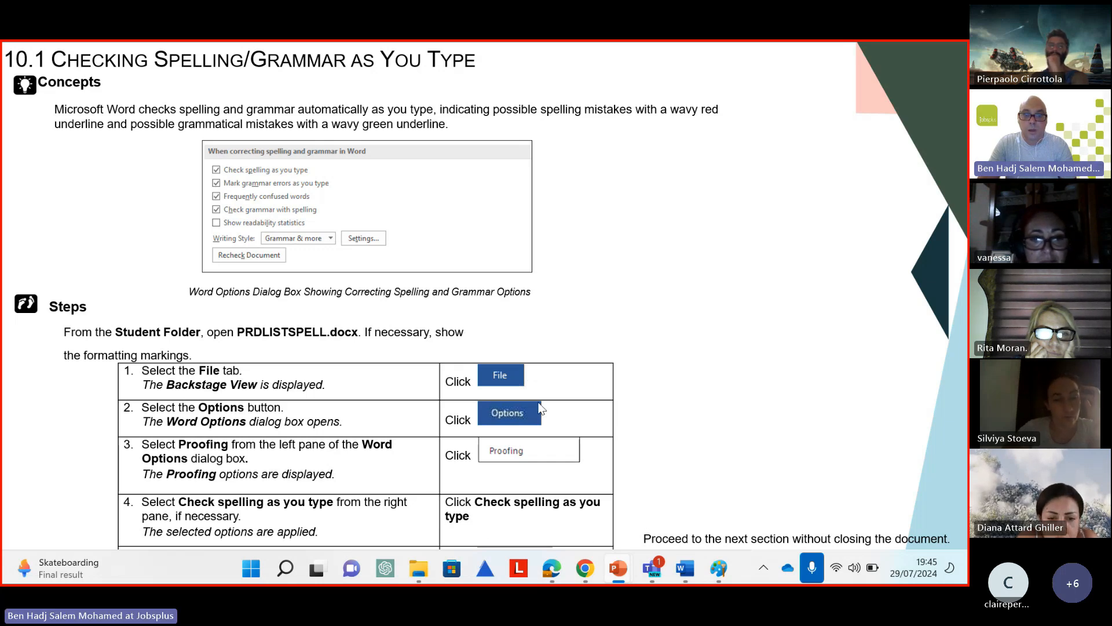
Switch to the FeldmanSuccess document in Word and make sure Check spelling as you type is enabled in the Proofing options
{"action": "mouse_move", "coordinate": [688, 580]}
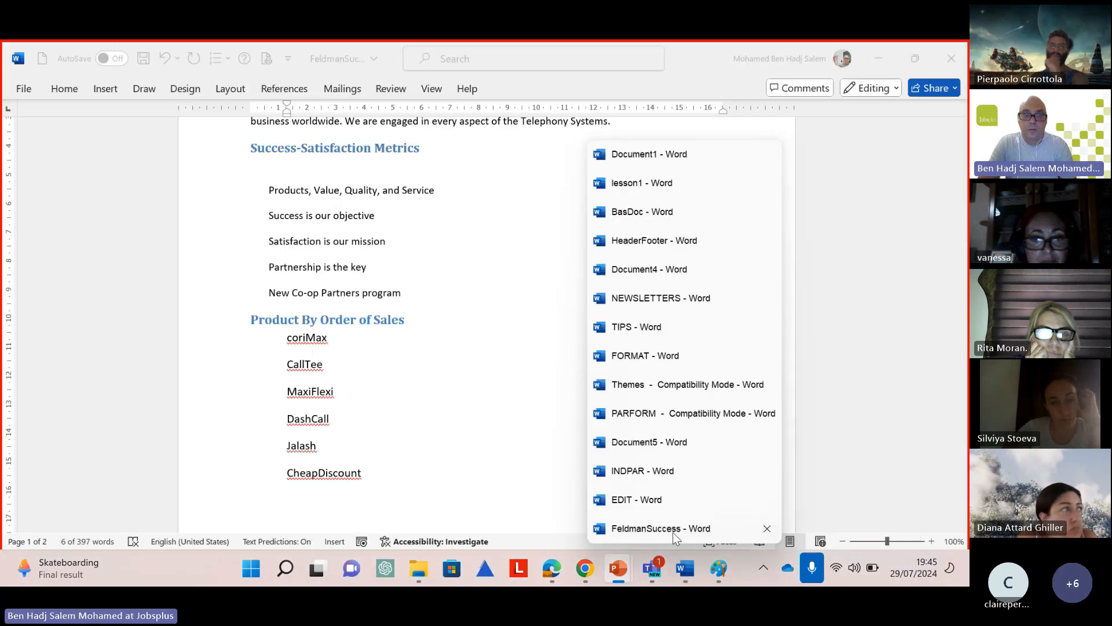
{"action": "left_click", "coordinate": [672, 529]}
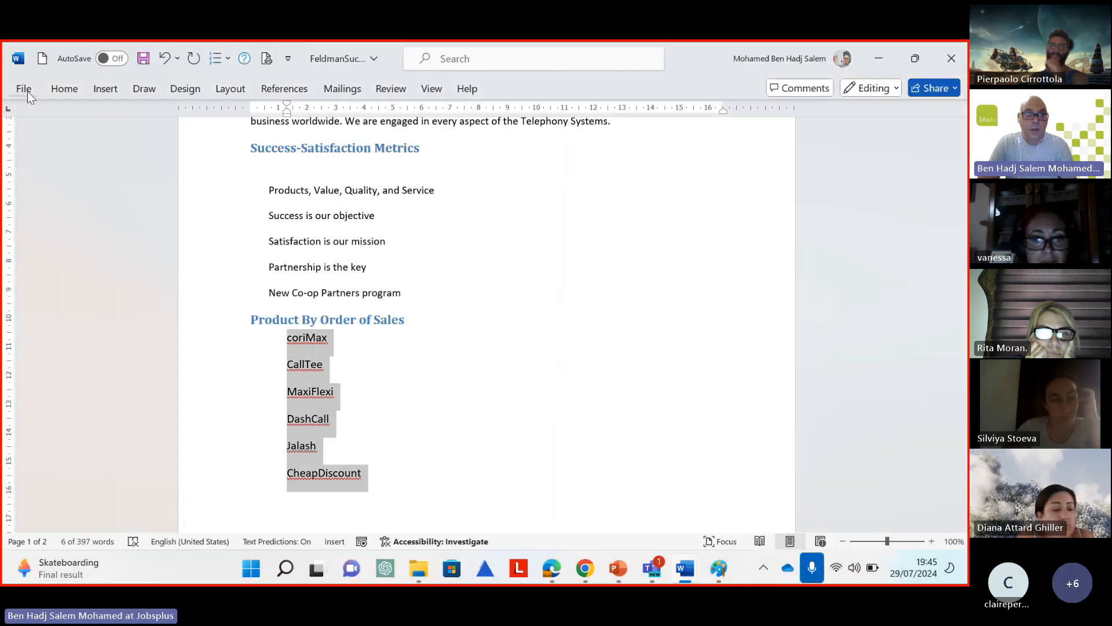
{"action": "left_click", "coordinate": [27, 91]}
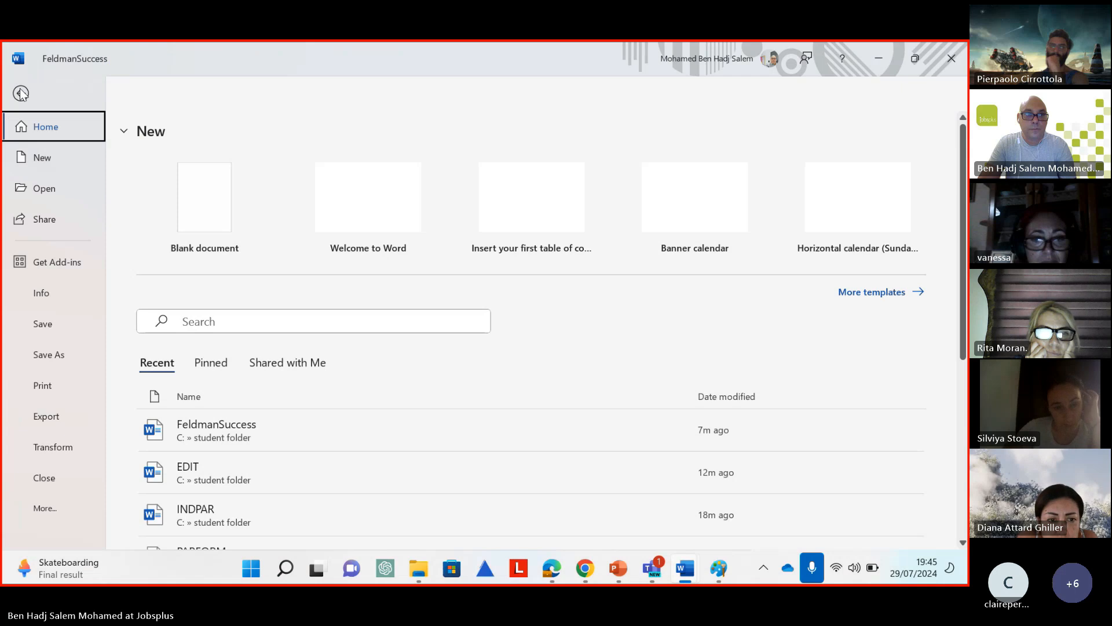
{"action": "left_click", "coordinate": [51, 514]}
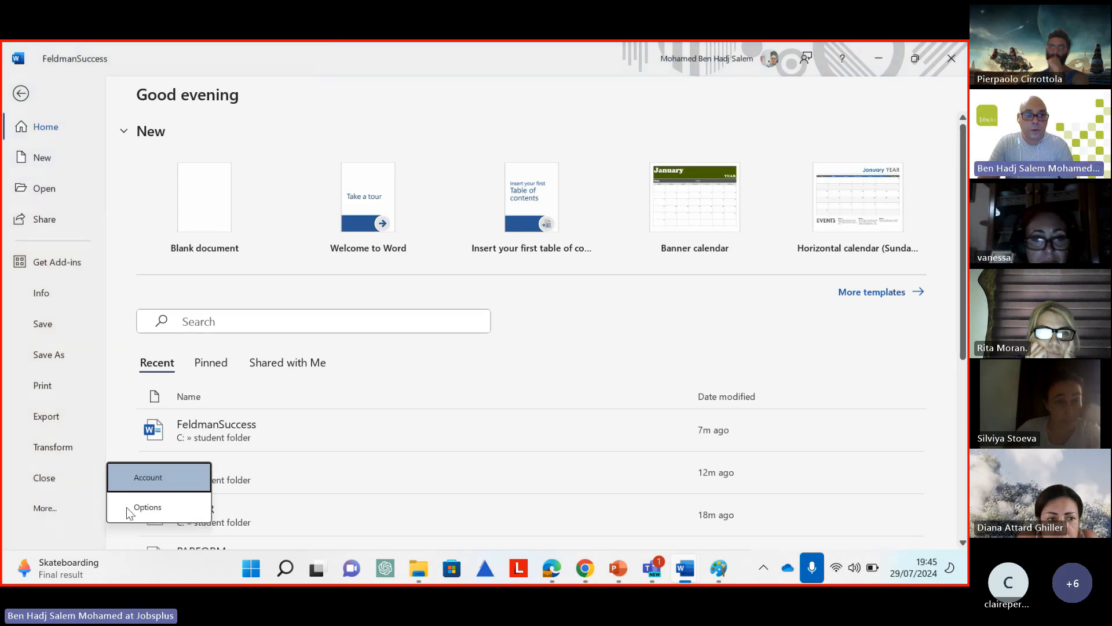
{"action": "left_click", "coordinate": [155, 506]}
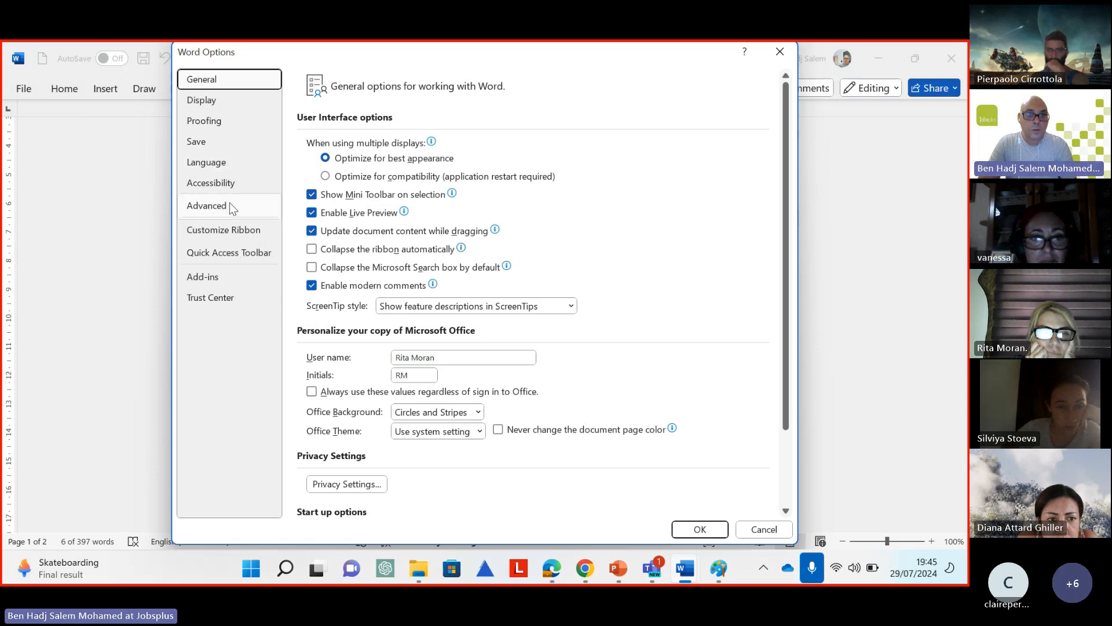
{"action": "left_click", "coordinate": [212, 122]}
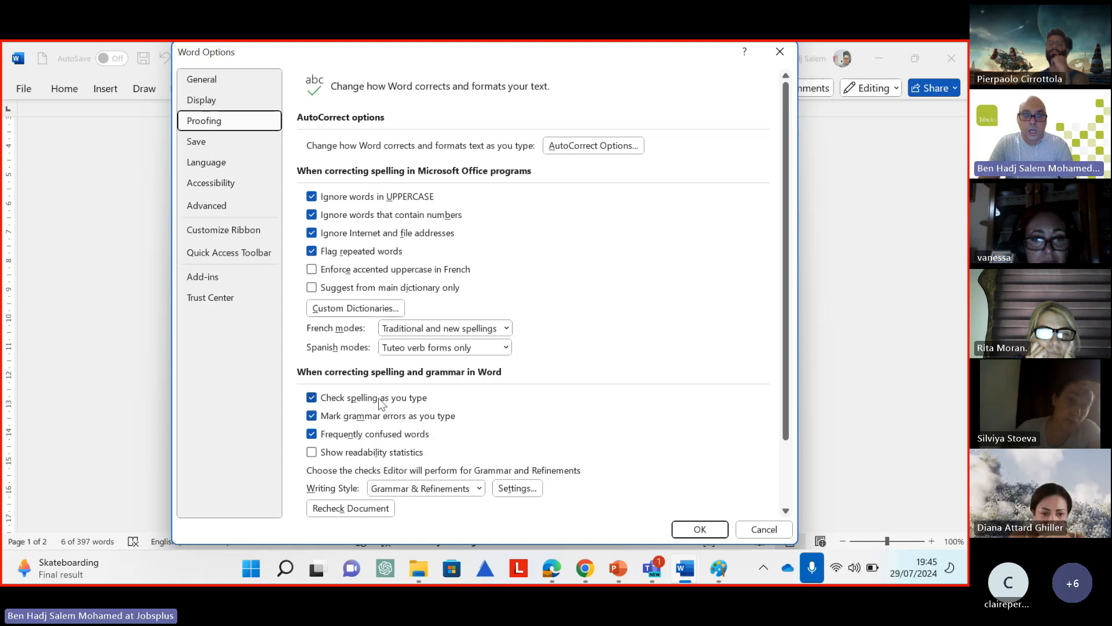
{"action": "left_click", "coordinate": [314, 398]}
{"action": "left_click", "coordinate": [312, 398]}
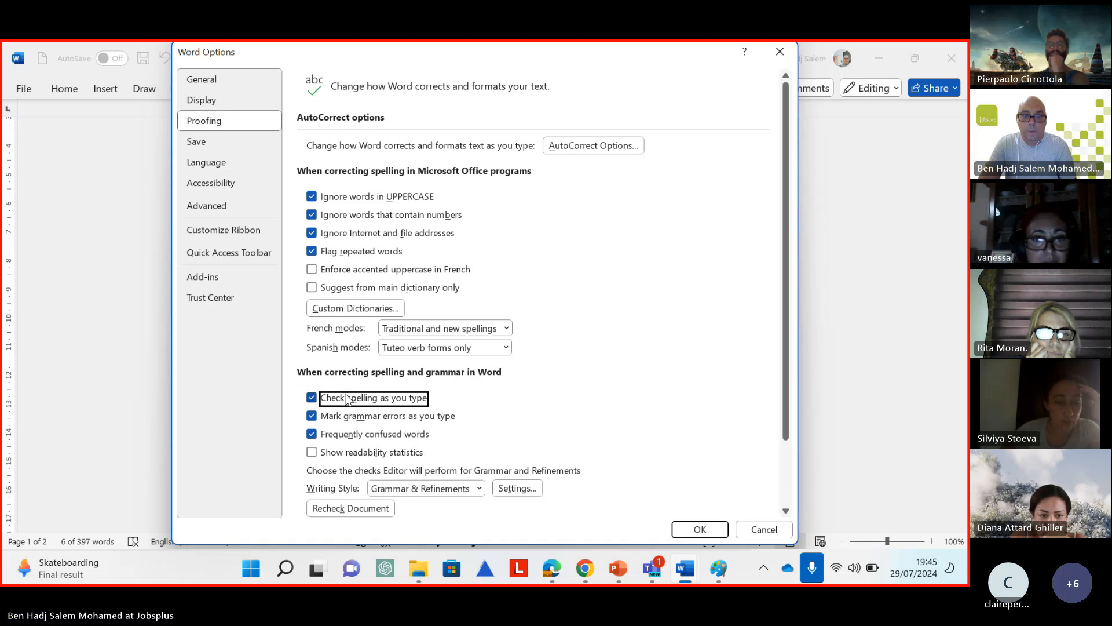
{"action": "left_click", "coordinate": [700, 529]}
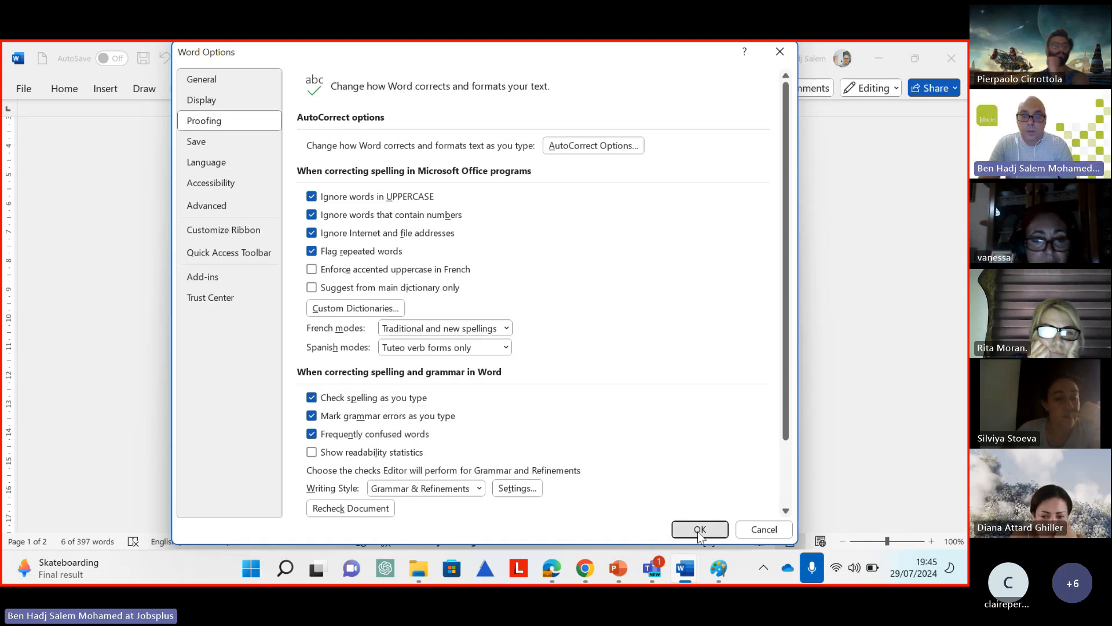
Add the line "I wil go" below CheapDiscount and examine closely how the misspelled word is marked
{"action": "left_click", "coordinate": [380, 472]}
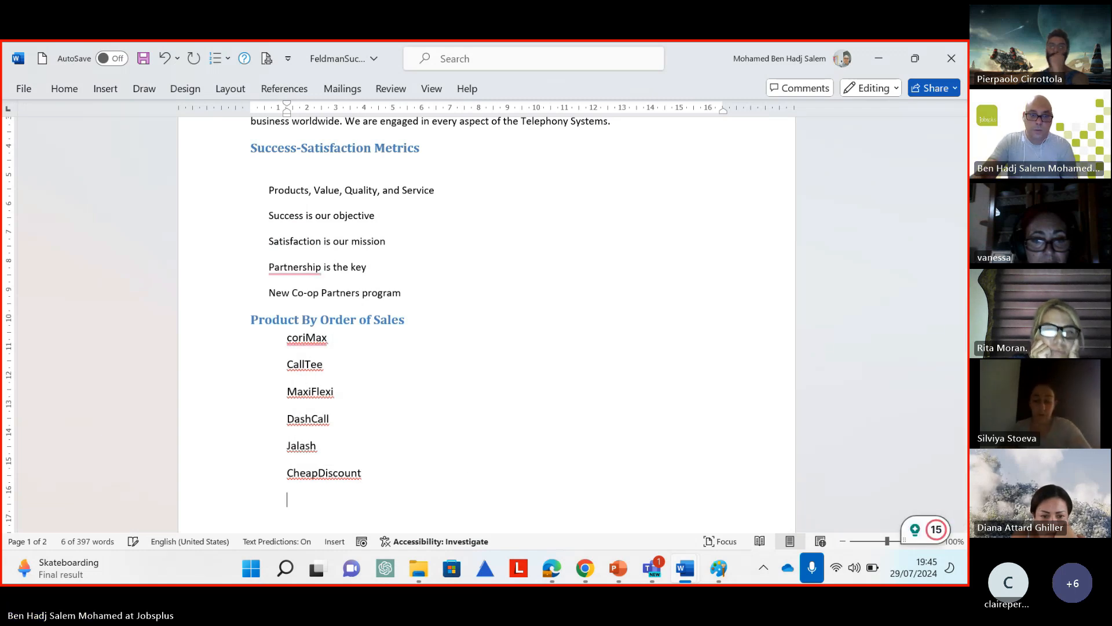
{"action": "key", "text": "Return"}
{"action": "type", "text": "I wil"}
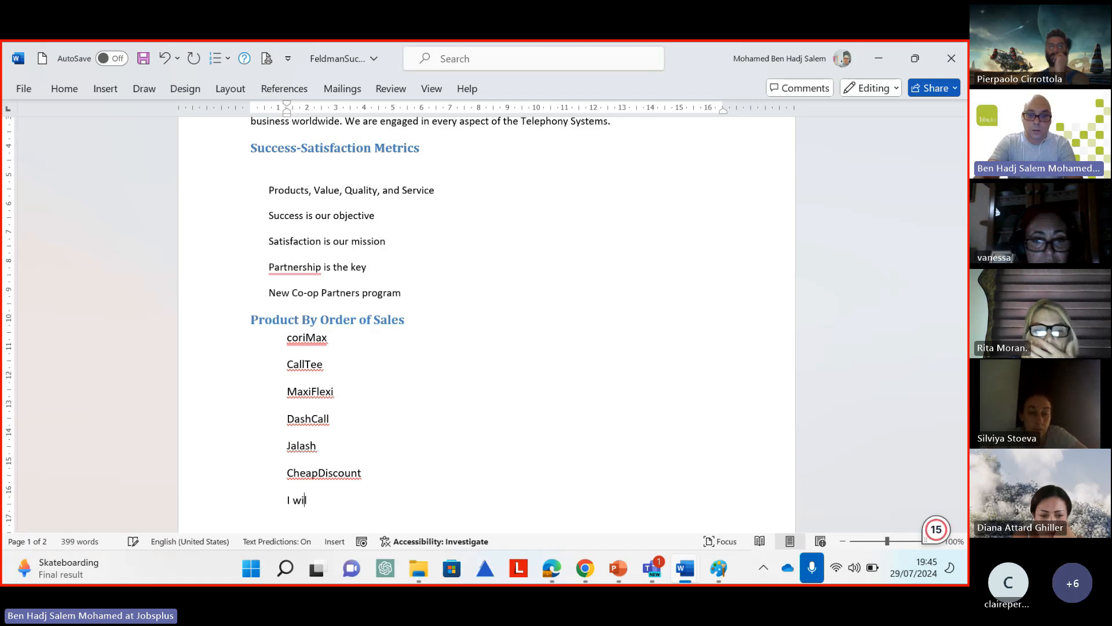
{"action": "type", "text": " go"}
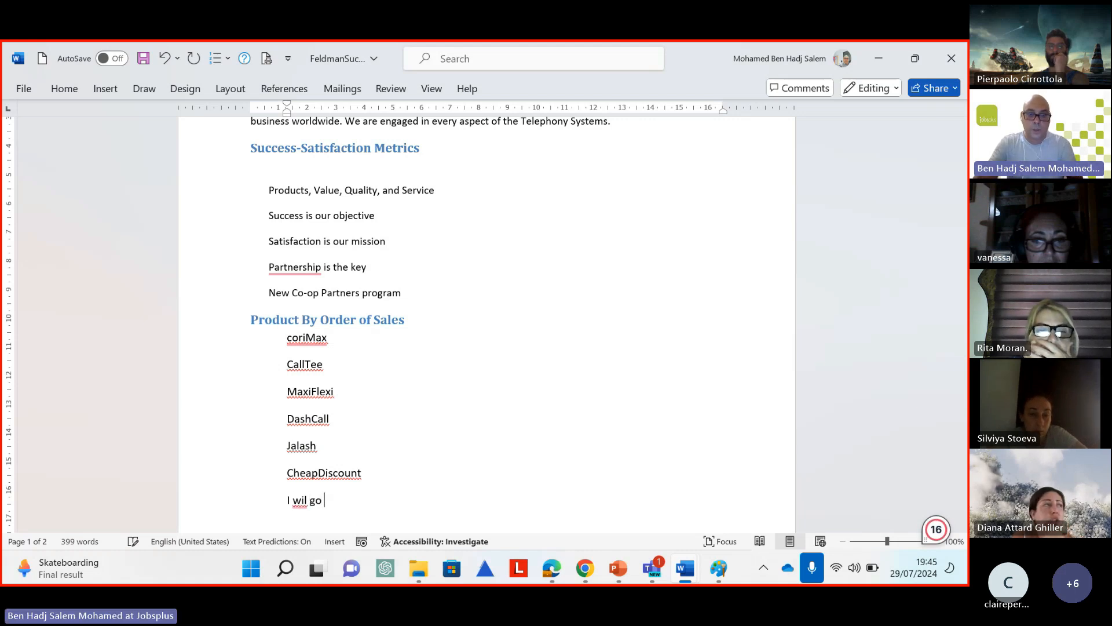
{"action": "scroll", "coordinate": [356, 428], "scroll_direction": "up", "scroll_amount": 10, "text": "ctrl"}
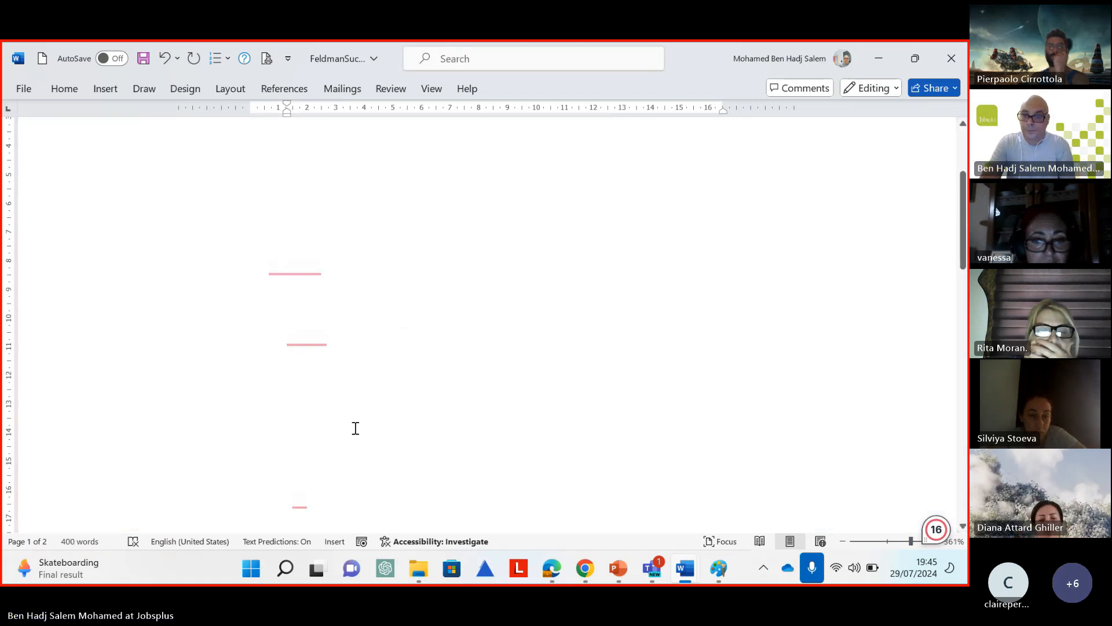
{"action": "scroll", "coordinate": [355, 428], "scroll_direction": "down", "scroll_amount": 2}
{"action": "mouse_move", "coordinate": [261, 259]}
{"action": "left_mouse_down"}
{"action": "mouse_move", "coordinate": [213, 259]}
{"action": "mouse_move", "coordinate": [246, 264]}
{"action": "left_mouse_up"}
{"action": "left_click", "coordinate": [244, 263]}
{"action": "left_click", "coordinate": [567, 348]}
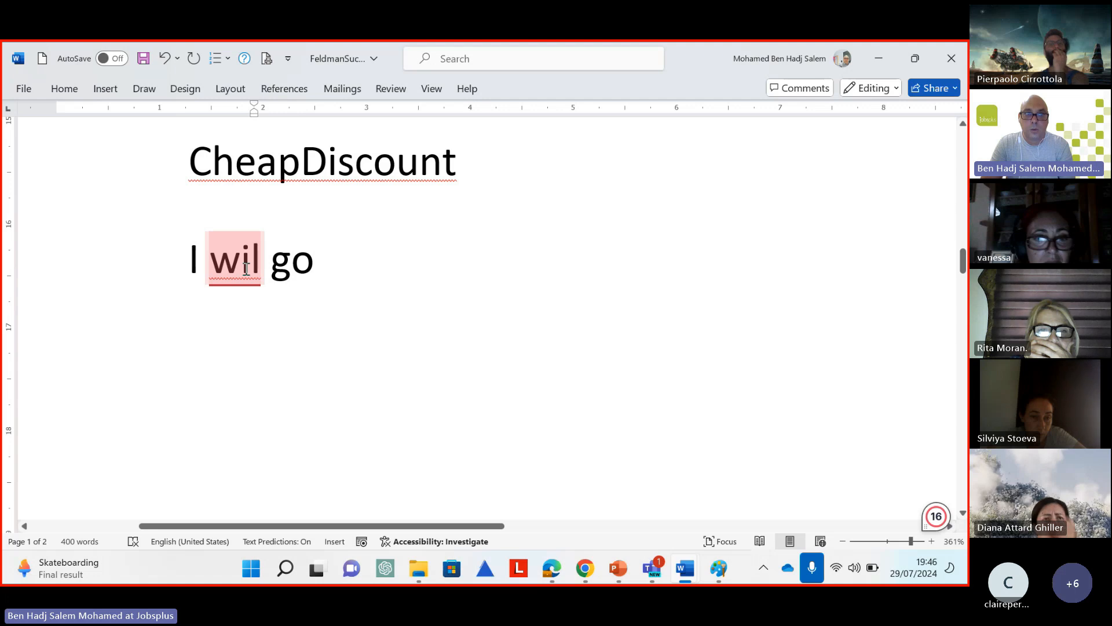
{"action": "left_click", "coordinate": [255, 400]}
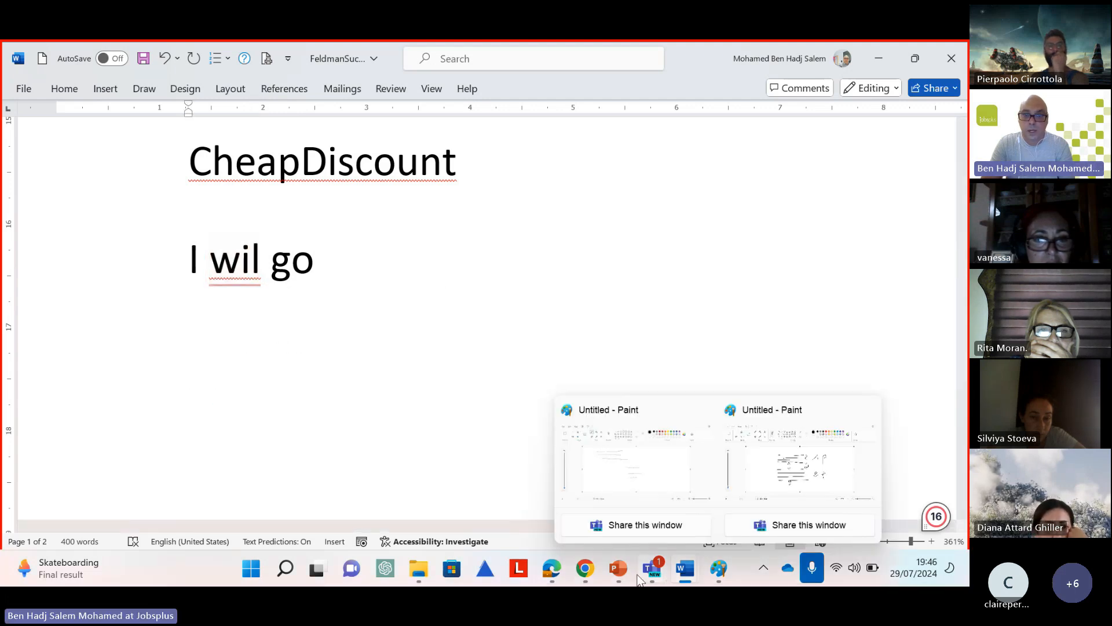
Return to the PowerPoint slide show and move on to slide 10.3 on running the spelling and grammar checker
{"action": "mouse_move", "coordinate": [620, 573]}
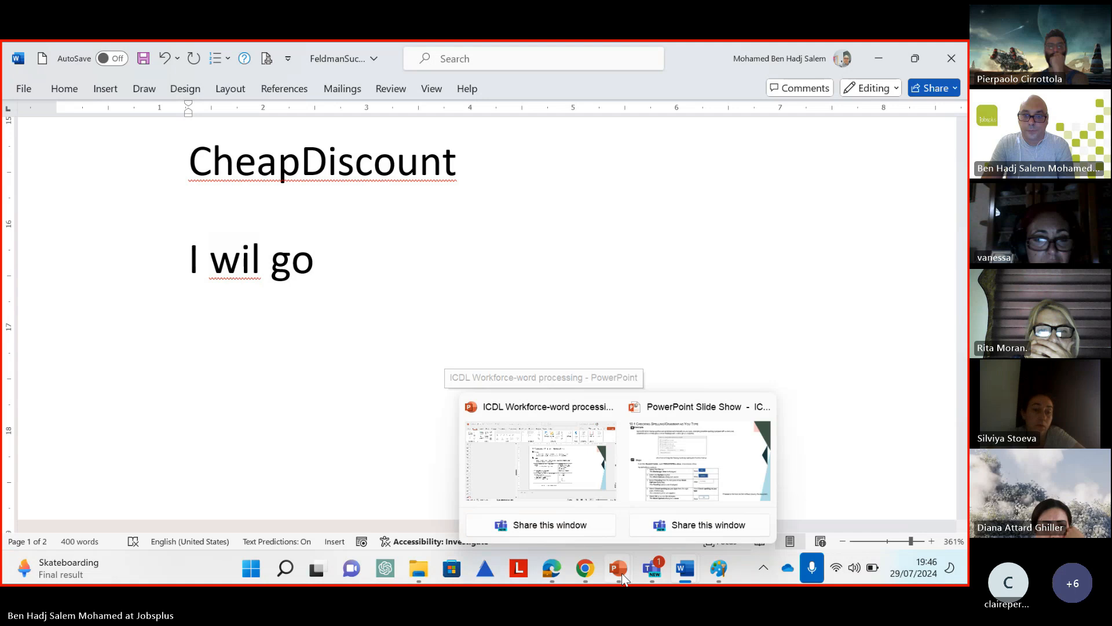
{"action": "left_click", "coordinate": [717, 450]}
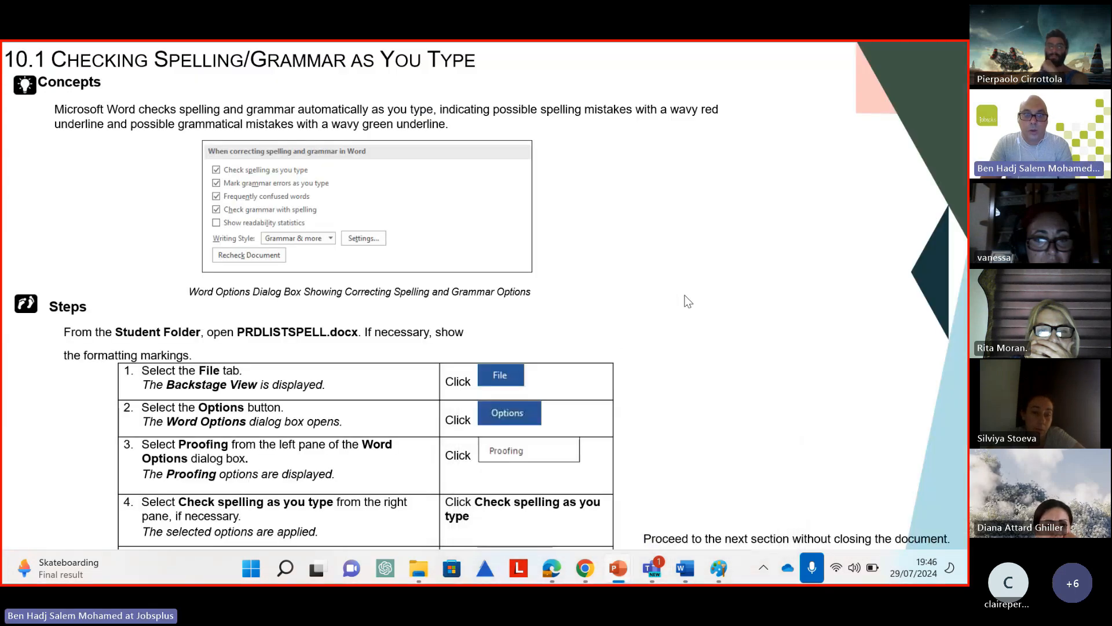
{"action": "left_click", "coordinate": [681, 294]}
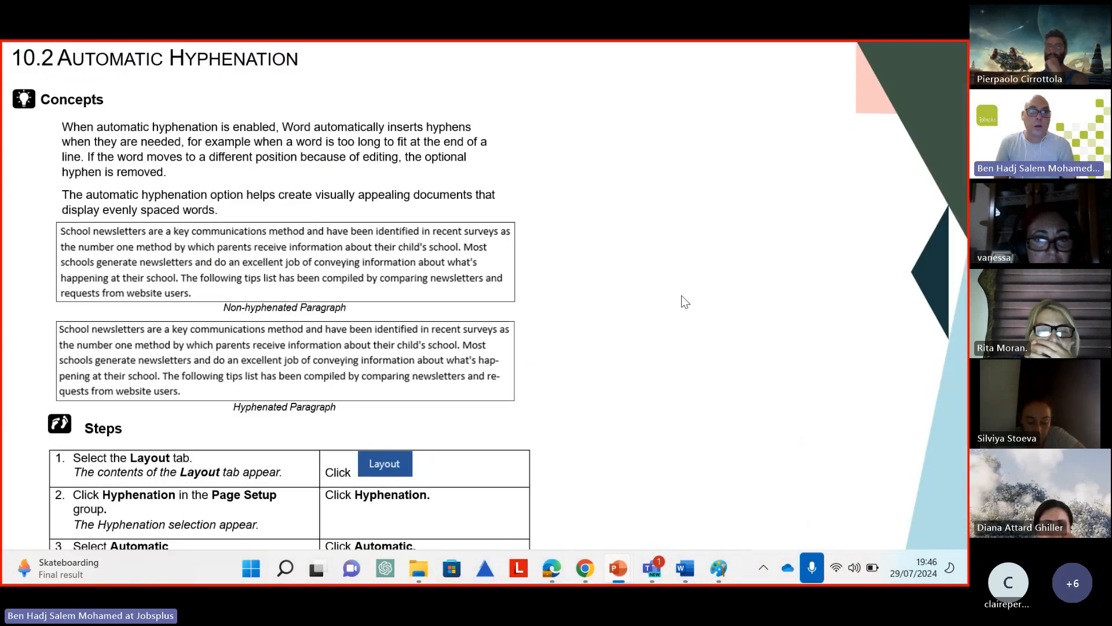
{"action": "key", "text": "Left"}
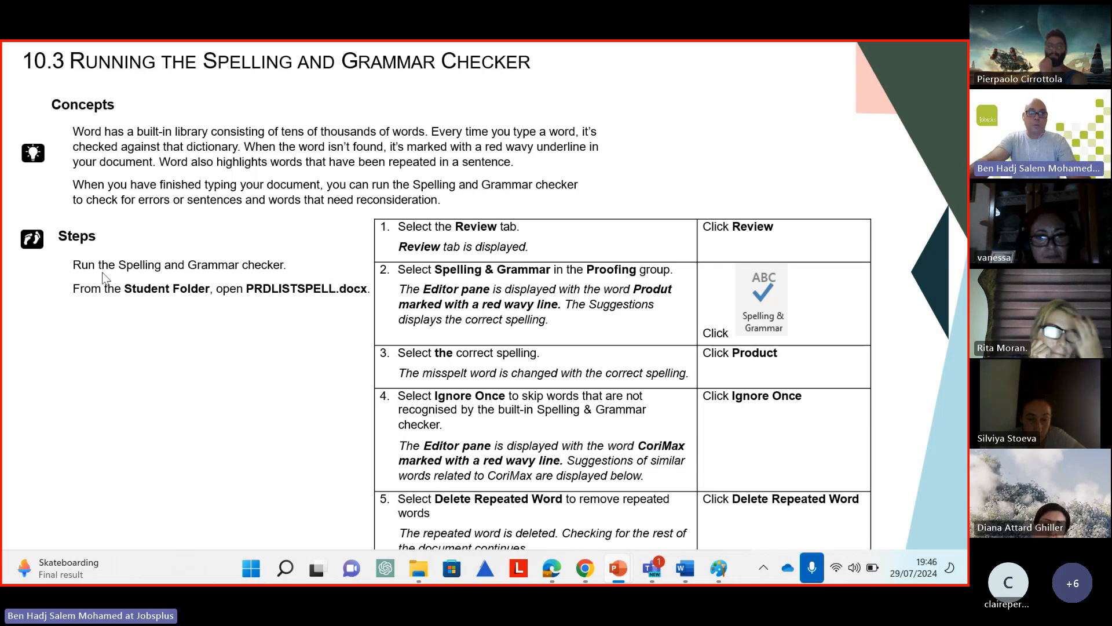
Switch to the FeldmanSuccess document in Word and open PRDLISTSPELL from the student folder
{"action": "left_click", "coordinate": [687, 575]}
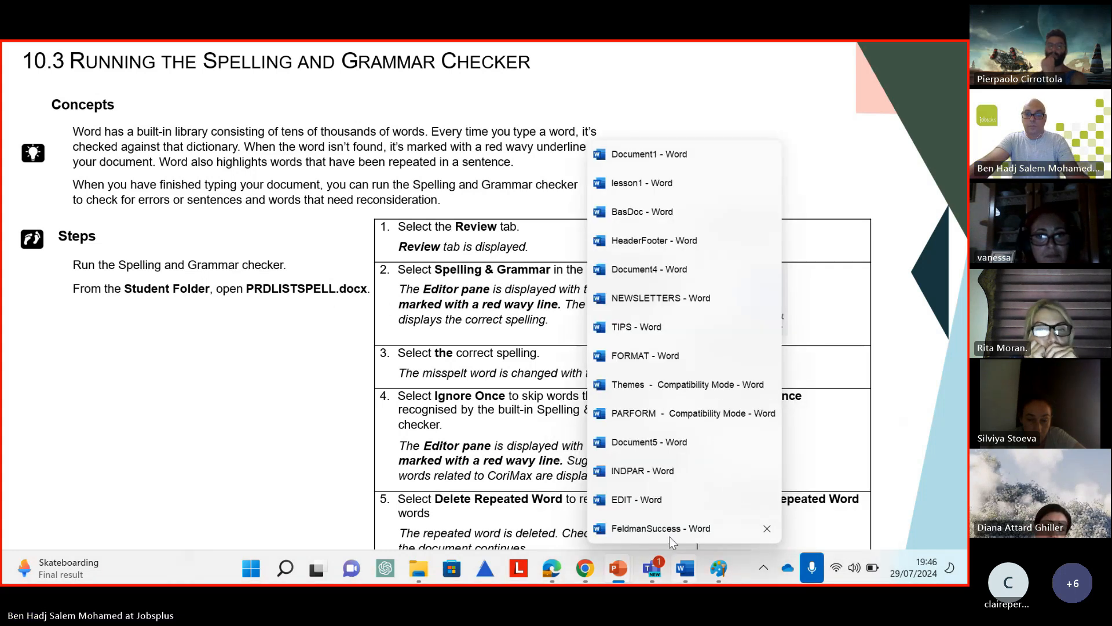
{"action": "left_click", "coordinate": [669, 527]}
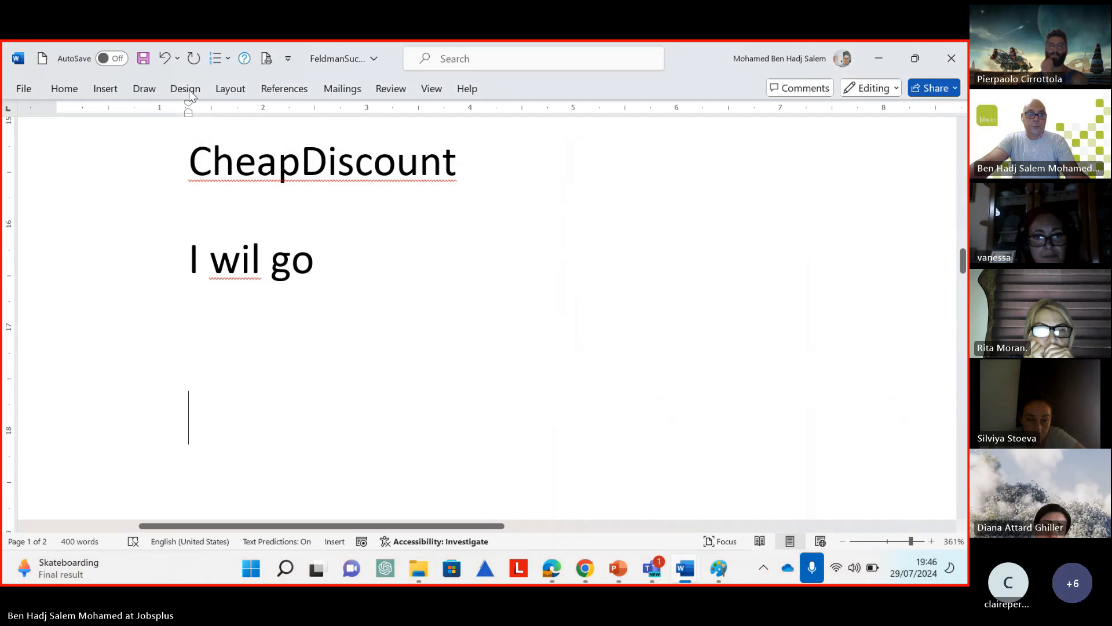
{"action": "left_click", "coordinate": [22, 89]}
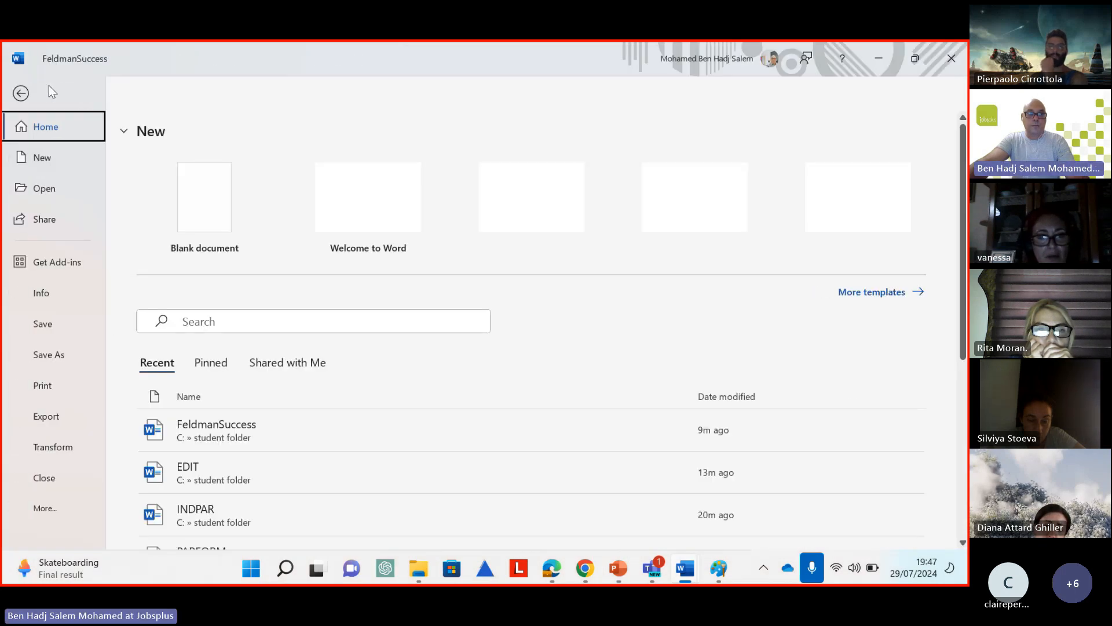
{"action": "left_click", "coordinate": [52, 196]}
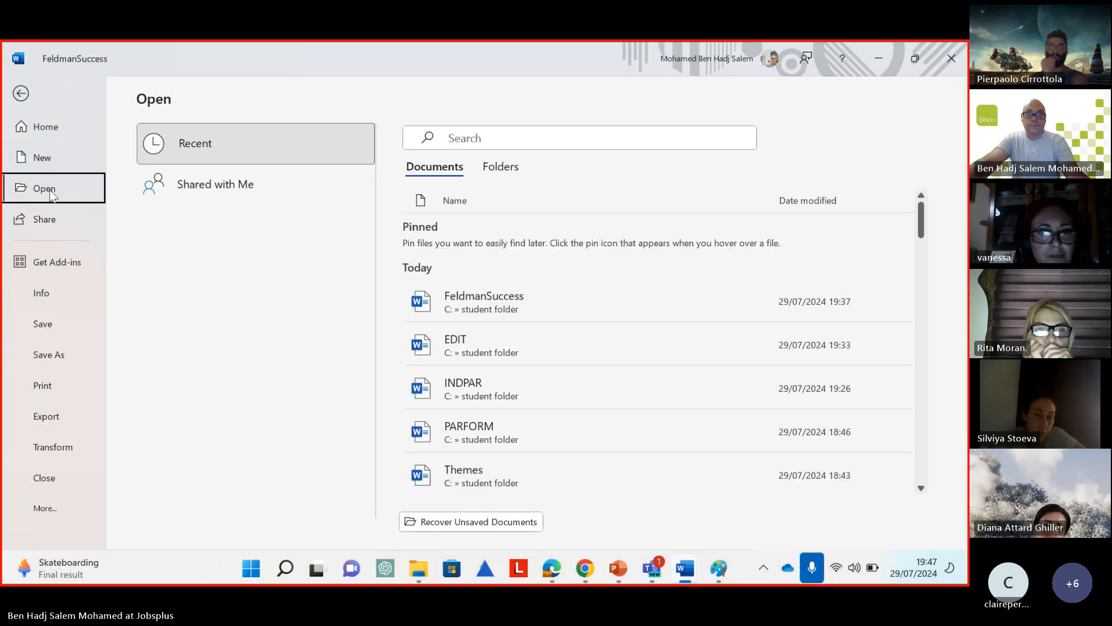
{"action": "left_click", "coordinate": [234, 491]}
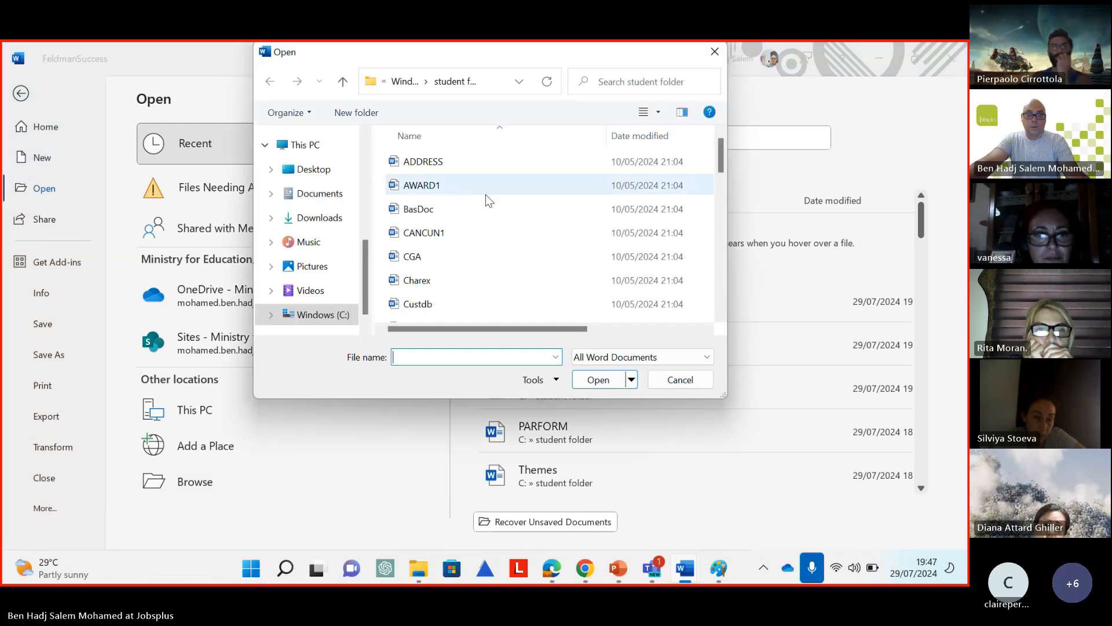
{"action": "scroll", "coordinate": [504, 232], "scroll_direction": "down", "scroll_amount": 6}
{"action": "scroll", "coordinate": [513, 237], "scroll_direction": "down", "scroll_amount": 4}
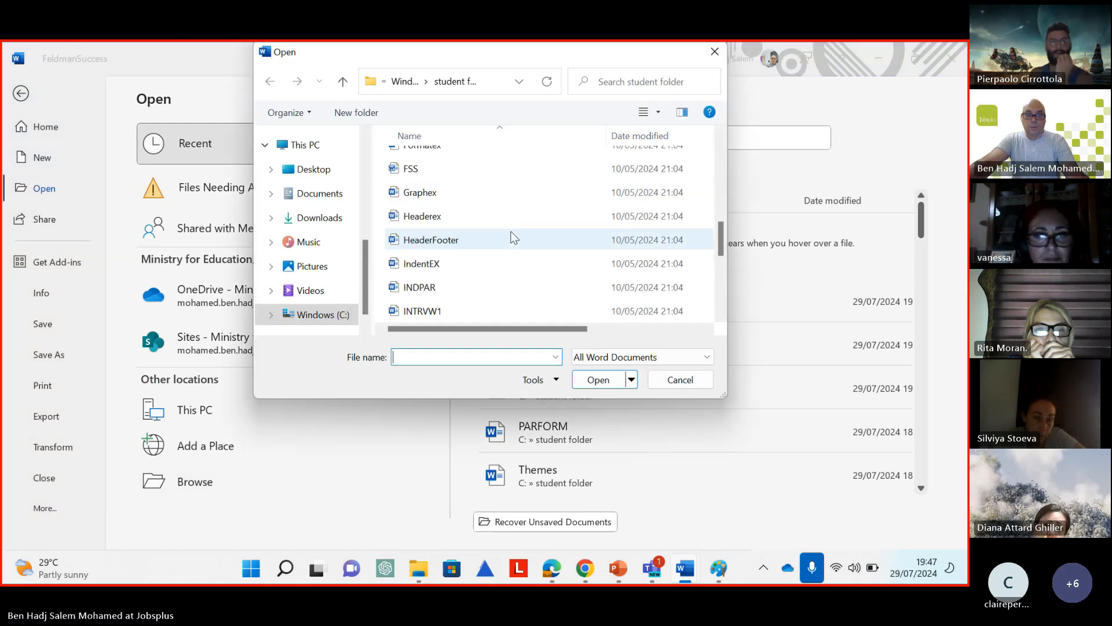
{"action": "scroll", "coordinate": [513, 237], "scroll_direction": "down", "scroll_amount": 1}
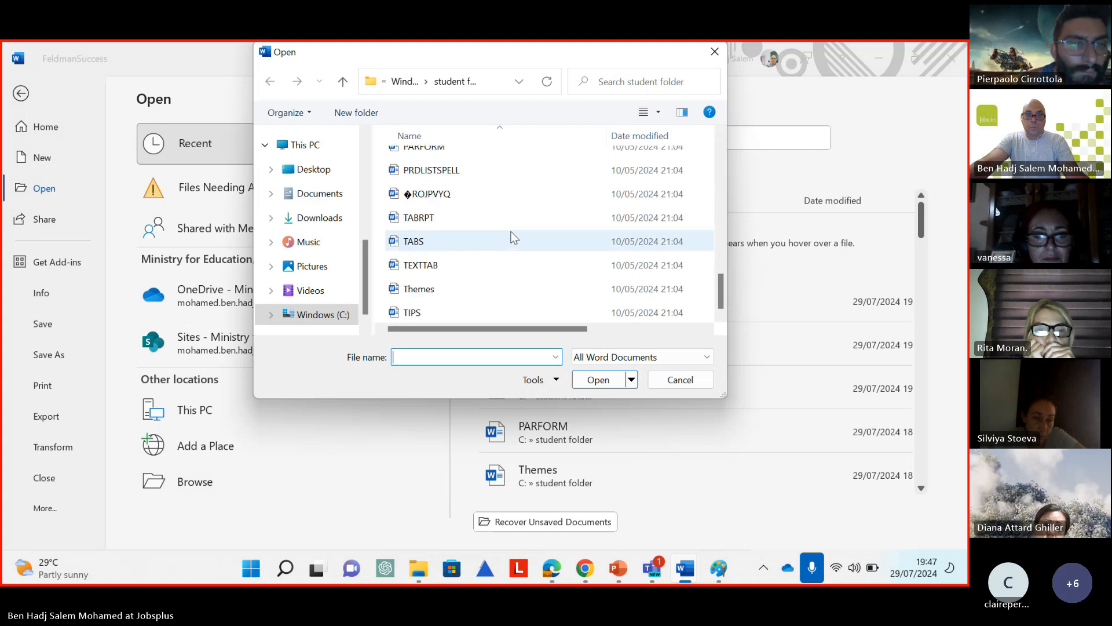
{"action": "scroll", "coordinate": [514, 238], "scroll_direction": "up", "scroll_amount": 1}
{"action": "left_click", "coordinate": [513, 232]}
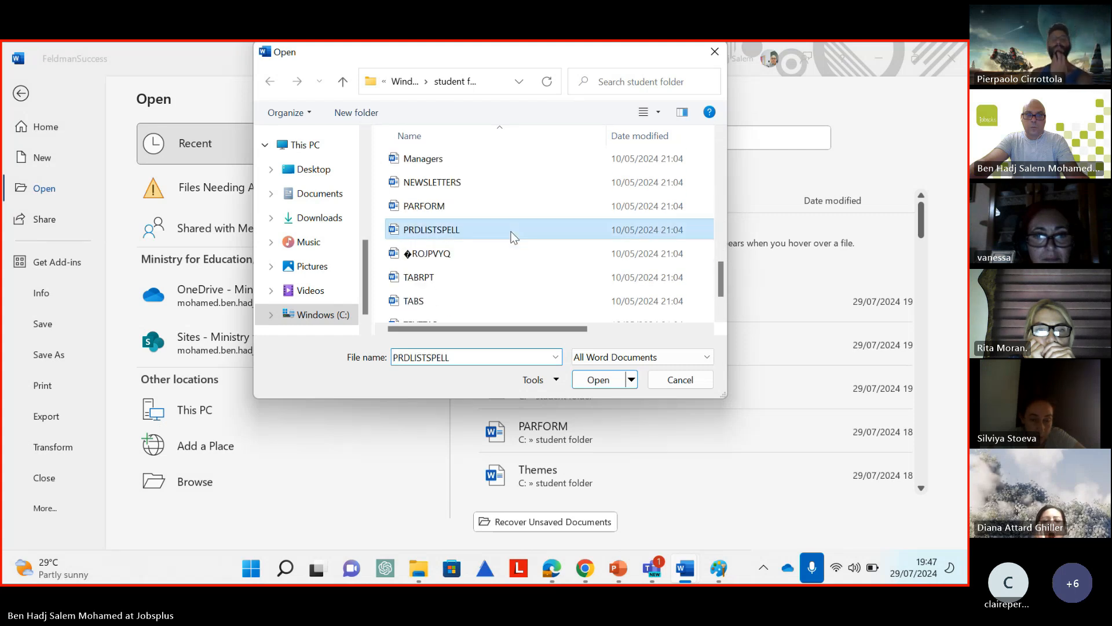
{"action": "double_click", "coordinate": [512, 233]}
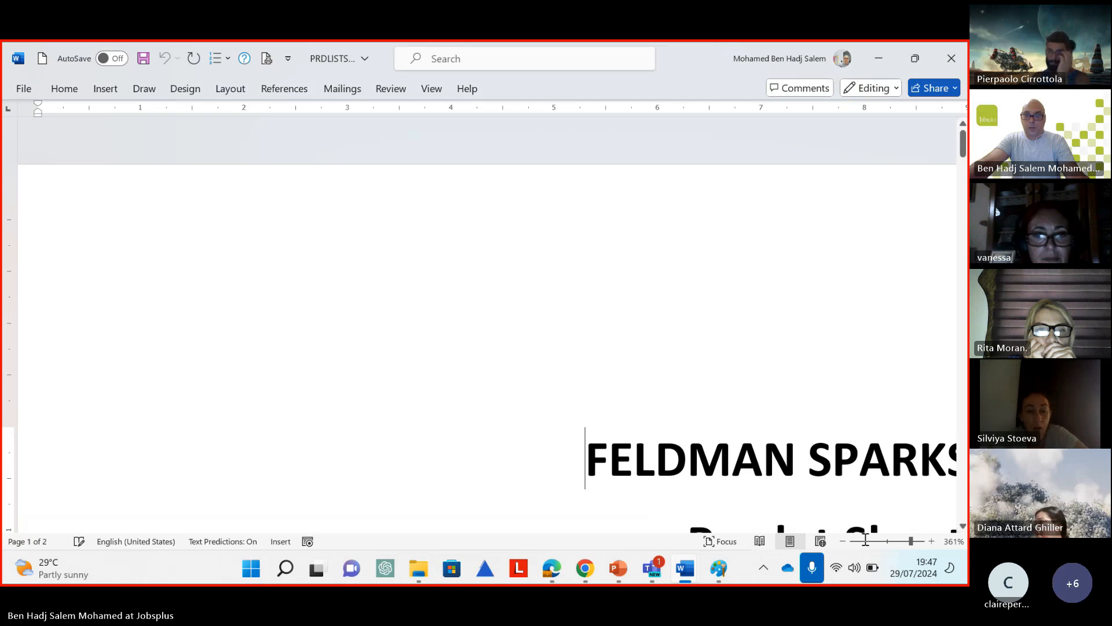
Reduce the zoom of the PRDLISTSPELL document to 99% so the page's full width fits on screen
{"action": "left_click", "coordinate": [843, 541]}
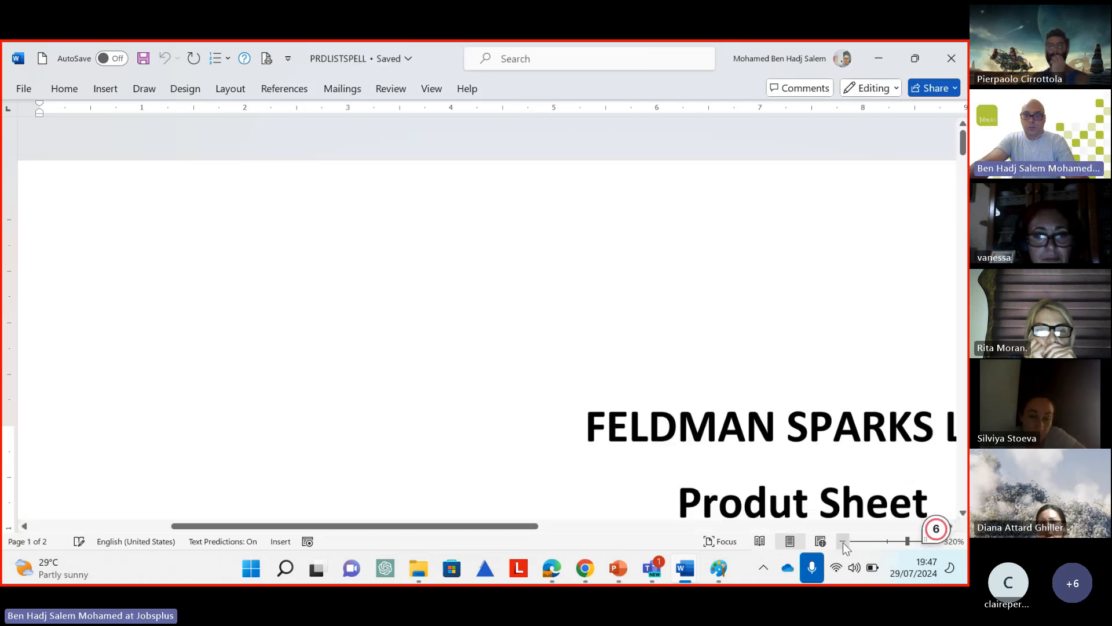
{"action": "left_click", "coordinate": [843, 541]}
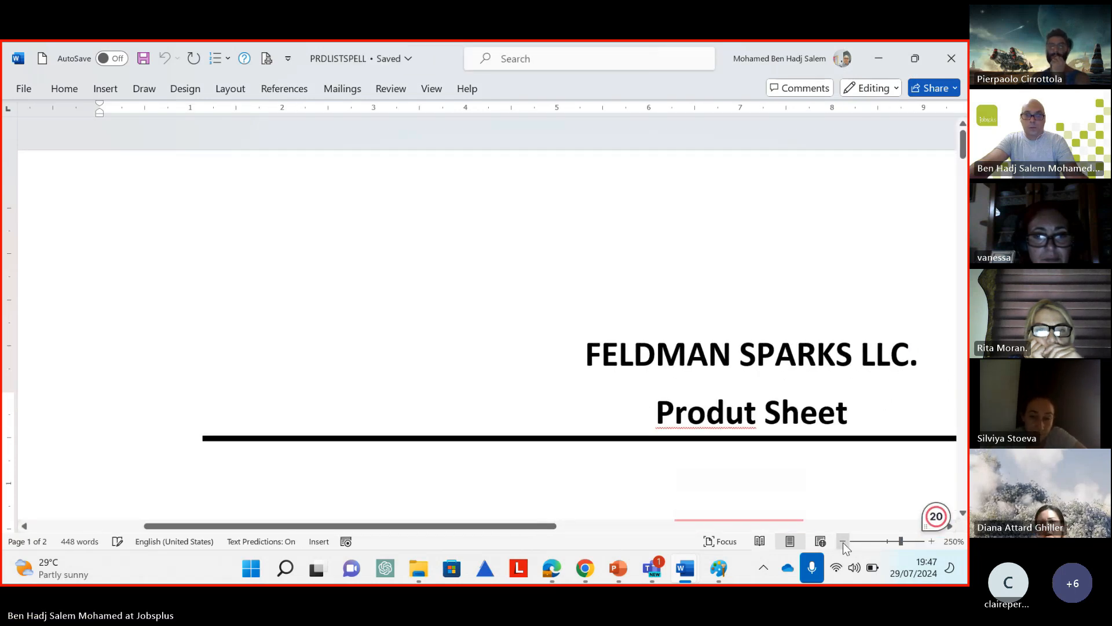
{"action": "left_click", "coordinate": [843, 541]}
{"action": "left_click", "coordinate": [843, 541]}
{"action": "left_click", "coordinate": [843, 541]}
{"action": "left_click", "coordinate": [843, 542]}
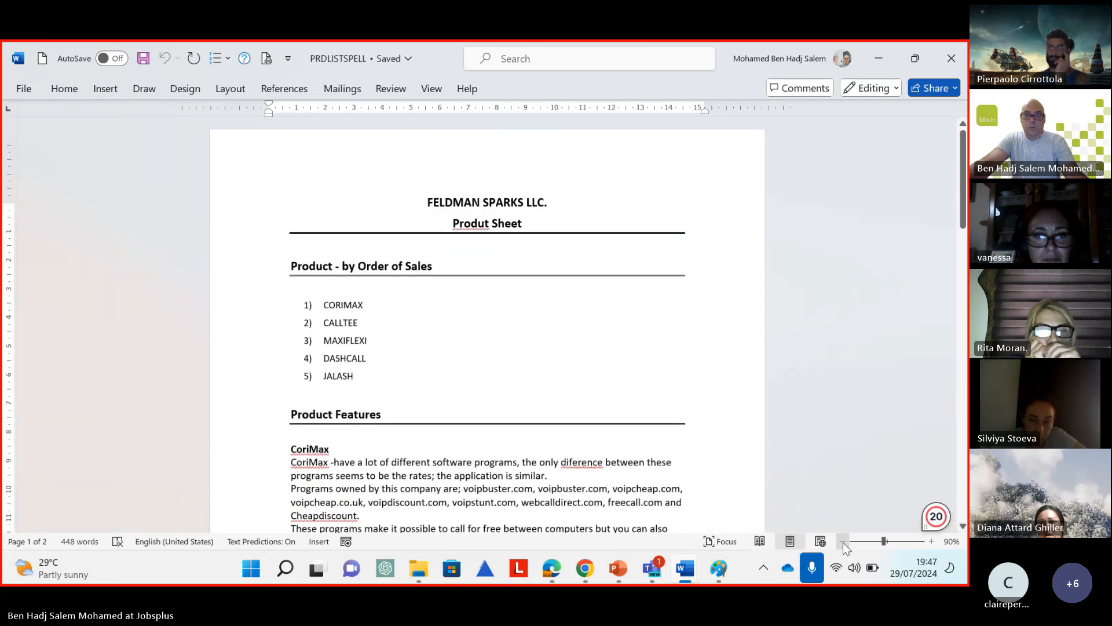
{"action": "left_click", "coordinate": [887, 541]}
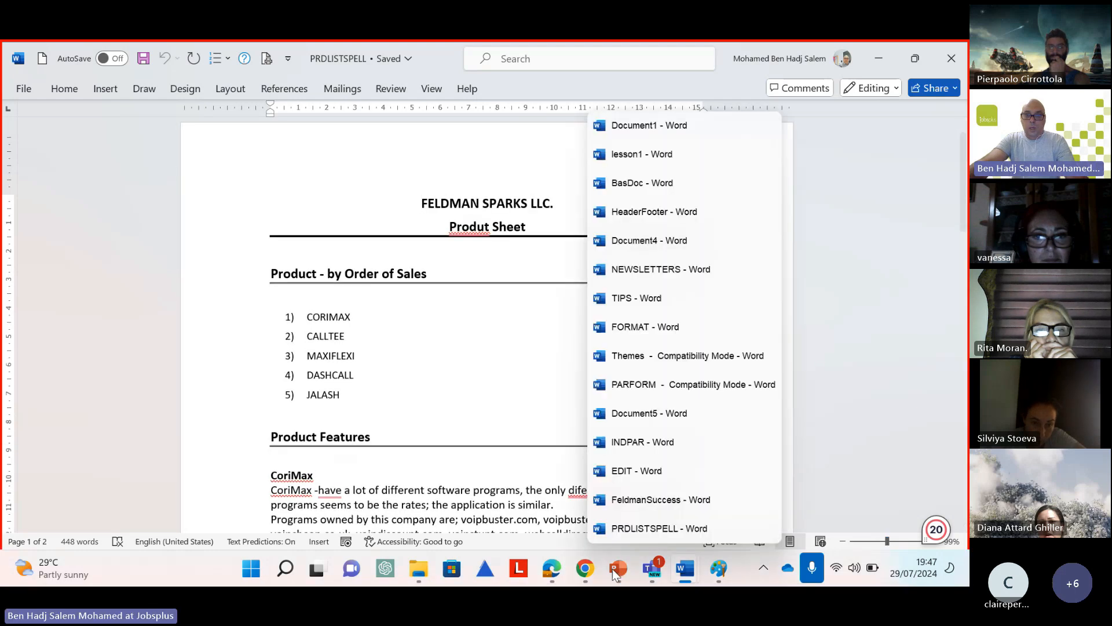
Check the slide 10.3 instructions in the PowerPoint slide show and return to the PRDLISTSPELL document in Word
{"action": "mouse_move", "coordinate": [619, 569]}
{"action": "left_click", "coordinate": [715, 471]}
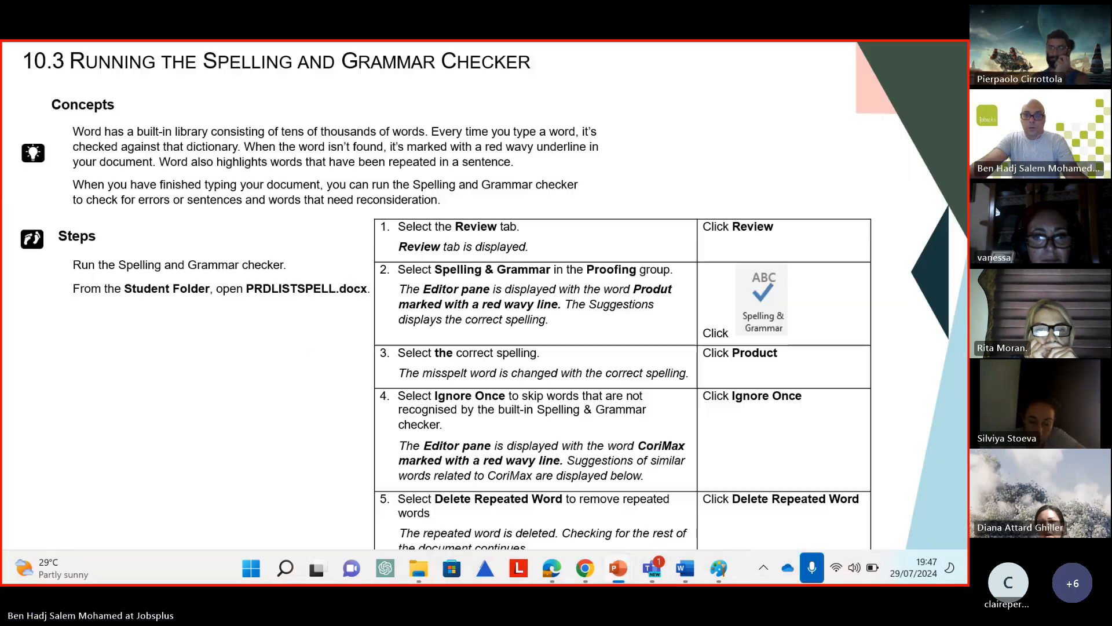
{"action": "key", "text": "Right"}
{"action": "key", "text": "Left"}
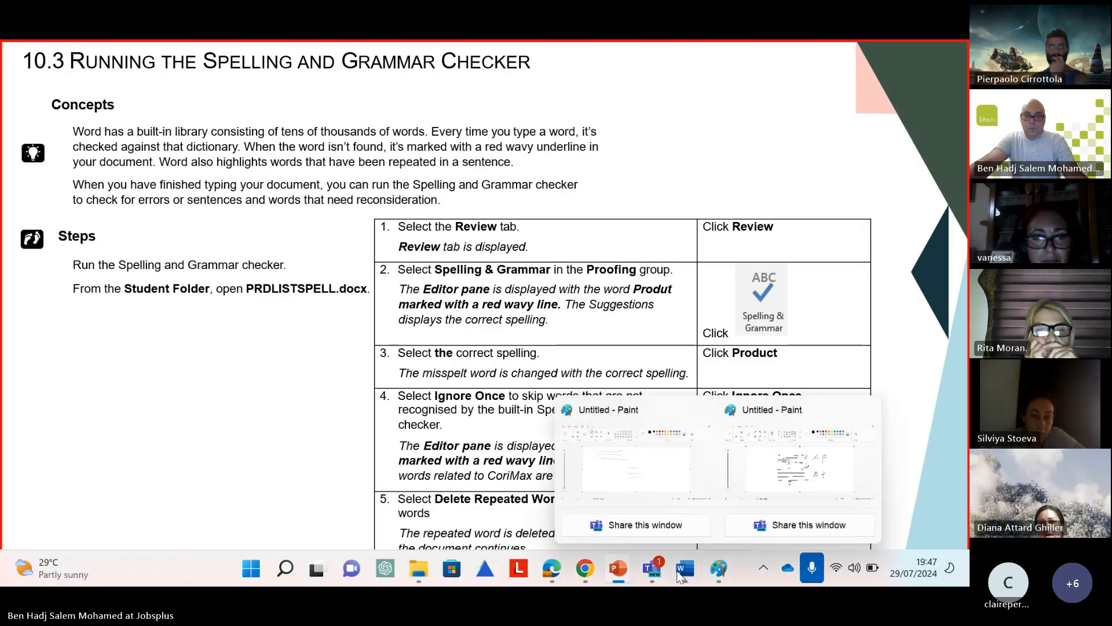
{"action": "mouse_move", "coordinate": [685, 568]}
{"action": "left_click", "coordinate": [676, 532]}
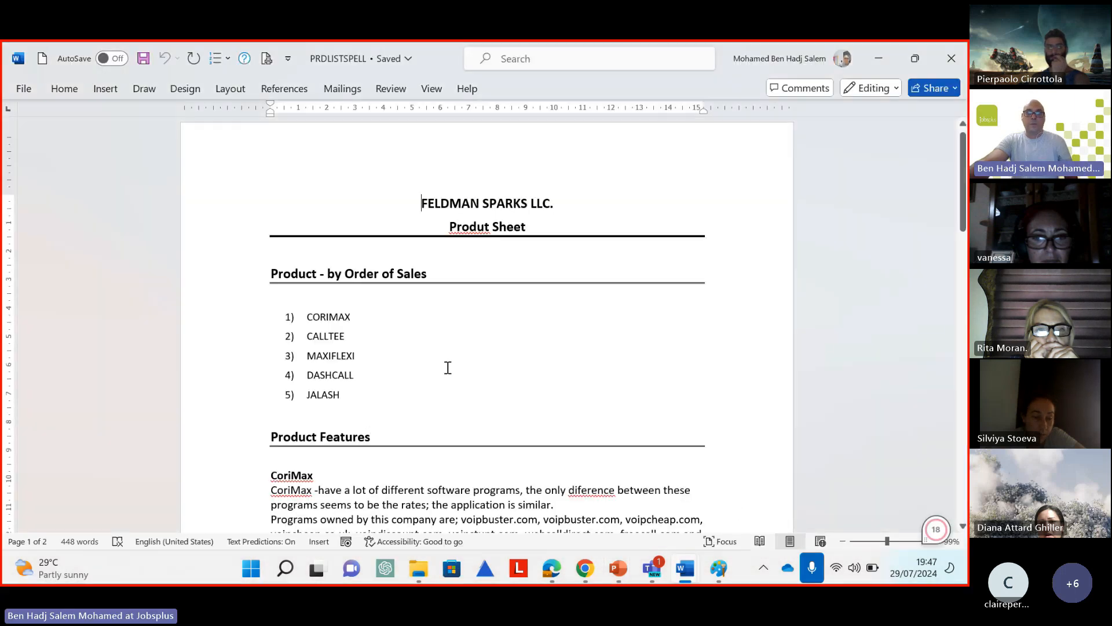
Run the Spelling and Grammar checker on PRDLISTSPELL and correct "Produt" to "Product" in the title
{"action": "scroll", "coordinate": [448, 367], "scroll_direction": "down", "scroll_amount": 1}
{"action": "scroll", "coordinate": [448, 367], "scroll_direction": "down", "scroll_amount": 2}
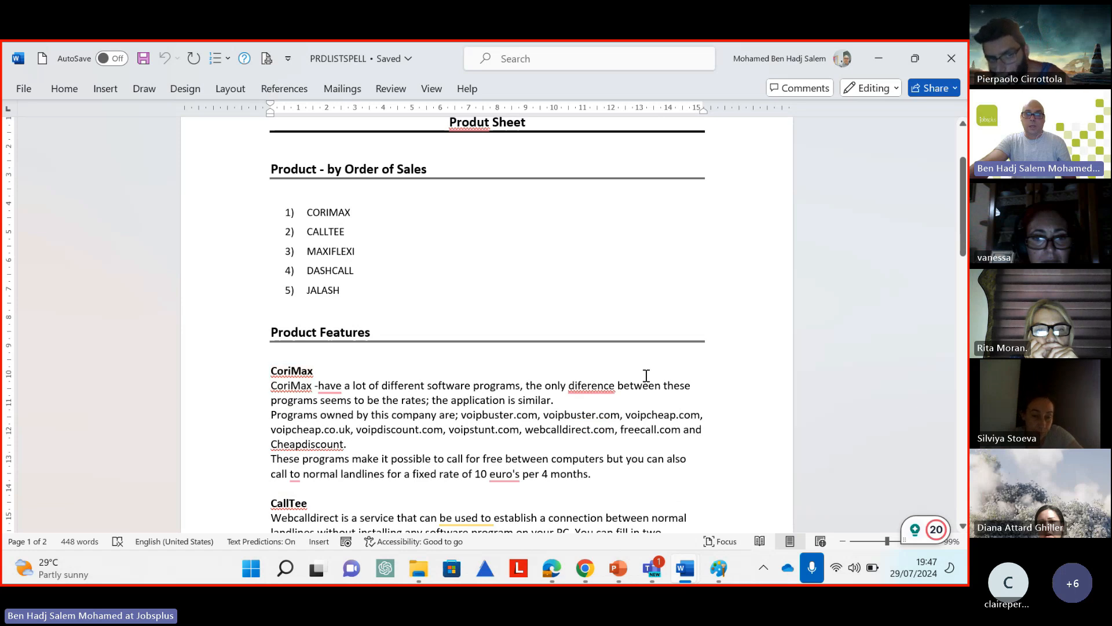
{"action": "scroll", "coordinate": [601, 379], "scroll_direction": "down", "scroll_amount": 3}
{"action": "scroll", "coordinate": [601, 380], "scroll_direction": "up", "scroll_amount": 3}
{"action": "key", "text": "ctrl+Home"}
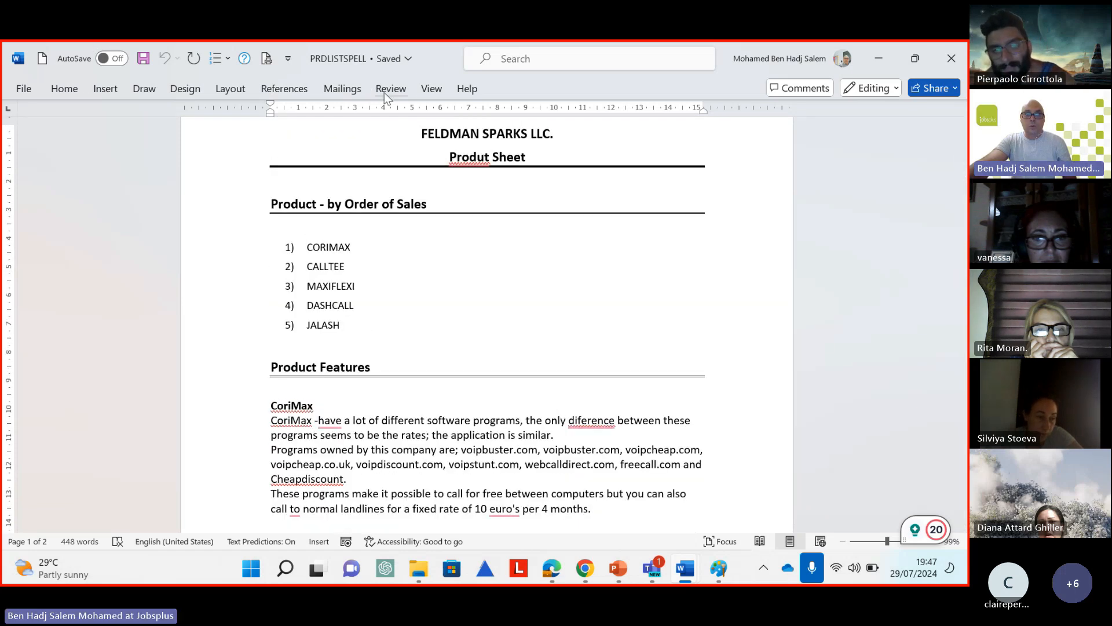
{"action": "left_click", "coordinate": [385, 90]}
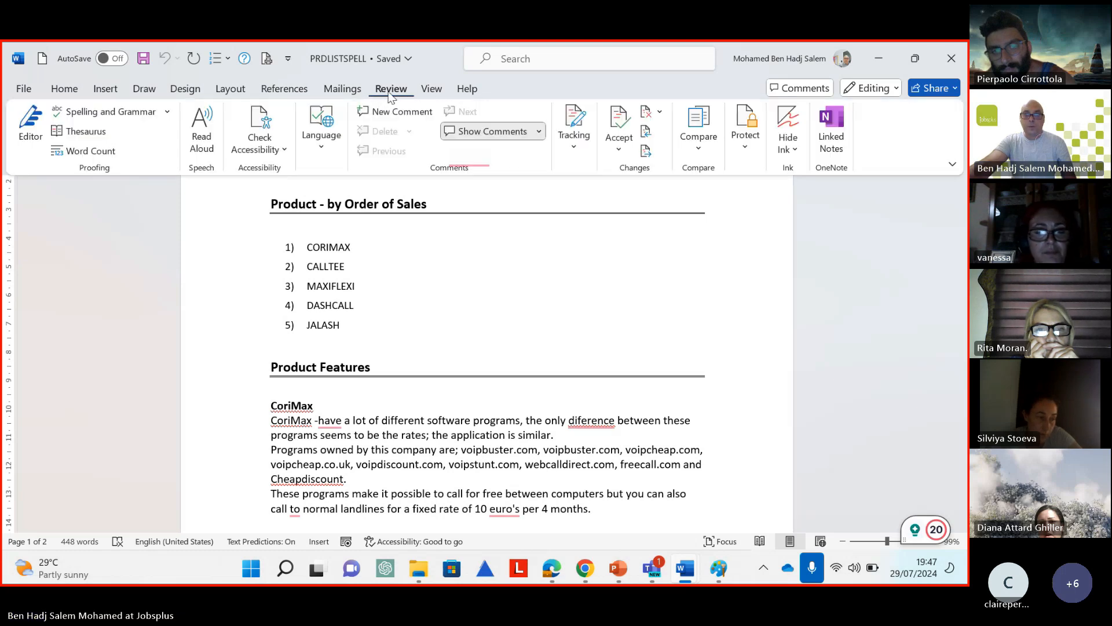
{"action": "left_click", "coordinate": [390, 91]}
{"action": "left_click", "coordinate": [390, 91]}
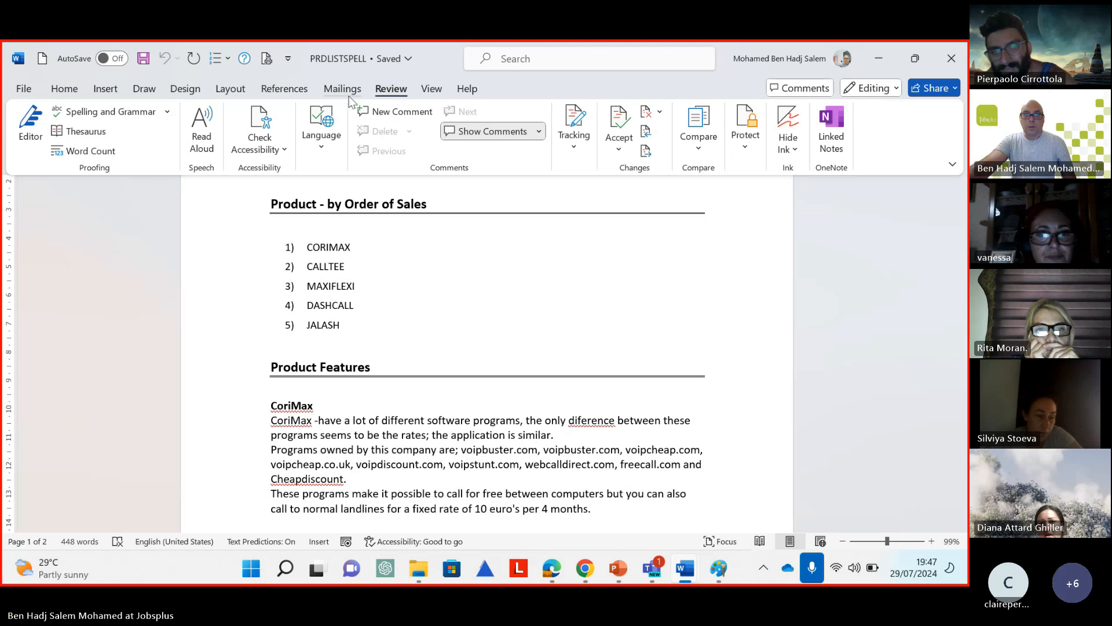
{"action": "left_click", "coordinate": [120, 116]}
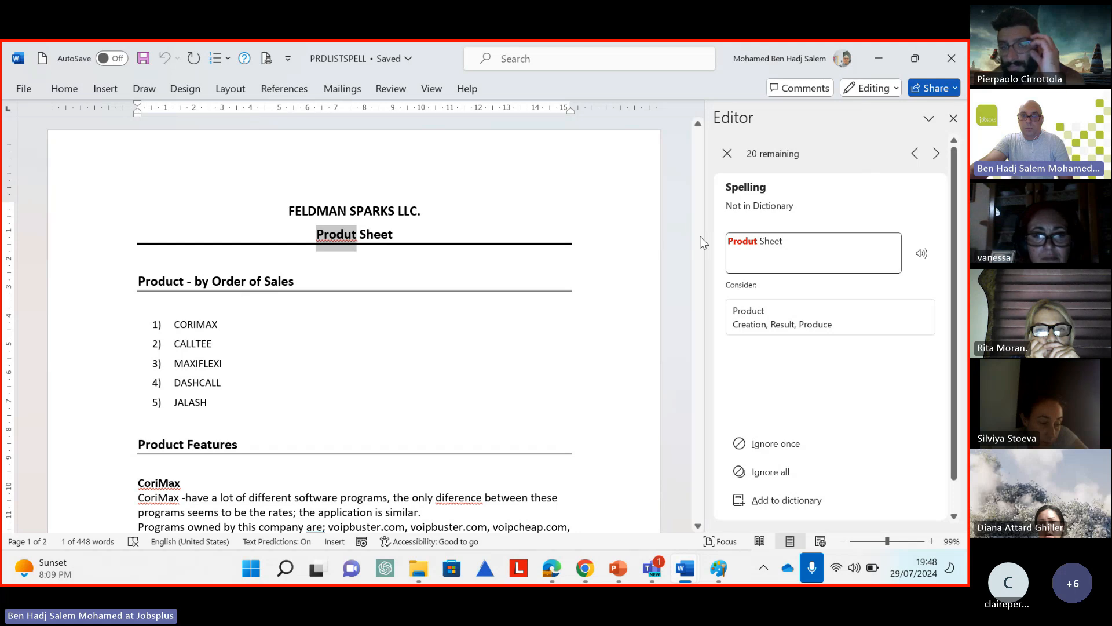
{"action": "left_click", "coordinate": [756, 316]}
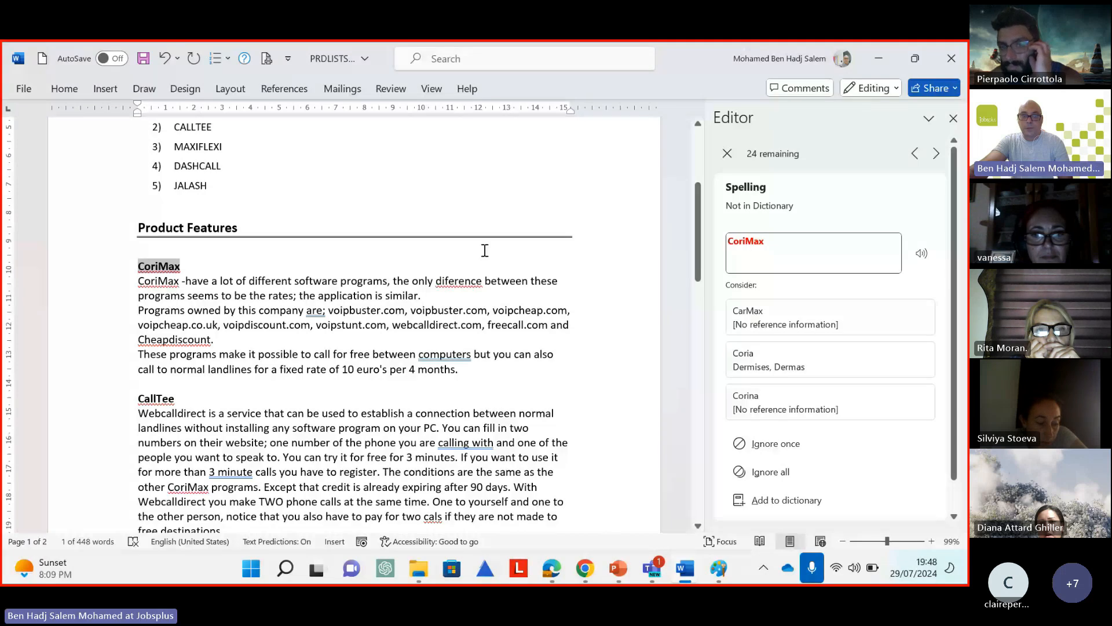
Check the corrected word "Product" in the document title and close the Editor pane
{"action": "scroll", "coordinate": [345, 291], "scroll_direction": "up", "scroll_amount": 4}
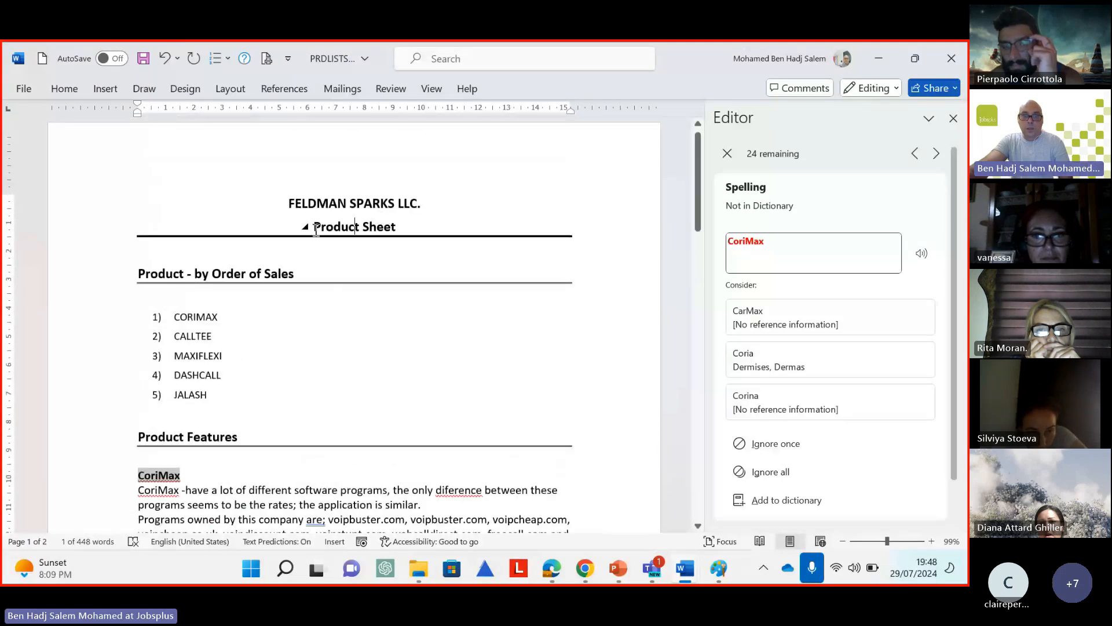
{"action": "double_click", "coordinate": [354, 228]}
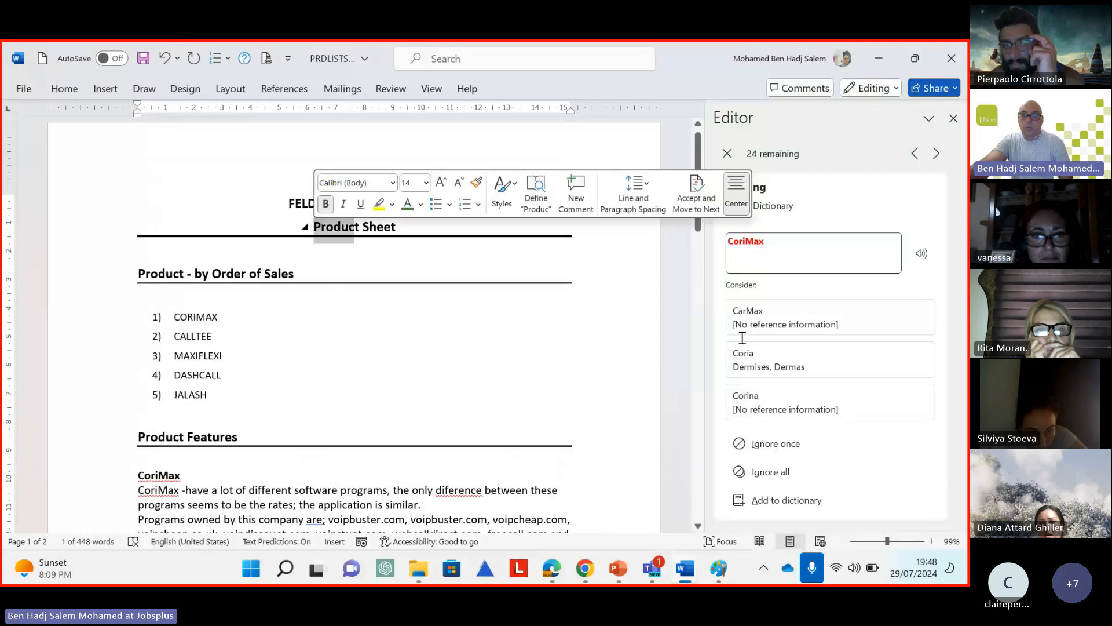
{"action": "left_click", "coordinate": [770, 243]}
{"action": "scroll", "coordinate": [822, 276], "scroll_direction": "up", "scroll_amount": 1}
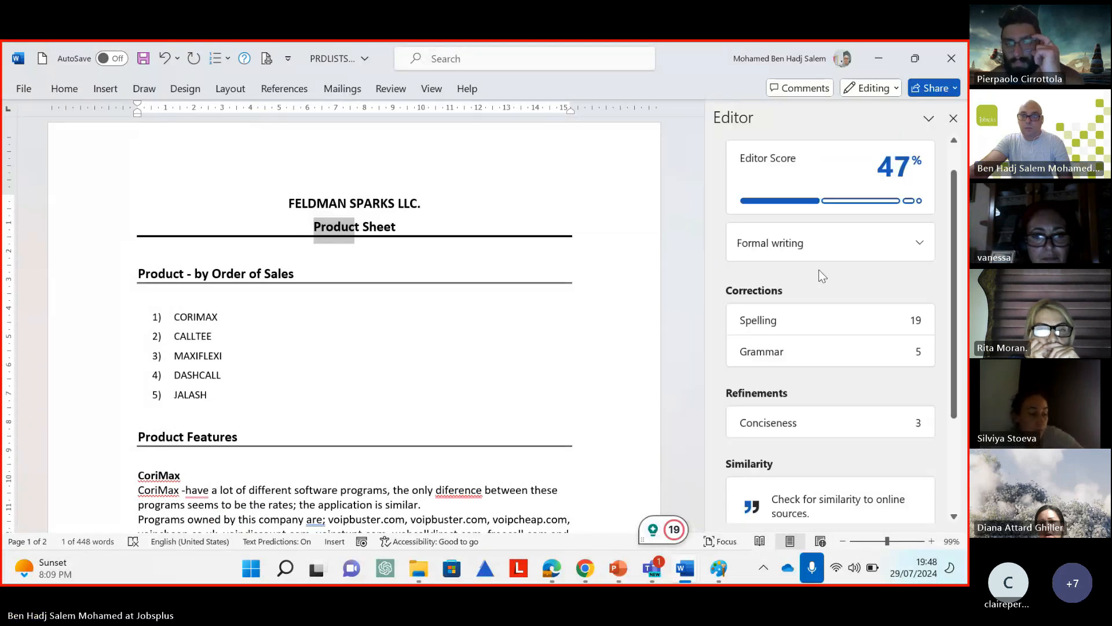
{"action": "left_click", "coordinate": [929, 118]}
{"action": "left_click", "coordinate": [936, 206]}
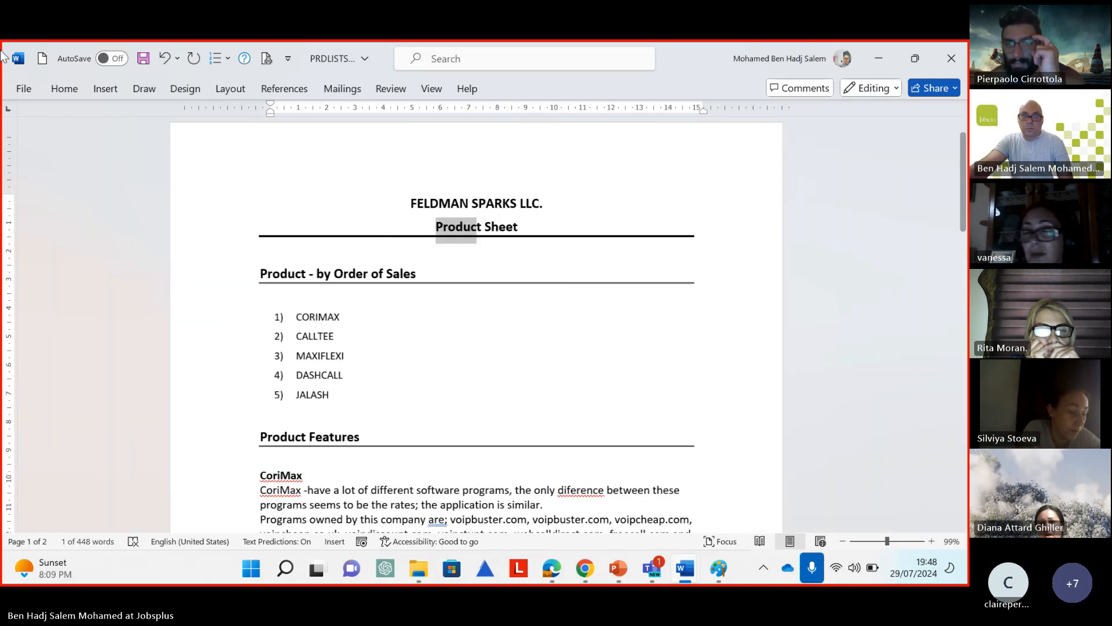
Rerun the Spelling and Grammar checker, try to add CoriMax to the dictionary, and ignore all its occurrences
{"action": "left_click", "coordinate": [392, 88]}
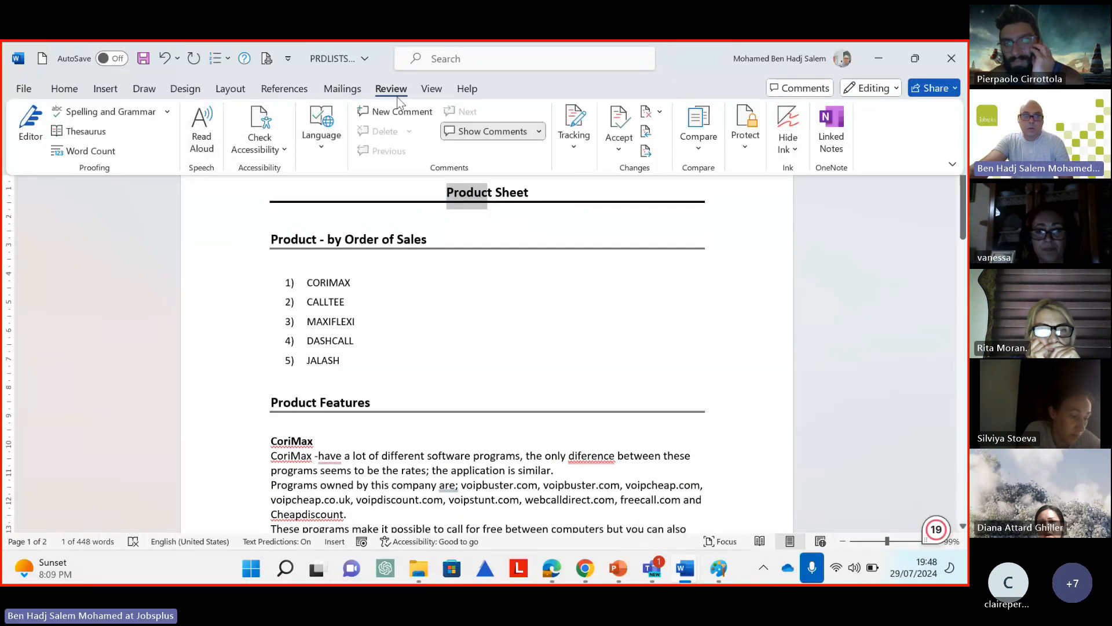
{"action": "left_click", "coordinate": [107, 120]}
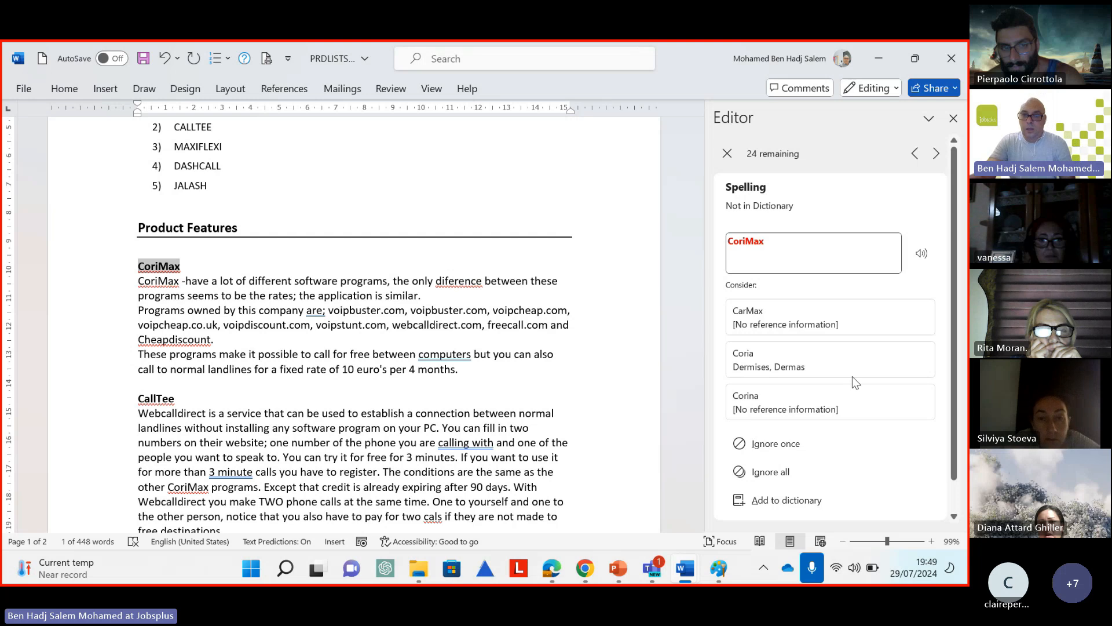
{"action": "left_click", "coordinate": [800, 500]}
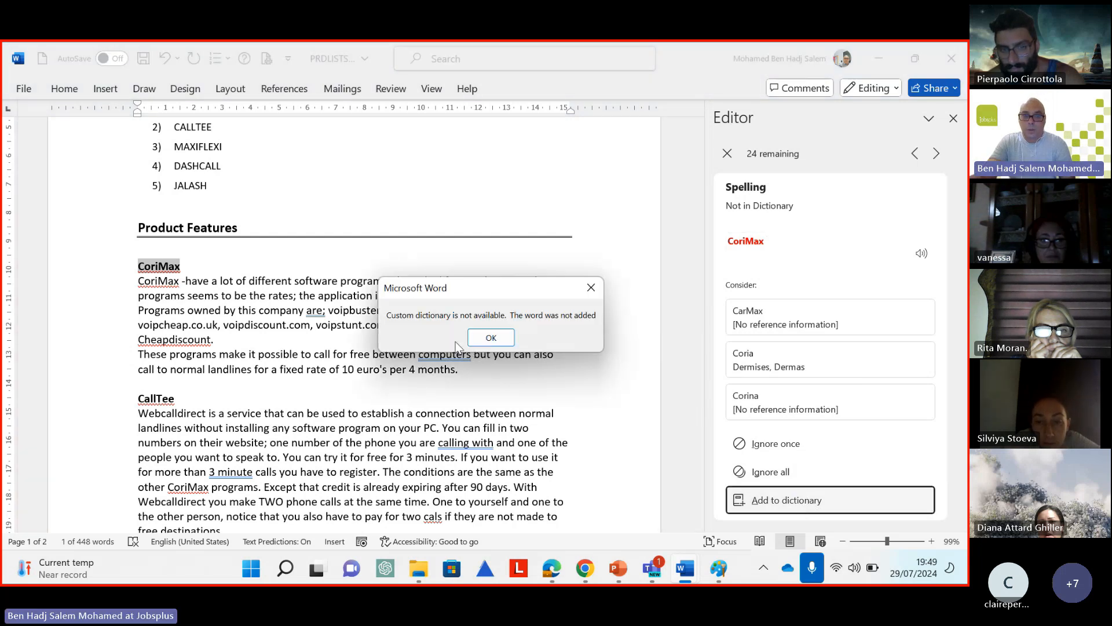
{"action": "left_click", "coordinate": [499, 343]}
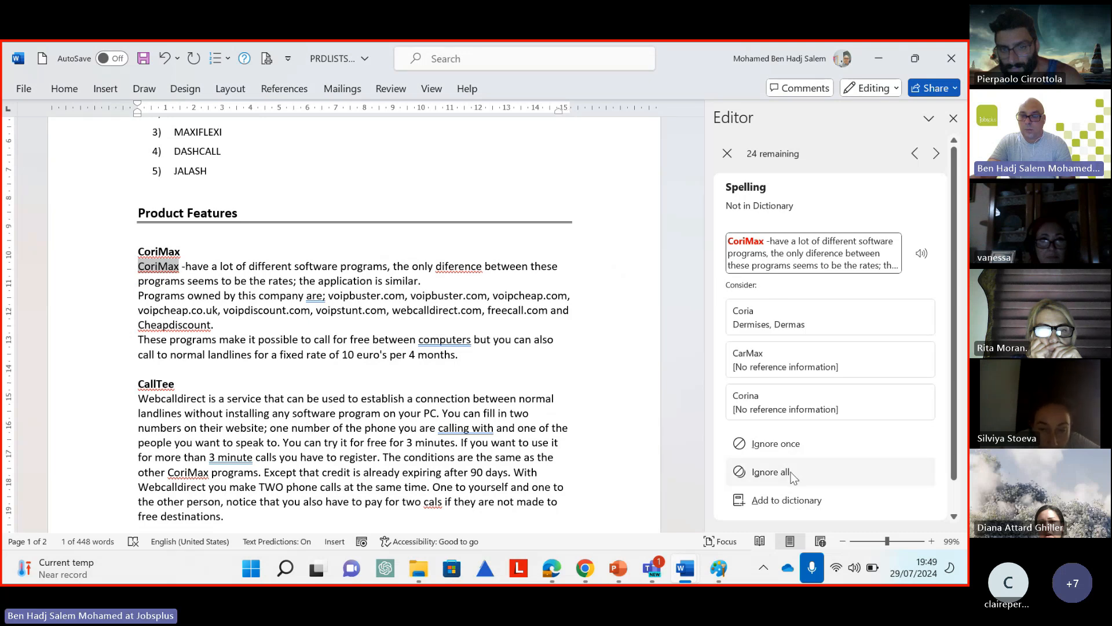
{"action": "left_click", "coordinate": [791, 472]}
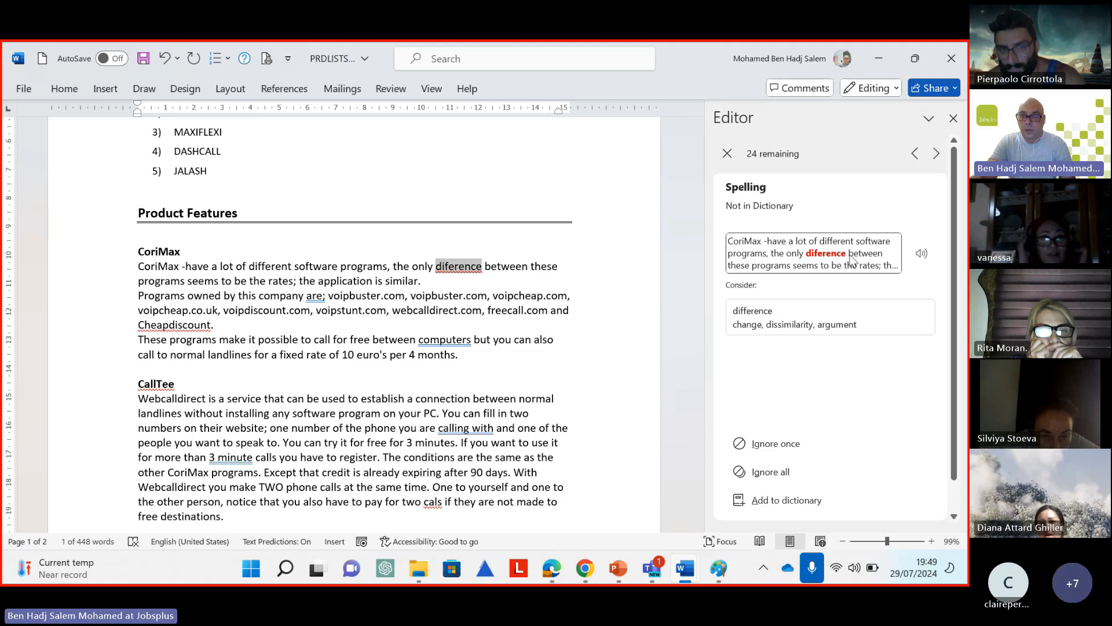
Accept the suggested fixes for "diference", "are;", "Cheapdiscount" and "computers" in the CoriMax section, and ignore the CallTee heading once
{"action": "left_click", "coordinate": [787, 325]}
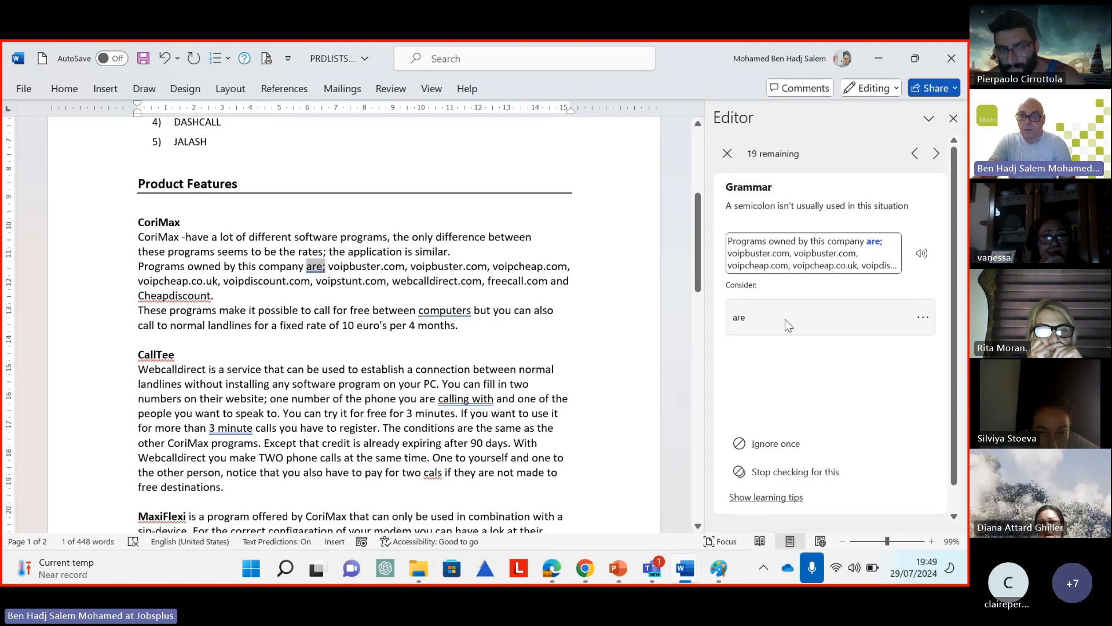
{"action": "left_click", "coordinate": [755, 315]}
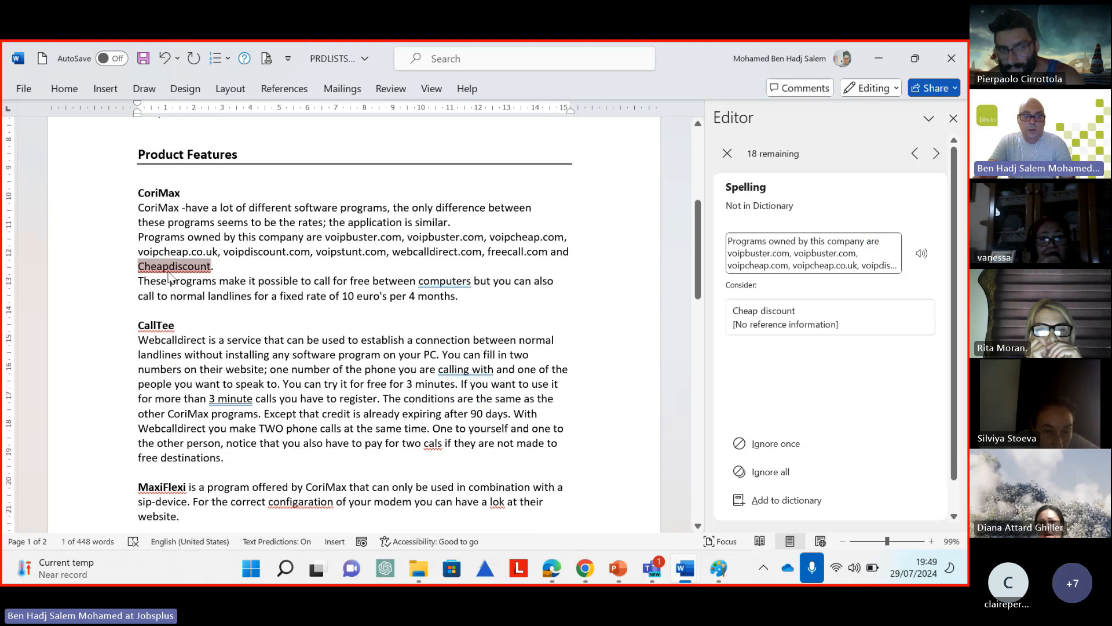
{"action": "left_click", "coordinate": [810, 307]}
{"action": "left_click", "coordinate": [798, 315]}
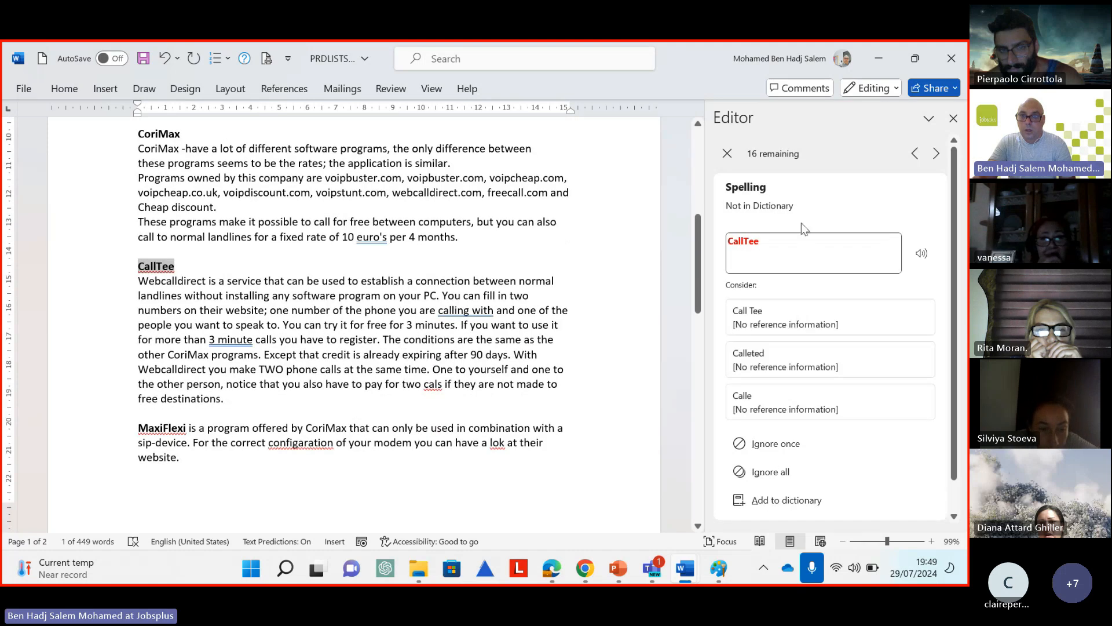
{"action": "left_click", "coordinate": [805, 447]}
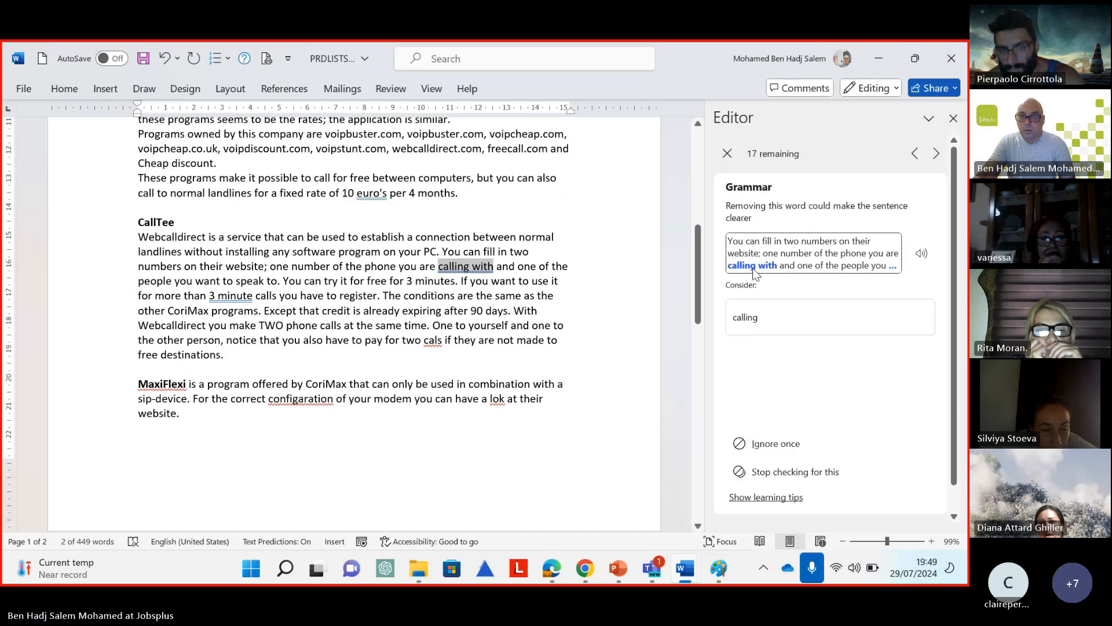
Accept the suggested corrections "calling", "3-minute" and "calls" in the CallTee paragraph
{"action": "left_click", "coordinate": [790, 318]}
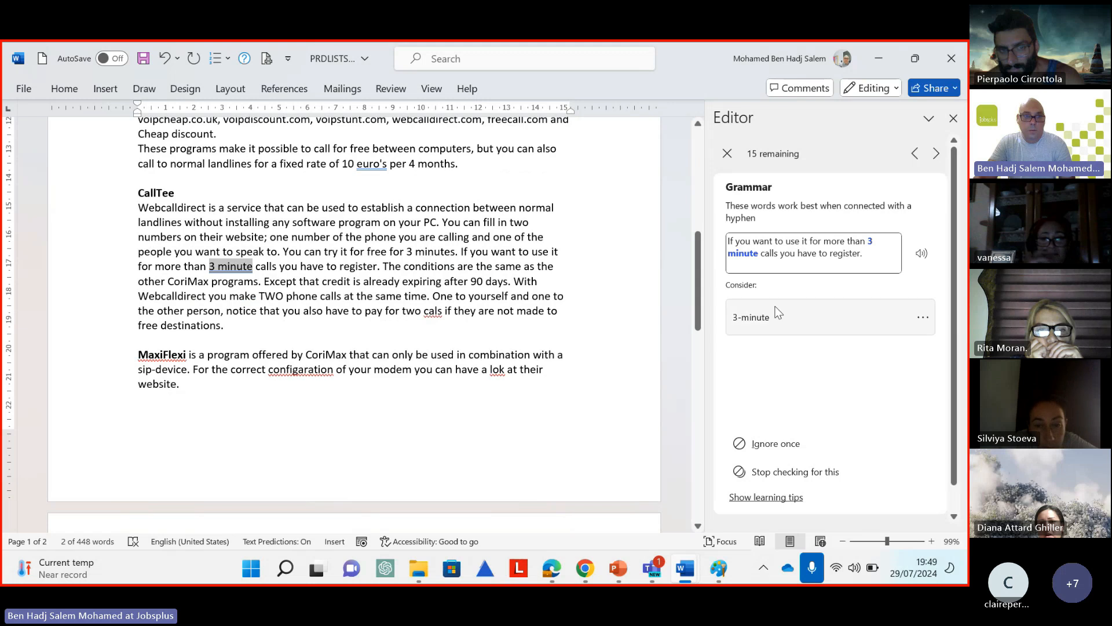
{"action": "left_click", "coordinate": [780, 316]}
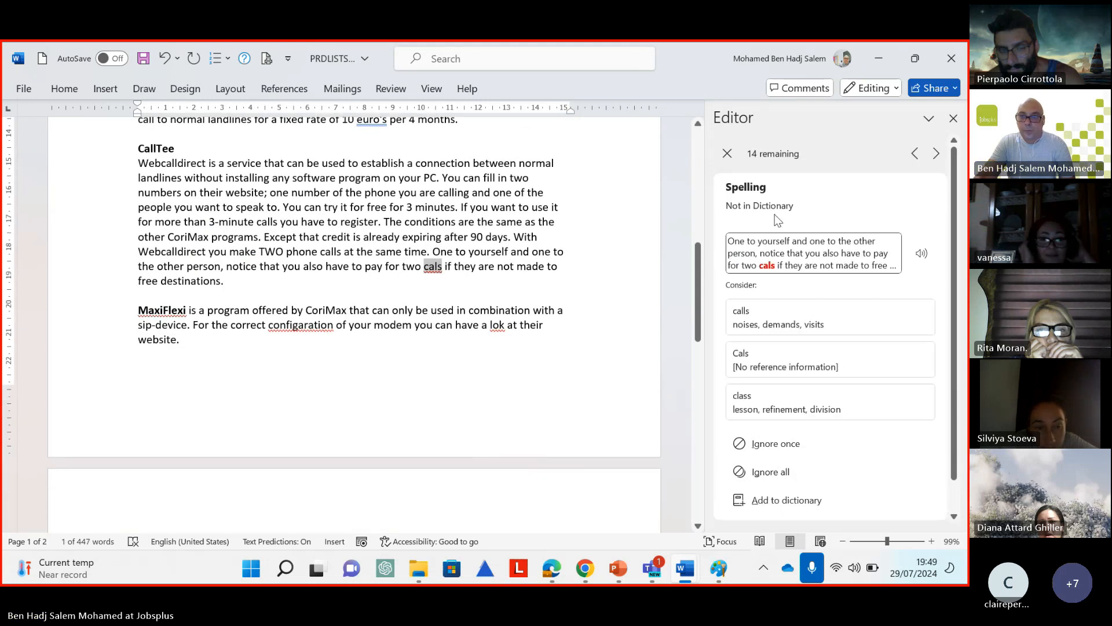
{"action": "left_click", "coordinate": [770, 314]}
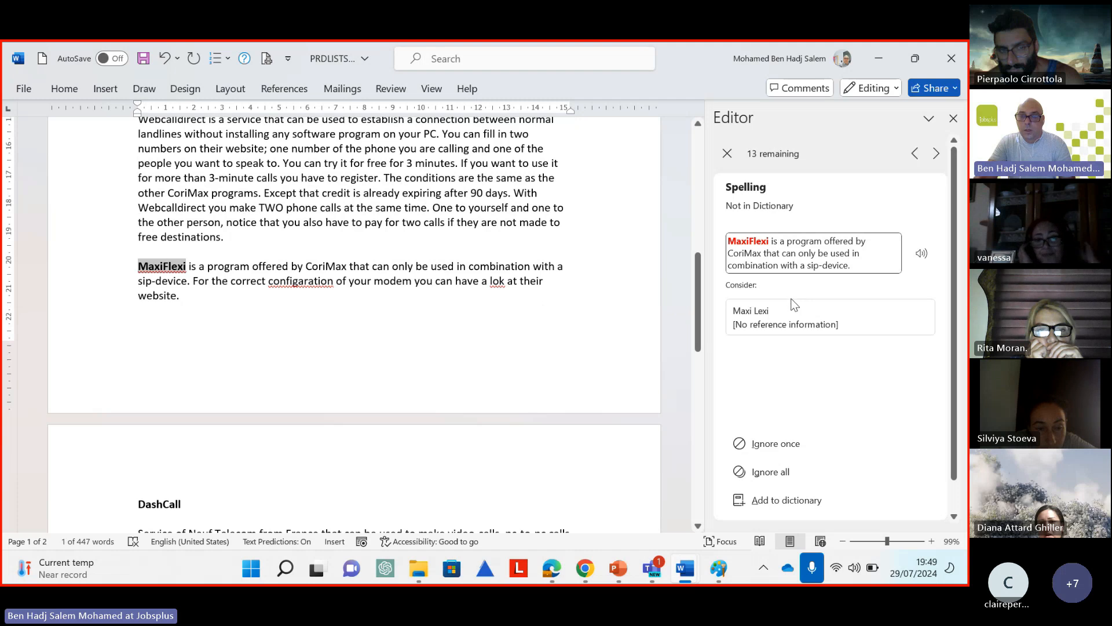
Ignore MaxiFlexi once and accept the corrections "configuration" and "look" in the MaxiFlexi paragraph
{"action": "scroll", "coordinate": [512, 326], "scroll_direction": "up", "scroll_amount": 3}
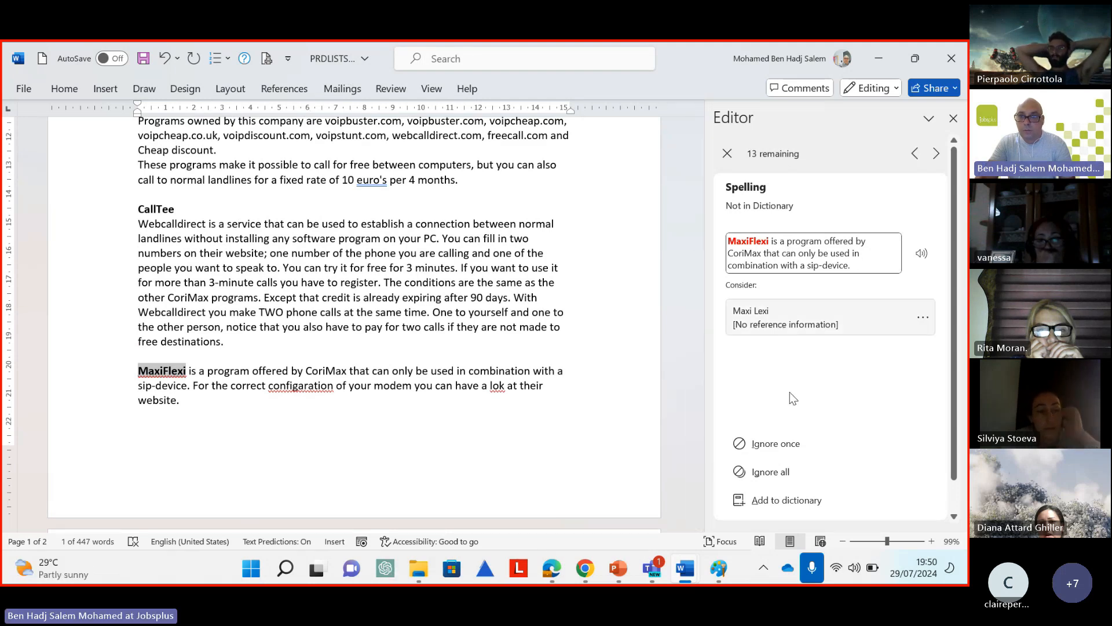
{"action": "left_click", "coordinate": [789, 445]}
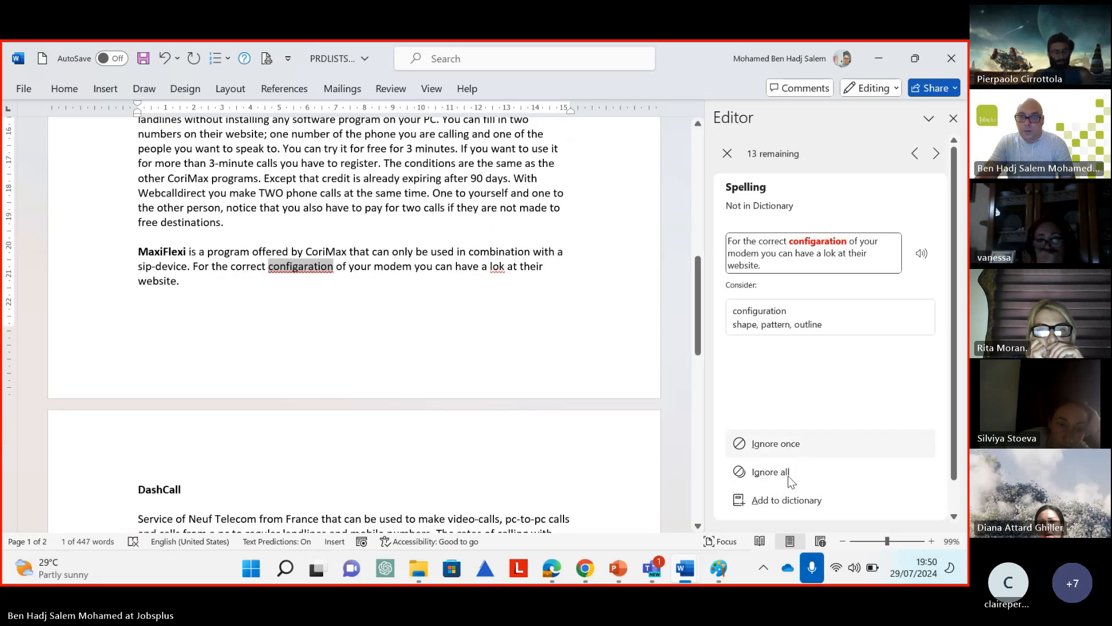
{"action": "left_click", "coordinate": [799, 322]}
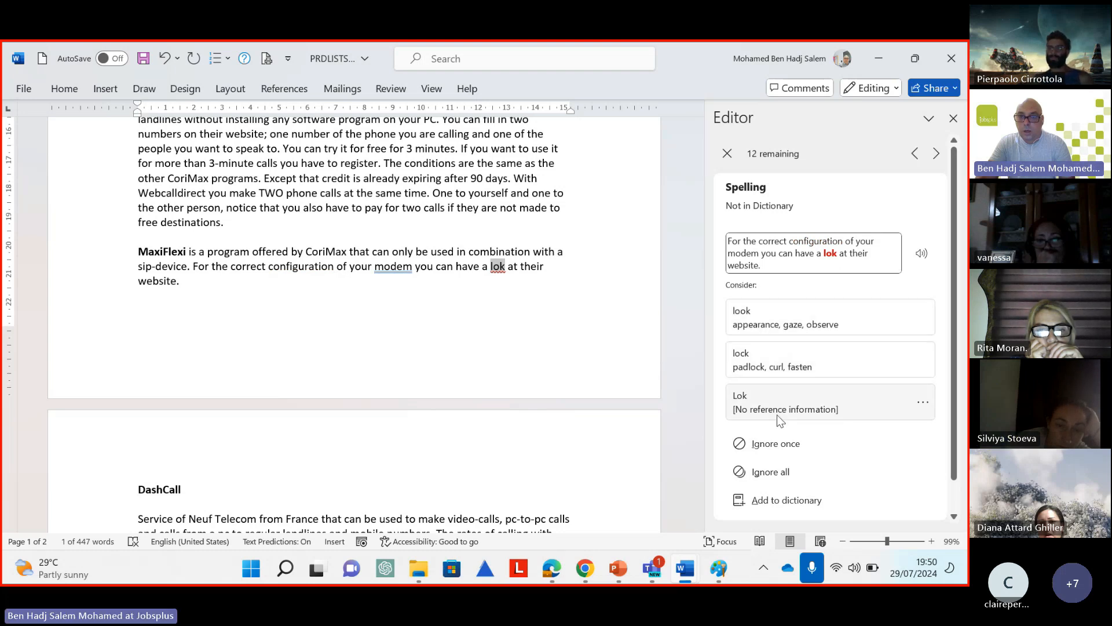
{"action": "left_click", "coordinate": [797, 318]}
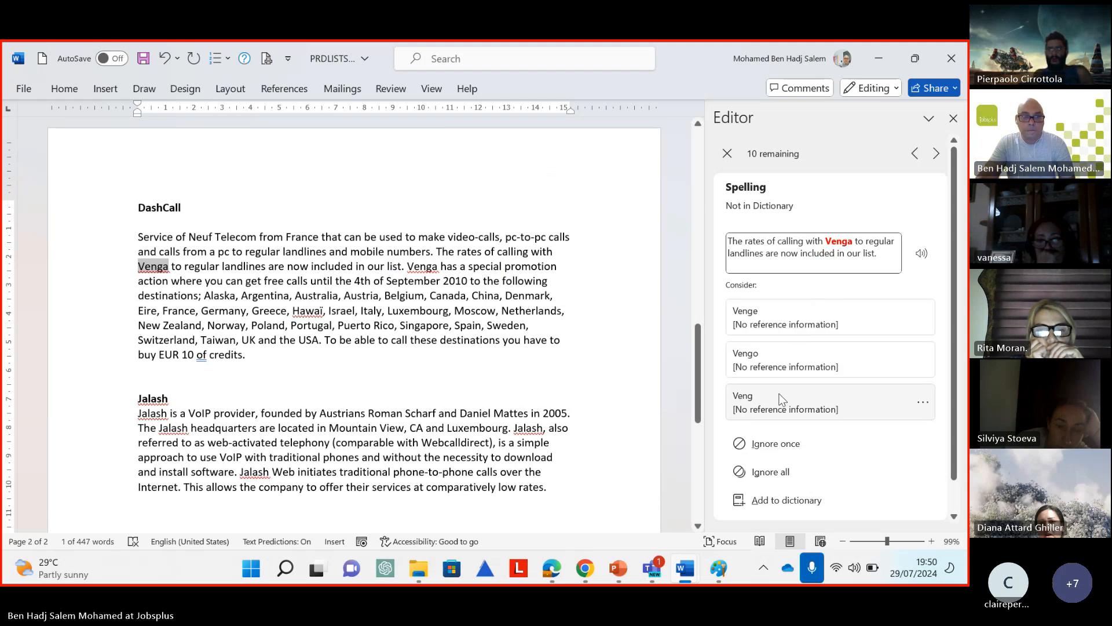
In the DashCall paragraph, replace both "Venga" words with "Venge", correct "Hawaï" to "Hawaii", and change "of" to "in" before "credits"
{"action": "left_click", "coordinate": [787, 318]}
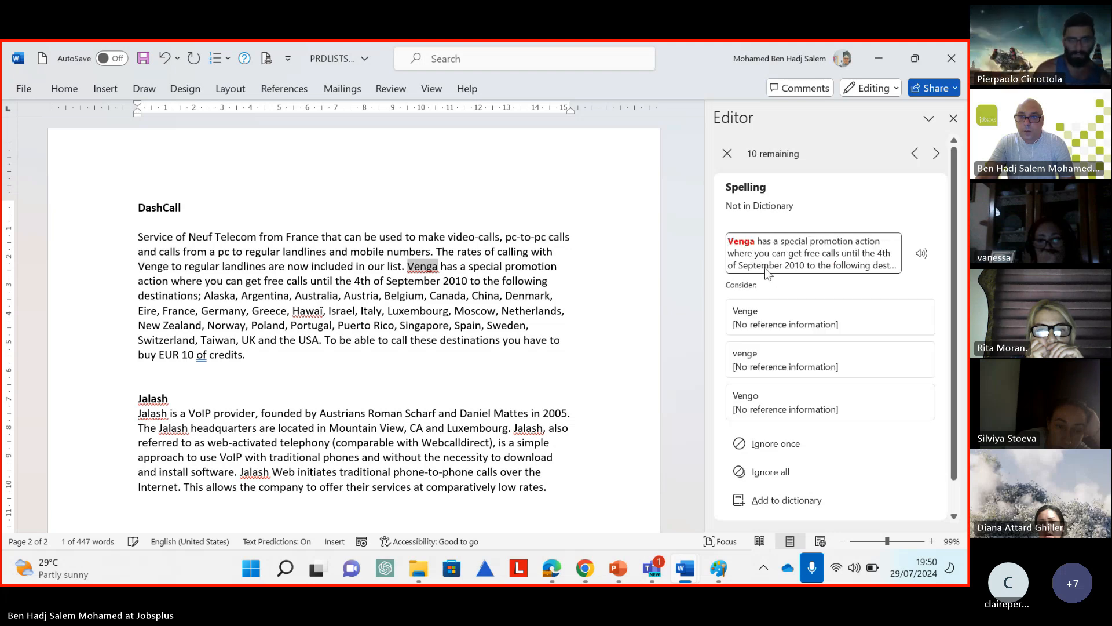
{"action": "left_click", "coordinate": [787, 317]}
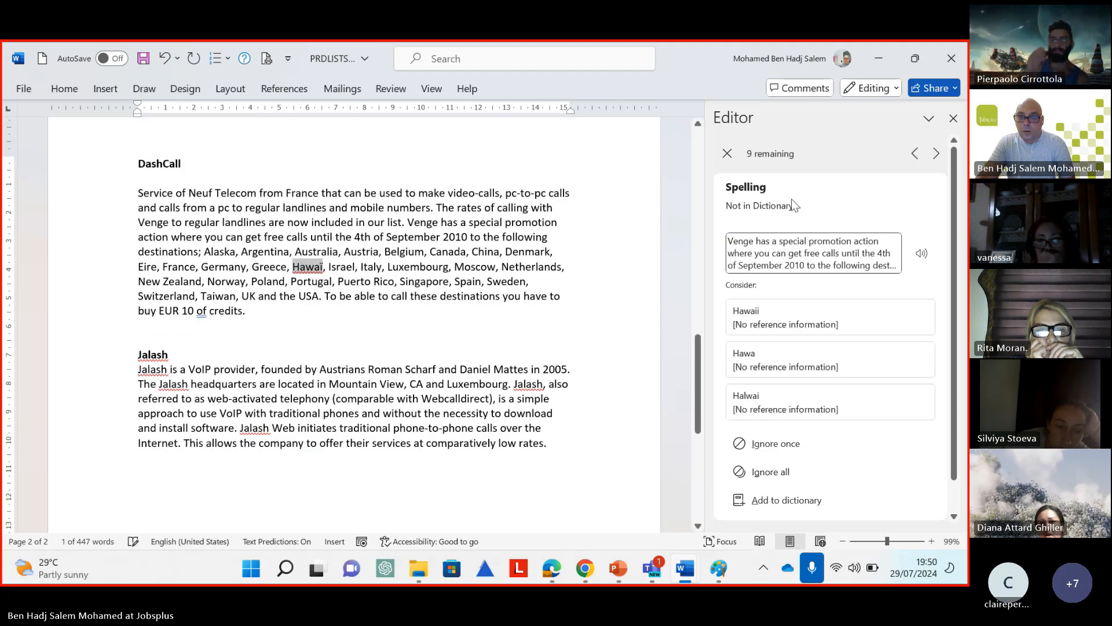
{"action": "left_click", "coordinate": [780, 318]}
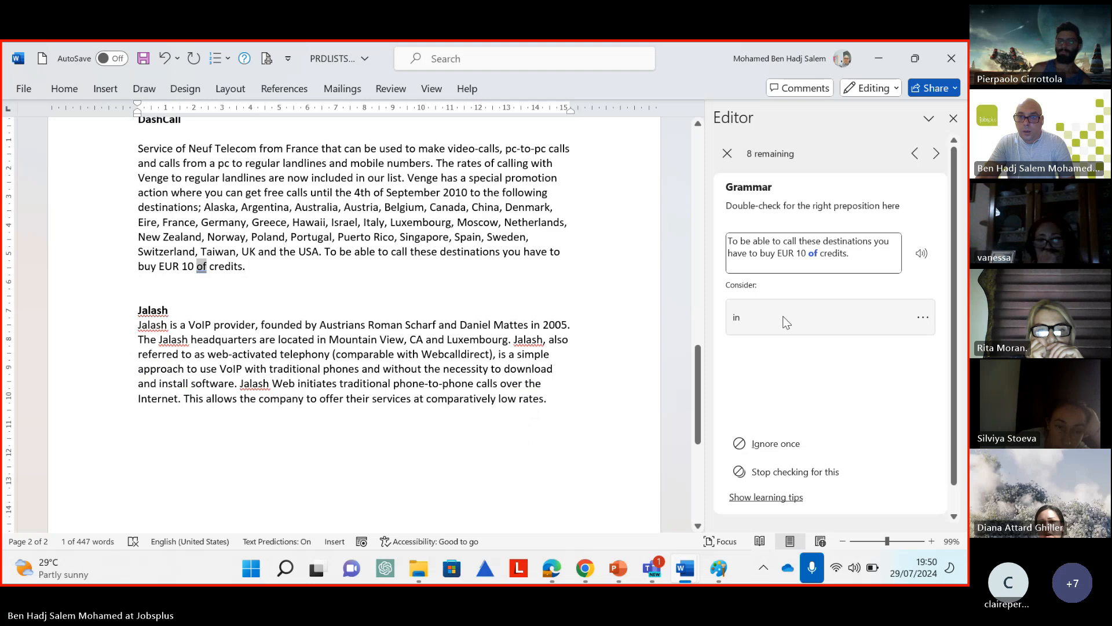
{"action": "left_click", "coordinate": [783, 319]}
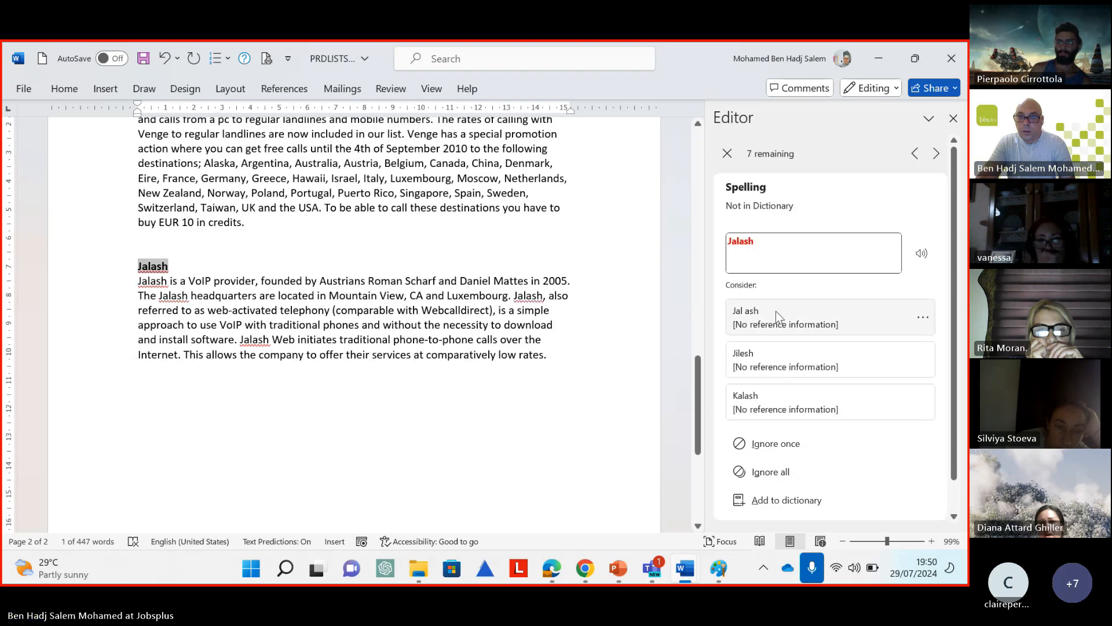
Ignore all occurrences of Jalash, accept "euros" and "modem," to finish the check, and look over the Editor summary
{"action": "left_click", "coordinate": [802, 465]}
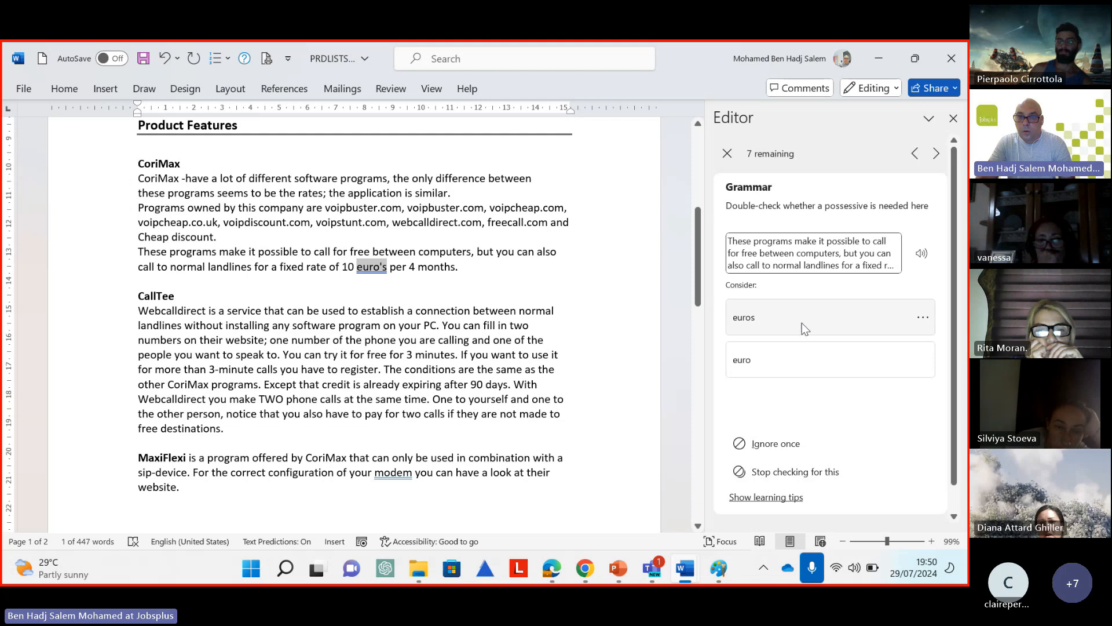
{"action": "left_click", "coordinate": [802, 323]}
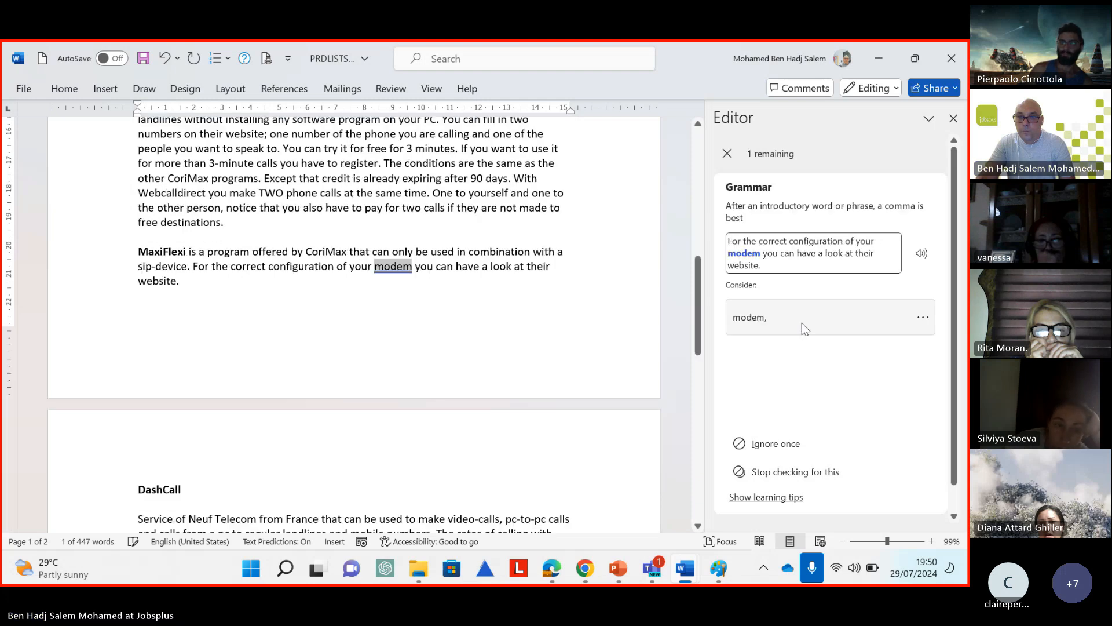
{"action": "left_click", "coordinate": [802, 322]}
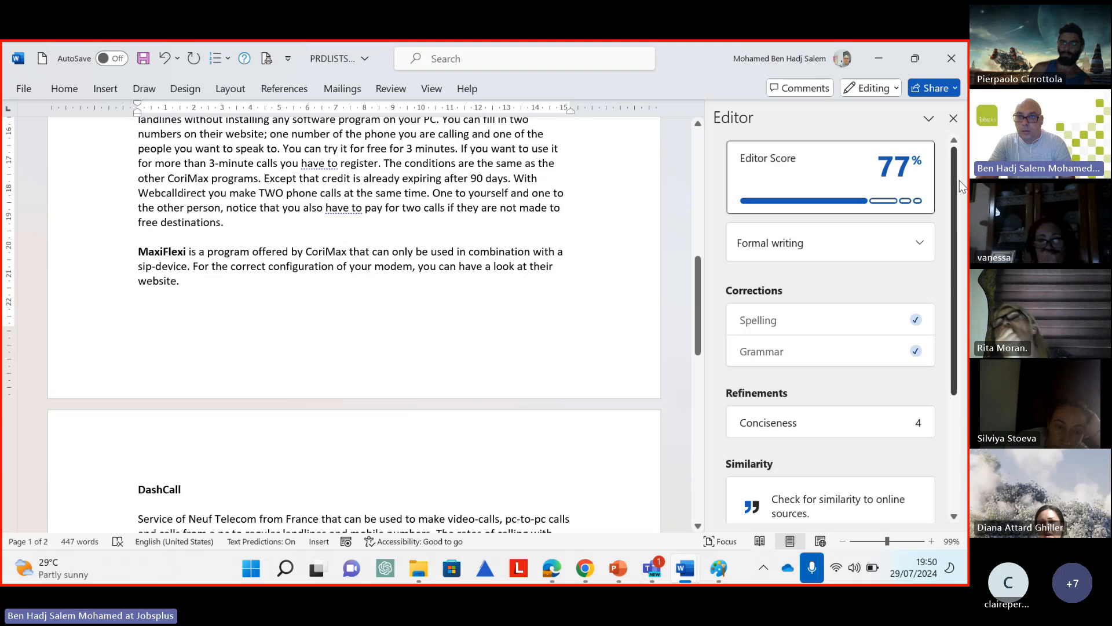
{"action": "scroll", "coordinate": [850, 399], "scroll_direction": "down", "scroll_amount": 3}
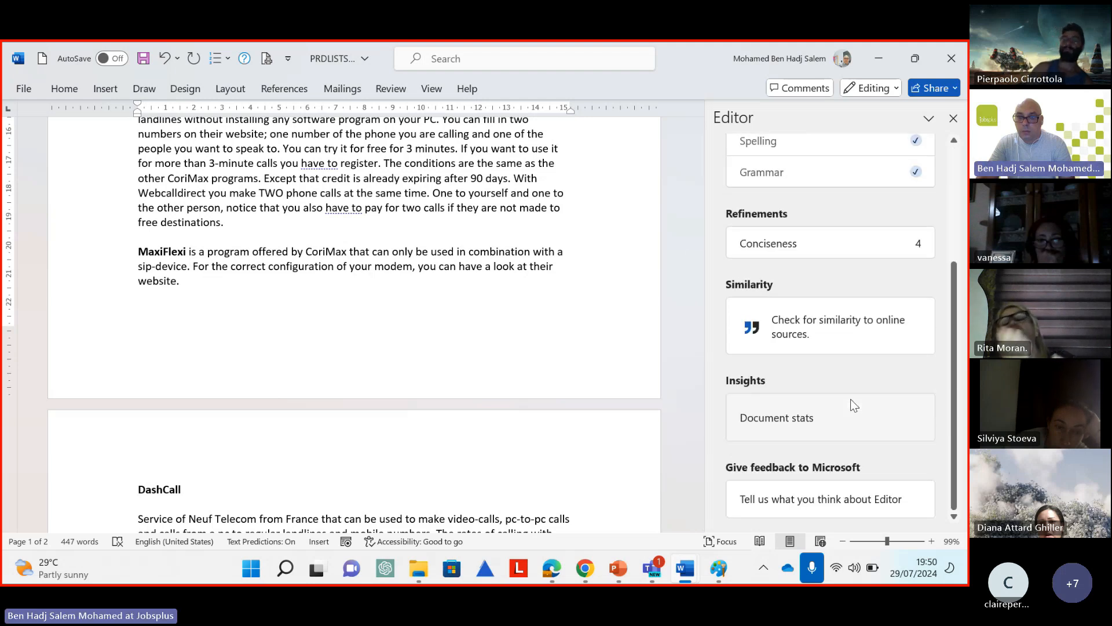
{"action": "scroll", "coordinate": [850, 398], "scroll_direction": "up", "scroll_amount": 3}
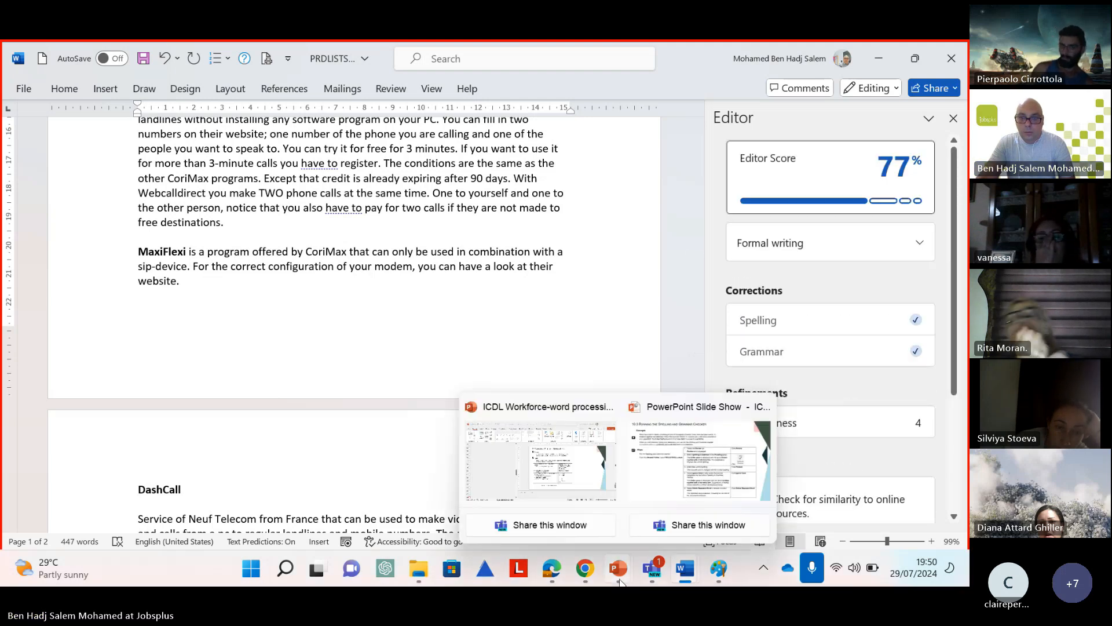
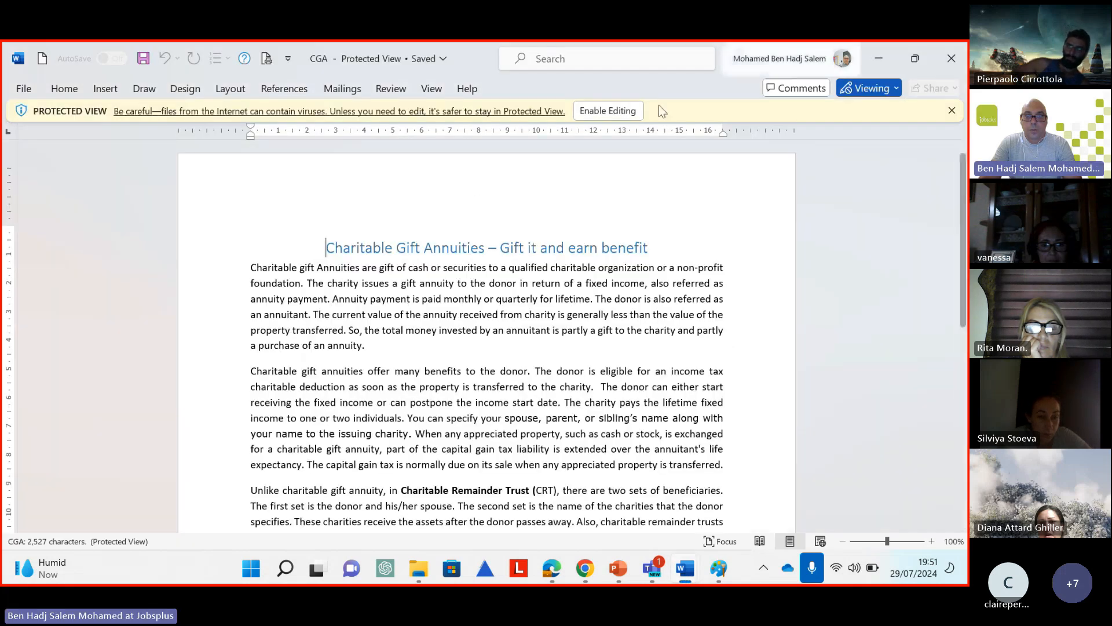
Enable editing in CGA, check the Using Find instructions in the PowerPoint slide show, and return to CGA in Word
{"action": "left_click", "coordinate": [635, 111]}
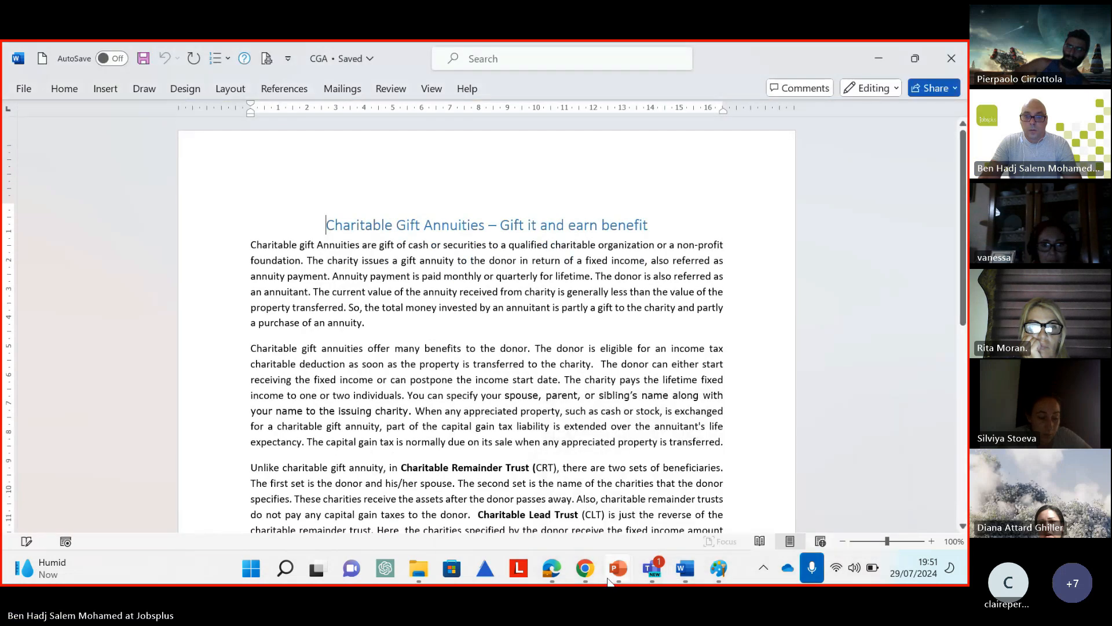
{"action": "left_click", "coordinate": [621, 569]}
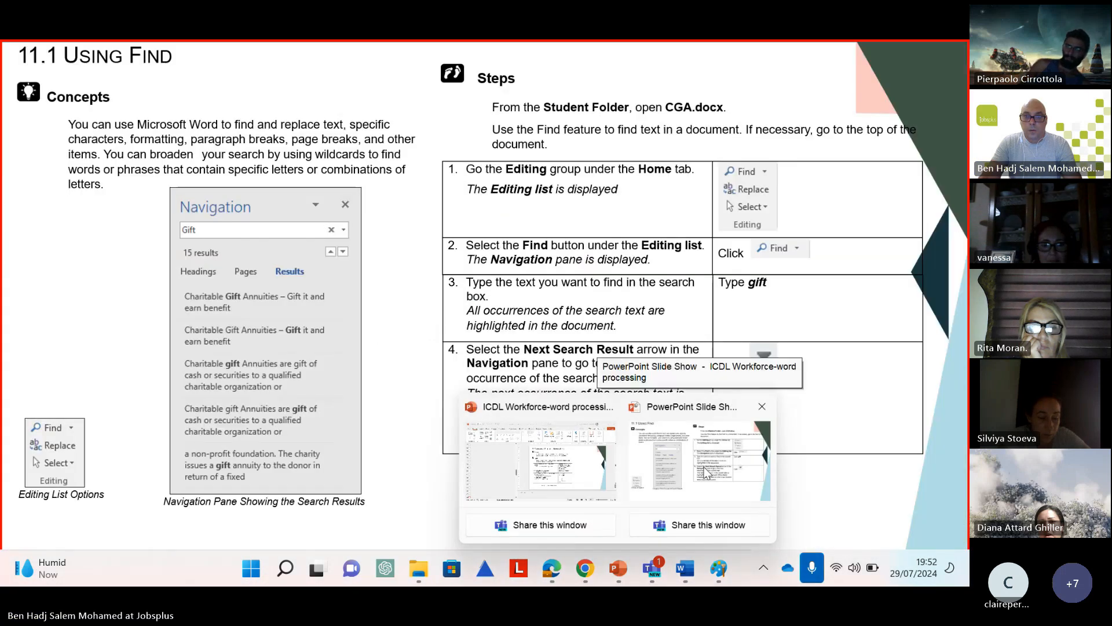
{"action": "left_click", "coordinate": [699, 461]}
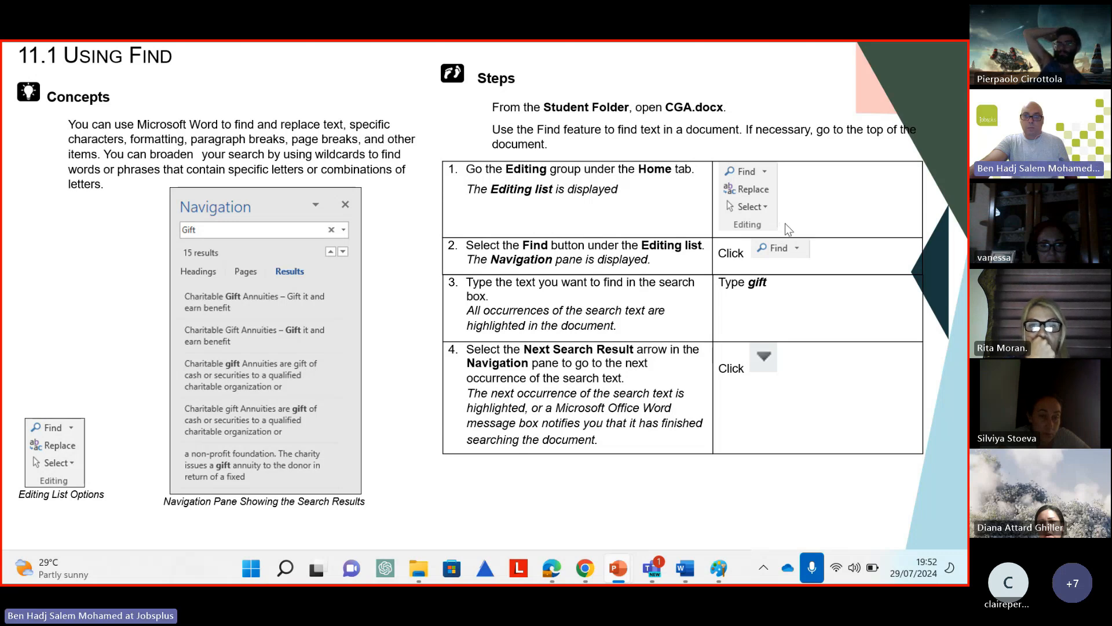
{"action": "left_click", "coordinate": [688, 573]}
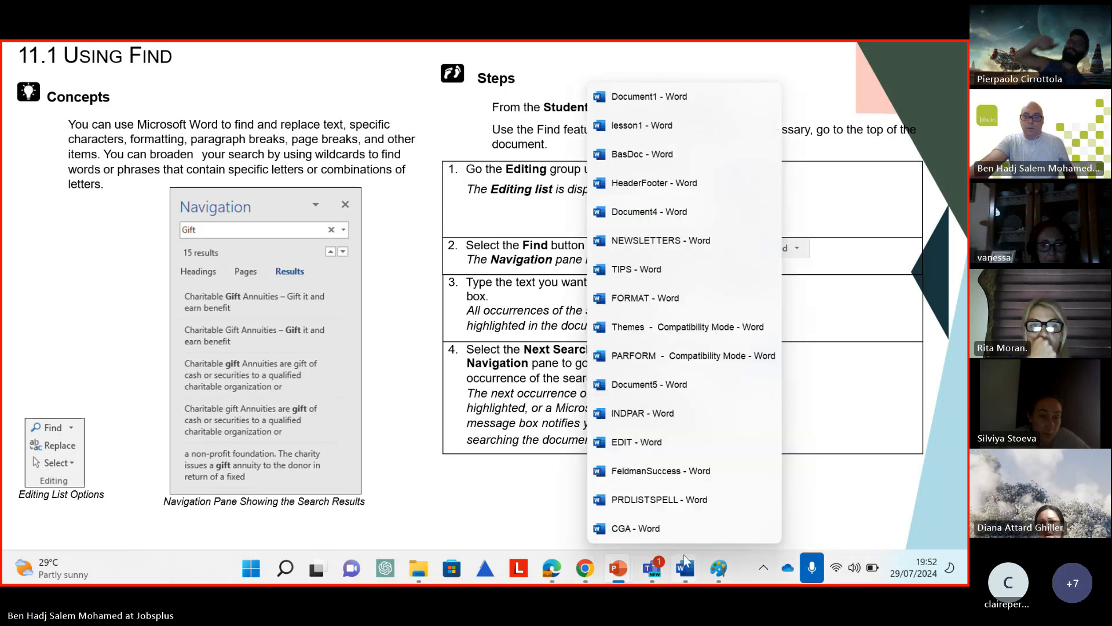
{"action": "left_click", "coordinate": [688, 532]}
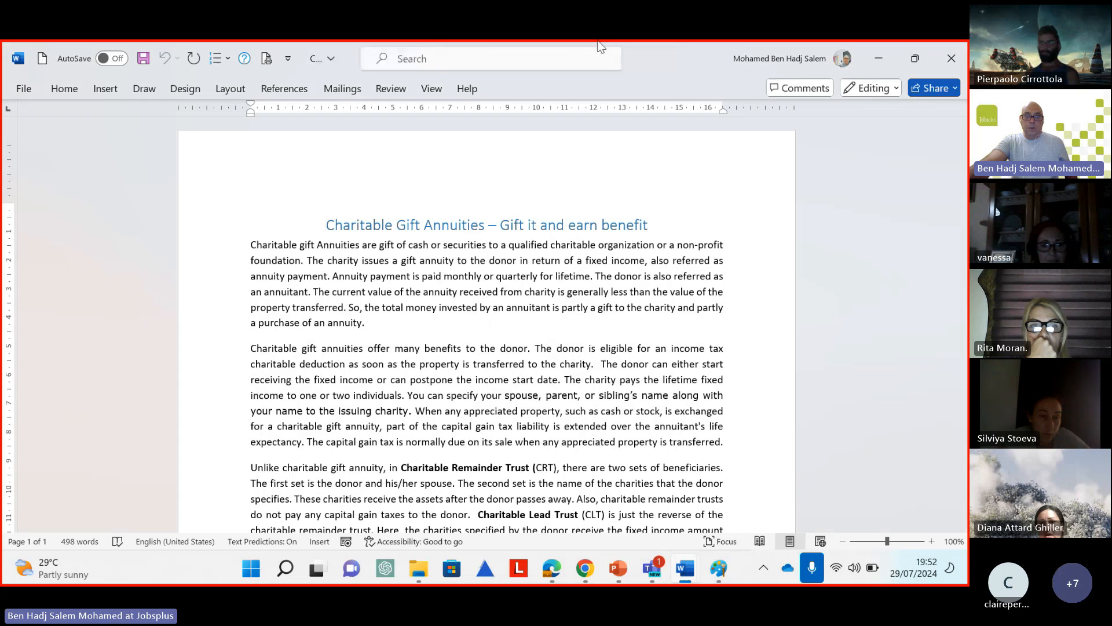
Find all occurrences of "gift" in the CGA document and look through the highlighted matches
{"action": "left_click", "coordinate": [75, 89]}
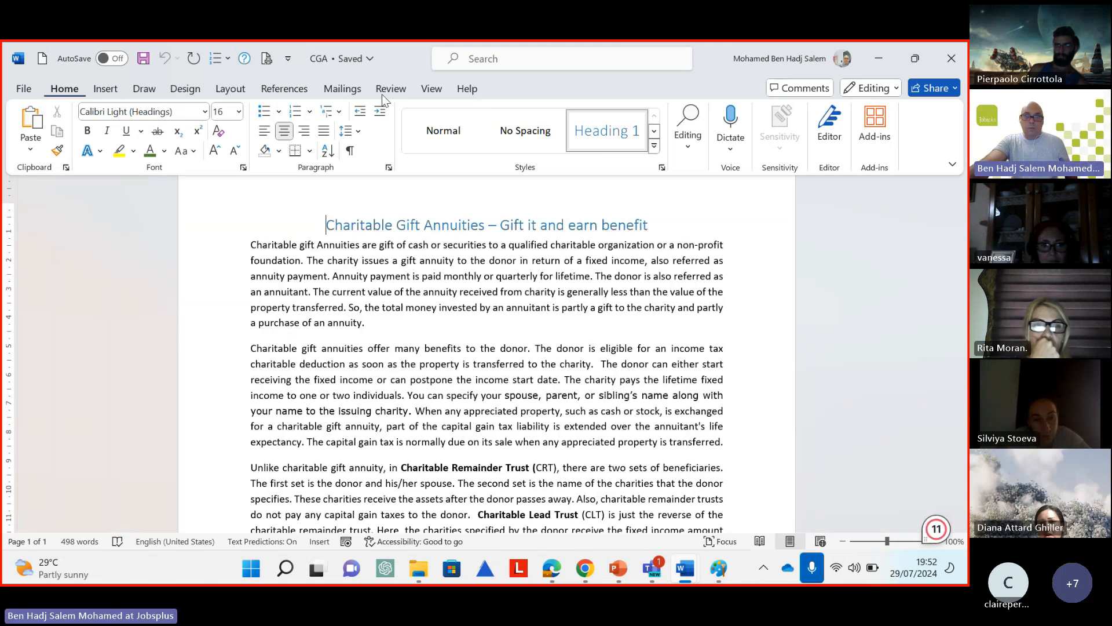
{"action": "left_click", "coordinate": [694, 145]}
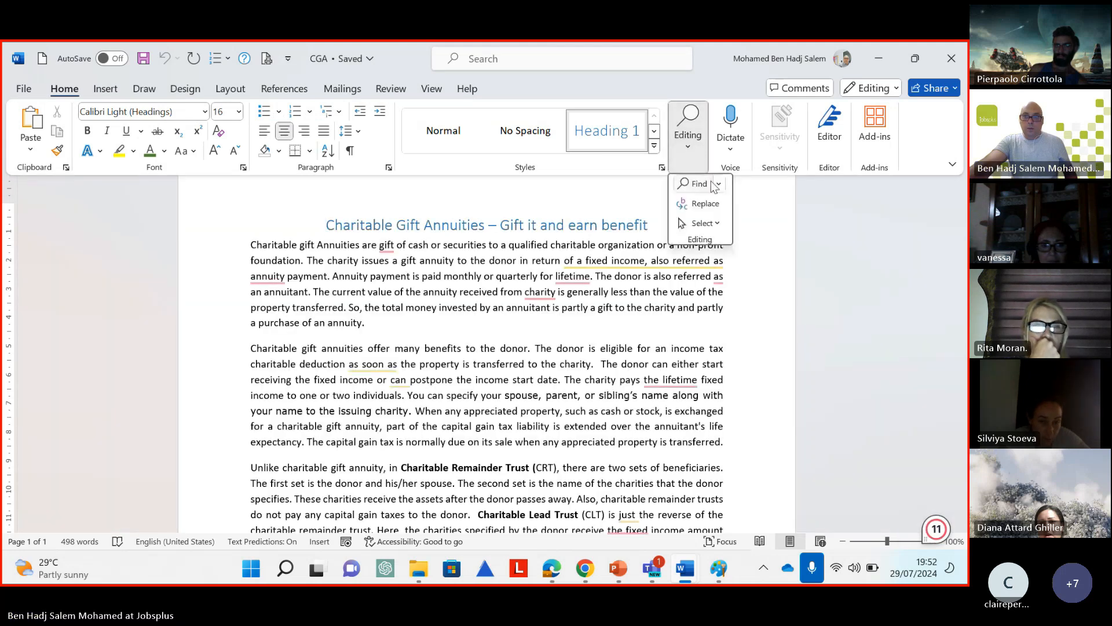
{"action": "left_click", "coordinate": [719, 184]}
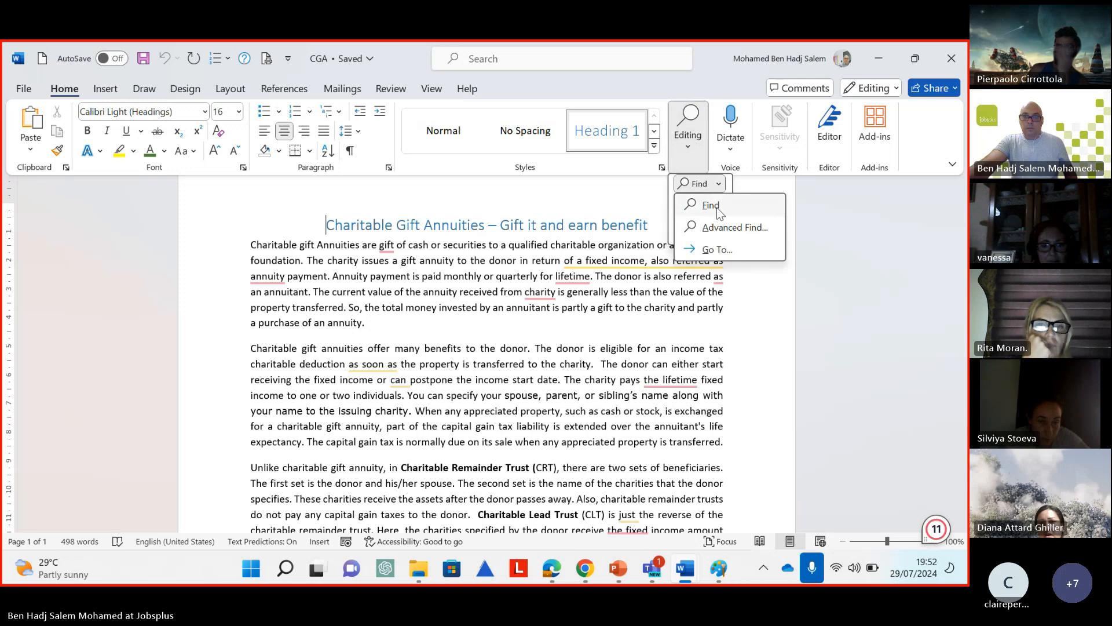
{"action": "left_click", "coordinate": [717, 207]}
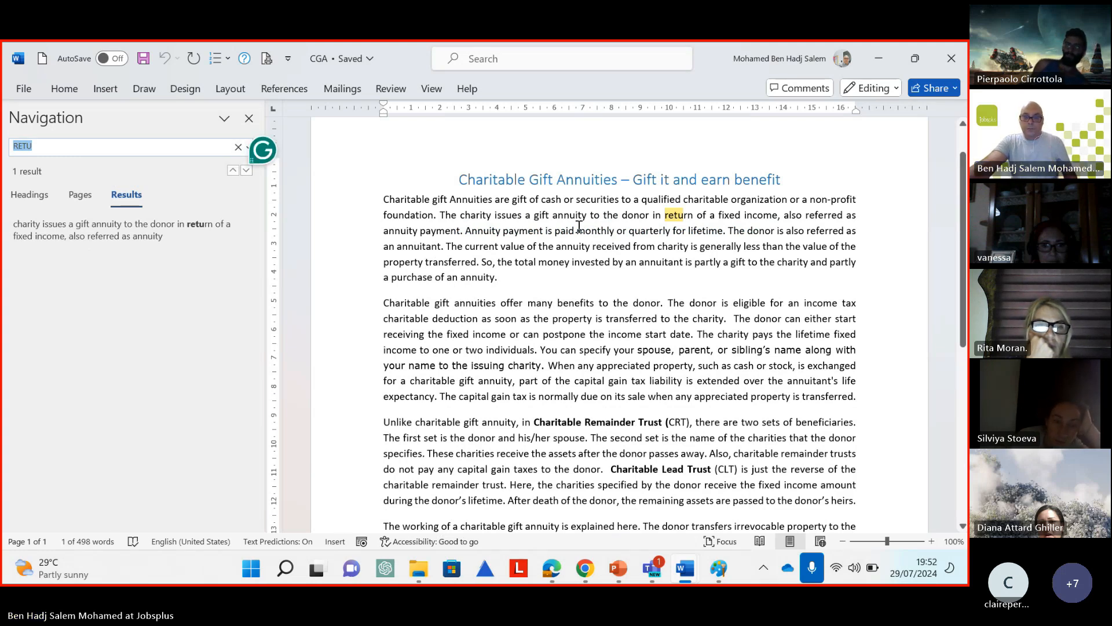
{"action": "type", "text": "gift"}
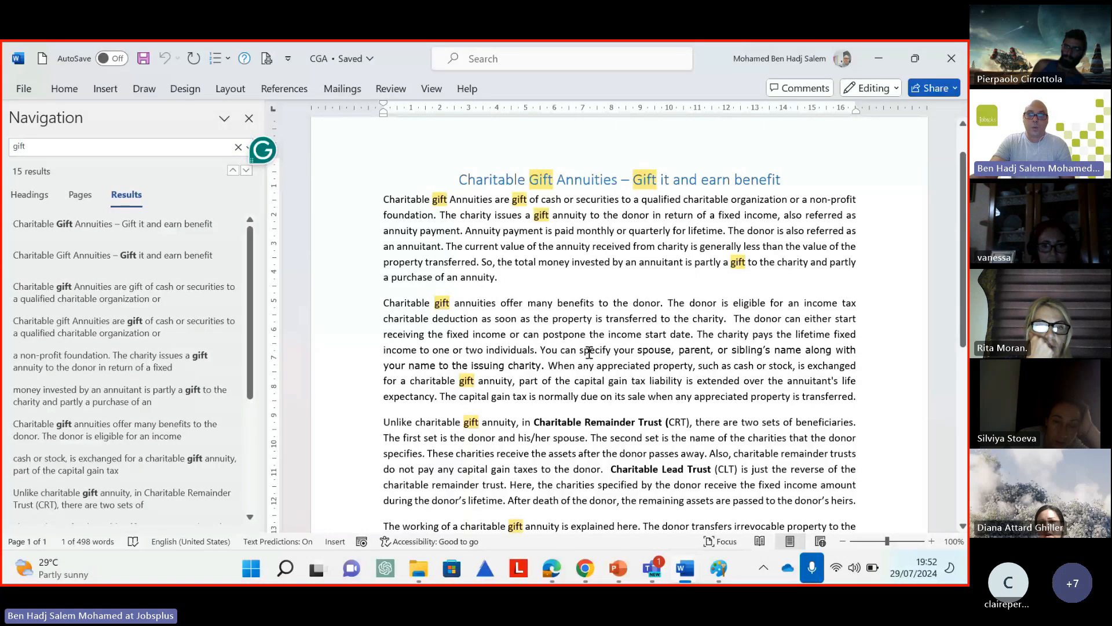
{"action": "scroll", "coordinate": [687, 231], "scroll_direction": "down", "scroll_amount": 7}
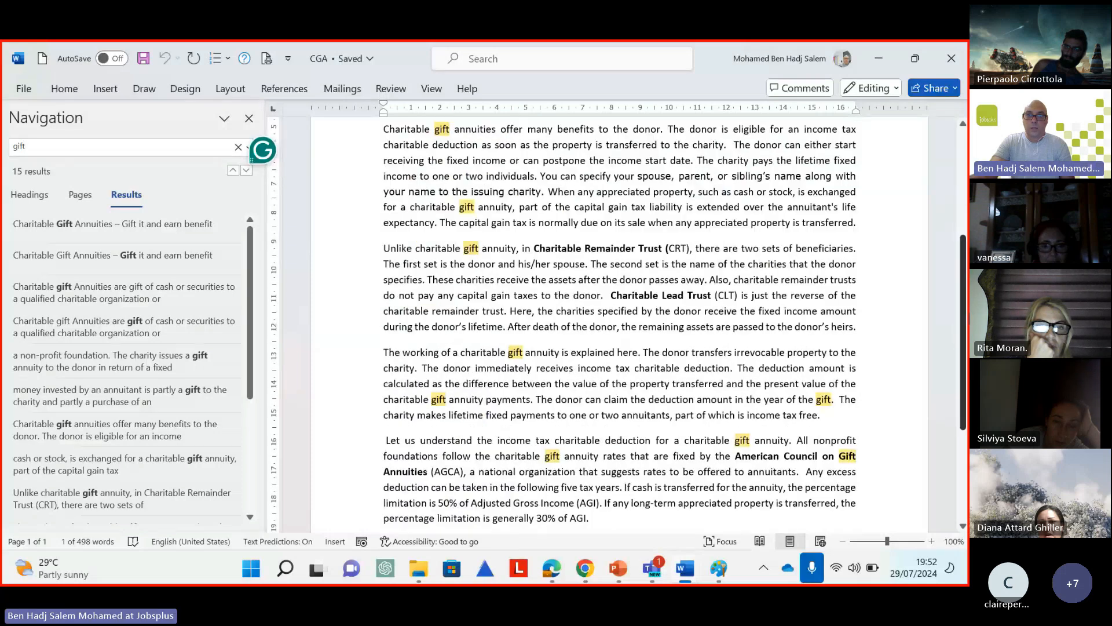
{"action": "scroll", "coordinate": [867, 276], "scroll_direction": "down", "scroll_amount": 1}
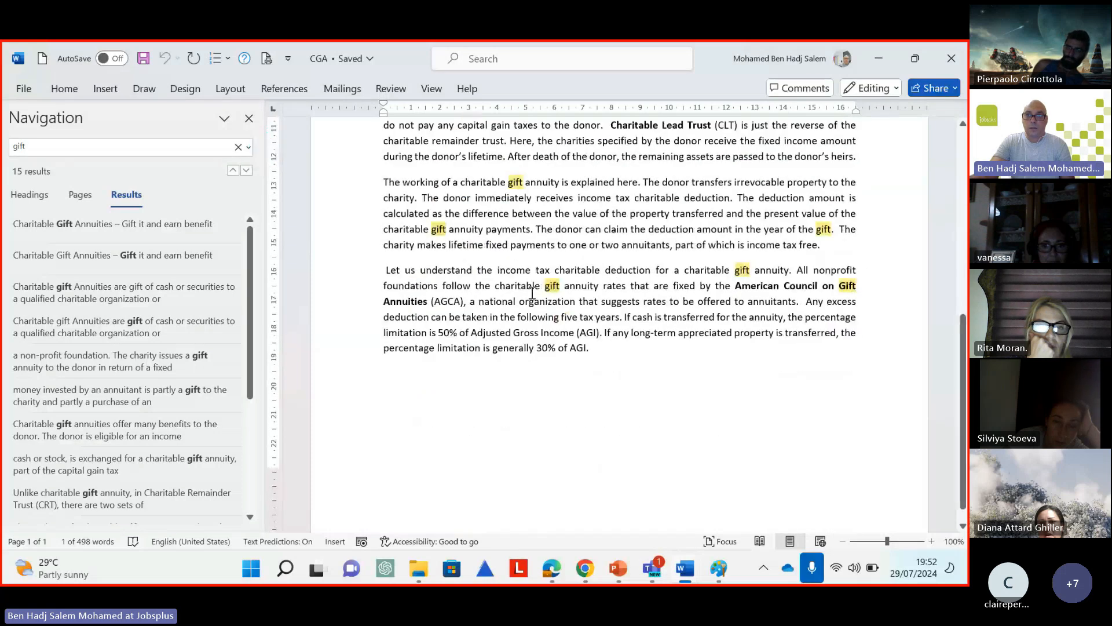
{"action": "scroll", "coordinate": [623, 385], "scroll_direction": "up", "scroll_amount": 5}
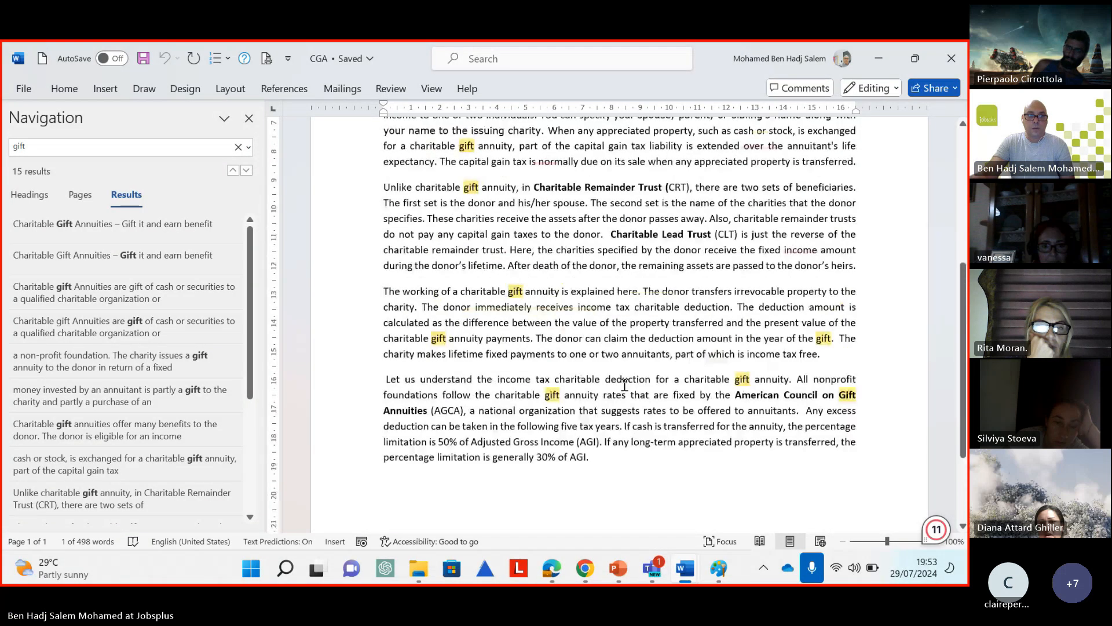
{"action": "scroll", "coordinate": [656, 365], "scroll_direction": "up", "scroll_amount": 2}
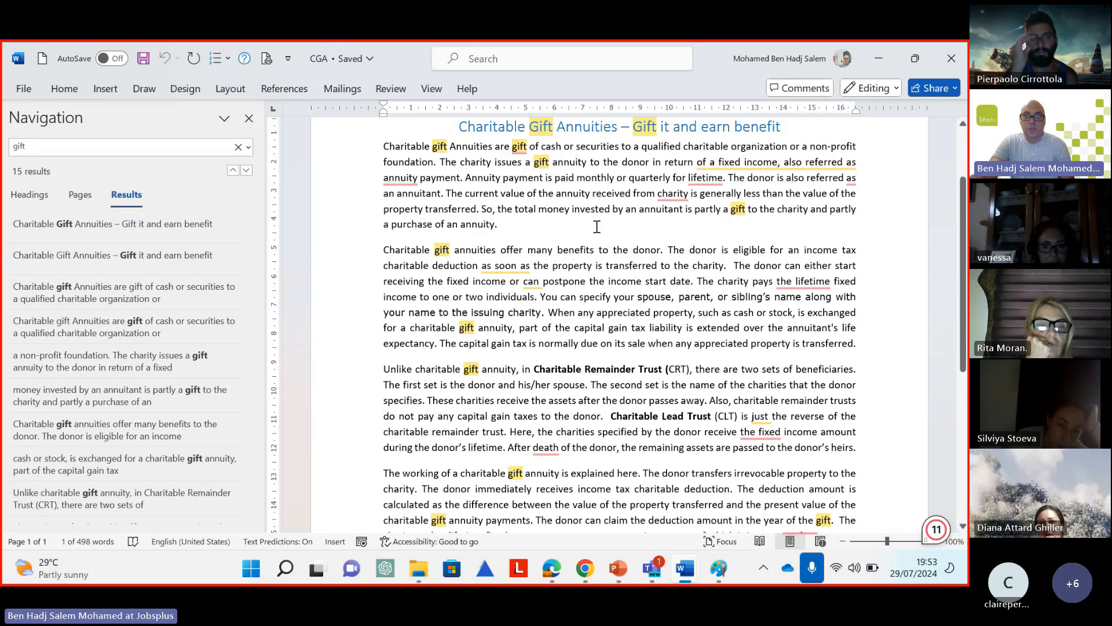
{"action": "scroll", "coordinate": [568, 391], "scroll_direction": "down", "scroll_amount": 3}
{"action": "scroll", "coordinate": [558, 224], "scroll_direction": "up", "scroll_amount": 4}
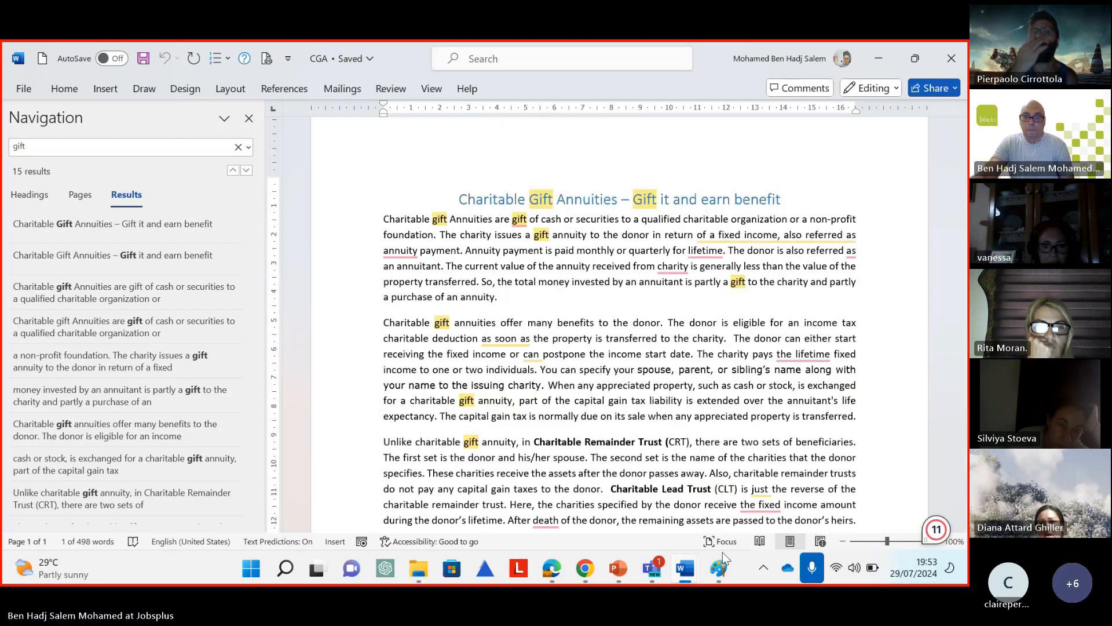
Switch to the PowerPoint slide show and advance to the 11.2 Using Replace instructions
{"action": "mouse_move", "coordinate": [618, 576]}
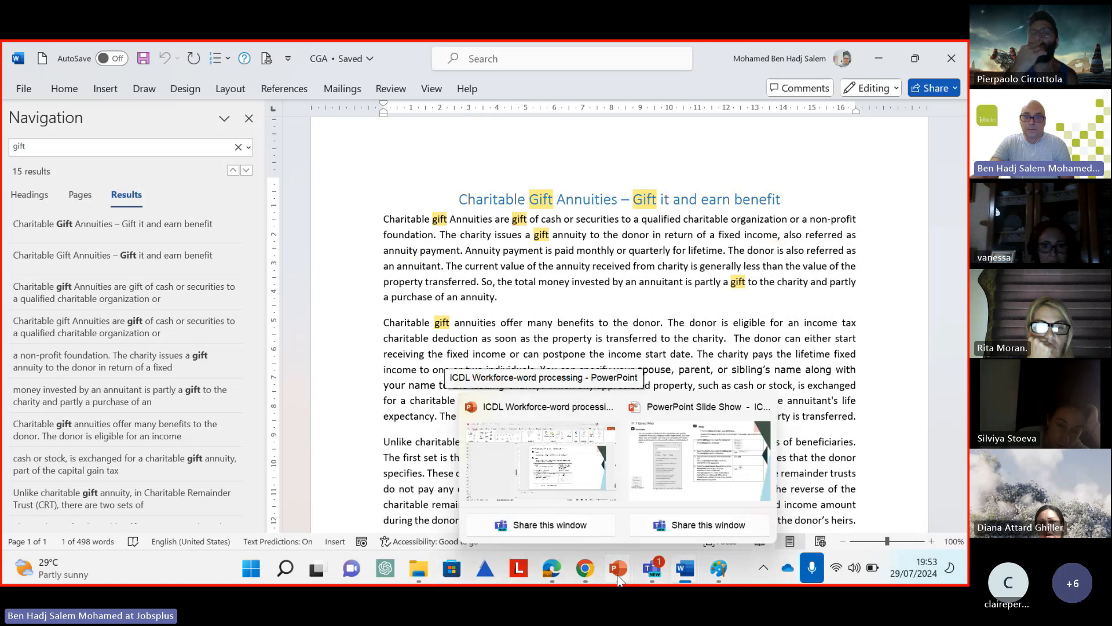
{"action": "left_click", "coordinate": [700, 458]}
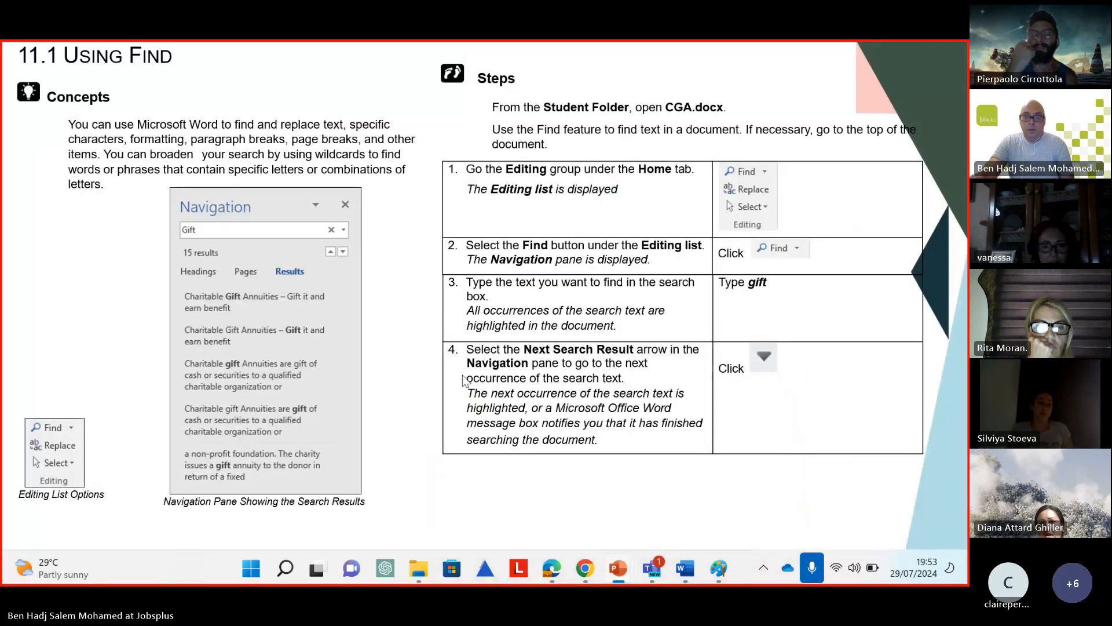
{"action": "left_click", "coordinate": [731, 498]}
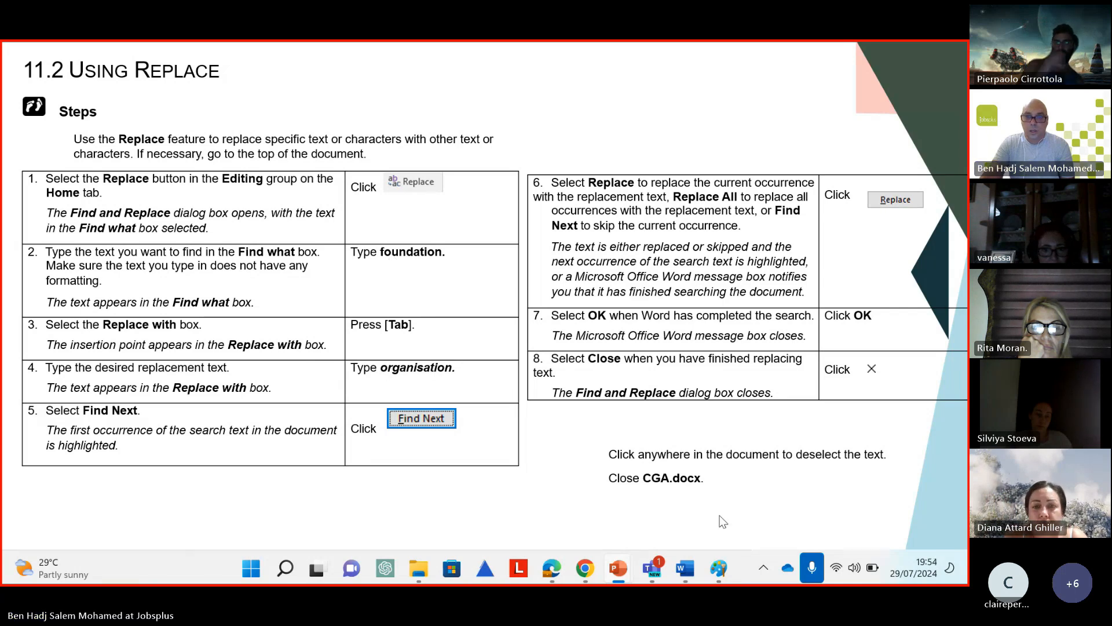
Switch to the CGA document in Word and close the Navigation pane with the "gift" search results
{"action": "left_click", "coordinate": [689, 572]}
{"action": "left_click", "coordinate": [677, 525]}
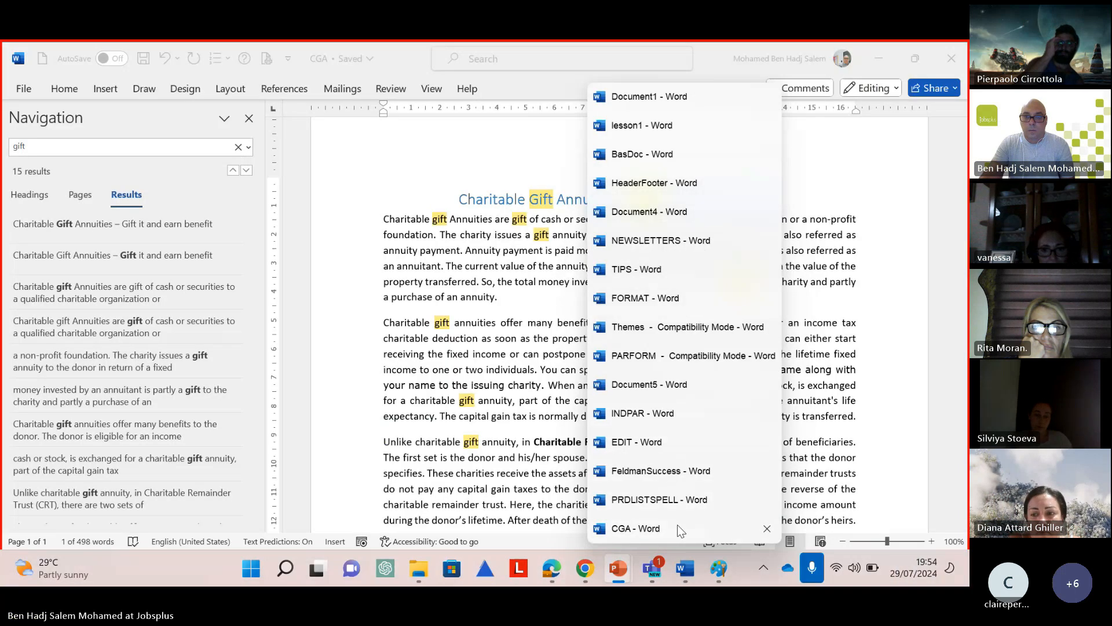
{"action": "left_click", "coordinate": [248, 119]}
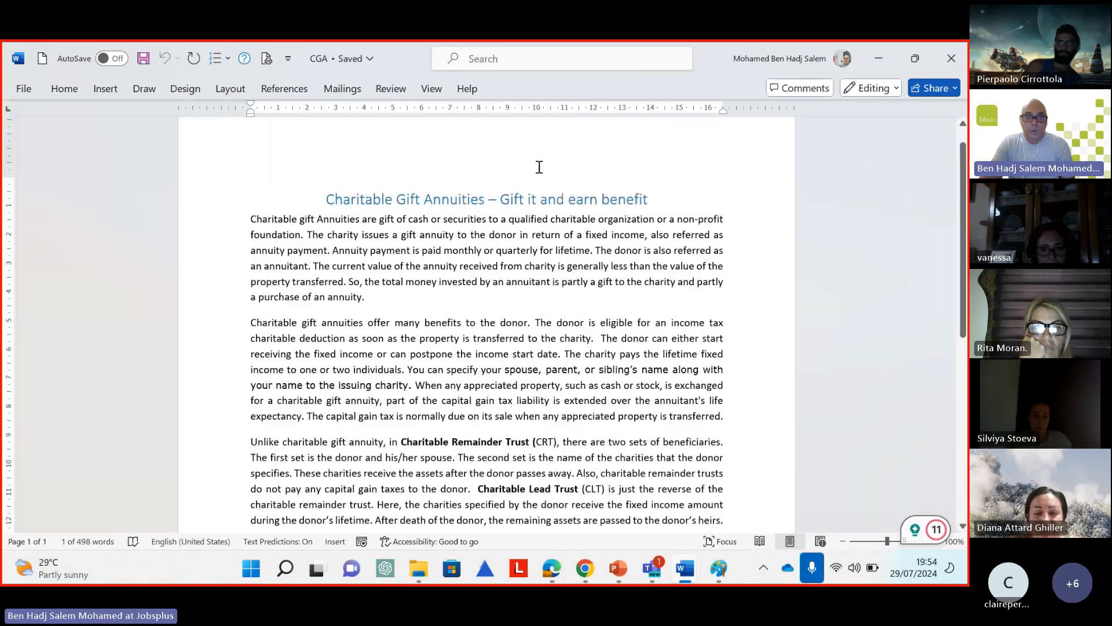
Open Find and Replace for replacing text in the CGA document
{"action": "left_click", "coordinate": [54, 90]}
{"action": "left_click", "coordinate": [77, 87]}
{"action": "left_click", "coordinate": [77, 86]}
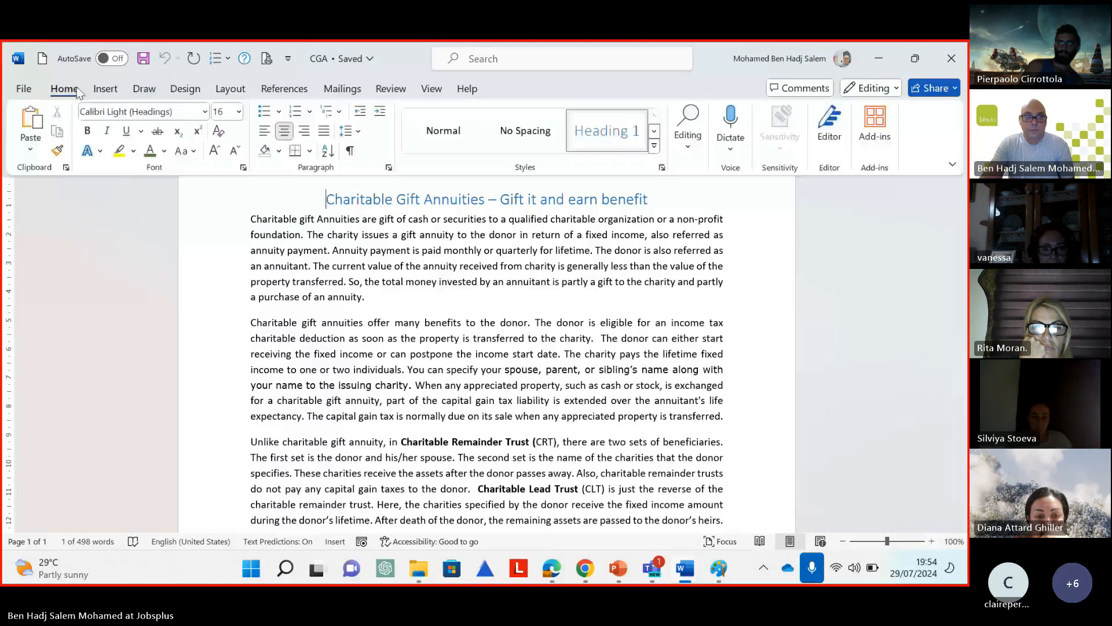
{"action": "left_click", "coordinate": [689, 139]}
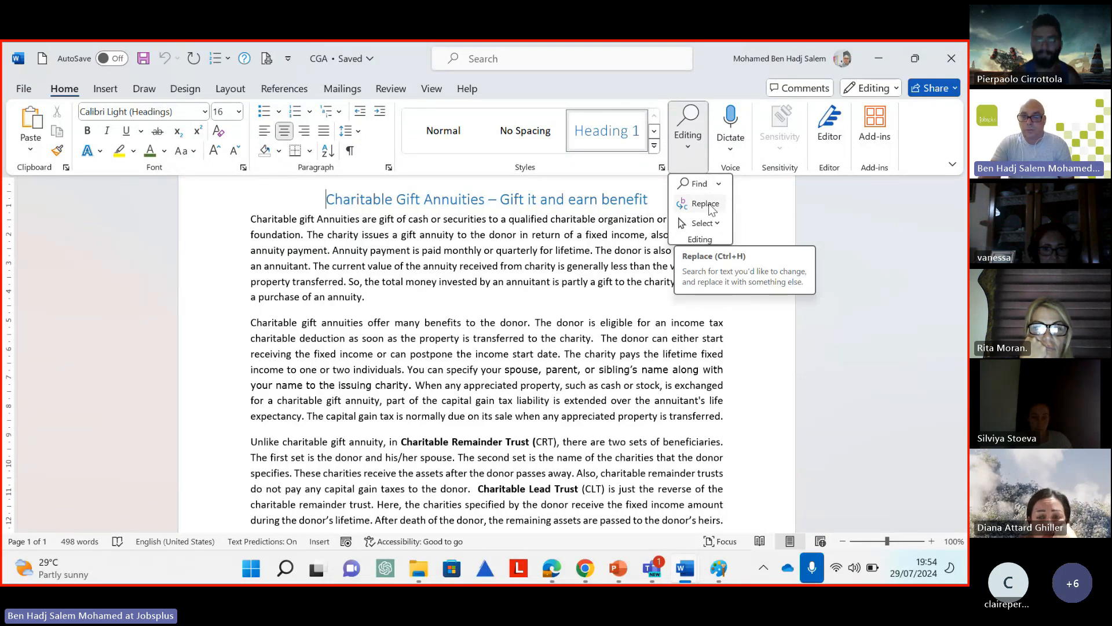
{"action": "left_click", "coordinate": [705, 203]}
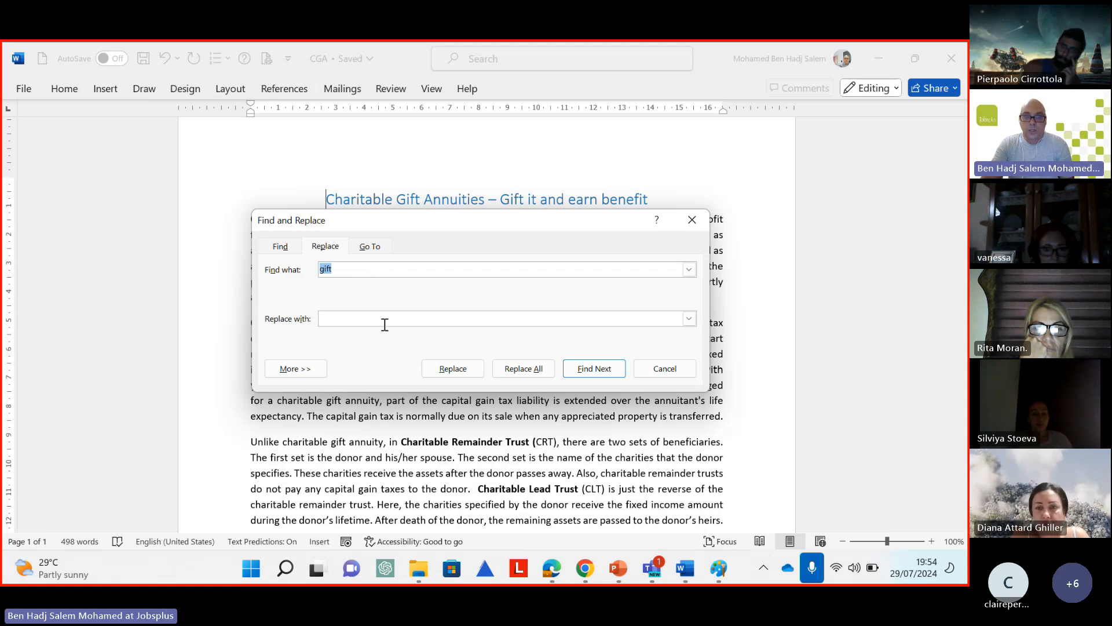
Check the search and replacement words in the PowerPoint slide show's 11.2 Using Replace instructions, and return to CGA in Word
{"action": "mouse_move", "coordinate": [618, 569]}
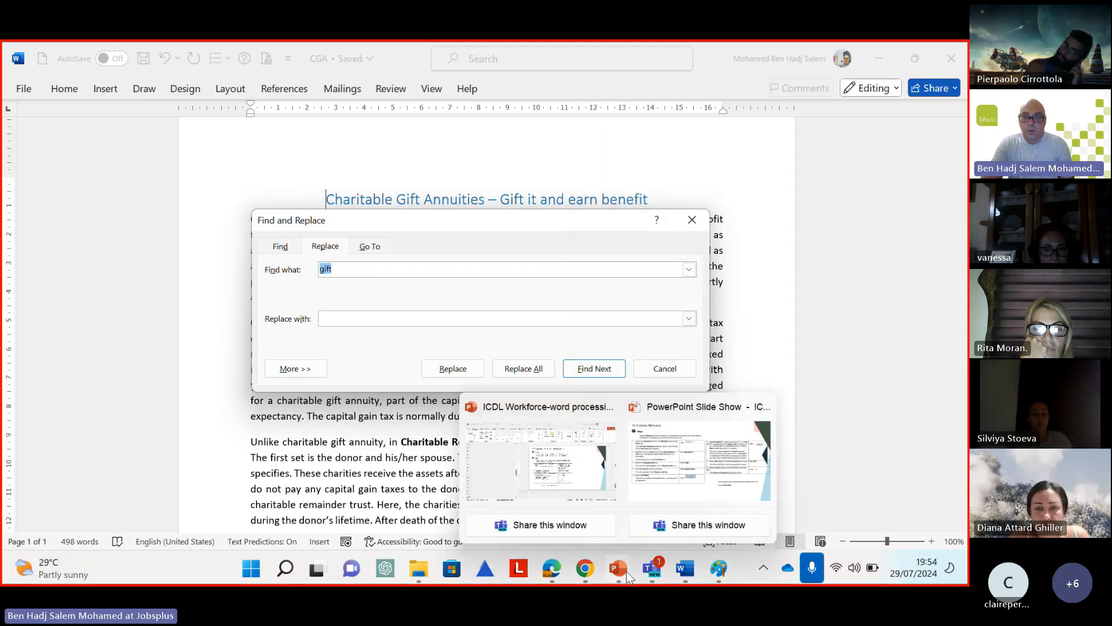
{"action": "left_click", "coordinate": [734, 444]}
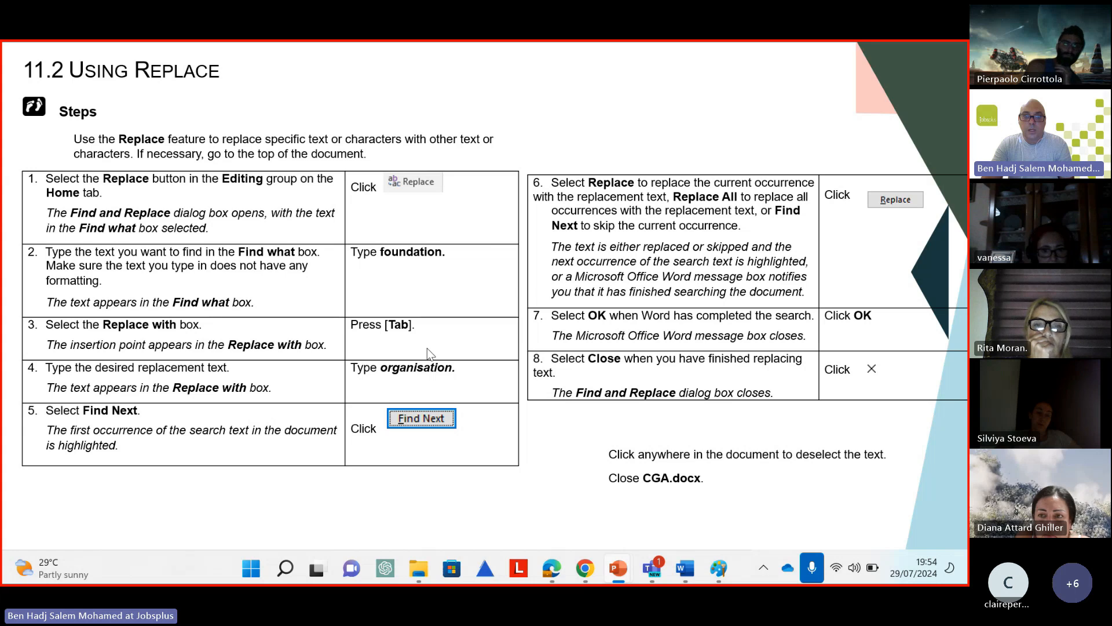
{"action": "mouse_move", "coordinate": [685, 568]}
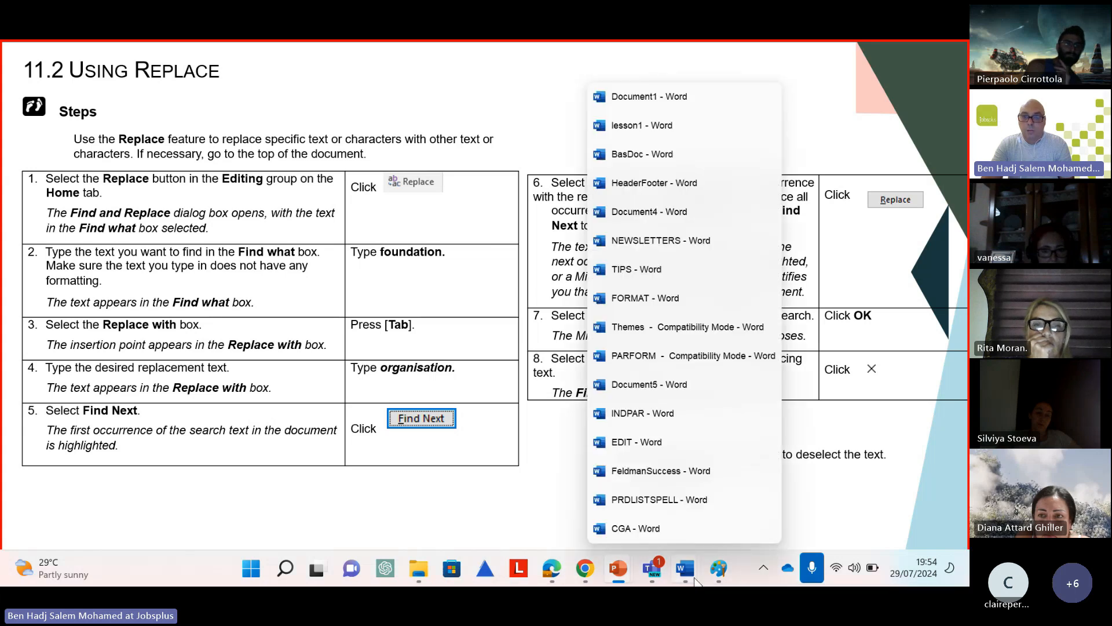
{"action": "left_click", "coordinate": [653, 529]}
Enter "founsation" as the text to find and "organisation" as the replacement, and try to replace the first occurrence
{"action": "left_click", "coordinate": [293, 275]}
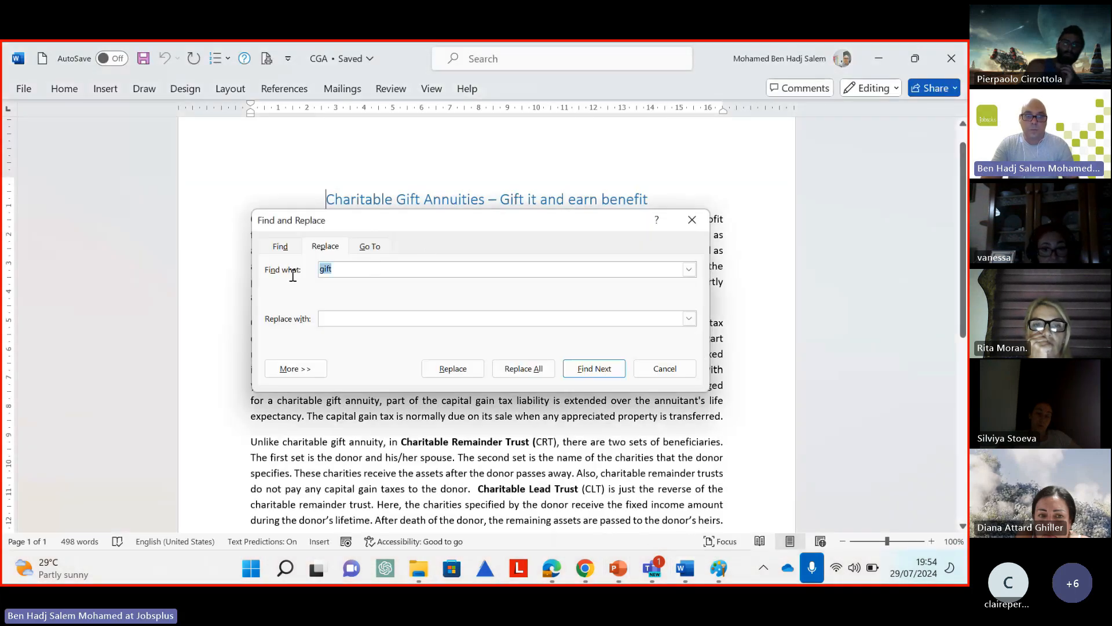
{"action": "type", "text": "founs"}
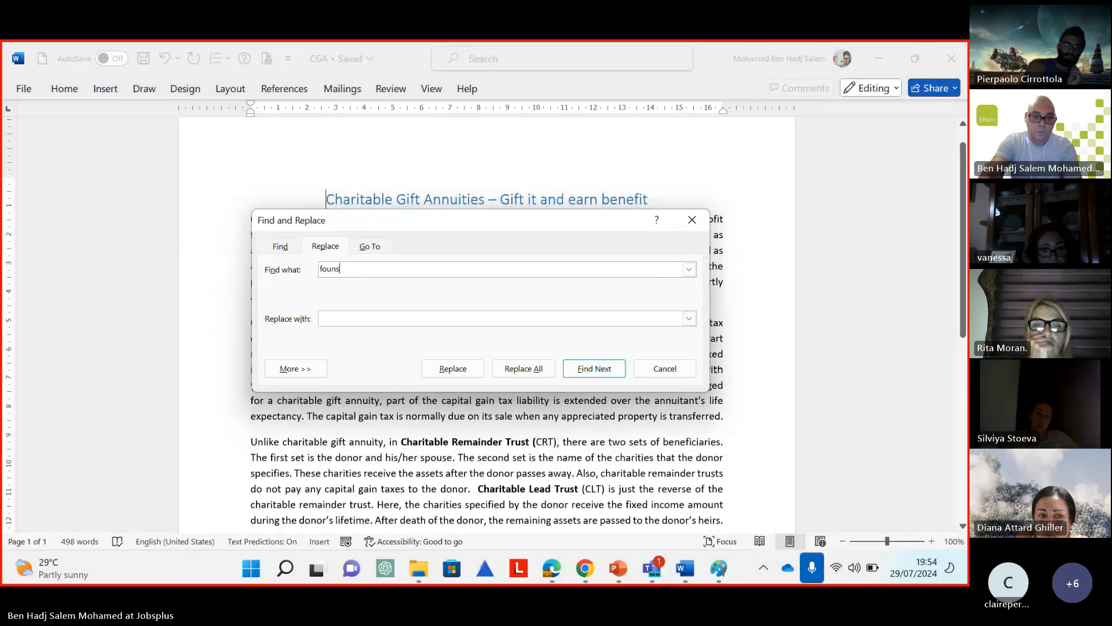
{"action": "type", "text": "ation"}
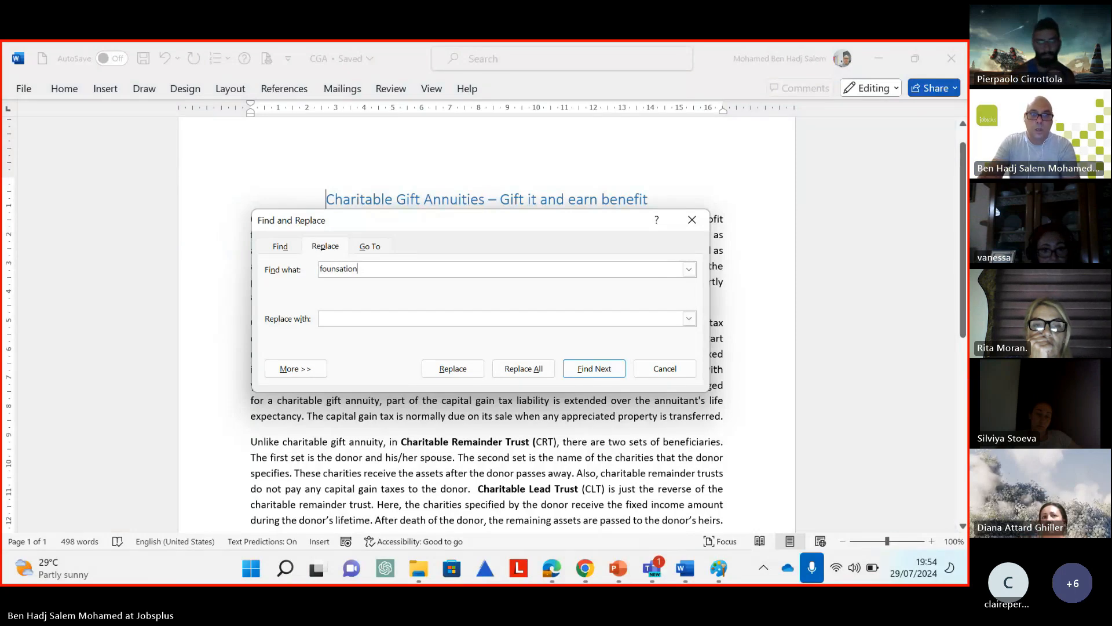
{"action": "left_click", "coordinate": [360, 316]}
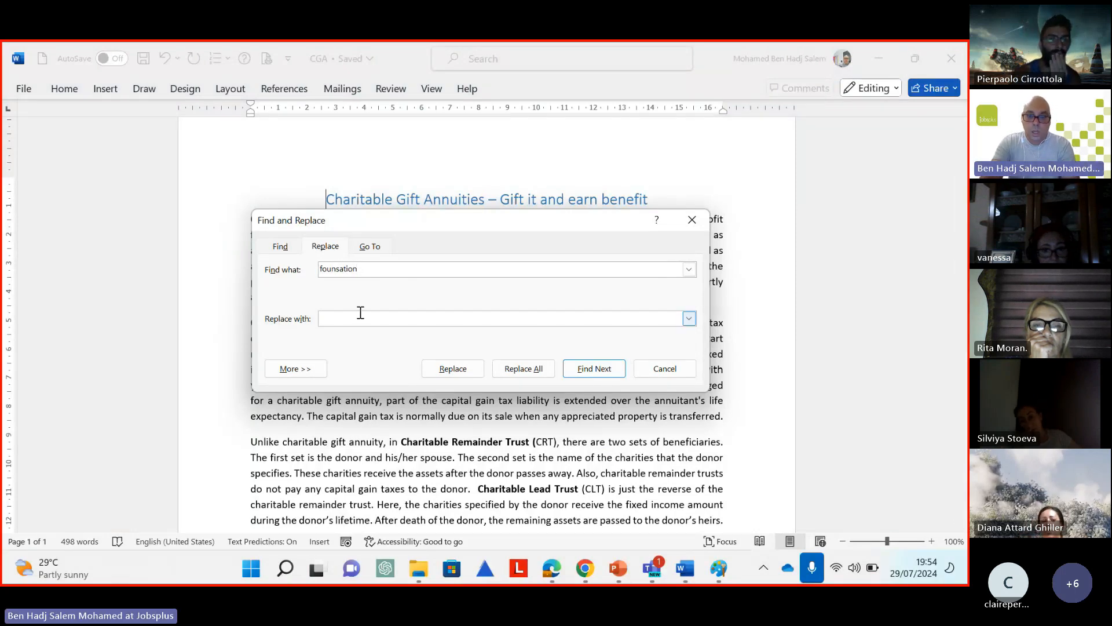
{"action": "type", "text": "organisation"}
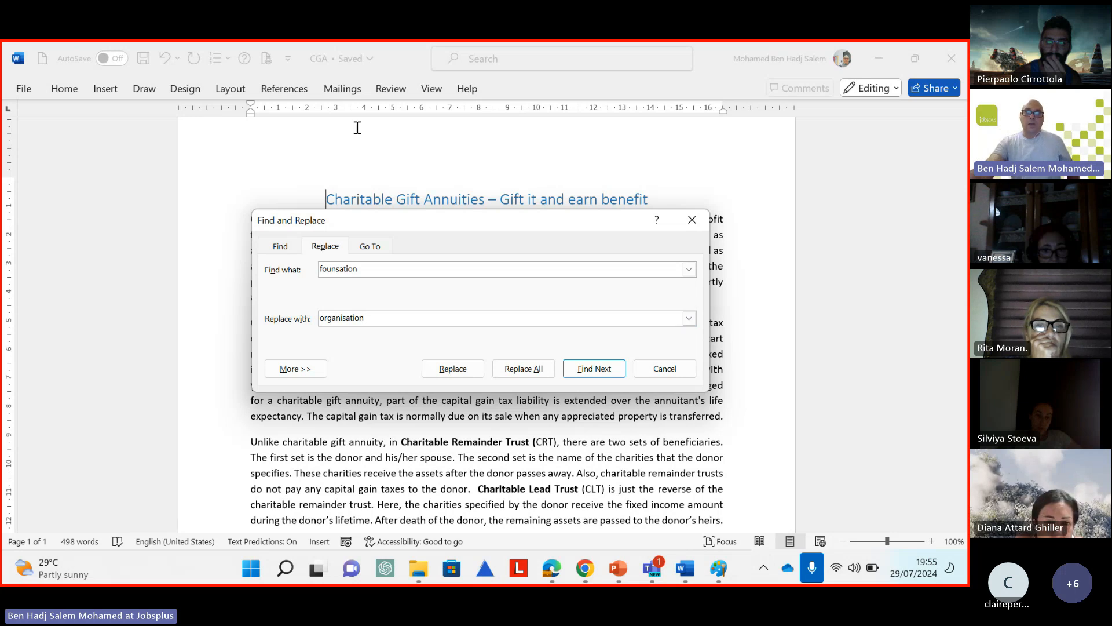
{"action": "left_click", "coordinate": [374, 317]}
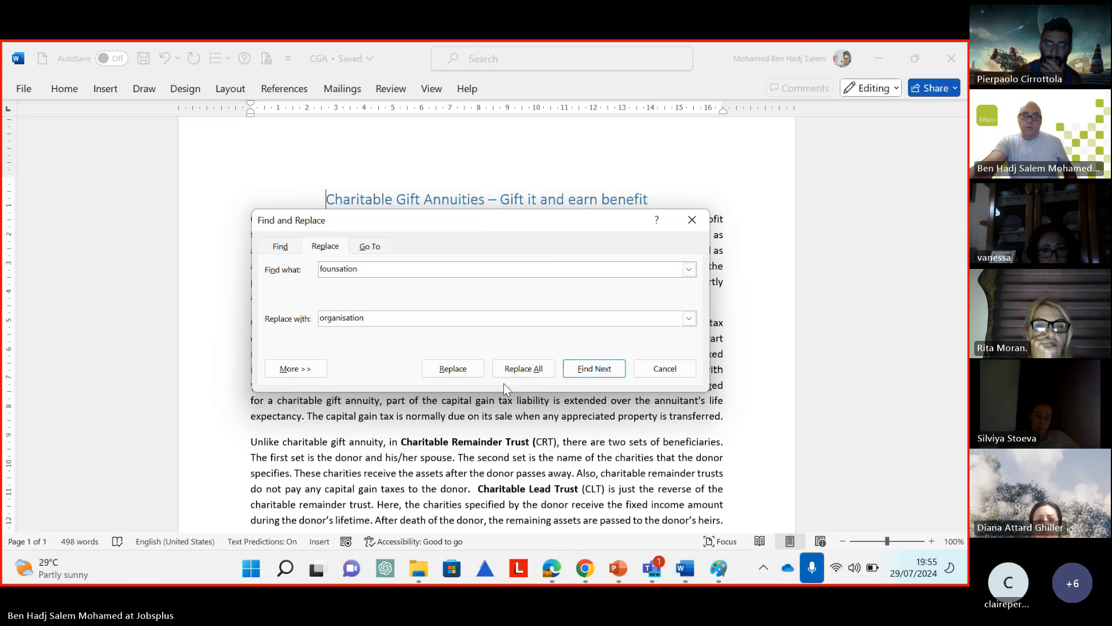
{"action": "left_click", "coordinate": [439, 369]}
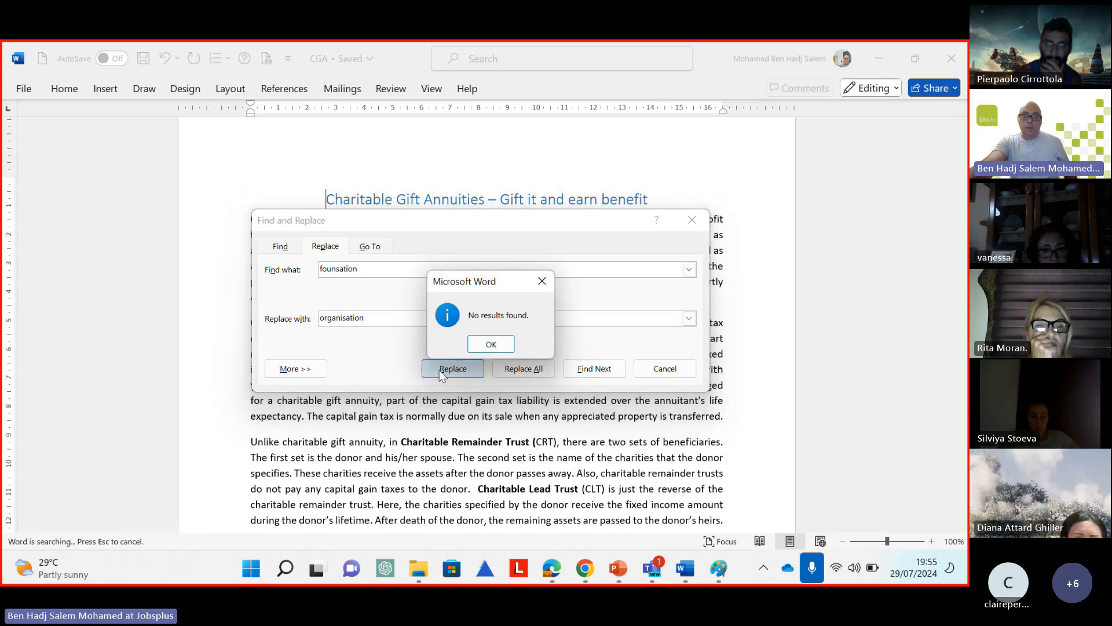
{"action": "left_click", "coordinate": [542, 281]}
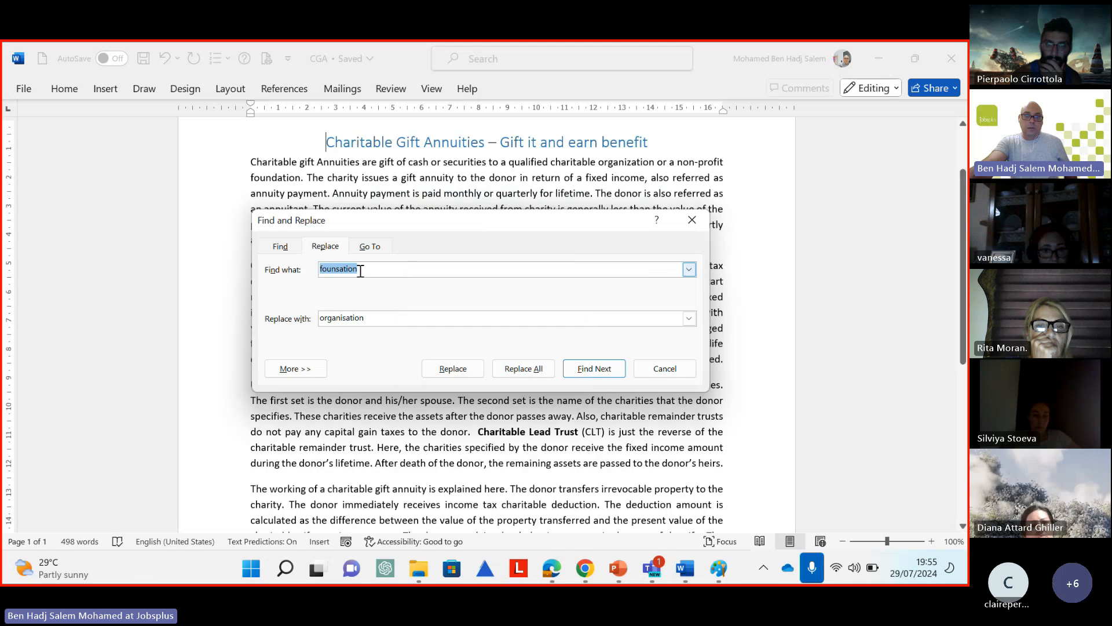
Correct the search text to "foundation", find its first occurrence, and move the dialog clear of the highlighted word
{"action": "left_click", "coordinate": [340, 269]}
{"action": "key", "text": "BackSpace"}
{"action": "type", "text": "d"}
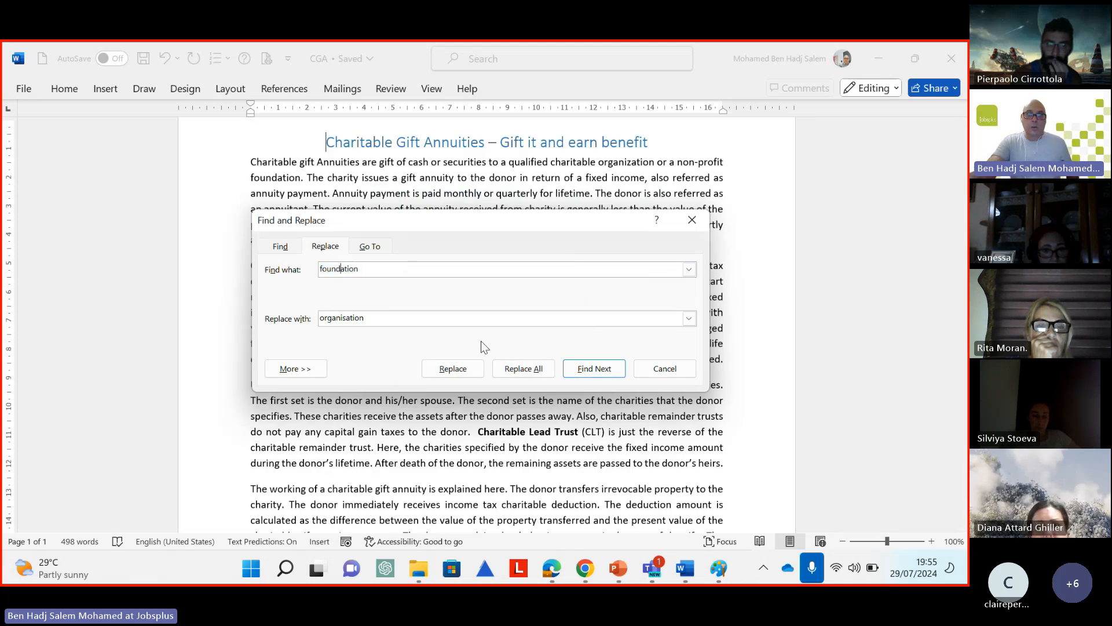
{"action": "left_click", "coordinate": [469, 369]}
{"action": "left_click_drag", "start_coordinate": [447, 222], "coordinate": [555, 294]}
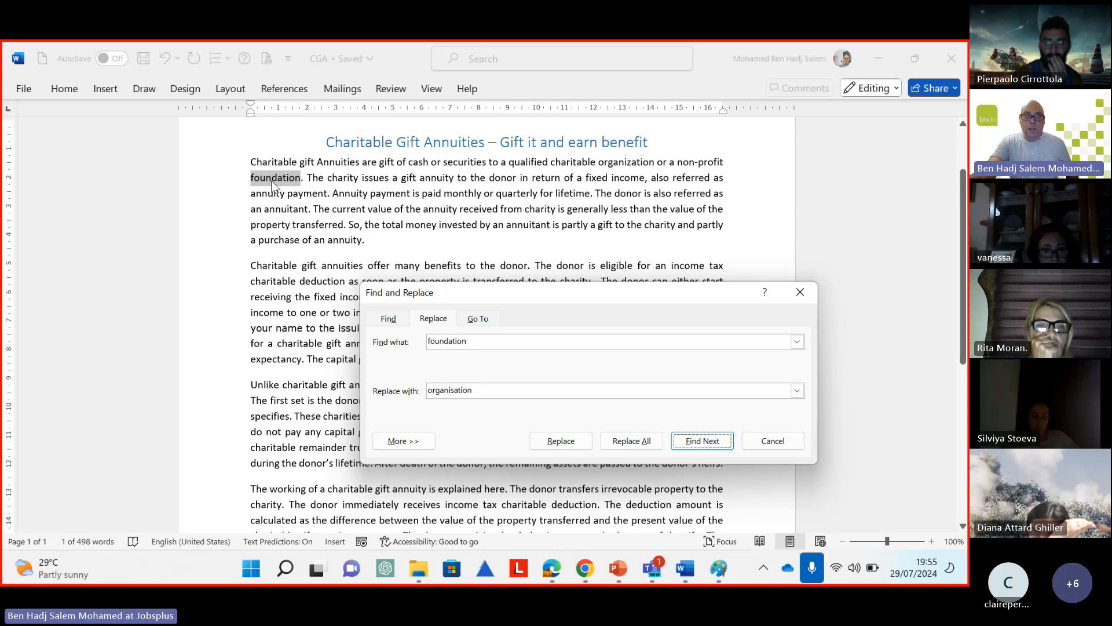
Replace the occurrences of "foundation" with "organisation" one at a time until the search ends, and look over the replaced text
{"action": "left_click", "coordinate": [569, 443]}
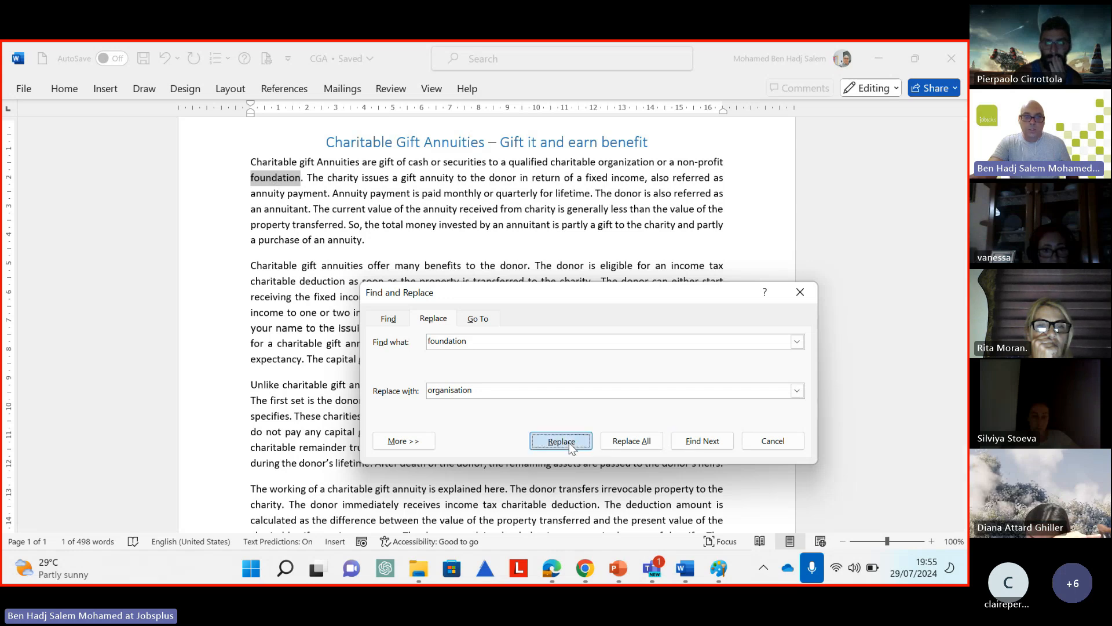
{"action": "scroll", "coordinate": [444, 240], "scroll_direction": "up", "scroll_amount": 9}
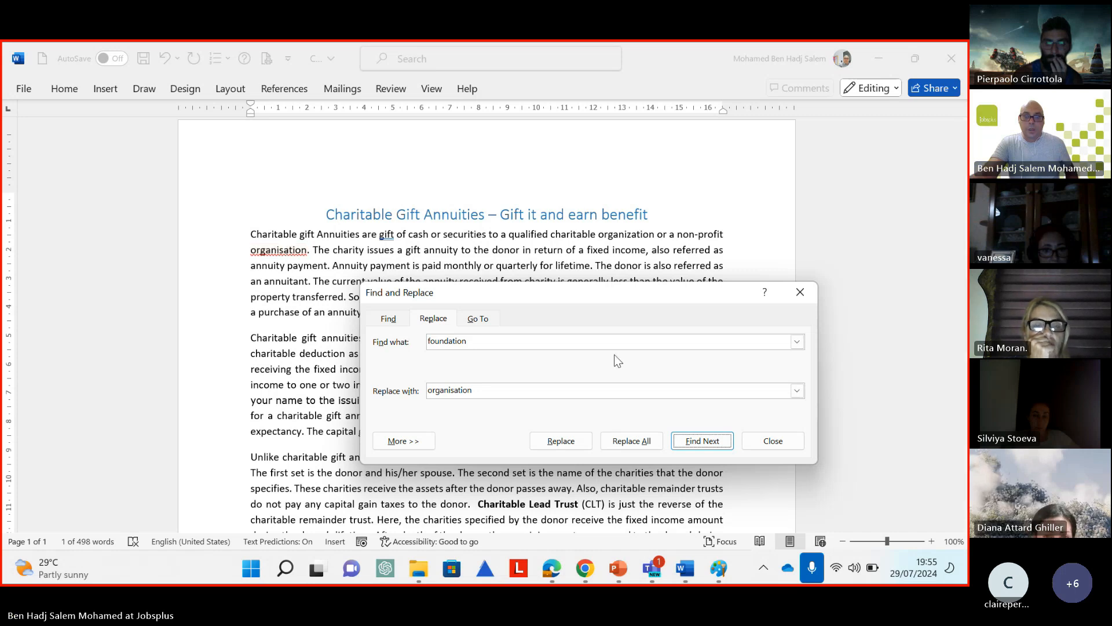
{"action": "left_click", "coordinate": [561, 440]}
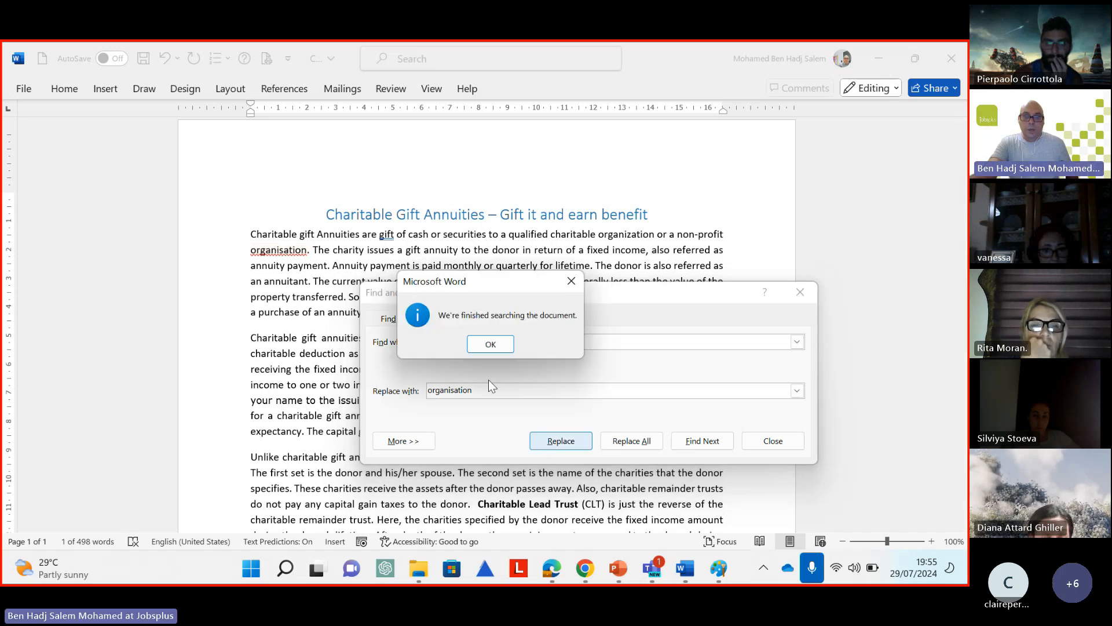
{"action": "left_click", "coordinate": [491, 343]}
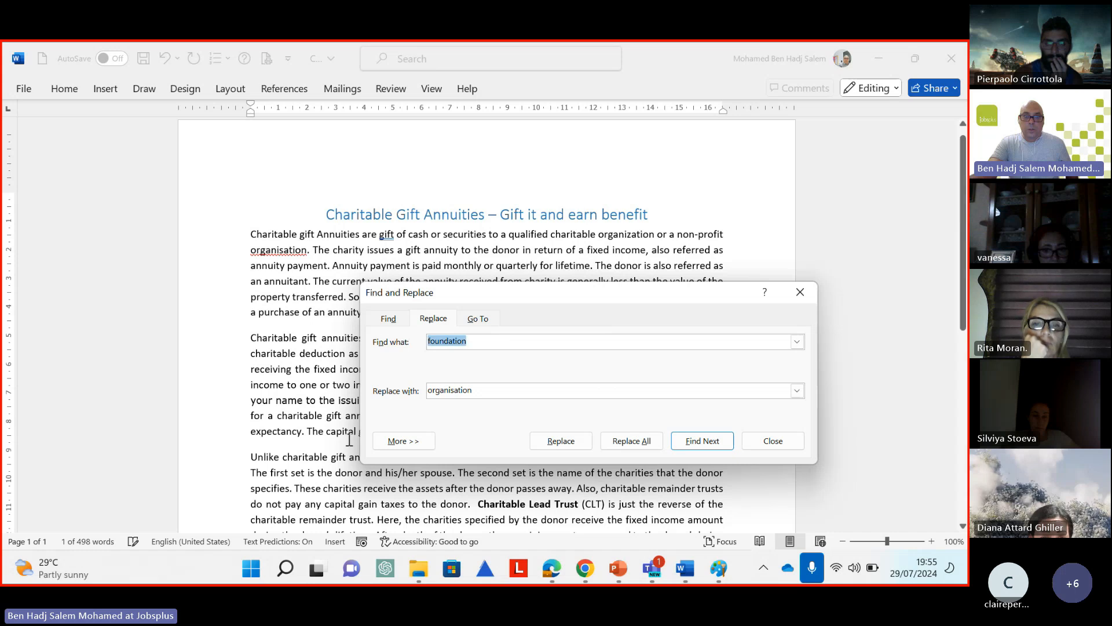
{"action": "scroll", "coordinate": [349, 439], "scroll_direction": "down", "scroll_amount": 7}
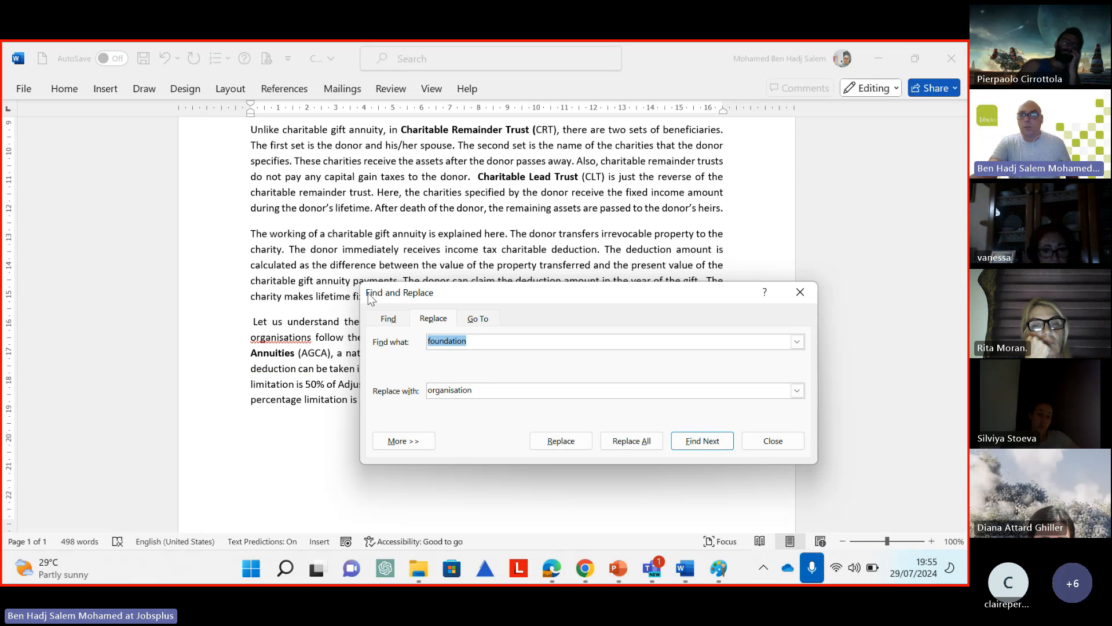
Run Replace All for any remaining "foundation", close Find and Replace, and undo the replacement with "organisation"
{"action": "left_click", "coordinate": [633, 443]}
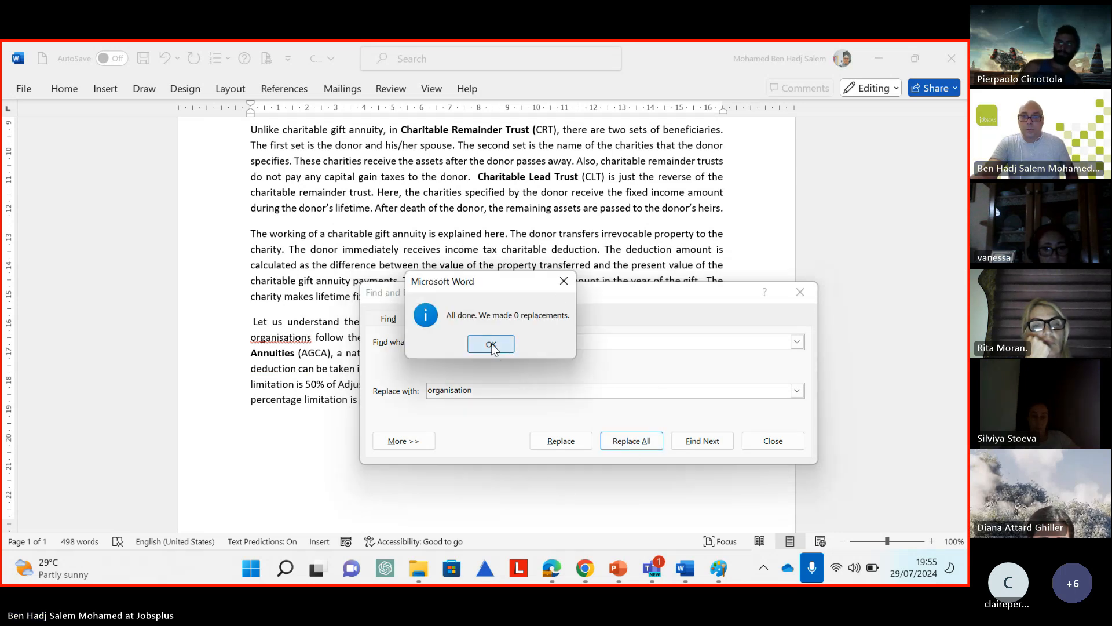
{"action": "left_click", "coordinate": [491, 345]}
{"action": "left_click", "coordinate": [811, 292]}
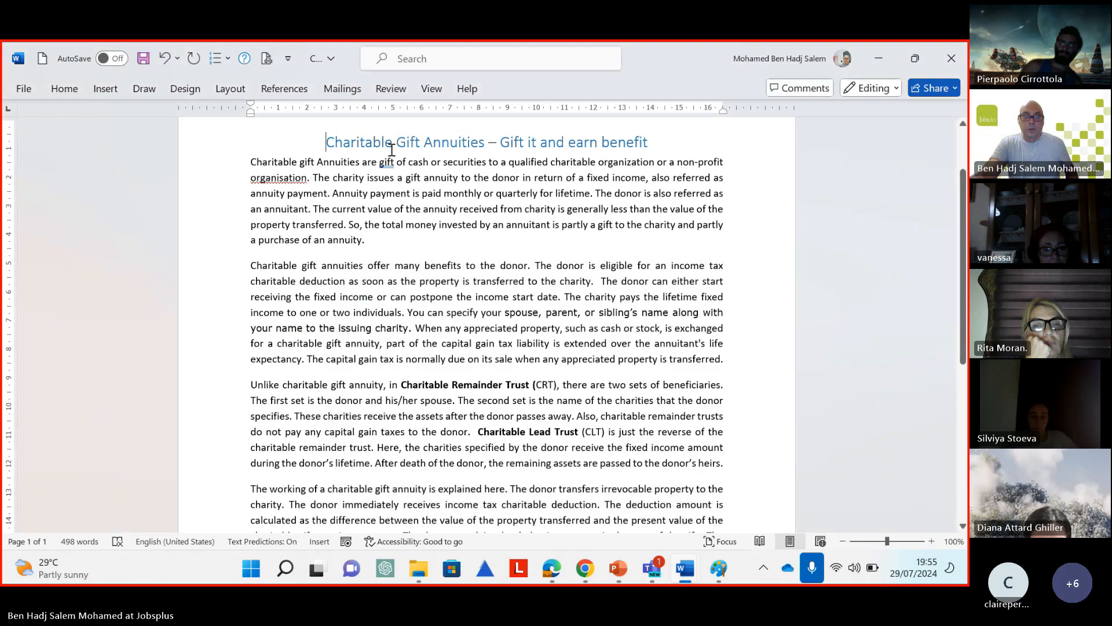
{"action": "left_click", "coordinate": [168, 60]}
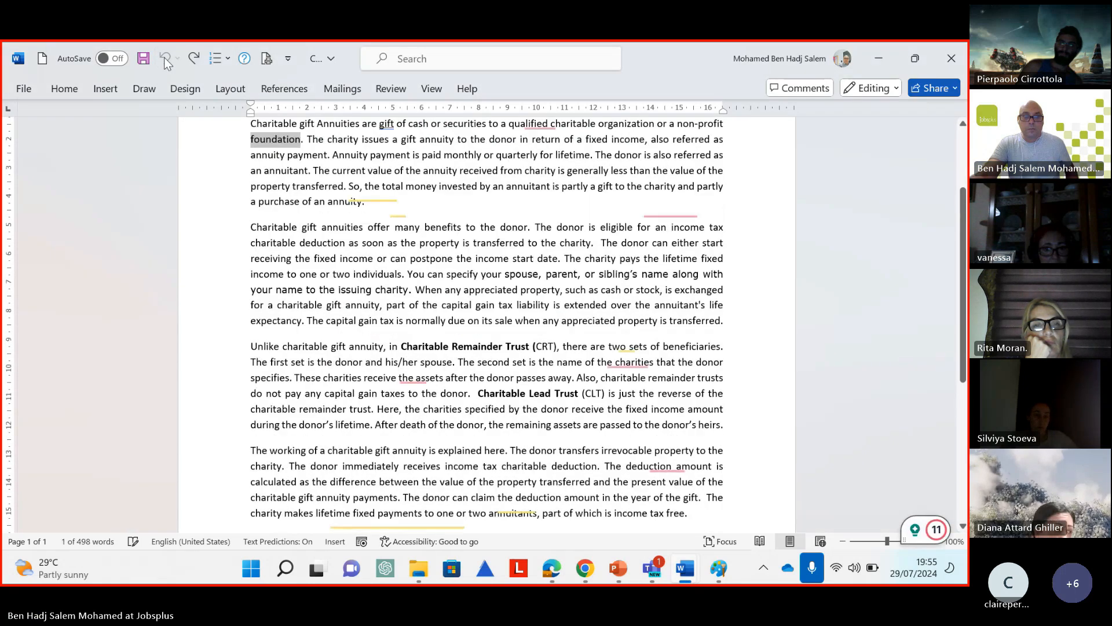
{"action": "scroll", "coordinate": [409, 329], "scroll_direction": "up", "scroll_amount": 2}
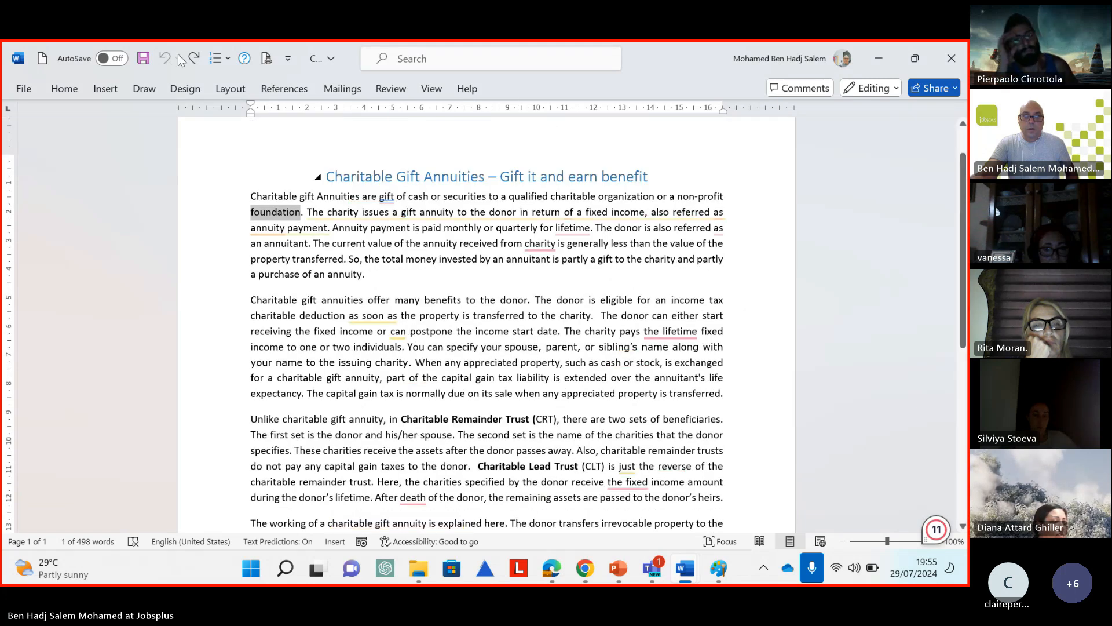
Replace all occurrences of "foundation" with "organisation", continuing the search from the beginning of the document, and close Find and Replace
{"action": "left_click", "coordinate": [62, 90]}
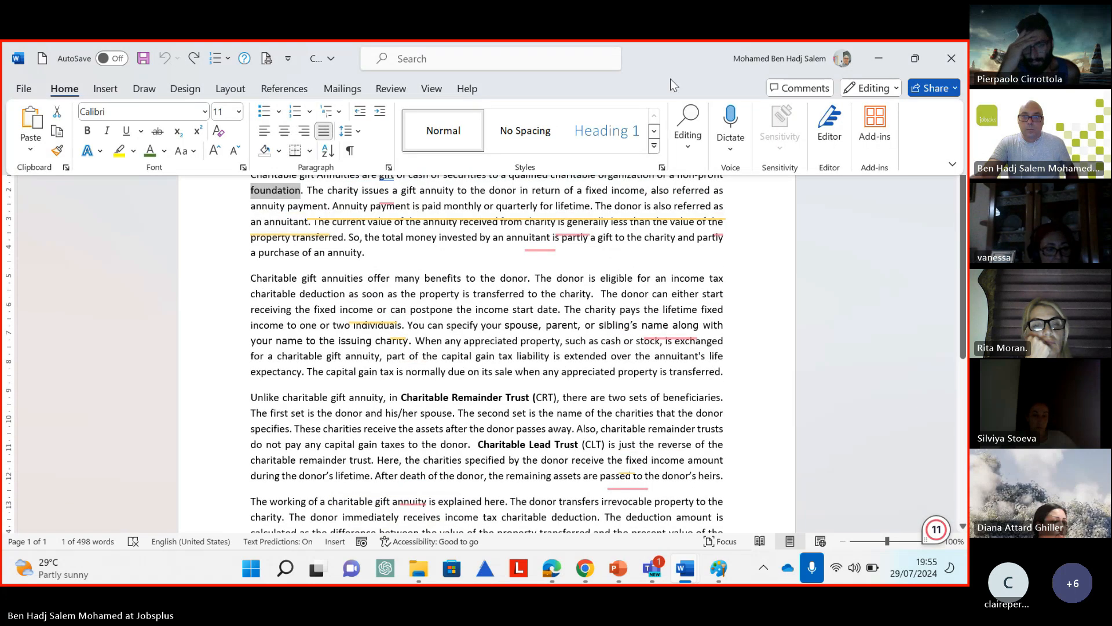
{"action": "left_click", "coordinate": [691, 139]}
{"action": "left_click", "coordinate": [706, 204]}
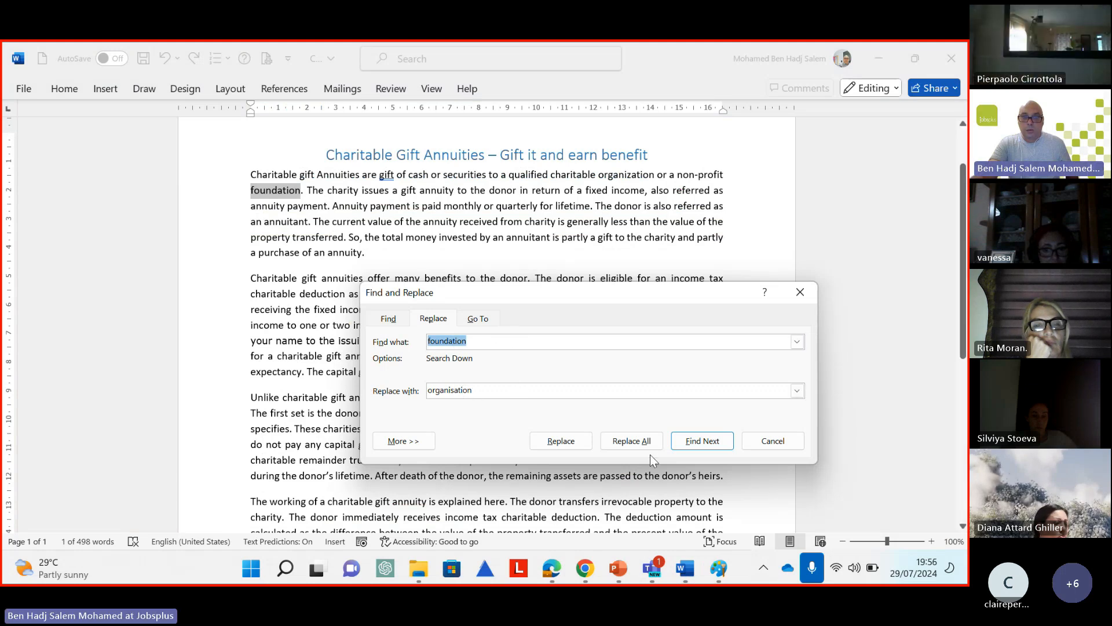
{"action": "left_click", "coordinate": [635, 438]}
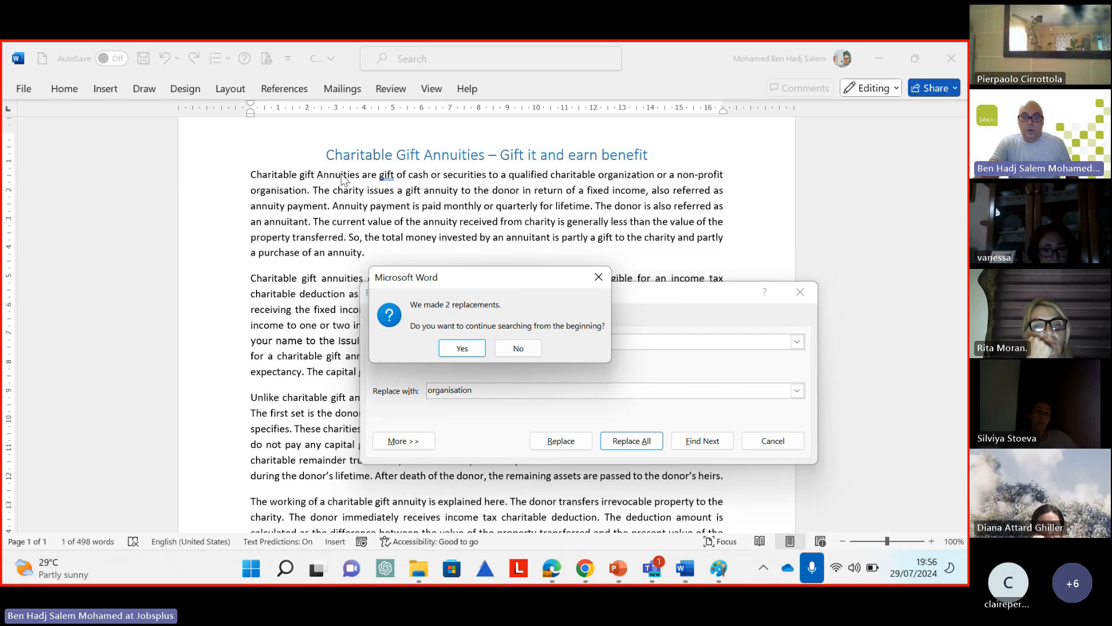
{"action": "left_click_drag", "start_coordinate": [530, 281], "coordinate": [547, 190]}
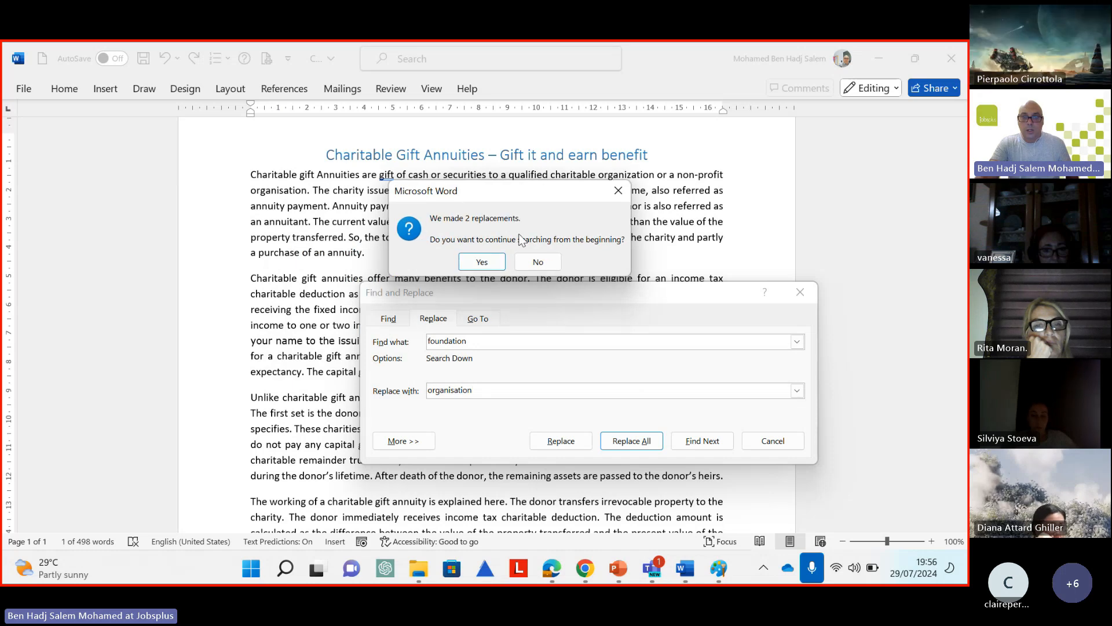
{"action": "left_click", "coordinate": [488, 264]}
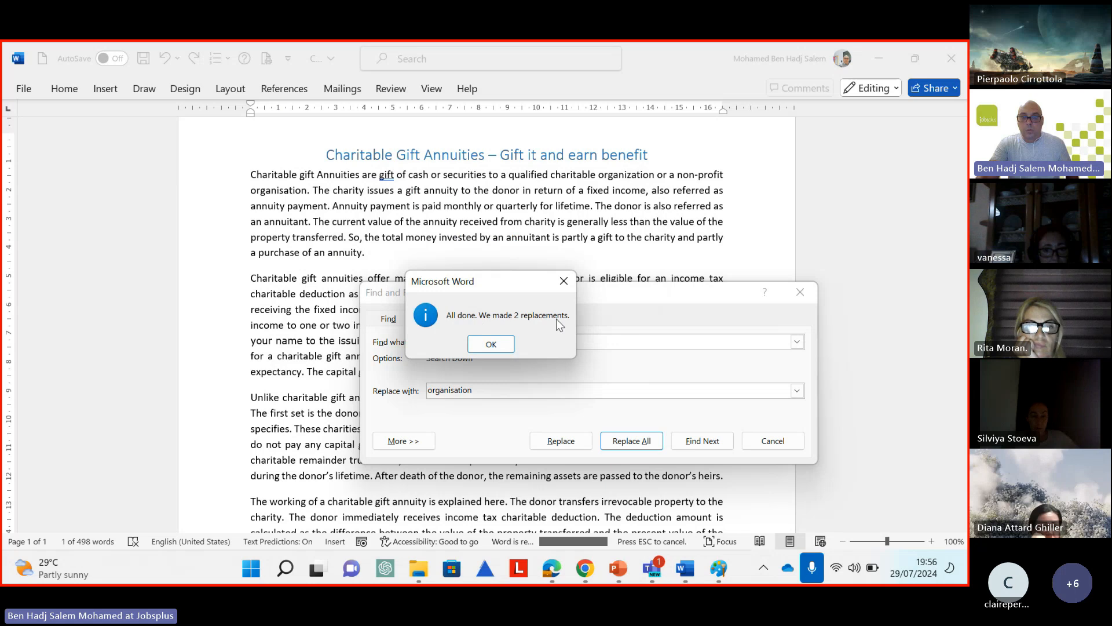
{"action": "left_click", "coordinate": [491, 343]}
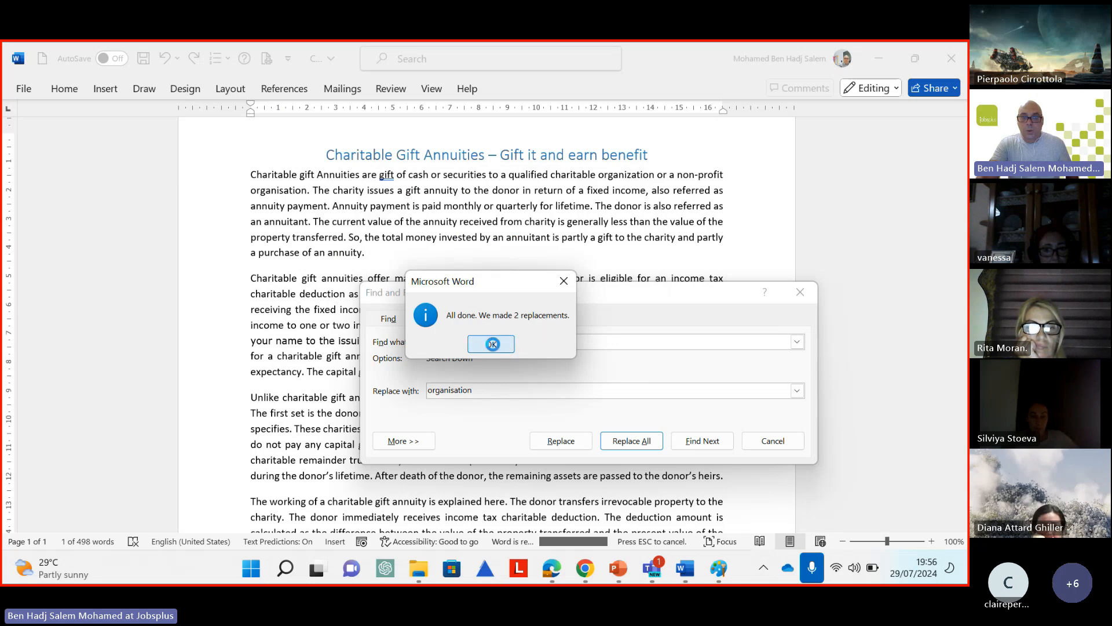
{"action": "left_click", "coordinate": [773, 441]}
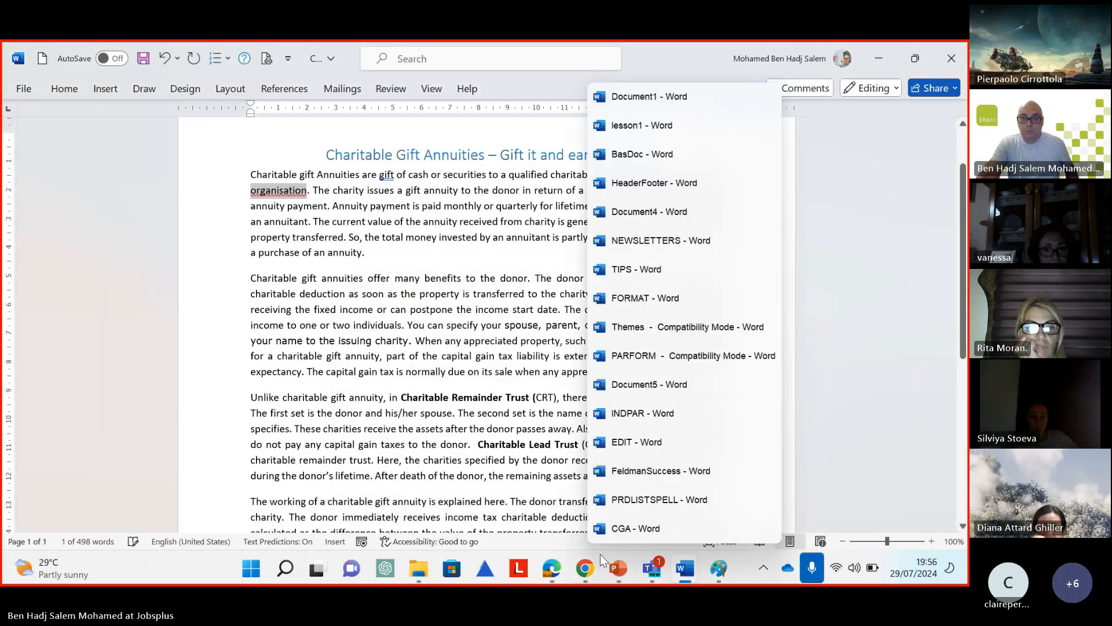
Switch to the PowerPoint slide show and advance to slide 12.1 on creating headers/footers using the galleries
{"action": "mouse_move", "coordinate": [618, 572]}
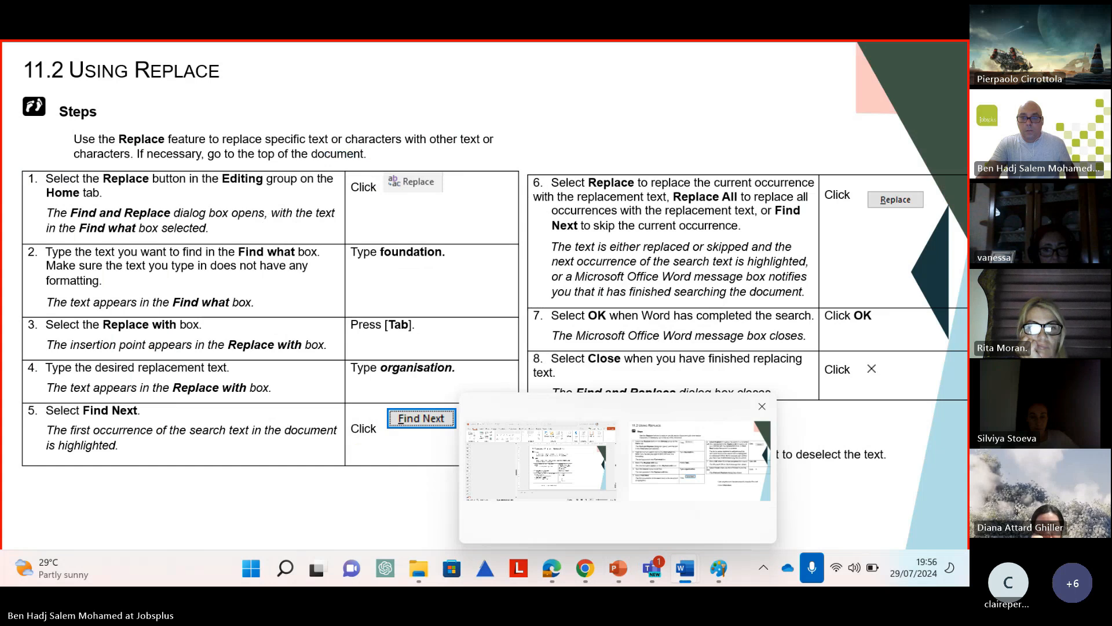
{"action": "left_click", "coordinate": [740, 406]}
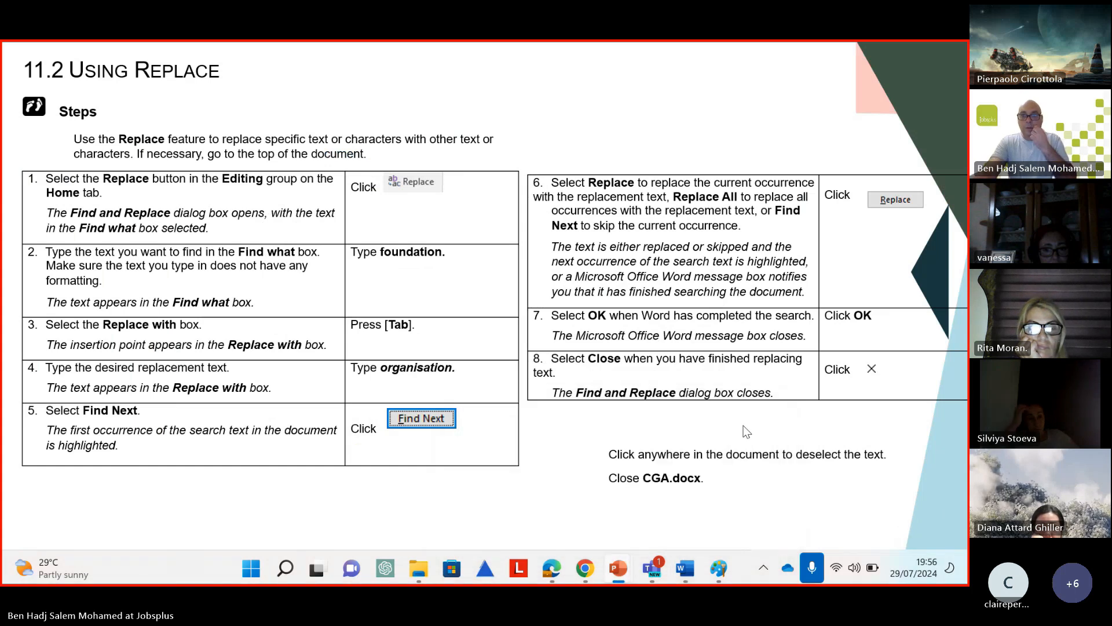
{"action": "left_click", "coordinate": [742, 425]}
{"action": "left_click", "coordinate": [744, 427]}
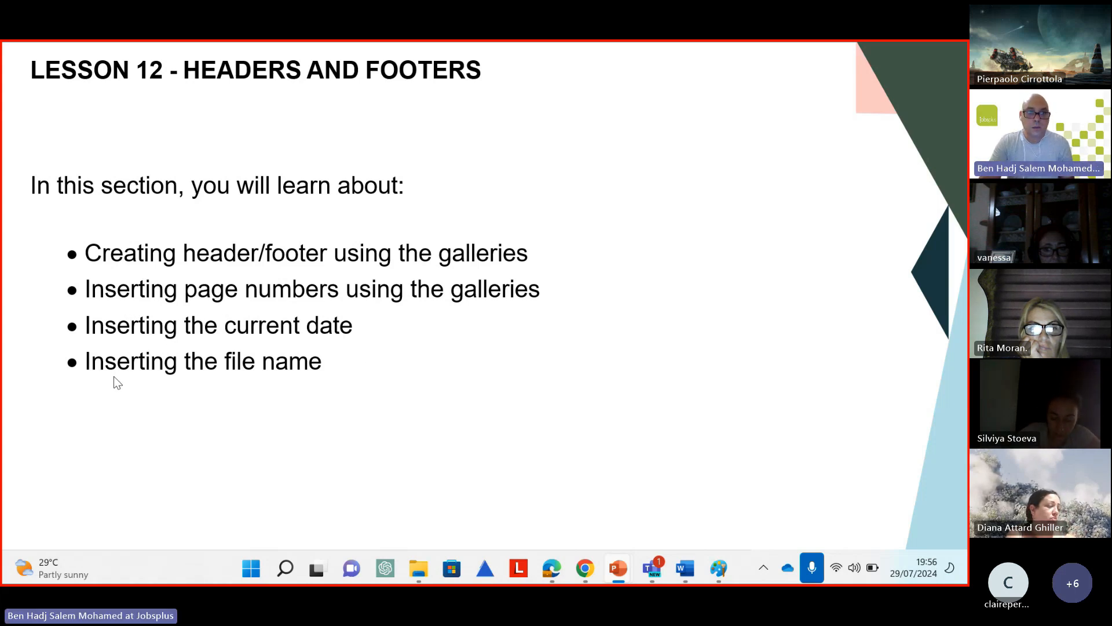
{"action": "left_click", "coordinate": [659, 412]}
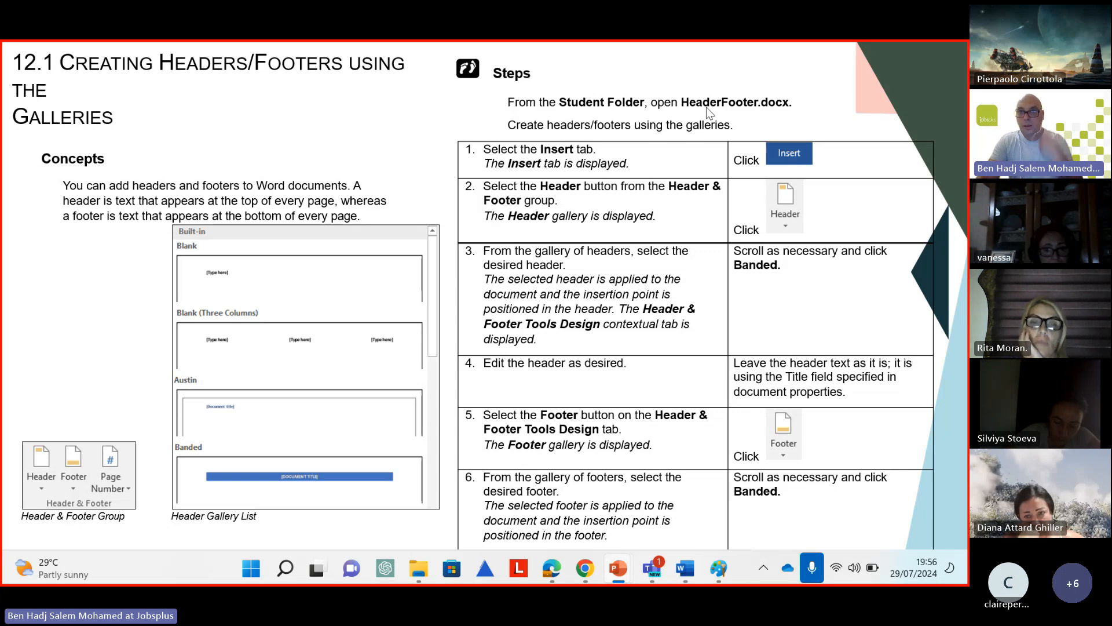
Return the slide show to slide 12.1 and switch to the CGA document in Word
{"action": "left_click", "coordinate": [686, 569]}
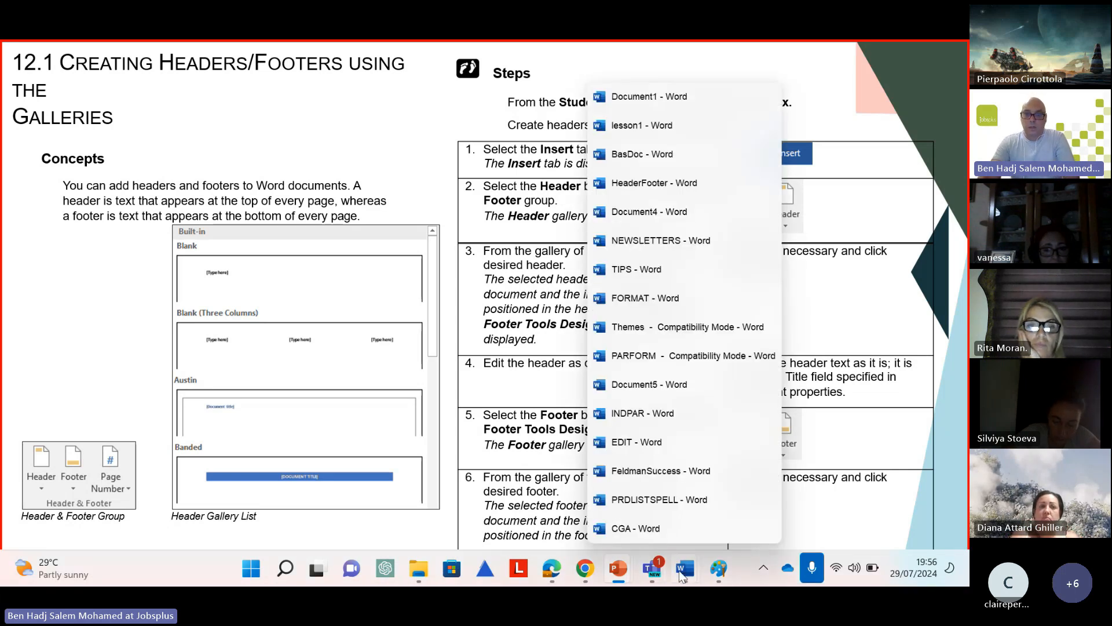
{"action": "left_click", "coordinate": [670, 526]}
{"action": "left_click", "coordinate": [671, 526]}
{"action": "left_click", "coordinate": [681, 570]}
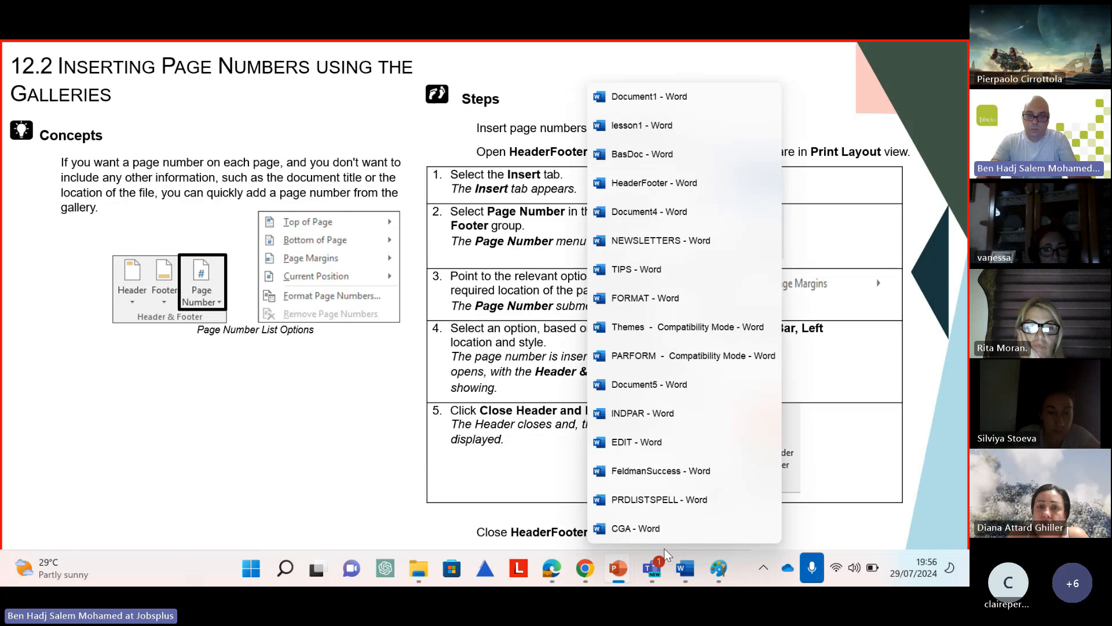
{"action": "key", "text": "Left"}
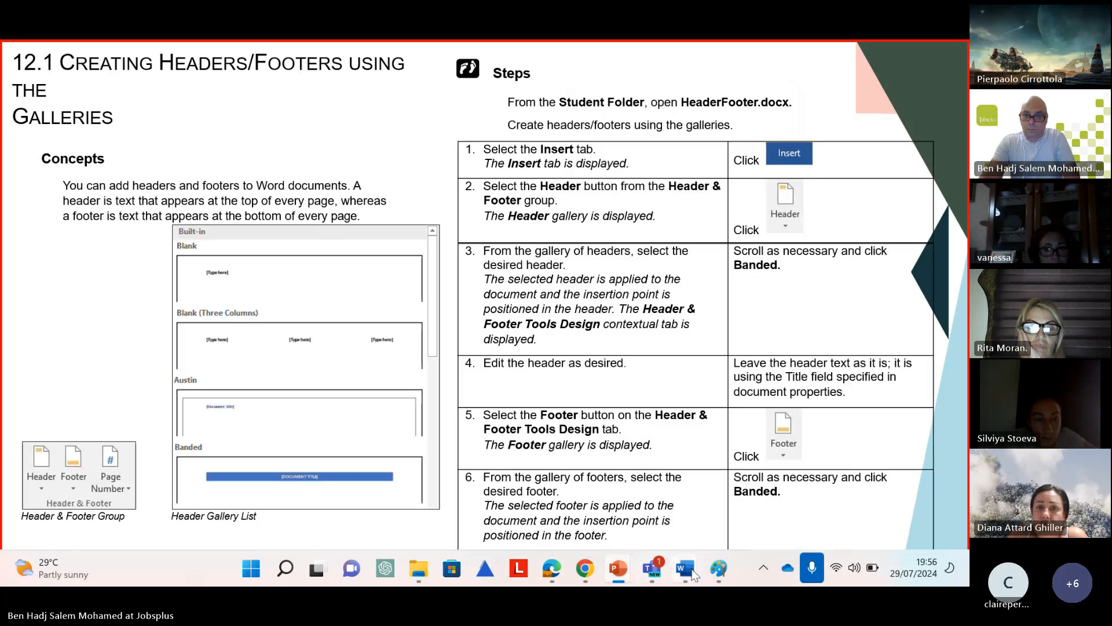
{"action": "mouse_move", "coordinate": [687, 580]}
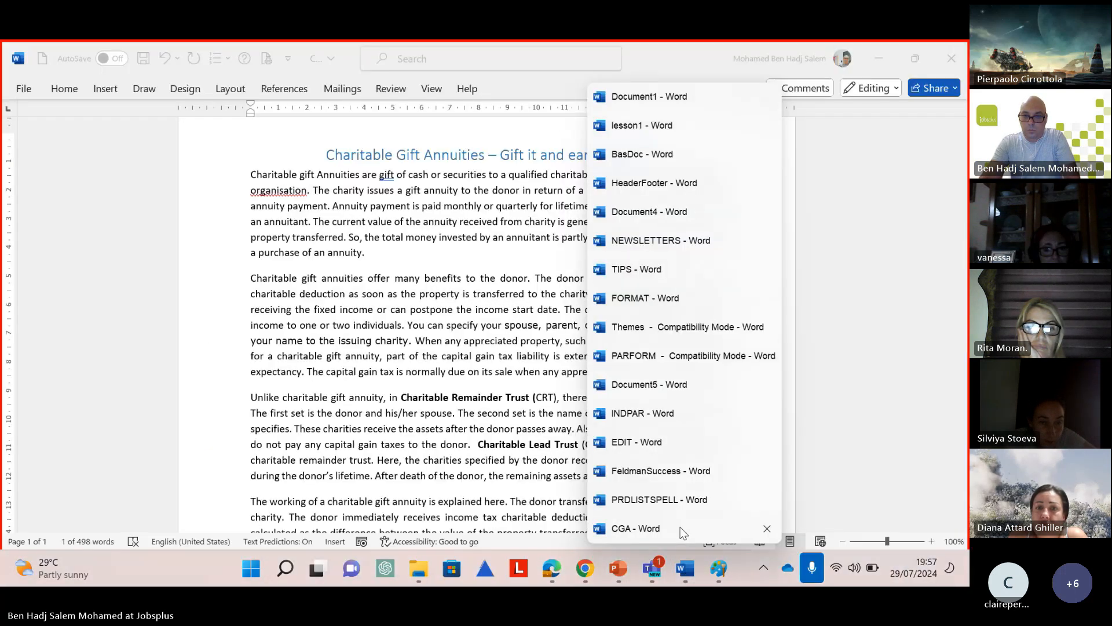
{"action": "left_click", "coordinate": [680, 527]}
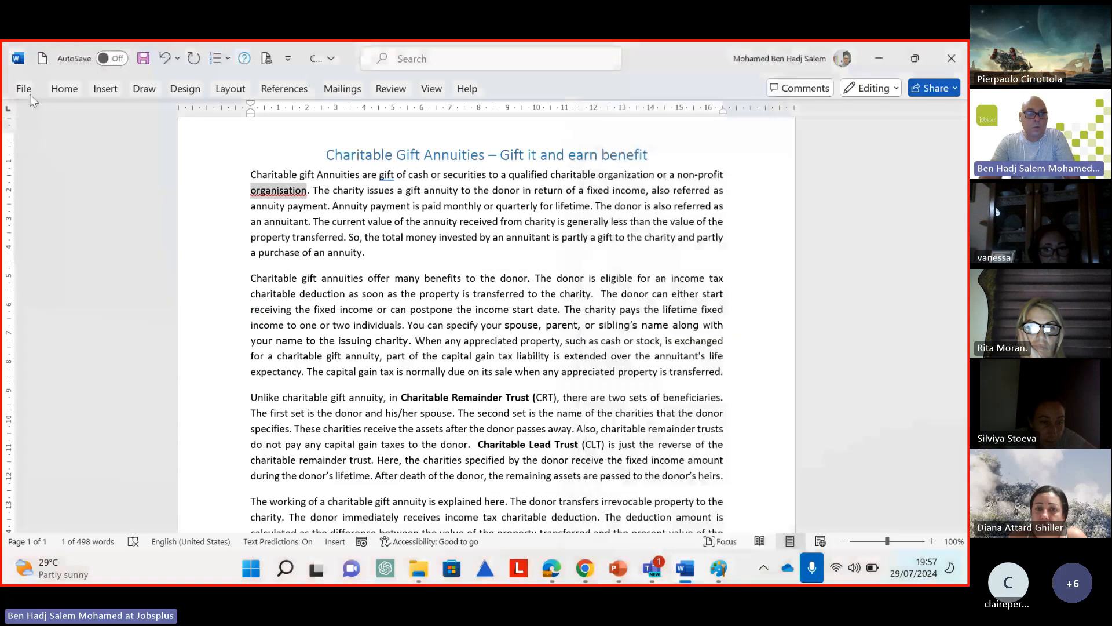
Try to open HeaderFooter from the student folder
{"action": "left_click", "coordinate": [24, 89]}
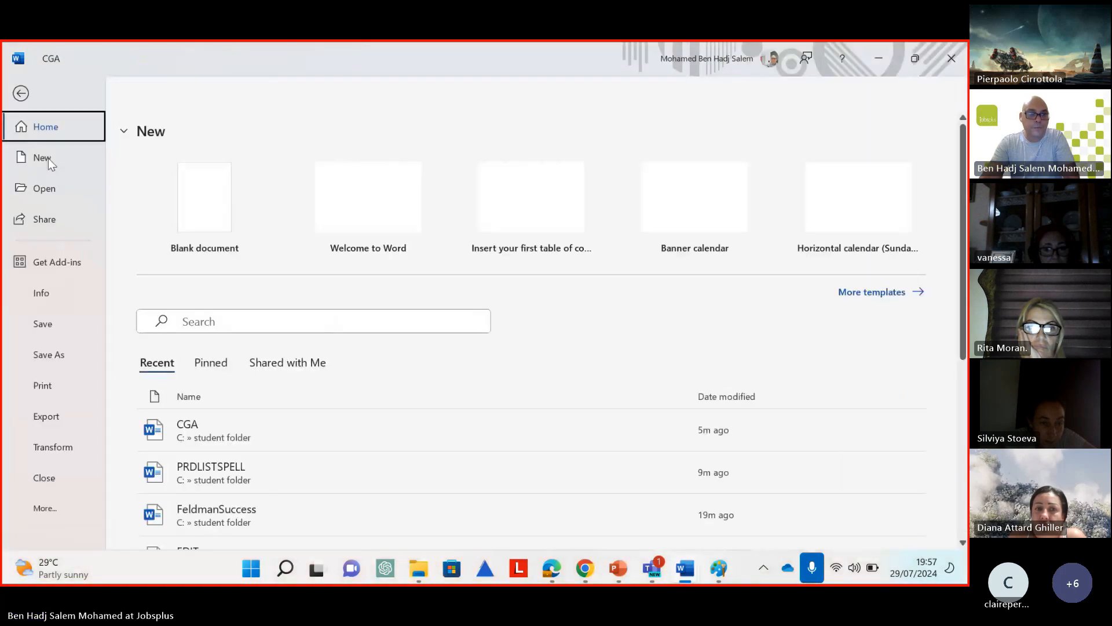
{"action": "left_click", "coordinate": [60, 192]}
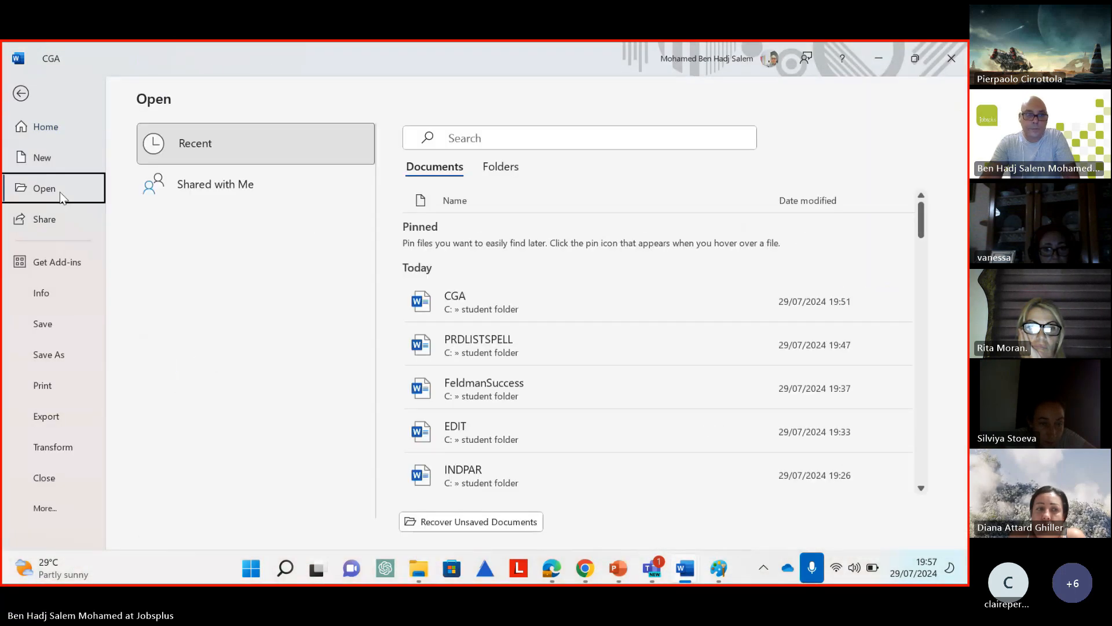
{"action": "left_click", "coordinate": [211, 486]}
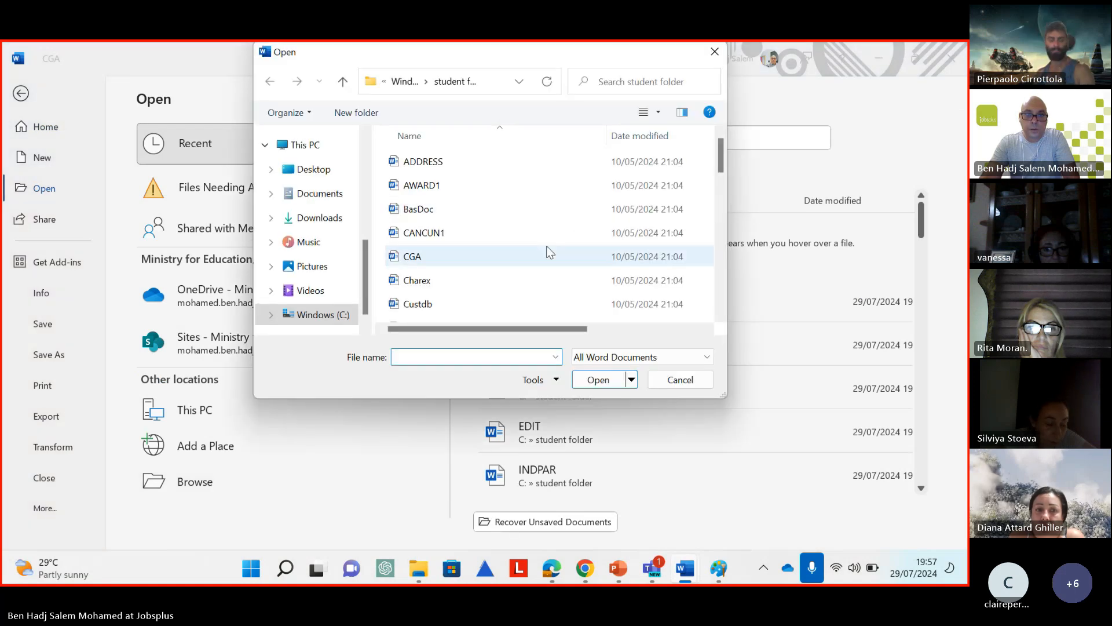
{"action": "scroll", "coordinate": [550, 251], "scroll_direction": "down", "scroll_amount": 3}
{"action": "scroll", "coordinate": [549, 252], "scroll_direction": "down", "scroll_amount": 3}
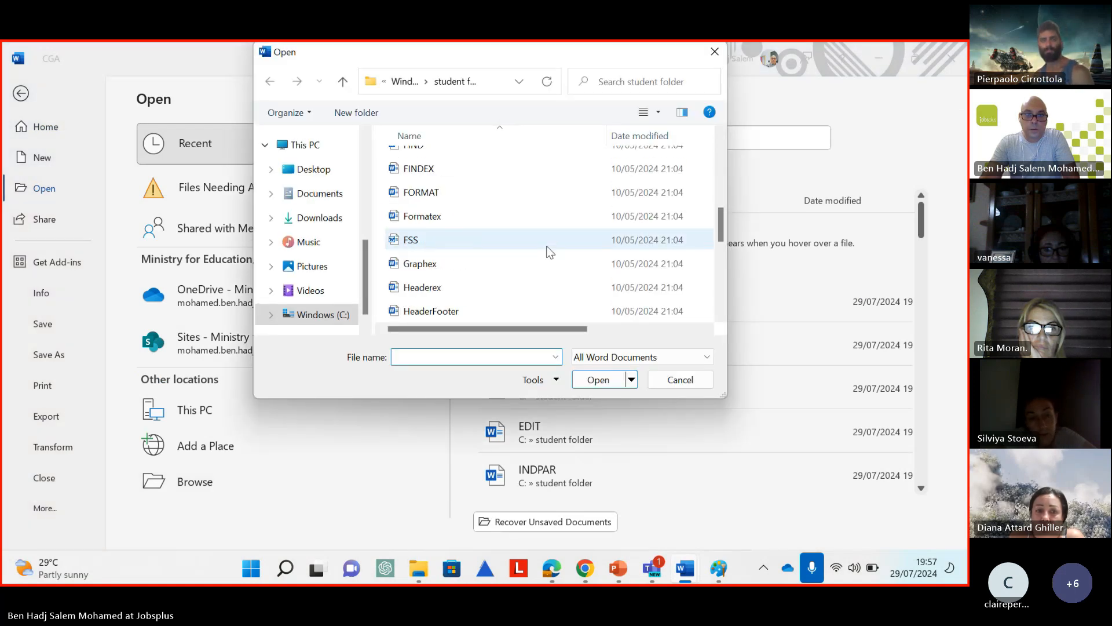
{"action": "double_click", "coordinate": [459, 239]}
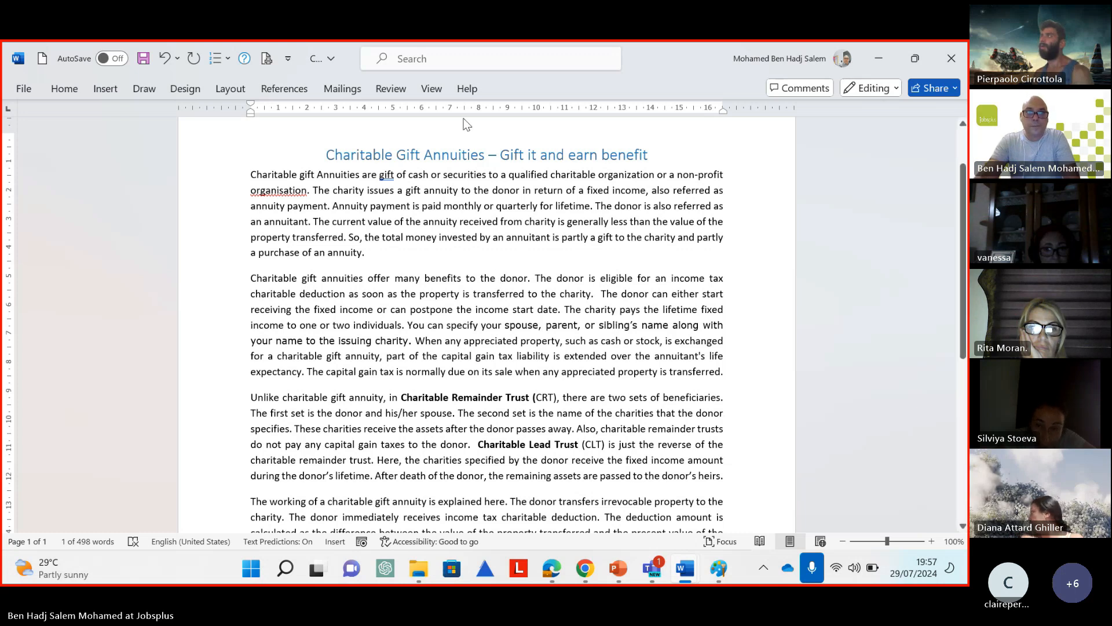
{"action": "left_click", "coordinate": [737, 134]}
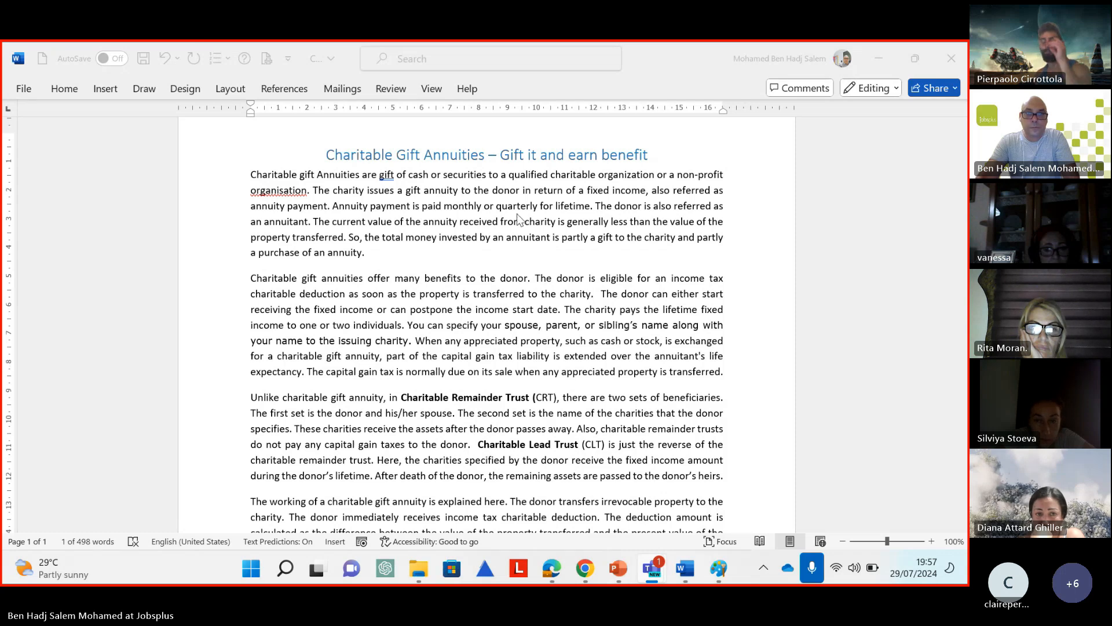
{"action": "left_click", "coordinate": [544, 191]}
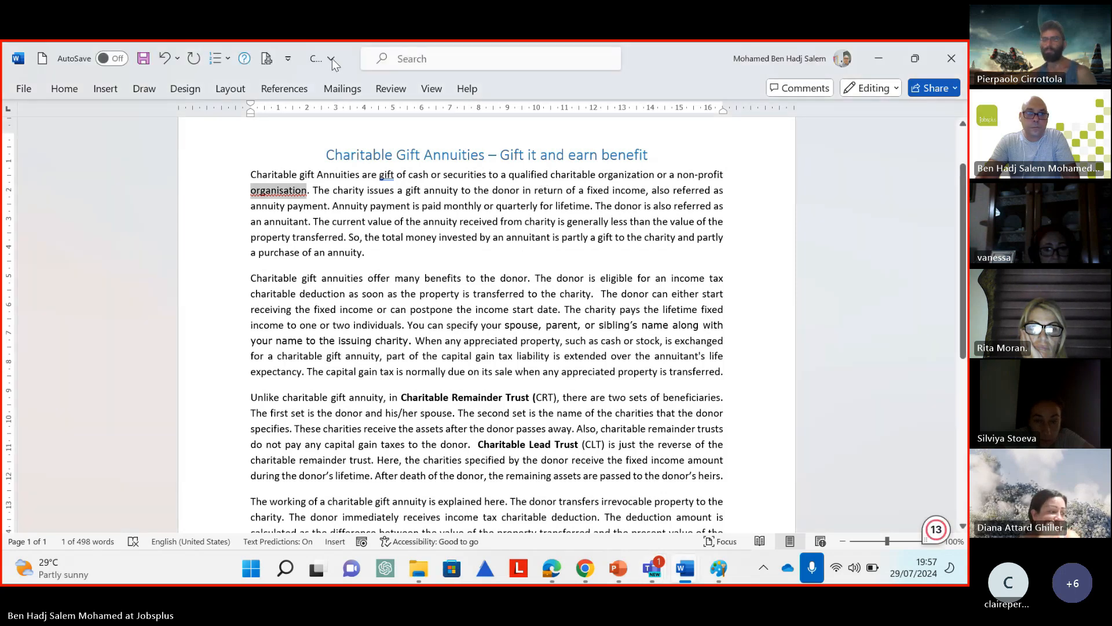
Browse the student folder again and retry opening the HeaderFooter document
{"action": "left_click", "coordinate": [22, 90]}
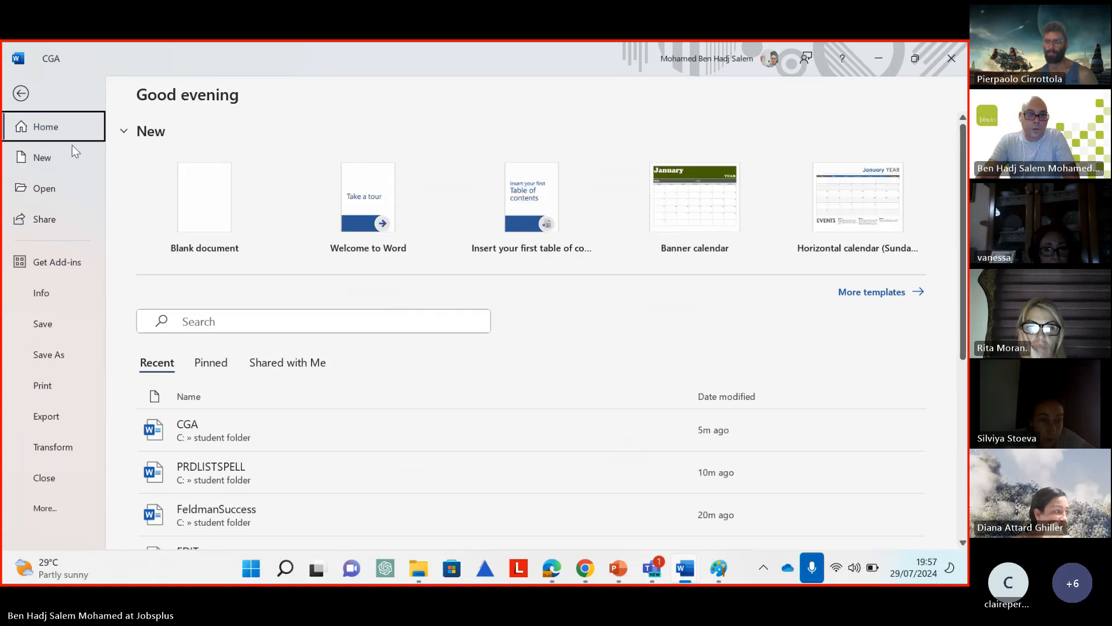
{"action": "left_click", "coordinate": [62, 194]}
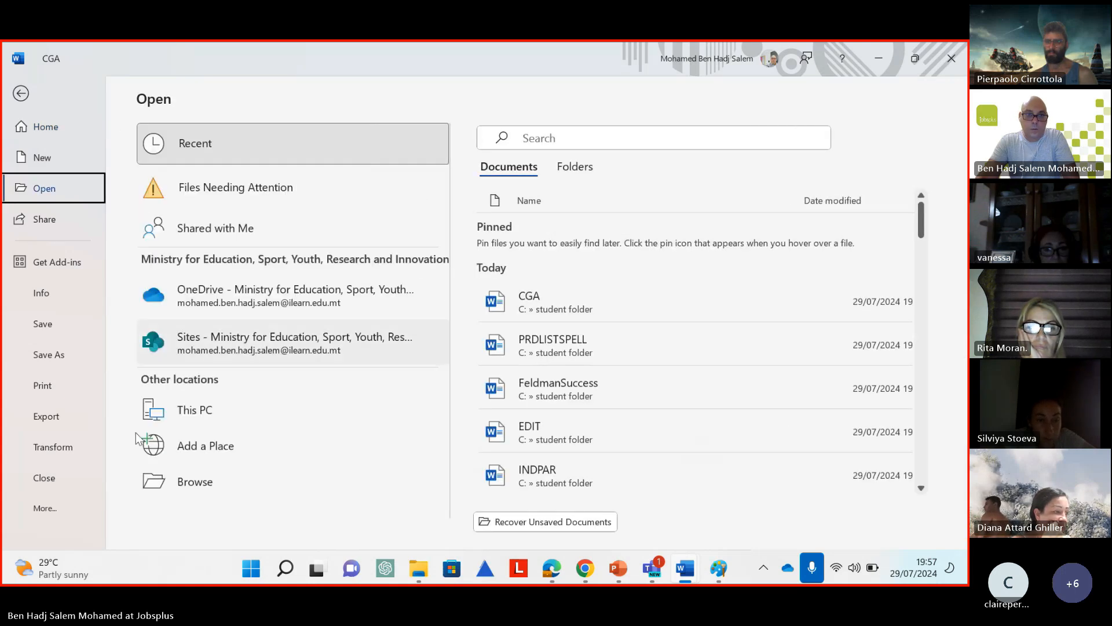
{"action": "left_click", "coordinate": [197, 481]}
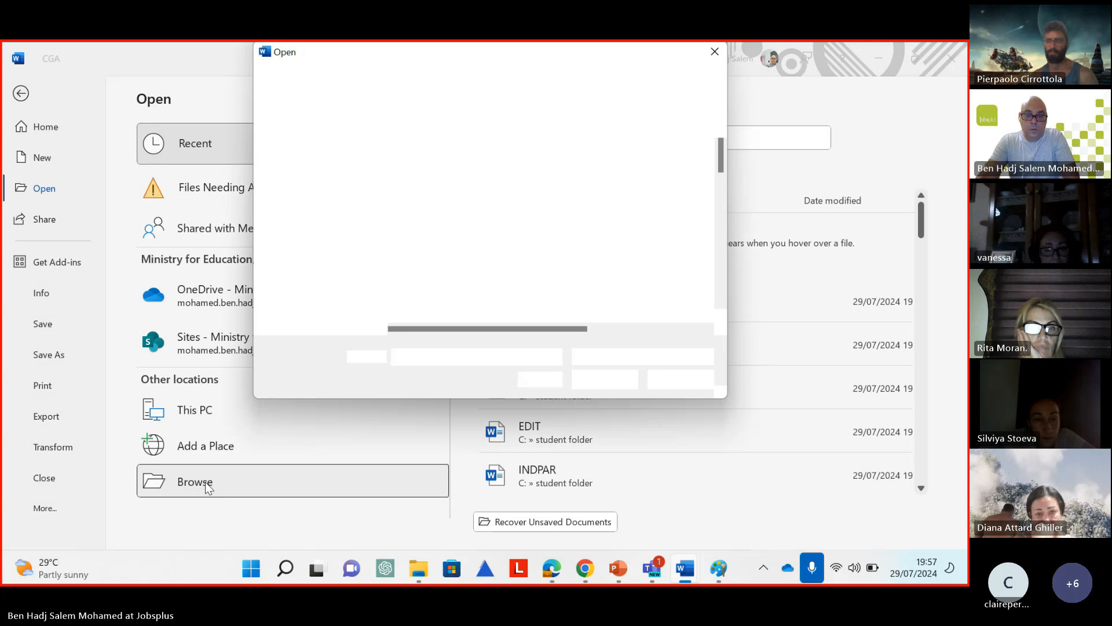
{"action": "scroll", "coordinate": [465, 259], "scroll_direction": "down", "scroll_amount": 5}
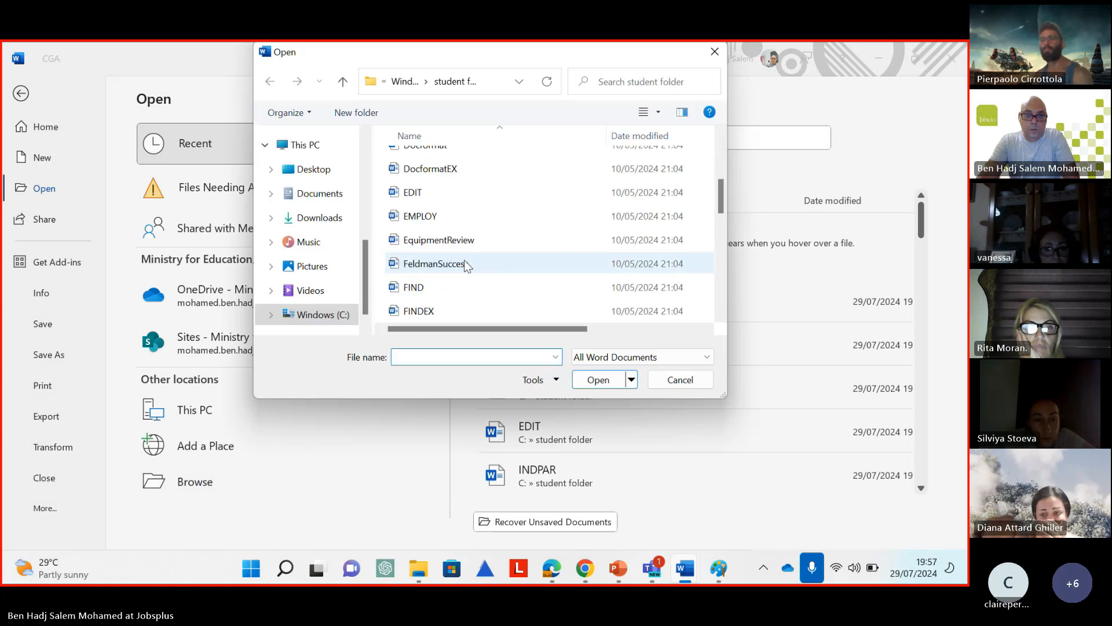
{"action": "scroll", "coordinate": [464, 260], "scroll_direction": "down", "scroll_amount": 1}
{"action": "left_click", "coordinate": [446, 311]}
{"action": "double_click", "coordinate": [447, 311]}
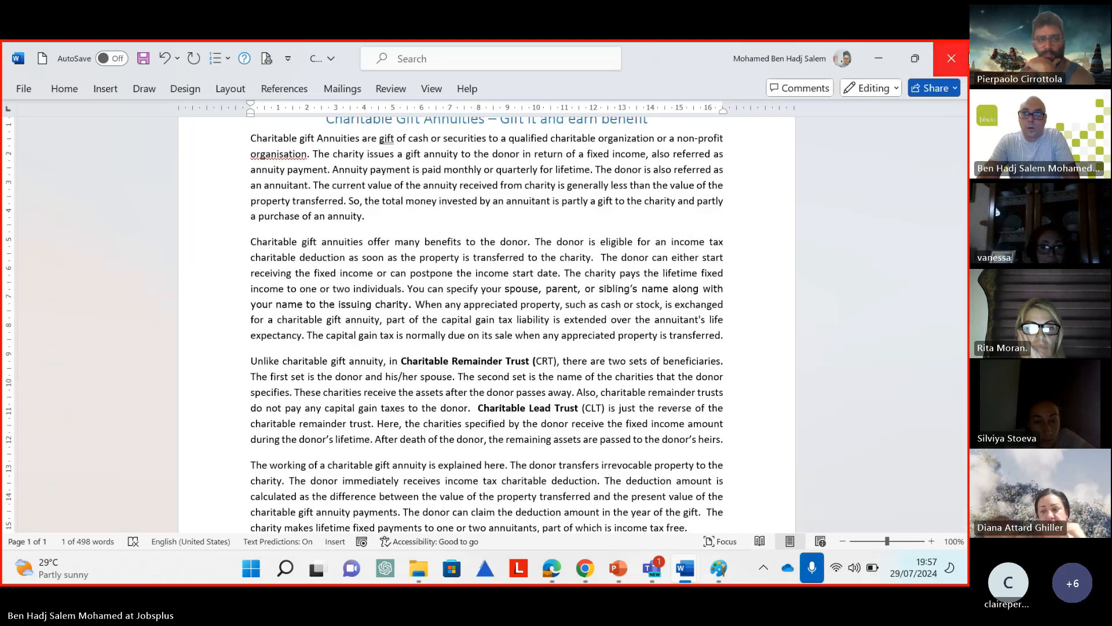
Close CGA without saving its changes and switch to the already open HeaderFooter document in Word
{"action": "left_click", "coordinate": [951, 58]}
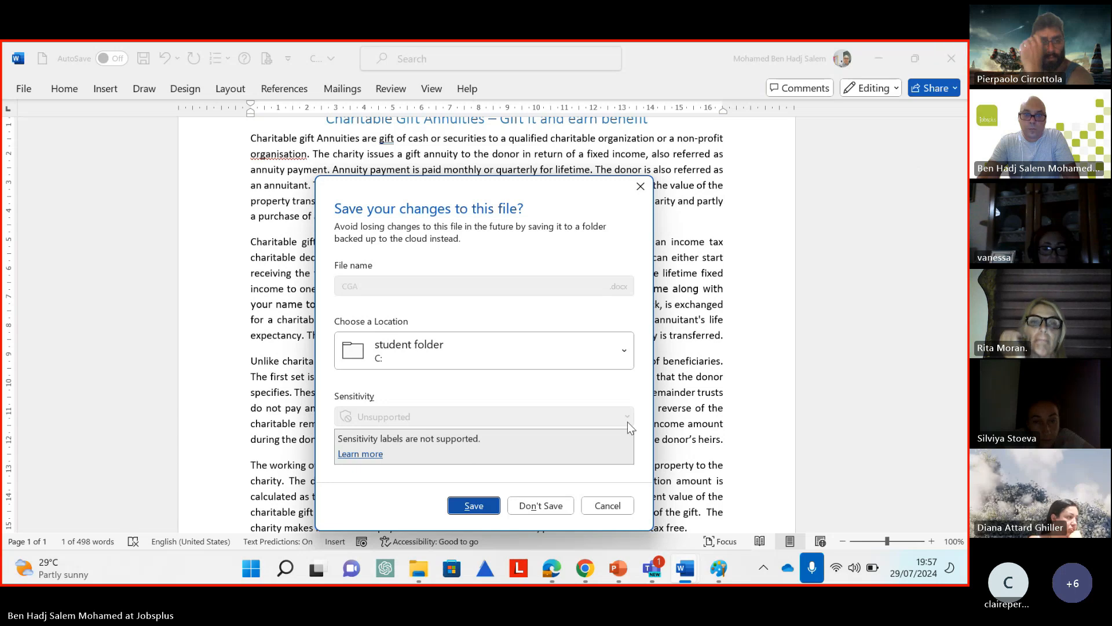
{"action": "left_click", "coordinate": [539, 505]}
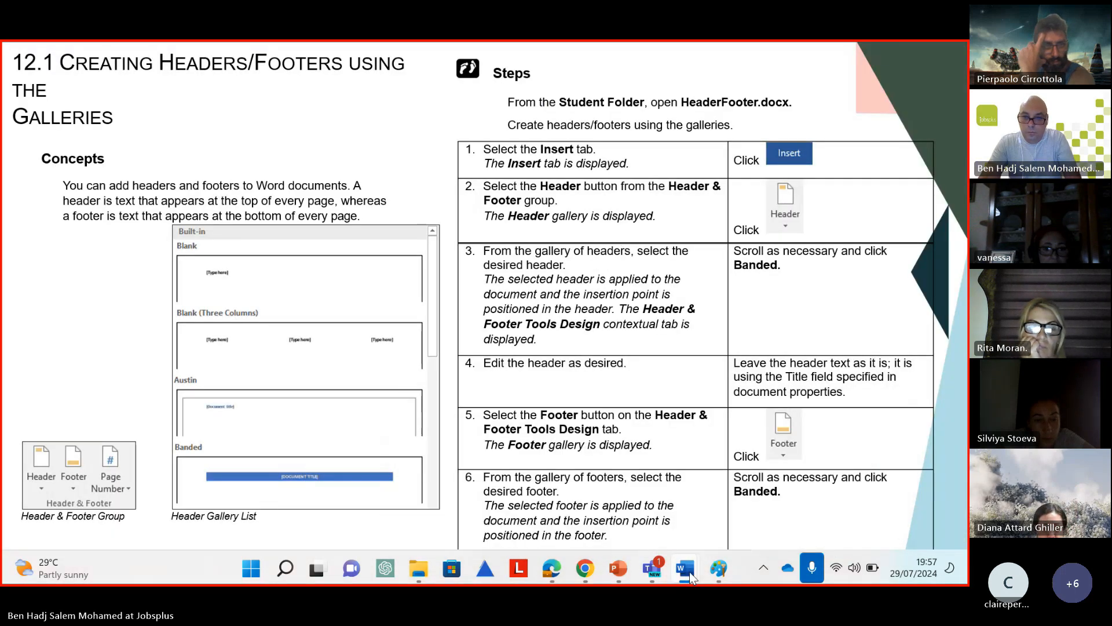
{"action": "mouse_move", "coordinate": [691, 577]}
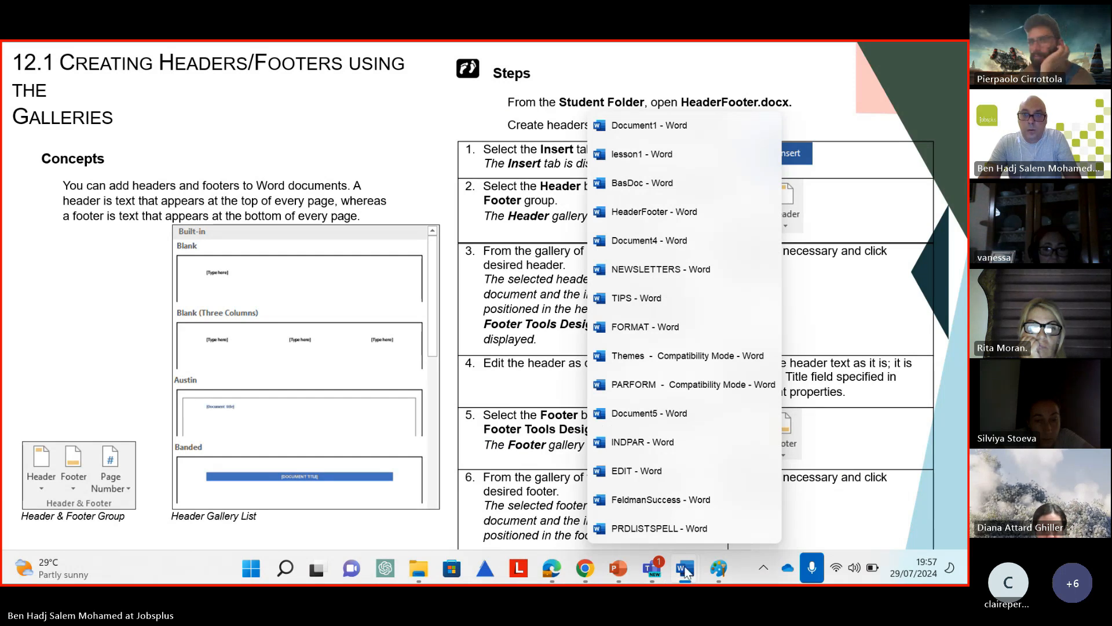
{"action": "left_click", "coordinate": [657, 220]}
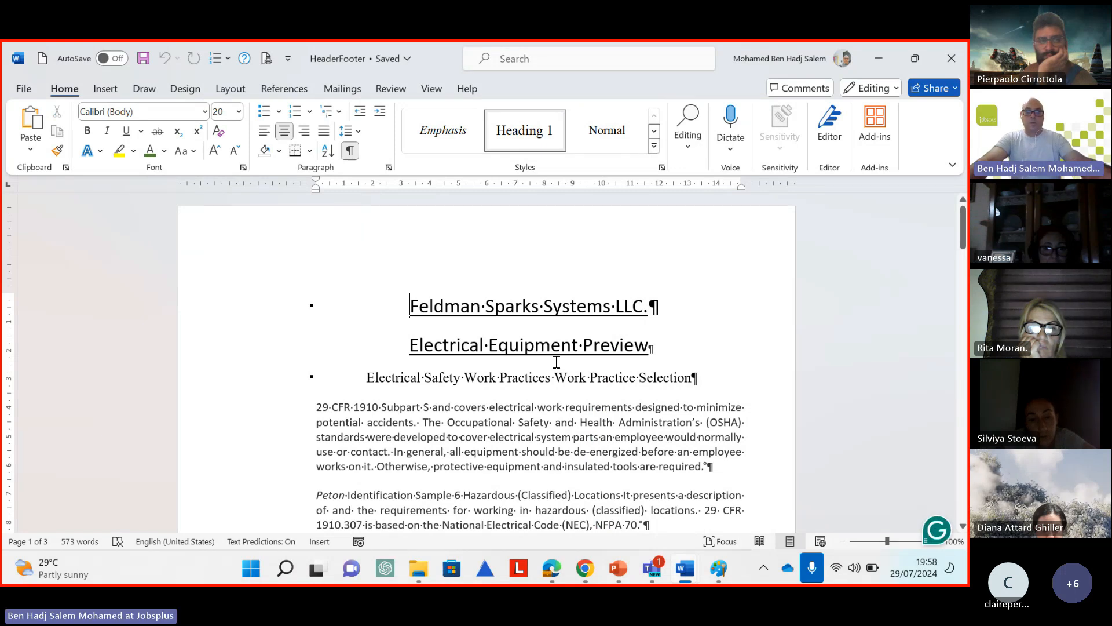
Look over the first page of HeaderFooter and switch to slide 12.1 in PowerPoint for the header and footer instructions
{"action": "scroll", "coordinate": [622, 408], "scroll_direction": "down", "scroll_amount": 10}
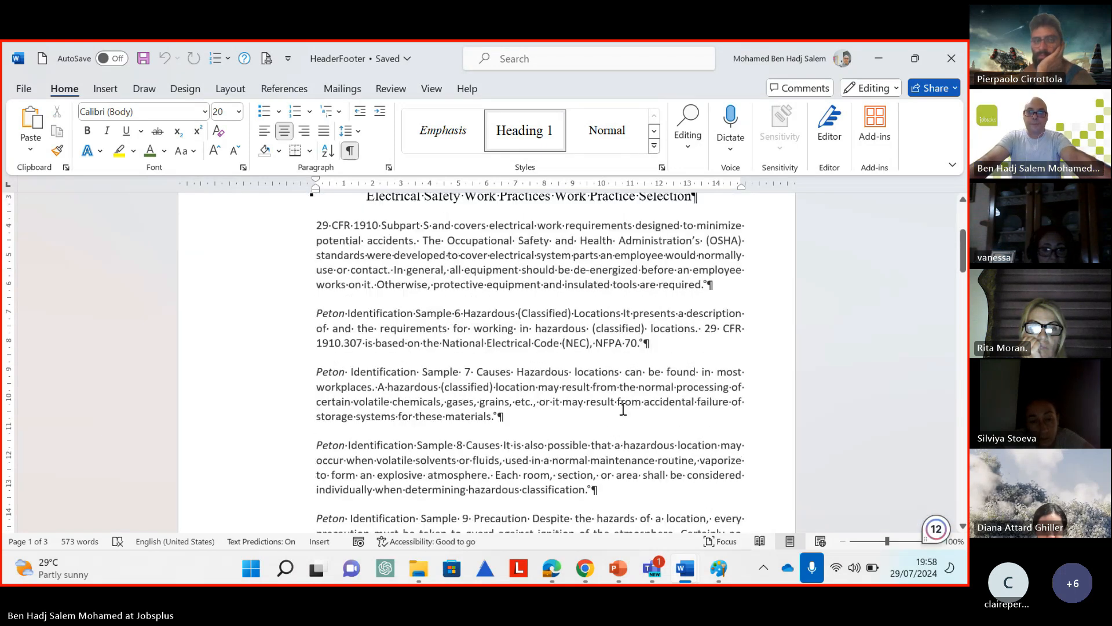
{"action": "scroll", "coordinate": [559, 346], "scroll_direction": "up", "scroll_amount": 10}
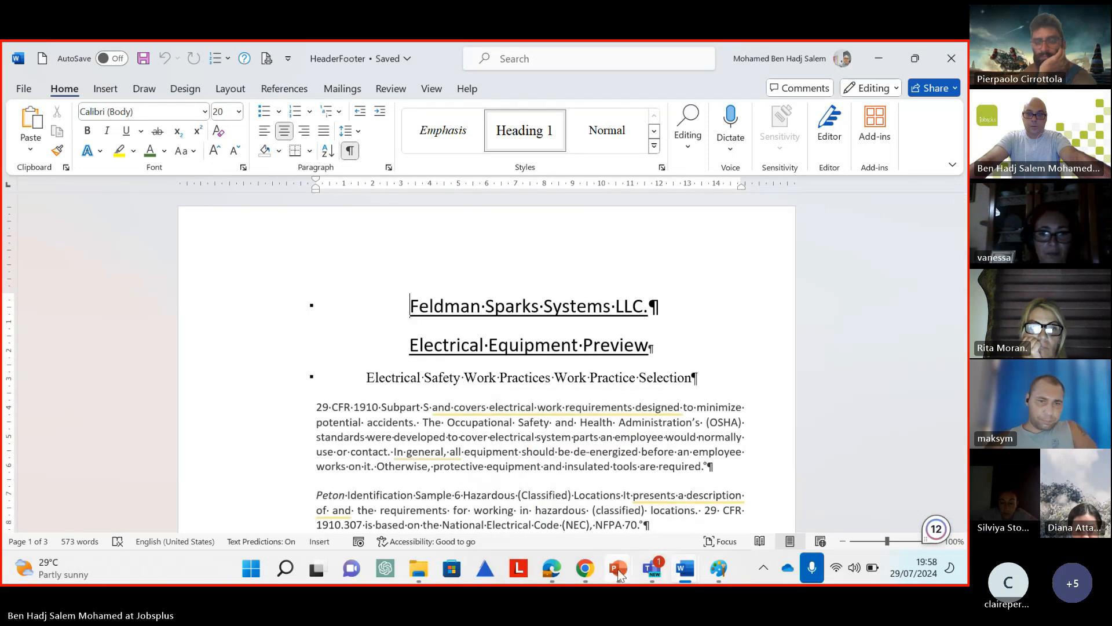
{"action": "mouse_move", "coordinate": [619, 569]}
{"action": "left_click", "coordinate": [699, 461]}
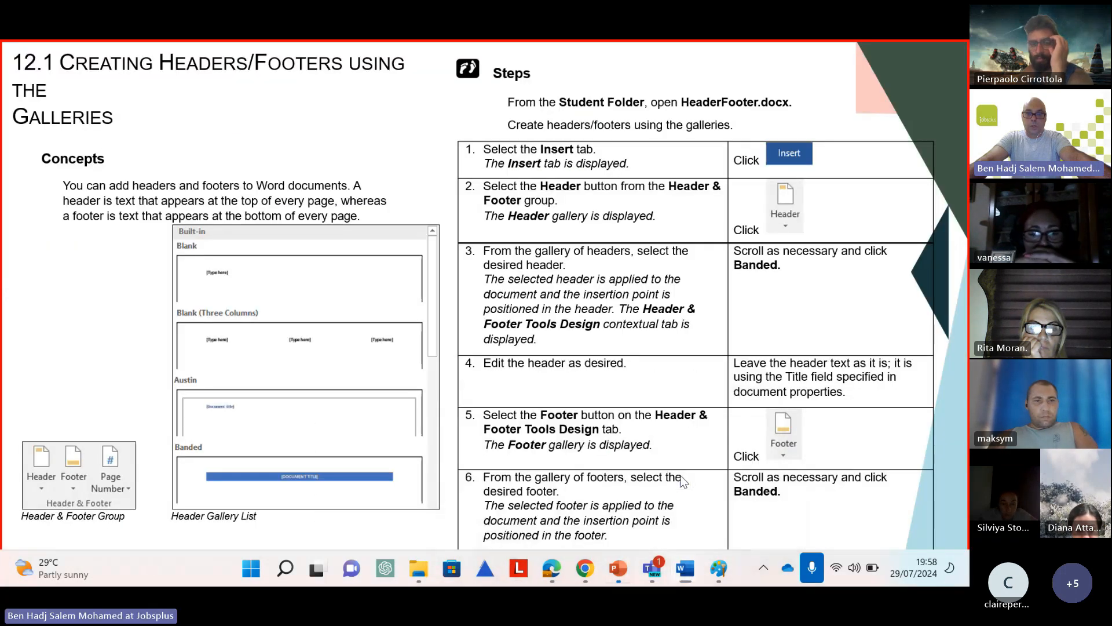
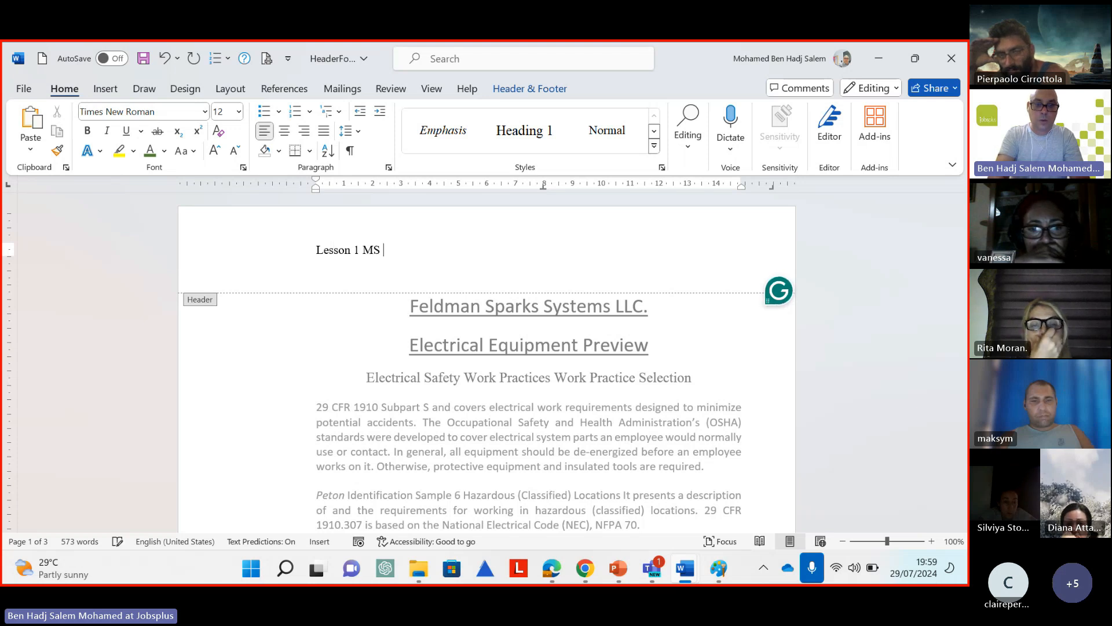
Complete the header text in HeaderFooter so it reads "Lesson 1 MS WORD"
{"action": "type", "text": "WORD"}
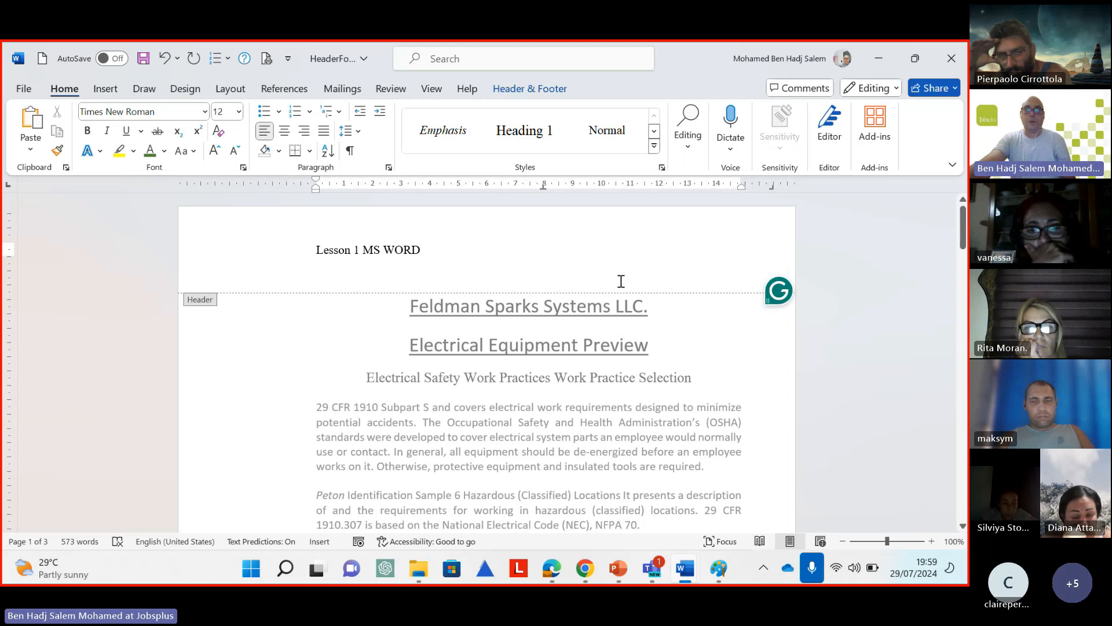
Insert a Blank footer and fill its placeholder with the current date in the 7/29/2024 format
{"action": "left_click", "coordinate": [108, 88]}
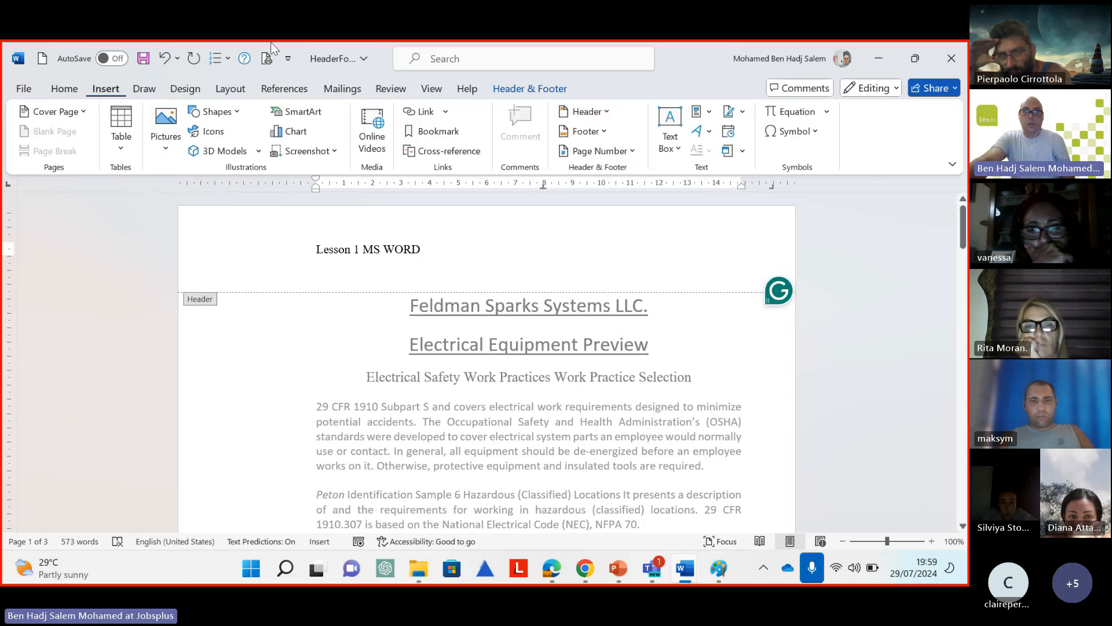
{"action": "left_click", "coordinate": [593, 132]}
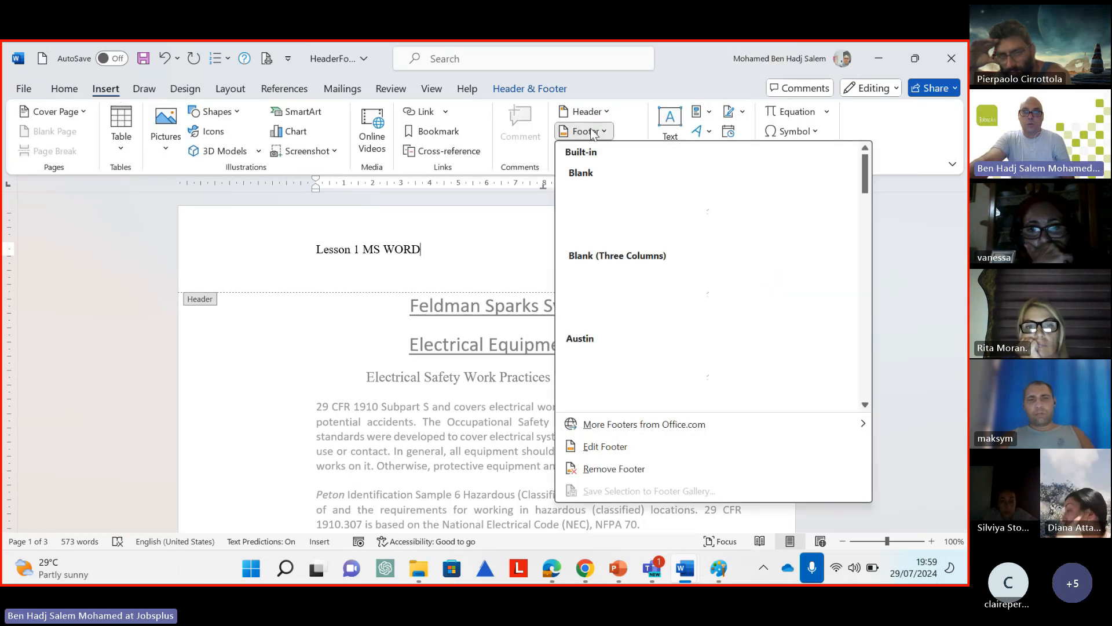
{"action": "left_click", "coordinate": [634, 214]}
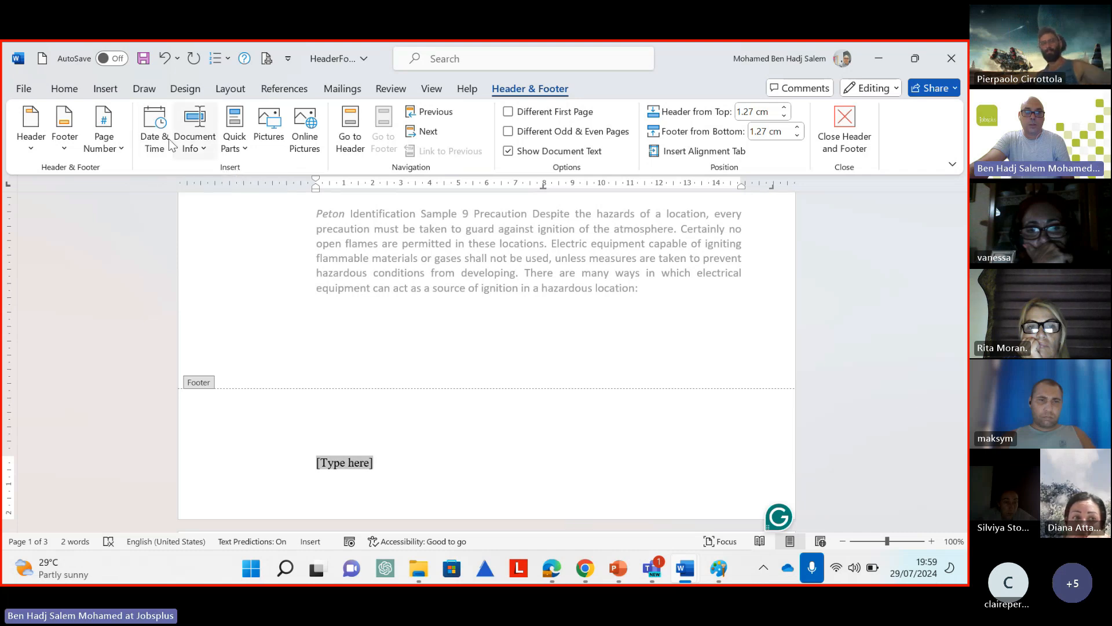
{"action": "left_click", "coordinate": [155, 129]}
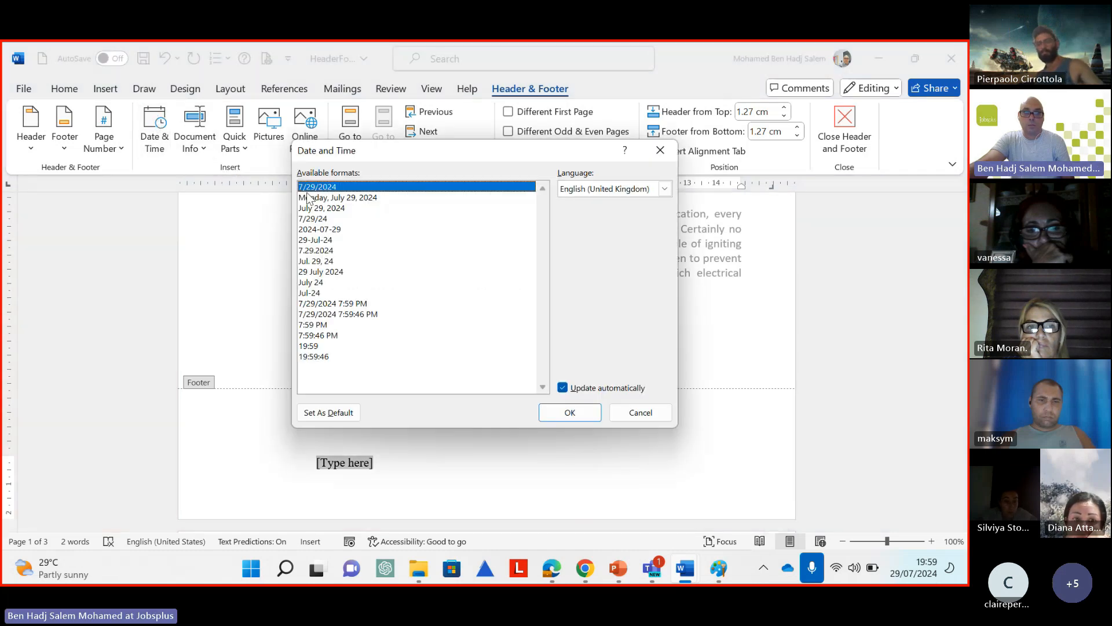
{"action": "left_click", "coordinate": [585, 415]}
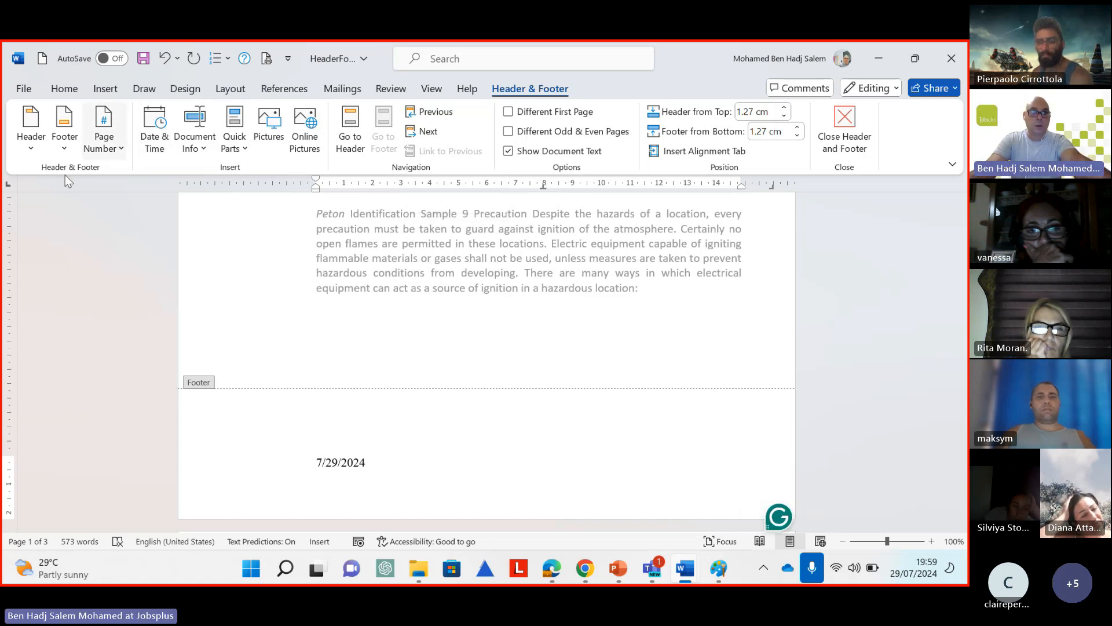
Insert a Plain Number 2 page number at the bottom of the page and return to the document body
{"action": "left_click", "coordinate": [113, 150]}
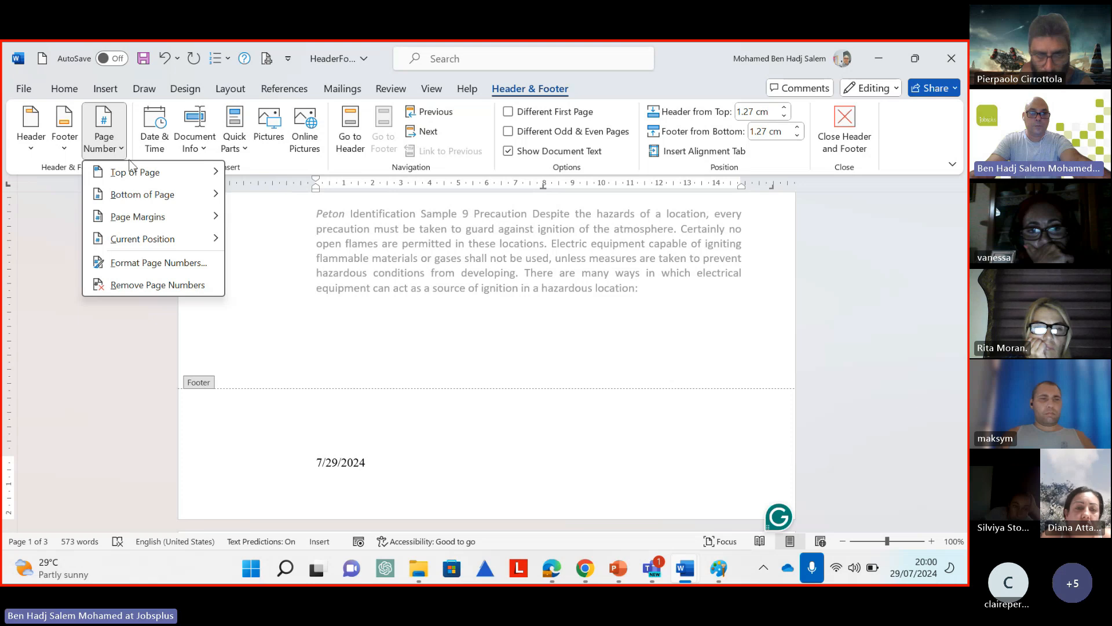
{"action": "mouse_move", "coordinate": [161, 200]}
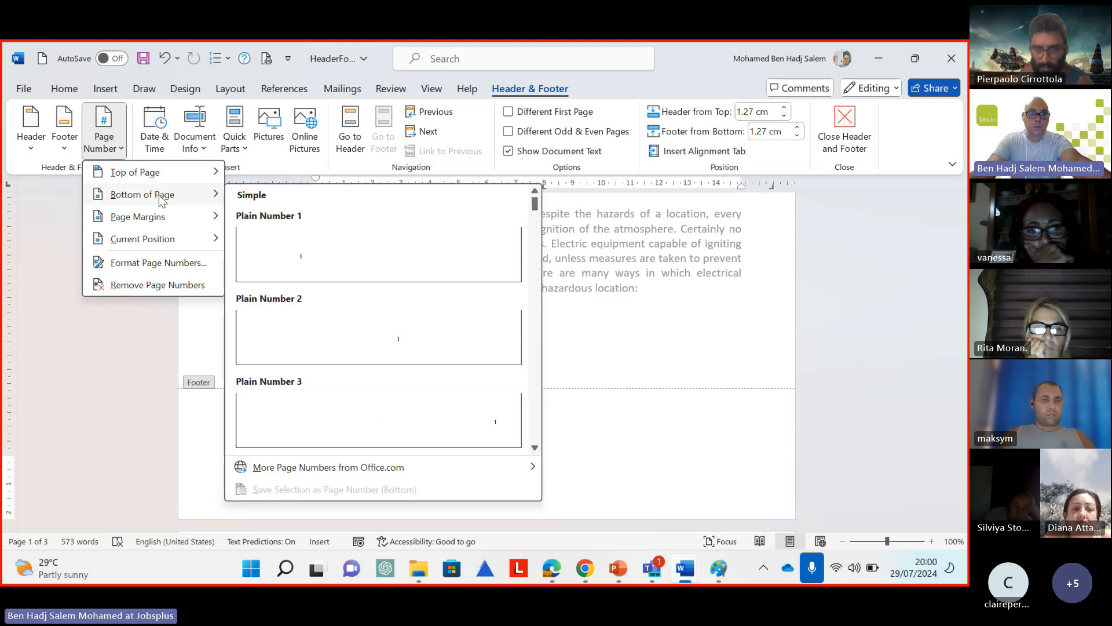
{"action": "left_click", "coordinate": [420, 347]}
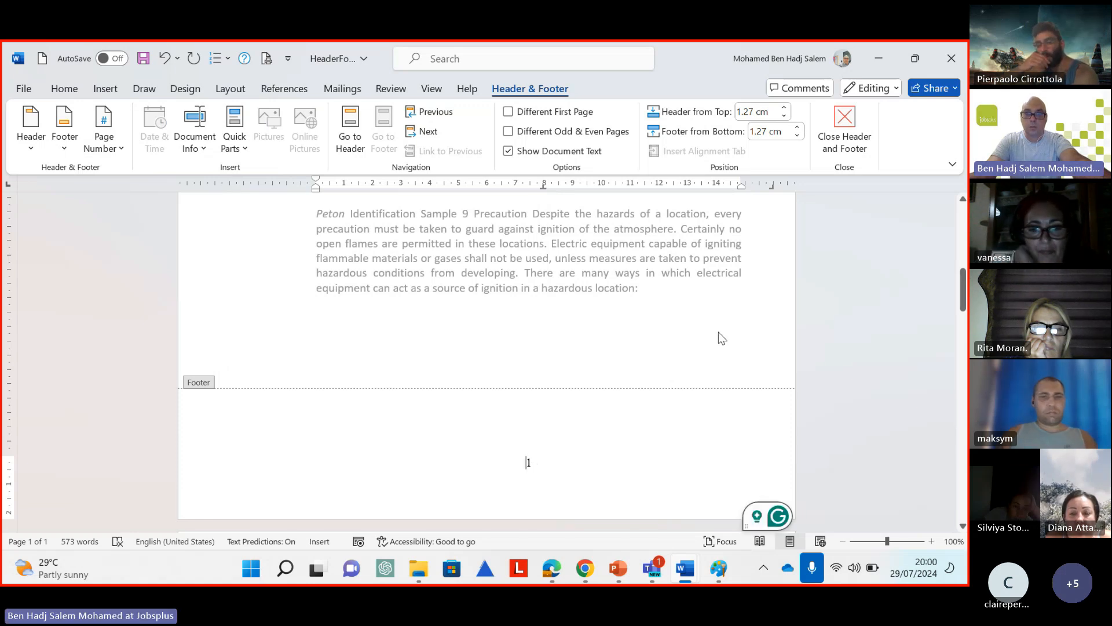
{"action": "double_click", "coordinate": [689, 322]}
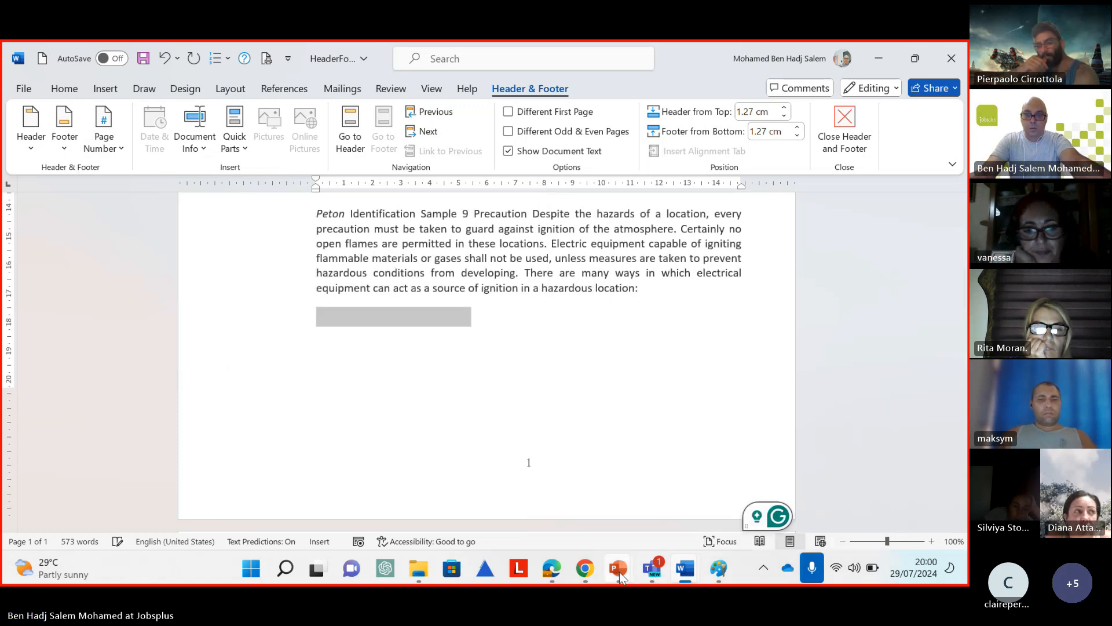
Switch to the PowerPoint slide show and review sections 12.1 to 12.5 on page numbers, dates, file names and fields
{"action": "mouse_move", "coordinate": [618, 569]}
{"action": "left_click", "coordinate": [701, 462]}
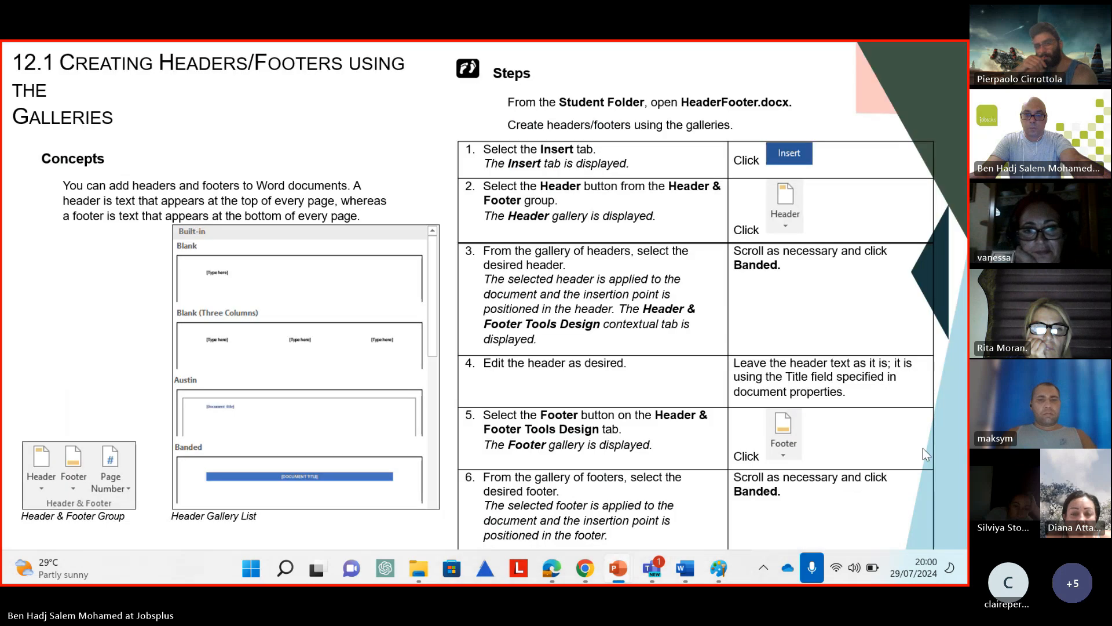
{"action": "left_click", "coordinate": [892, 436]}
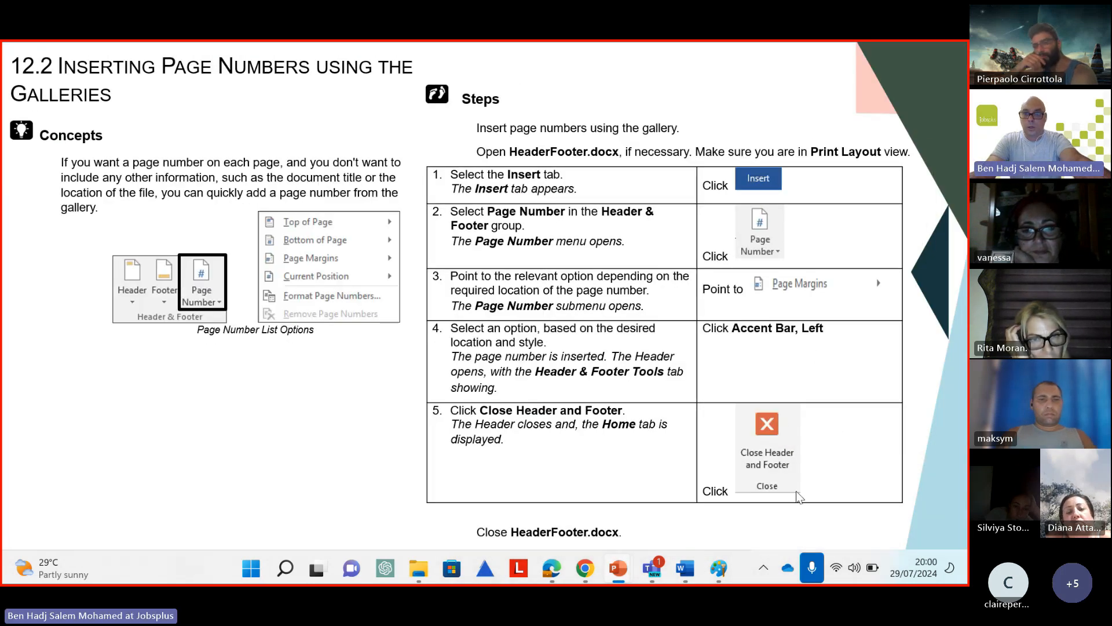
{"action": "left_click", "coordinate": [735, 104]}
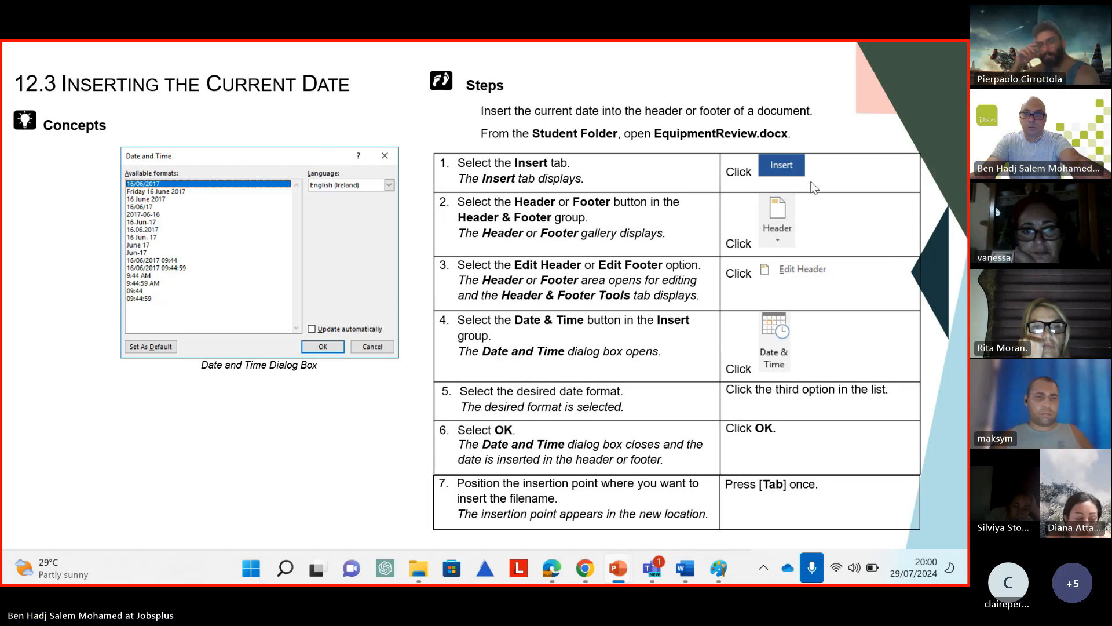
{"action": "left_click", "coordinate": [848, 360]}
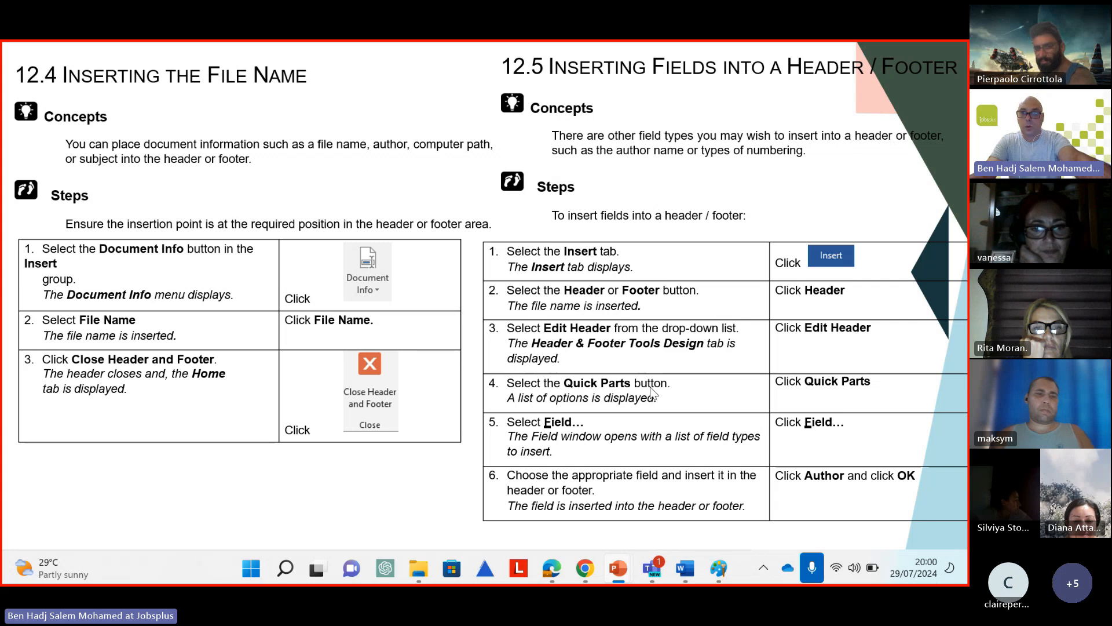
Switch back to HeaderFooter in Word and insert the file name in the header, to the right of "Lesson 1 MS WORD"
{"action": "left_click", "coordinate": [692, 579]}
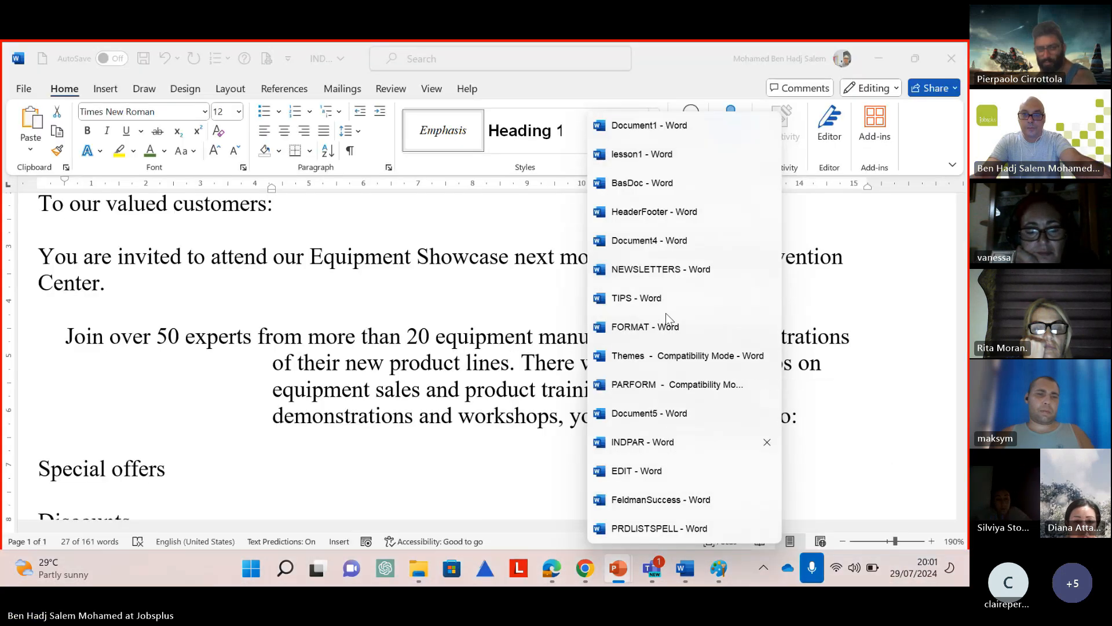
{"action": "left_click", "coordinate": [660, 217]}
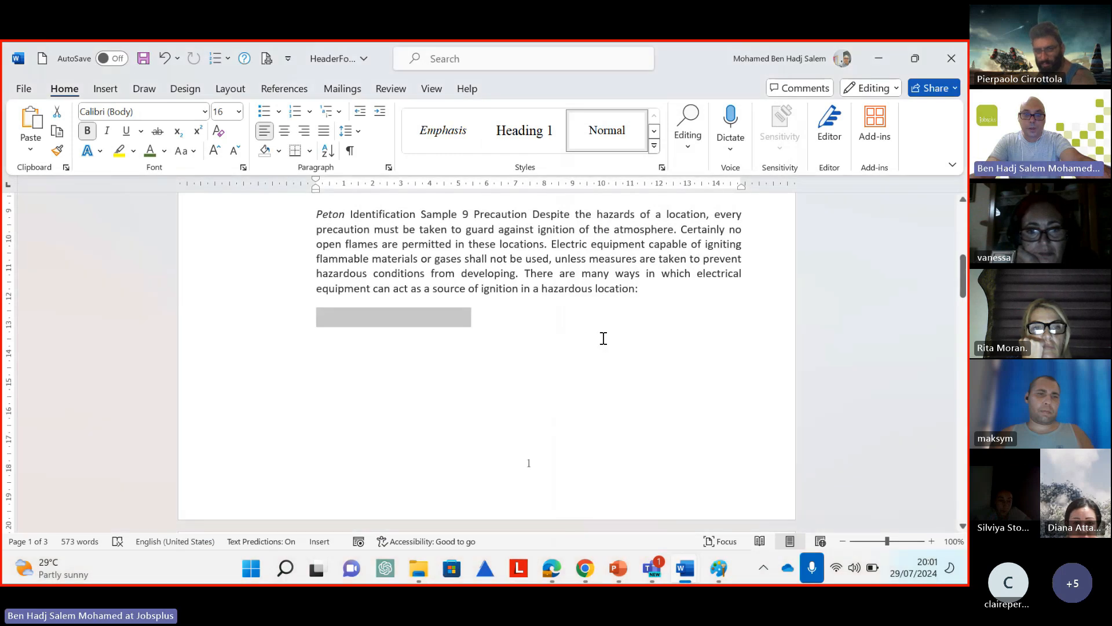
{"action": "scroll", "coordinate": [601, 335], "scroll_direction": "up", "scroll_amount": 10}
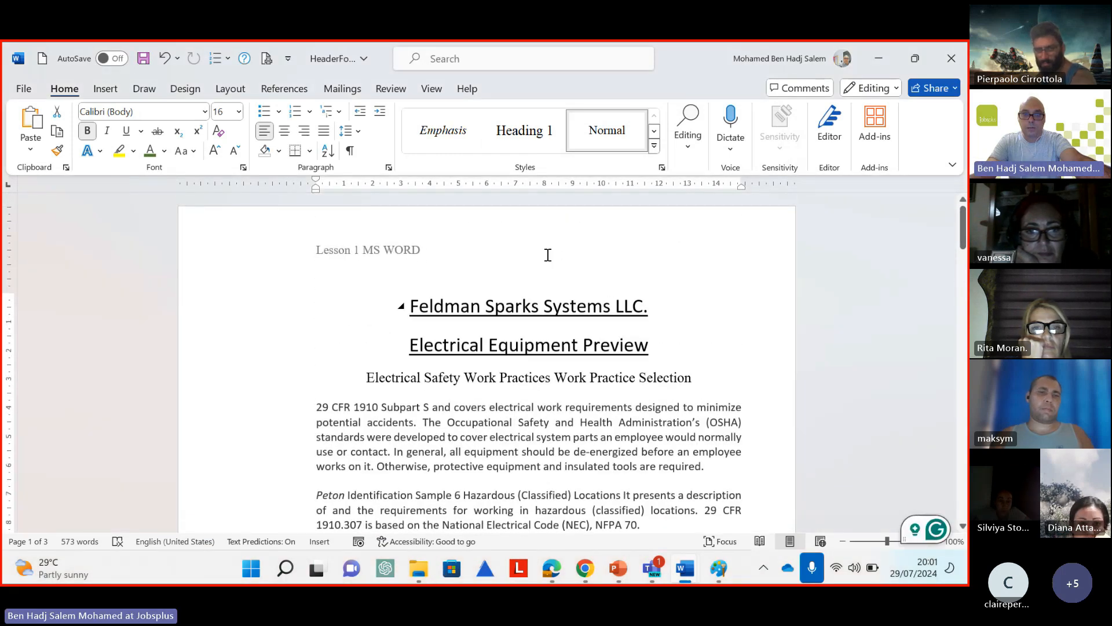
{"action": "double_click", "coordinate": [544, 246]}
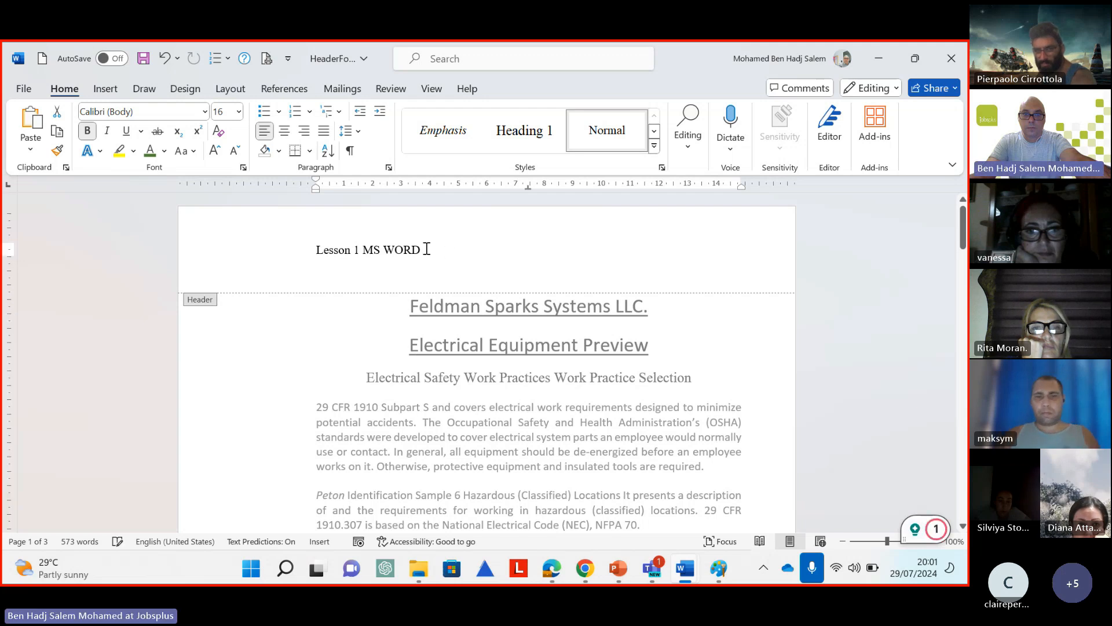
{"action": "left_click", "coordinate": [290, 247]}
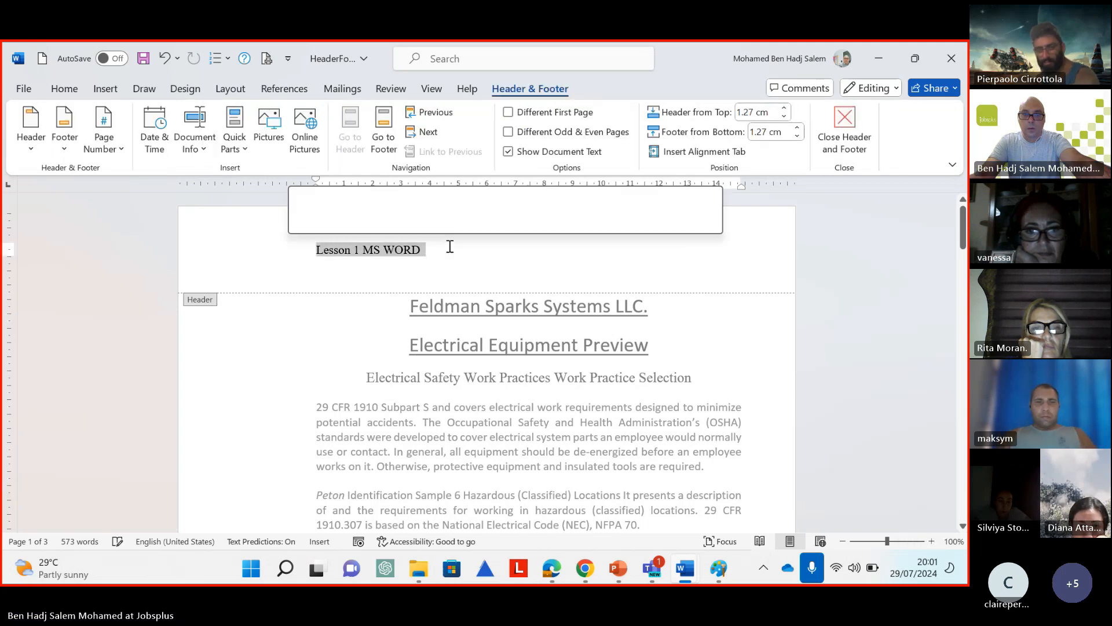
{"action": "left_click", "coordinate": [526, 262]}
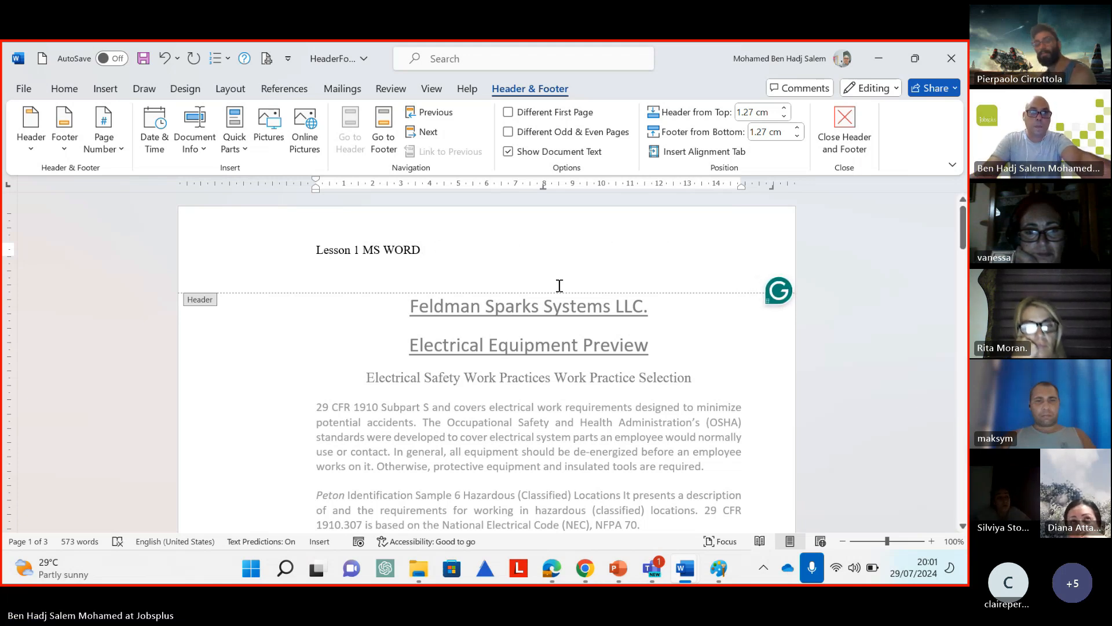
{"action": "left_click", "coordinate": [210, 154]}
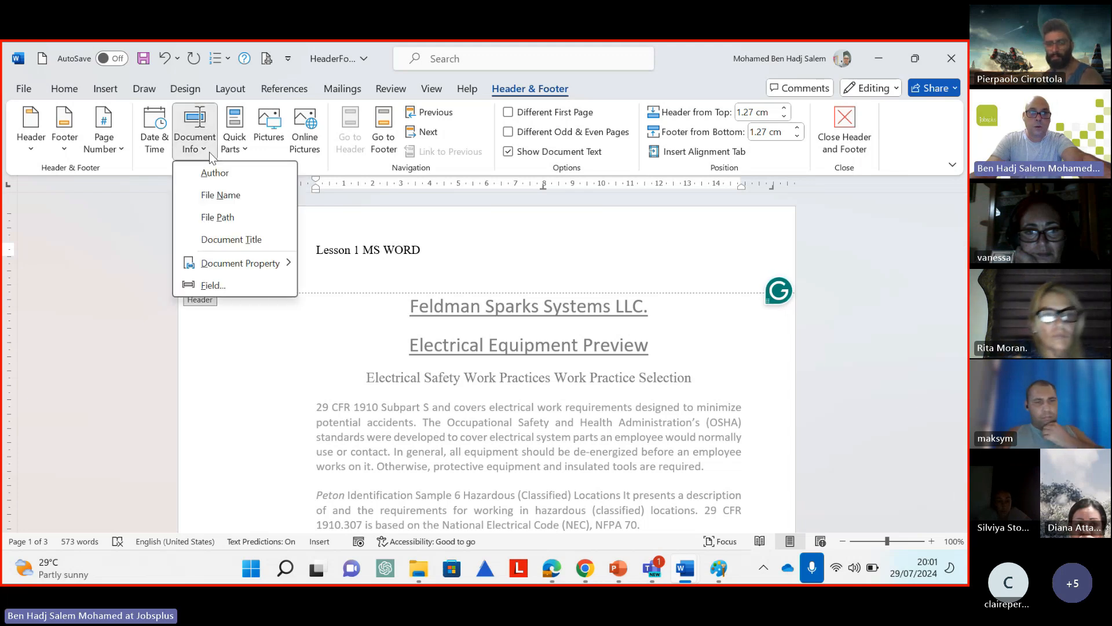
{"action": "left_click", "coordinate": [235, 194]}
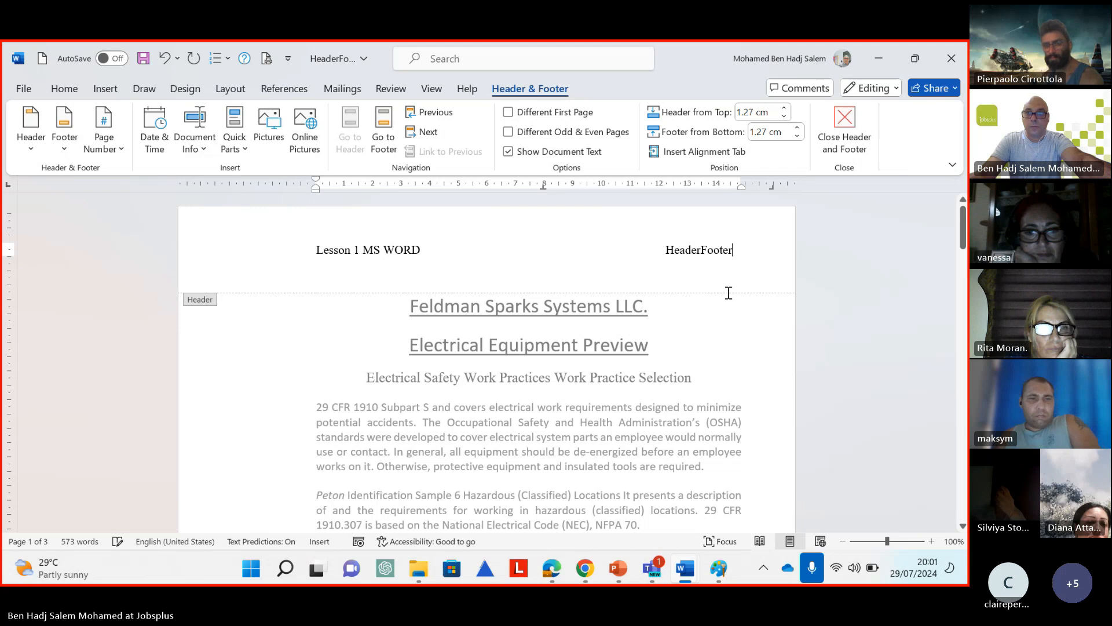
Delete the file name from the header and insert the Author document information in its place
{"action": "left_click", "coordinate": [661, 250]}
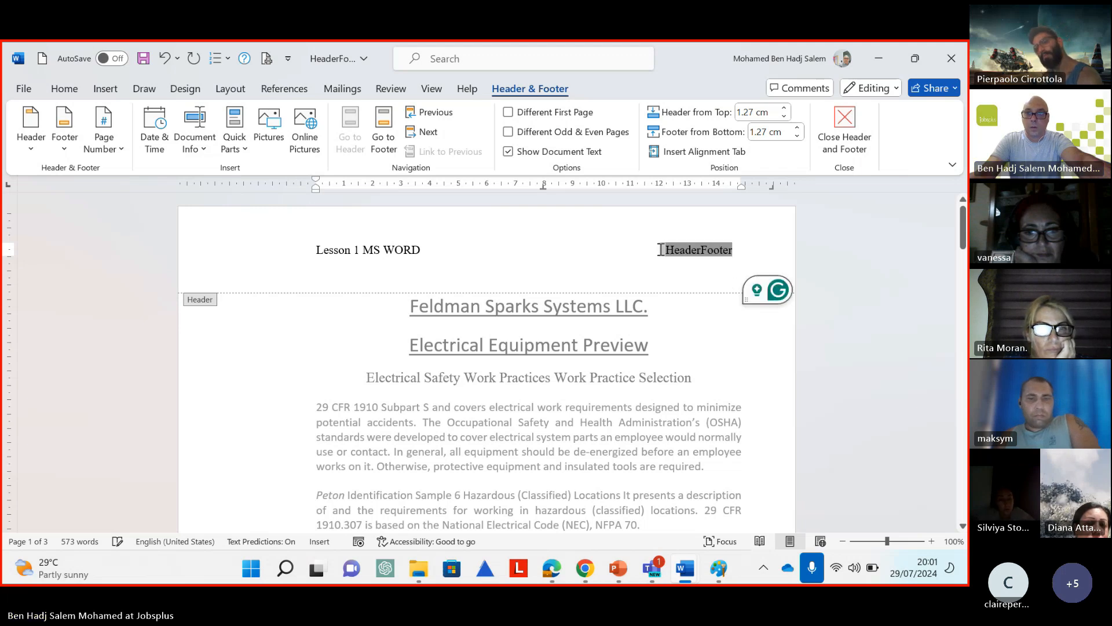
{"action": "left_click_drag", "start_coordinate": [661, 250], "coordinate": [705, 266]}
{"action": "key", "text": "Delete"}
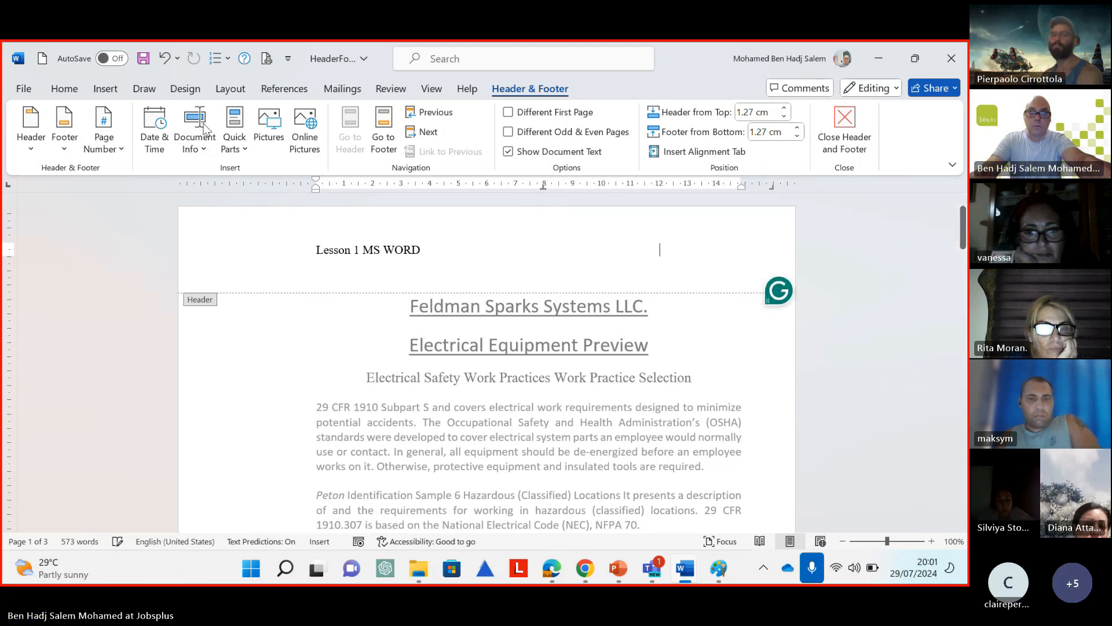
{"action": "left_click", "coordinate": [208, 145]}
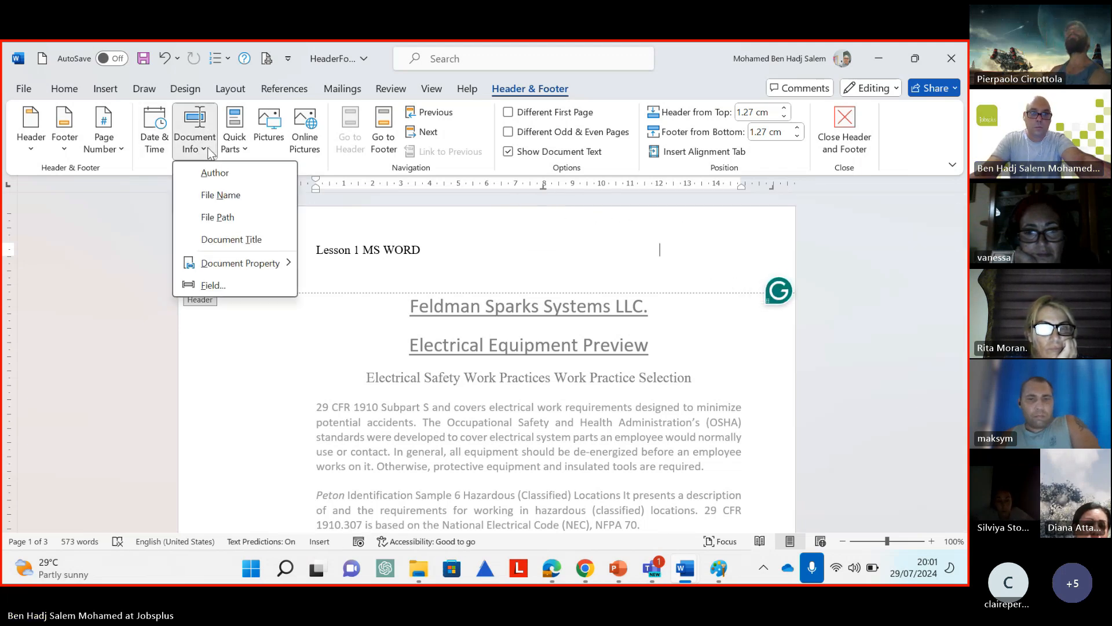
{"action": "left_click", "coordinate": [235, 172]}
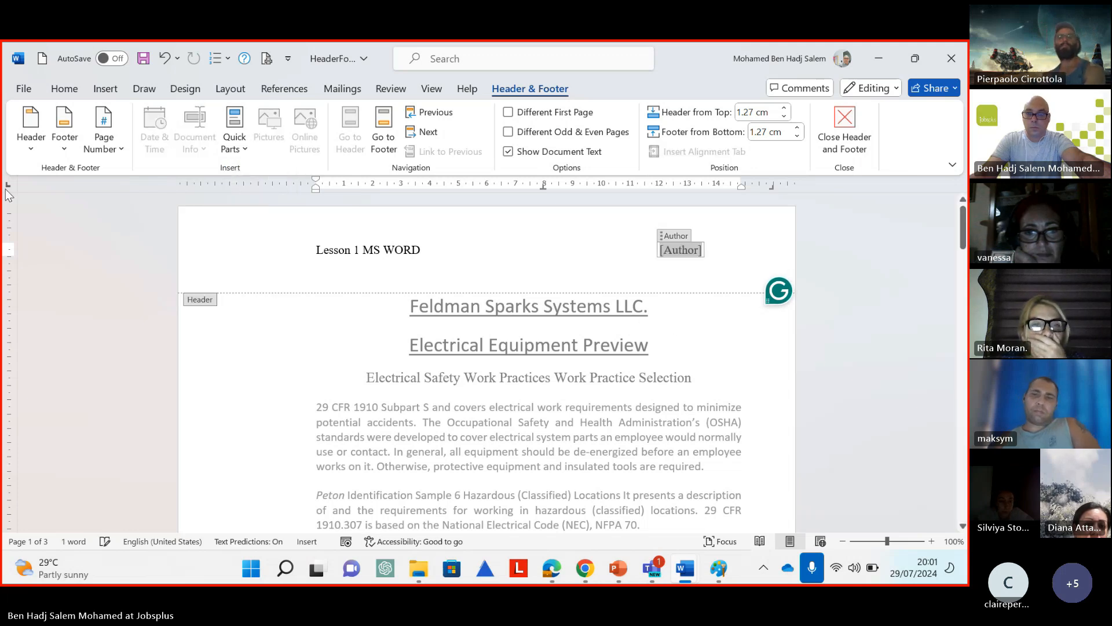
{"action": "left_click", "coordinate": [531, 251]}
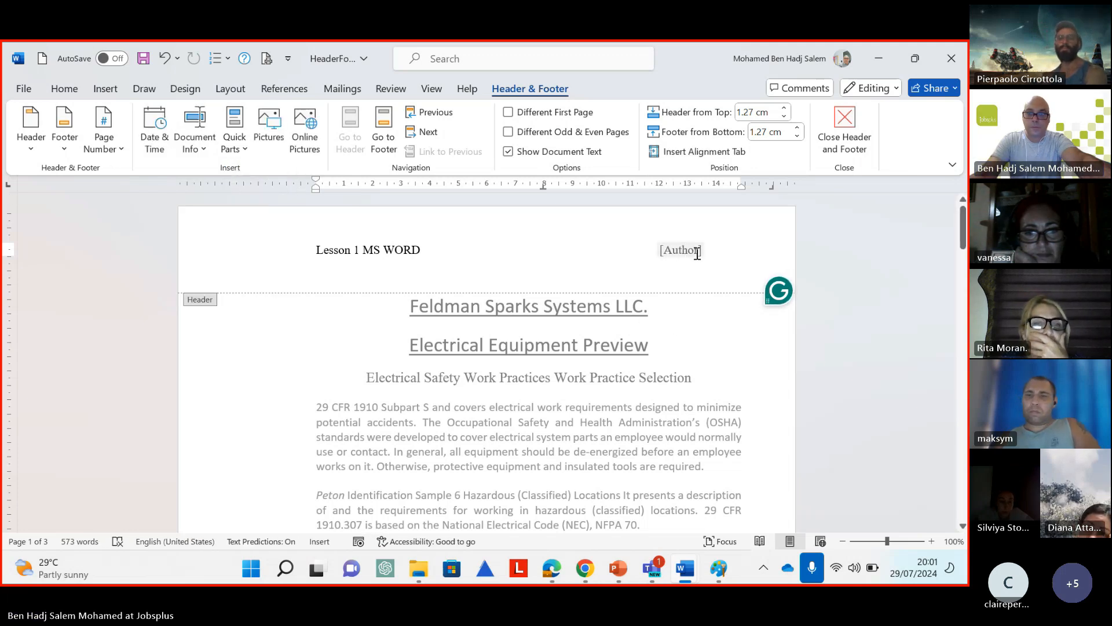
Try to delete the Author placeholder from the header
{"action": "left_click", "coordinate": [664, 254]}
{"action": "key", "text": "BackSpace"}
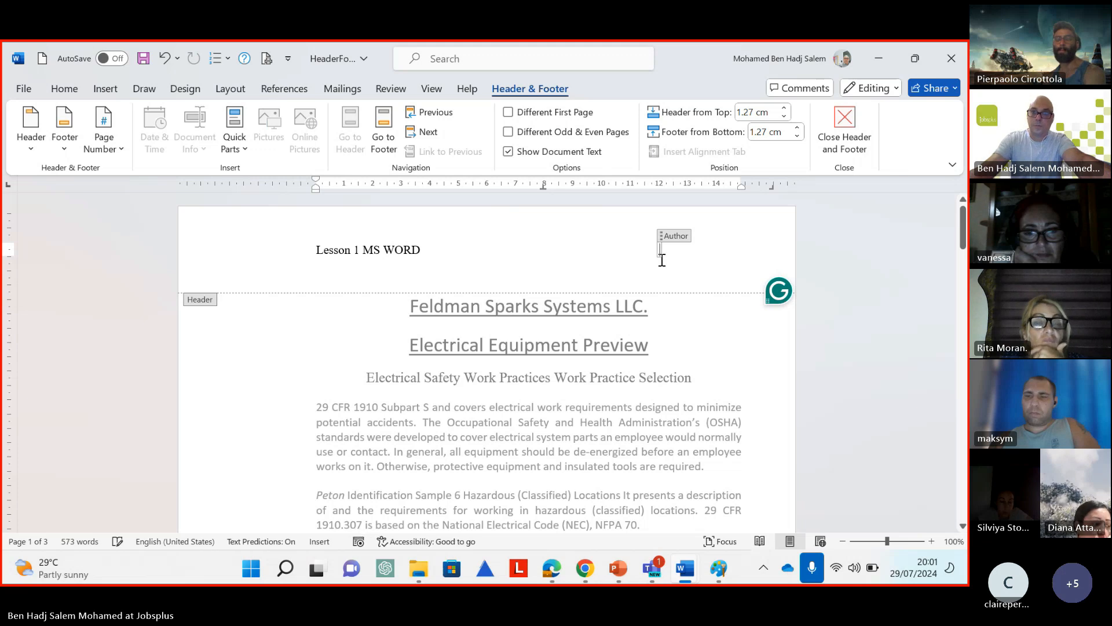
{"action": "left_click_drag", "start_coordinate": [688, 235], "coordinate": [713, 248]}
{"action": "left_click", "coordinate": [643, 234]}
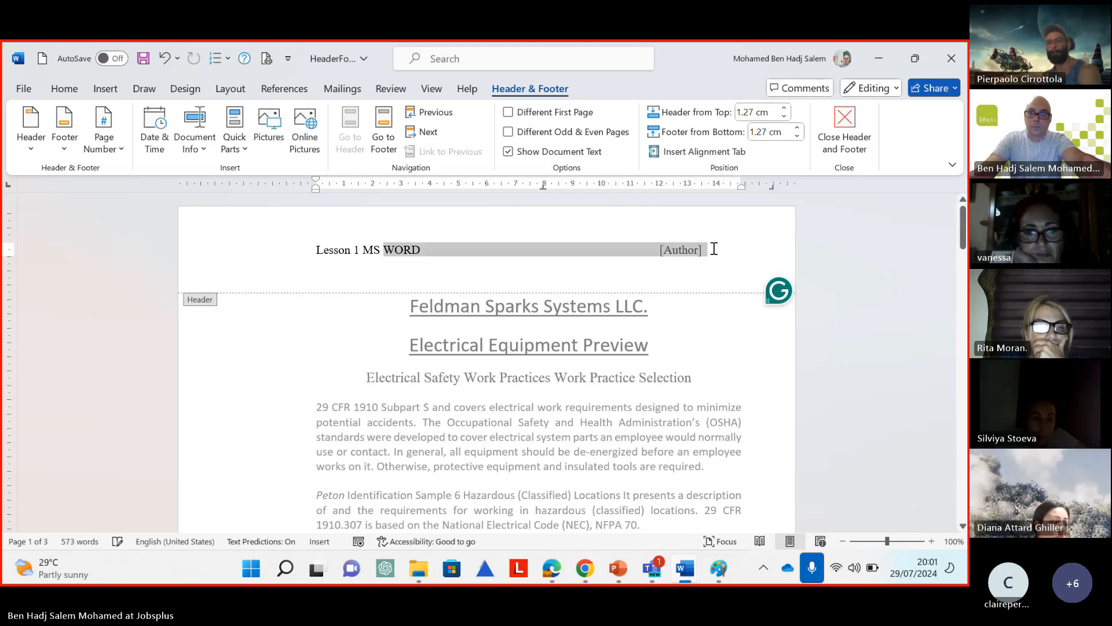
{"action": "left_click", "coordinate": [699, 250]}
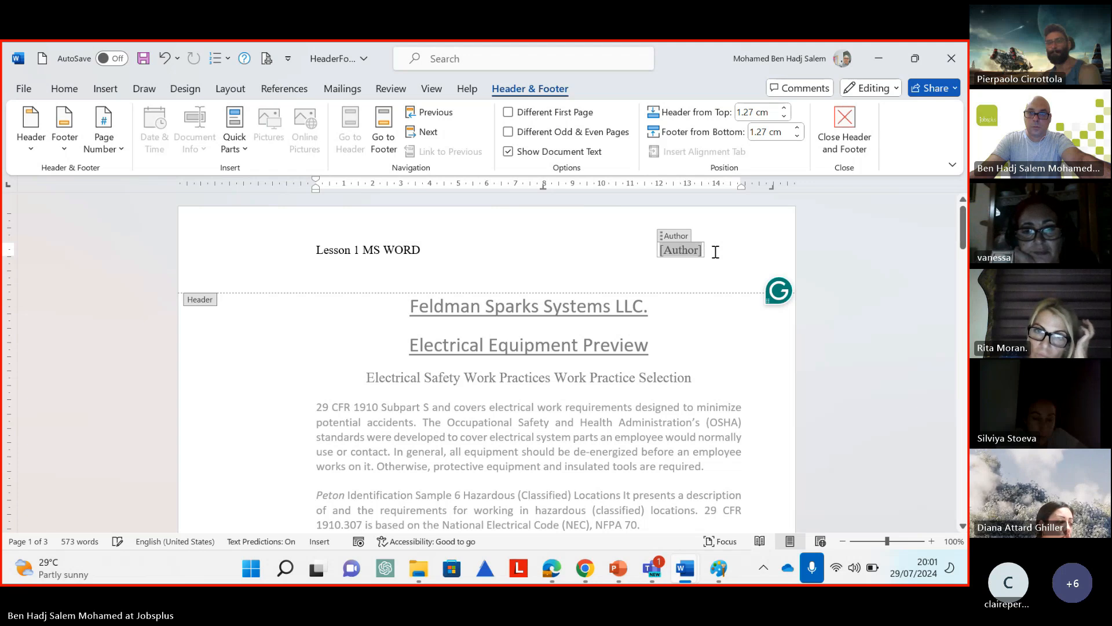
{"action": "key", "text": "Delete"}
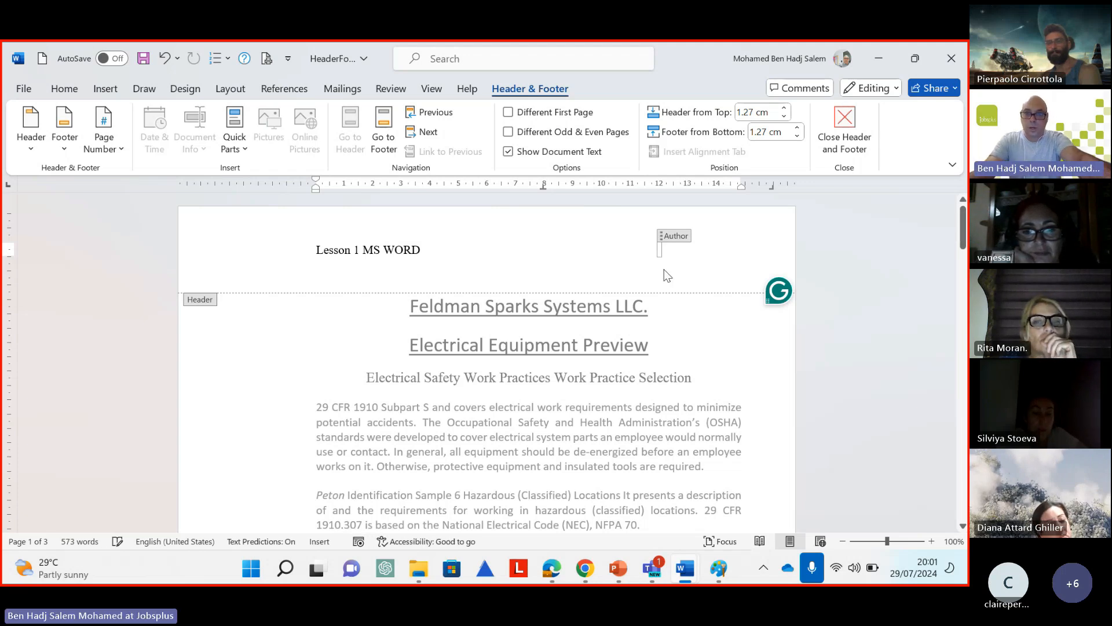
{"action": "left_click", "coordinate": [668, 276]}
Switch to the PowerPoint slide show and advance to section 12.6 to read how to delete a header or footer
{"action": "mouse_move", "coordinate": [619, 568]}
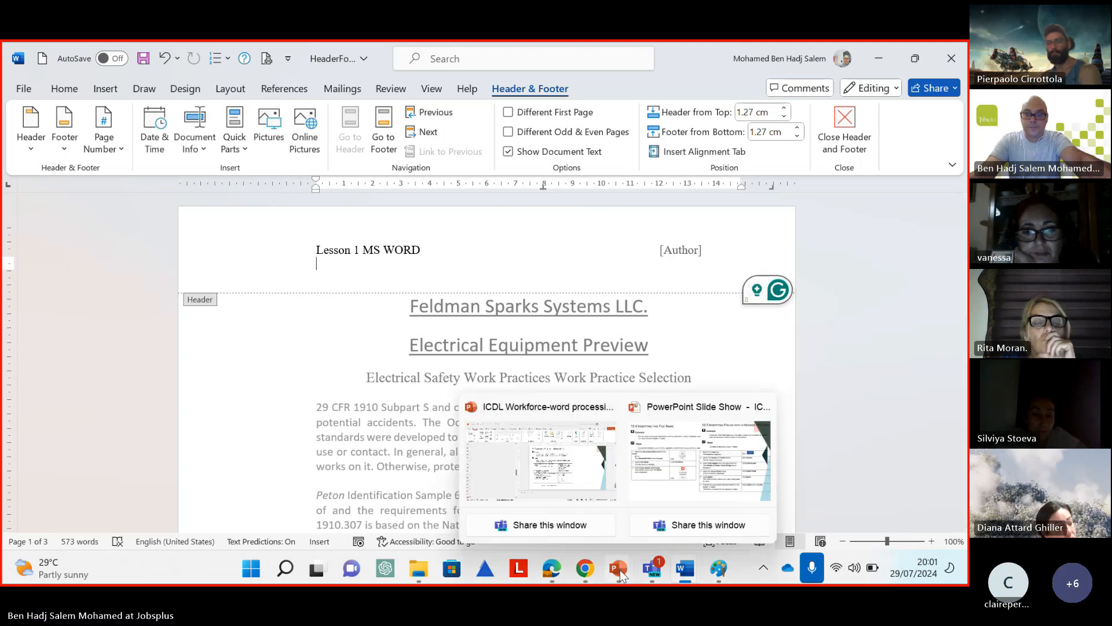
{"action": "left_click", "coordinate": [702, 468]}
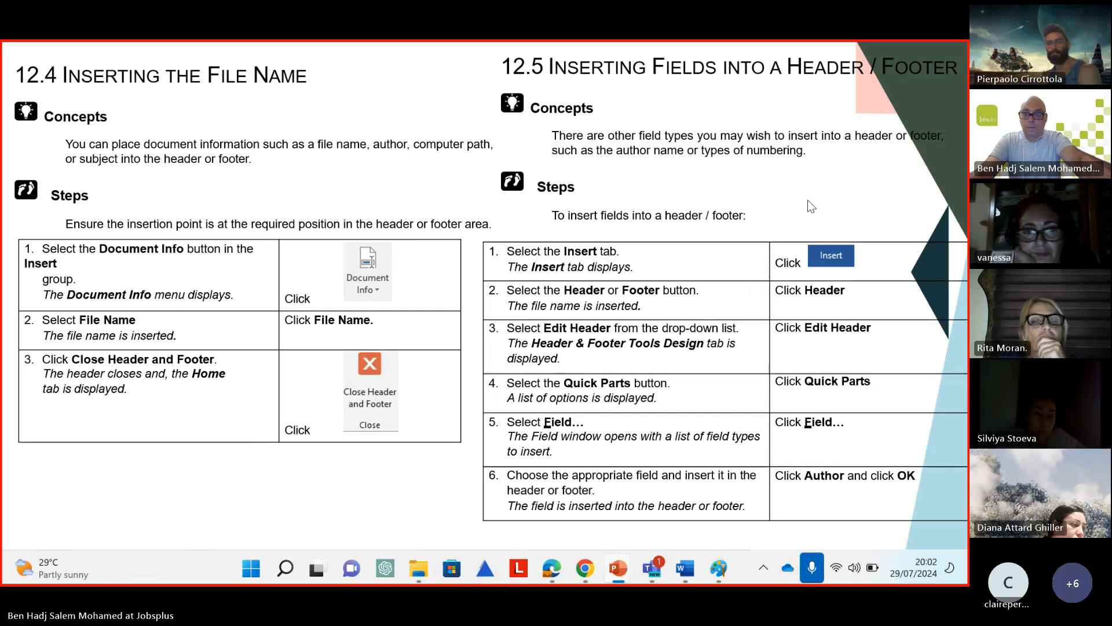
{"action": "left_click", "coordinate": [890, 431]}
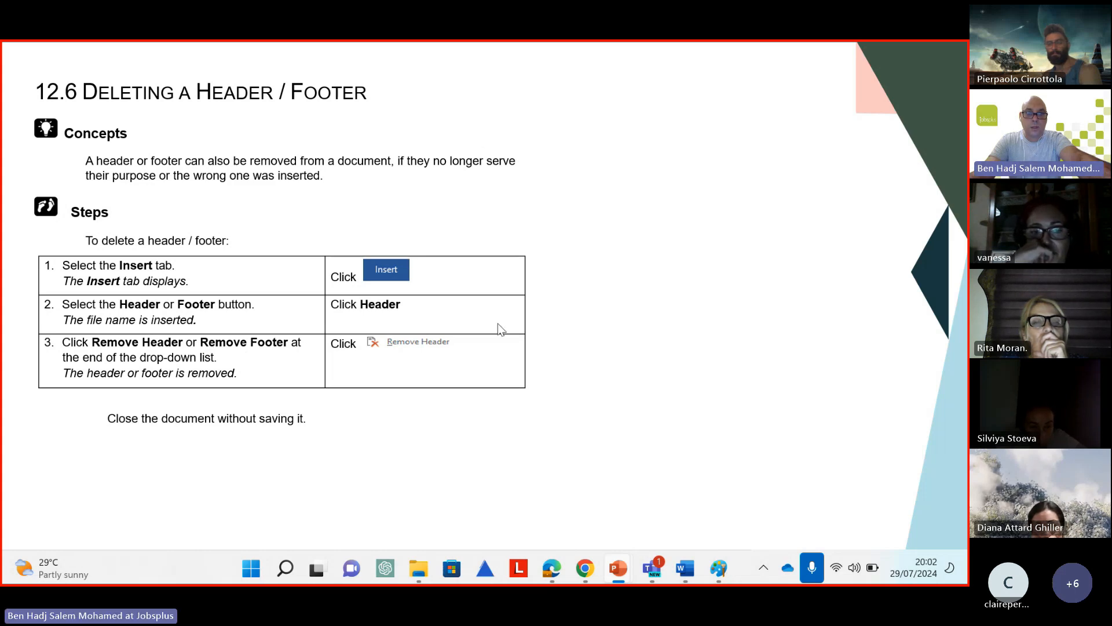
{"action": "key", "text": "Right"}
{"action": "key", "text": "Left"}
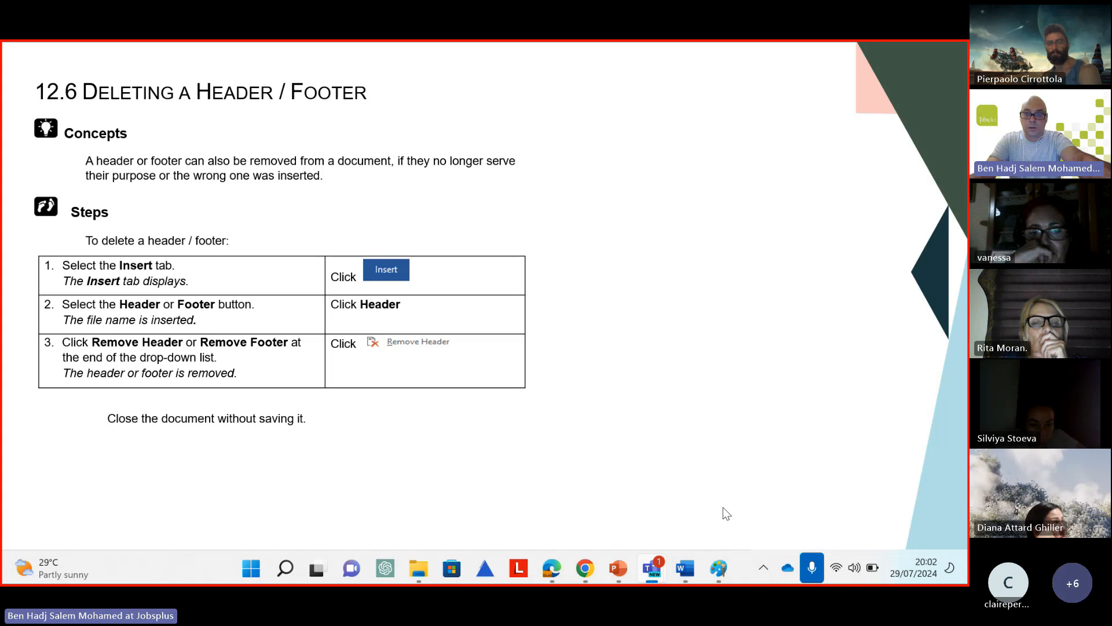
Return to HeaderFooter in Word, leave header editing and remove the header from the document
{"action": "mouse_move", "coordinate": [692, 573]}
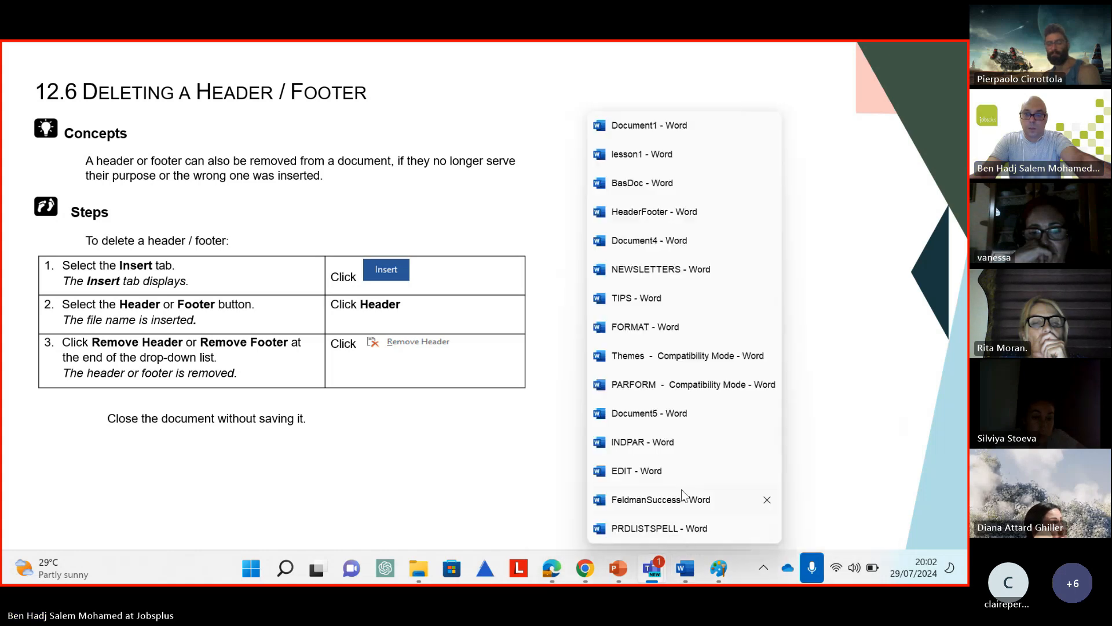
{"action": "left_click", "coordinate": [665, 214]}
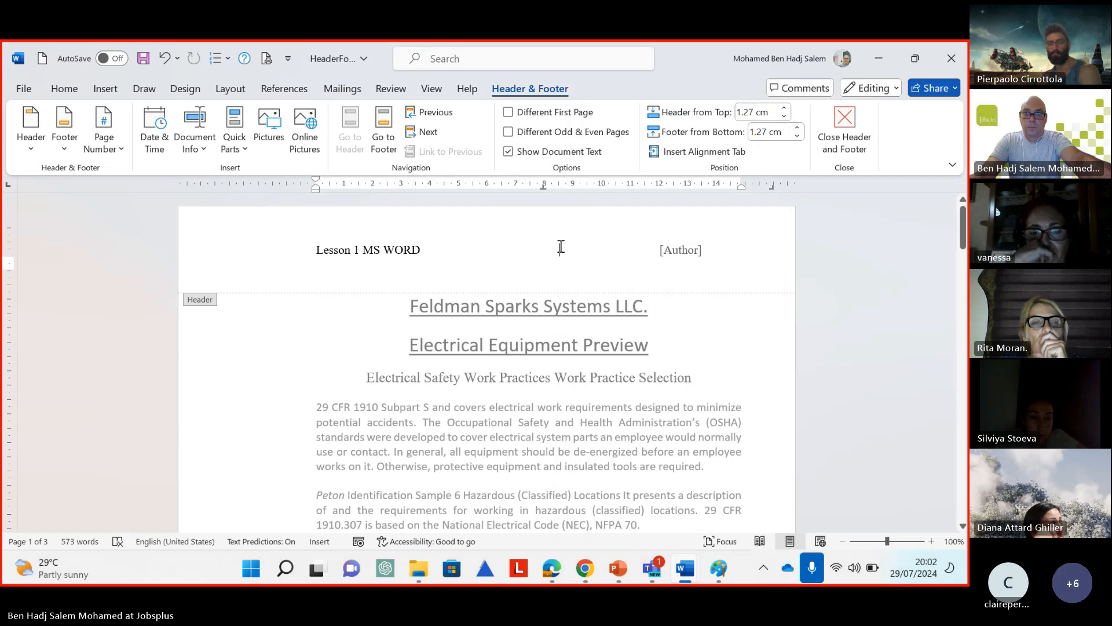
{"action": "double_click", "coordinate": [651, 376]}
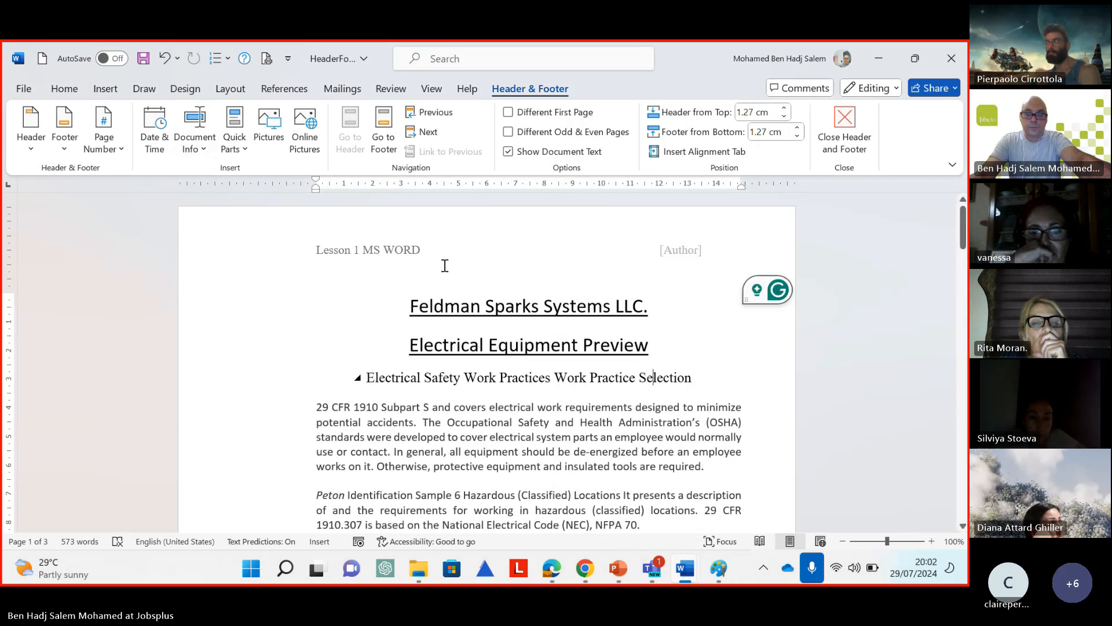
{"action": "left_click", "coordinate": [98, 88]}
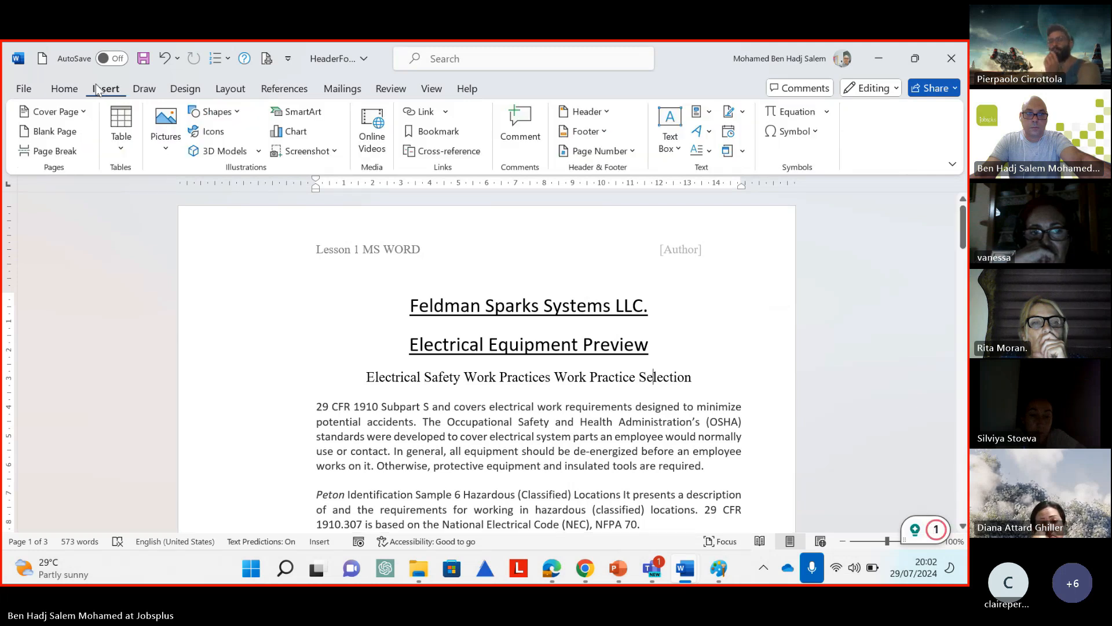
{"action": "left_click", "coordinate": [608, 114]}
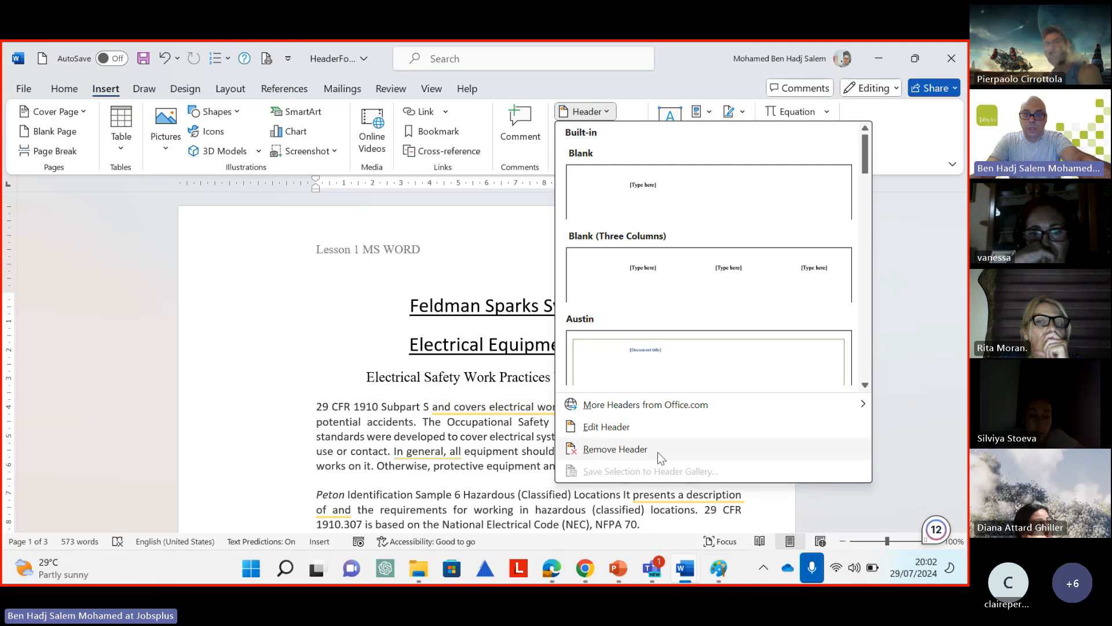
{"action": "left_click", "coordinate": [608, 452]}
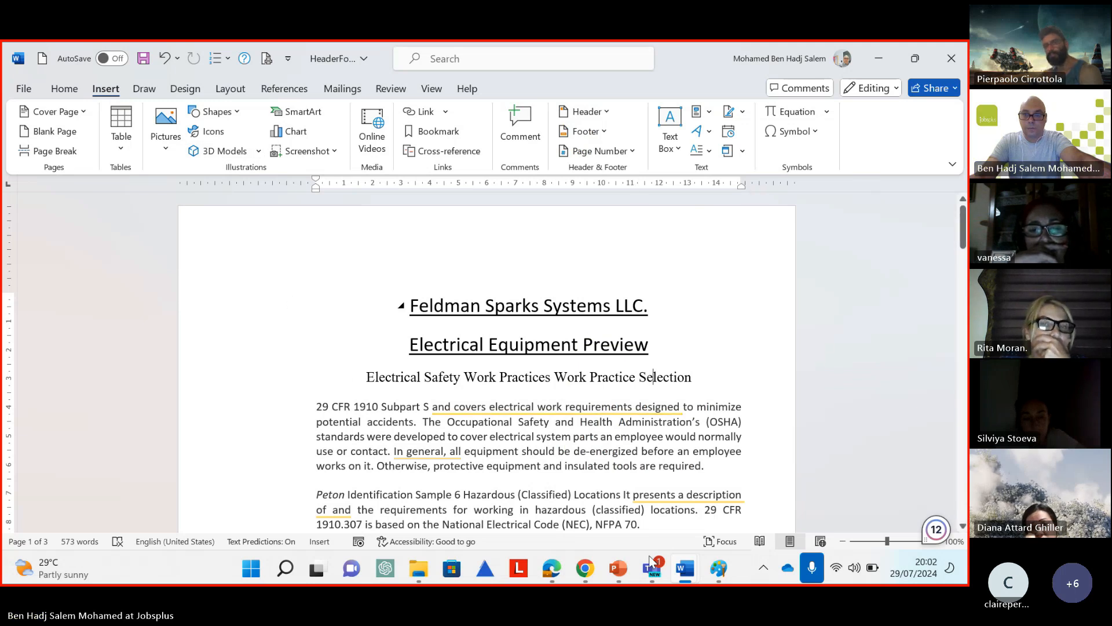
Create a blank Word document and enter "ITEM NUMBER" as the first heading on the first line
{"action": "mouse_move", "coordinate": [615, 576]}
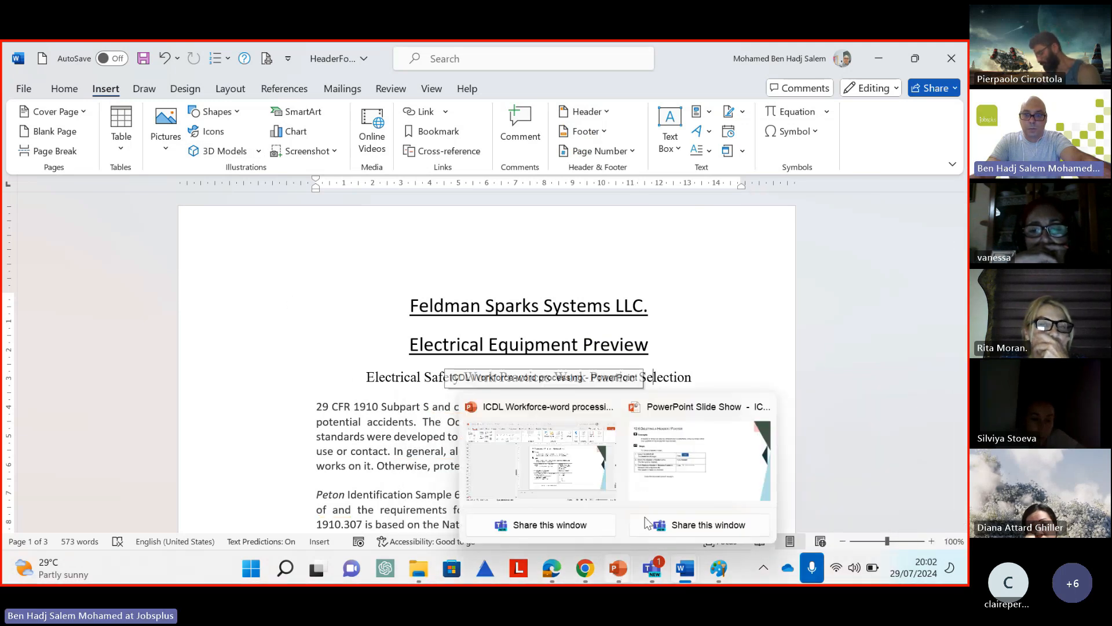
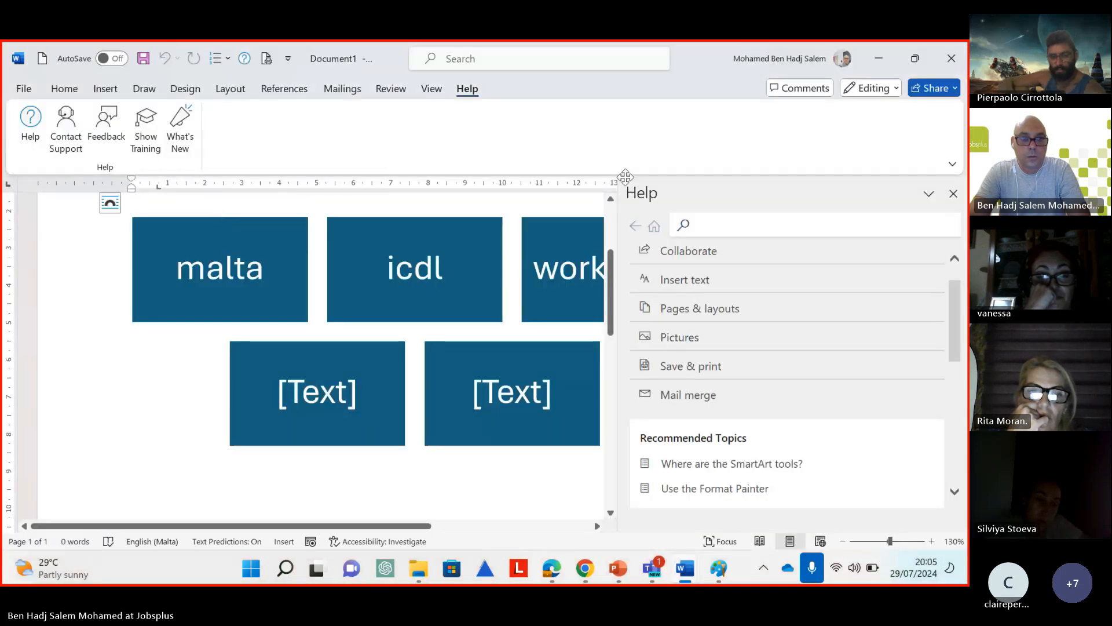
{"action": "left_click", "coordinate": [96, 333]}
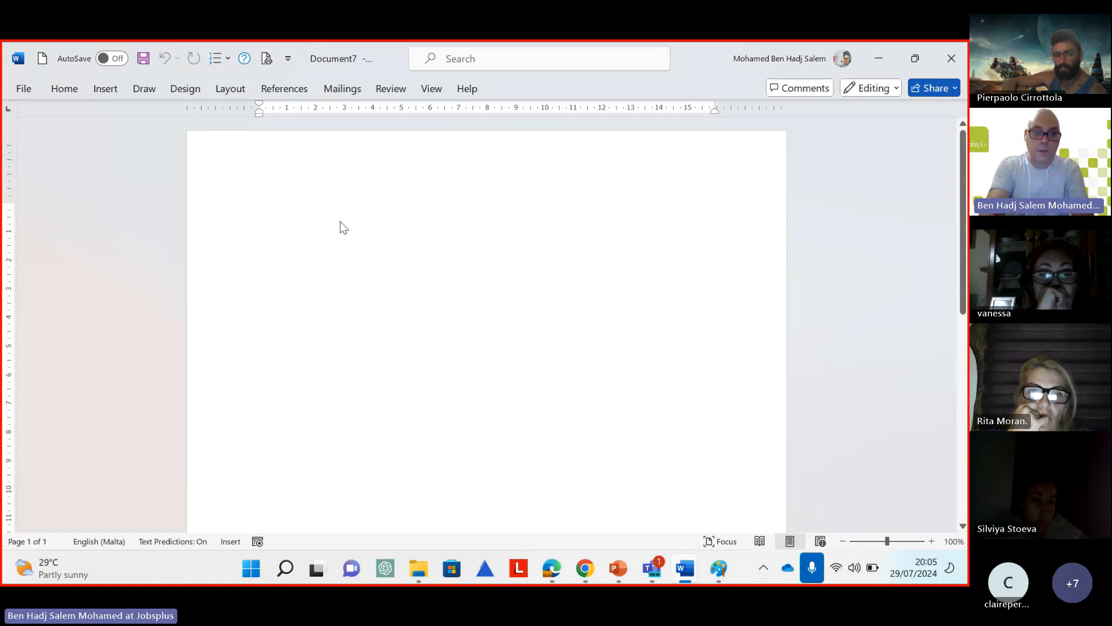
{"action": "left_click", "coordinate": [341, 223]}
{"action": "type", "text": "ITEM NUMBE"}
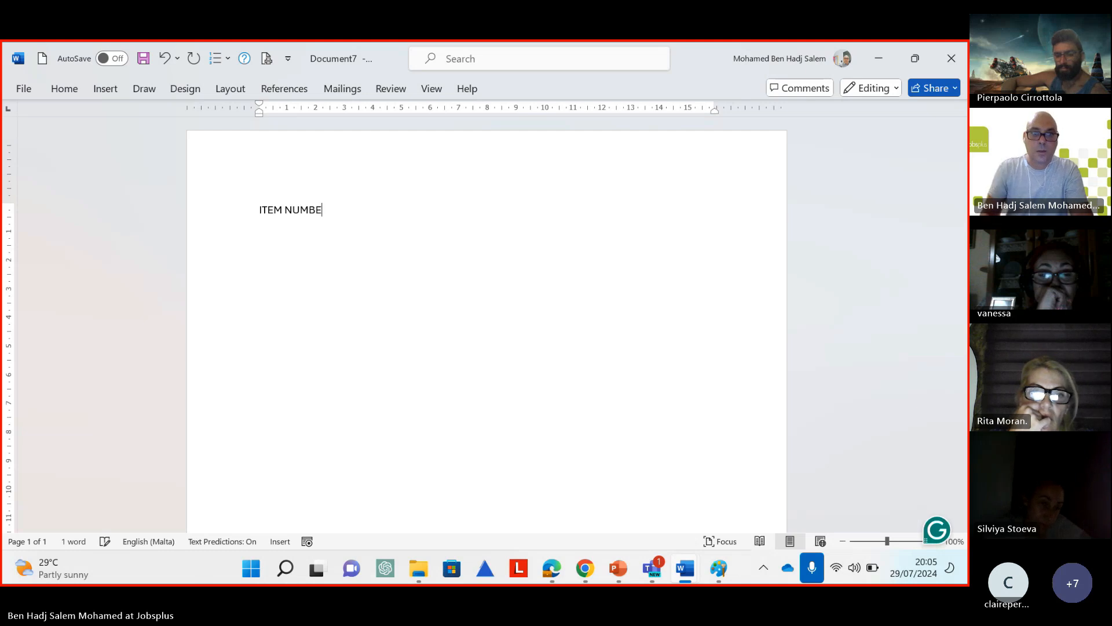
{"action": "type", "text": "R"}
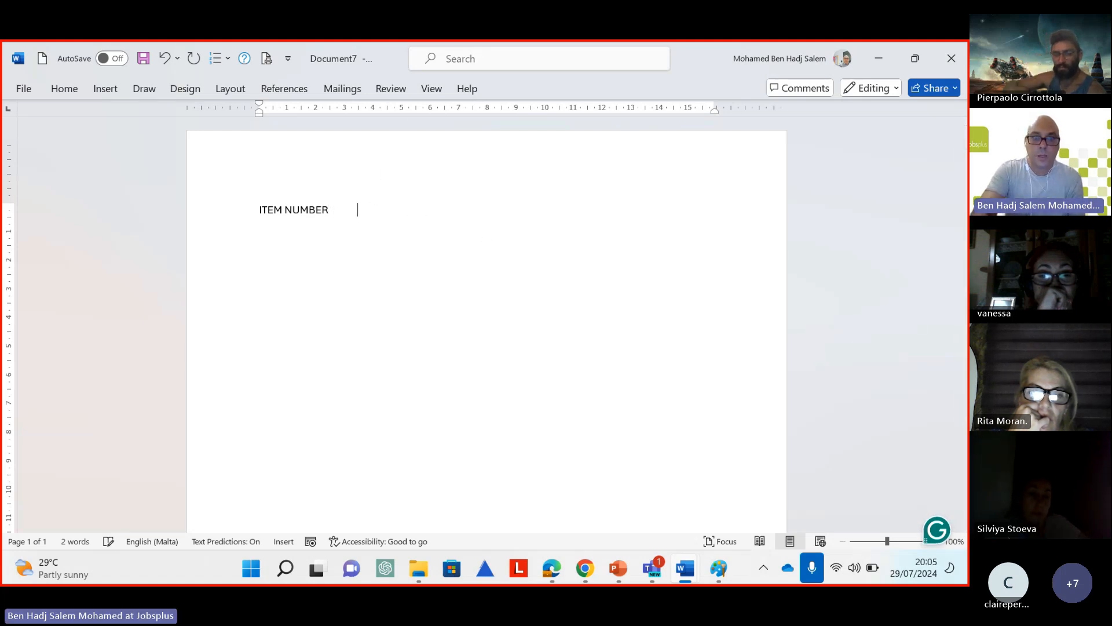
{"action": "key", "text": "BackSpace"}
{"action": "key", "text": "BackSpace"}
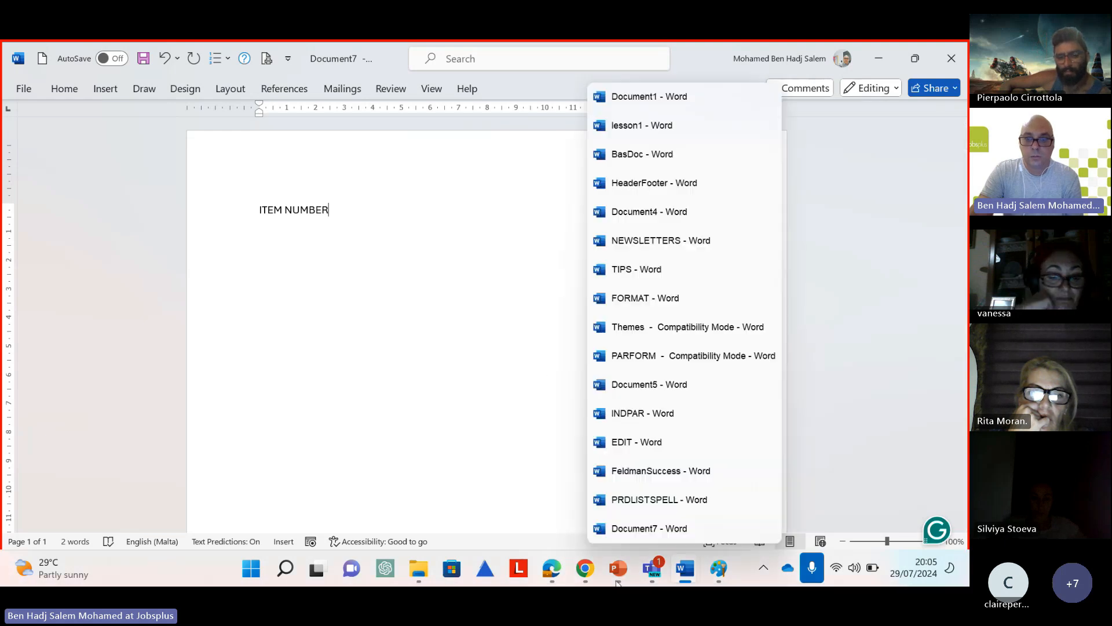
Check slide 13.1 on using tab stops in the PowerPoint slide show, and return to Document7 in Word
{"action": "mouse_move", "coordinate": [618, 568]}
{"action": "left_click", "coordinate": [660, 471]}
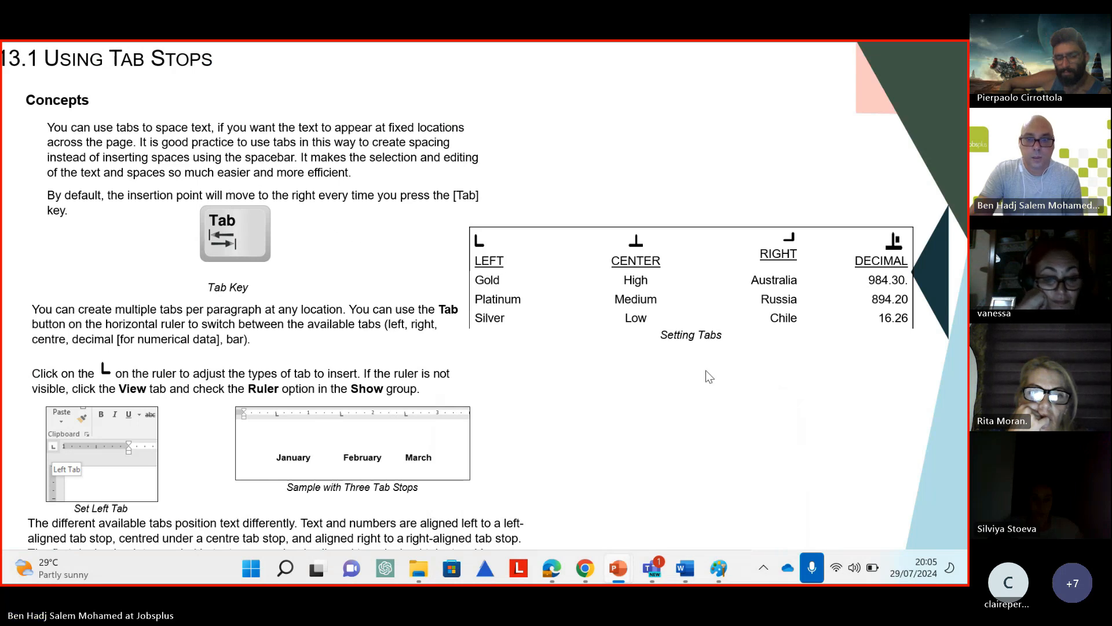
{"action": "mouse_move", "coordinate": [684, 580]}
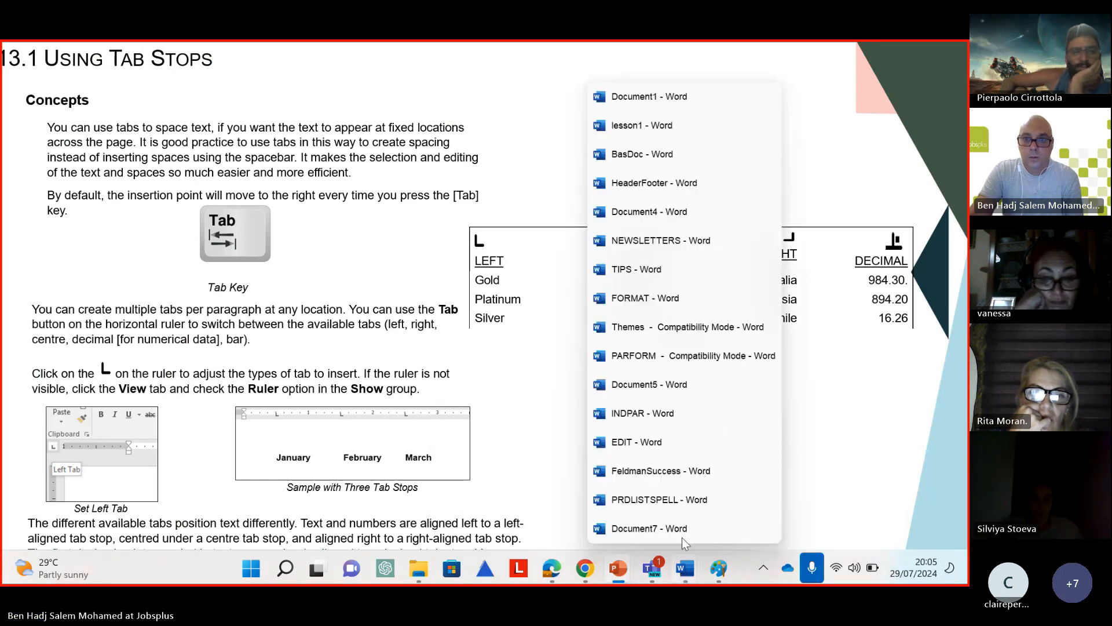
{"action": "left_click", "coordinate": [644, 96]}
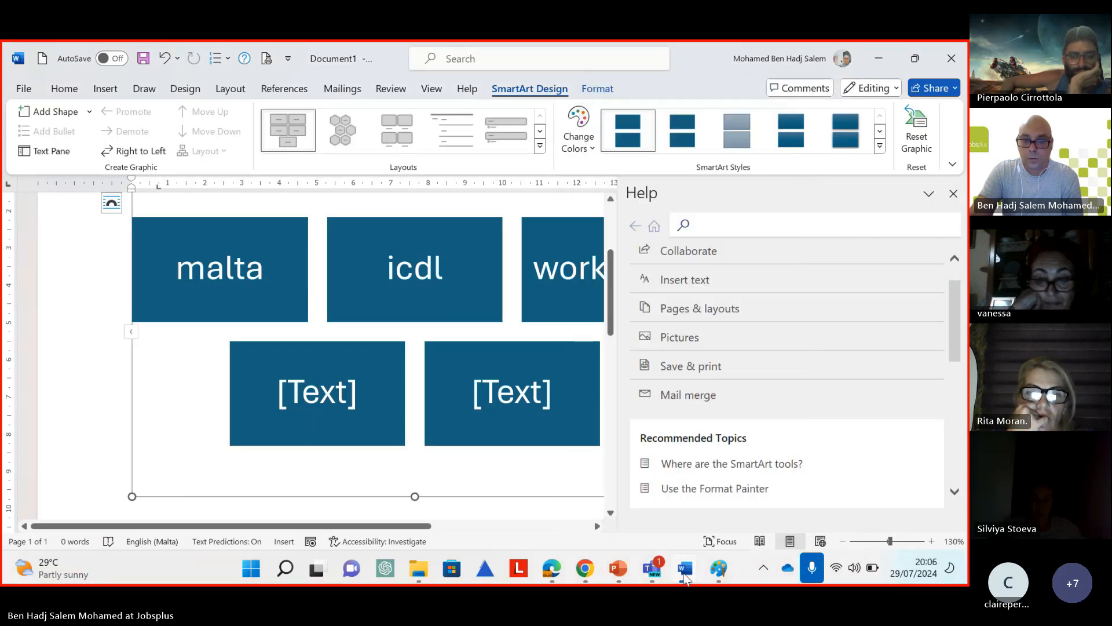
{"action": "left_click", "coordinate": [685, 579]}
{"action": "left_click", "coordinate": [694, 577]}
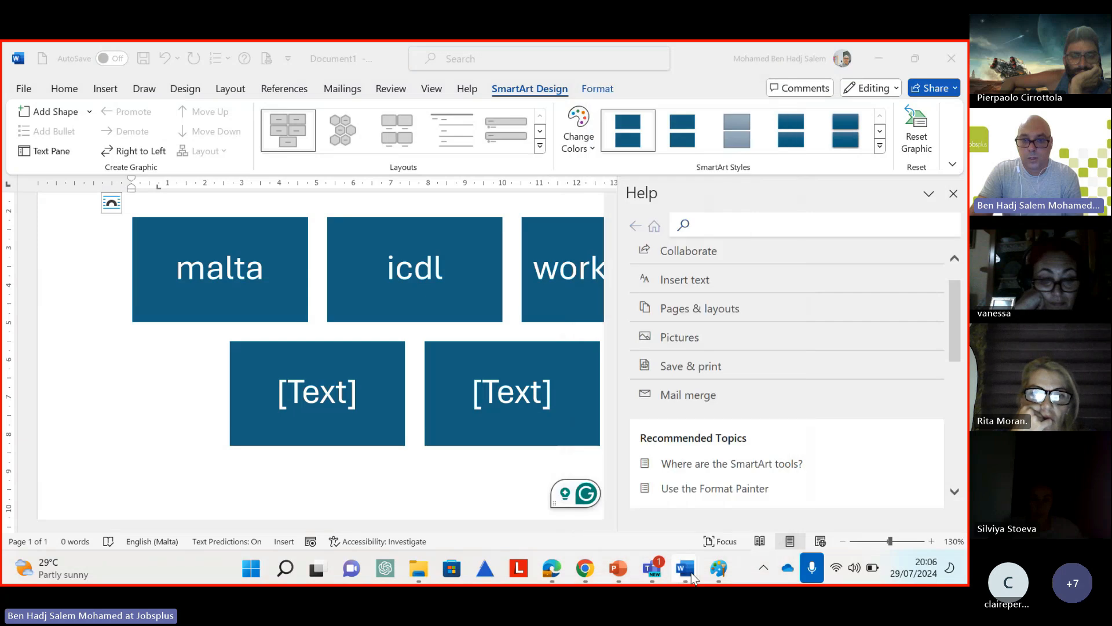
{"action": "left_click", "coordinate": [693, 578]}
{"action": "left_click", "coordinate": [692, 580]}
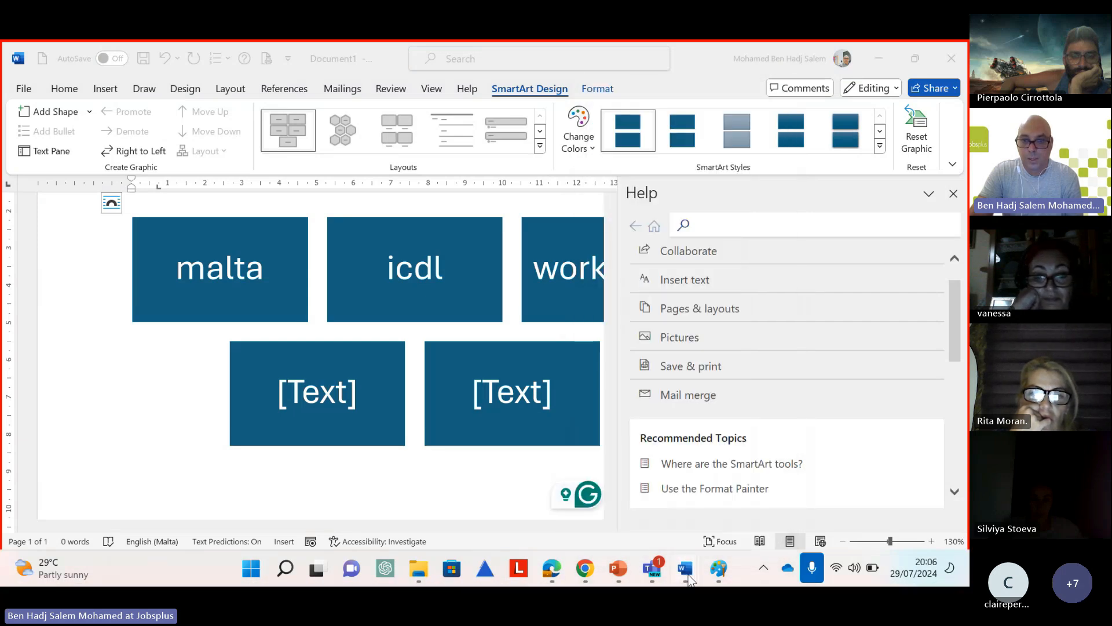
{"action": "left_click", "coordinate": [690, 580]}
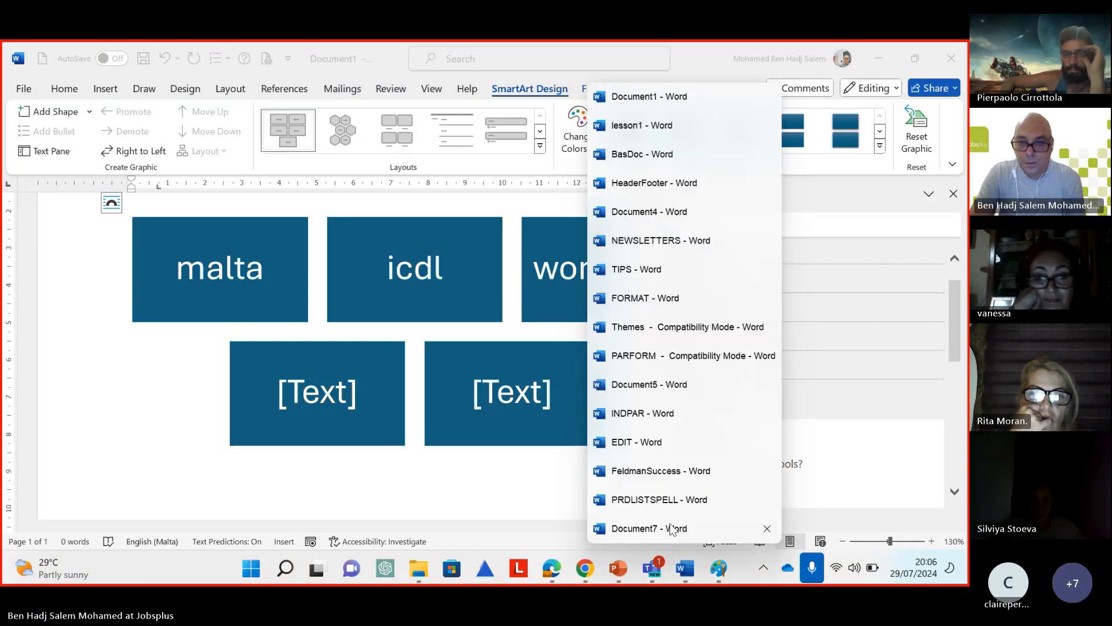
{"action": "left_click", "coordinate": [648, 528]}
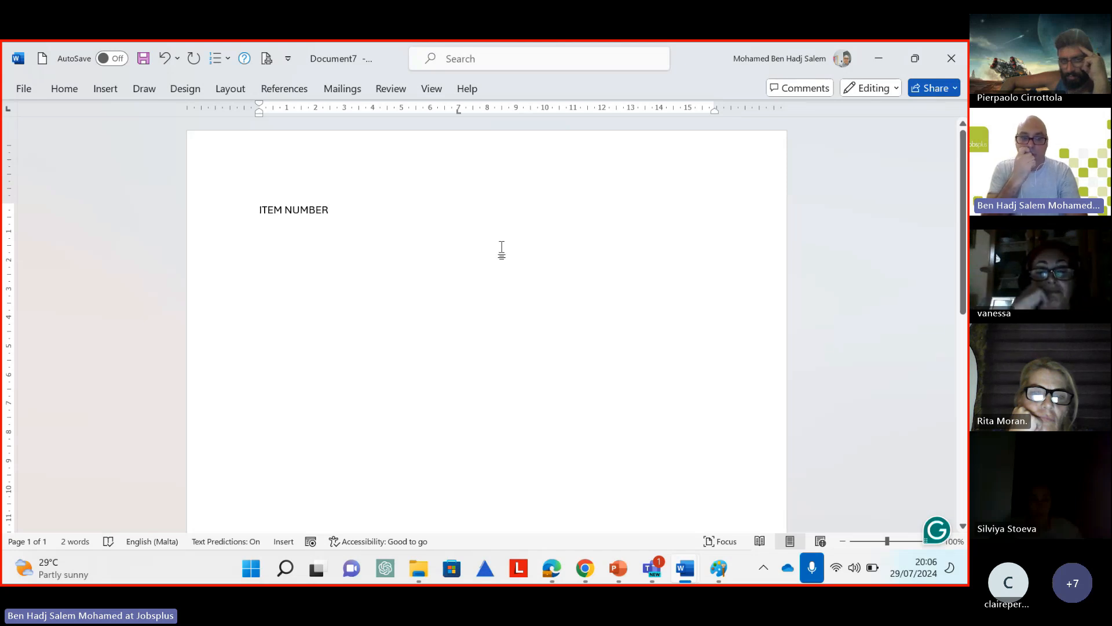
Enter "NAME" at the 7 cm tab stop, set a left tab stop at 12 cm and enter "PRICE" there
{"action": "key", "text": "Tab"}
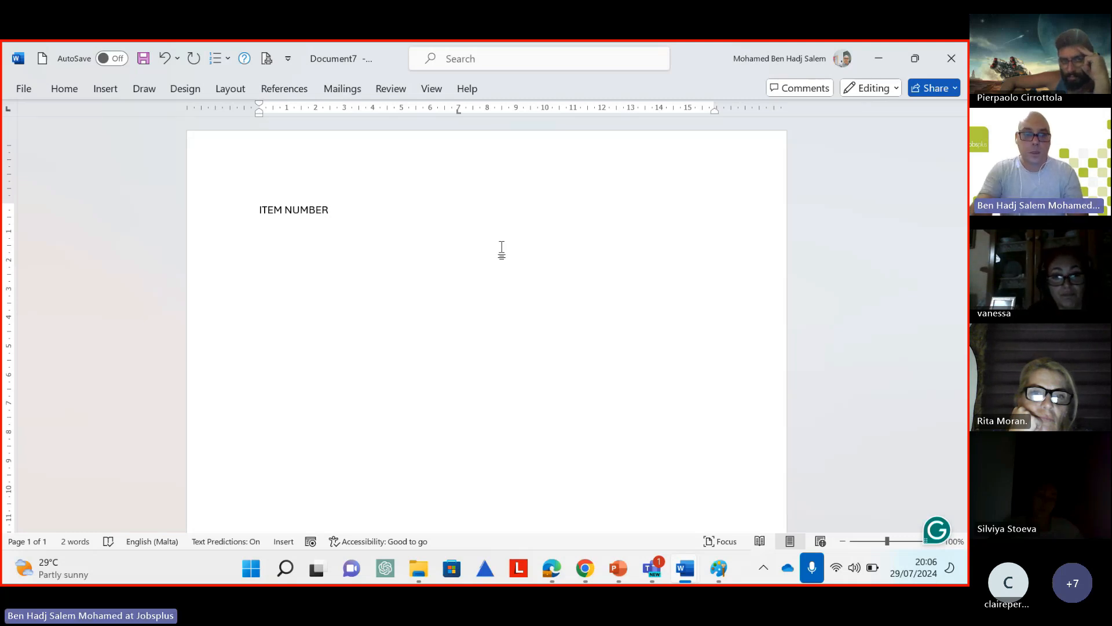
{"action": "type", "text": "NAME"}
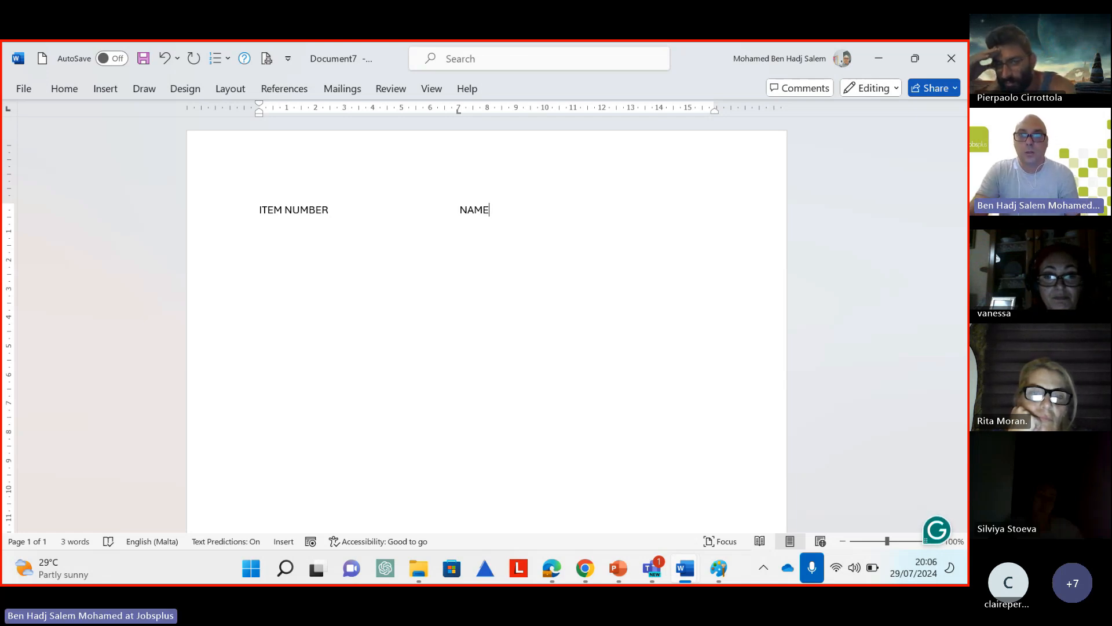
{"action": "left_click", "coordinate": [602, 110]}
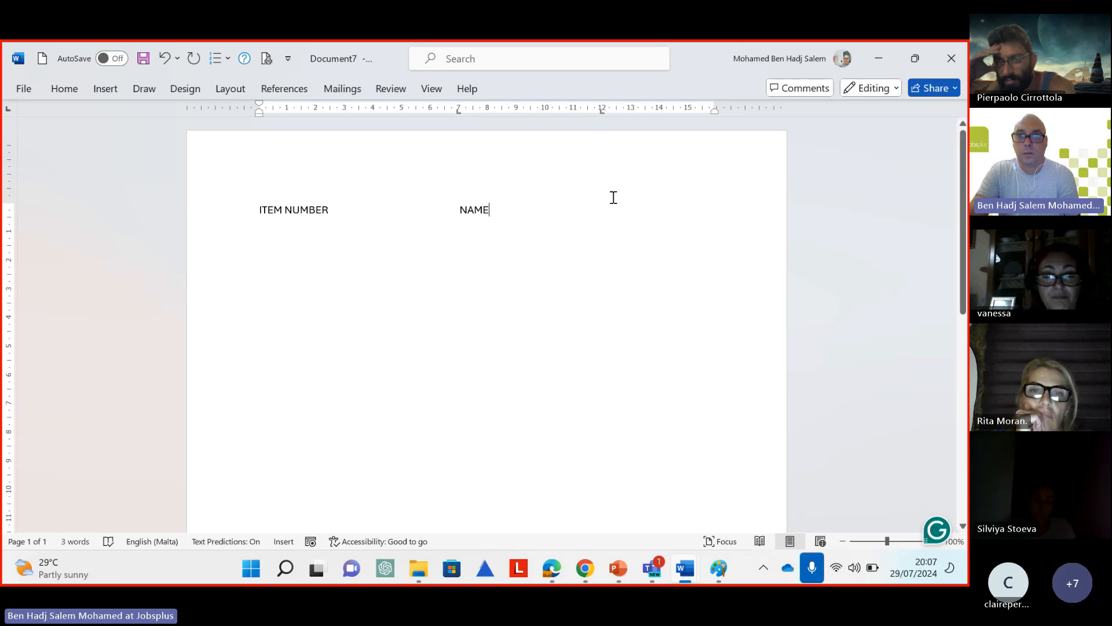
{"action": "key", "text": "Tab"}
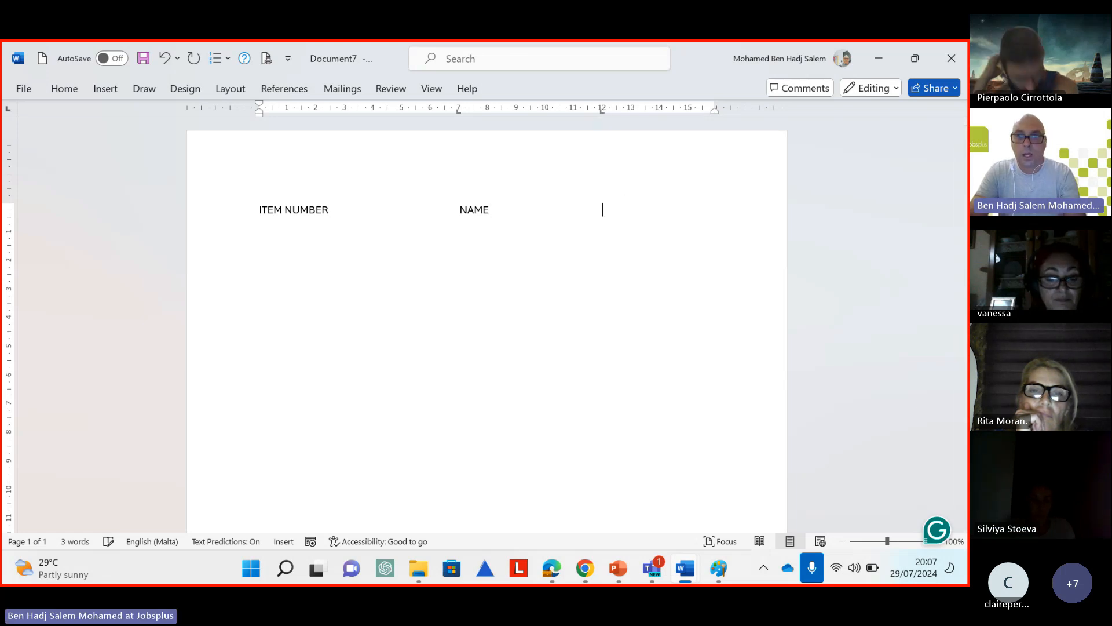
{"action": "type", "text": "PRICE"}
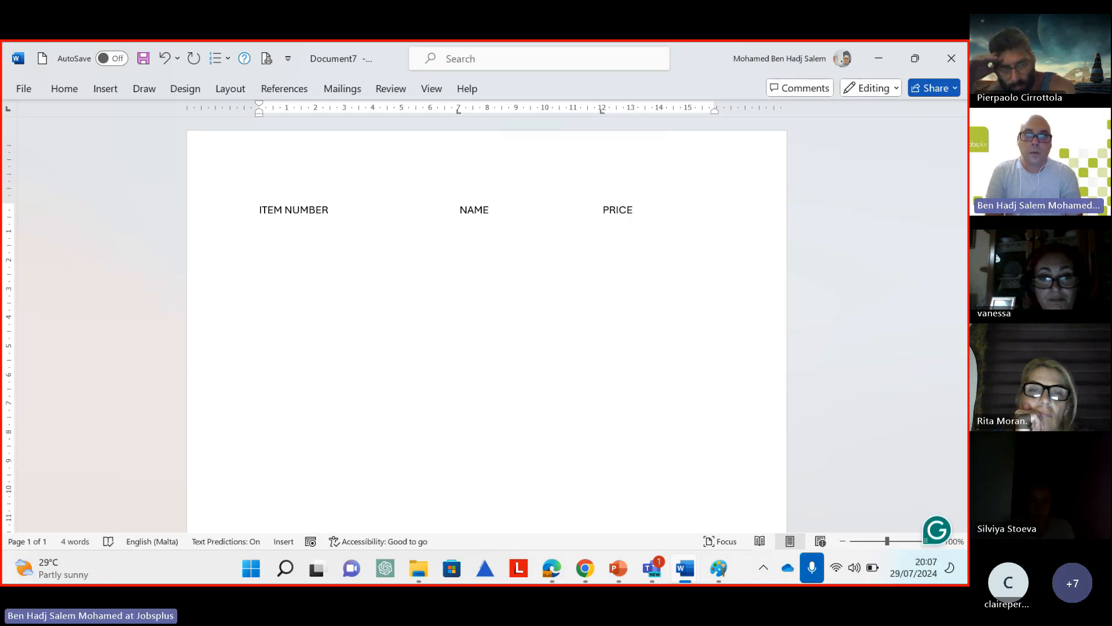
Fill the second line with item 1 and "APPLE" under NAME, and advance to the PRICE column
{"action": "type", "text": "1"}
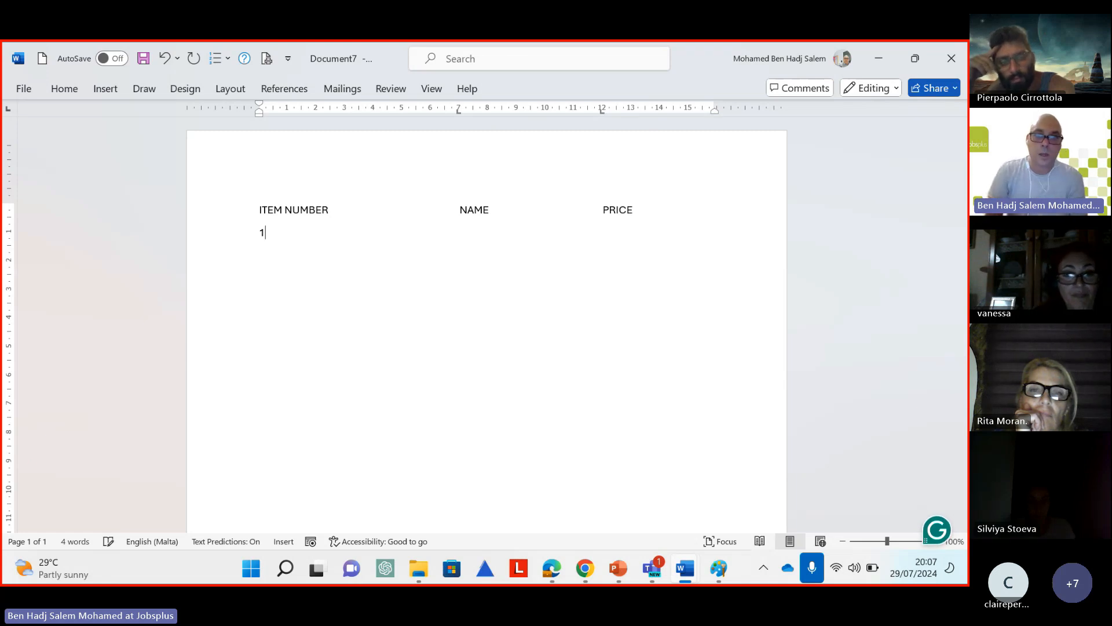
{"action": "key", "text": "Tab"}
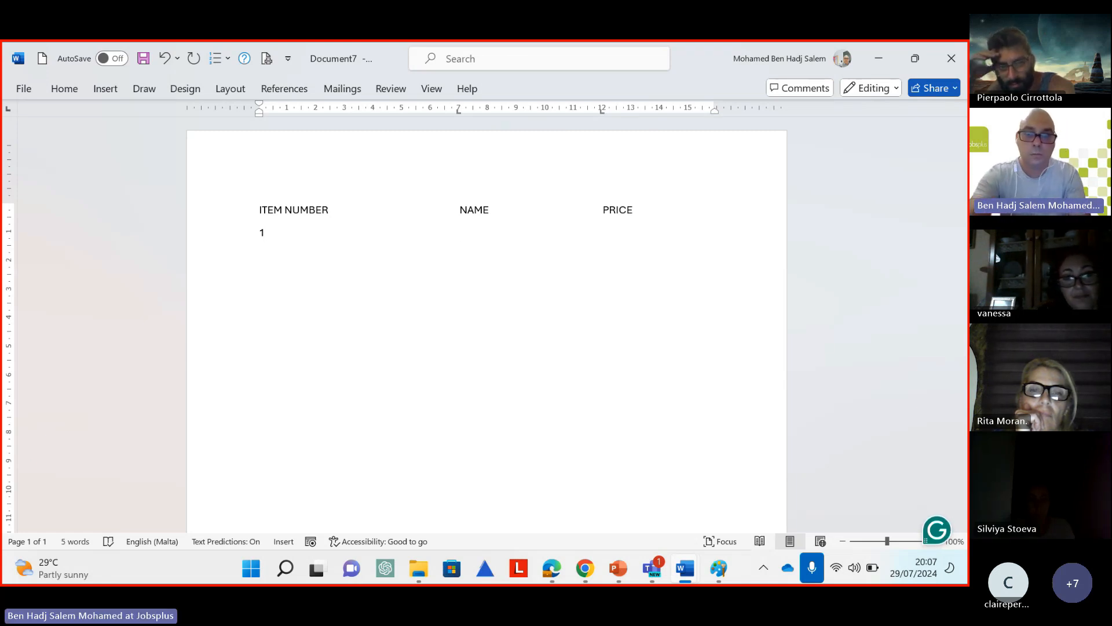
{"action": "type", "text": "APPLE"}
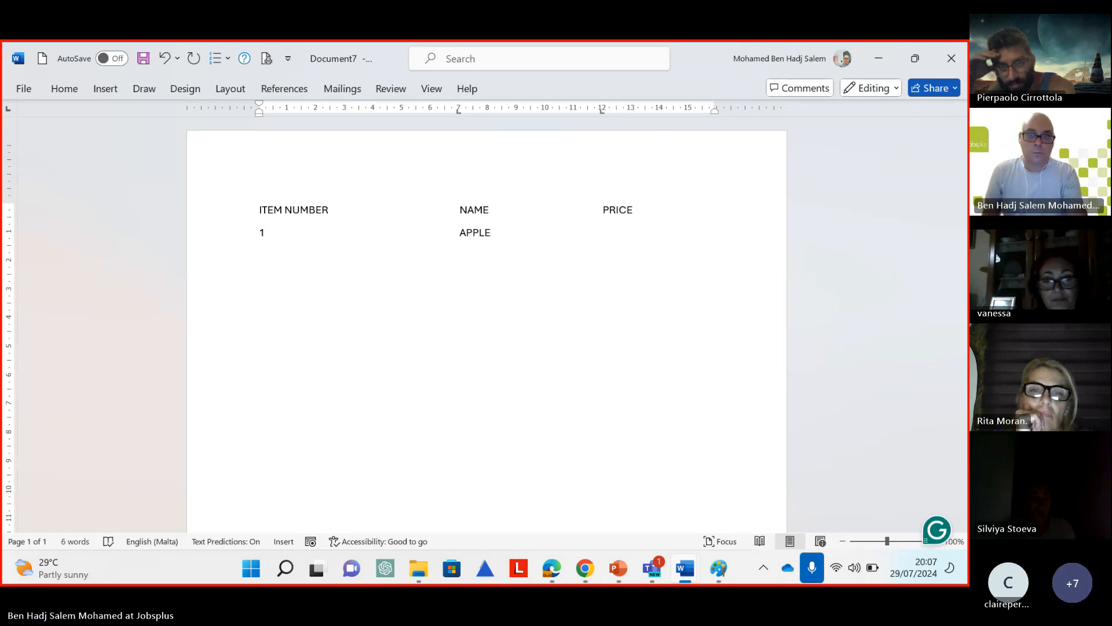
{"action": "key", "text": "Tab"}
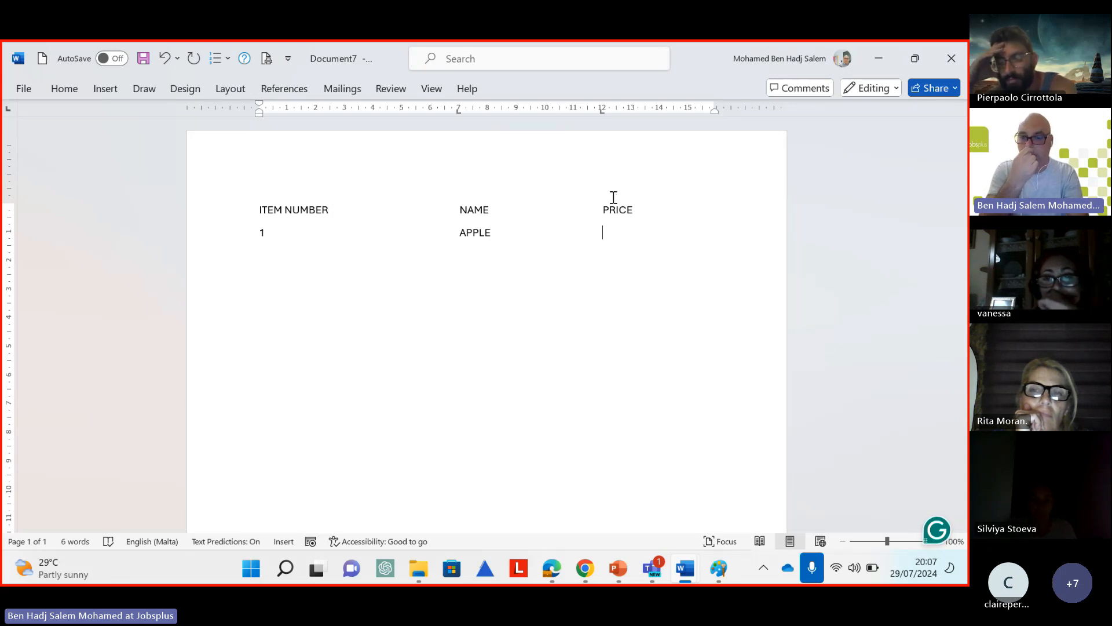
Review slides 13.1 and 13.2 on tab stops in PowerPoint, end the slide show and return to Document7 in Word
{"action": "mouse_move", "coordinate": [618, 568]}
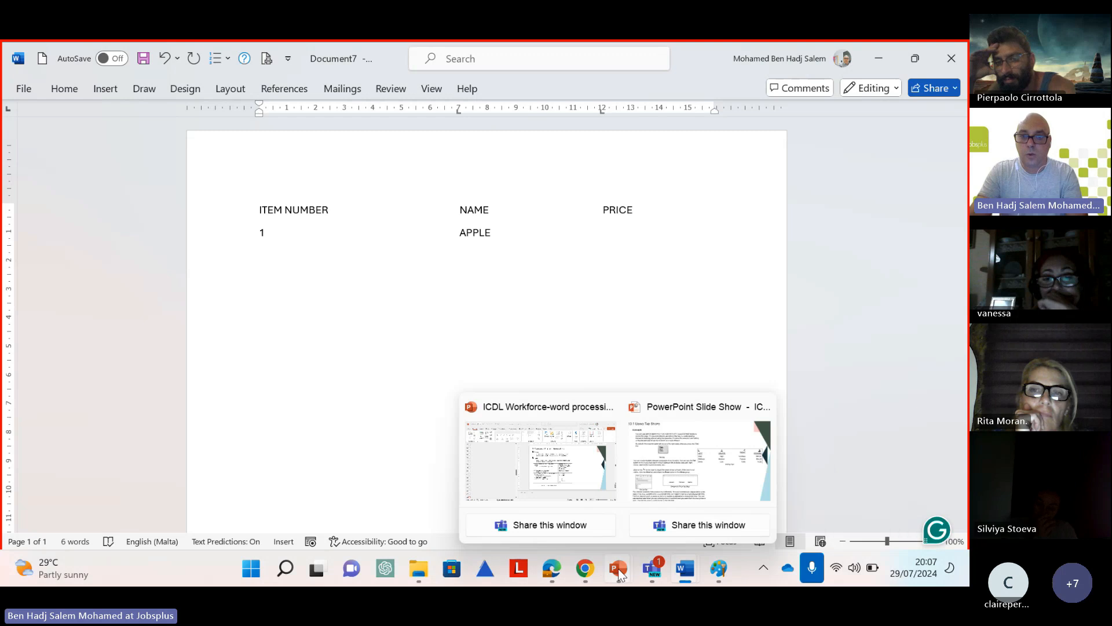
{"action": "left_click", "coordinate": [686, 471]}
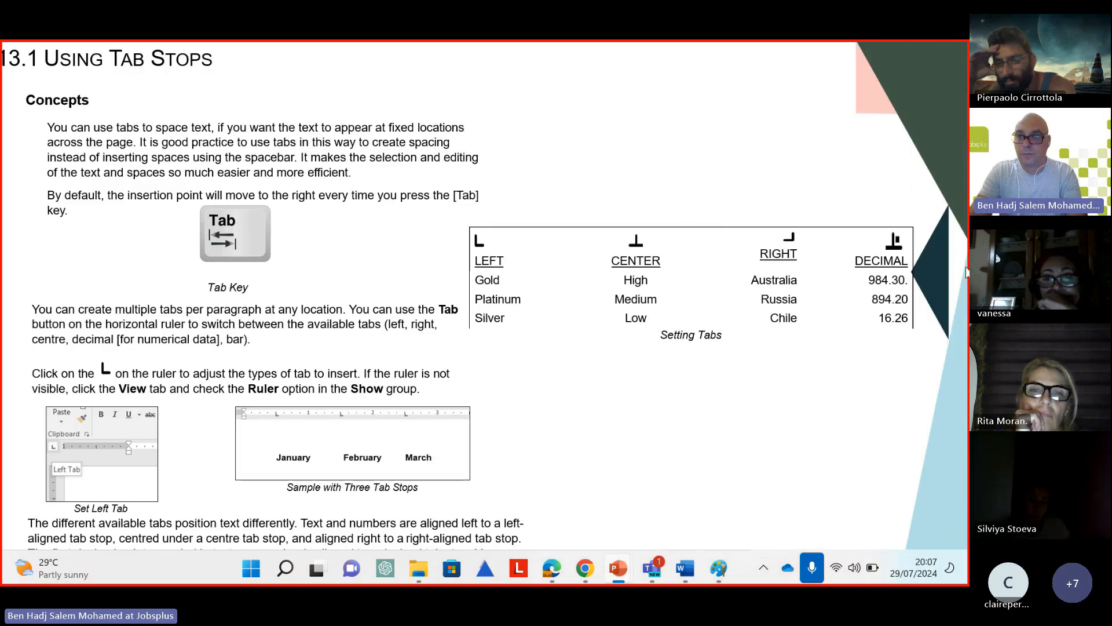
{"action": "mouse_move", "coordinate": [683, 577]}
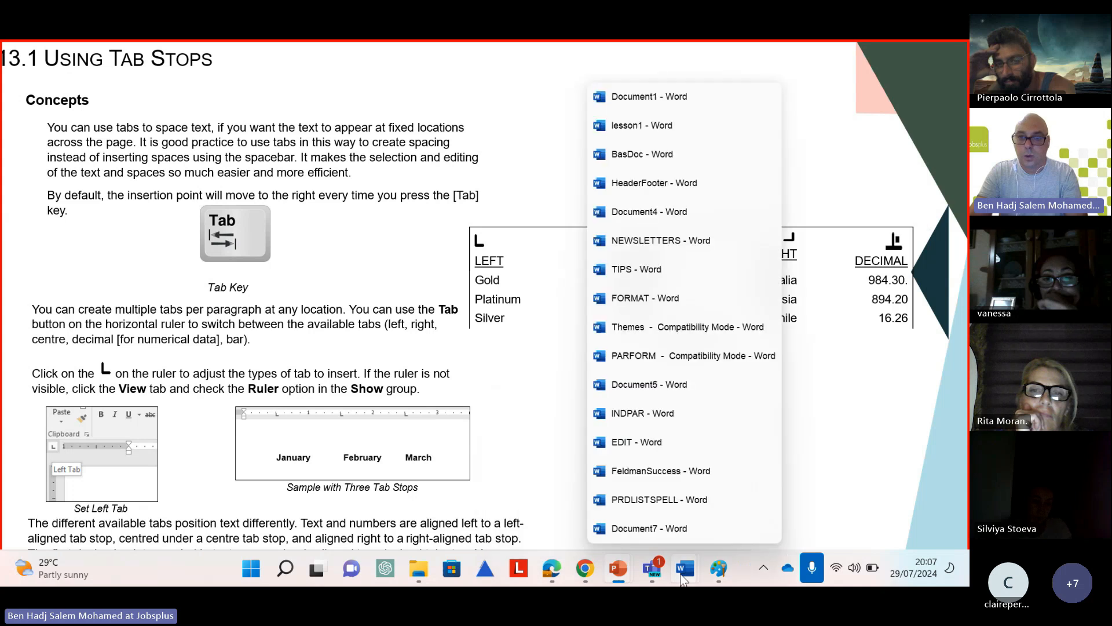
{"action": "left_click", "coordinate": [659, 526]}
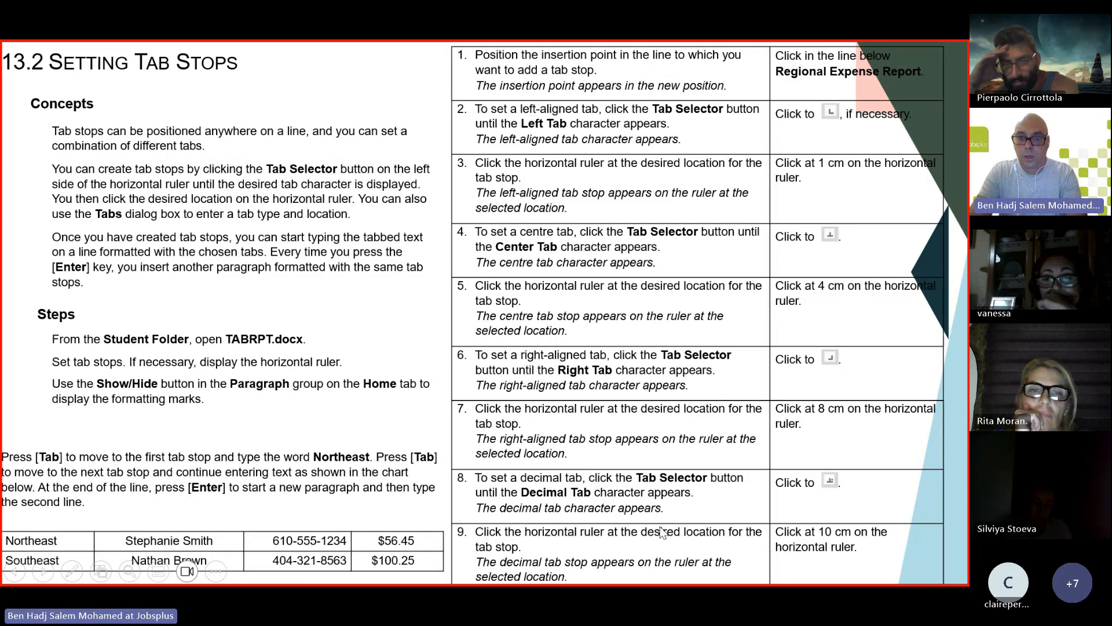
{"action": "key", "text": "Escape"}
{"action": "mouse_move", "coordinate": [686, 579]}
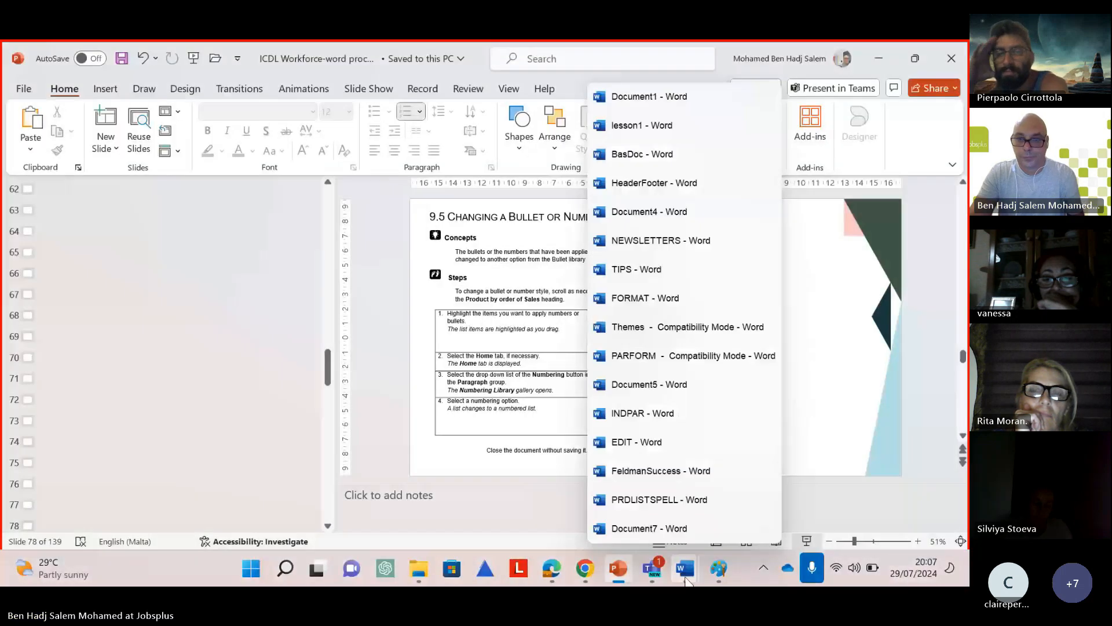
{"action": "left_click", "coordinate": [685, 577]}
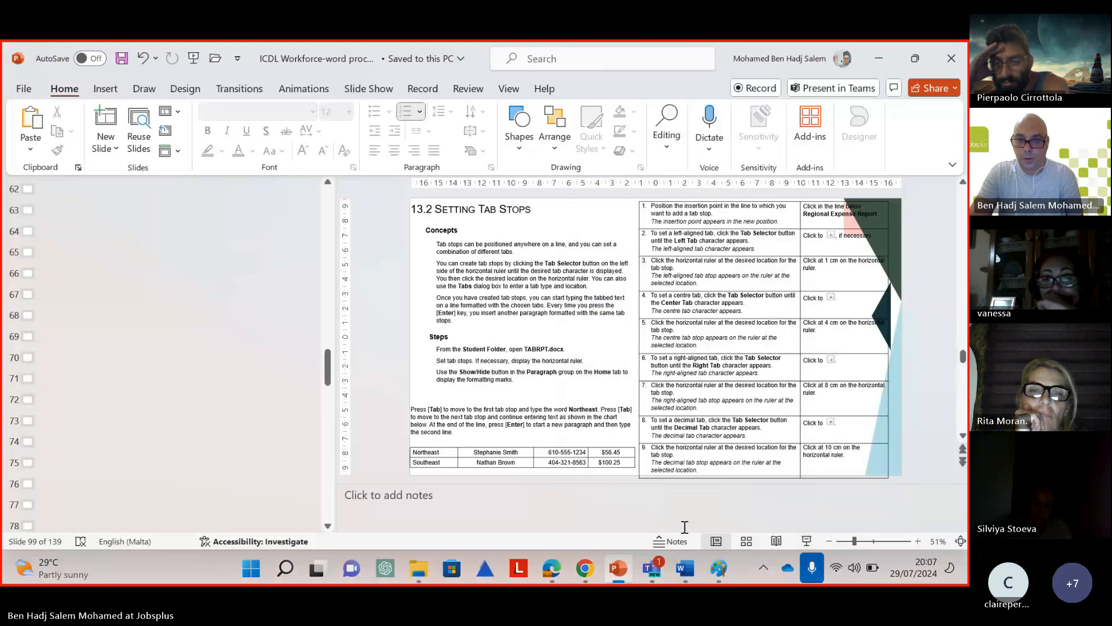
{"action": "left_click", "coordinate": [683, 573]}
{"action": "left_click", "coordinate": [684, 528]}
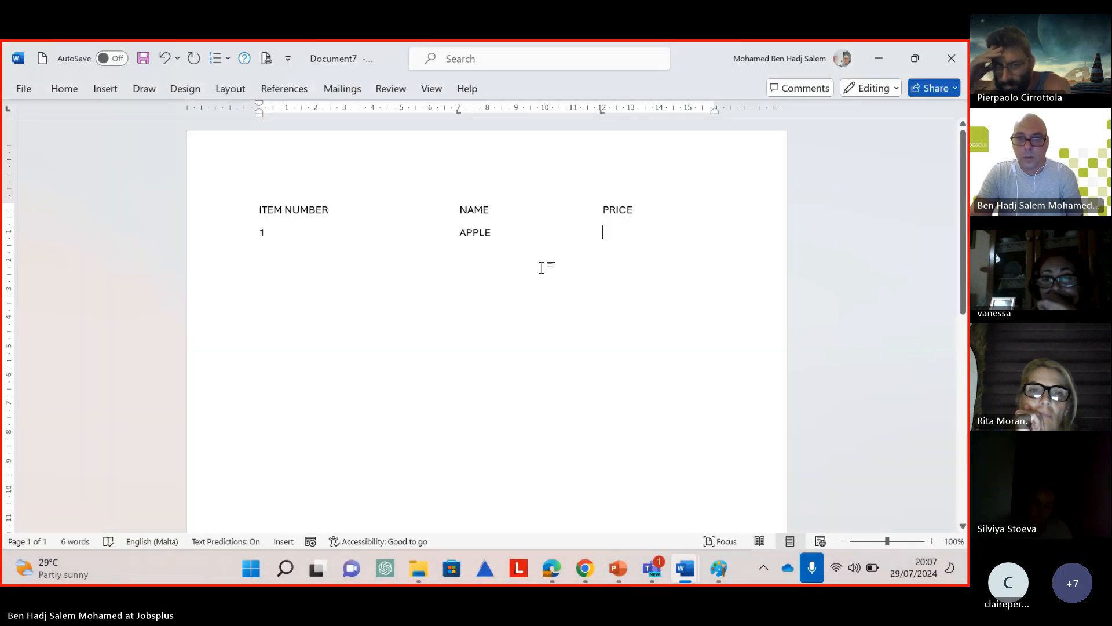
{"action": "left_click", "coordinate": [602, 111]}
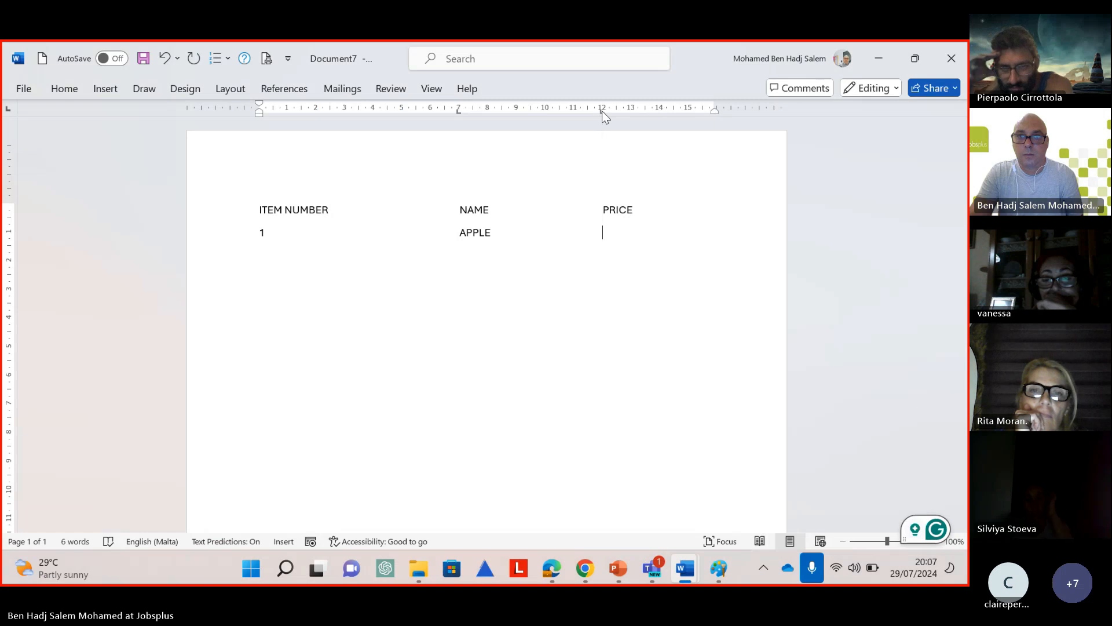
{"action": "double_click", "coordinate": [602, 111]}
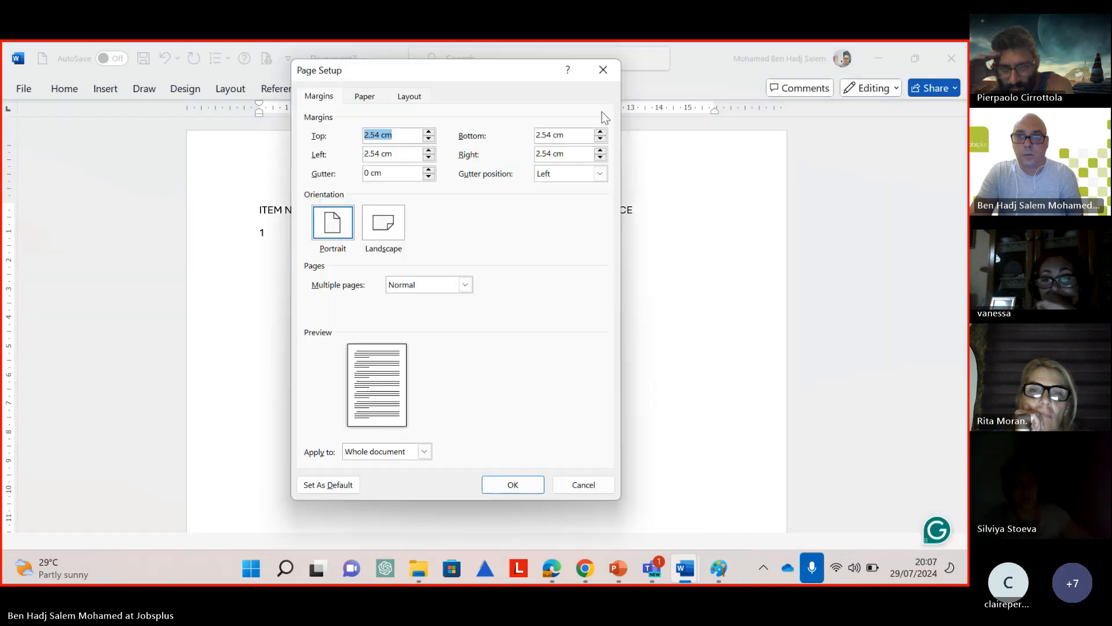
{"action": "left_click", "coordinate": [601, 71]}
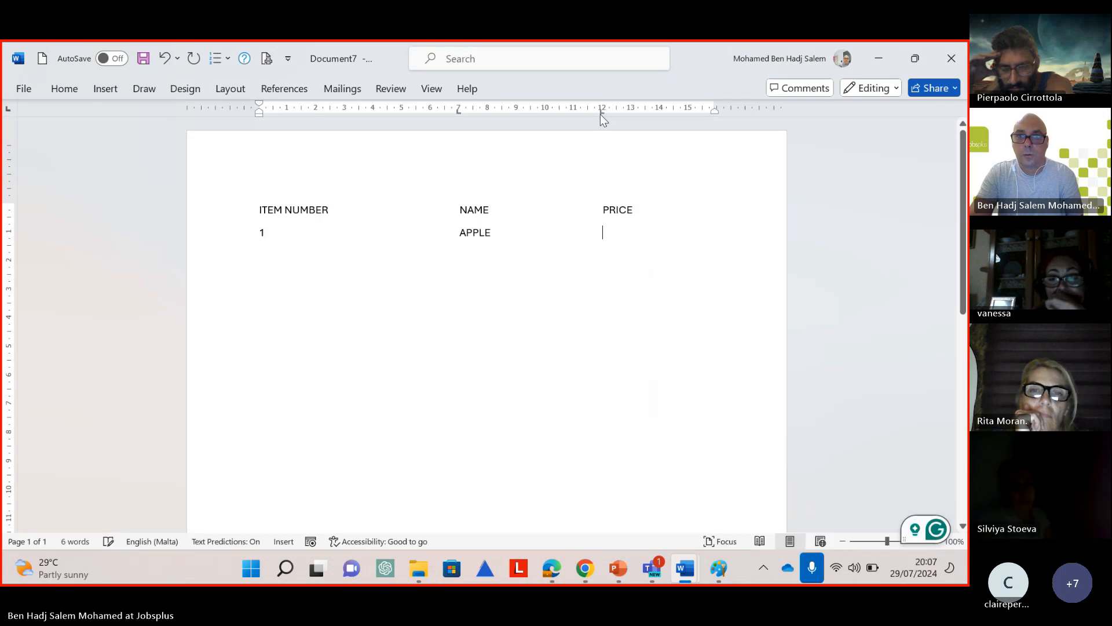
{"action": "double_click", "coordinate": [601, 114]}
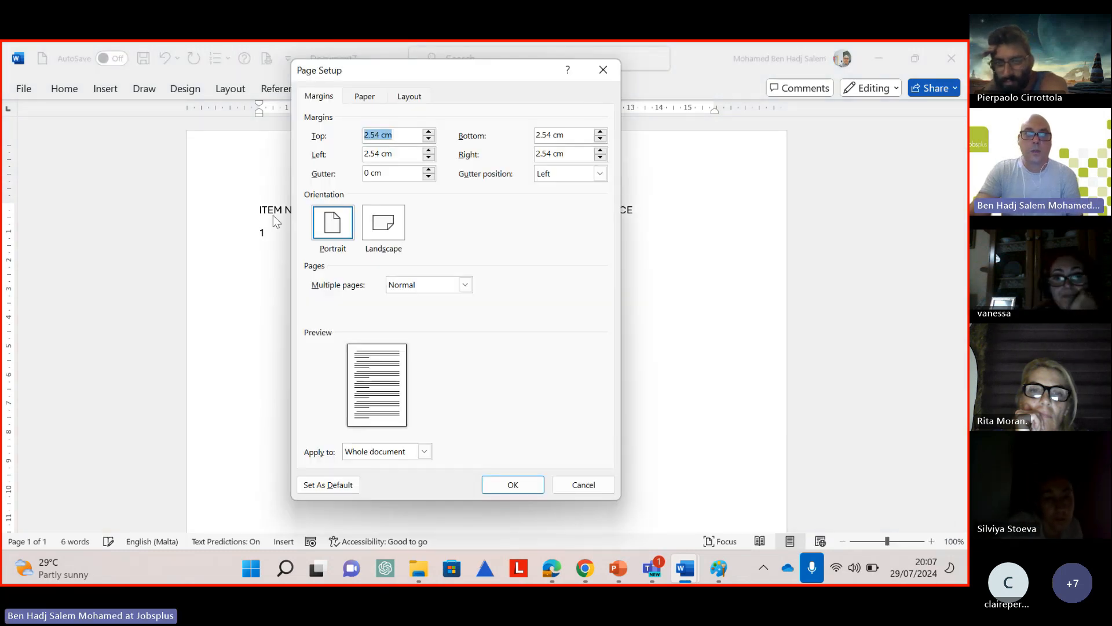
{"action": "left_click", "coordinate": [604, 74]}
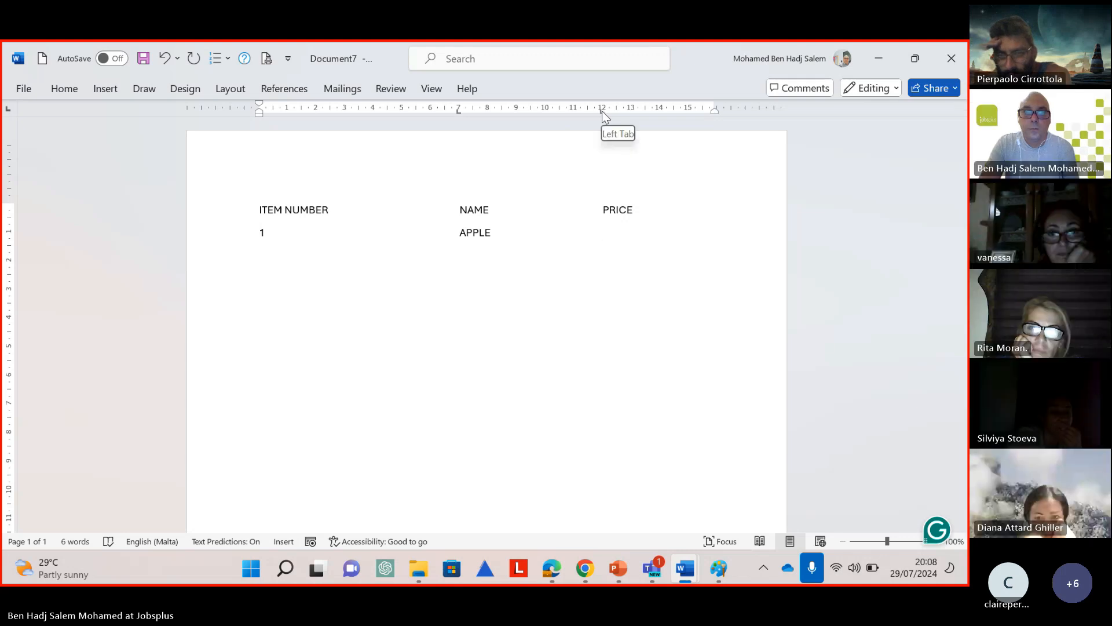
Remove the left tab stop at 12 cm from the APPLE line
{"action": "mouse_move", "coordinate": [603, 110]}
{"action": "left_mouse_down"}
{"action": "mouse_move", "coordinate": [586, 210]}
{"action": "mouse_move", "coordinate": [608, 312]}
{"action": "mouse_move", "coordinate": [613, 160]}
{"action": "mouse_move", "coordinate": [602, 108]}
{"action": "mouse_move", "coordinate": [603, 128]}
{"action": "left_mouse_up"}
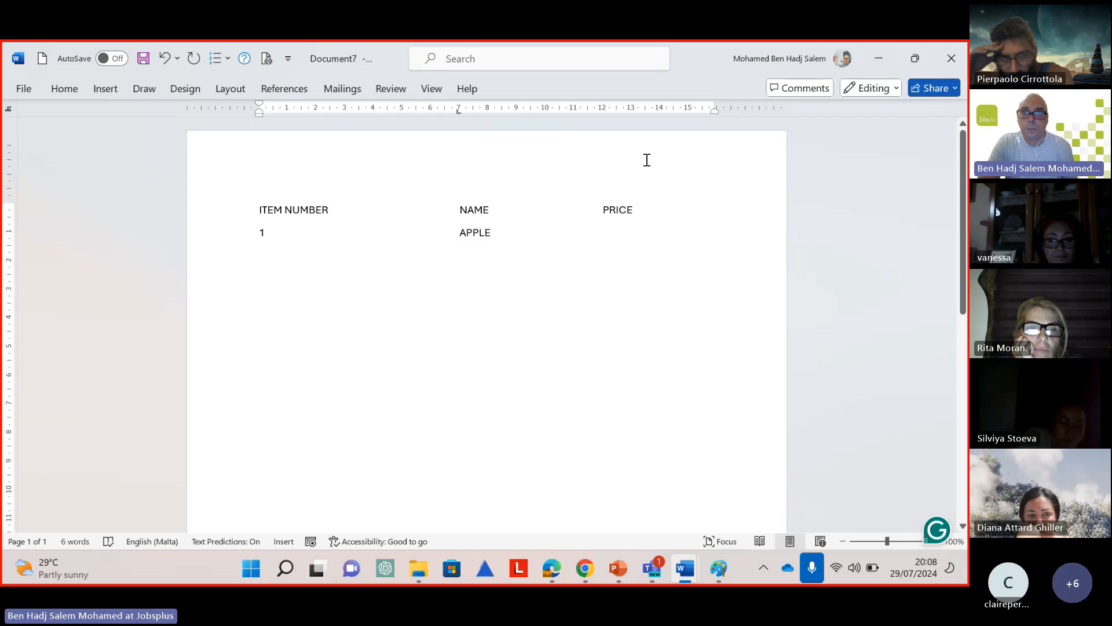
Set a decimal tab stop at 12 cm on the APPLE line and enter the price 120.45 there
{"action": "left_click", "coordinate": [603, 109]}
{"action": "key", "text": "Tab"}
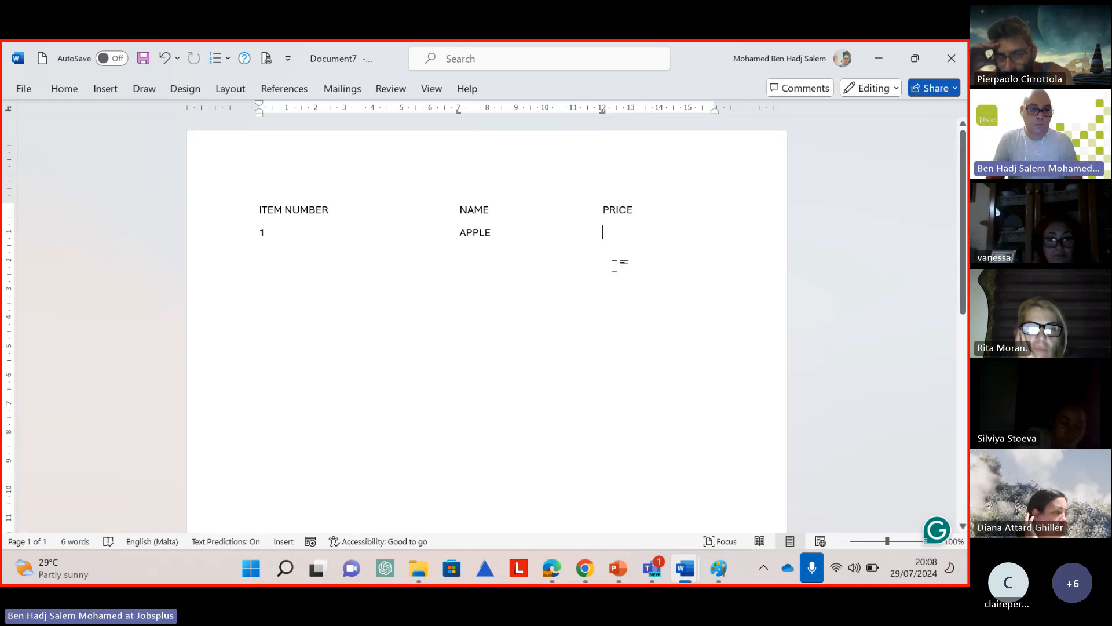
{"action": "type", "text": "120"}
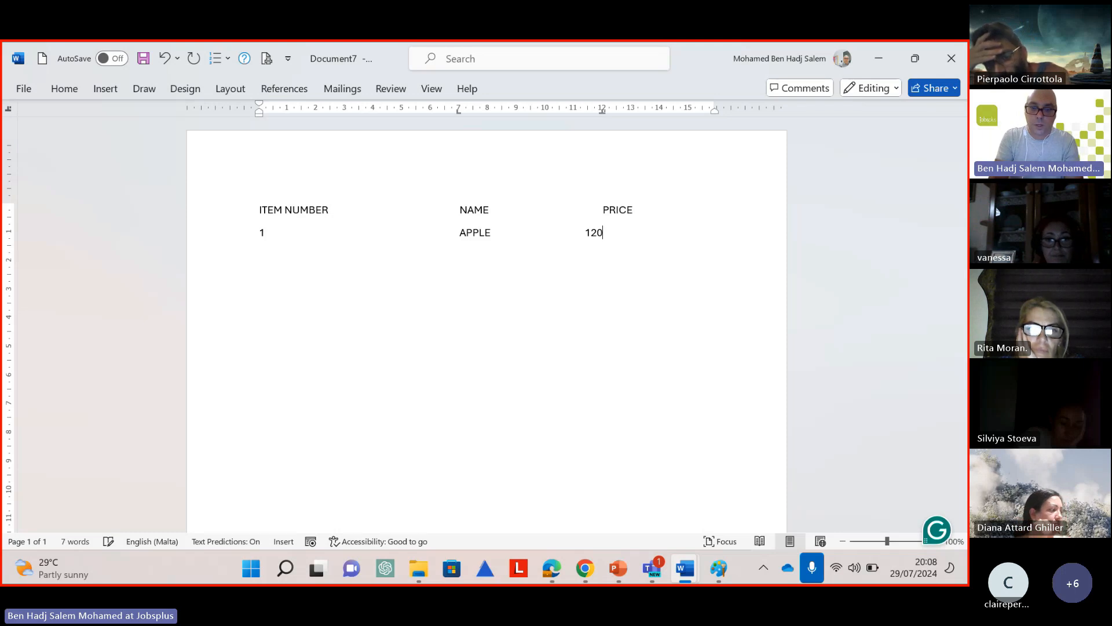
{"action": "type", "text": ".45"}
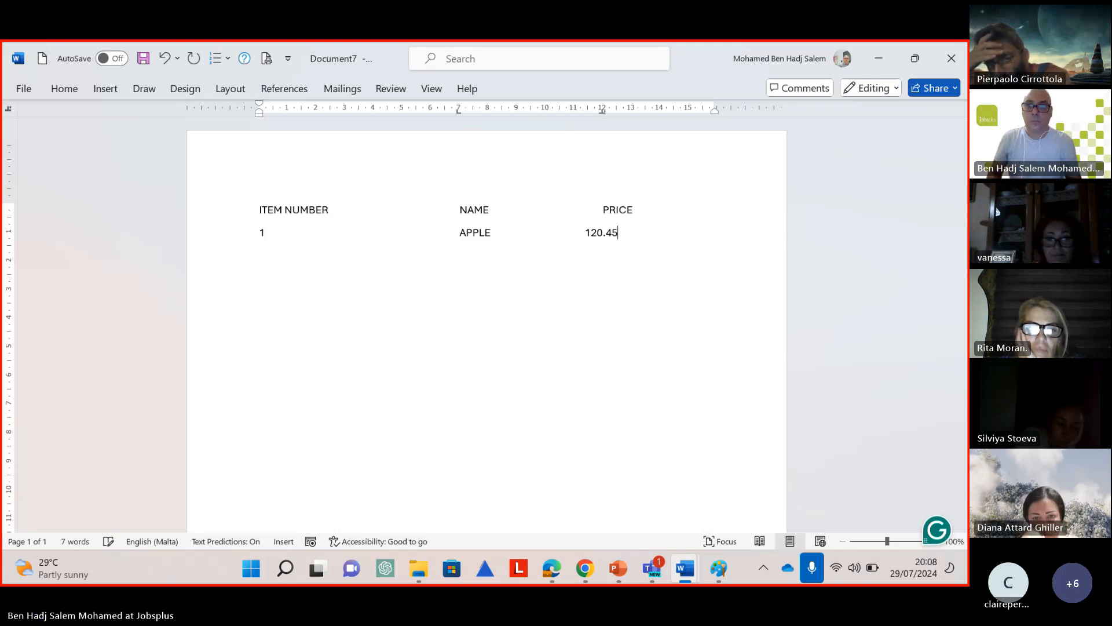
Move the PRICE heading's left tab stop to about 11.5 cm so the heading sits over the price below
{"action": "left_click", "coordinate": [602, 210]}
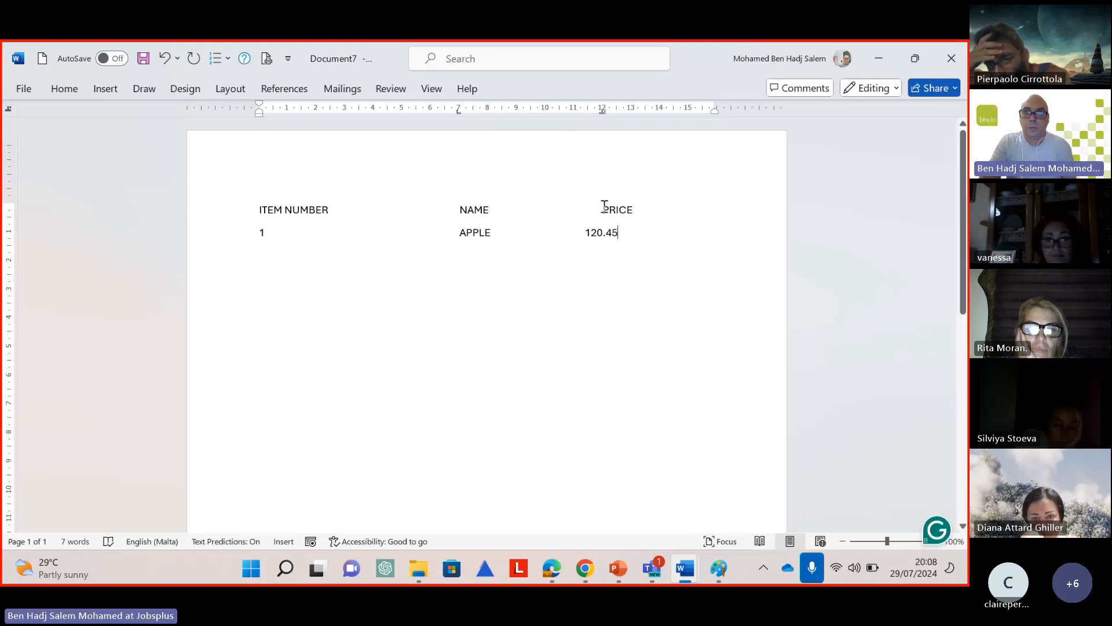
{"action": "left_click_drag", "start_coordinate": [602, 111], "coordinate": [587, 110]}
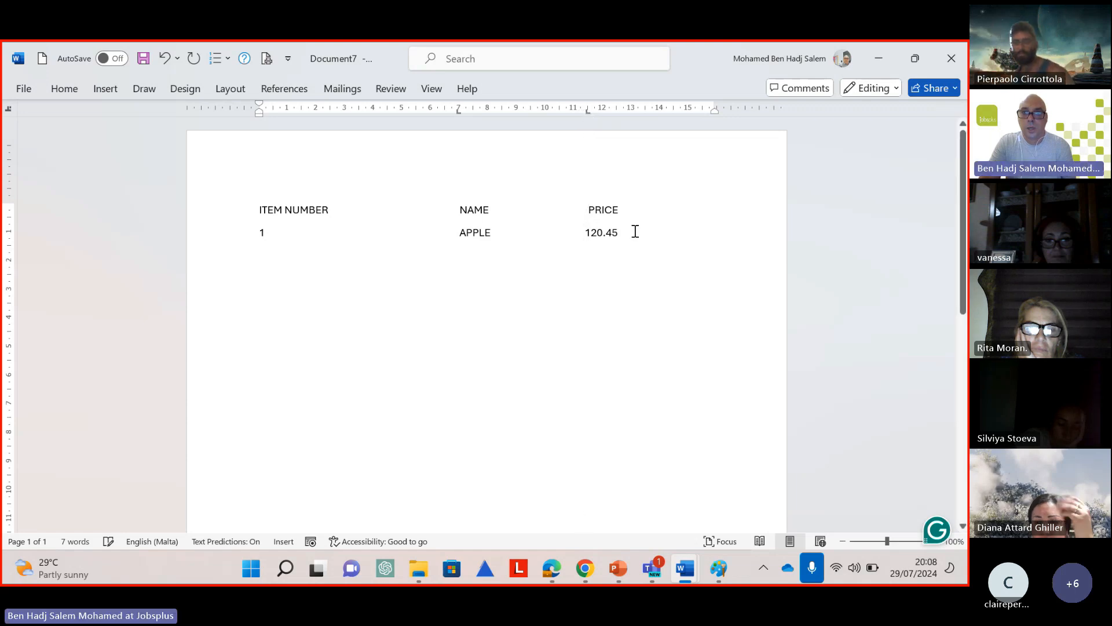
Add a third line to the list with item number 2, name BANANA and price 18.20
{"action": "key", "text": "Return"}
{"action": "type", "text": "2"}
{"action": "key", "text": "Tab"}
{"action": "type", "text": "B"}
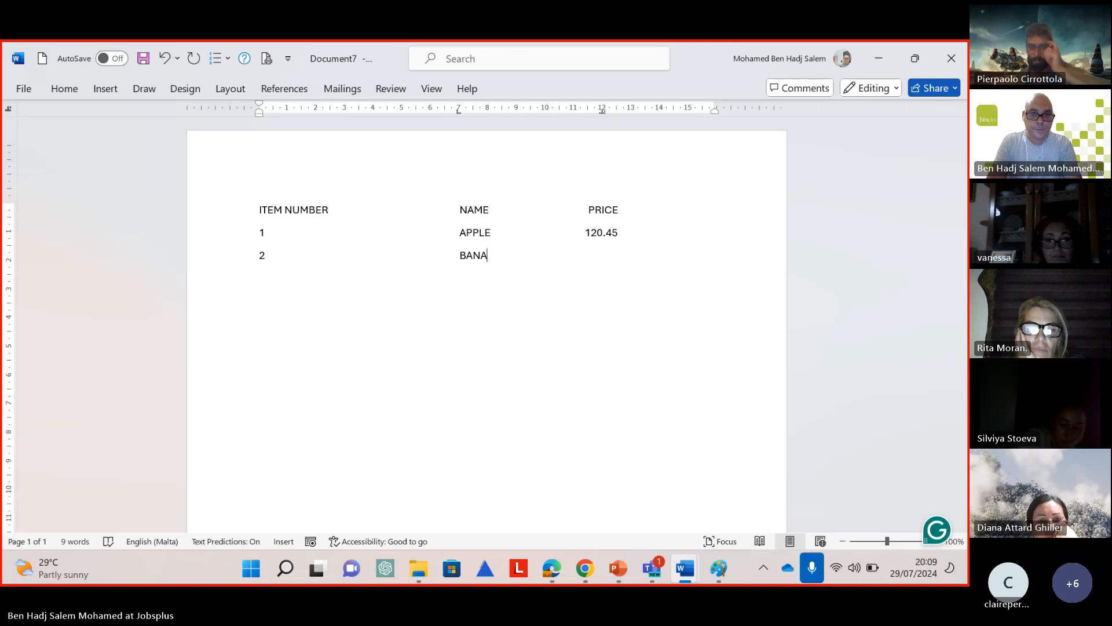
{"action": "type", "text": "ANANA"}
{"action": "key", "text": "Tab"}
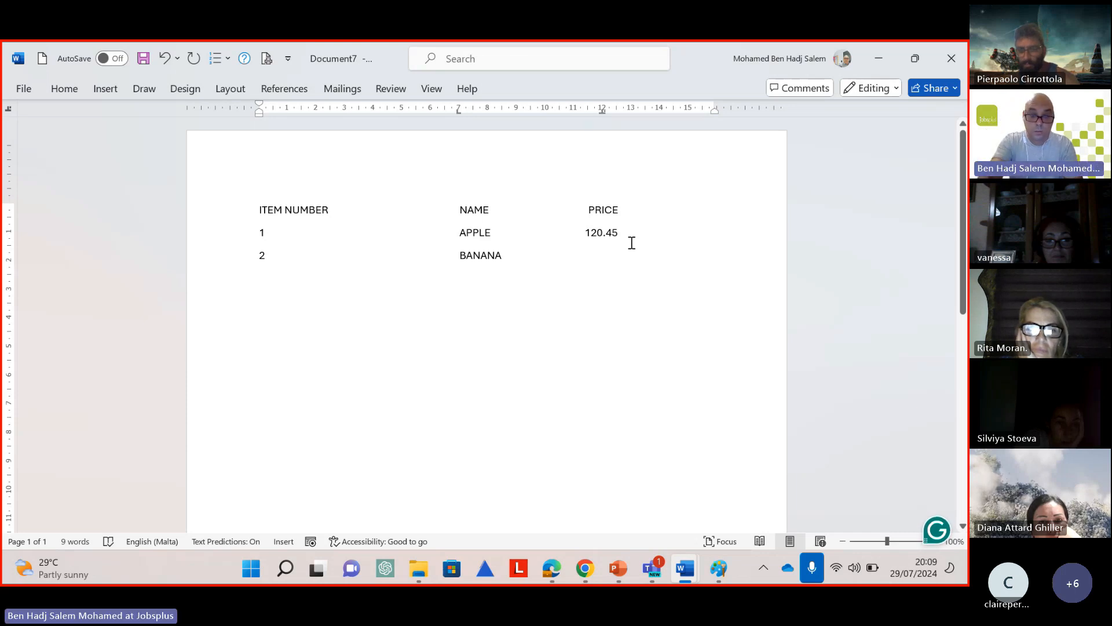
{"action": "type", "text": "18.20"}
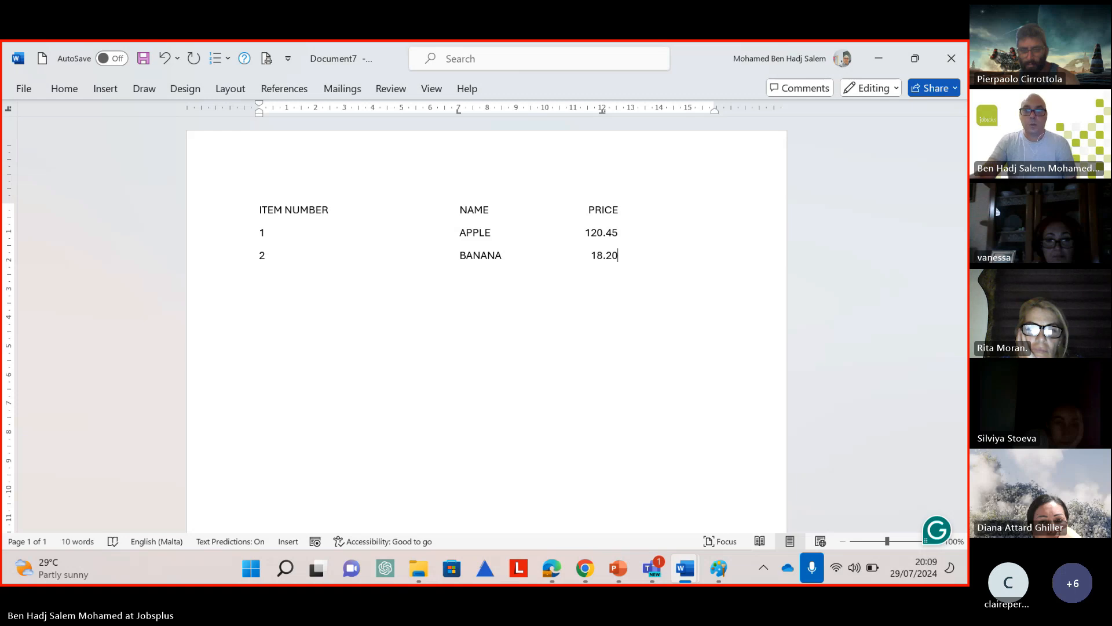
Select the lines of the tabbed item list, from the heading line down to the BANANA line
{"action": "left_click_drag", "start_coordinate": [263, 198], "coordinate": [635, 258]}
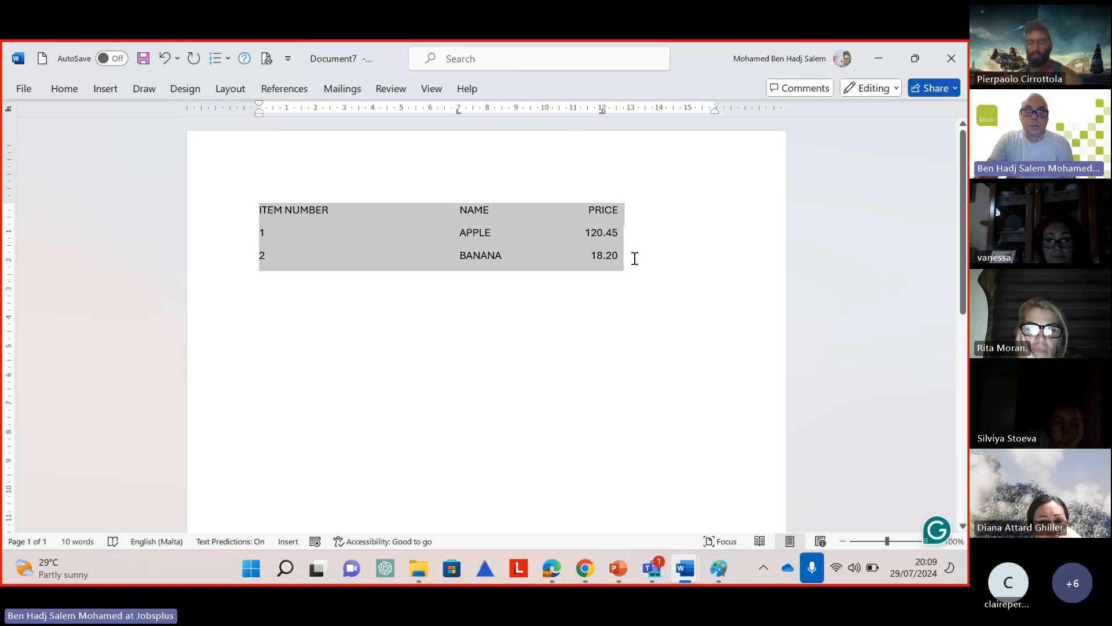
{"action": "left_click_drag", "start_coordinate": [262, 200], "coordinate": [295, 313]}
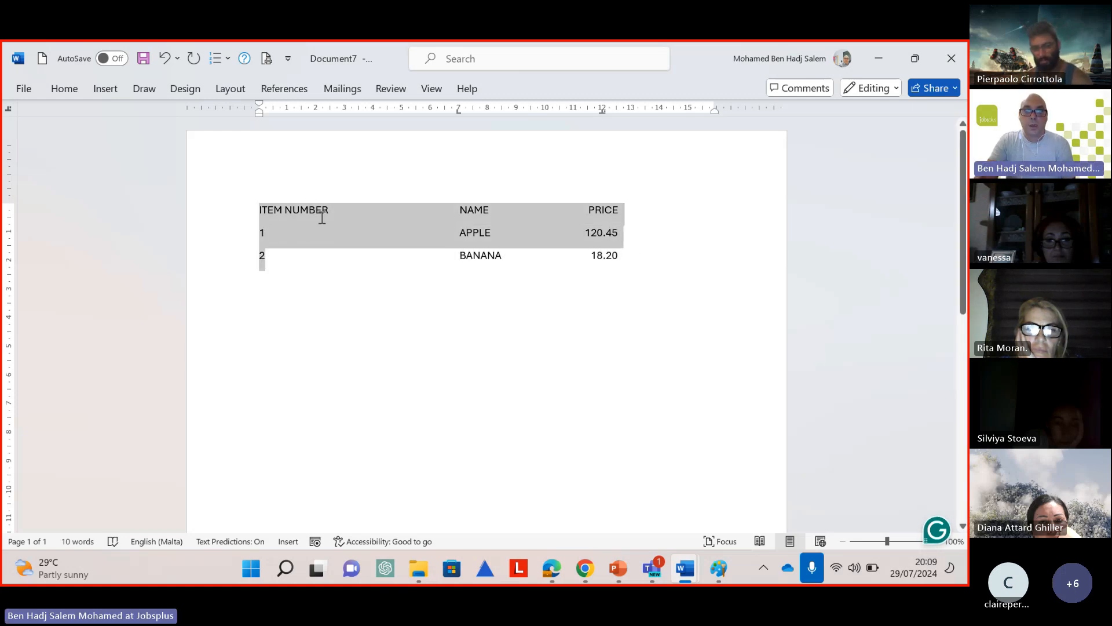